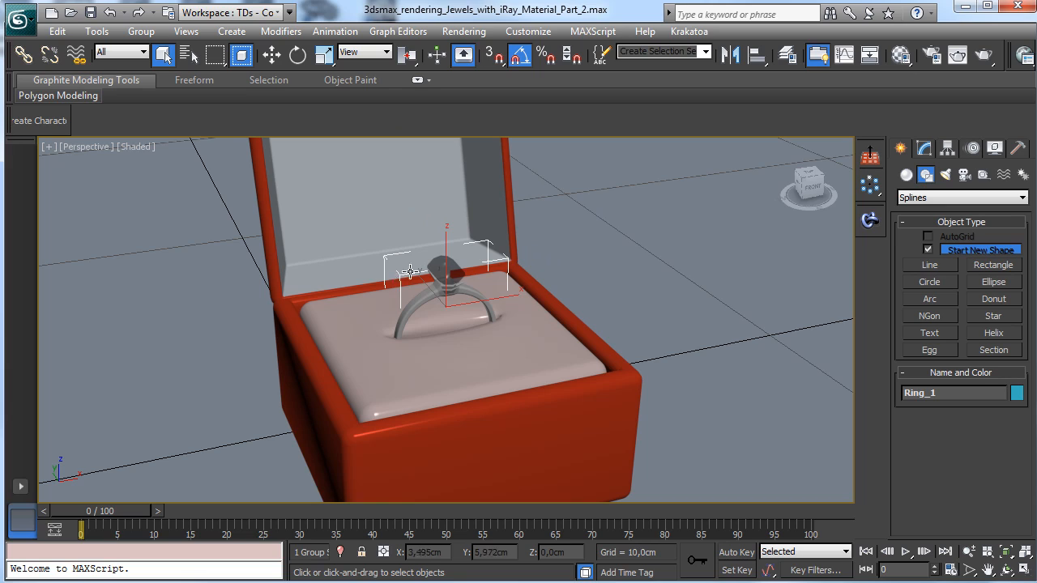
Duplicate the ring, place the copy outside the jewellery box, and isolate the copy
left_click(273, 54)
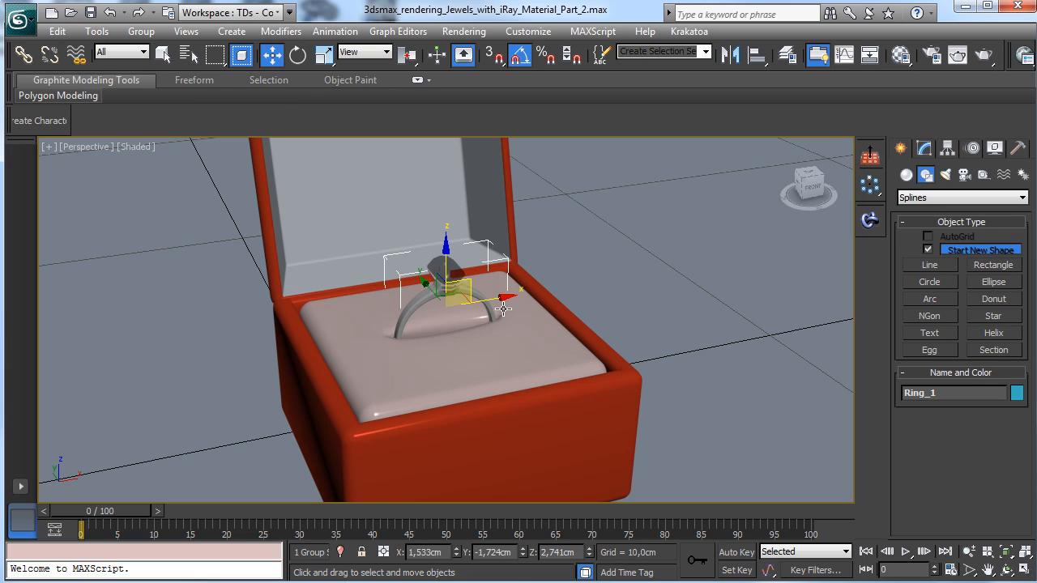
mouse_move(467, 282)
left_mouse_down("shift")
mouse_move(559, 277)
mouse_move(729, 321)
left_mouse_up("shift")
left_click(540, 365)
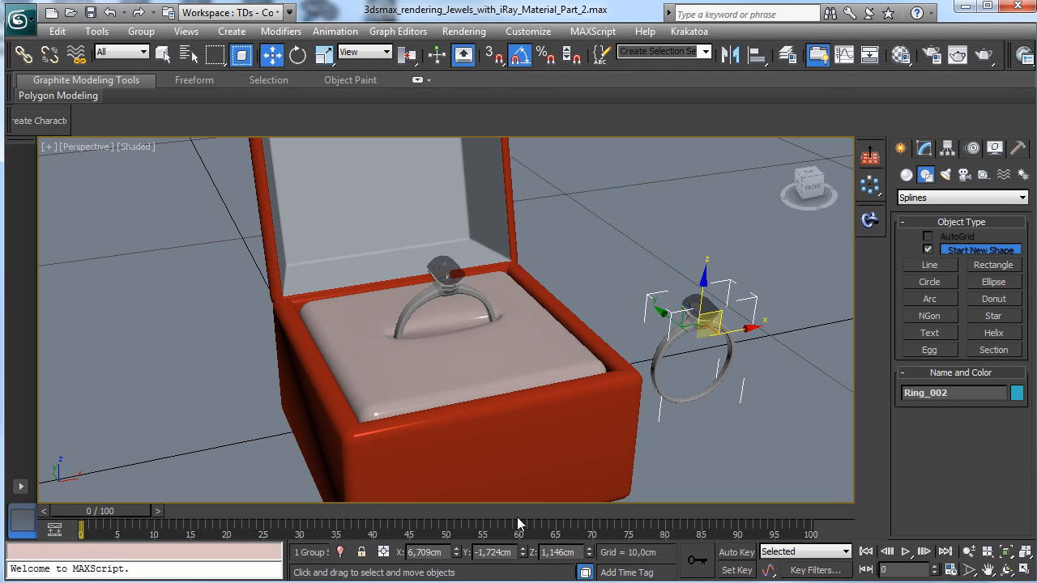
left_click(339, 553)
Draw a circle in the Front view over the ring's band, centred on it, with a radius of about 0.88 cm
left_click(1027, 569)
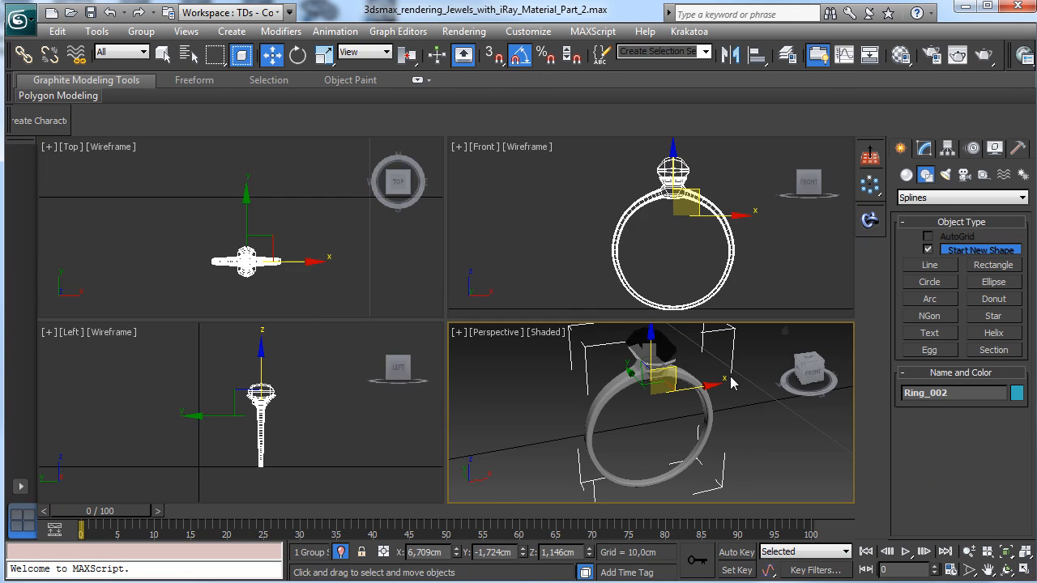
right_click(768, 259)
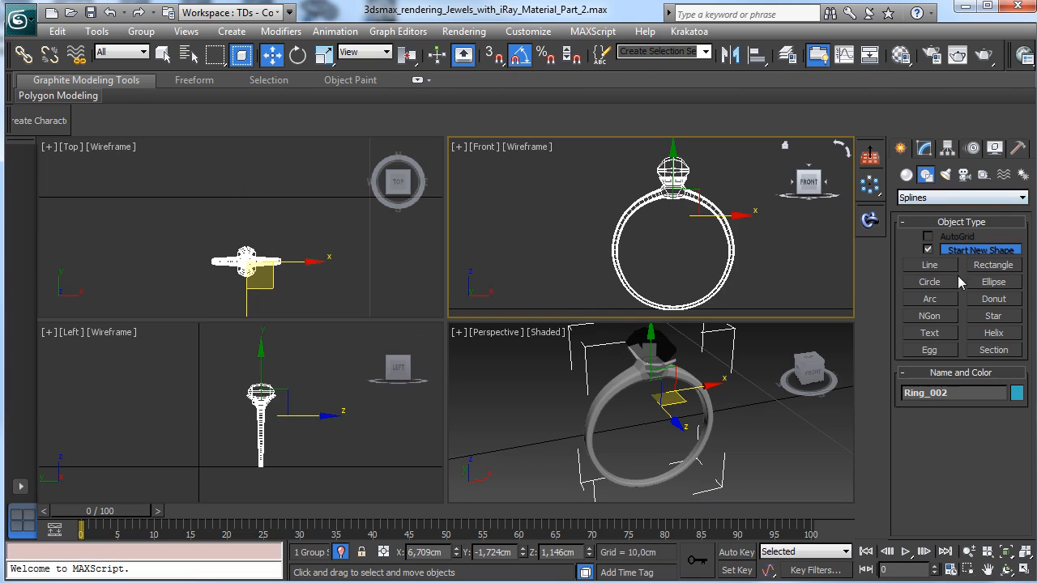
left_click(1025, 570)
left_click(929, 282)
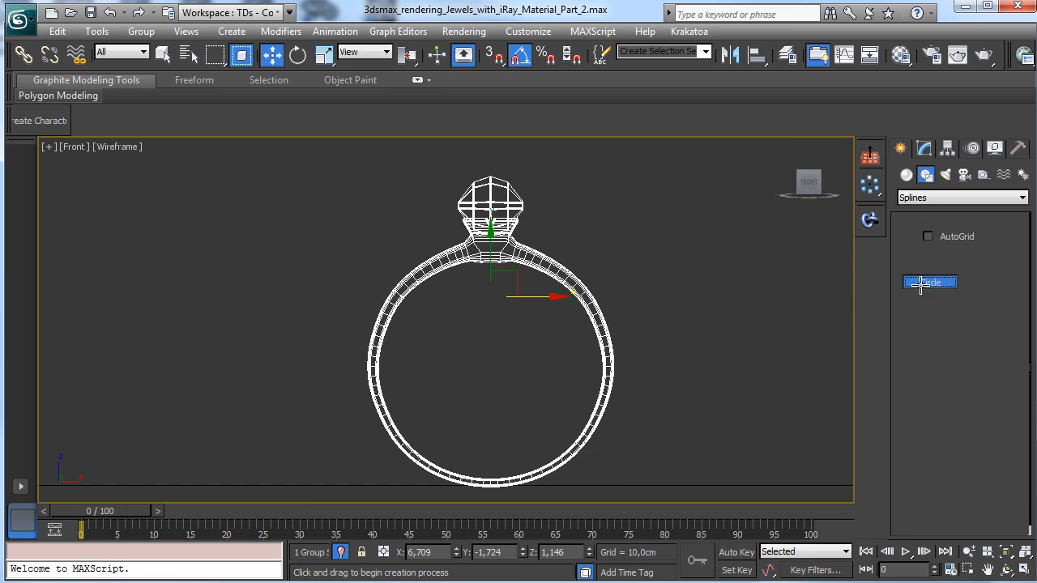
left_click_drag(489, 364, 560, 460)
Move the circle along X to stand clear beside the ring, at about X 8.684 cm
left_click(272, 54)
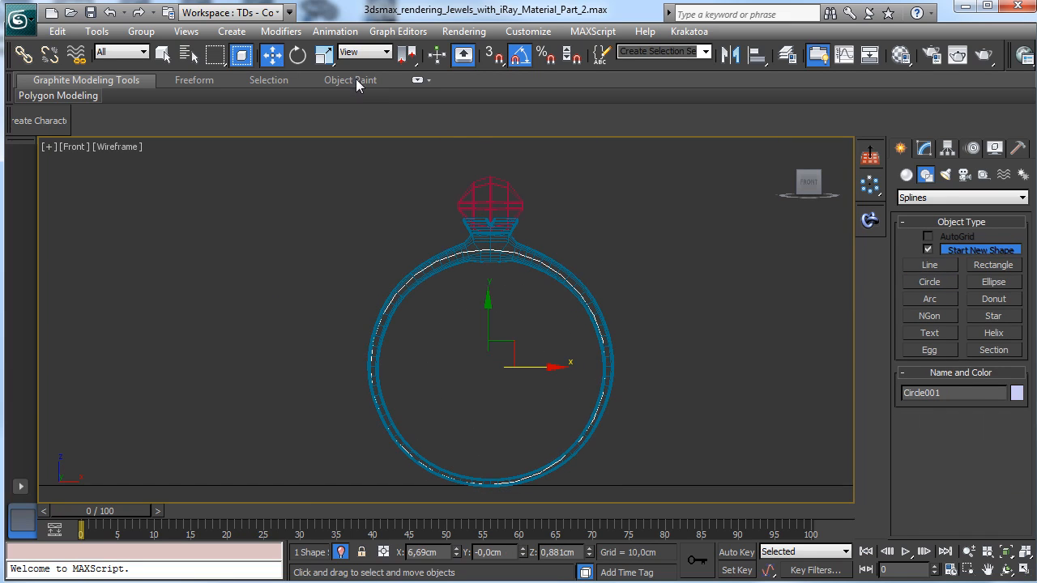
left_click_drag(536, 373, 803, 373)
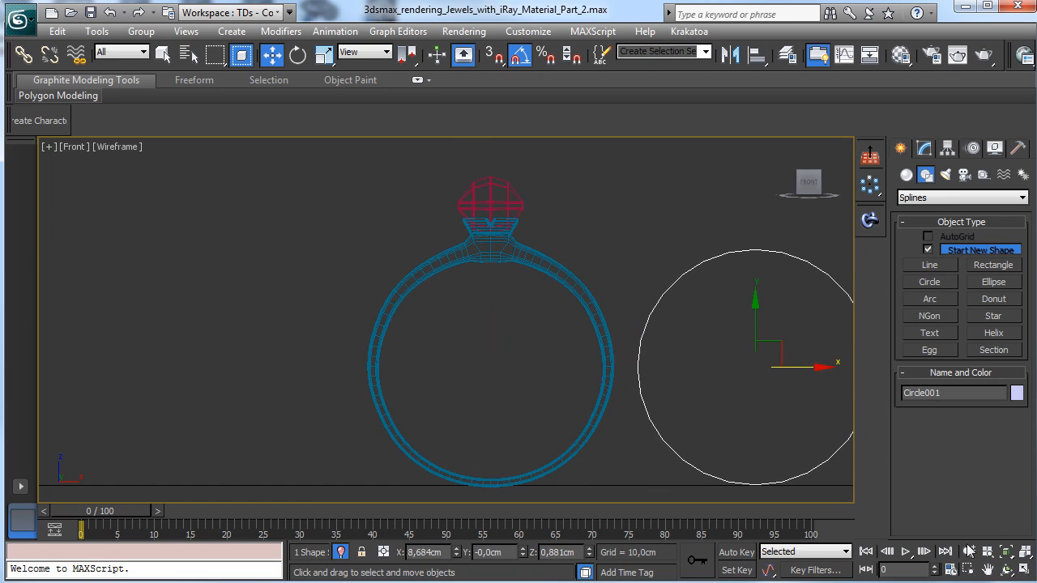
left_click(987, 552)
left_click(988, 571)
left_click_drag(694, 396, 458, 422)
Turn on Adaptive interpolation for the circle and convert it to an editable spline
left_click(163, 54)
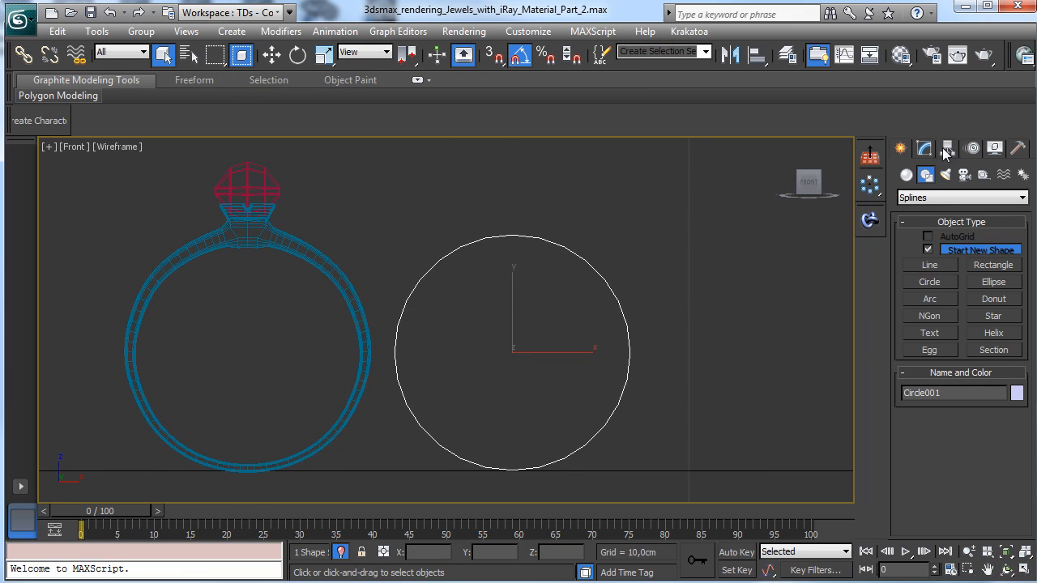
left_click(924, 148)
left_click(951, 375)
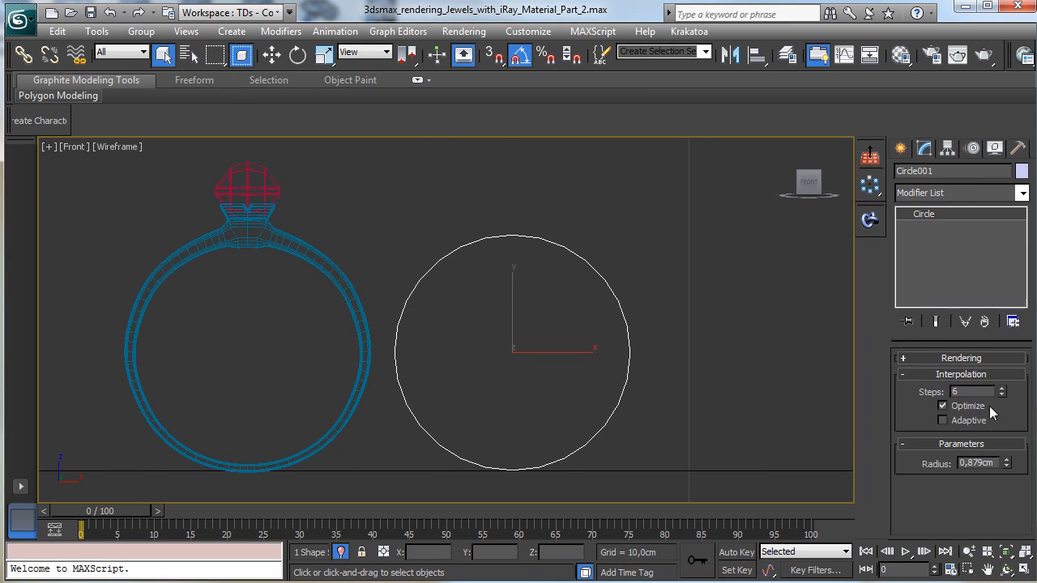
left_click(942, 421)
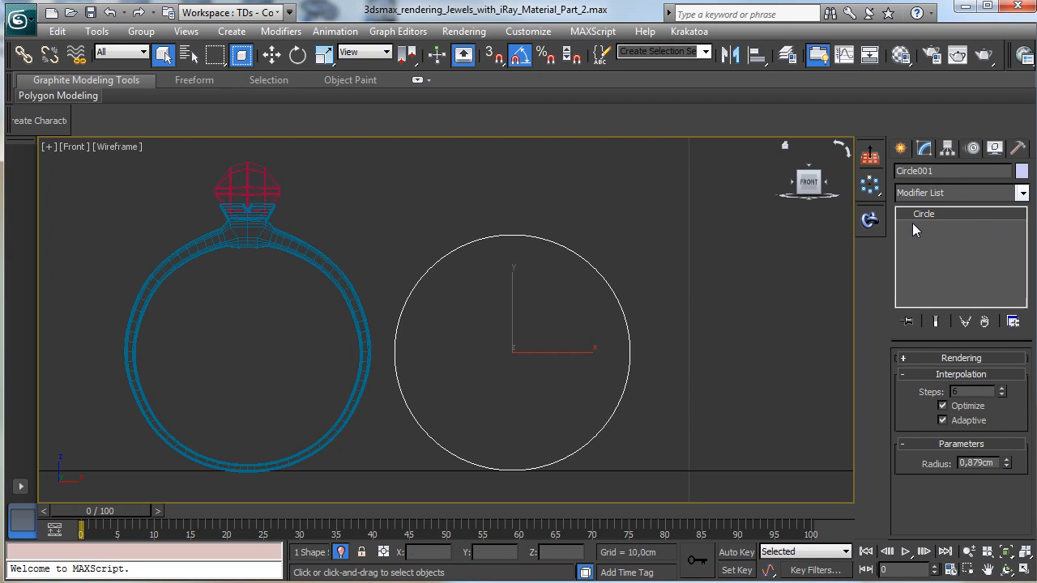
right_click(544, 322)
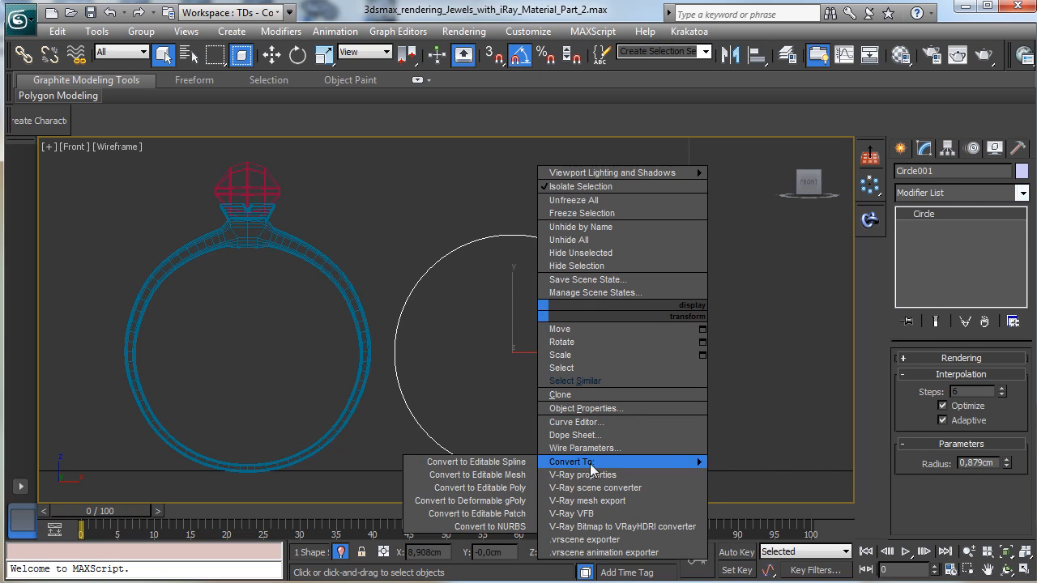
mouse_move(572, 461)
left_click(470, 460)
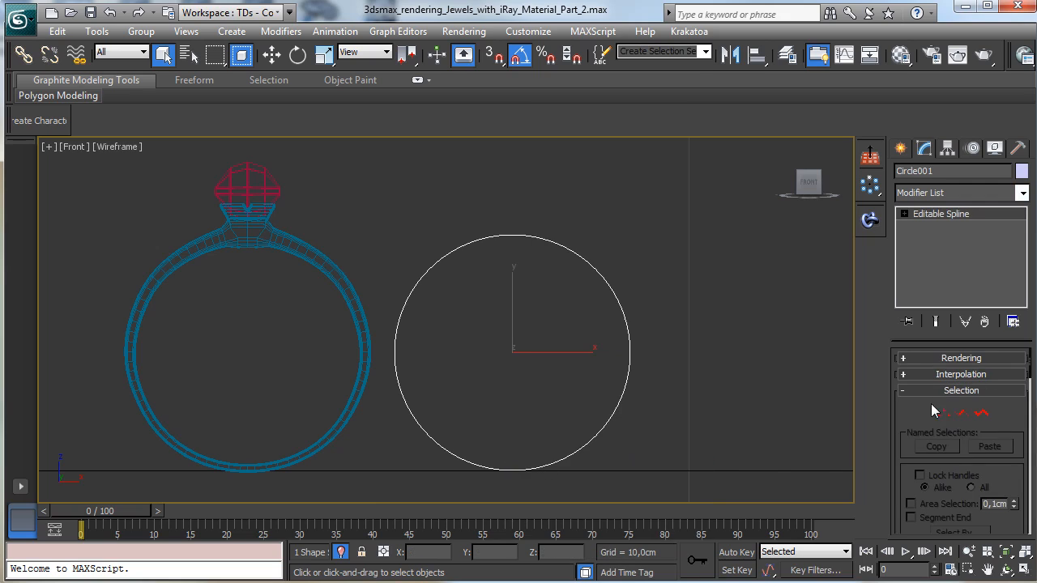
Refine the circle spline with an extra vertex just left of its top vertex
left_click(937, 413)
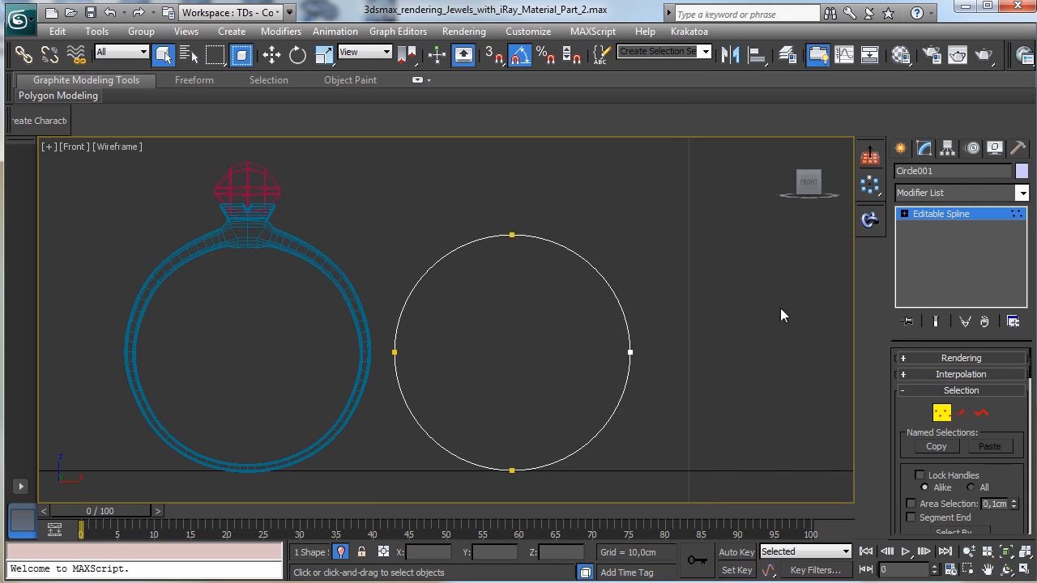
left_click(512, 235)
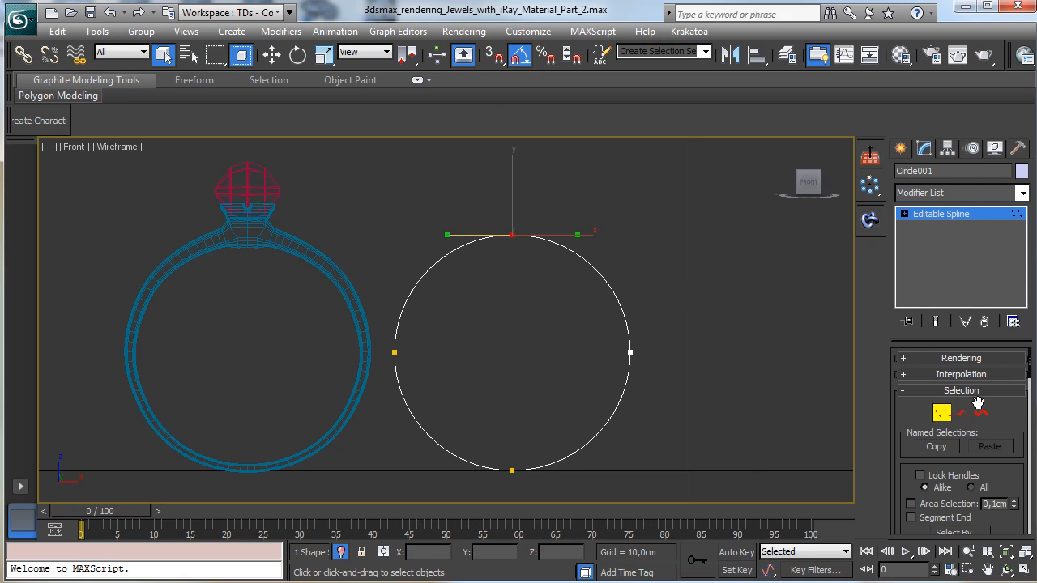
left_click_drag(978, 403, 974, 336)
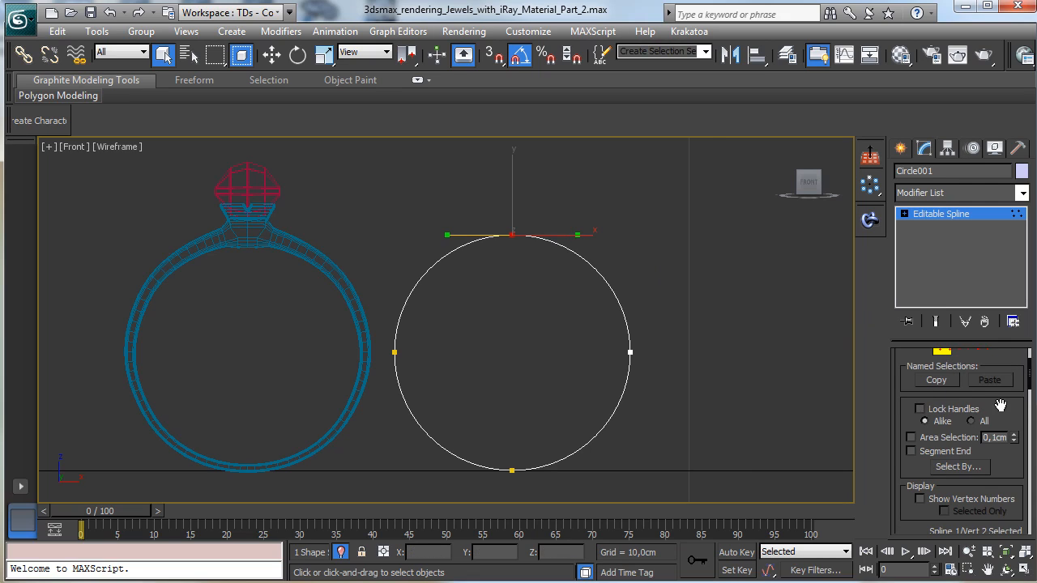
left_click_drag(1005, 415, 1018, 243)
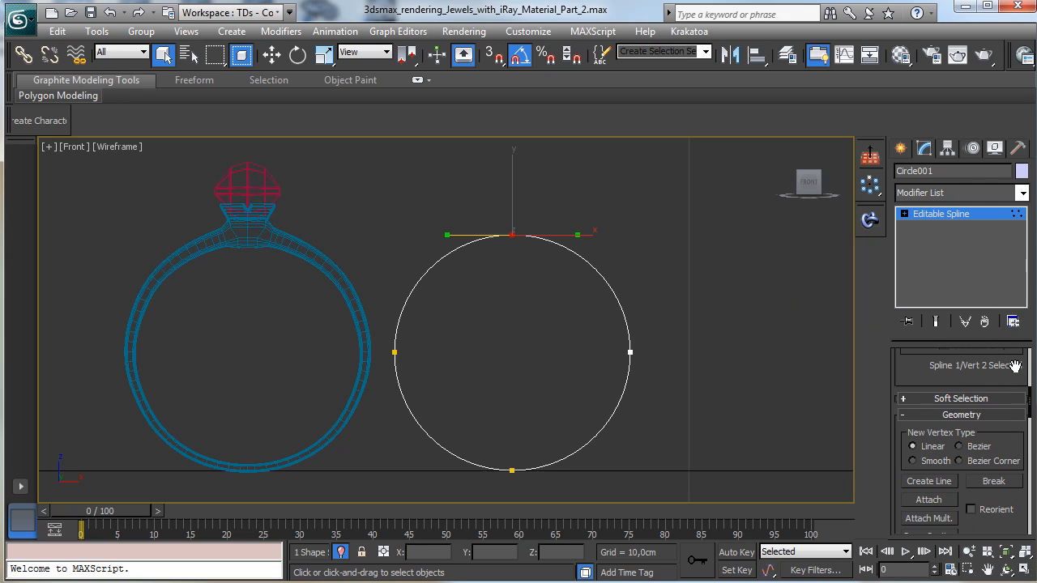
left_click_drag(1012, 491, 990, 453)
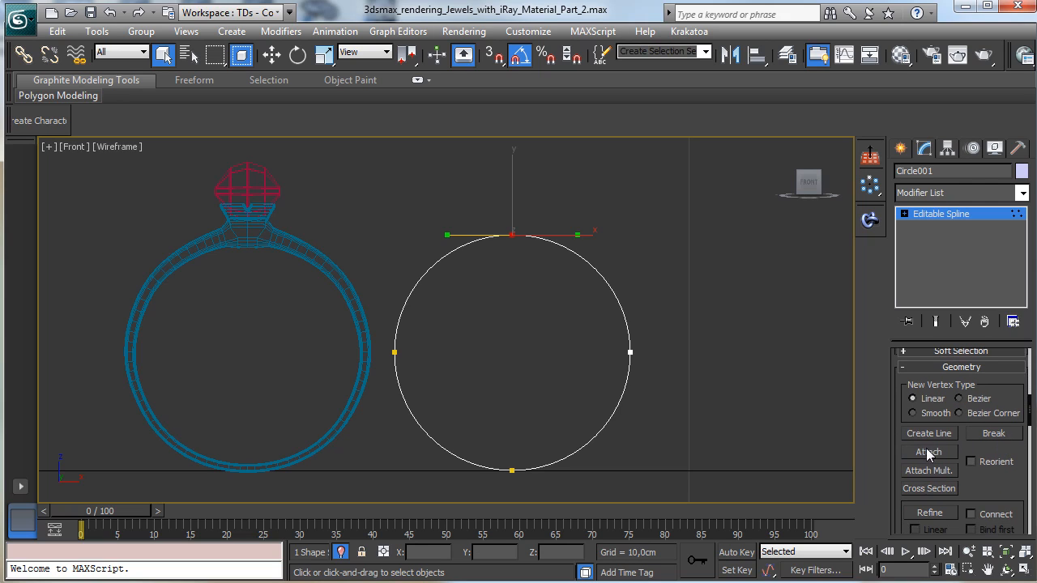
left_click_drag(980, 489, 954, 462)
left_click(930, 475)
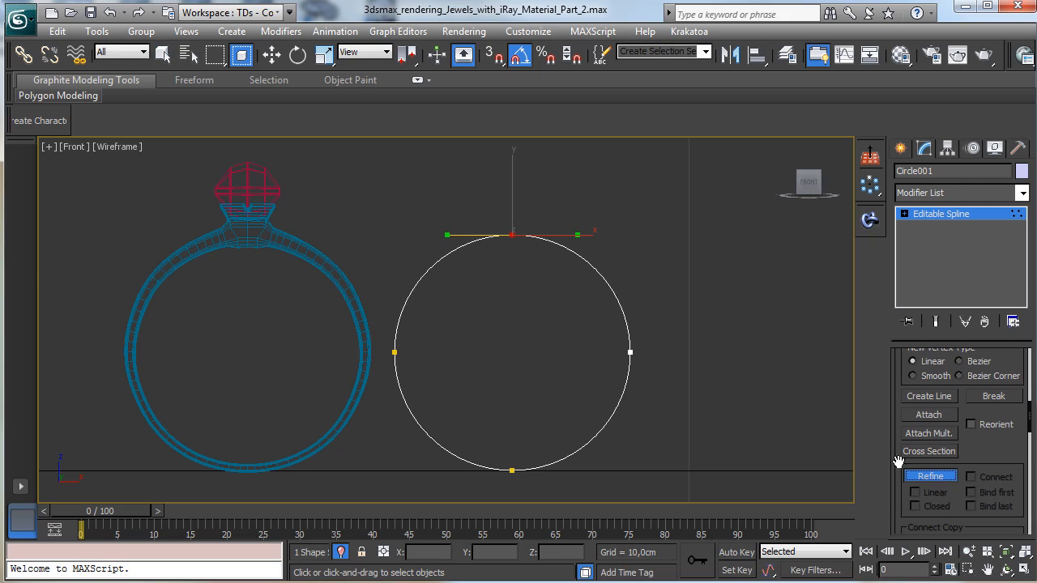
left_click(501, 234)
Delete the short segment between the two top vertices to open the circle
left_click(905, 214)
left_click(936, 227)
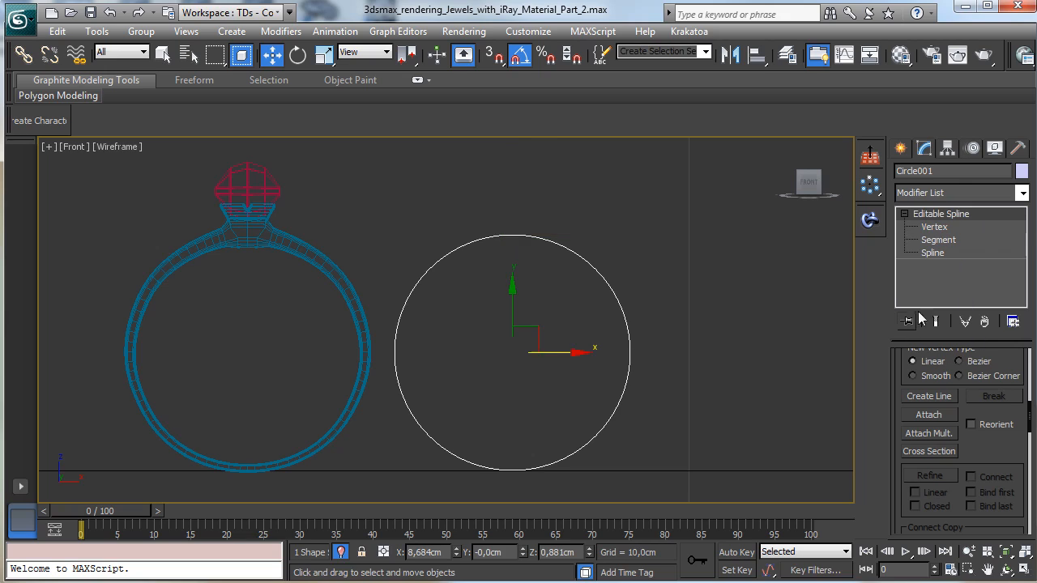
left_click(937, 240)
left_click(509, 235)
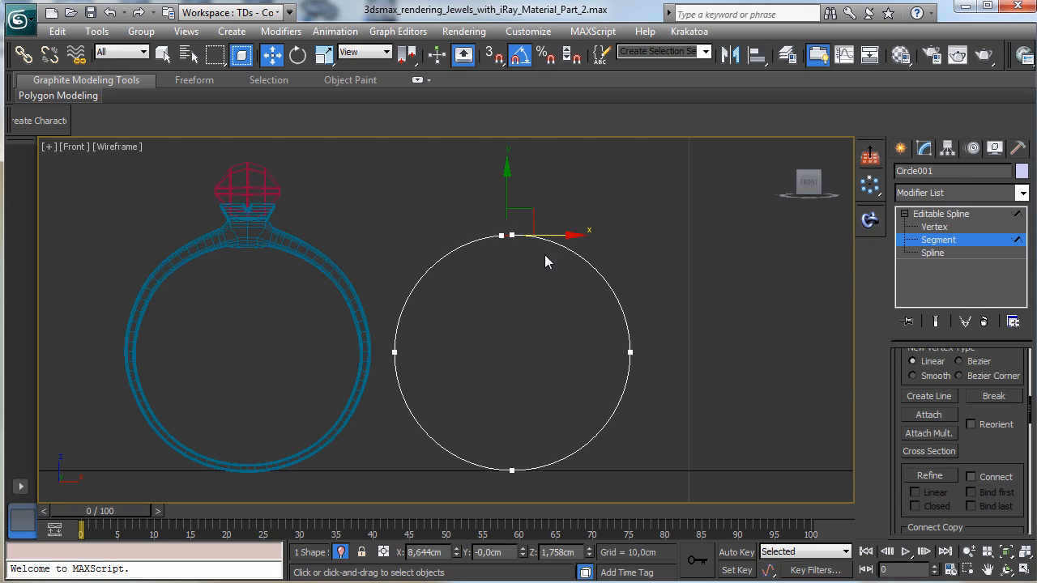
left_click(736, 223)
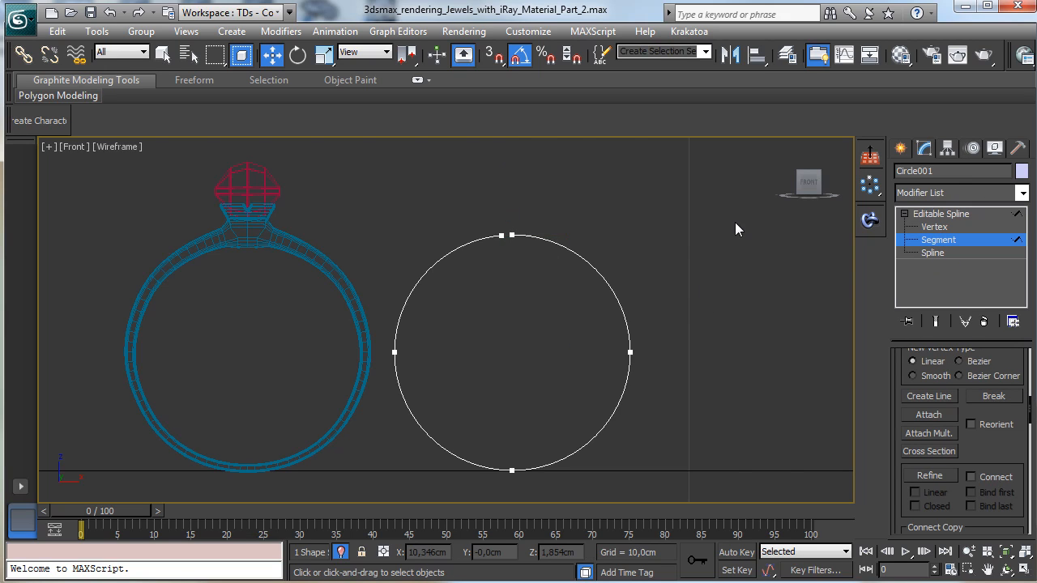
Move the left end vertex of the opened circle back along Y to about 0.277 cm in the Perspective view
left_click(938, 227)
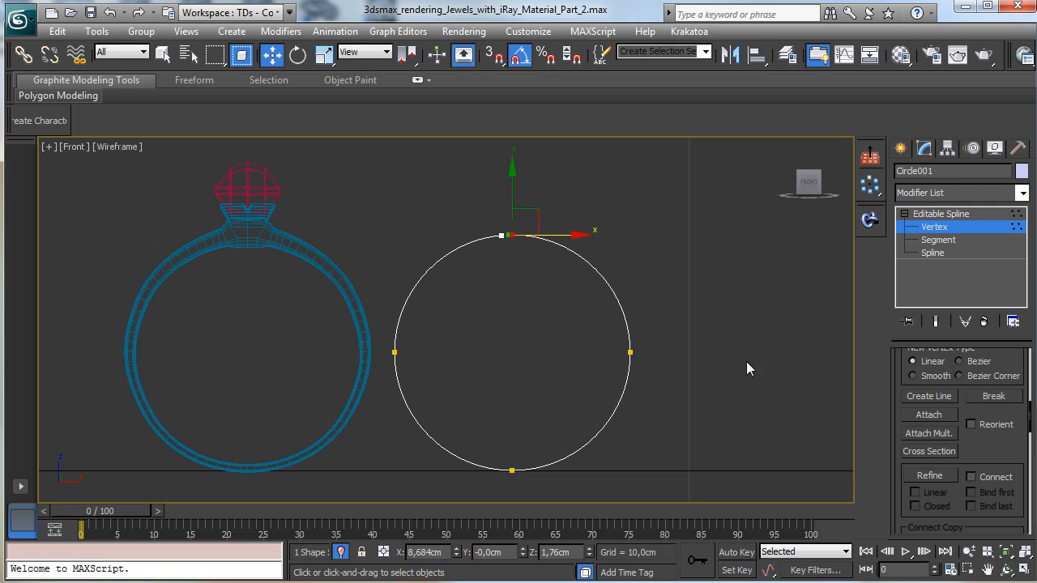
mouse_move(514, 235)
left_mouse_down()
mouse_move(572, 236)
mouse_move(509, 233)
left_mouse_up()
left_click(500, 235)
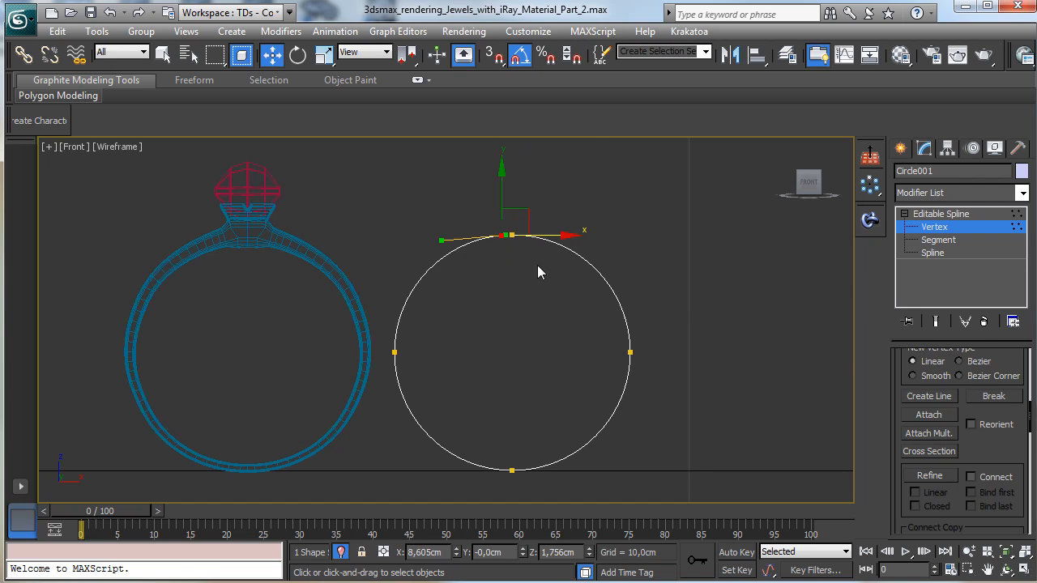
left_click(1025, 571)
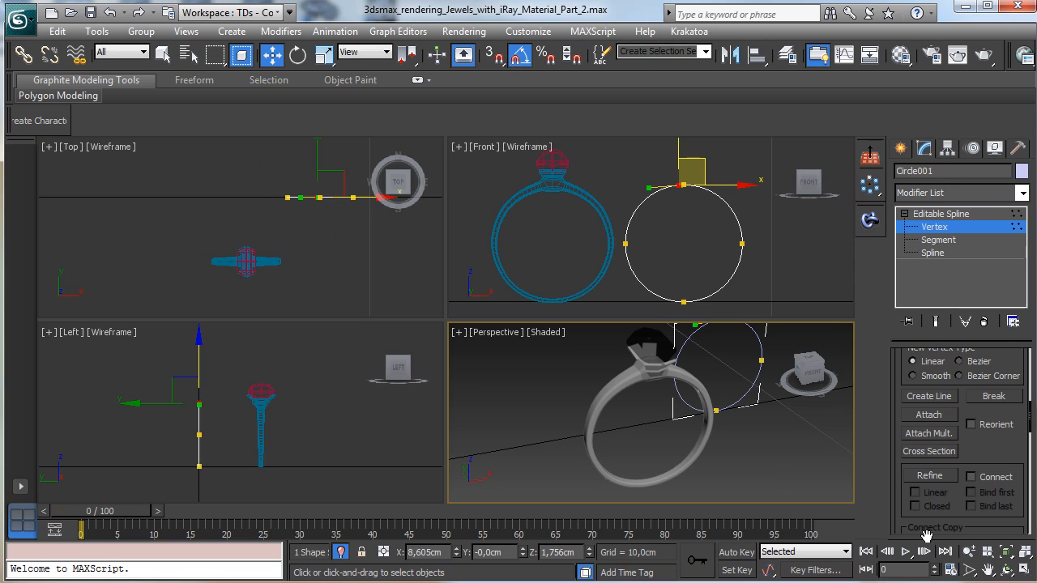
left_click(989, 571)
left_click_drag(787, 452, 568, 495)
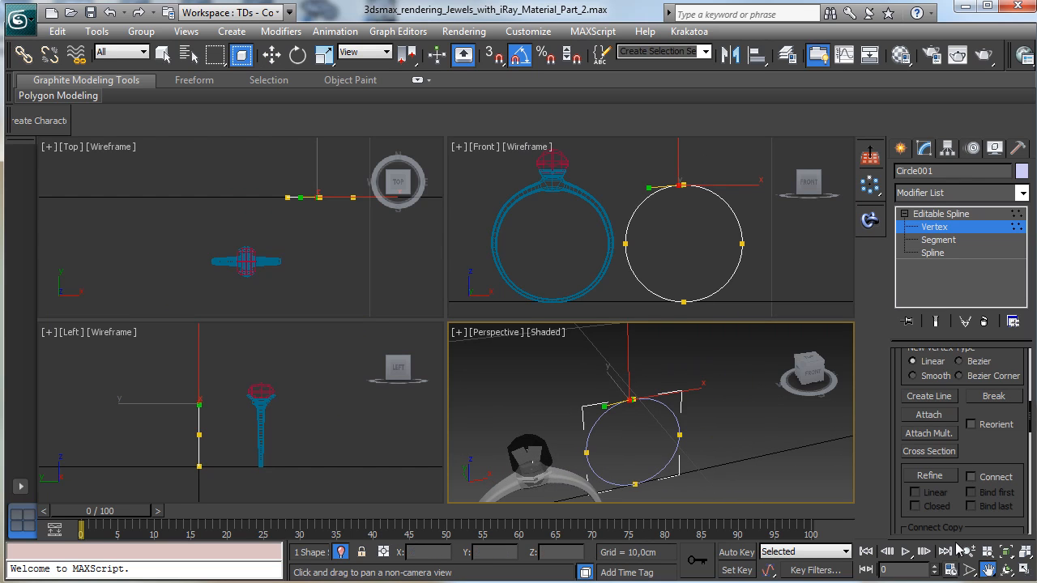
left_click(1025, 571)
left_click(969, 552)
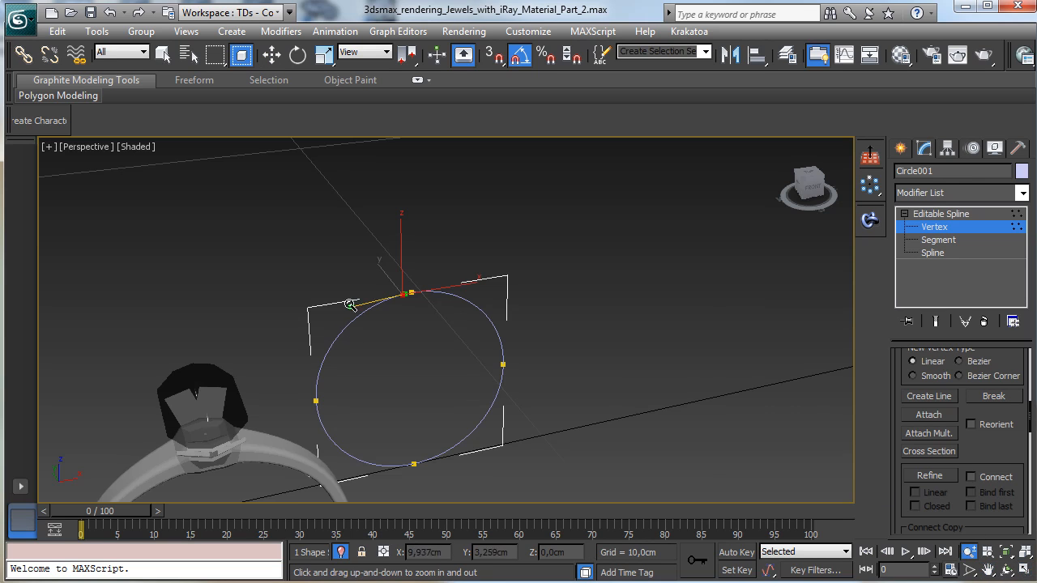
left_click_drag(394, 357, 433, 208)
key("w")
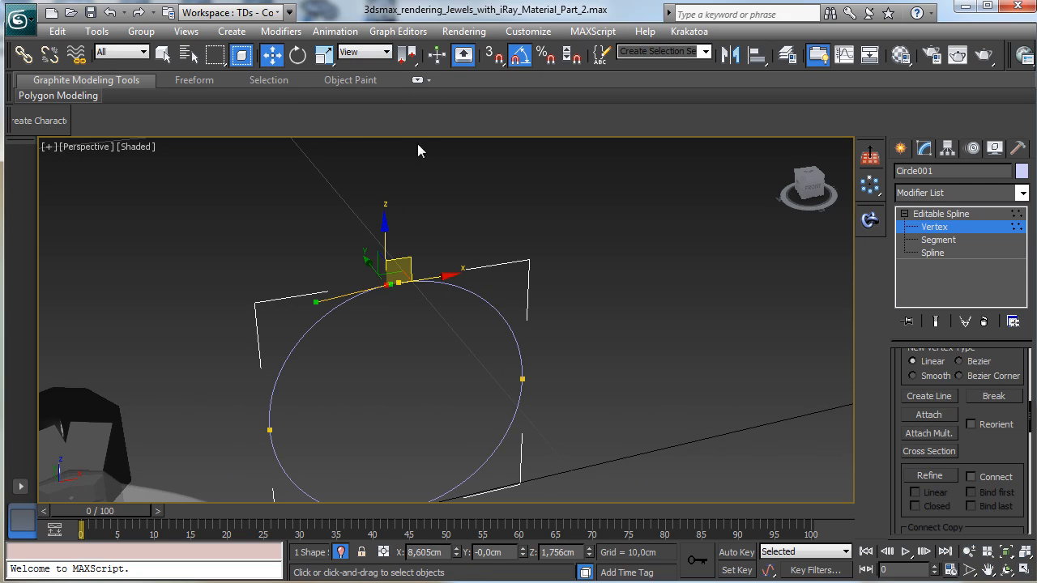
left_click_drag(366, 259, 364, 242)
Offset the remaining upper vertices along Y: left side to about 0.154 cm, right end to about -0.138 cm, right side to about -0.022 cm
left_click(271, 432)
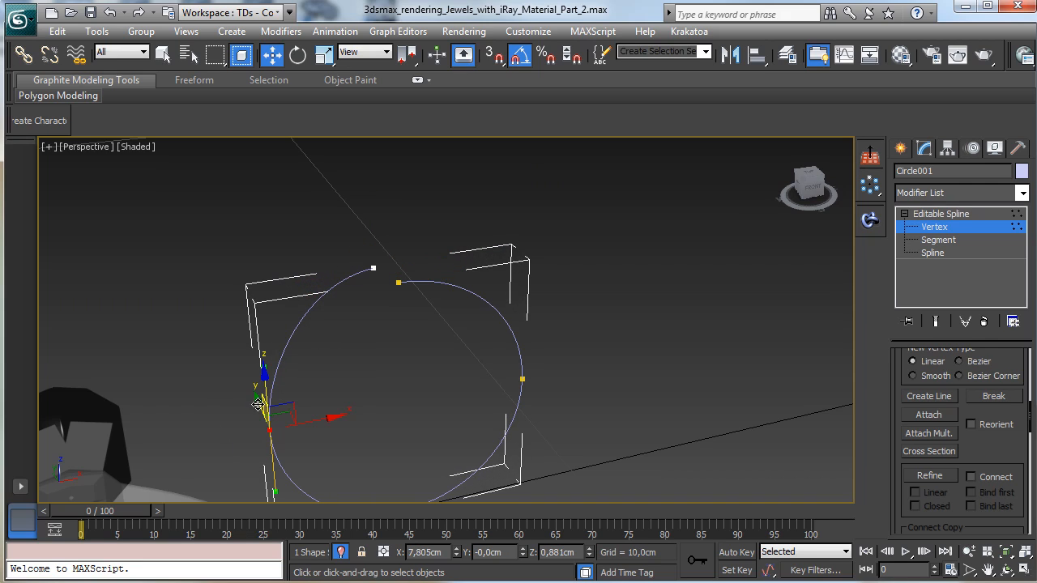
left_click_drag(258, 405, 253, 396)
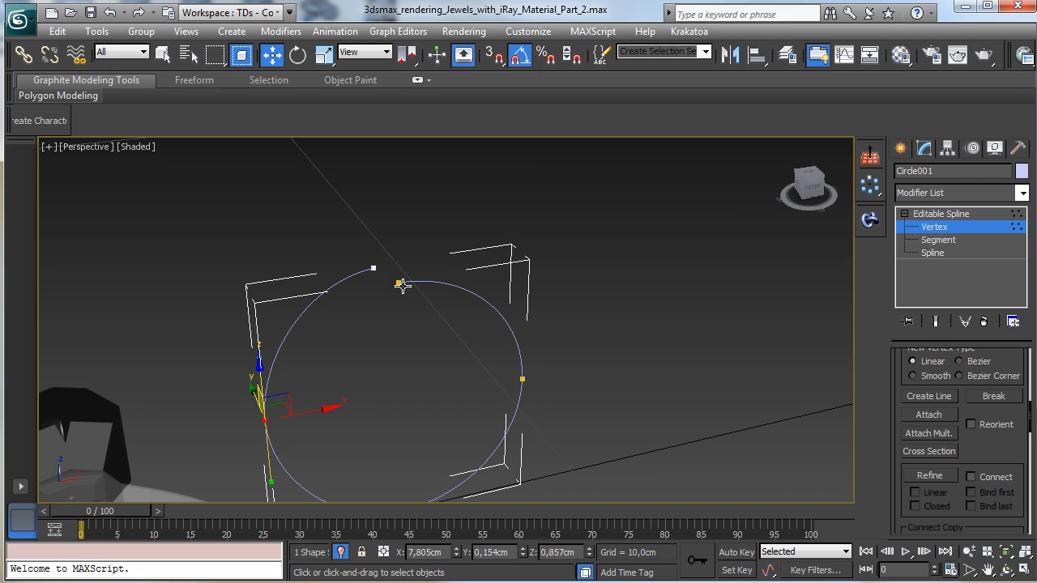
left_click(401, 284)
left_click_drag(378, 263, 389, 273)
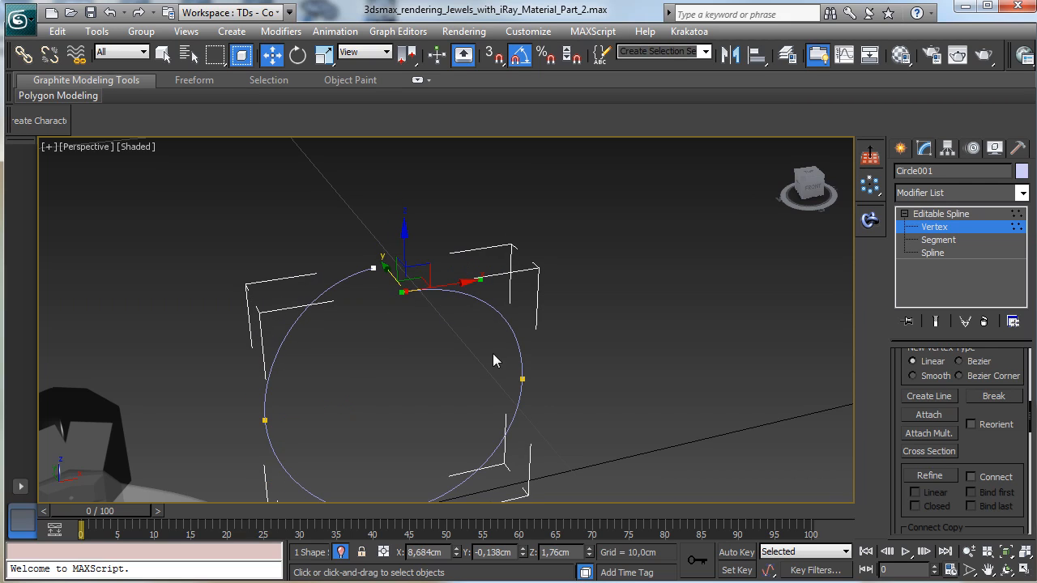
left_click(523, 378)
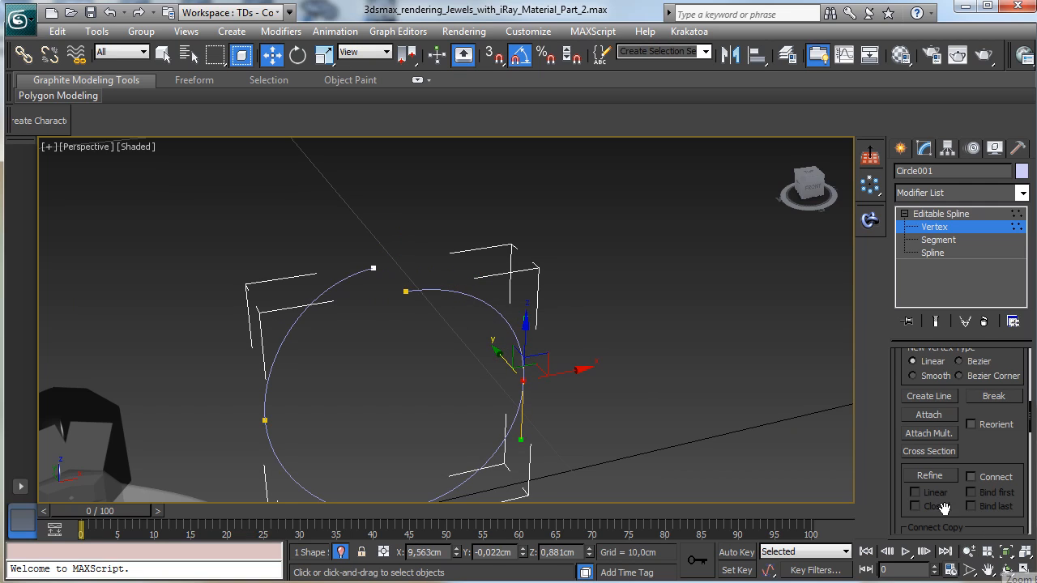
In the Front view, move the left open-end vertex past the other end to about X 8.962 cm, Z 1.713 cm, and reshape its Bezier handle to follow the circle
left_click(364, 268)
left_click(1025, 572)
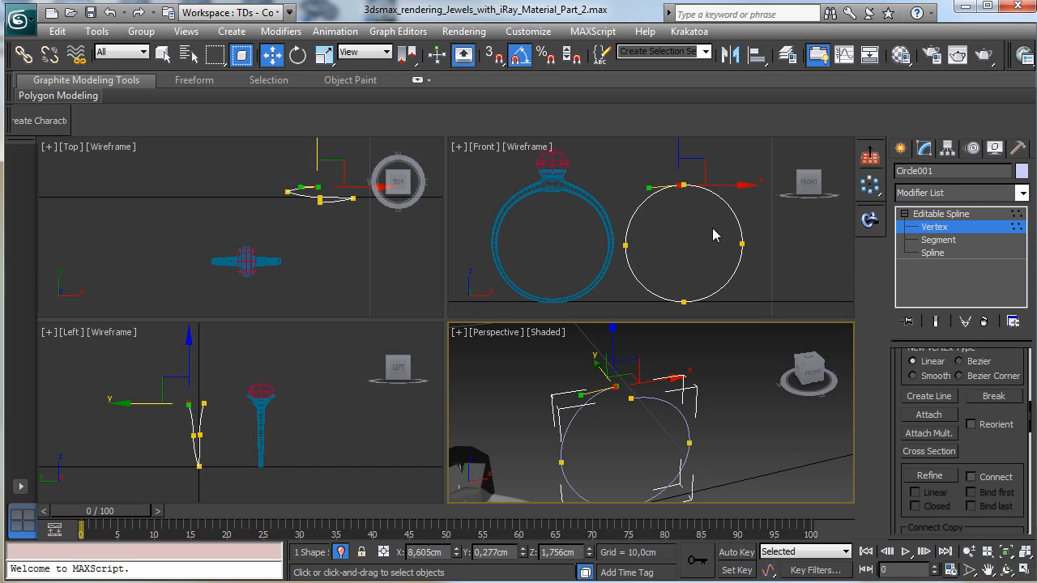
left_click(1025, 571)
left_click(1024, 570)
right_click(655, 344)
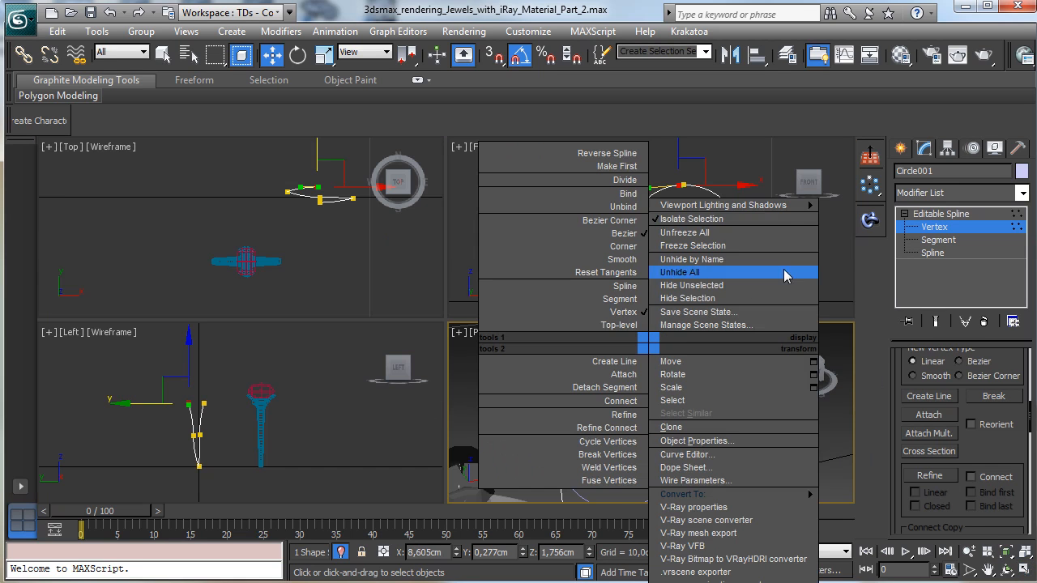
left_click(1024, 571)
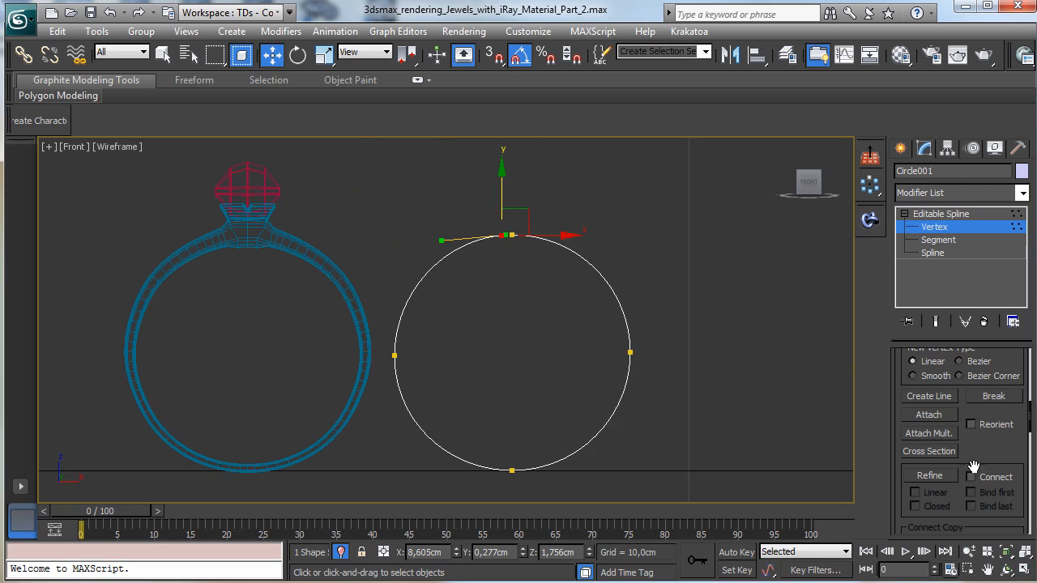
left_click(989, 571)
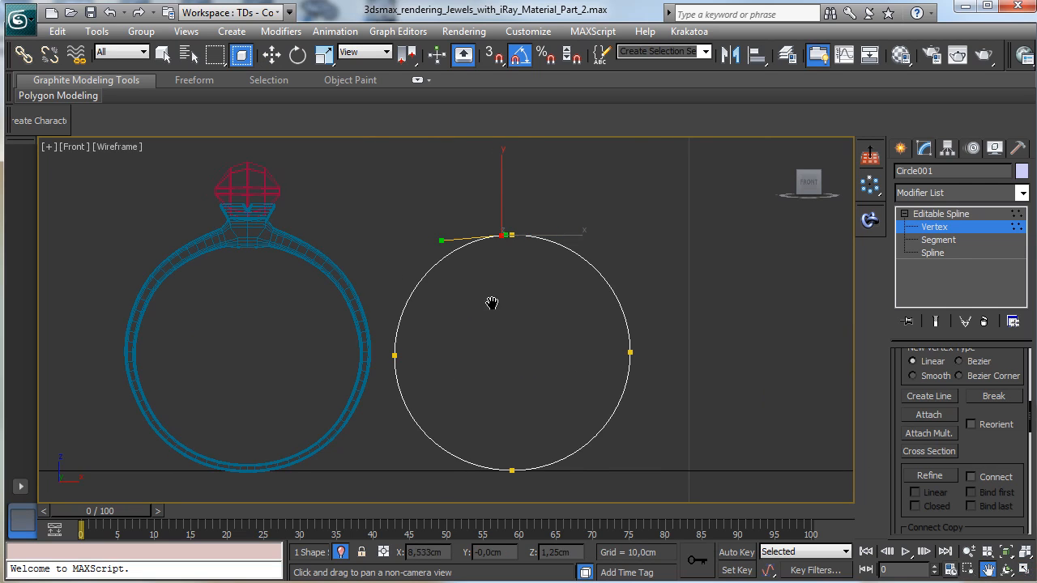
left_click_drag(554, 247, 443, 229)
left_click(271, 56)
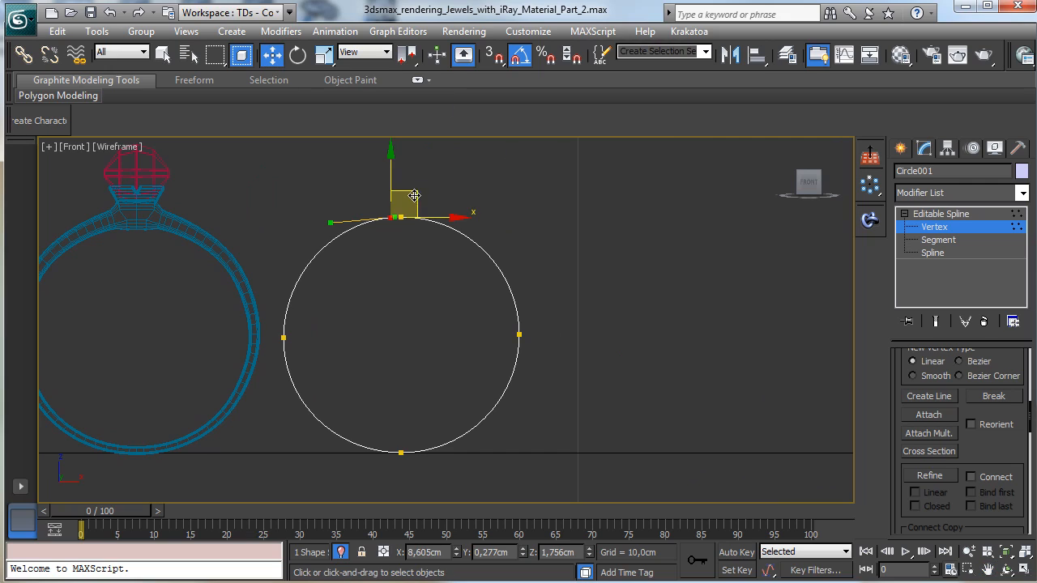
left_click_drag(413, 194, 463, 202)
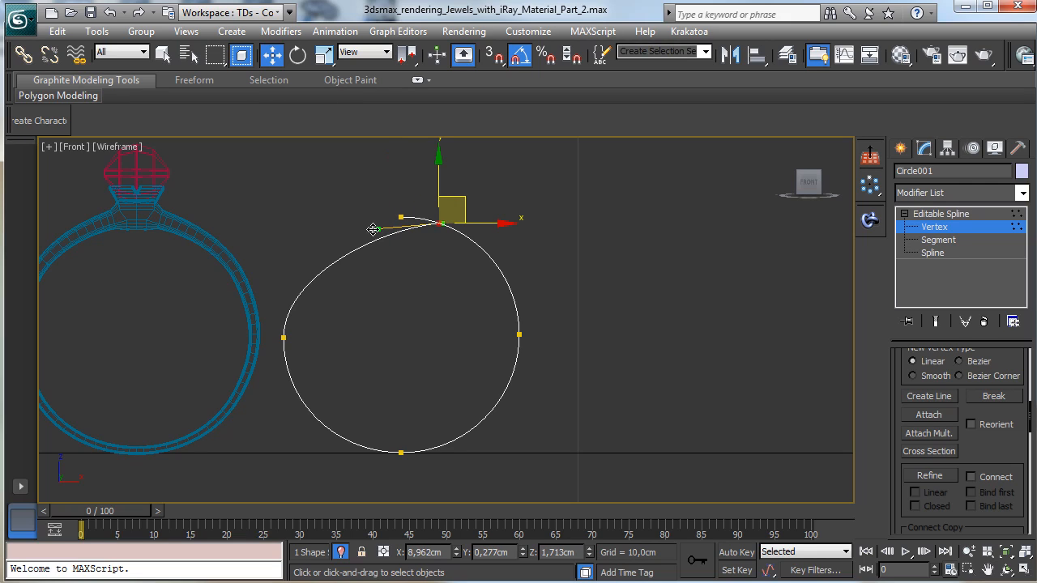
left_click_drag(378, 230, 322, 199)
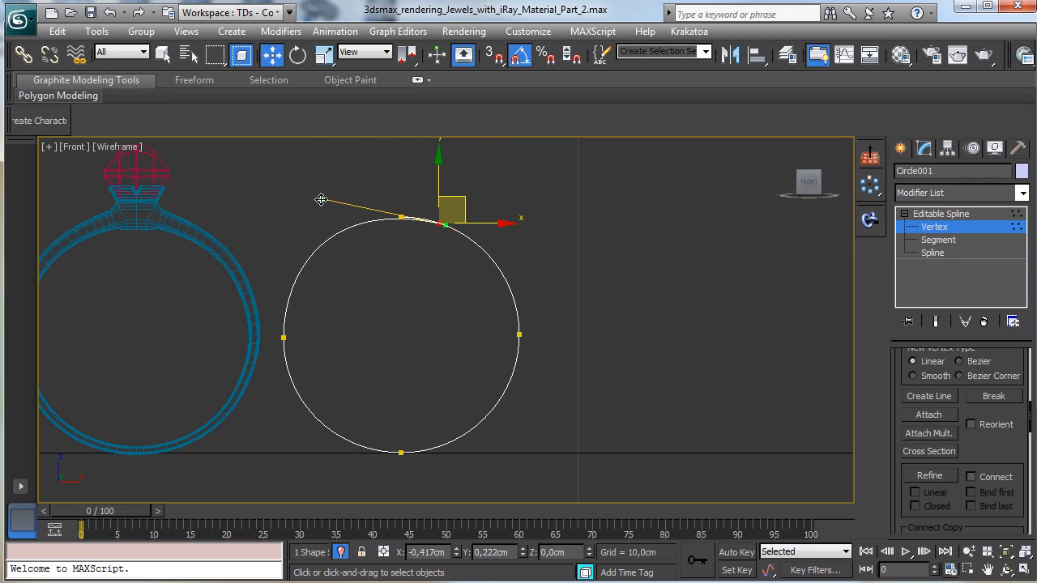
Move the other open-end vertex left to about X 8.473 cm, Z 1.752 cm, and stretch its Bezier handle horizontally to the right
left_click(399, 217)
mouse_move(425, 197)
left_mouse_down()
mouse_move(392, 198)
mouse_move(456, 208)
mouse_move(424, 203)
left_mouse_up()
left_click(463, 203)
left_click(374, 218)
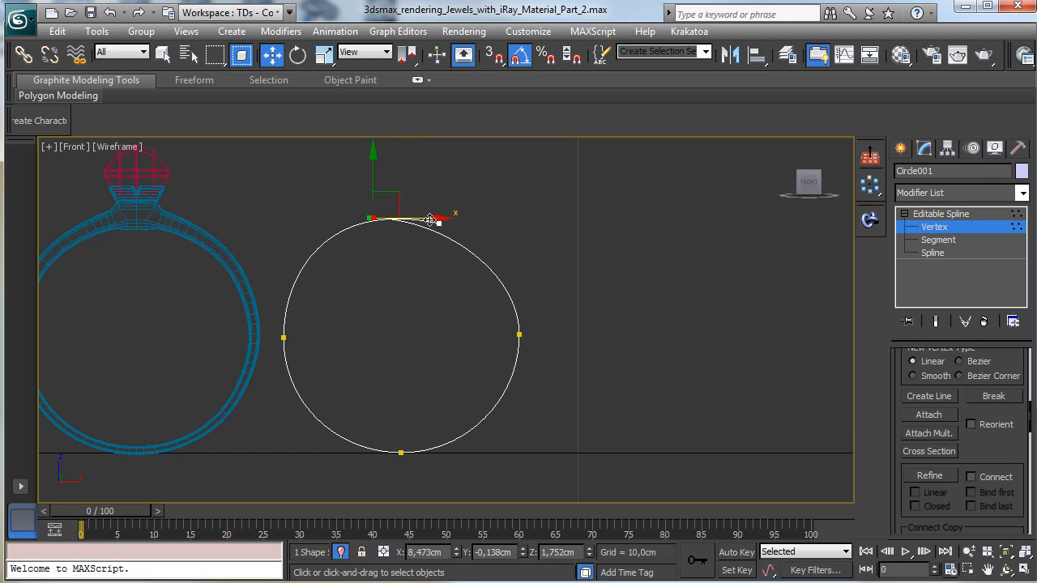
left_click_drag(370, 219, 492, 218)
Show the Axis Constraints toolbar, constrain movement to XY, round the overlap by adjusting the end vertex's right handle, and leave vertex editing
right_click(874, 259)
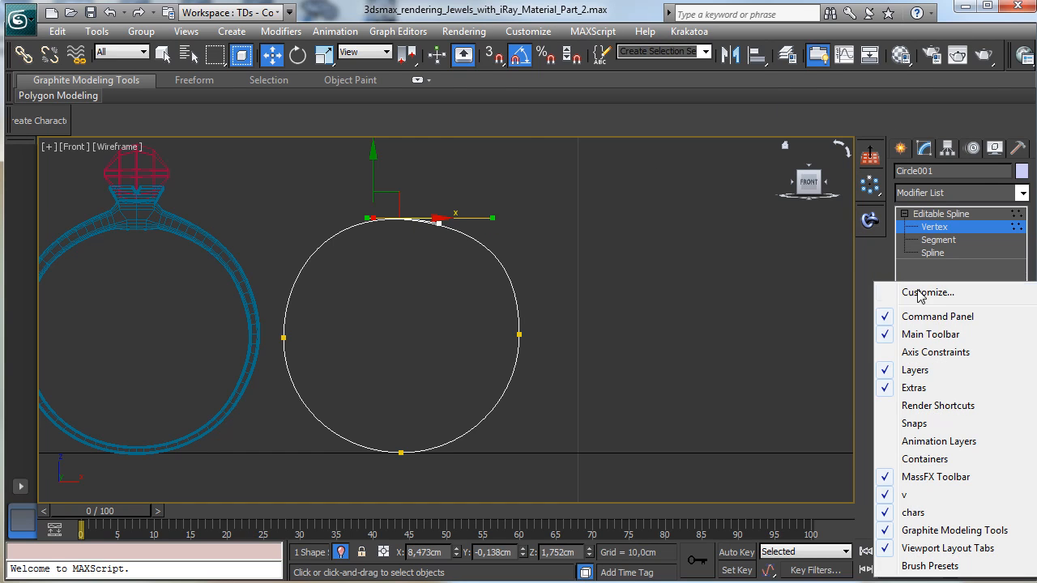
left_click(936, 352)
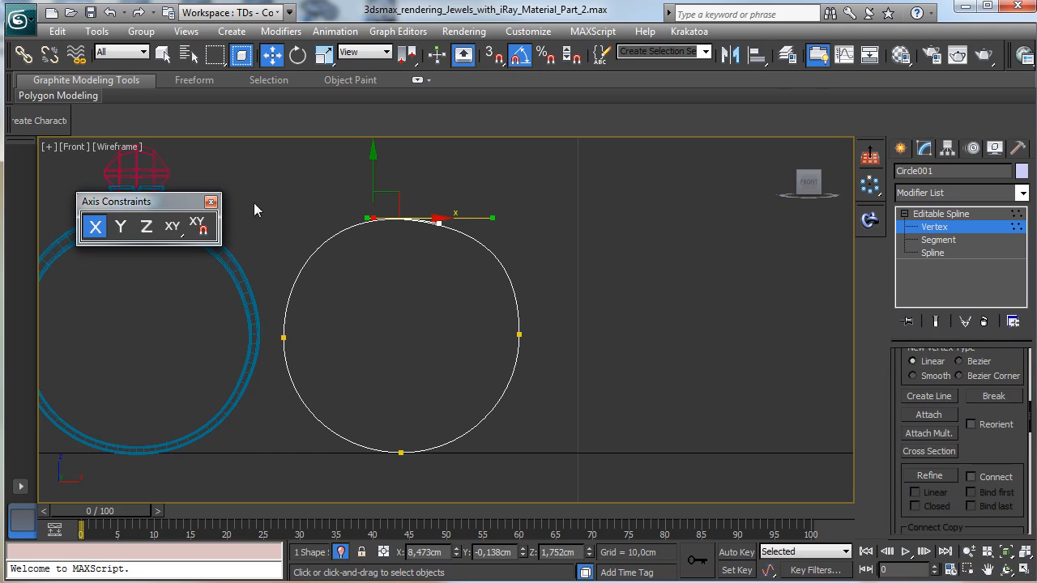
left_click(175, 227)
mouse_move(493, 219)
left_mouse_down()
mouse_move(486, 230)
mouse_move(491, 218)
mouse_move(465, 216)
mouse_move(479, 211)
left_mouse_up()
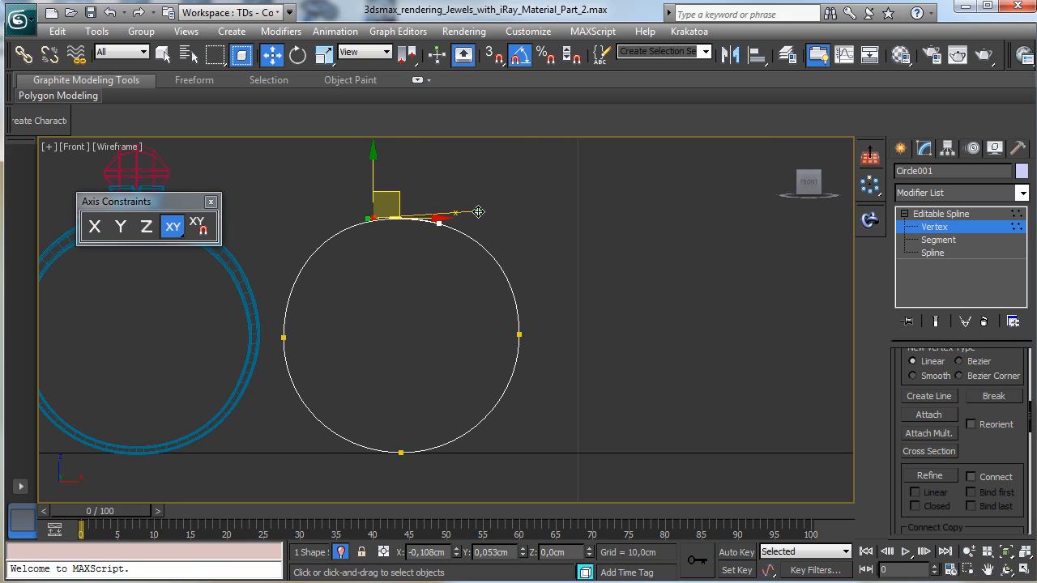
left_click_drag(478, 212, 478, 211)
left_click(944, 231)
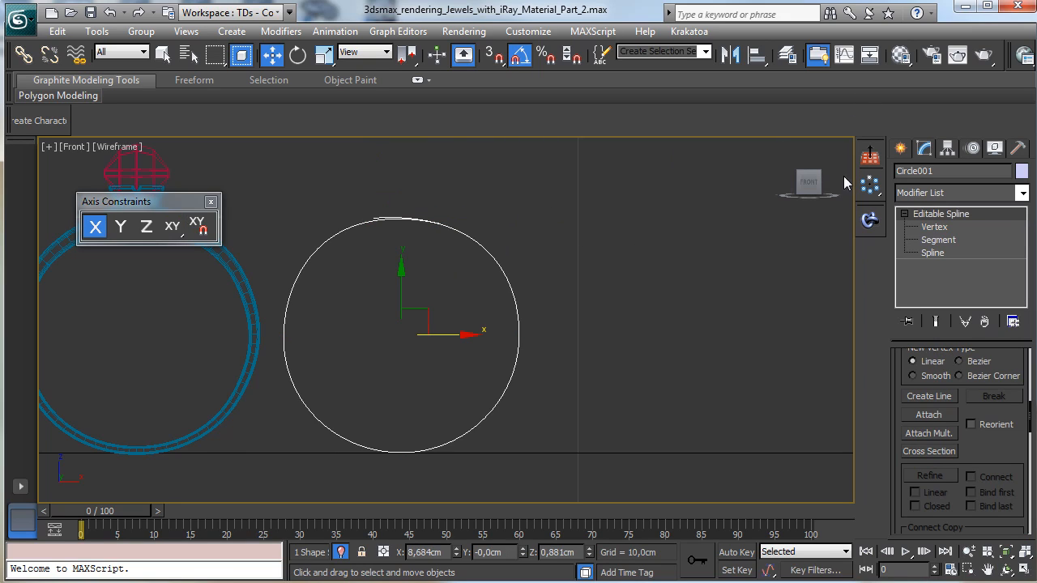
Close the floating Axis Constraints toolbar
left_click(1031, 570)
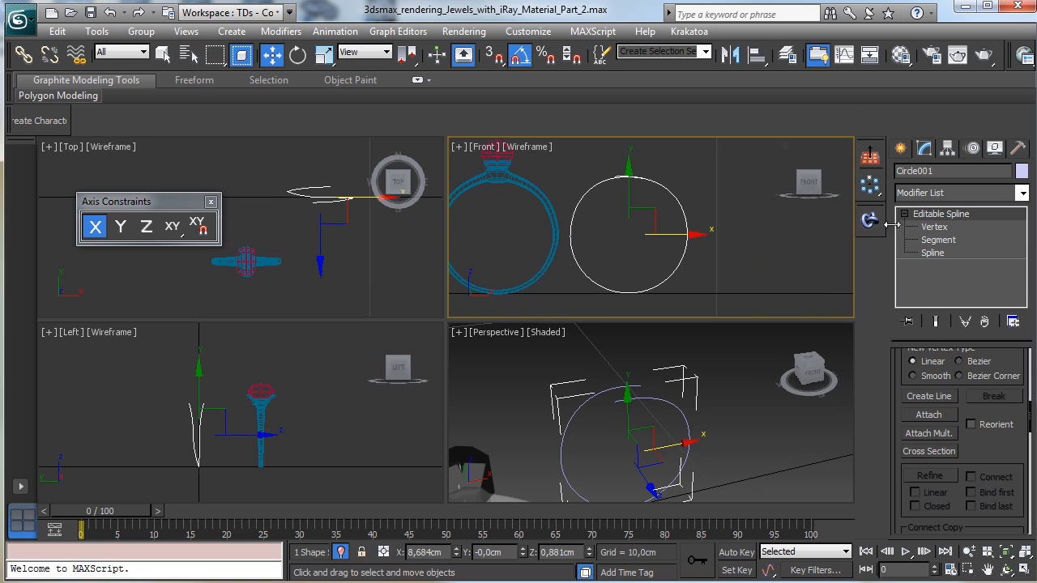
right_click(711, 228)
left_click(362, 261)
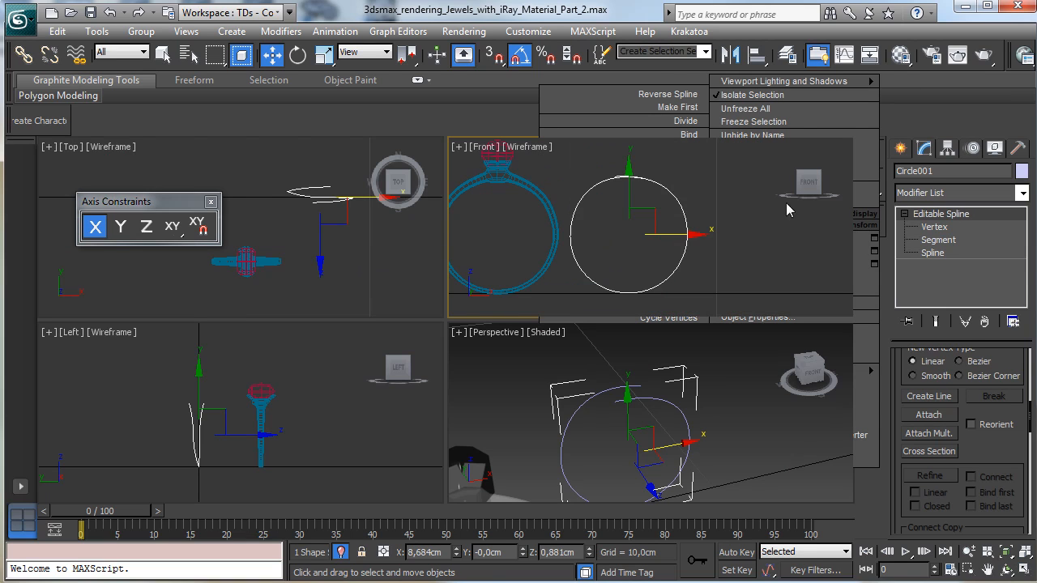
right_click(730, 203)
left_click(1025, 570)
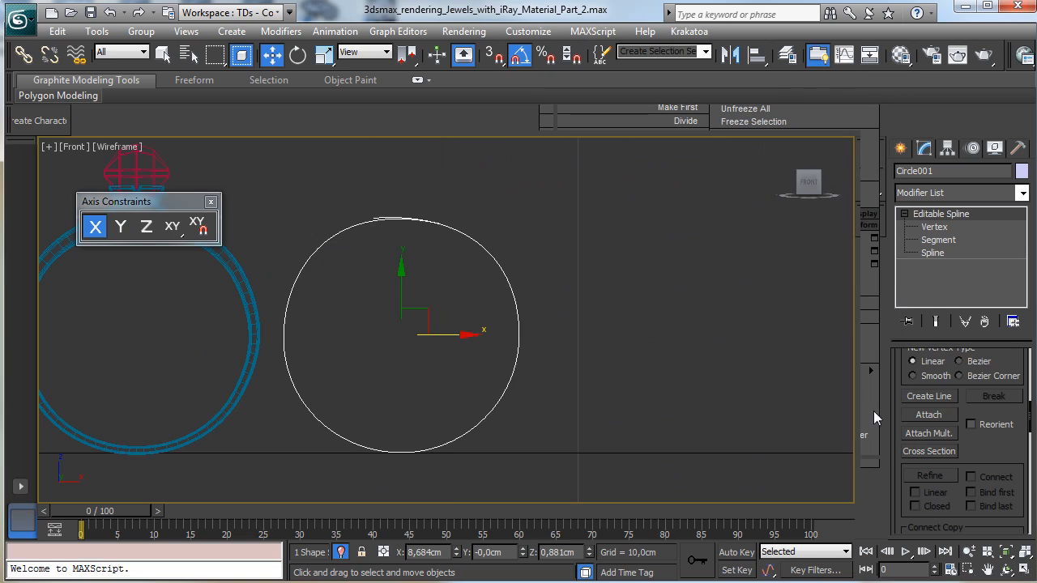
left_click(211, 201)
Draw a rectangle about 0.107 cm long and 0.237 cm wide right of the circle, and round its corners with a 0.05 cm radius
left_click(900, 148)
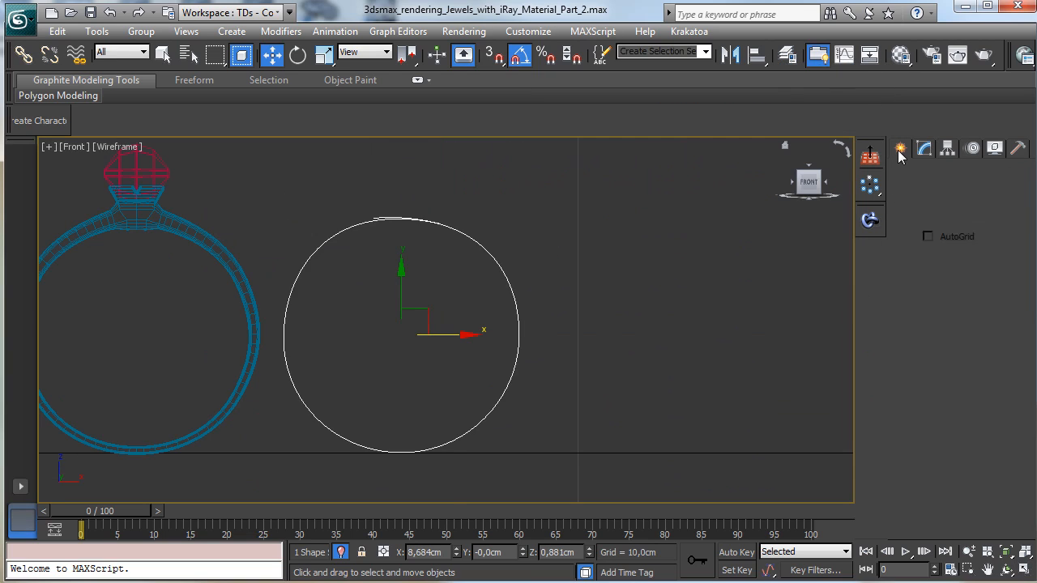
left_click(944, 265)
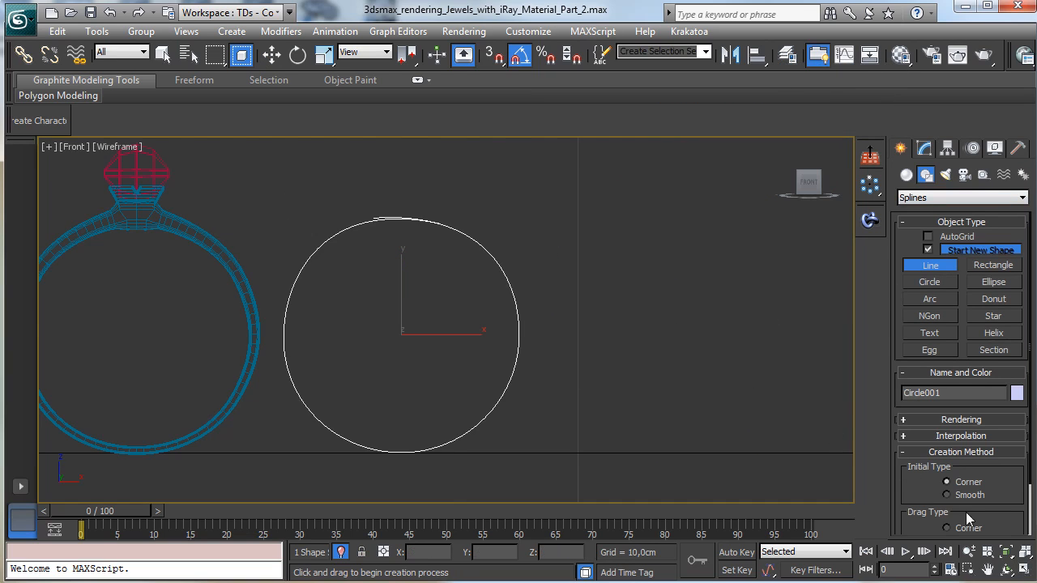
left_click(970, 552)
left_click_drag(510, 354, 510, 320)
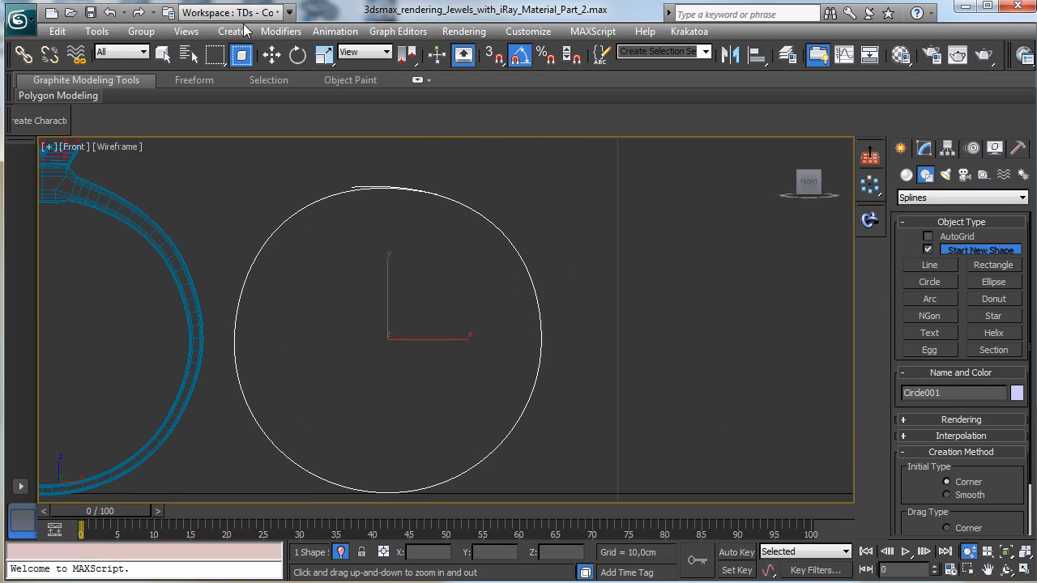
left_click(167, 54)
left_click(940, 265)
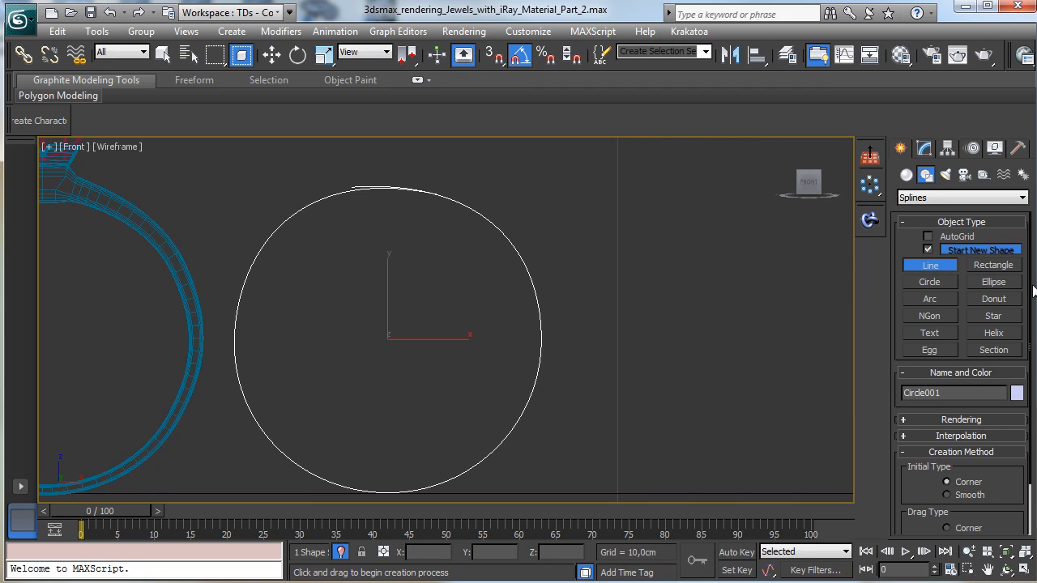
left_click(997, 265)
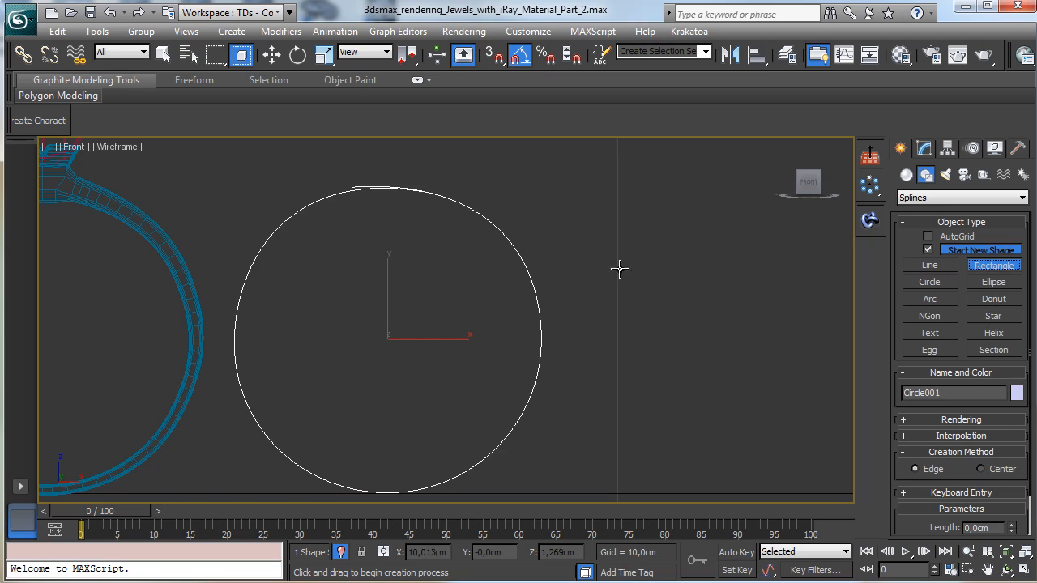
left_click_drag(571, 262, 614, 279)
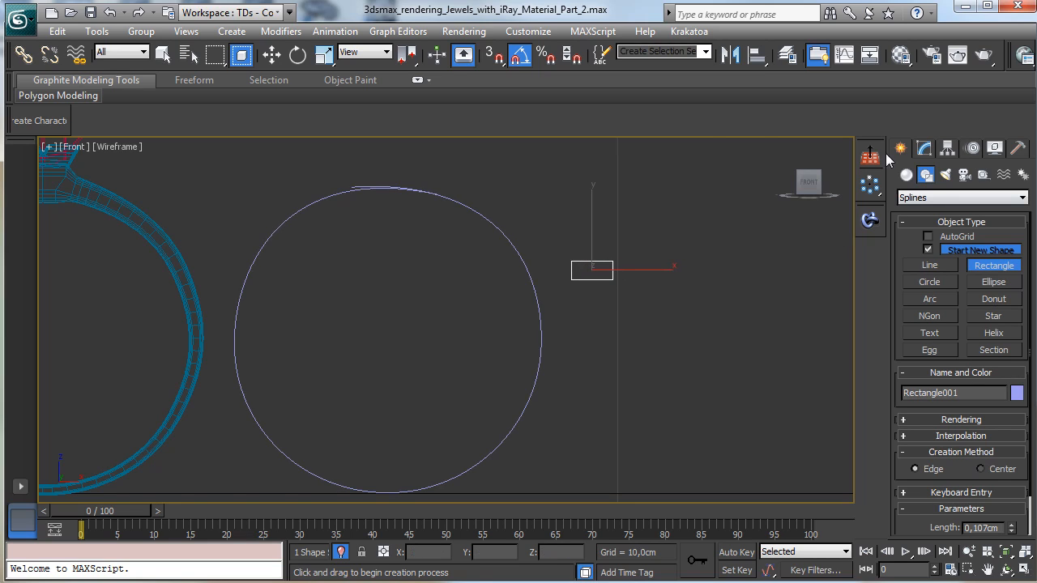
left_click(923, 149)
mouse_move(1014, 445)
left_mouse_down()
mouse_move(1017, 426)
mouse_move(1023, 437)
left_mouse_up()
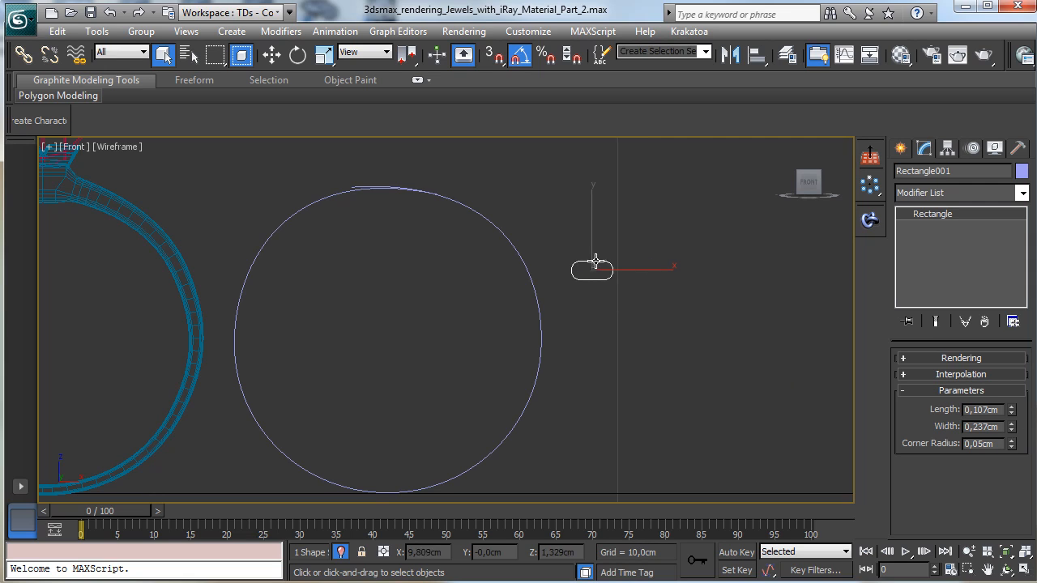
Draw a closed five-vertex line profile below the rounded rectangle, with a straight top, slanted sides and a curved bottom edge
left_click(970, 570)
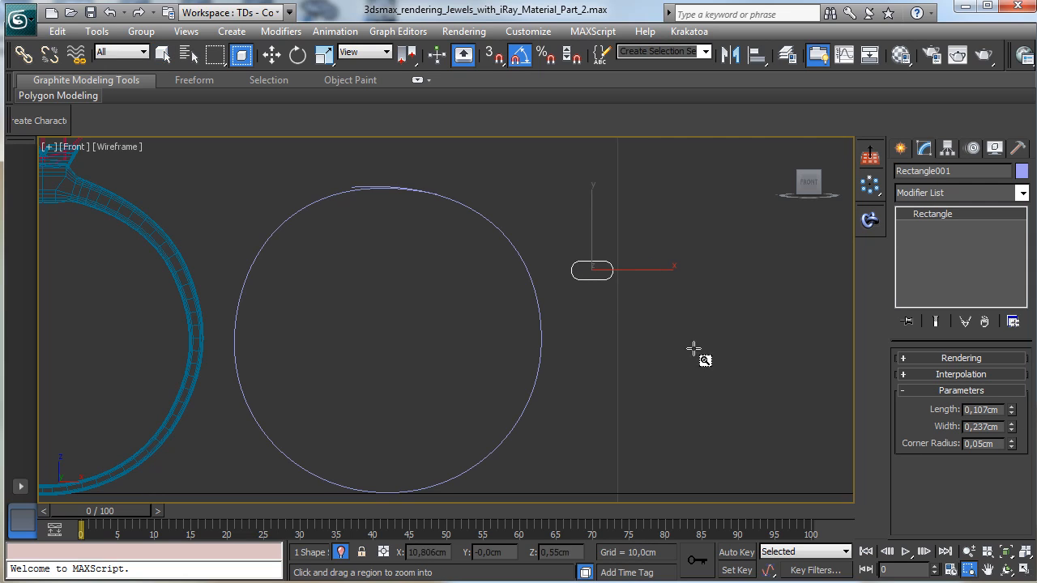
left_click_drag(559, 242, 669, 379)
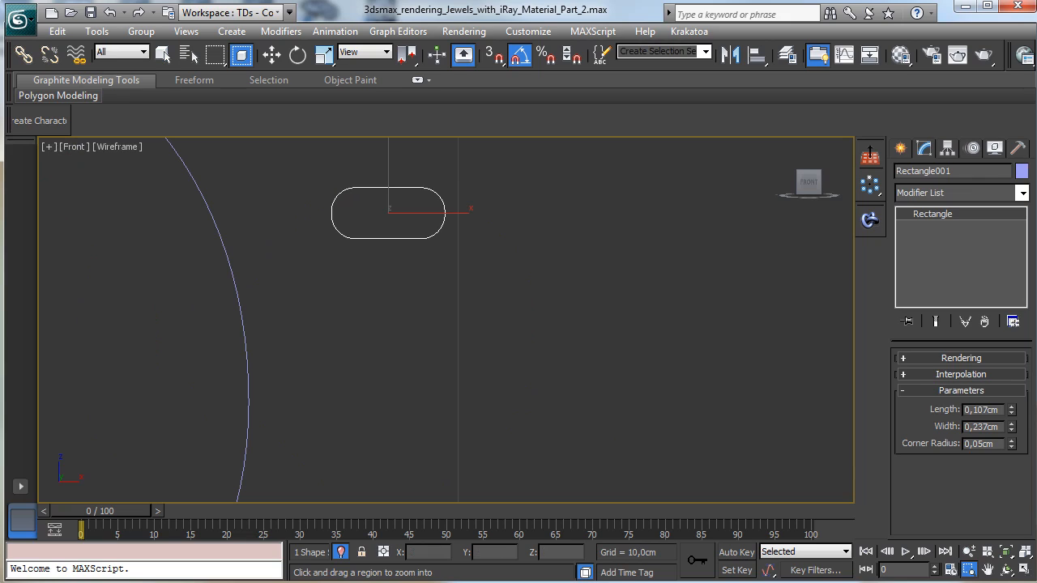
left_click(900, 152)
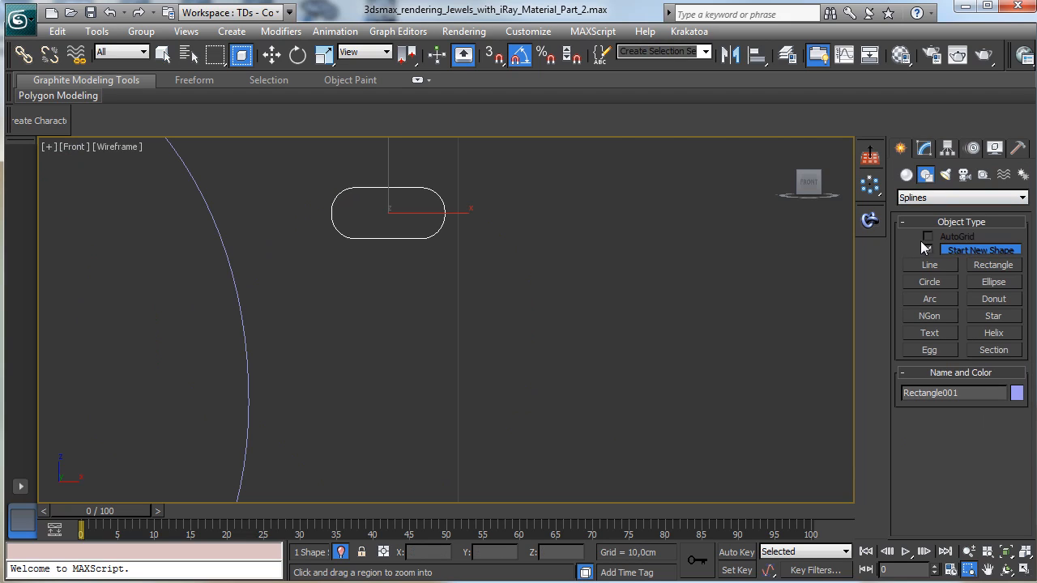
left_click(927, 250)
left_click(929, 265)
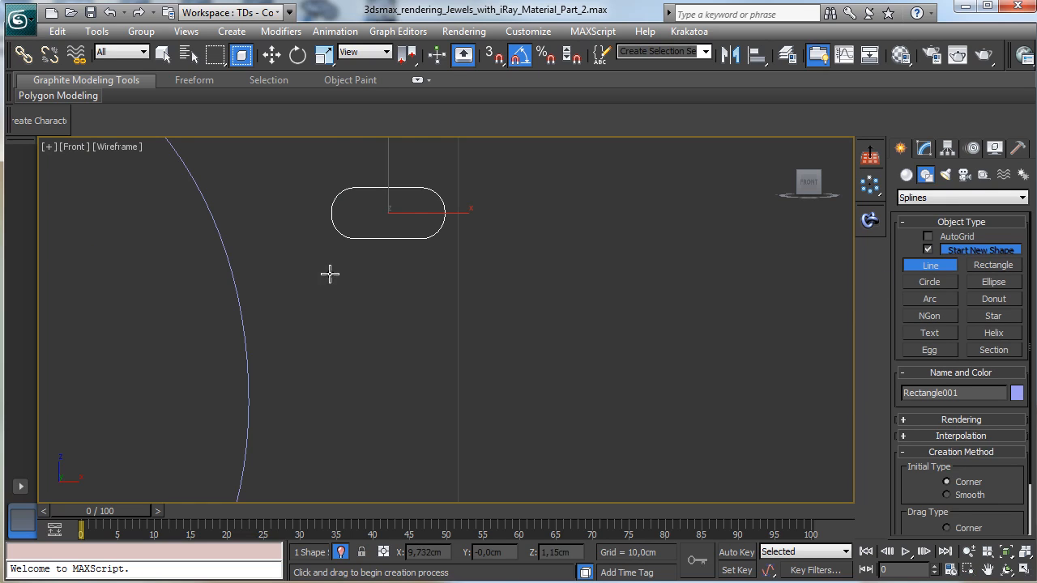
left_click(331, 275)
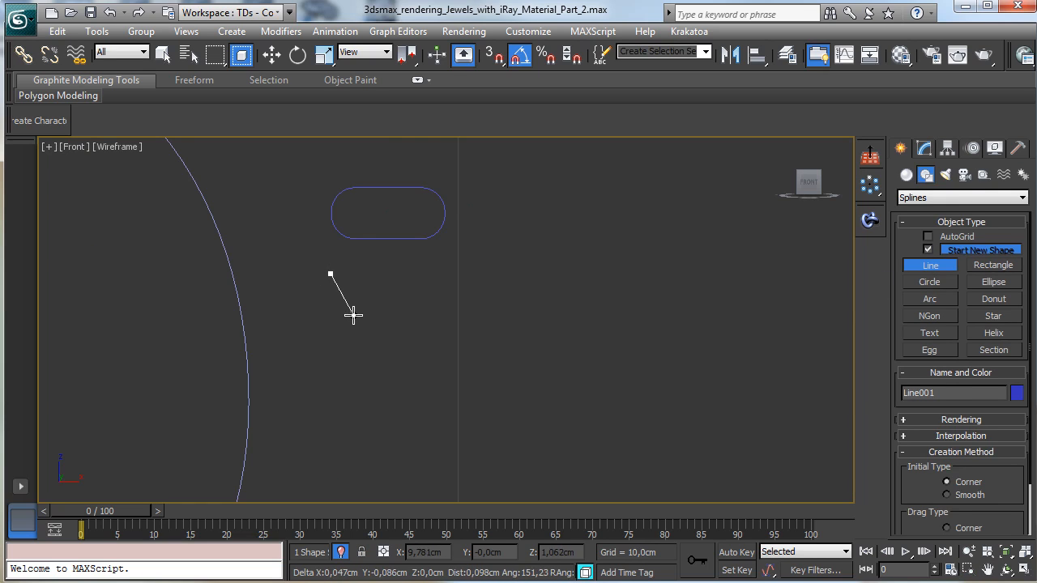
left_click(354, 315)
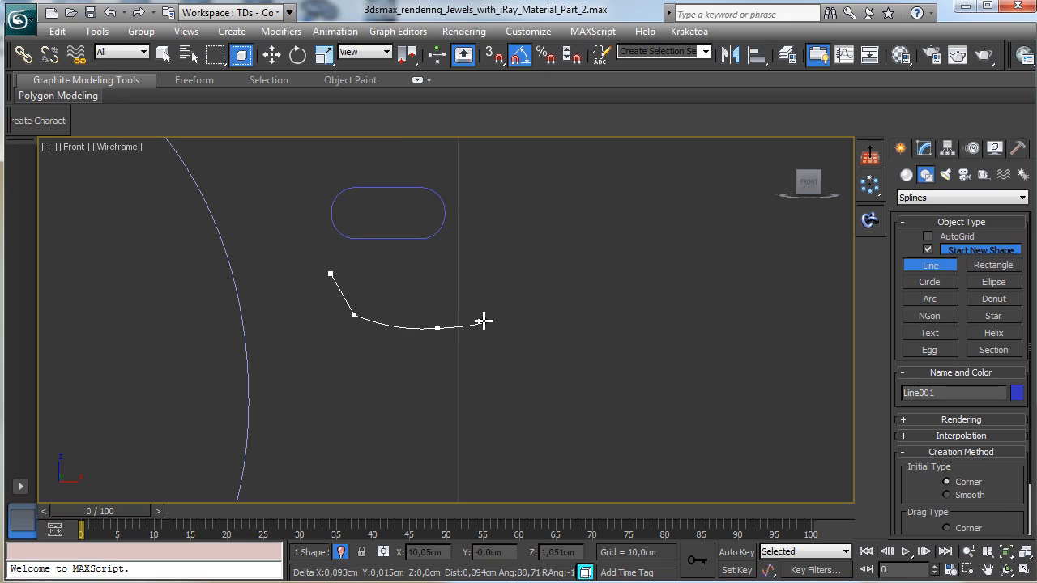
left_click(495, 313)
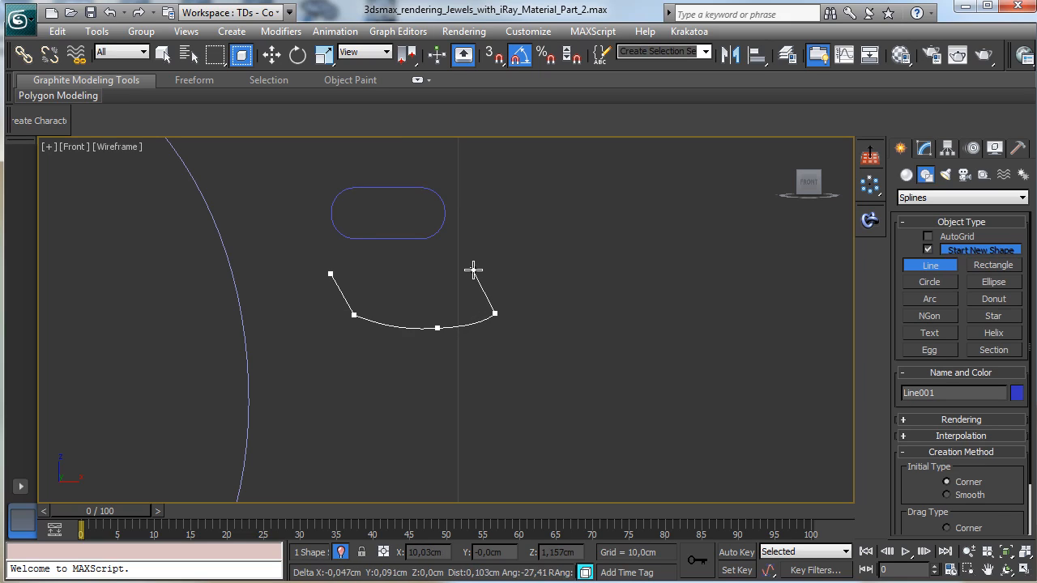
left_click(474, 271)
left_click(387, 272)
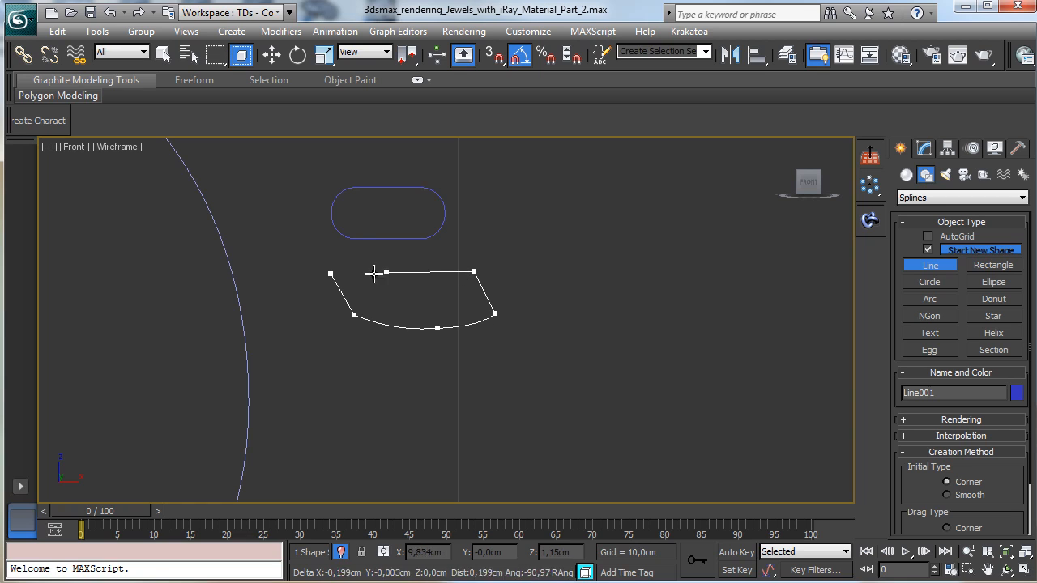
left_click(331, 274)
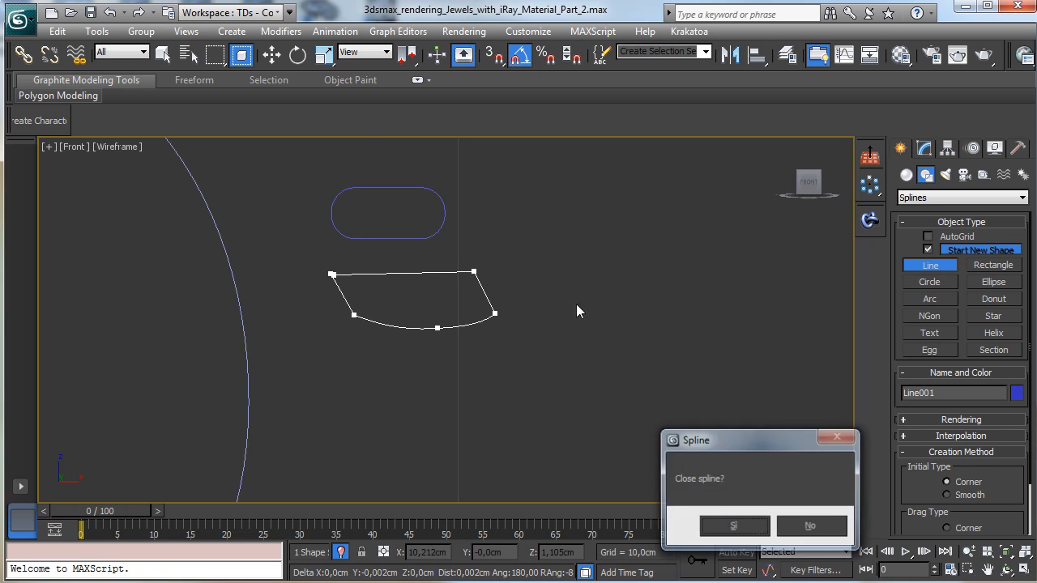
left_click(734, 526)
Move the upper-left vertex of the line profile up to about Z 1.174 cm
left_click(923, 149)
left_click(941, 413)
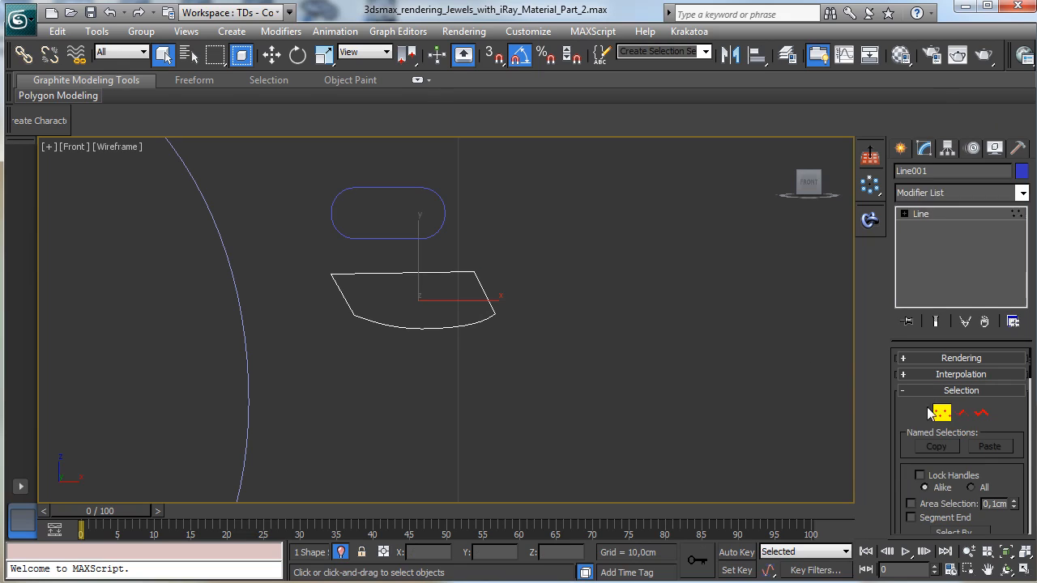
left_click(331, 273)
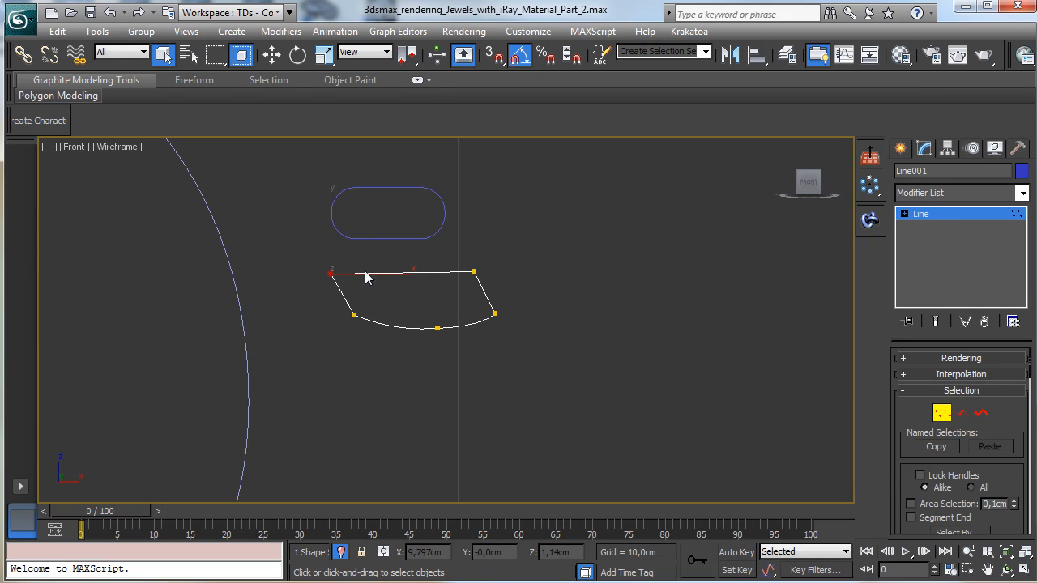
left_click(272, 54)
left_click_drag(333, 236, 335, 224)
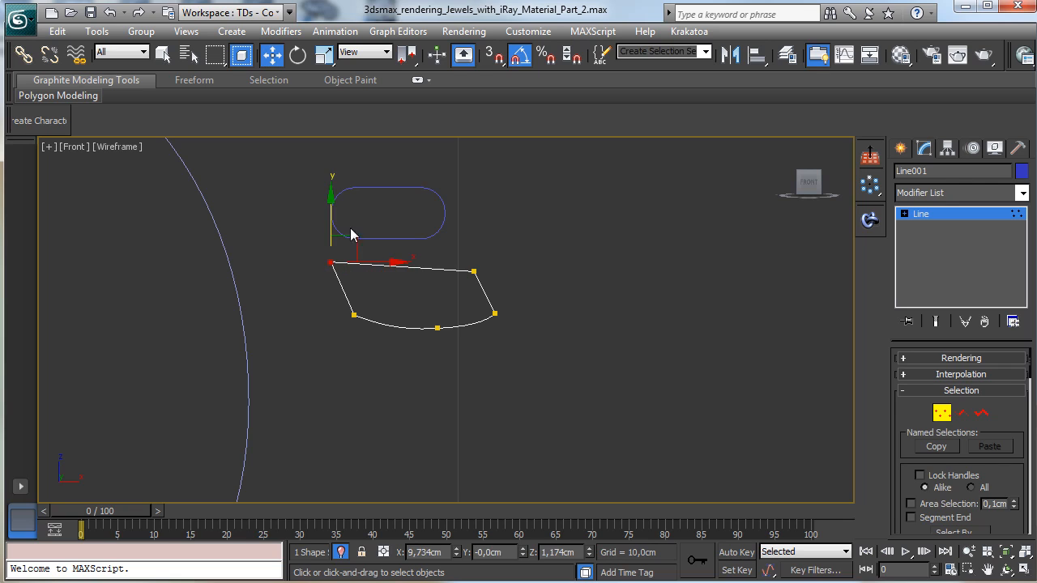
scroll(940, 421, "down", 5)
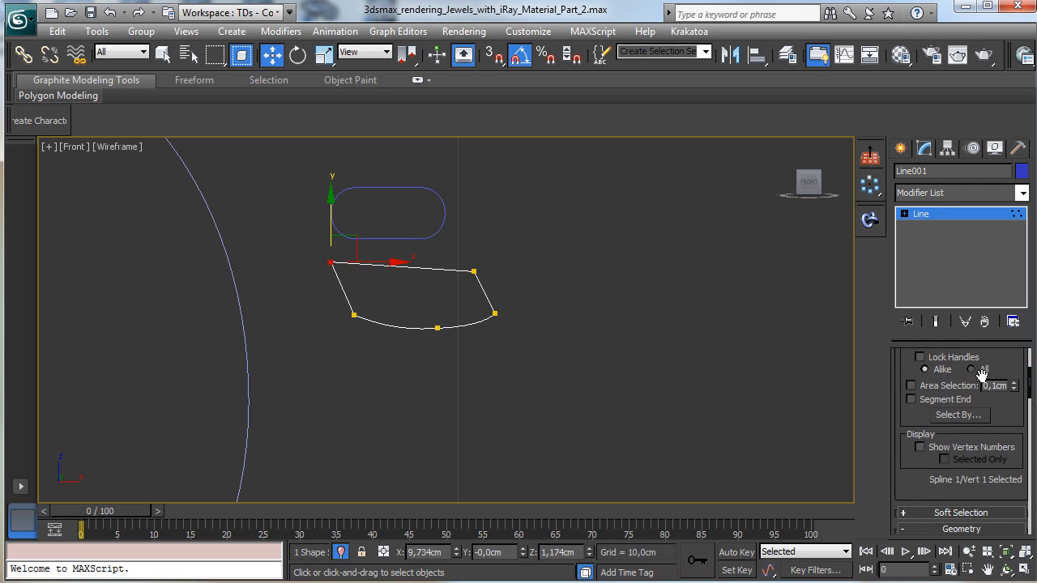
Refine the line profile with a new vertex near the middle of its top edge and raise it to about Z 1.175 cm
scroll(940, 454, "down", 3)
left_click(930, 478)
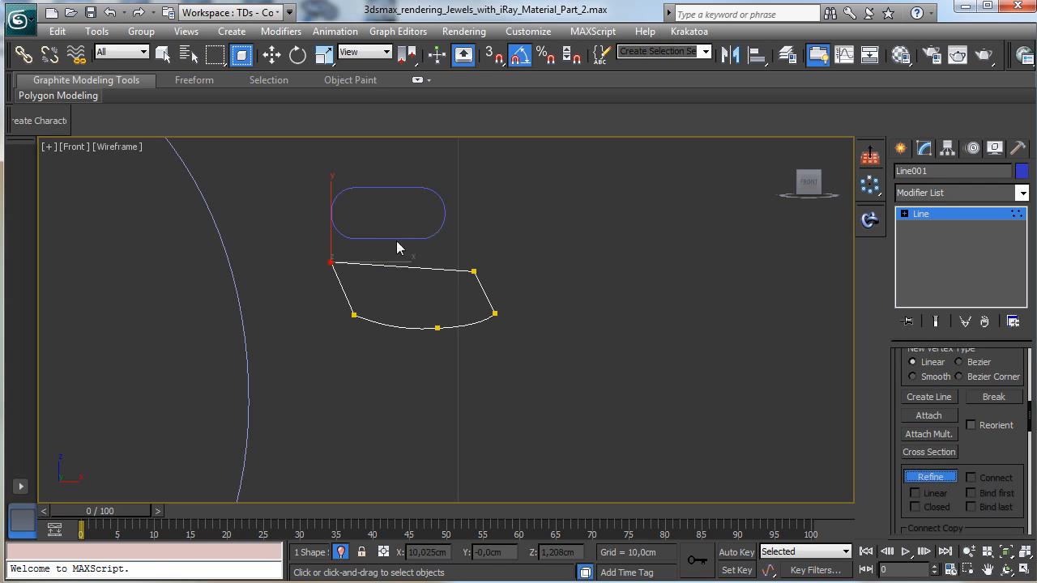
left_click(414, 266)
left_click(272, 54)
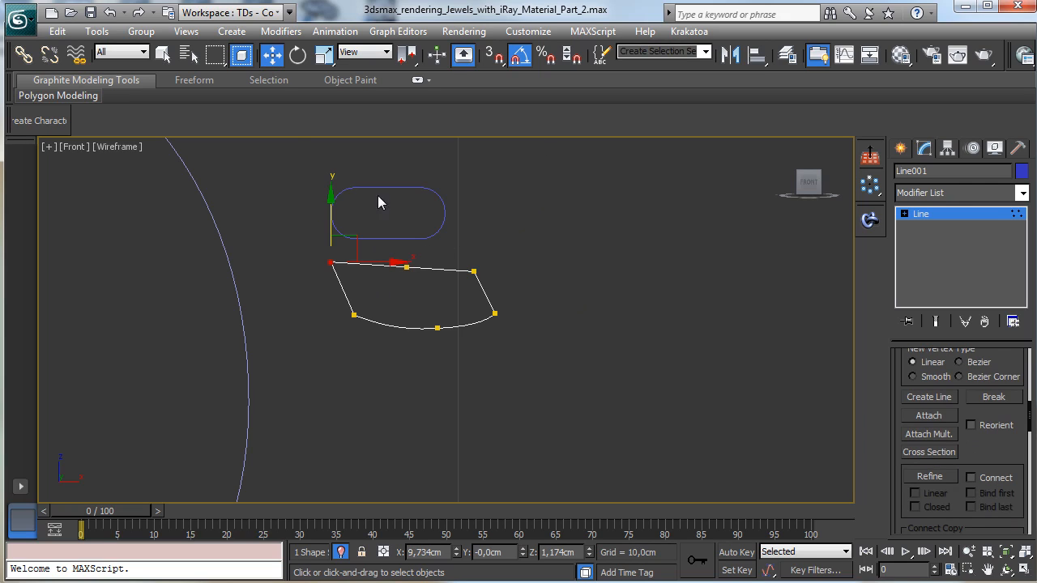
left_click(407, 265)
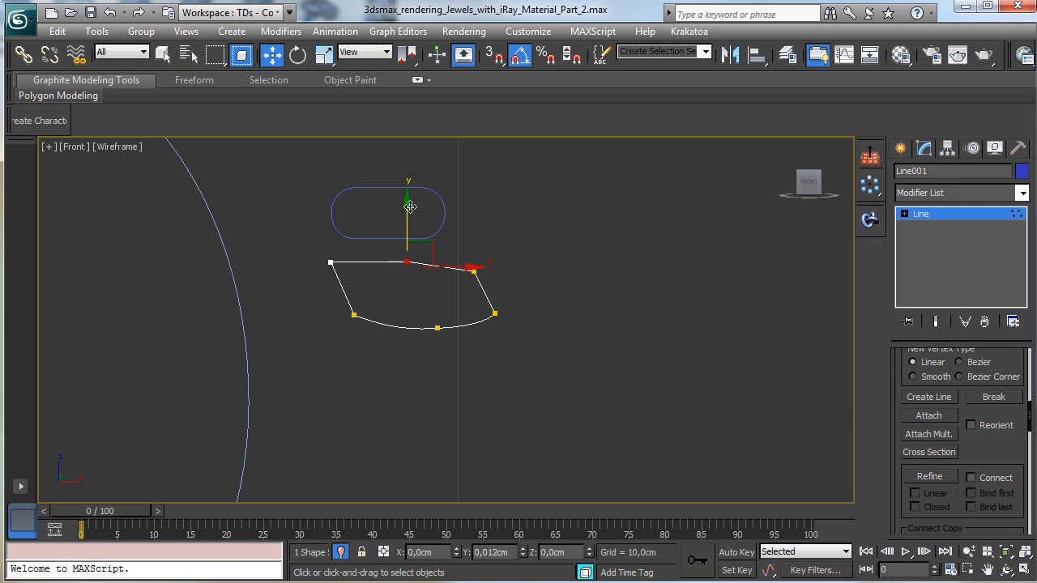
Convert the middle vertex of the profile's top edge to Smooth and move it to about X 9.883 cm, Z 1.151 cm
right_click(401, 268)
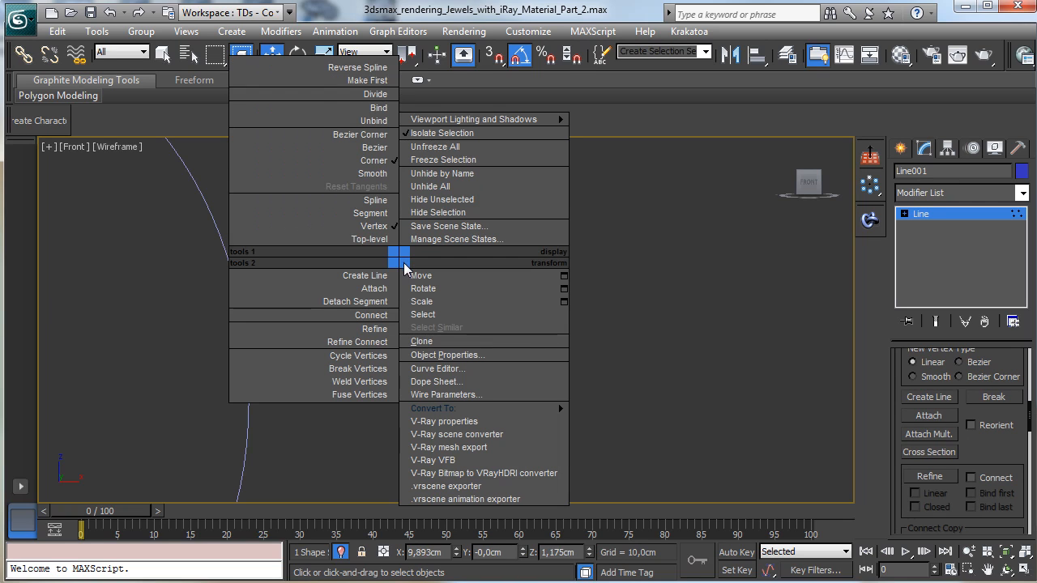
left_click(381, 177)
left_click_drag(428, 250, 426, 236)
left_click(557, 282)
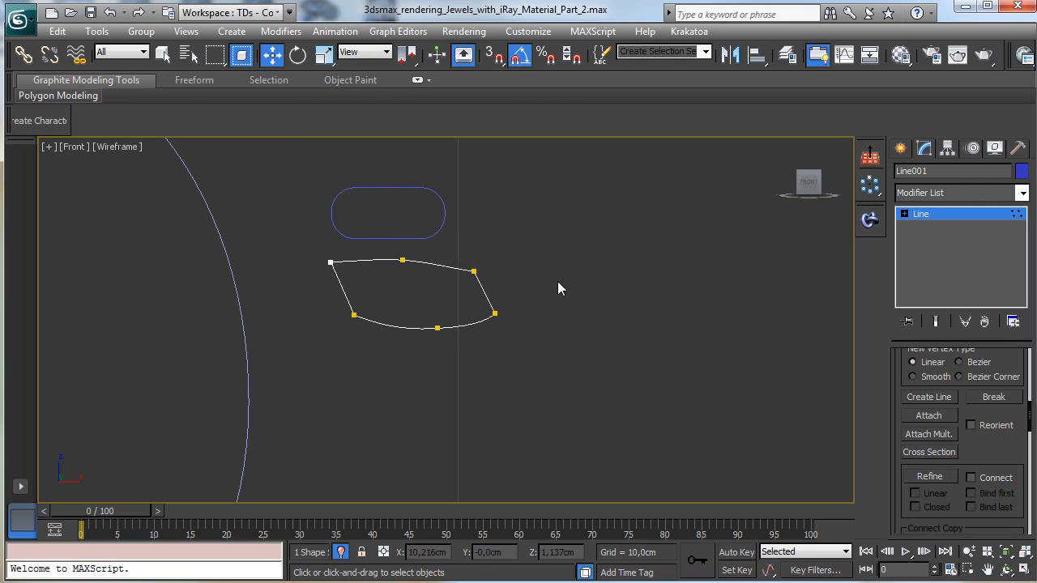
left_click(403, 260)
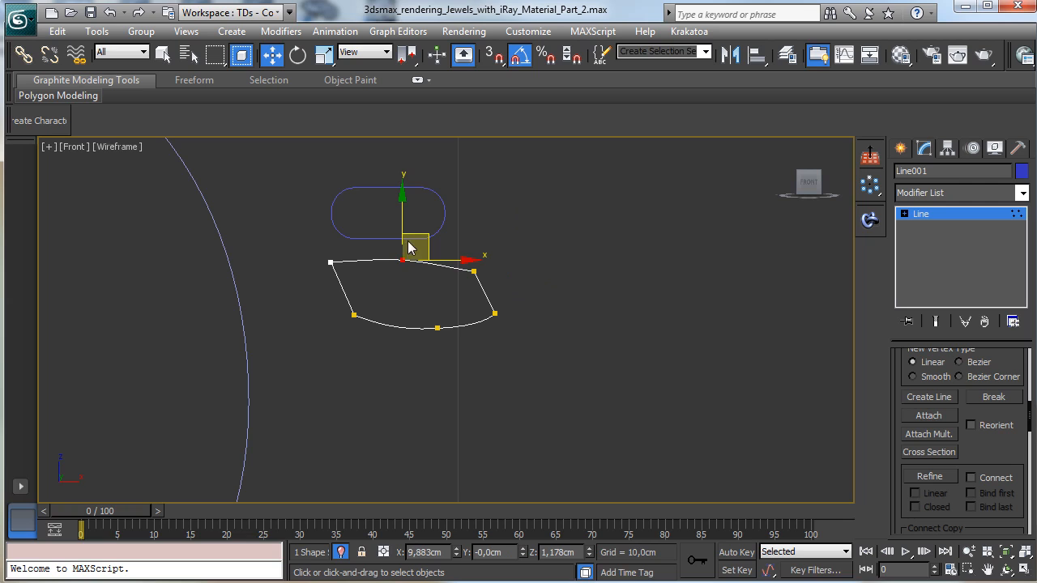
left_click_drag(405, 219, 405, 224)
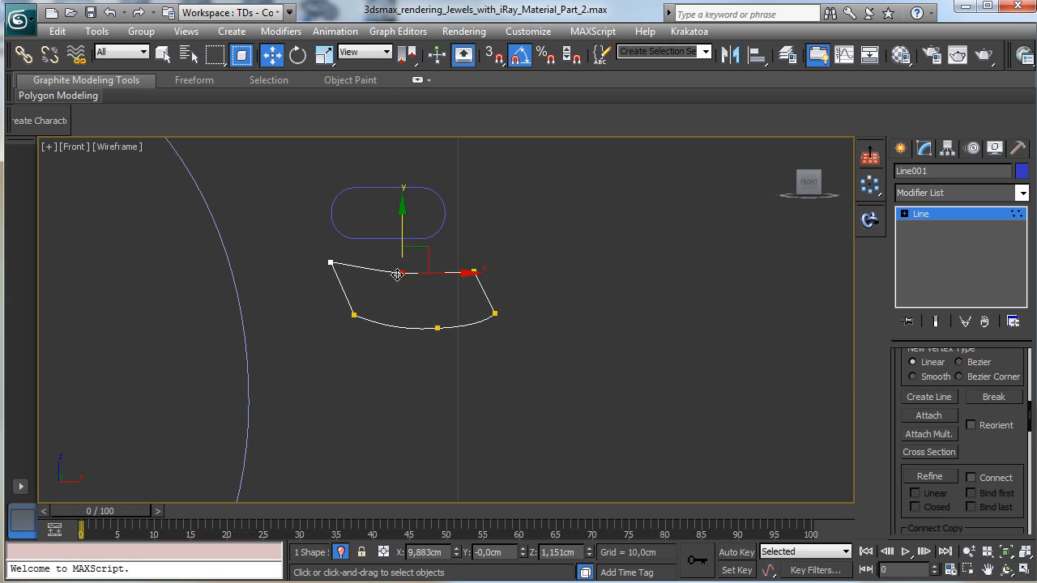
Convert the top edge's middle vertex to Bezier and raise it to about Z 1.174 cm
right_click(400, 265)
left_click(384, 157)
left_click_drag(406, 229, 404, 214)
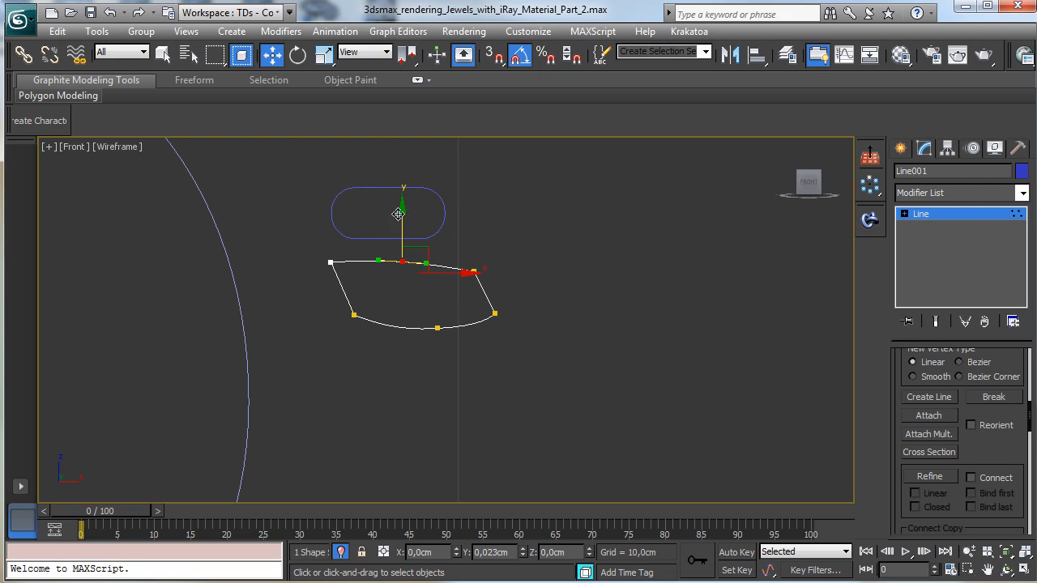
left_click(481, 241)
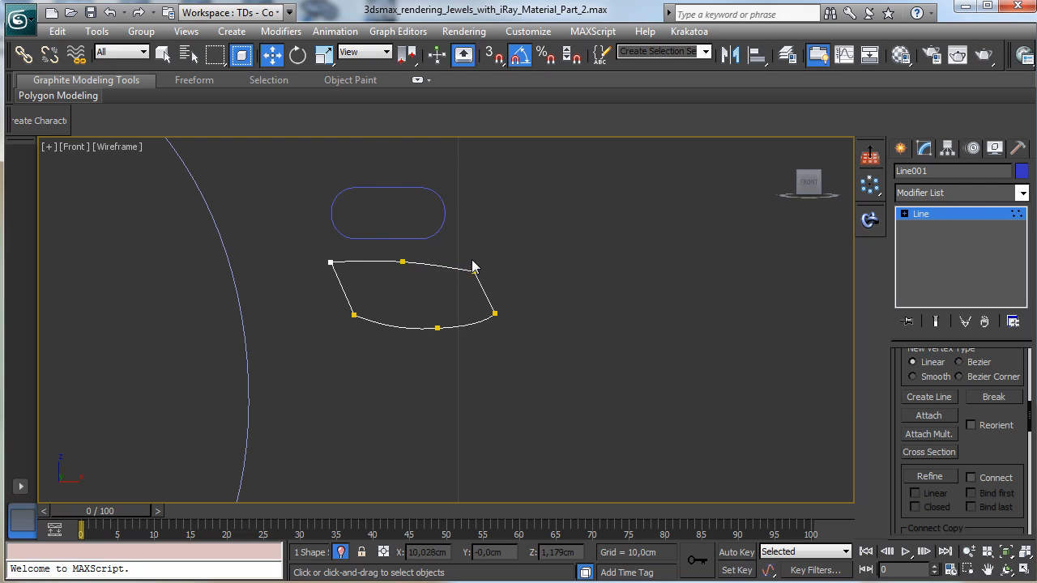
Fillet the four corner vertices of the line profile slightly and leave vertex editing
left_click(474, 270)
left_click_drag(483, 300, 515, 327, "ctrl")
left_click(354, 314, "ctrl")
left_click_drag(315, 251, 342, 271, "ctrl")
left_click_drag(1003, 458, 1011, 224)
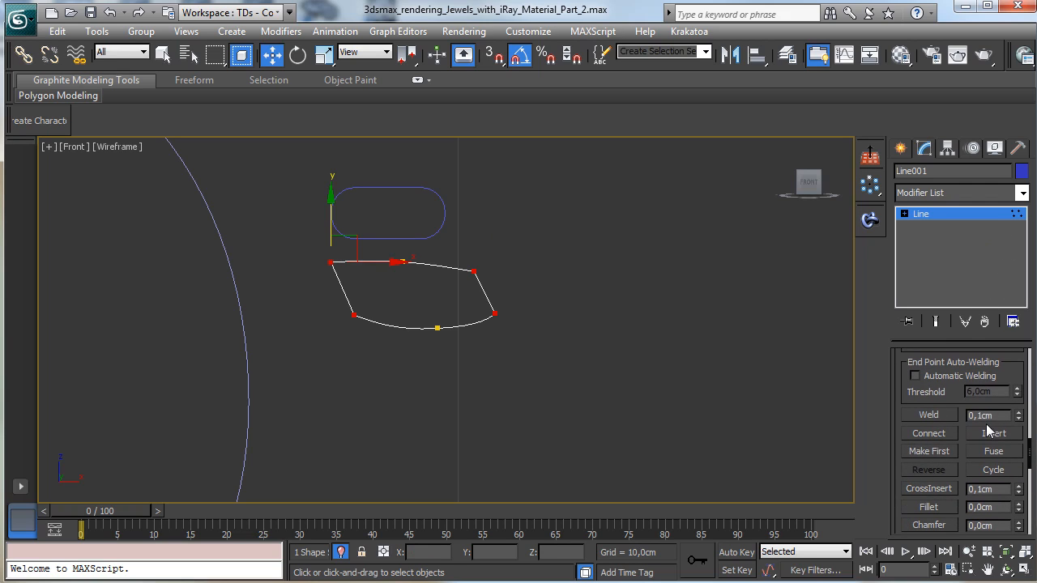
left_click(939, 508)
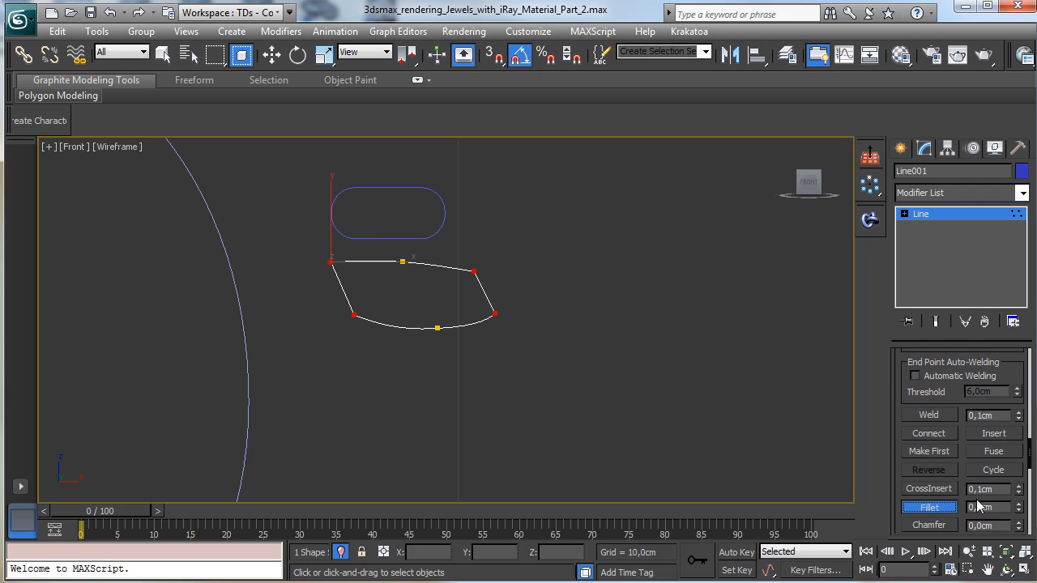
left_click_drag(479, 269, 476, 263)
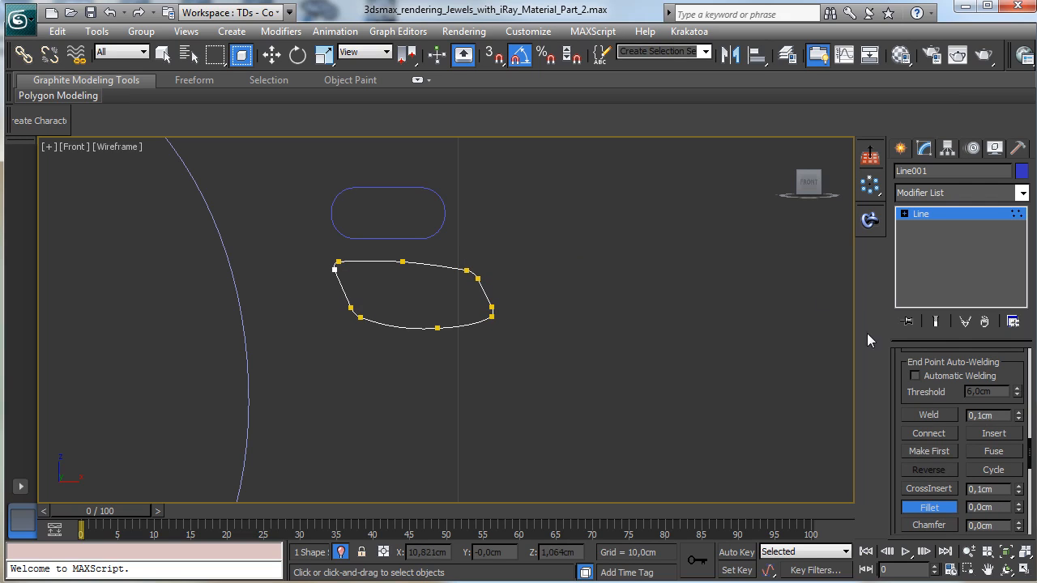
key("w")
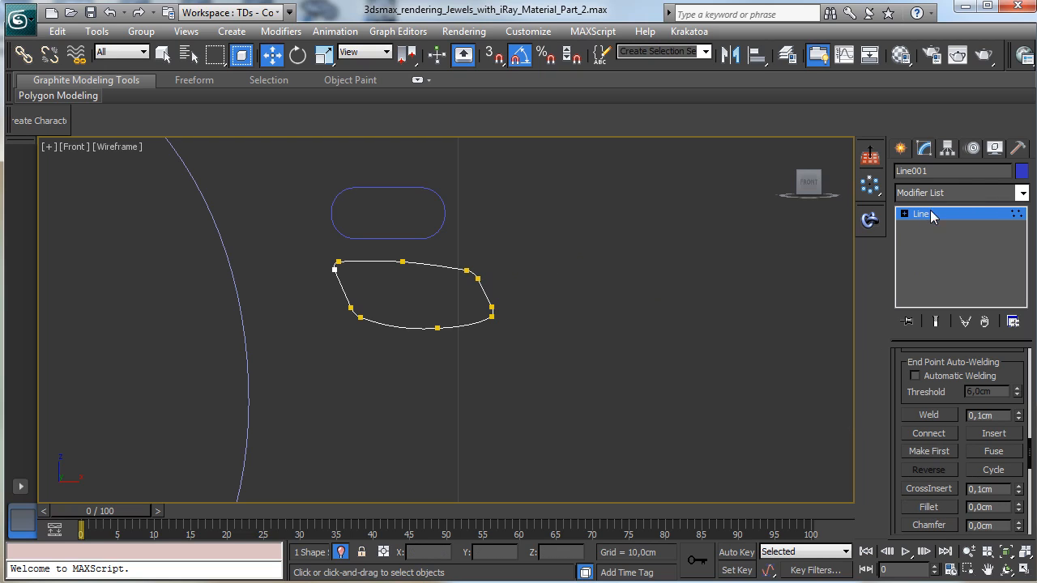
left_click(403, 262)
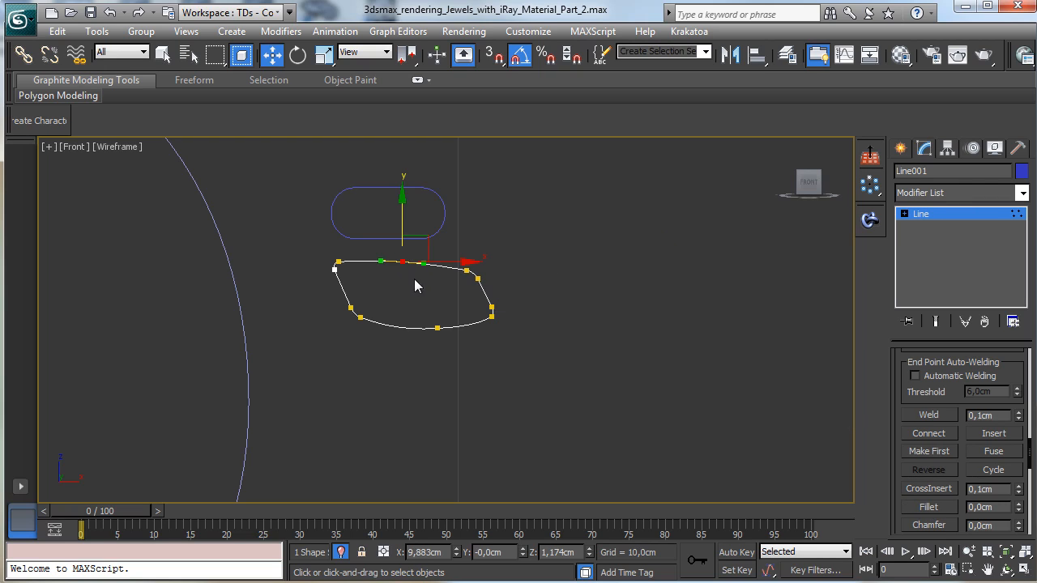
left_click(954, 215)
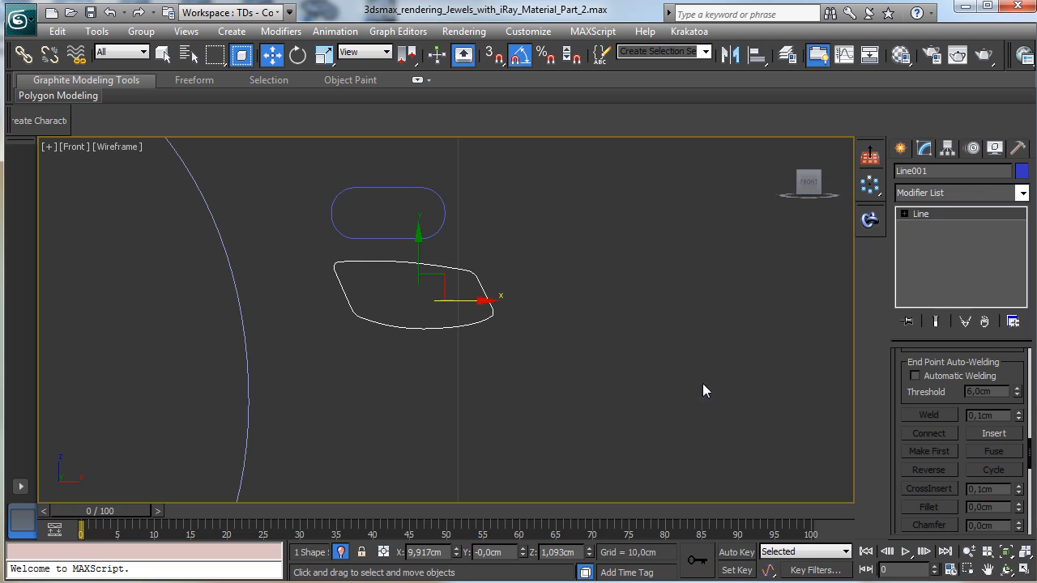
Create a Loft compound object with the open circle curve as path and an instance of the rounded rectangle as shape
left_click(969, 552)
left_click_drag(419, 308, 422, 386)
left_click(187, 54)
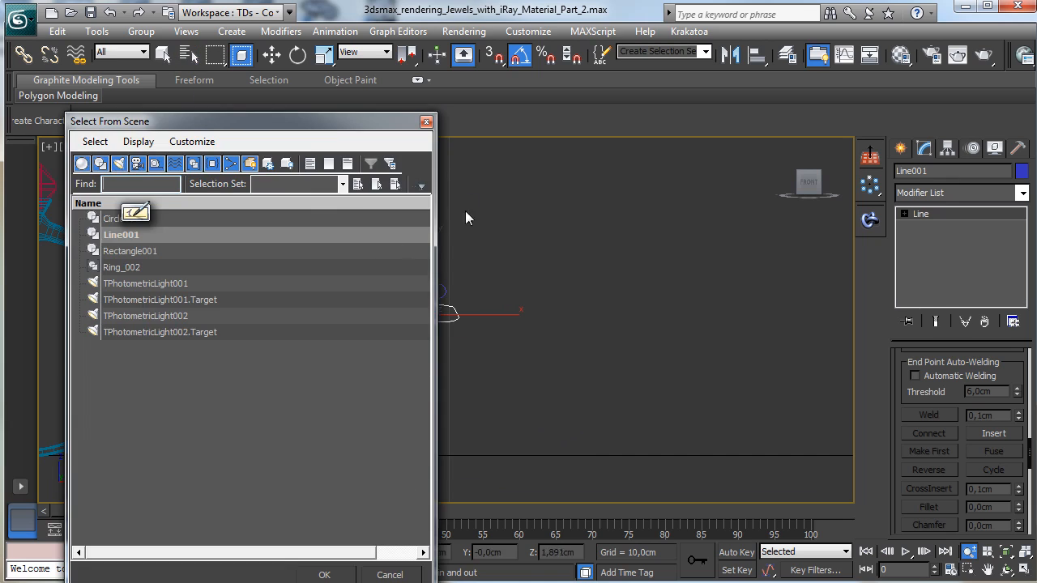
left_click(428, 126)
left_click(164, 58)
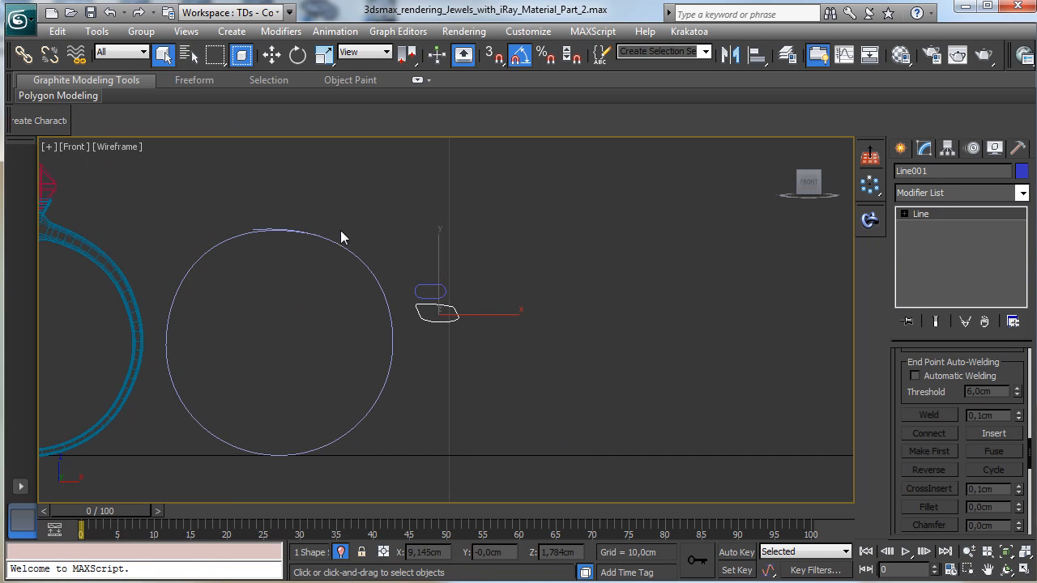
left_click(333, 245)
left_click(901, 149)
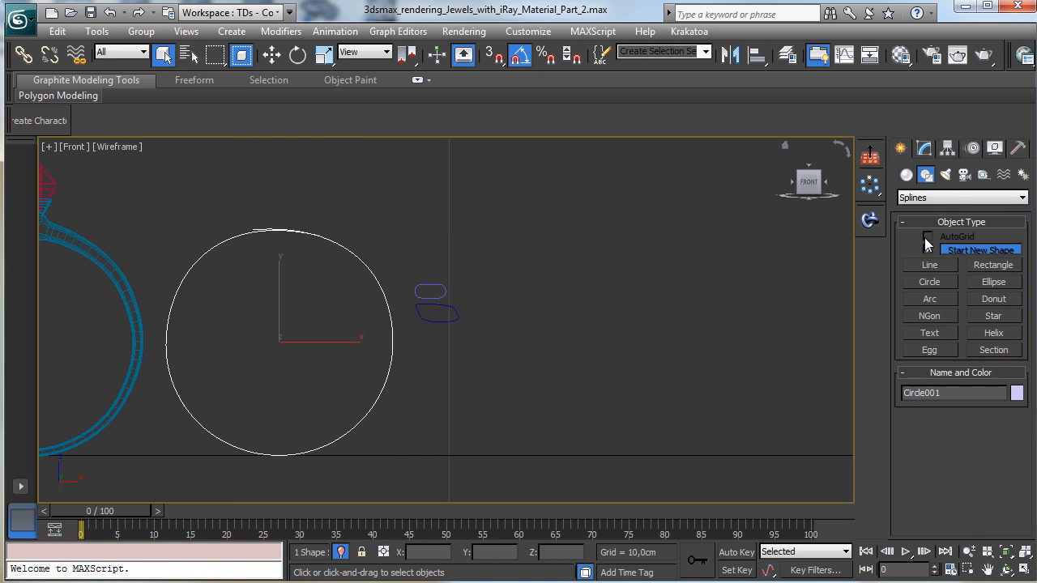
left_click(906, 175)
left_click(940, 198)
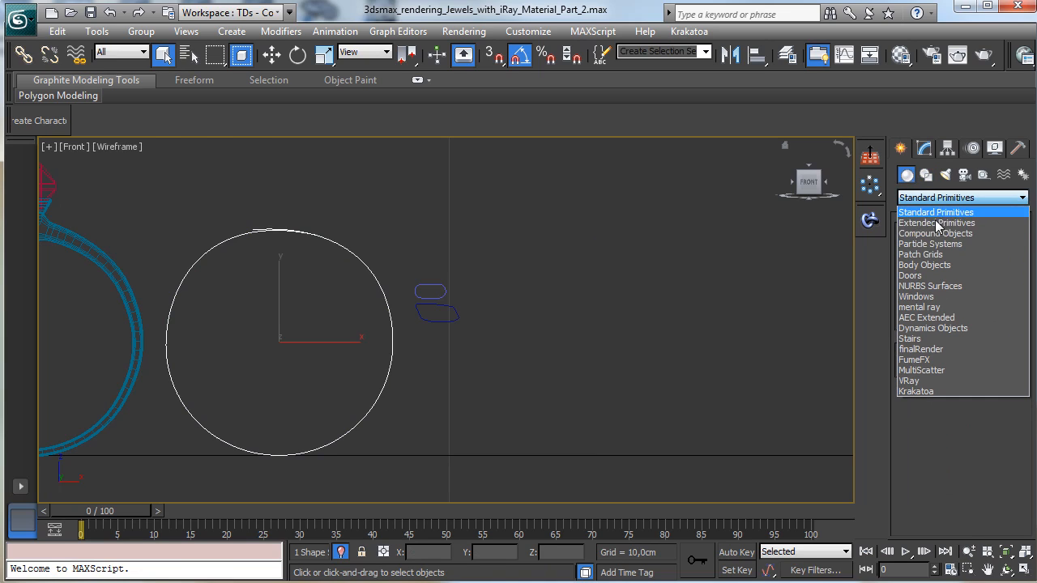
left_click(940, 234)
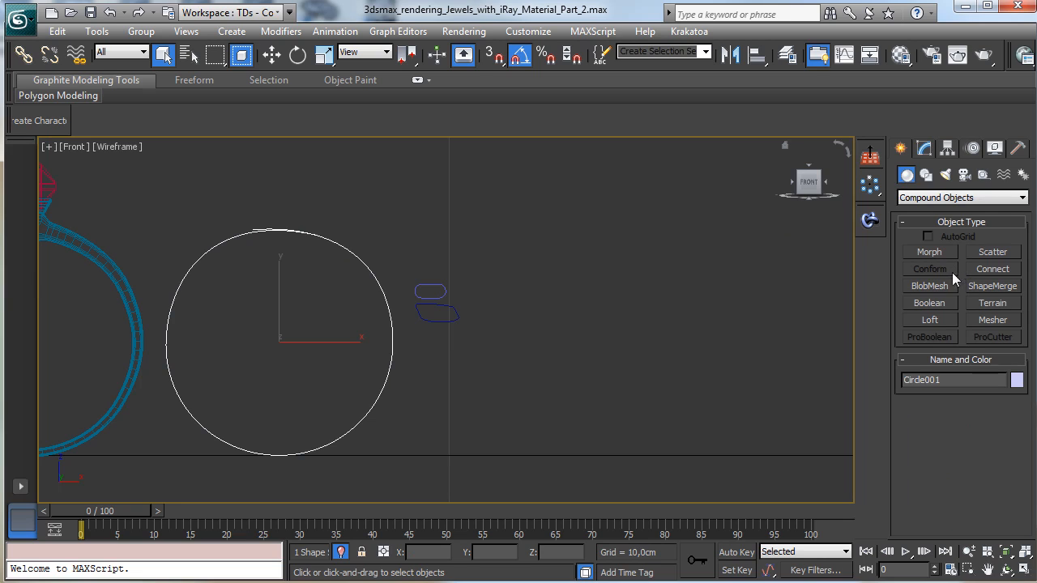
left_click(940, 319)
left_click(993, 421)
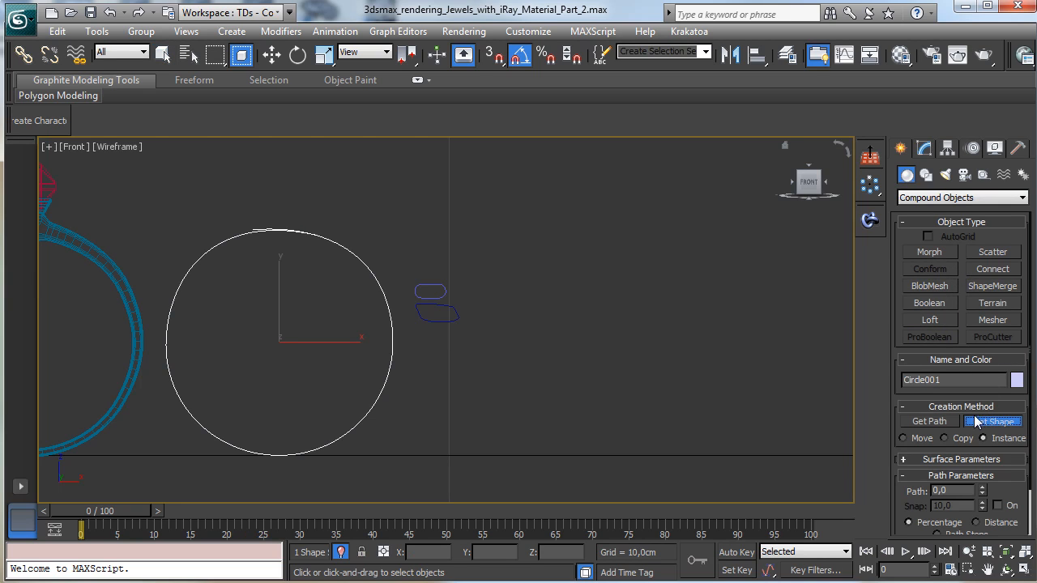
left_click(445, 288)
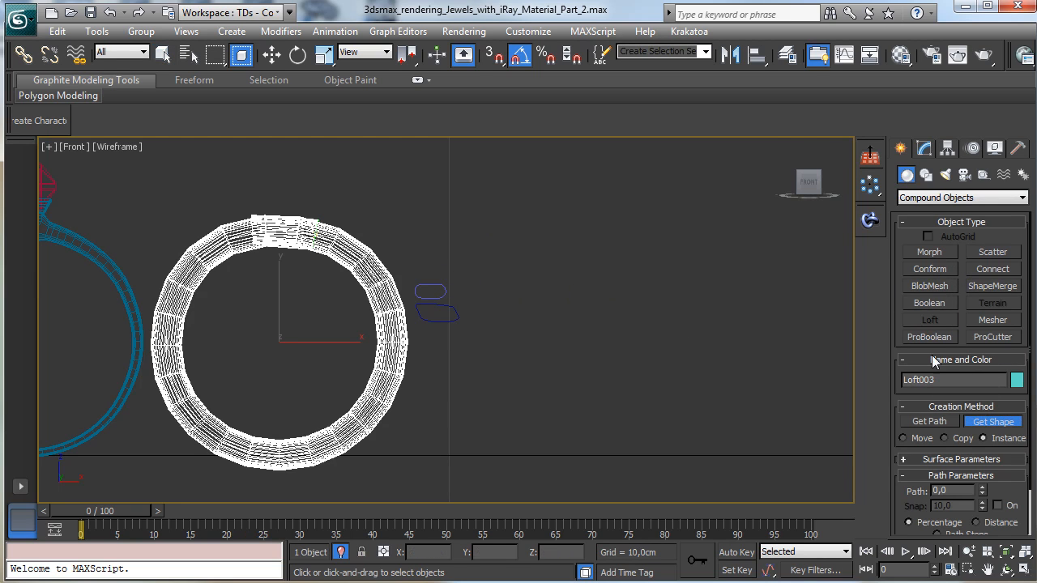
Maximize the perspective view and set the rounded rectangle's corner radius to 0.04 cm
left_click(1025, 570)
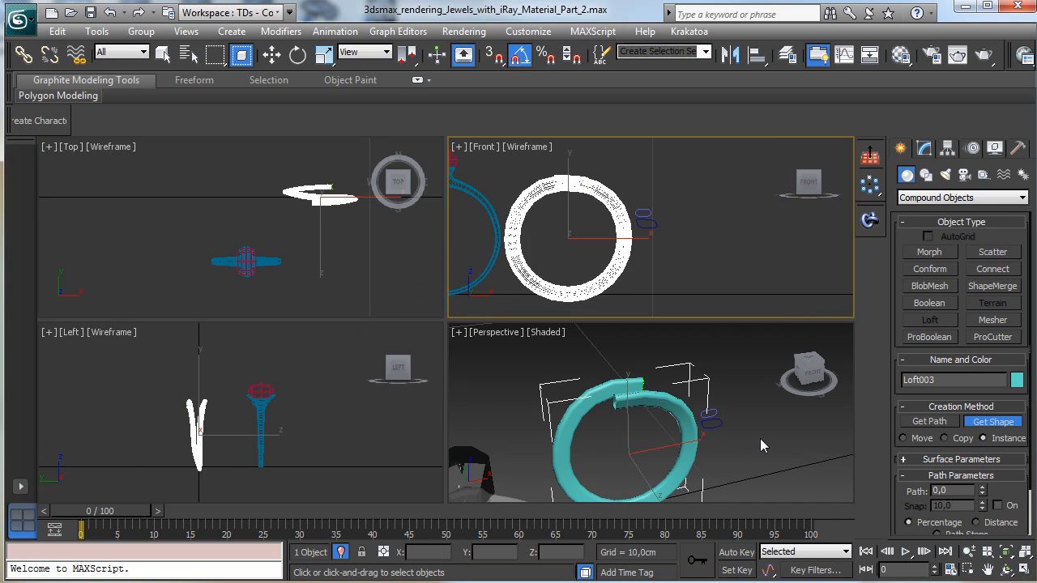
left_click(795, 424)
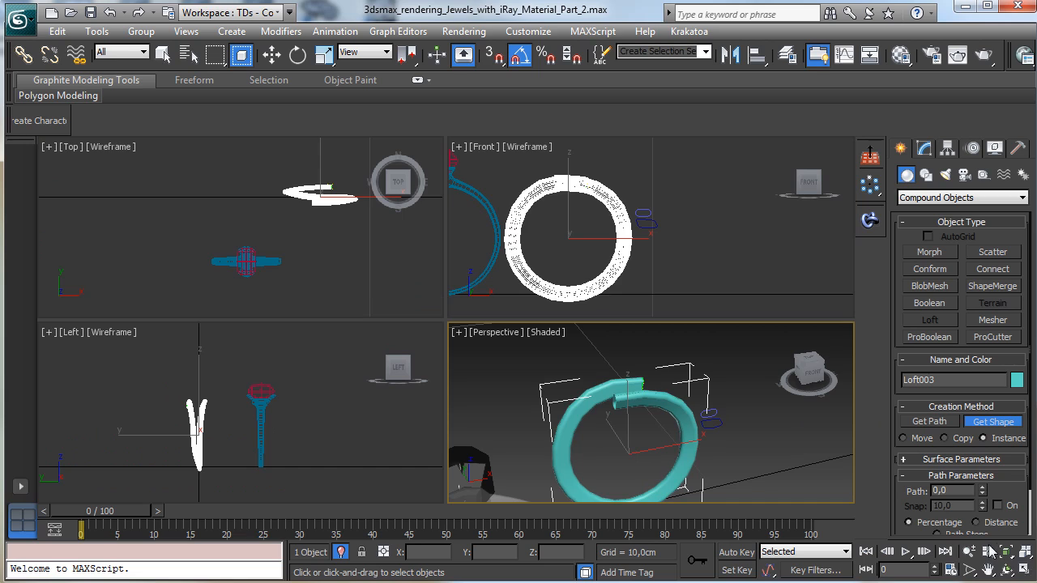
left_click(1025, 569)
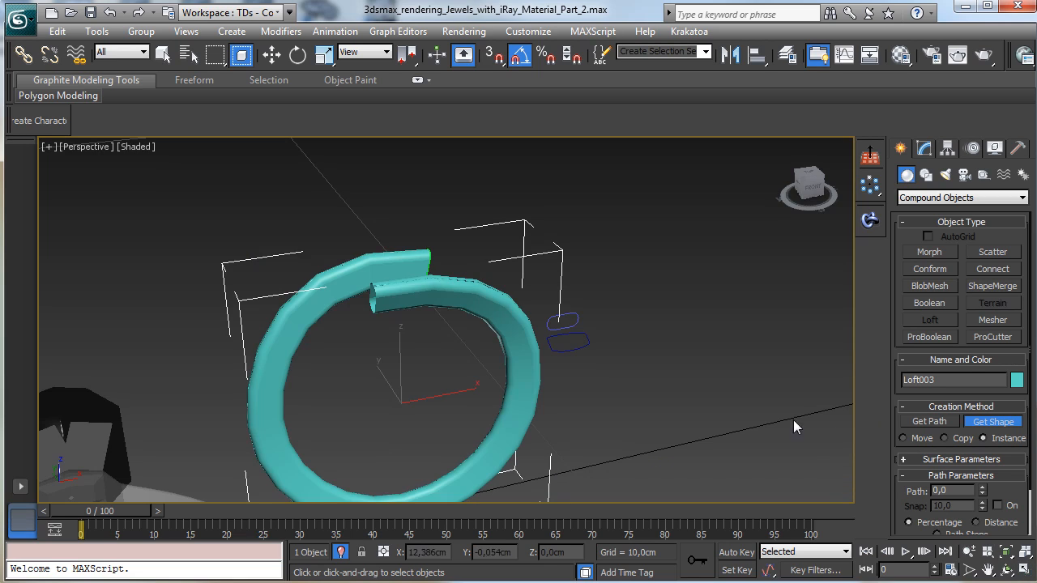
left_click(990, 570)
left_click_drag(470, 377, 483, 300)
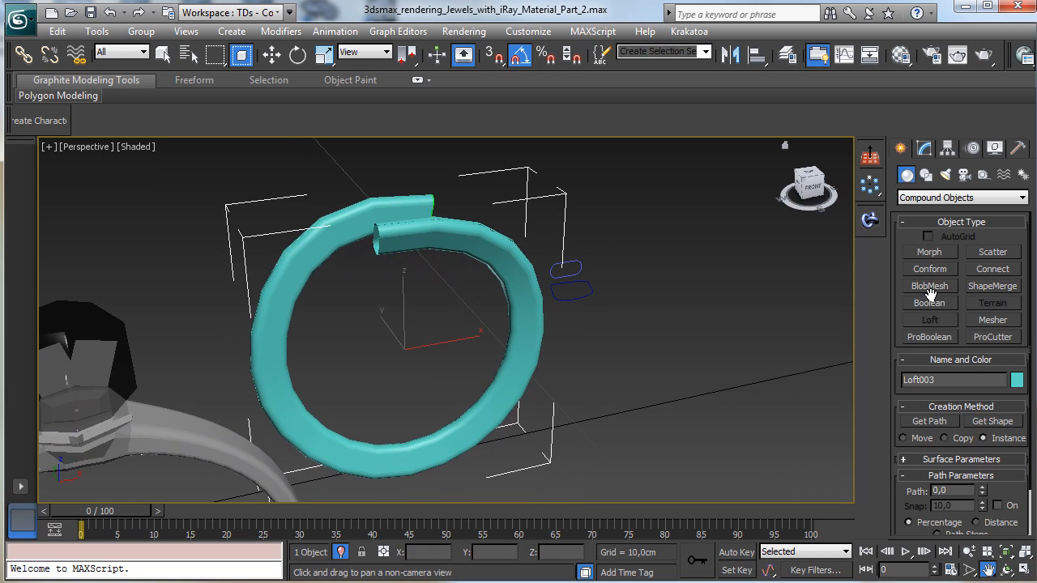
left_click(924, 148)
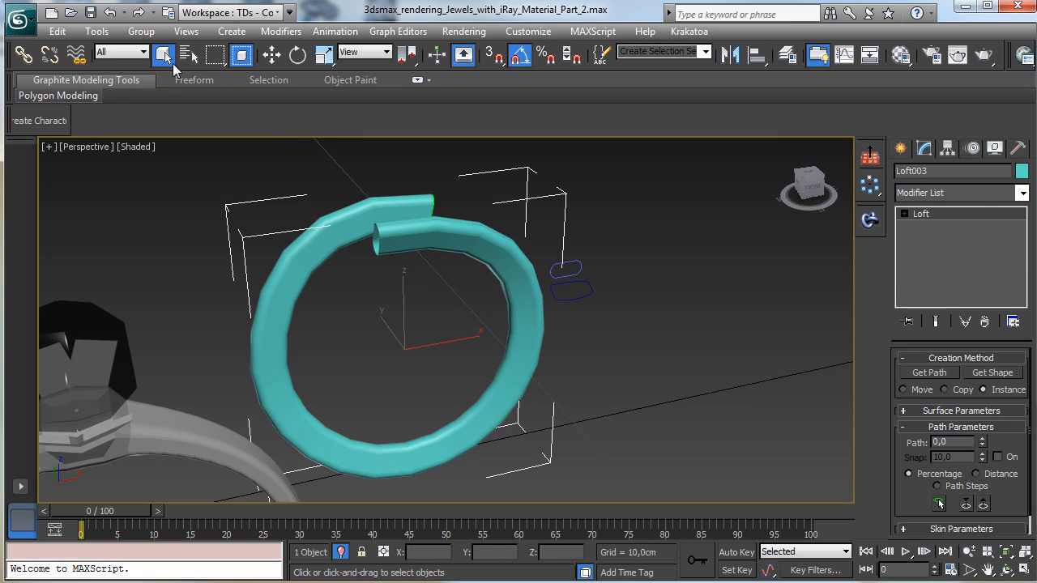
left_click(574, 266)
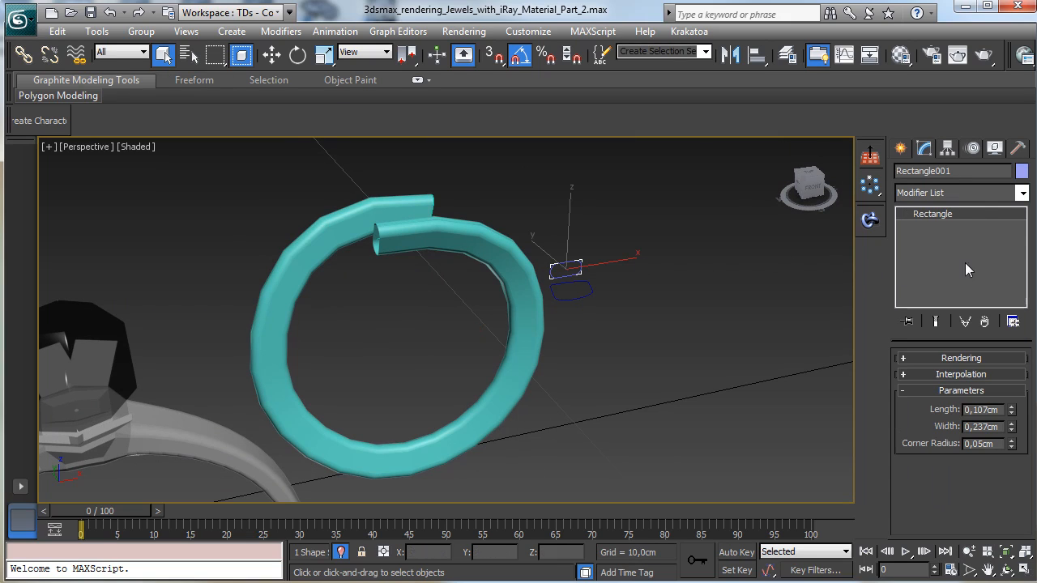
left_click(1011, 446)
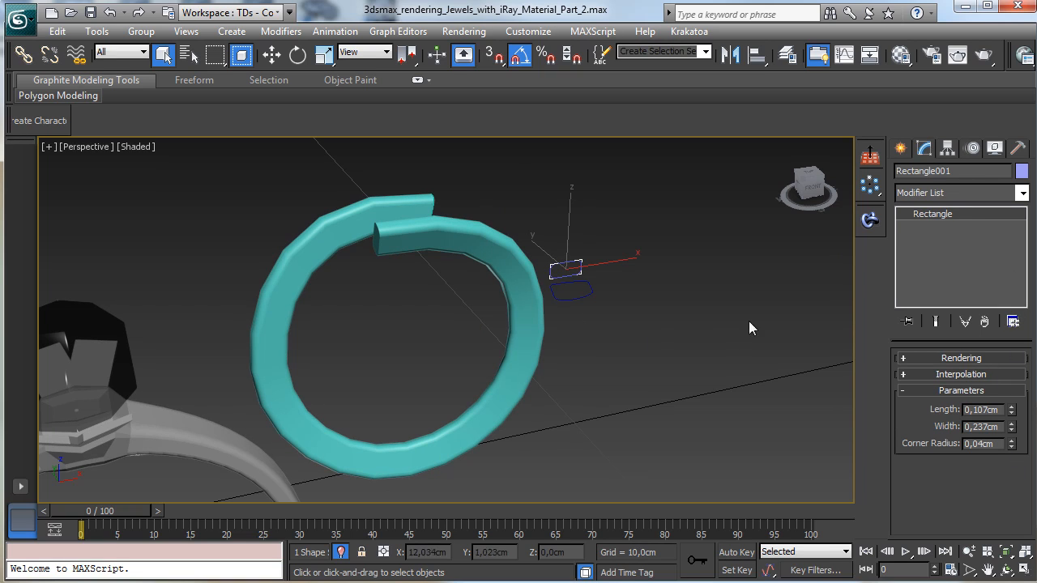
Set the lofted ring's path position to 100 percent and get the closed line profile as the shape there
left_click(499, 256)
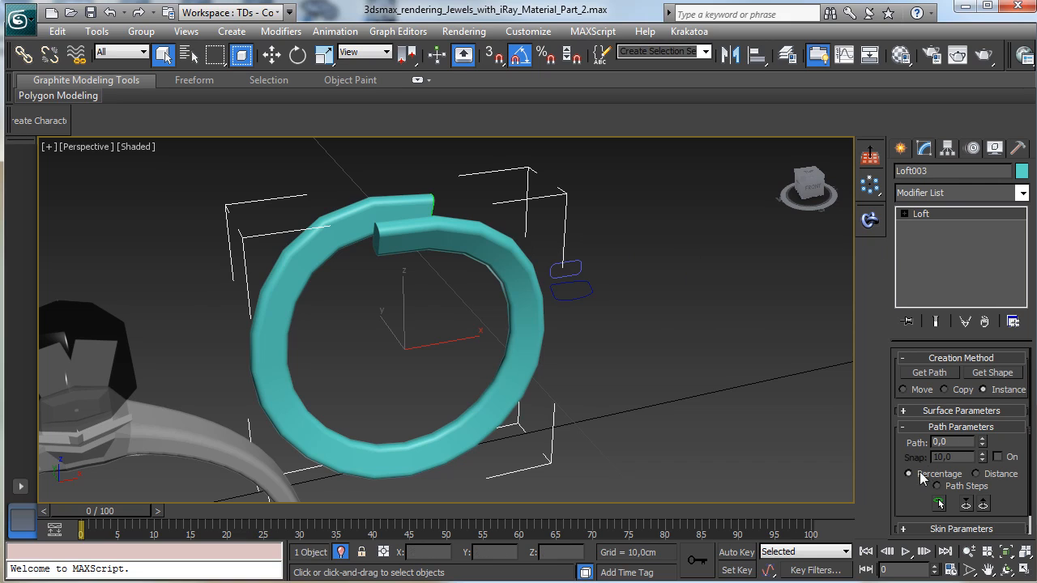
left_click_drag(982, 441, 995, 357)
mouse_move(982, 444)
left_mouse_down()
mouse_move(1000, 348)
mouse_move(982, 445)
left_mouse_up()
double_click(961, 441)
type("100")
key("Return")
left_click(977, 374)
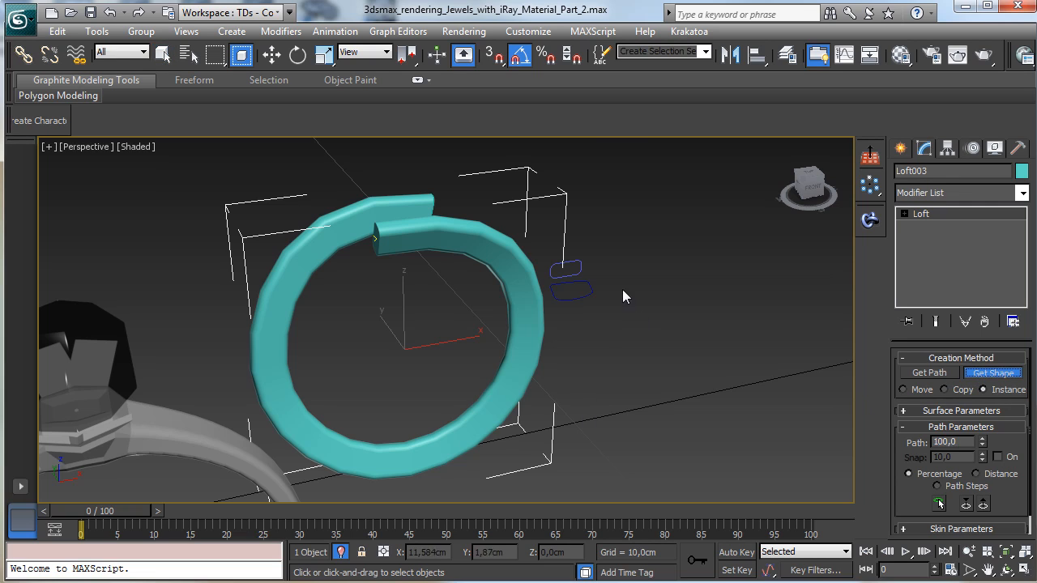
left_click(589, 289)
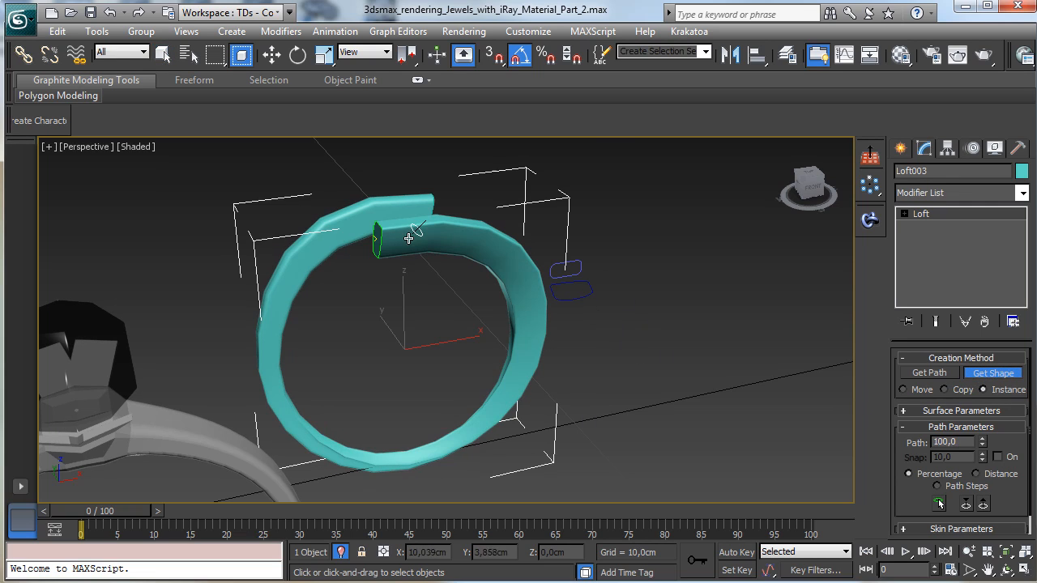
left_click(163, 53)
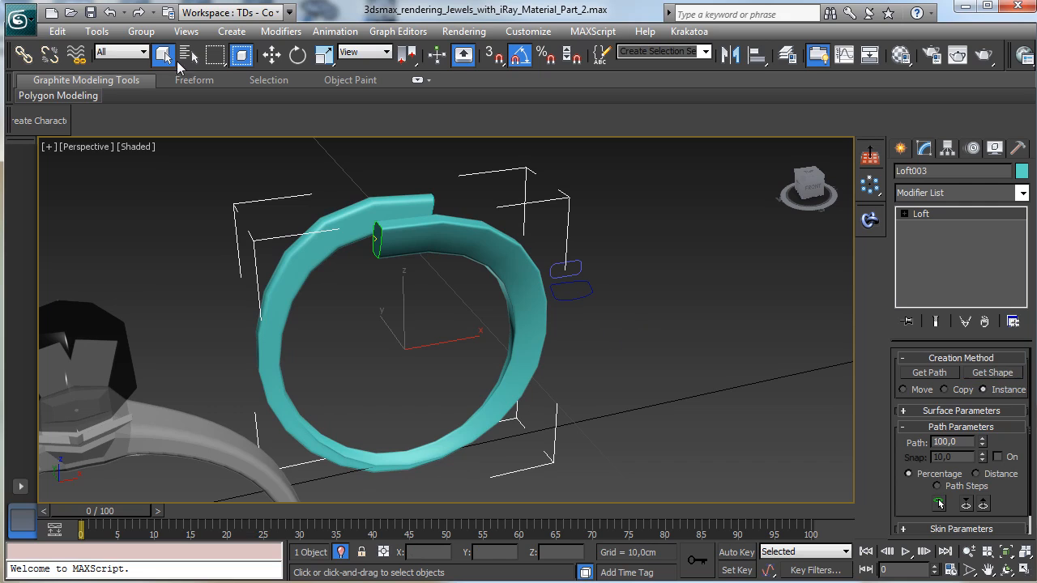
Set the loft's skin Path Steps to 15
scroll(911, 484, "down", 1)
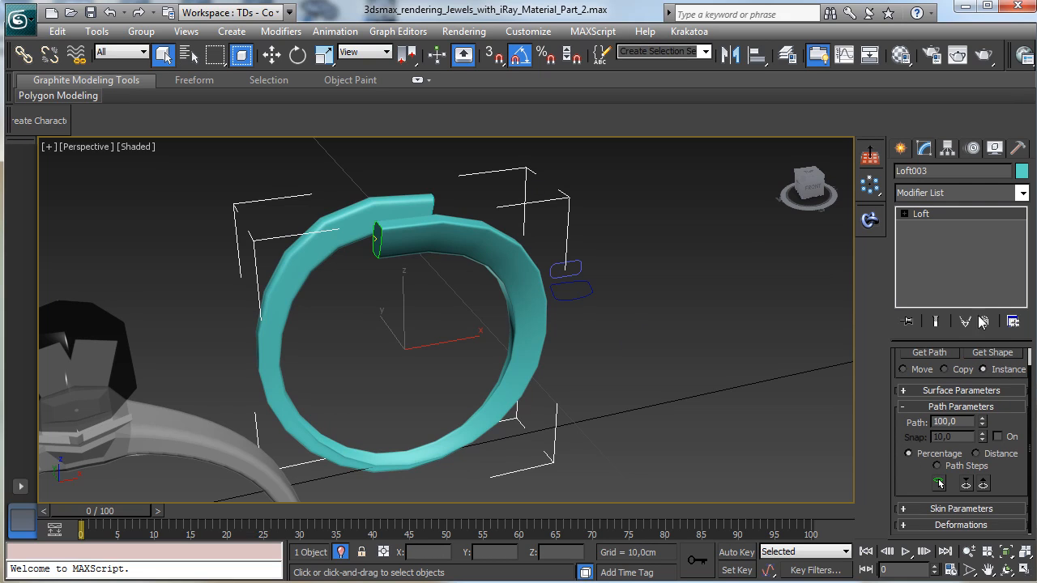
left_click(973, 510)
left_click_drag(1007, 443, 1009, 446)
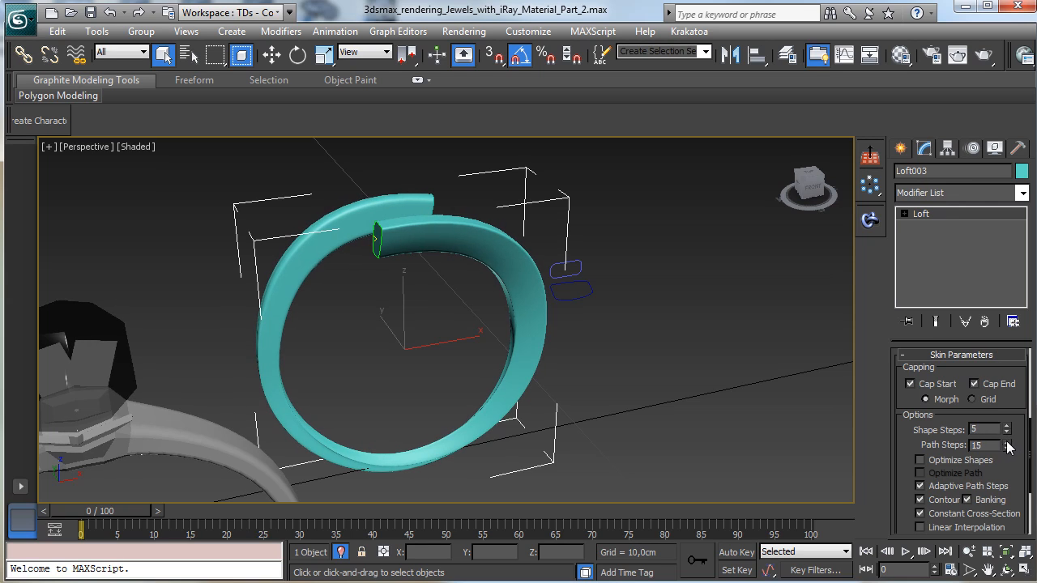
Set the loft's skin Path Steps to 20 and display Edged Faces in the shaded perspective view
left_click(1007, 443)
left_click(136, 146)
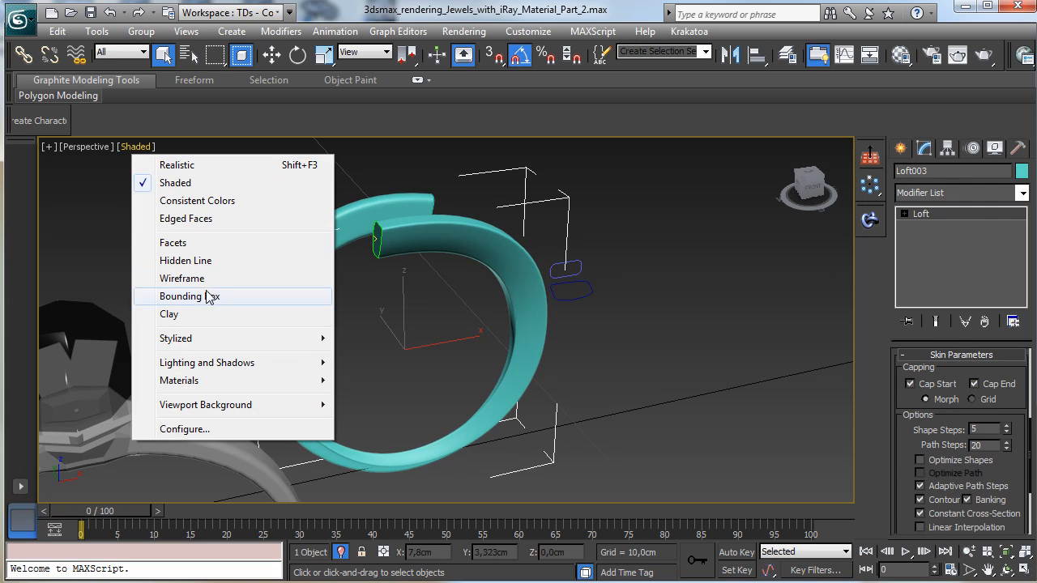
left_click(190, 218)
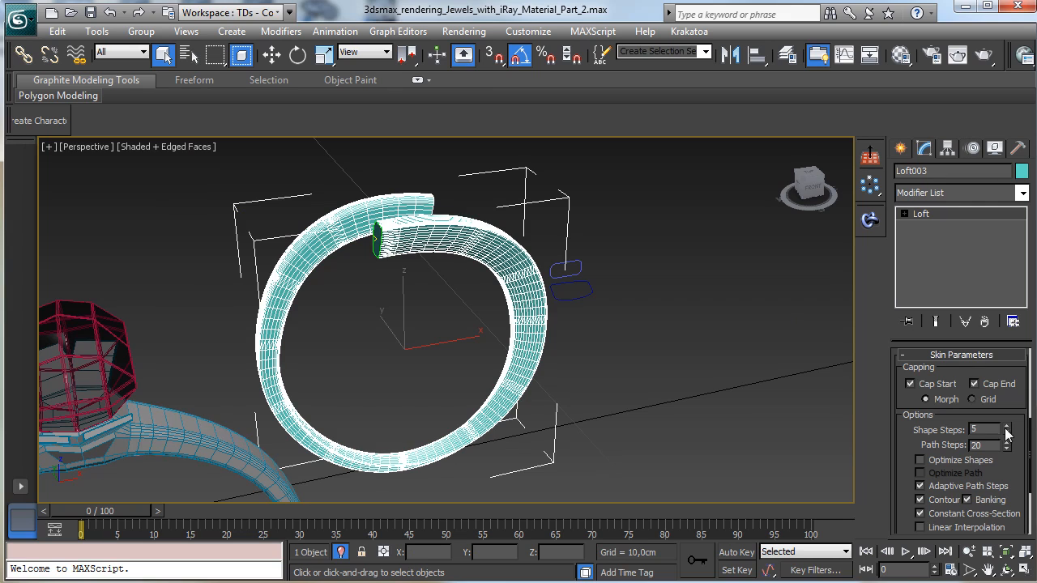
Enable Optimize Shapes for the loft's skin and set its Shape Steps to 3
left_click(961, 460)
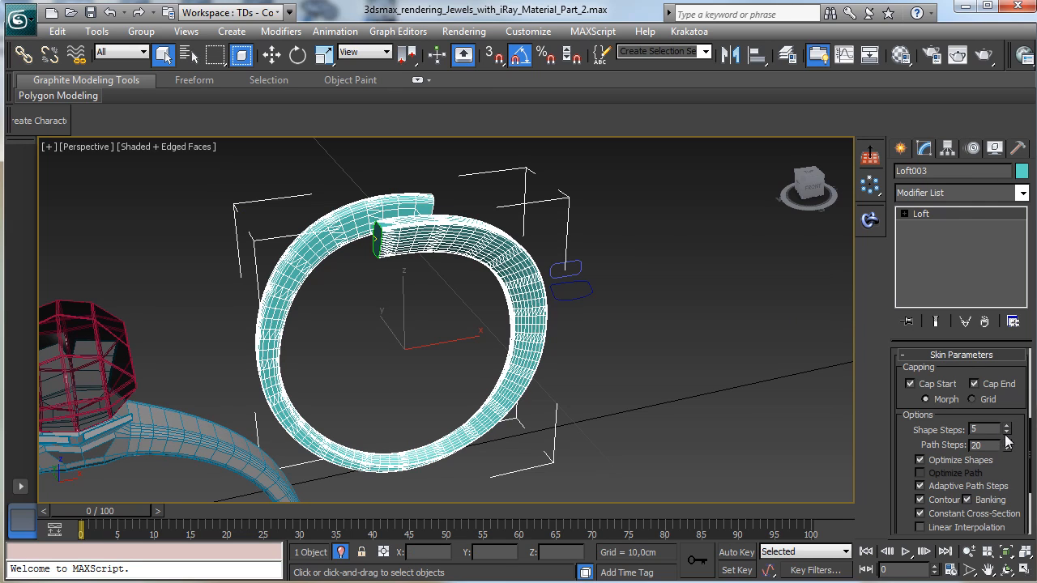
left_click(1007, 434)
left_click(1007, 433)
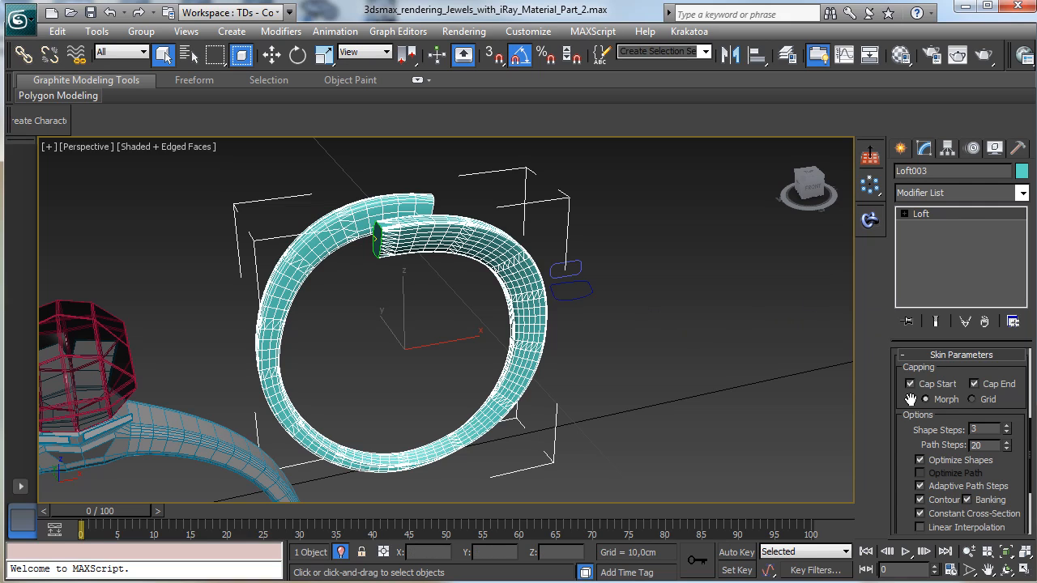
scroll(910, 400, "down", 3)
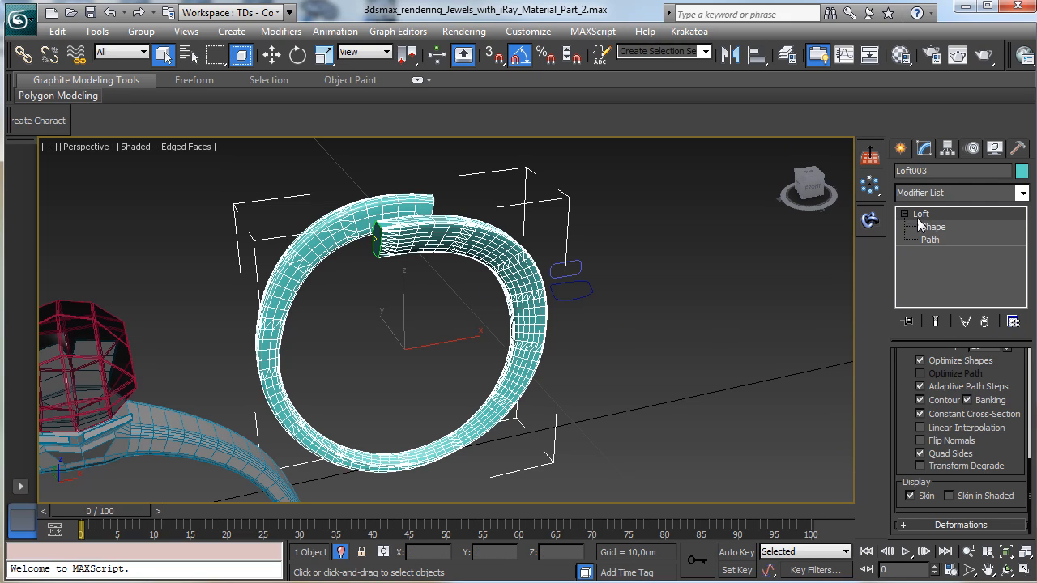
left_click(934, 228)
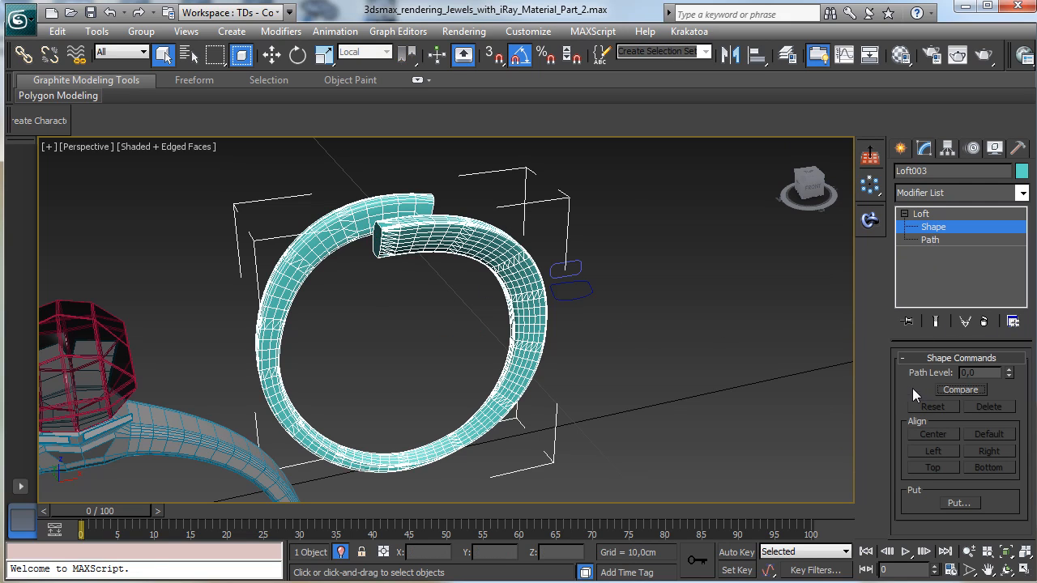
left_click(934, 214)
scroll(1010, 442, "down", 5)
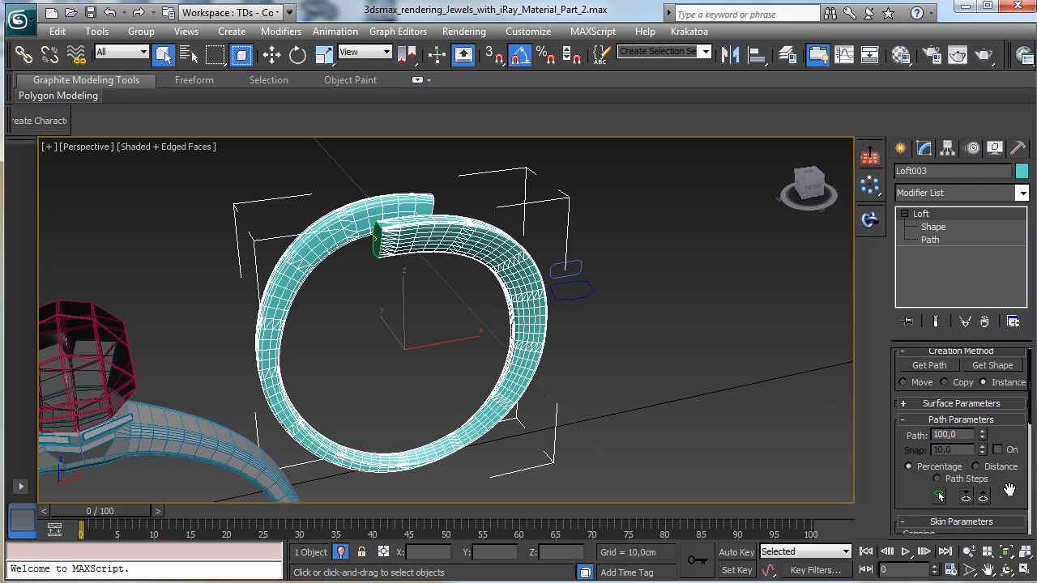
Add a Scale deformation to the loft, raising the curve's start point to about 111 and its end point to about 137
left_click_drag(1011, 442, 1027, 339)
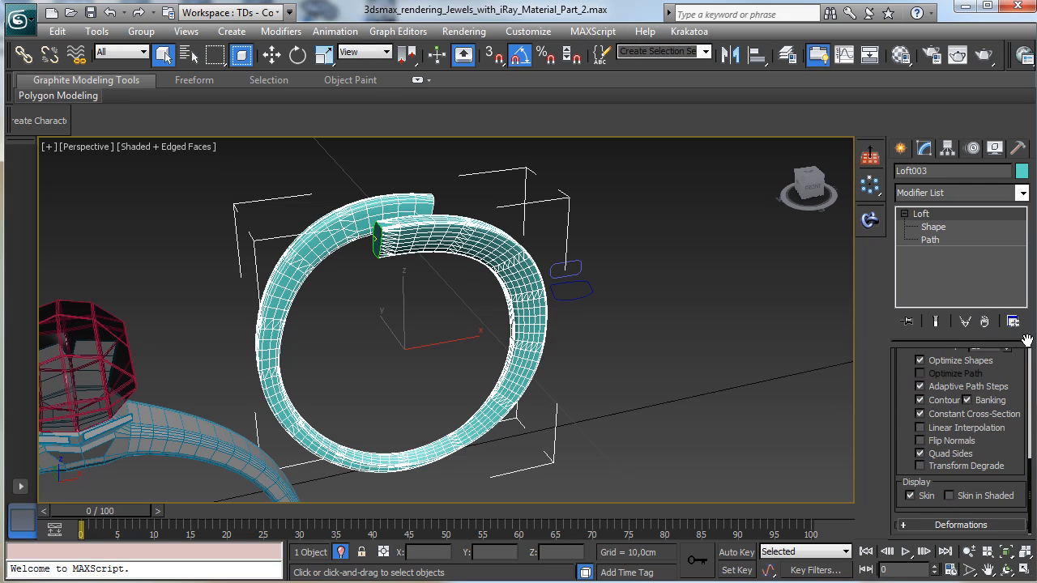
left_click(952, 525)
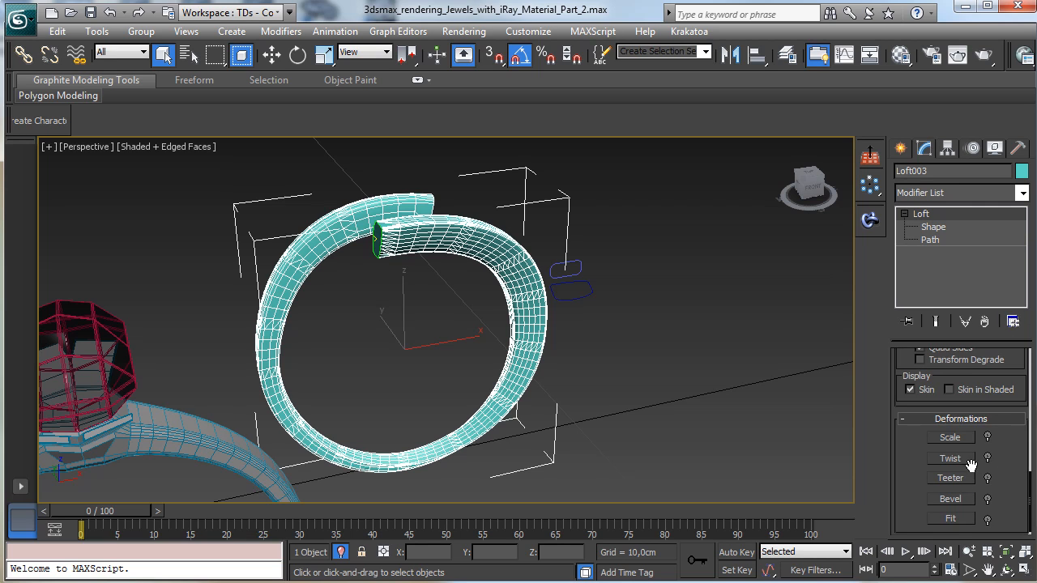
left_click(963, 442)
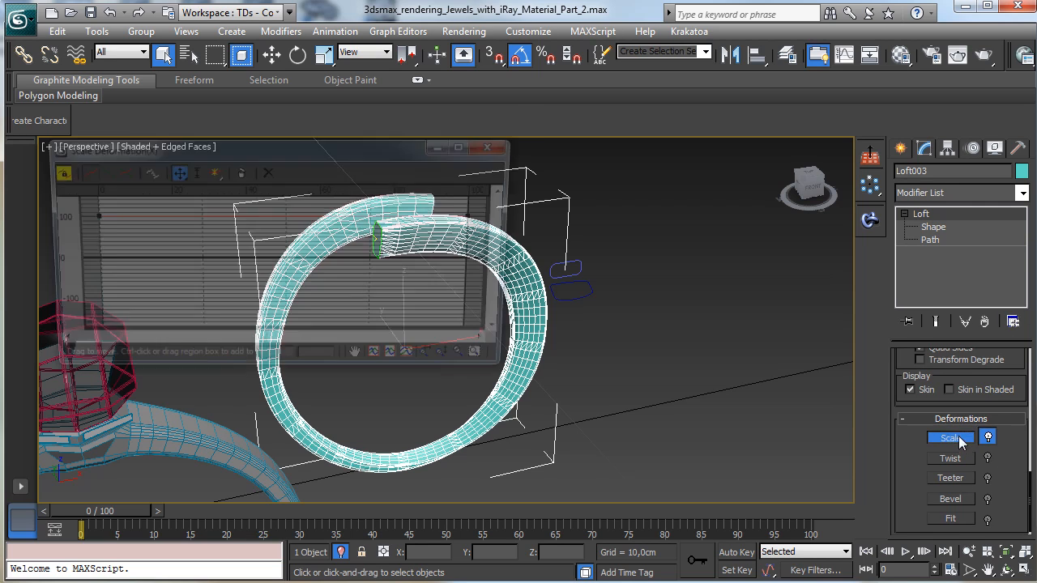
left_click_drag(390, 149, 874, 310)
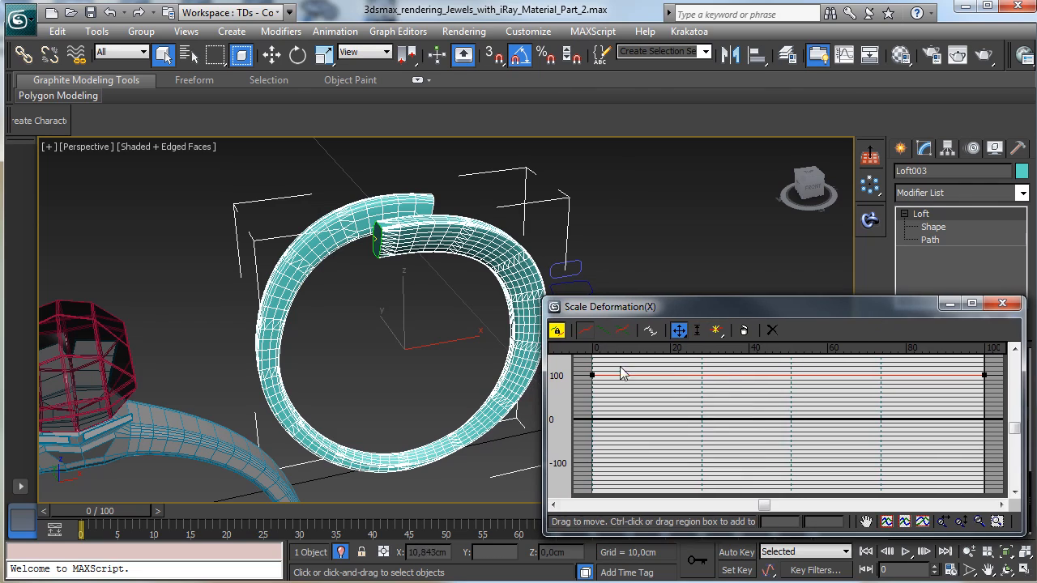
mouse_move(594, 376)
left_mouse_down()
mouse_move(593, 396)
mouse_move(593, 371)
left_mouse_up()
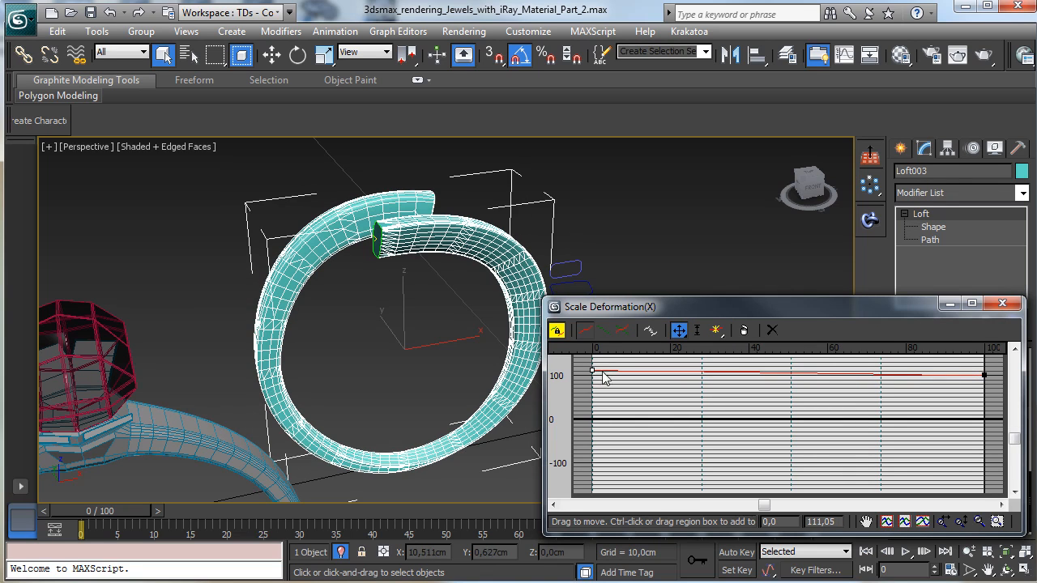
left_click_drag(985, 375, 984, 359)
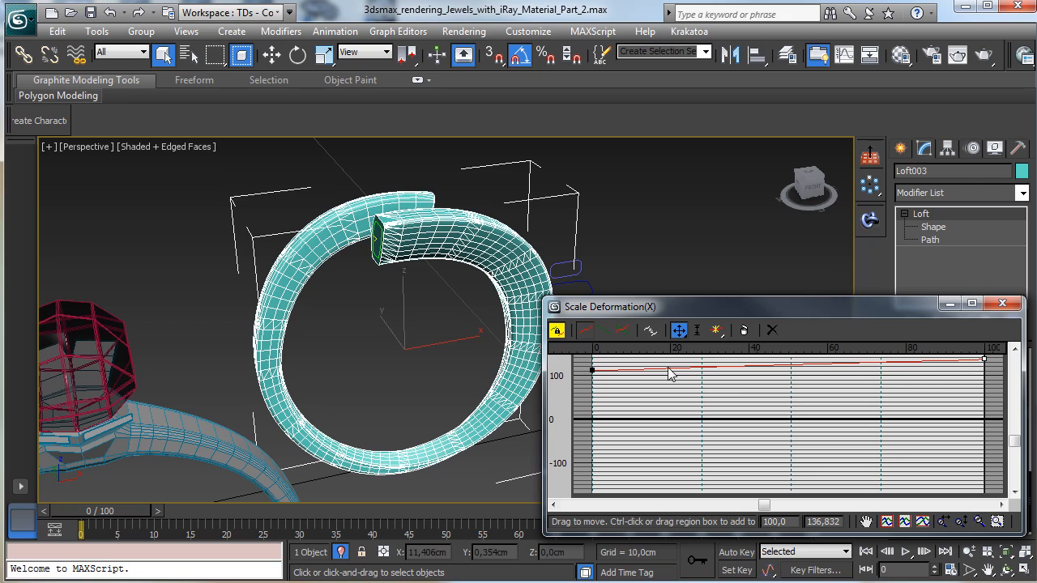
Insert a scale control point at about 63.6 percent, lower it to about 113, and lower the end point to about 126
left_click(716, 329)
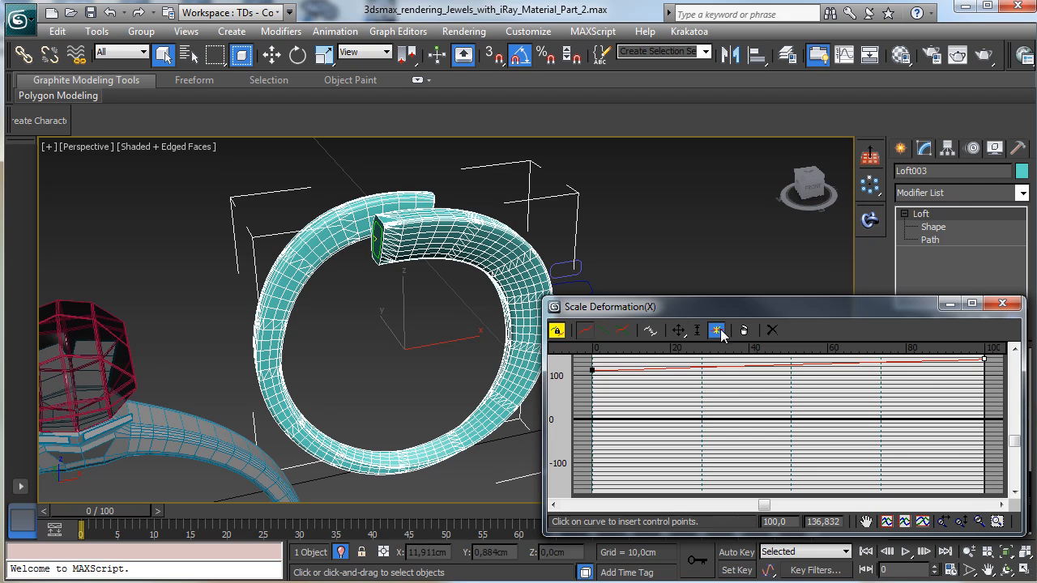
left_click(842, 364)
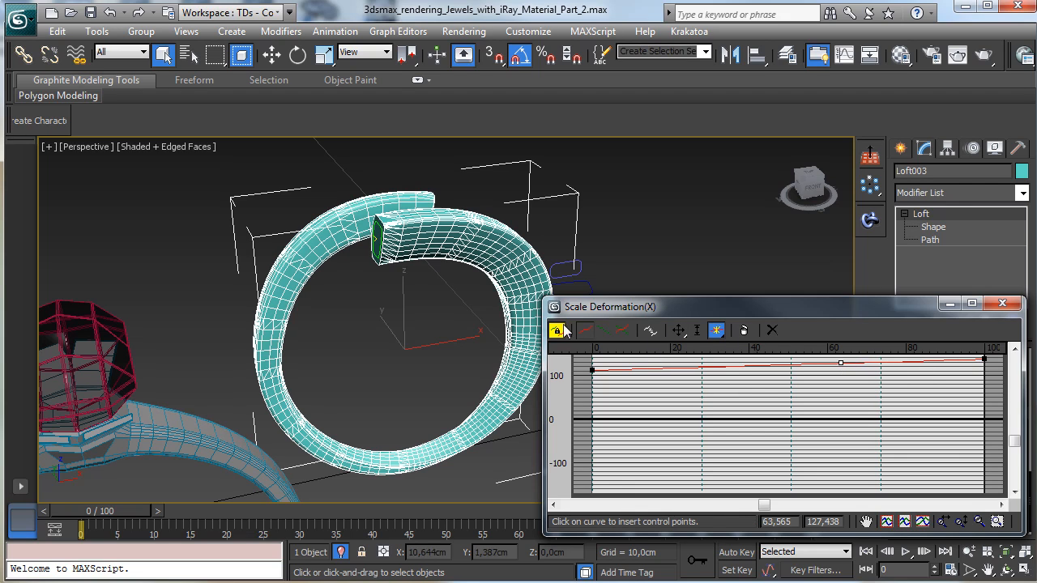
left_click(679, 330)
left_click_drag(842, 364, 841, 371)
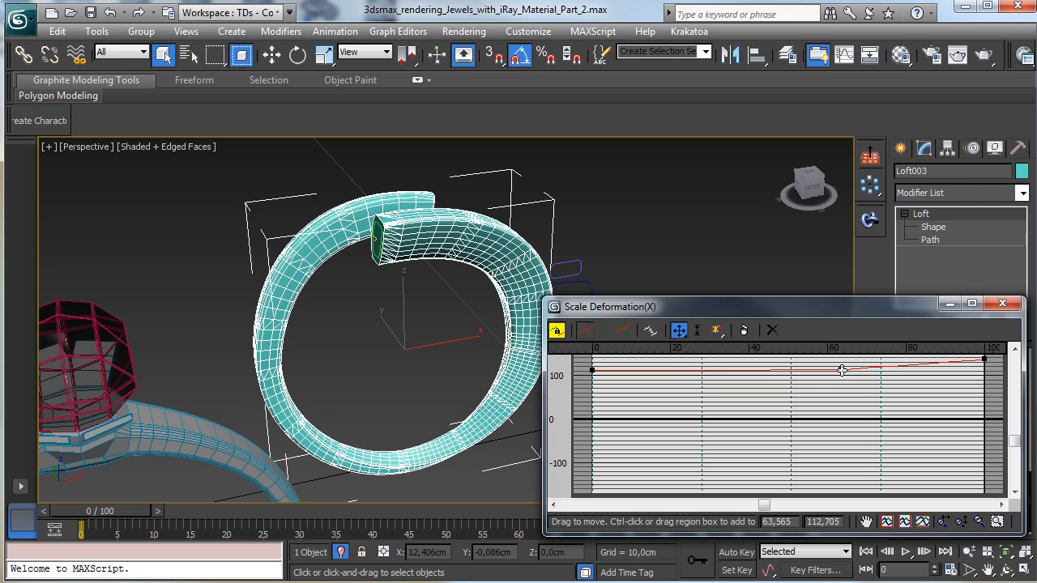
left_click_drag(982, 357, 981, 367)
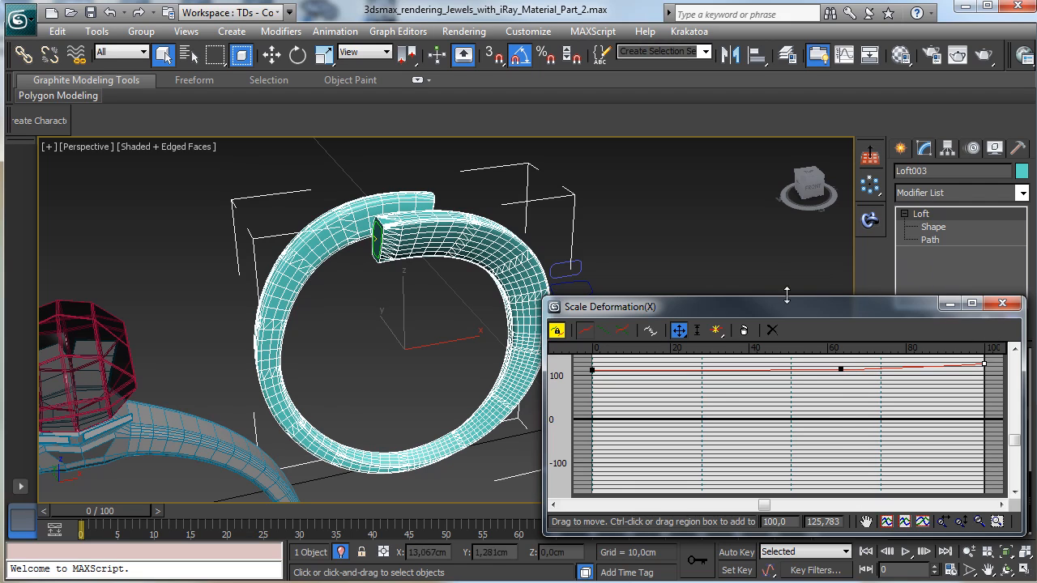
left_click(1002, 303)
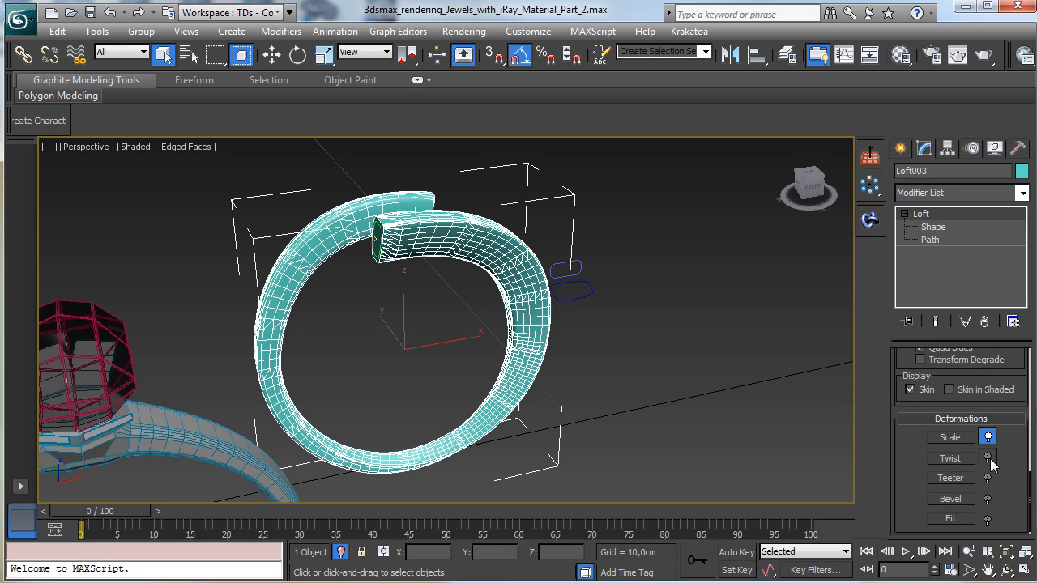
Try a Twist deformation of about 75.5 at the loft path's start point and undo it
left_click(987, 458)
left_click(950, 459)
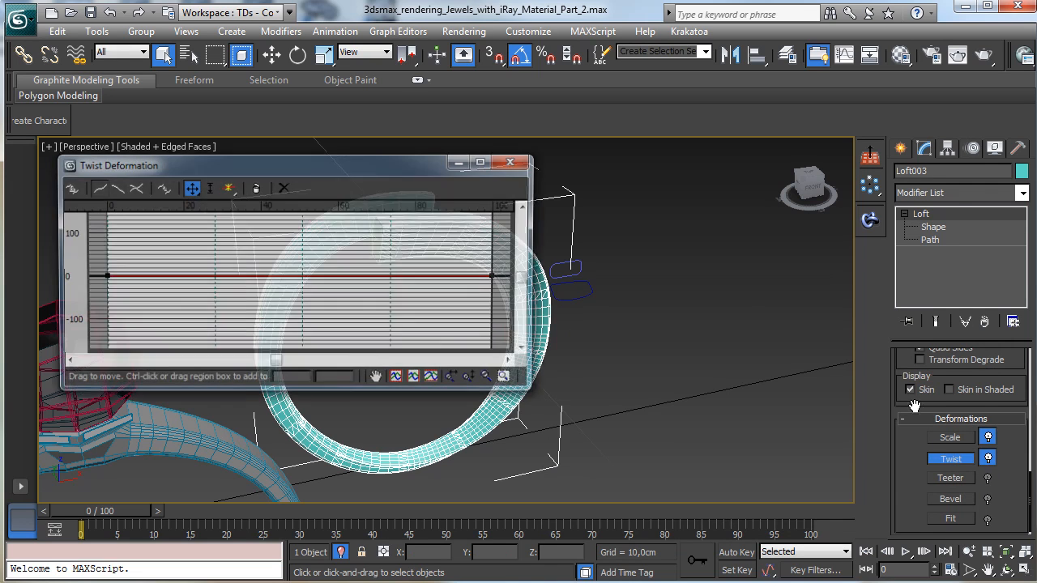
left_click_drag(370, 178, 809, 314)
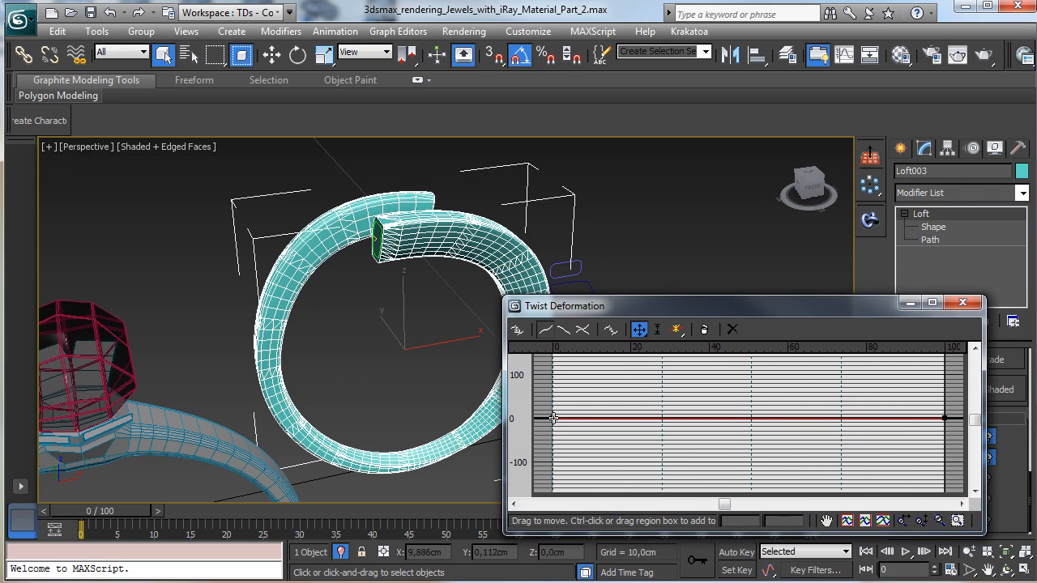
left_click_drag(553, 418, 554, 385)
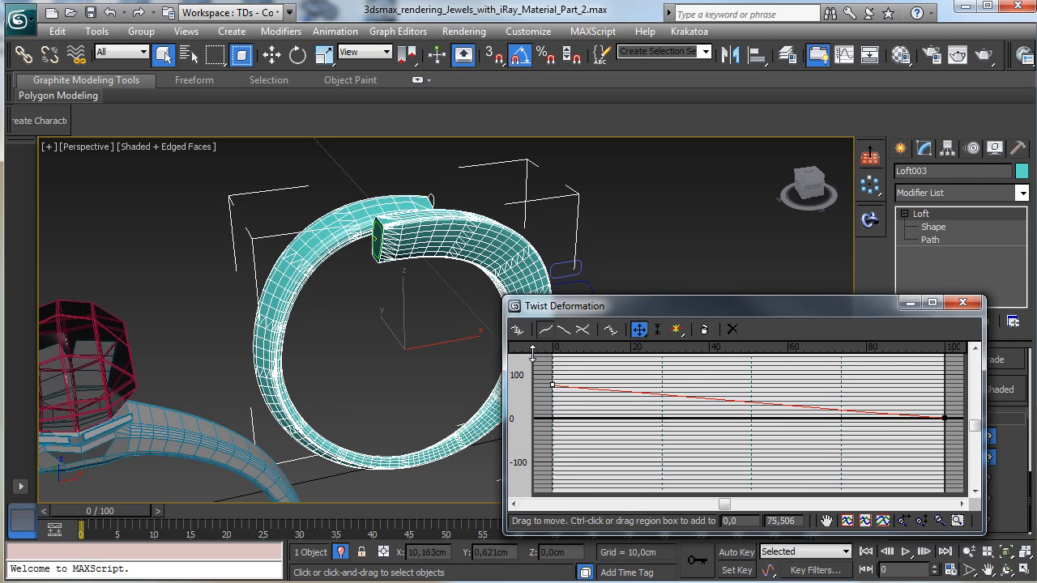
left_click(110, 13)
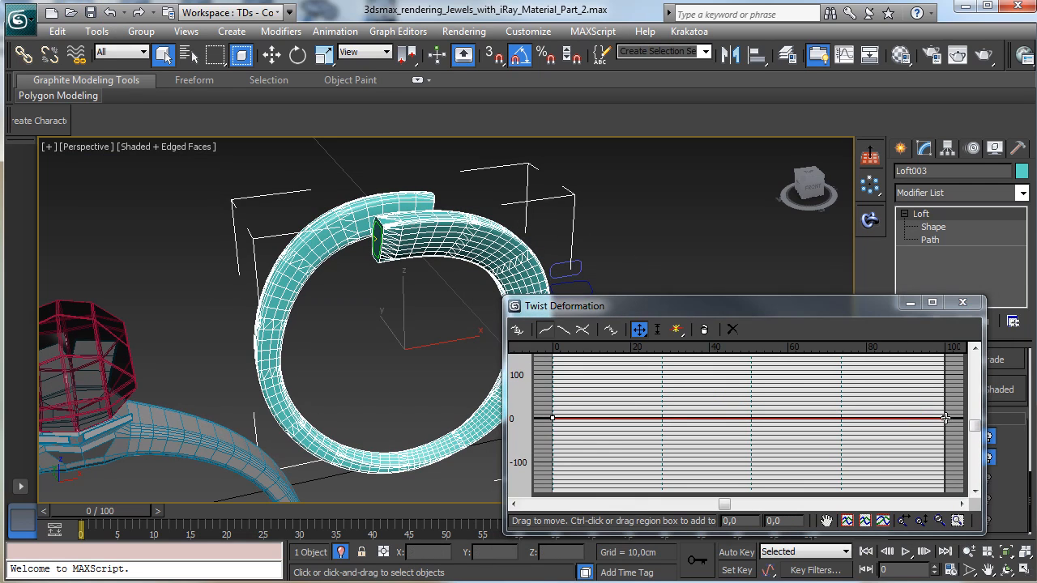
Try twisting the loft by -360 at the end point of the twist curve
left_click_drag(946, 418, 945, 480)
left_click_drag(976, 415, 944, 478)
double_click(780, 521)
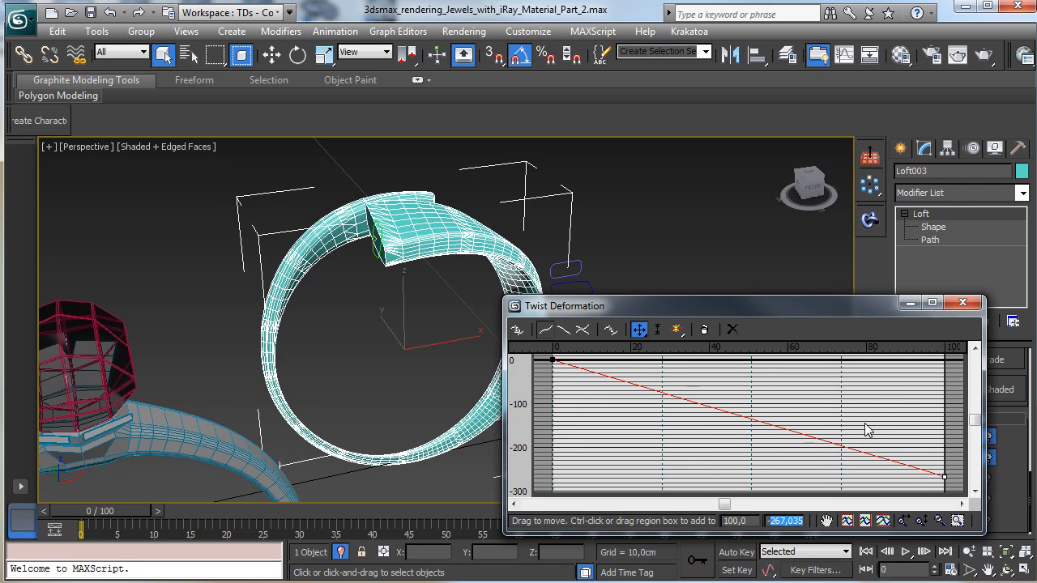
type("-360")
key("Return")
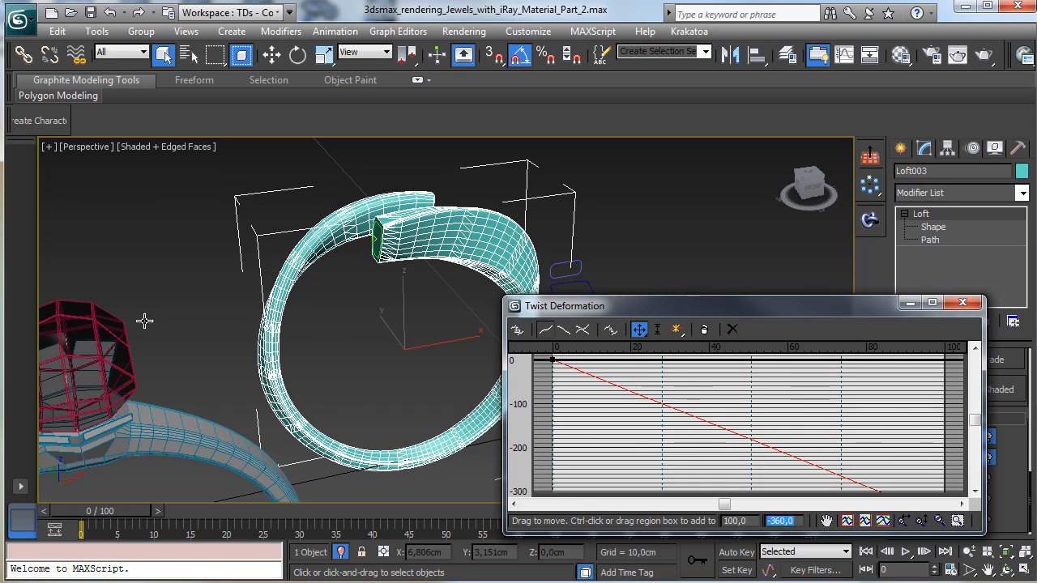
Try an end point twist of 360 on the loft and discard the Twist deformation
type("360")
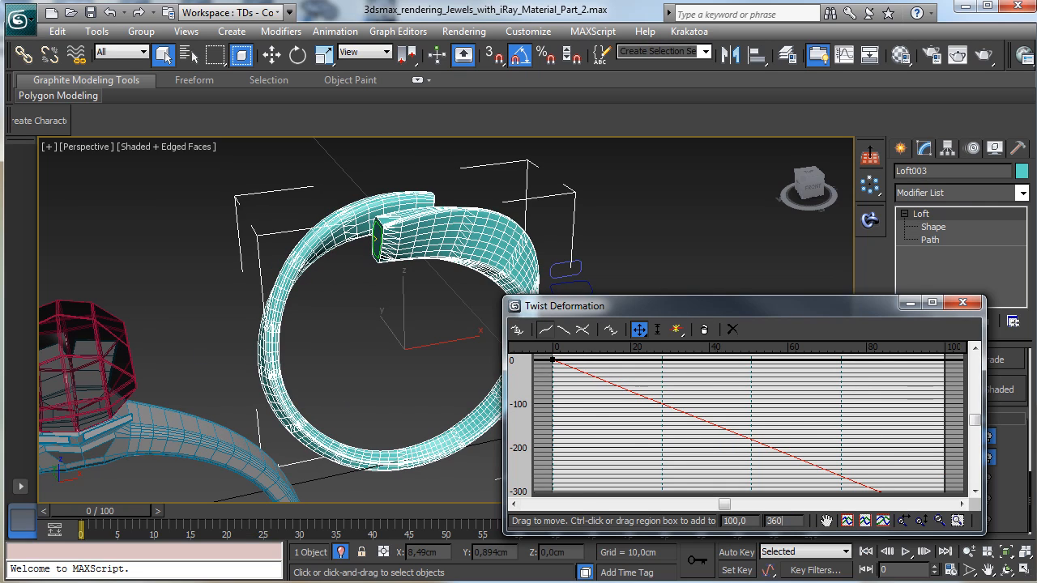
key("Return")
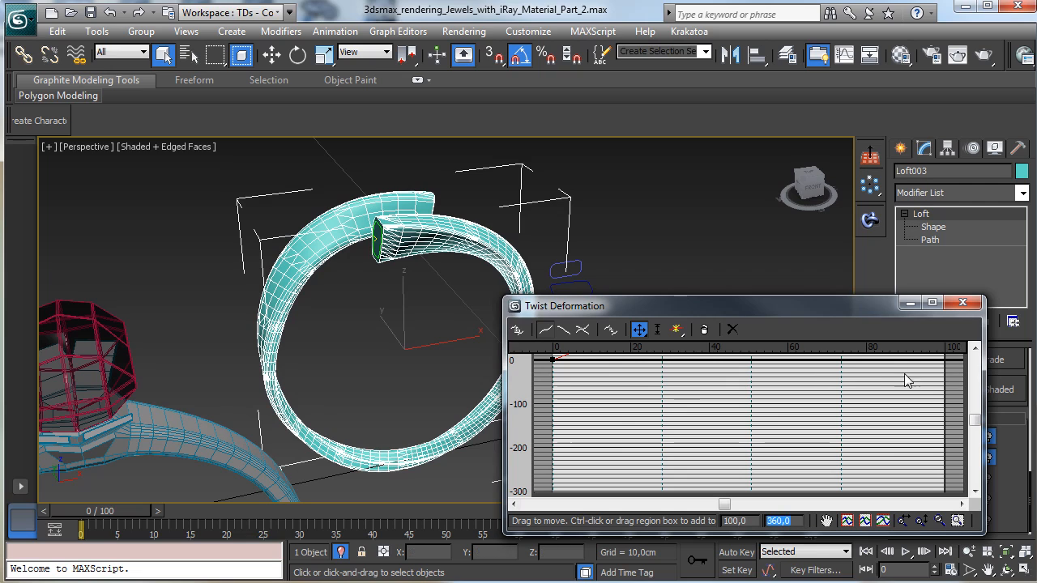
left_click_drag(976, 423, 994, 367)
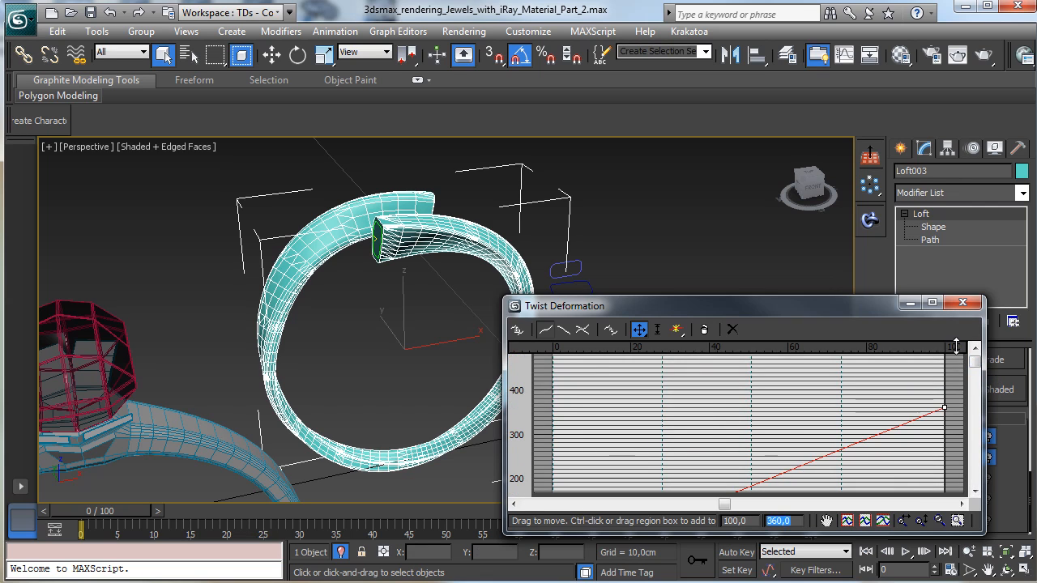
left_click(966, 304)
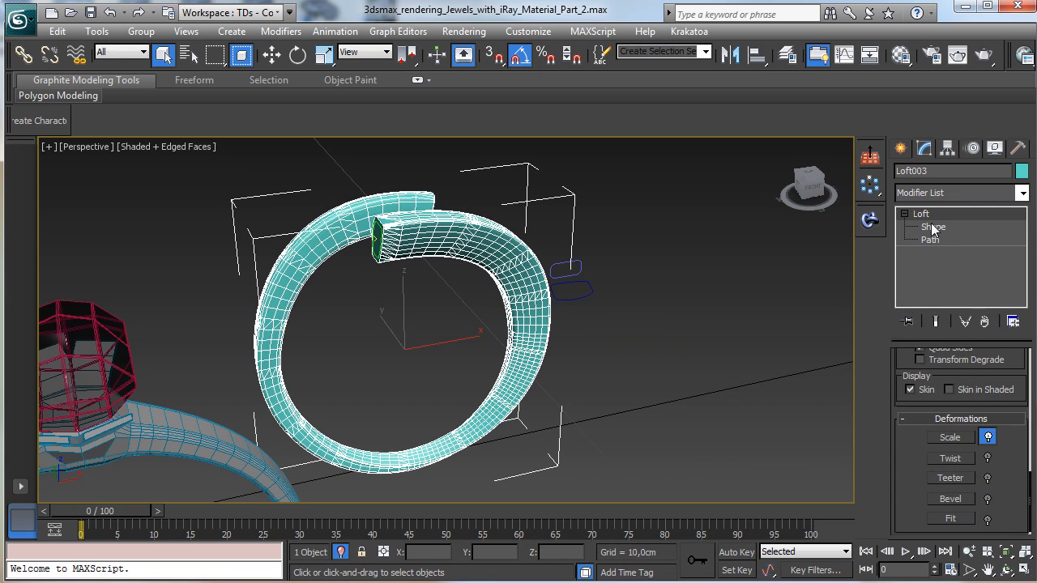
Rotate the loft's line cross-section at path level 100 by about -155 degrees around its local Z axis
left_click(933, 227)
left_click(371, 240)
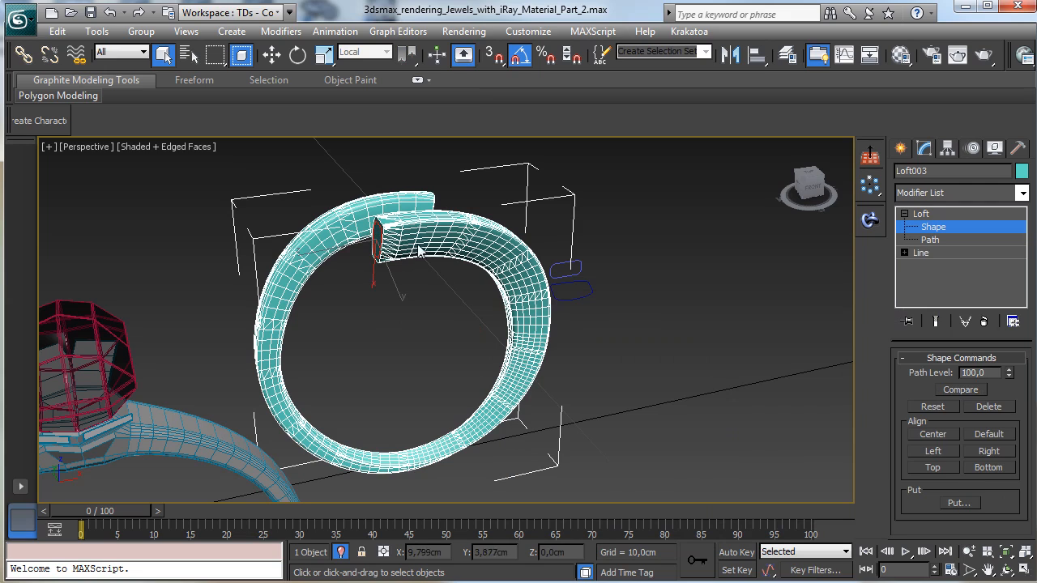
left_click(298, 55)
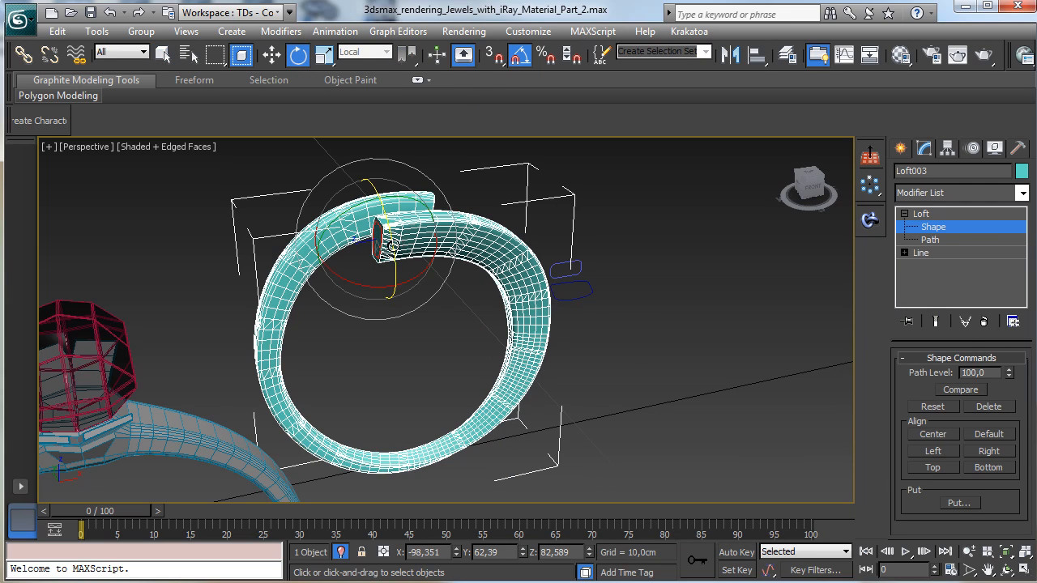
left_click_drag(392, 245, 426, 367)
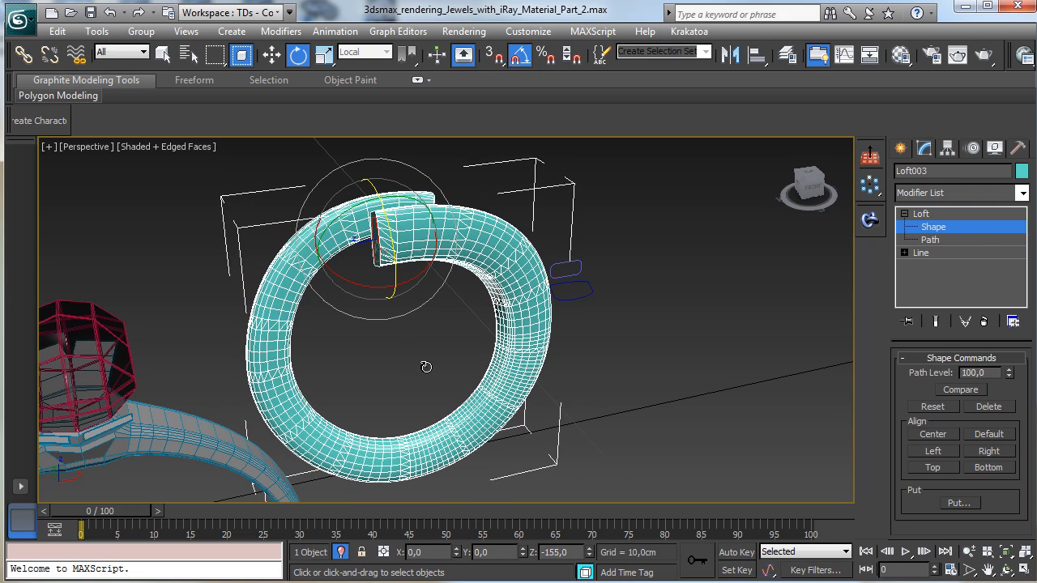
Examine the loft and its path edge-on in the Perspective view and close up in the Left view
left_click(1006, 570)
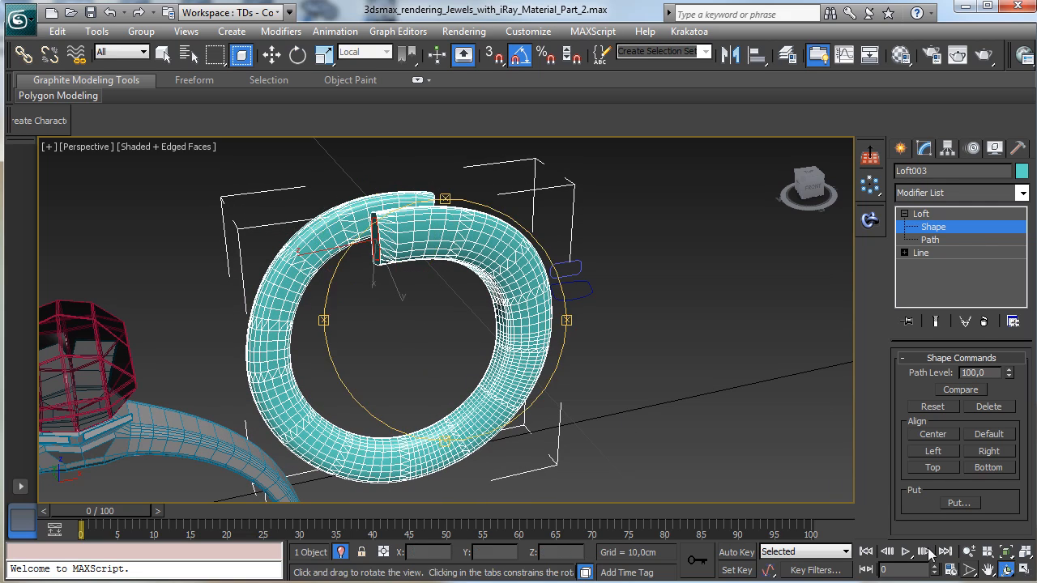
left_click_drag(432, 308, 536, 290)
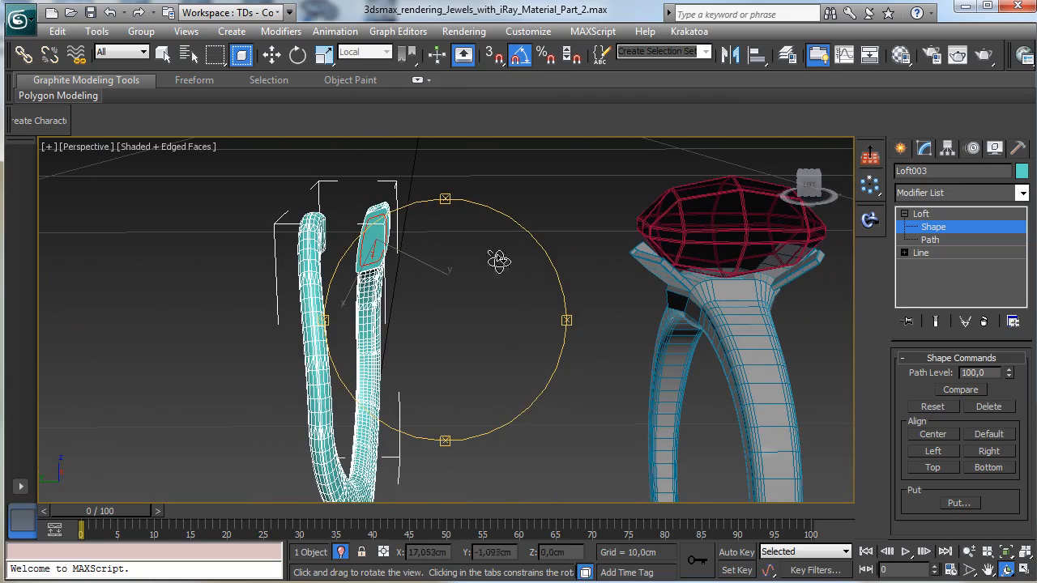
left_click(930, 240)
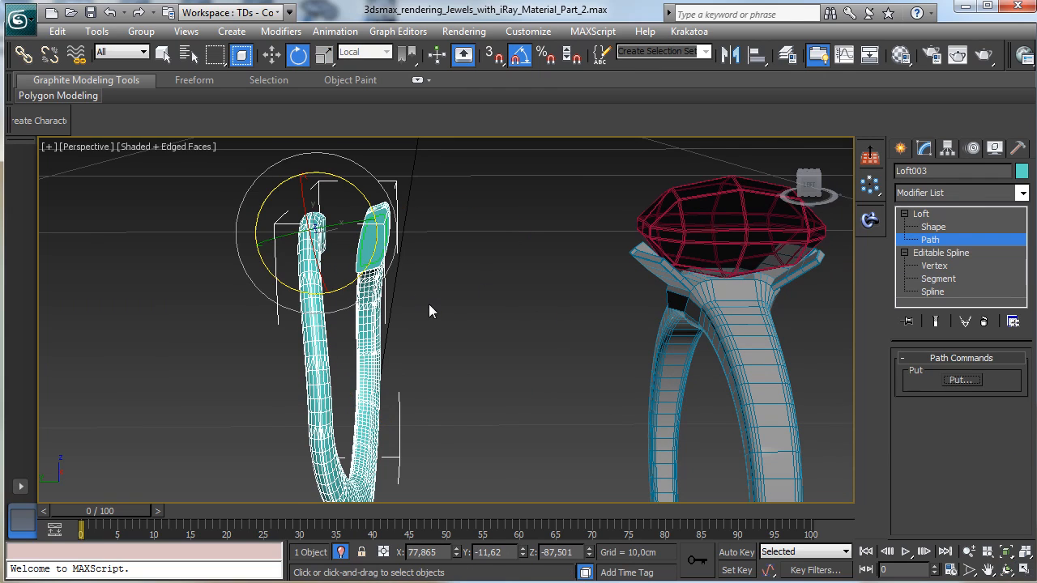
left_click(333, 350)
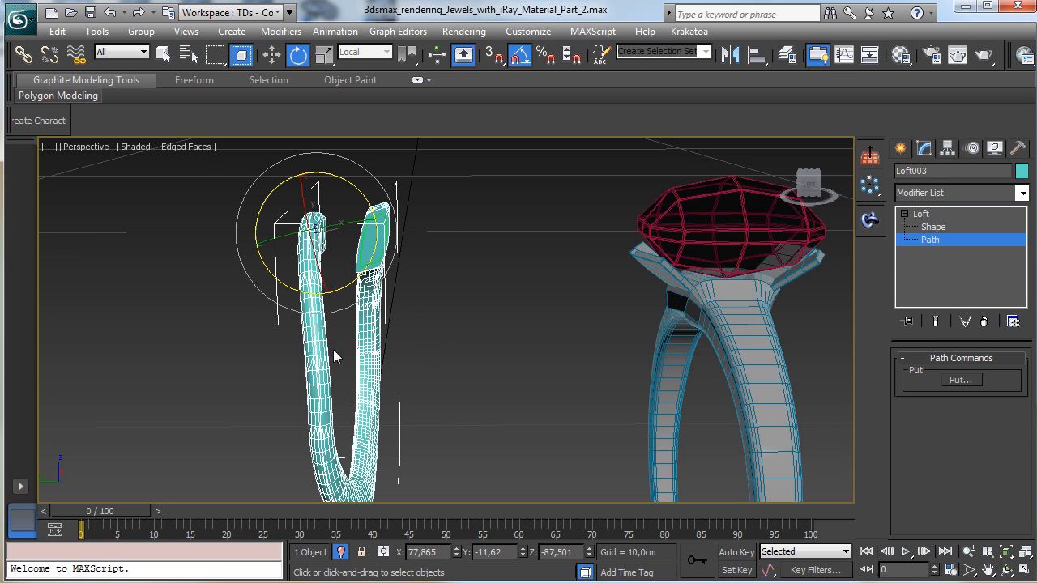
left_click(1010, 572)
left_click_drag(446, 407, 413, 345)
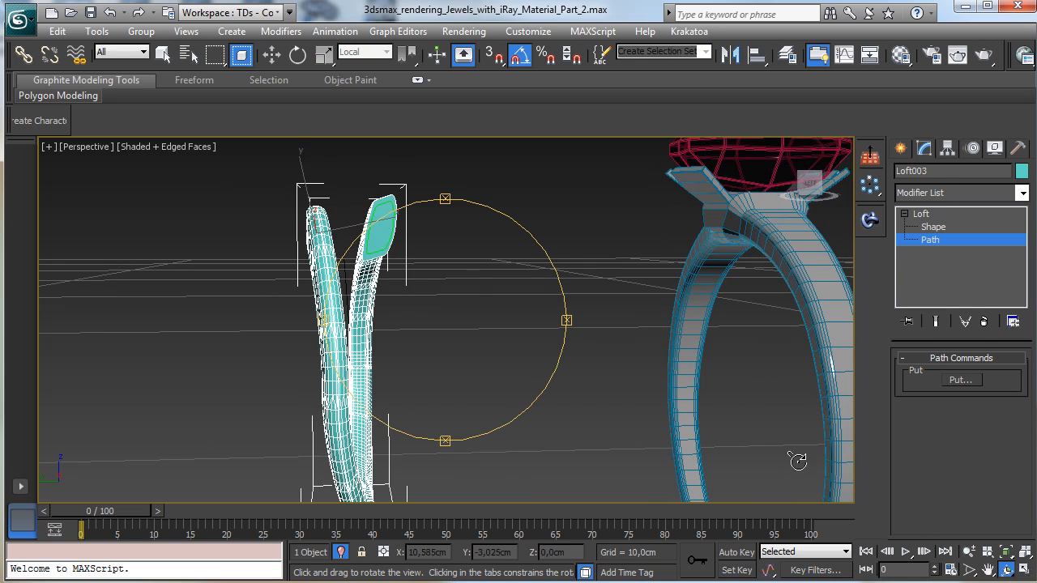
left_click(1024, 571)
right_click(346, 413)
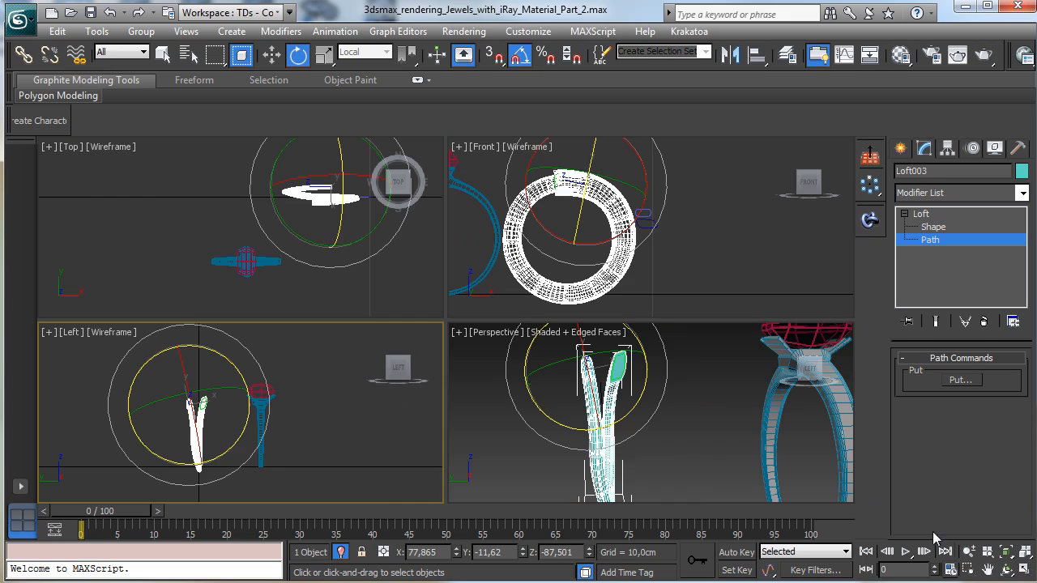
left_click(1023, 570)
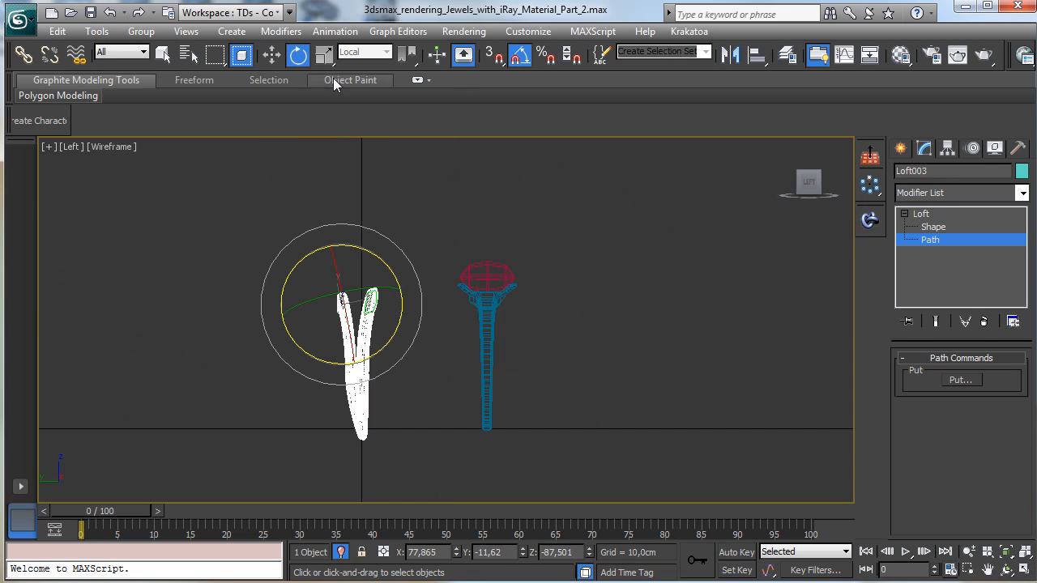
left_click(162, 54)
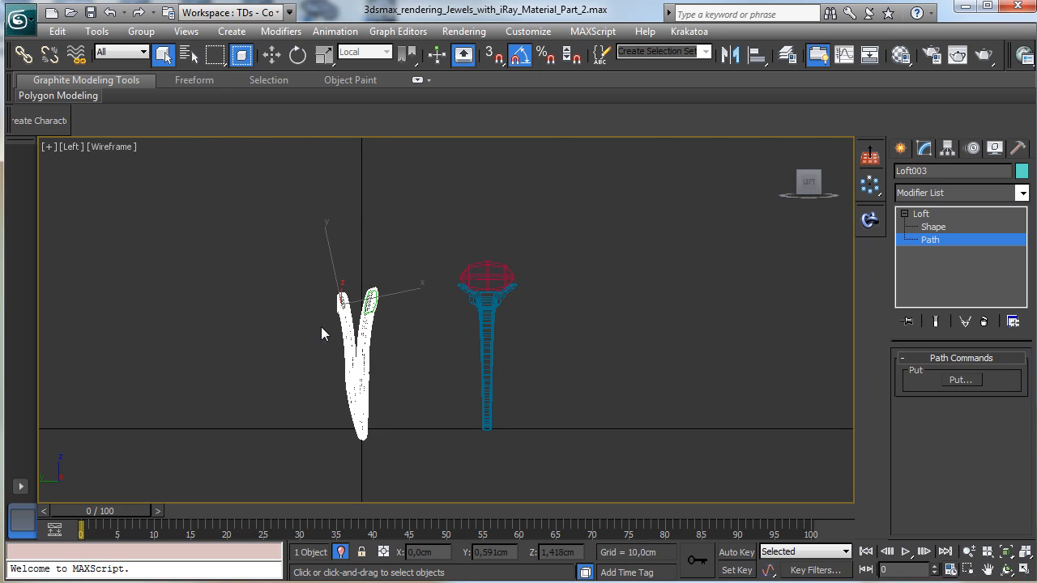
left_click(971, 570)
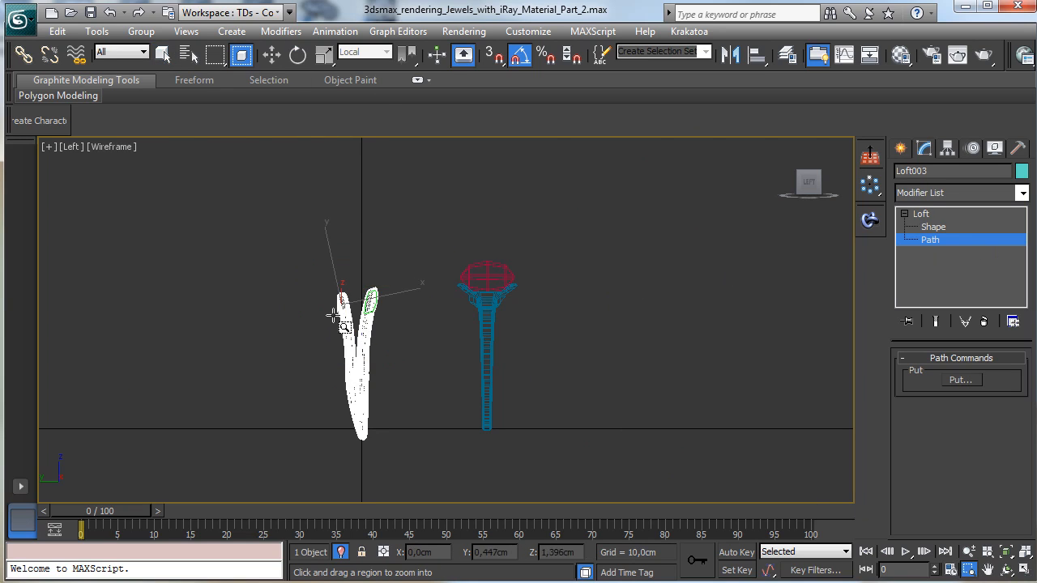
left_click_drag(314, 267, 402, 489)
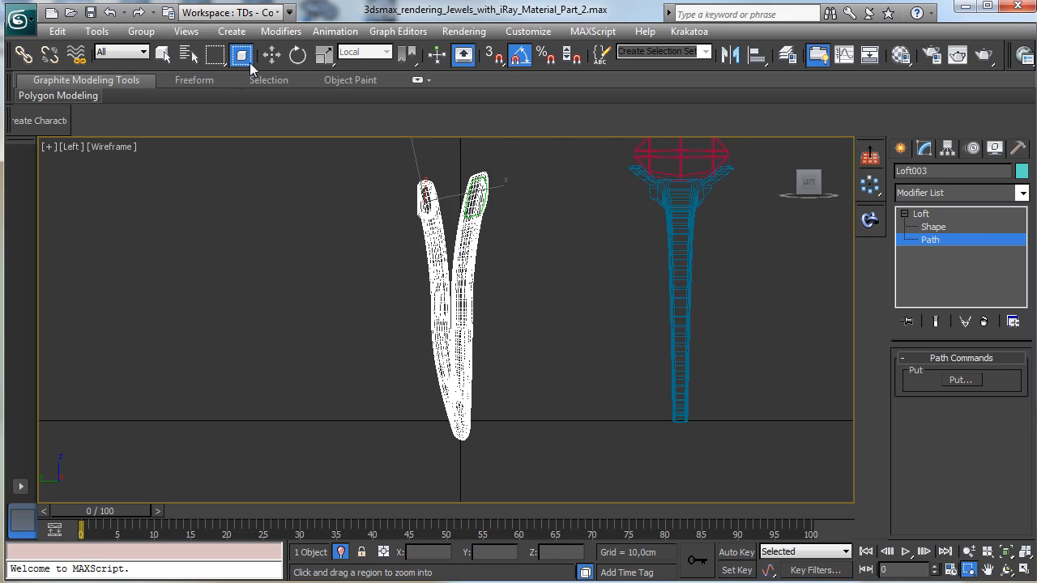
left_click(951, 239)
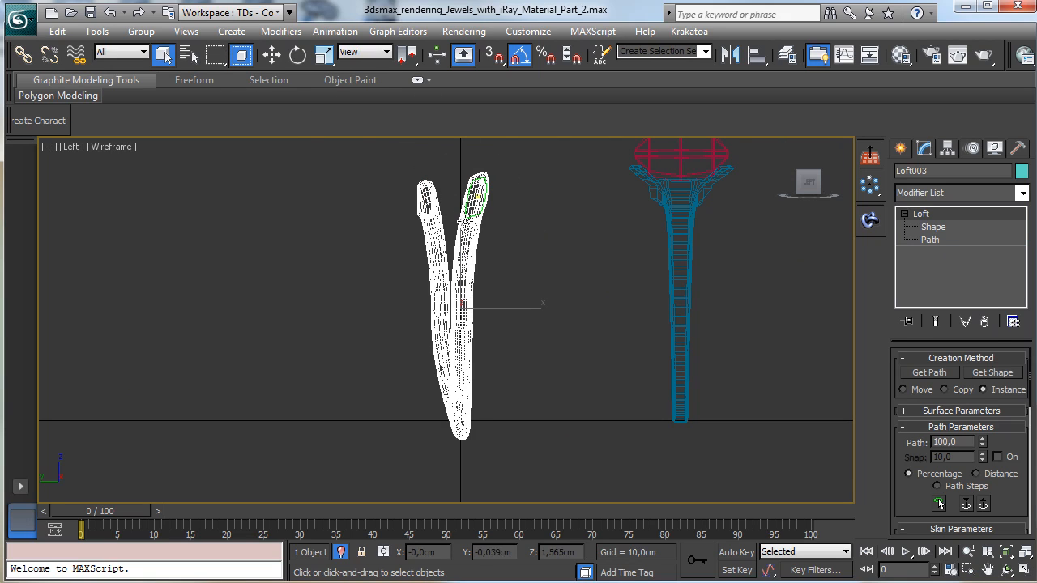
left_click(188, 54)
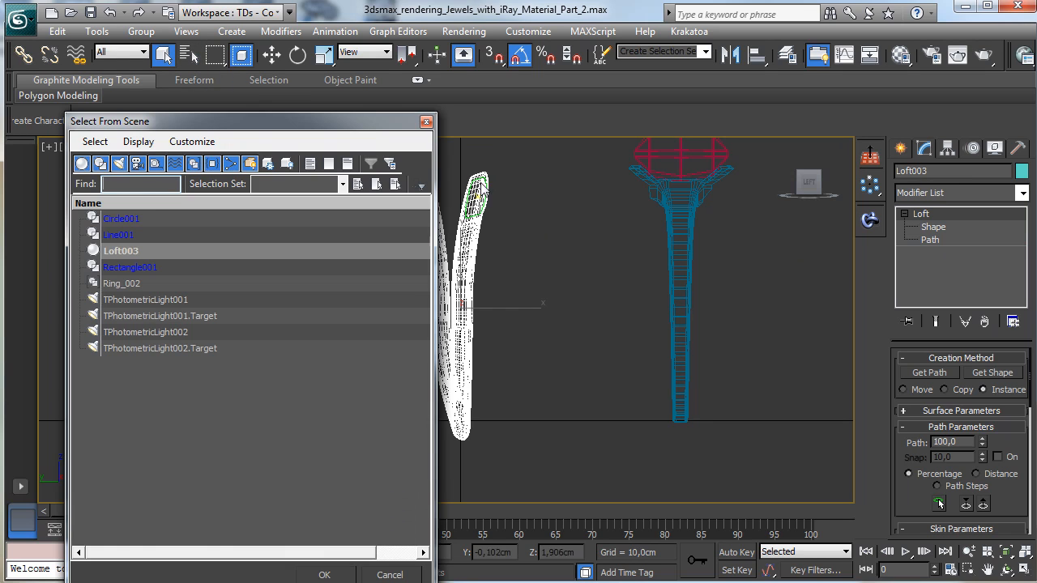
left_click(154, 249)
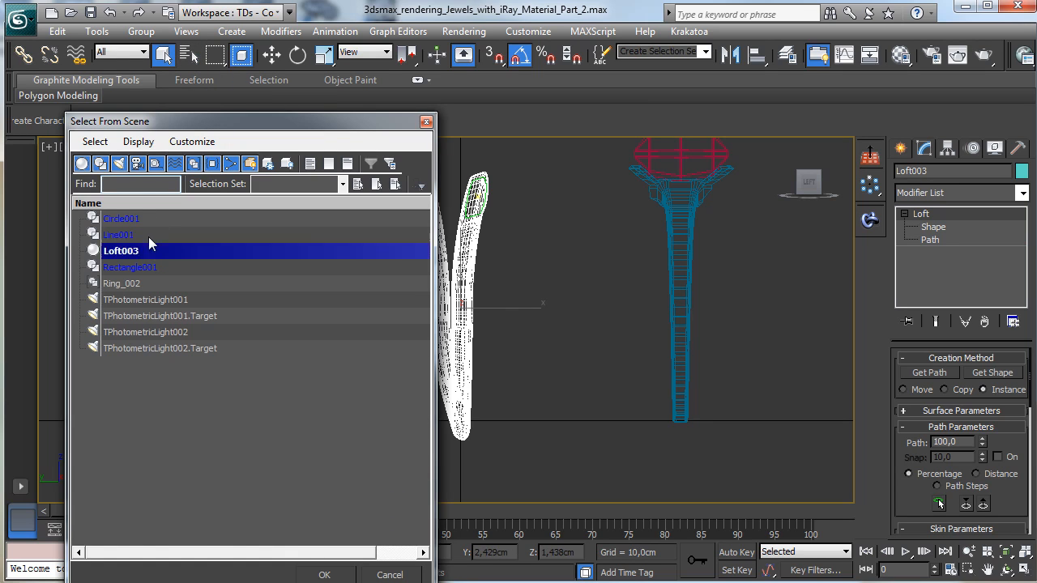
double_click(149, 236)
left_click(904, 214)
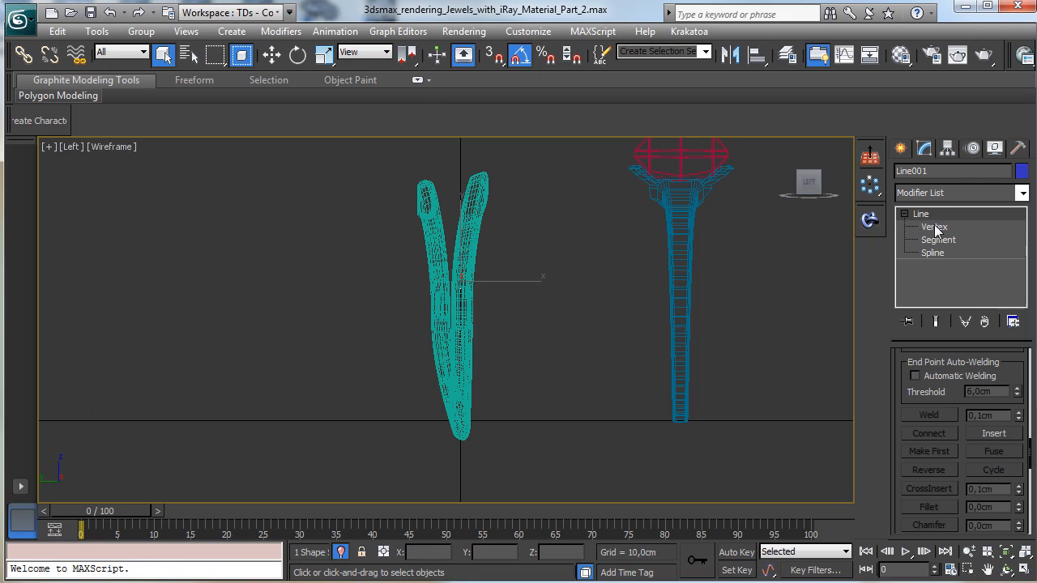
left_click(935, 227)
left_click(969, 569)
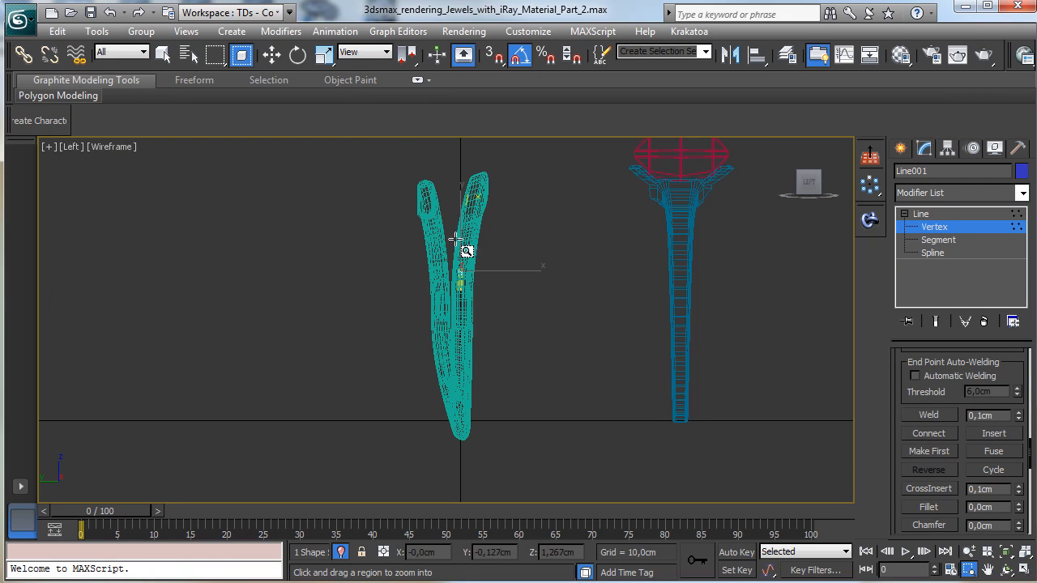
left_click_drag(403, 166, 537, 489)
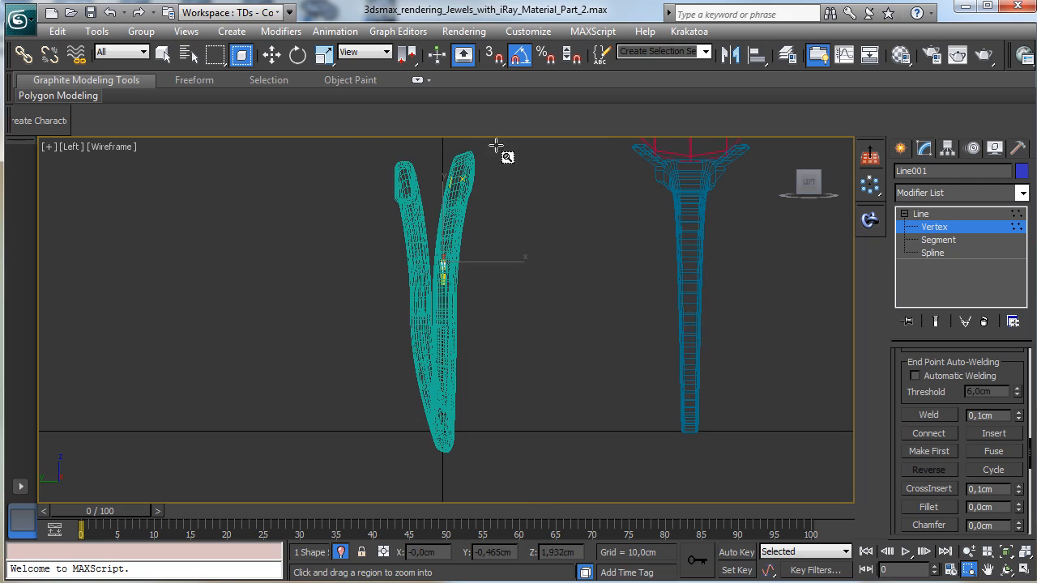
left_click(272, 54)
left_click_drag(378, 479, 377, 478)
left_click_drag(380, 381, 494, 460)
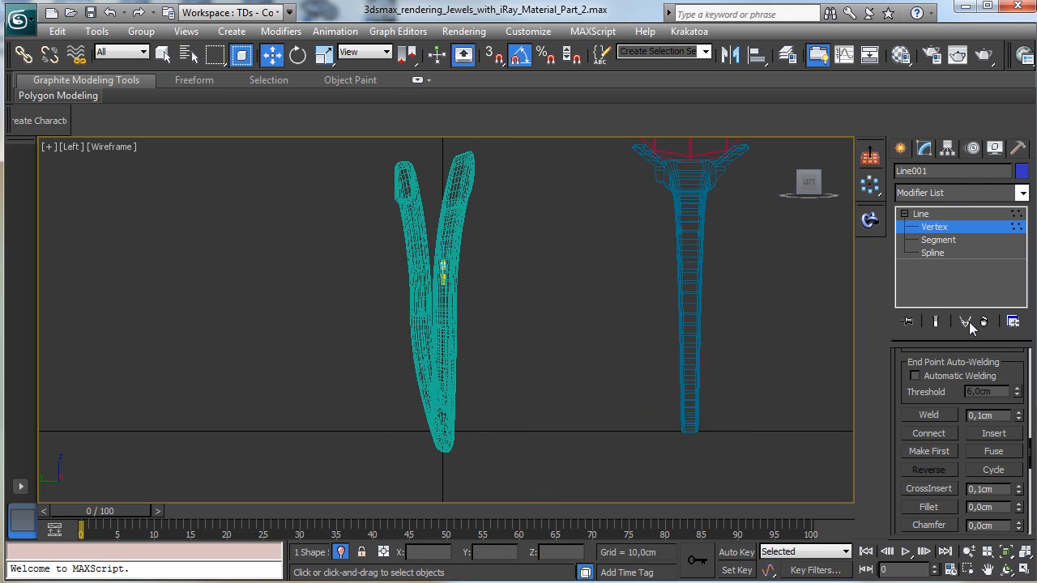
key("alt+w")
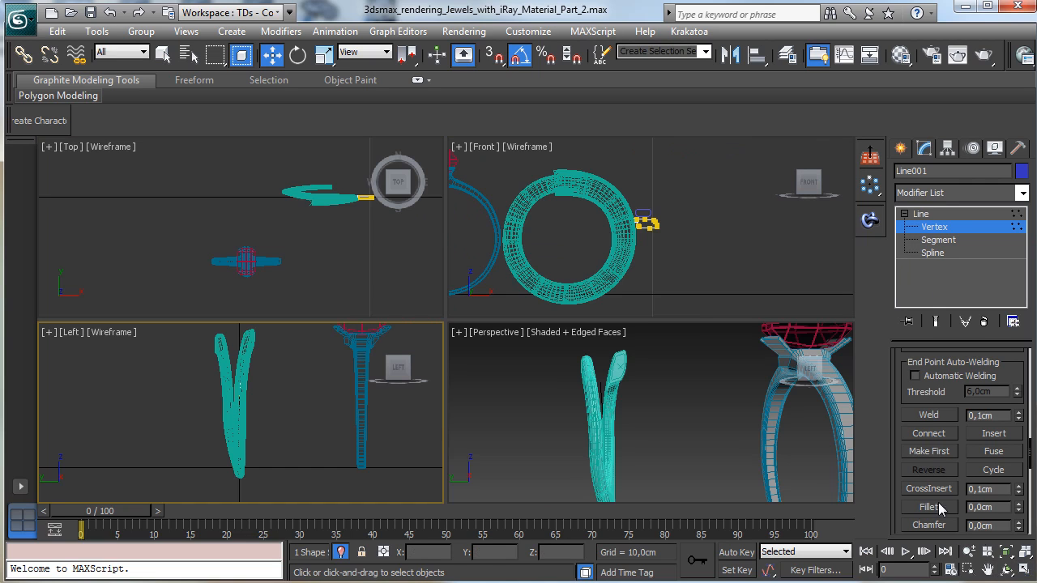
left_click(948, 230)
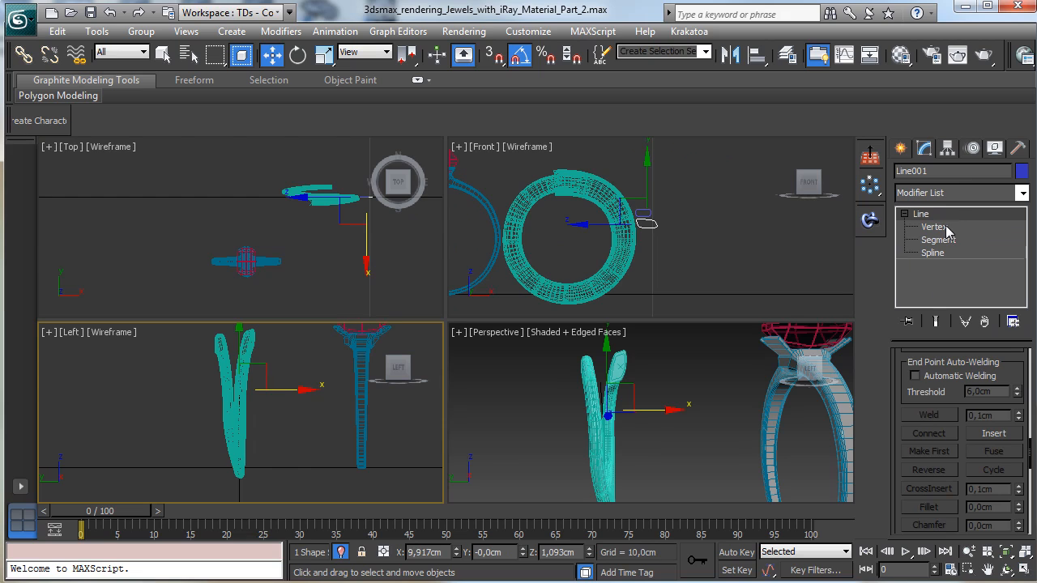
Select the open circle path spline and pick its lowest vertex at vertex level
left_click(585, 186)
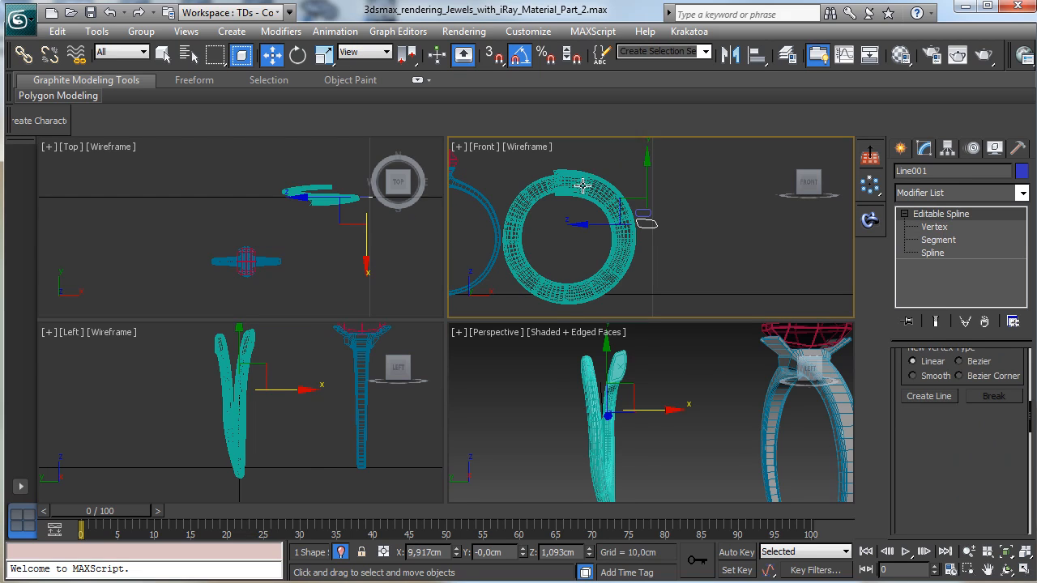
left_click(934, 227)
left_click(240, 470)
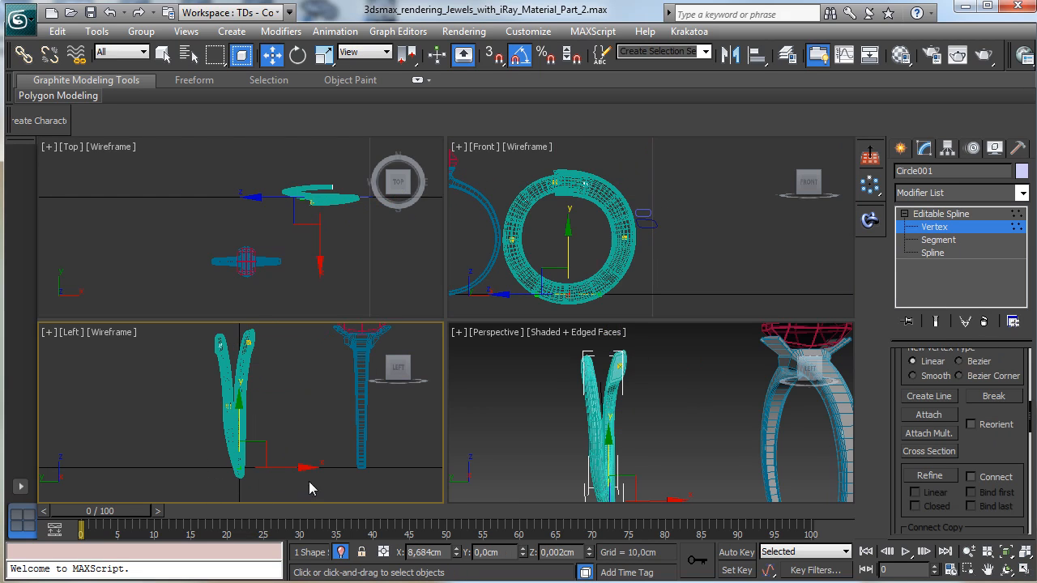
Add a single-viewport layout, set it to the Left view and frame the whole lofted ring
key("alt+w")
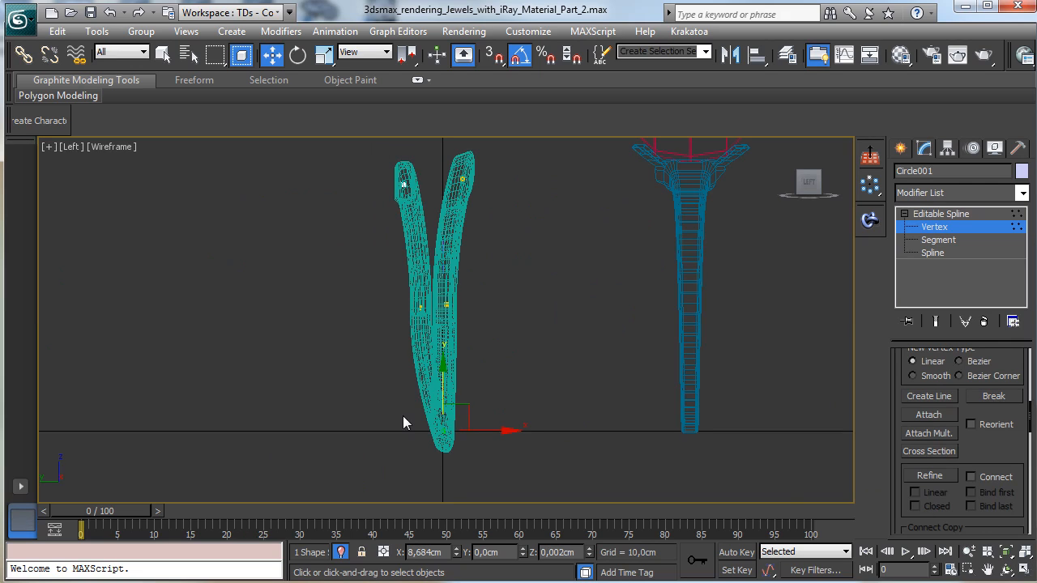
left_click(1025, 571)
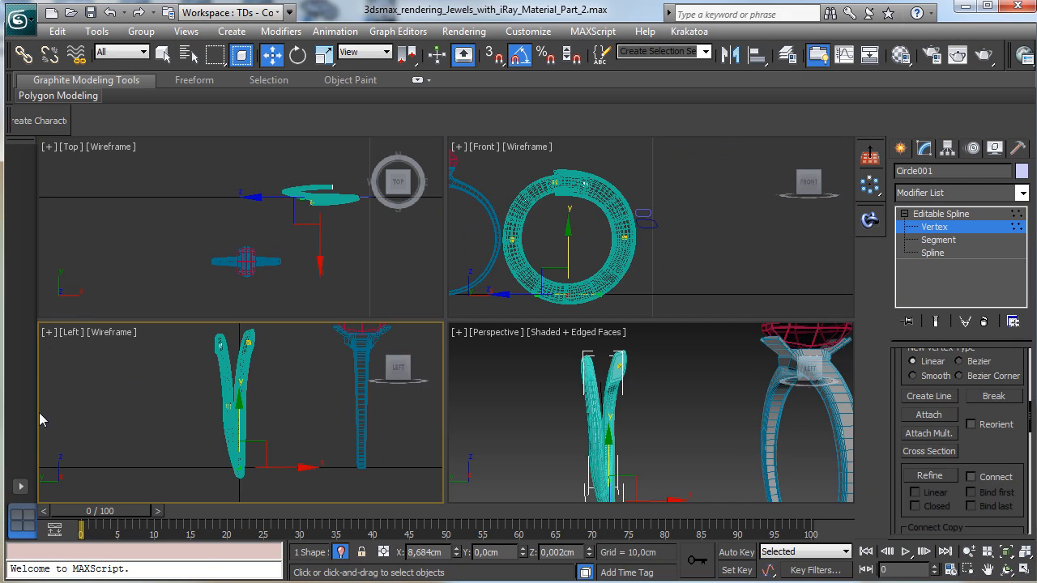
left_click(21, 487)
left_click(72, 502)
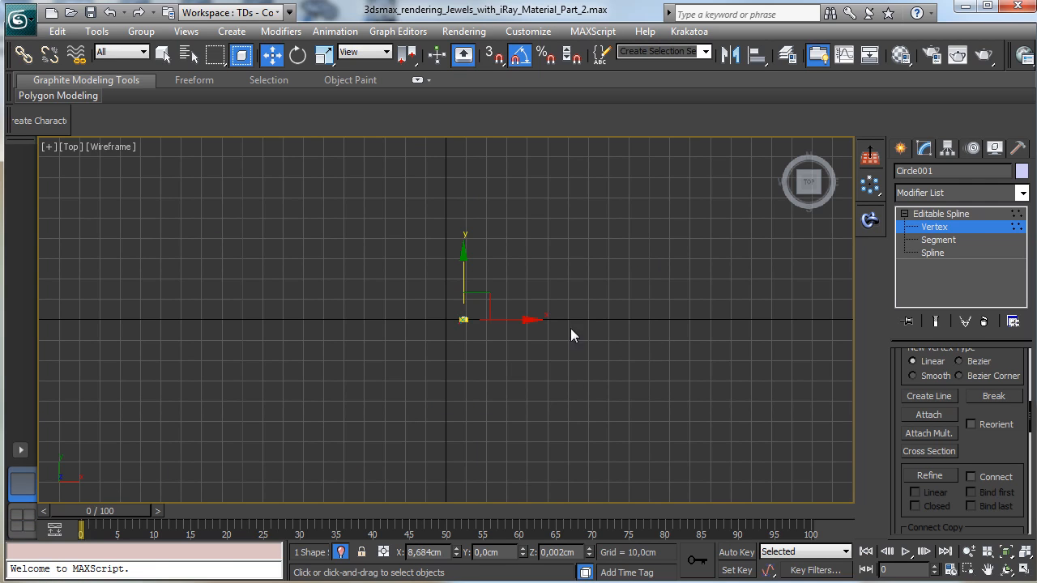
left_click(73, 147)
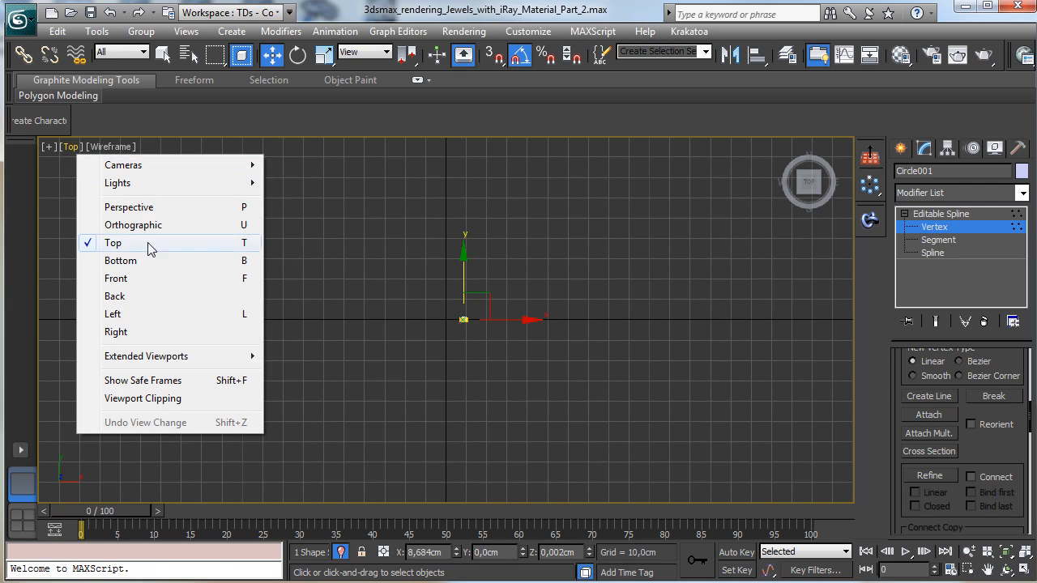
left_click(137, 314)
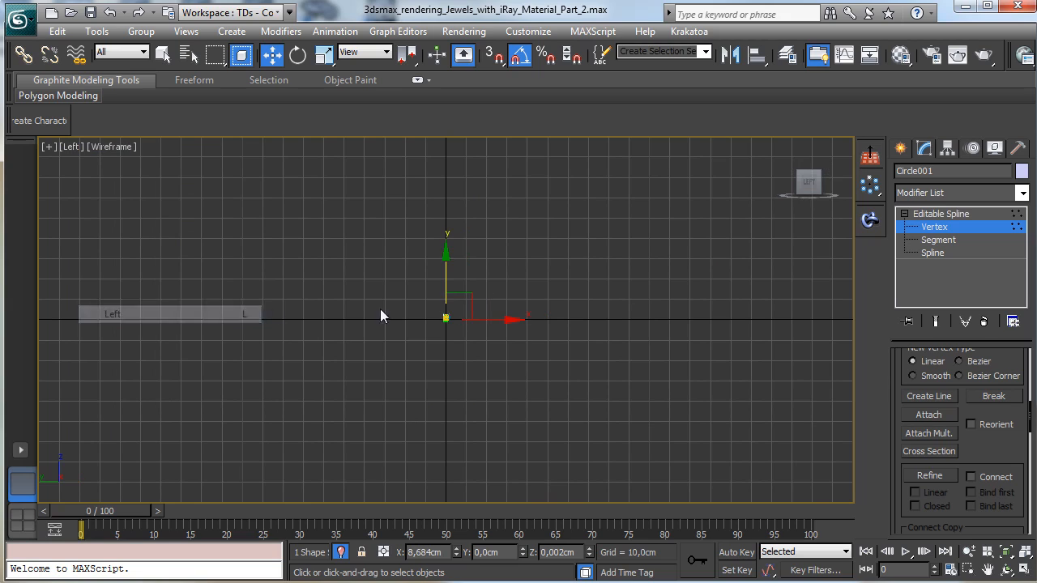
left_click(1006, 554)
left_click(1006, 569)
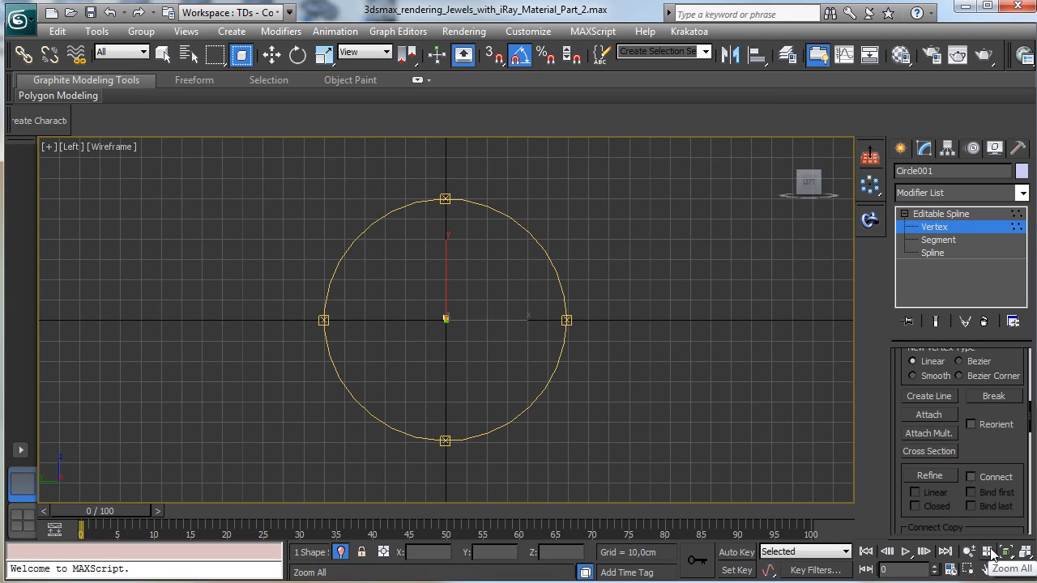
left_click(1007, 554)
left_click(1005, 554)
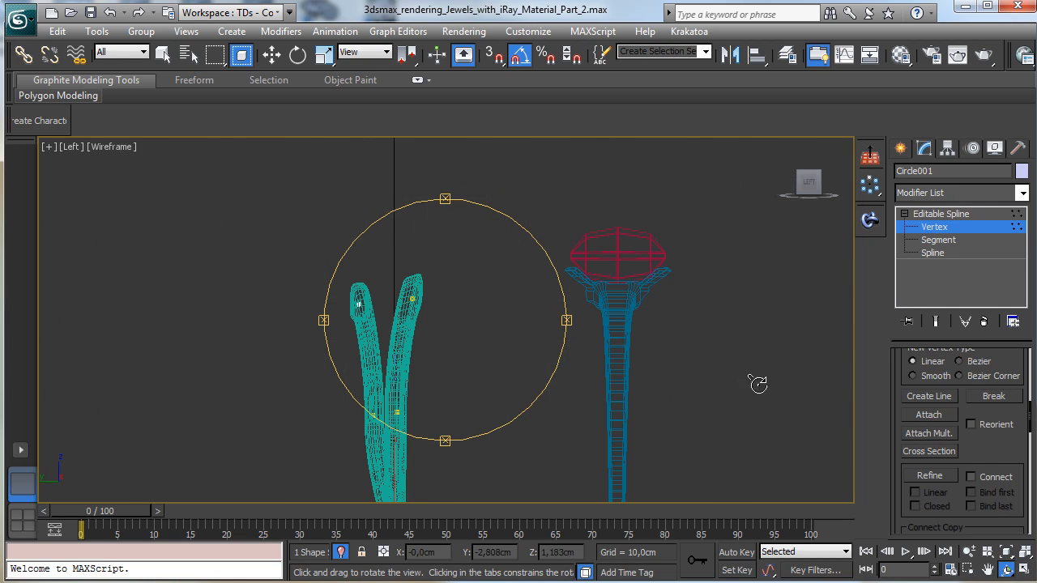
left_click(989, 570)
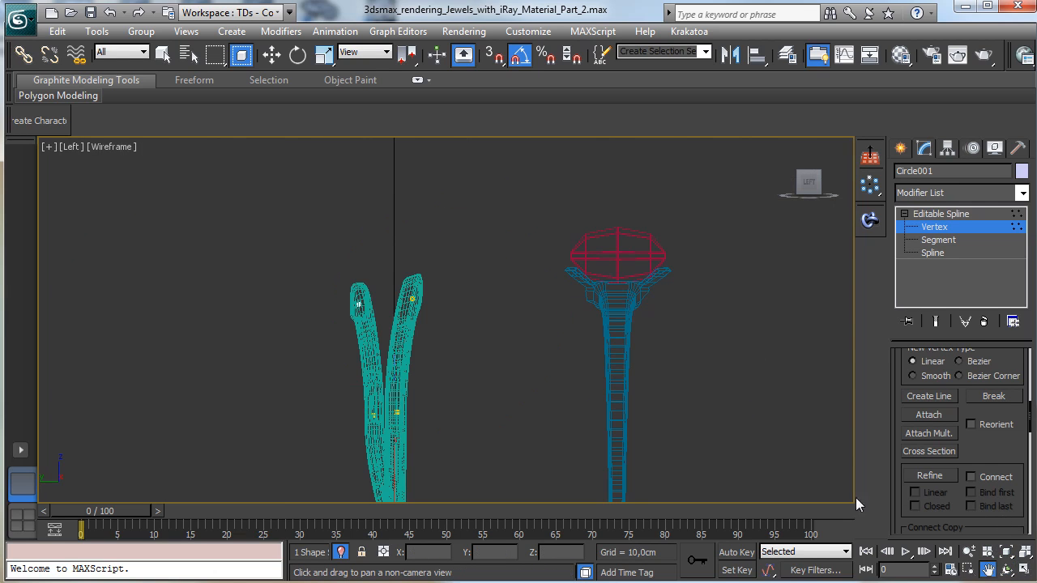
left_click_drag(438, 380, 441, 317)
Move the path's lowest vertex horizontally in the Left view to about Y 0,062 cm
key("w")
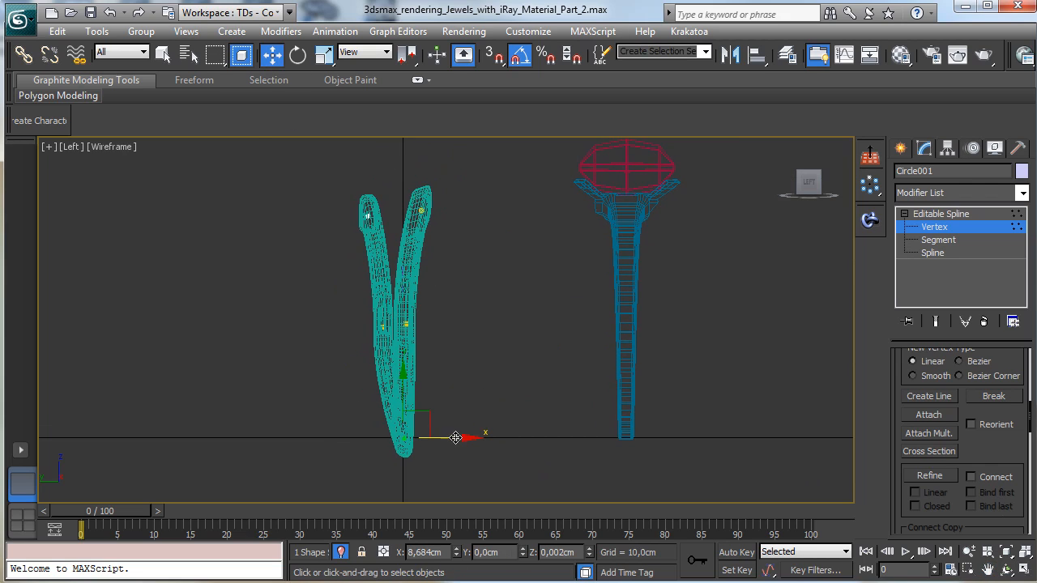
mouse_move(456, 438)
left_mouse_down()
mouse_move(435, 442)
mouse_move(448, 439)
left_mouse_up()
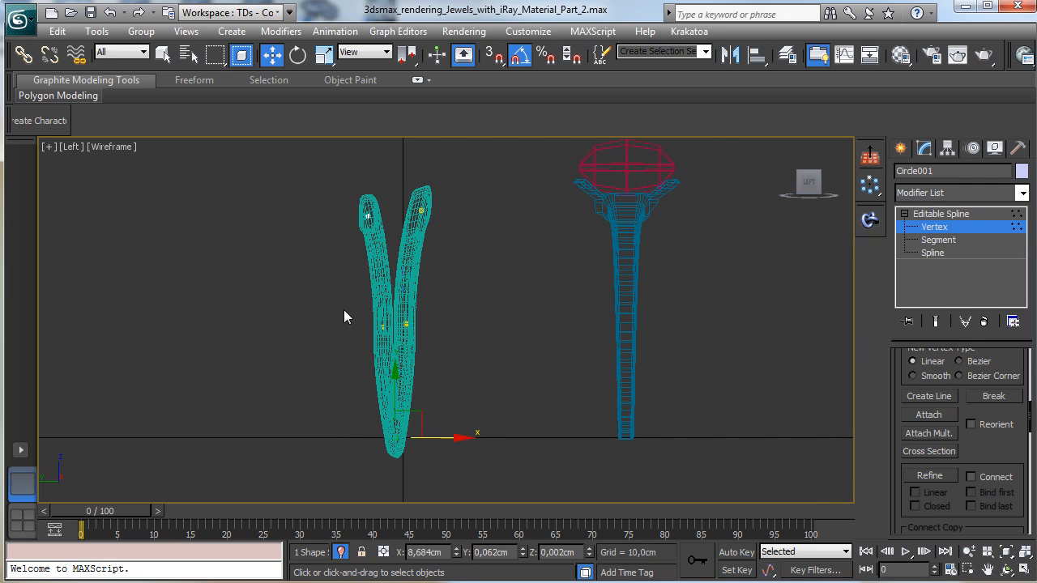
left_click_drag(393, 351, 394, 352)
left_click(382, 364)
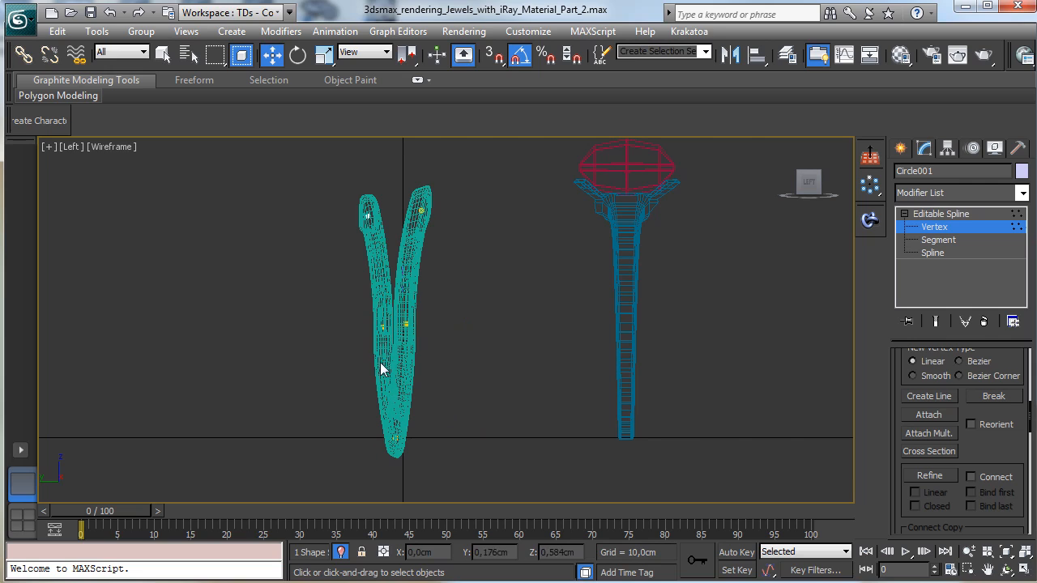
Adjust the Bezier handles of the path's middle vertices so both arms of the ring run straighter in the Left view
left_click_drag(354, 303, 390, 350)
left_click_drag(383, 389, 401, 389)
left_click(406, 325)
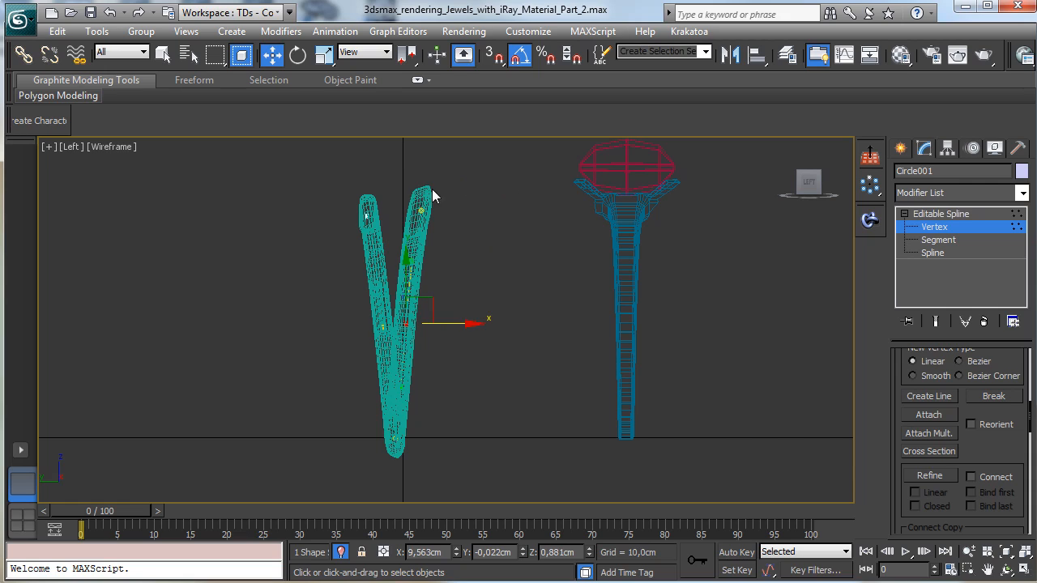
Shift both upper end vertices of the path inward, one to about Y 0,258 cm, and leave vertex editing
left_click_drag(440, 234, 465, 212)
left_click_drag(391, 244, 391, 243)
left_click_drag(433, 216, 433, 211)
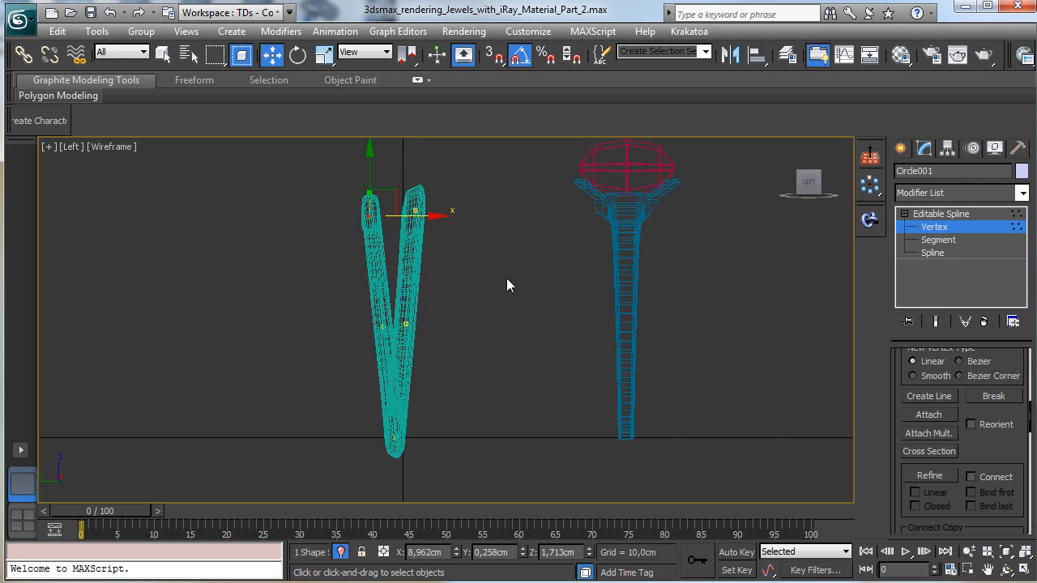
left_click(952, 228)
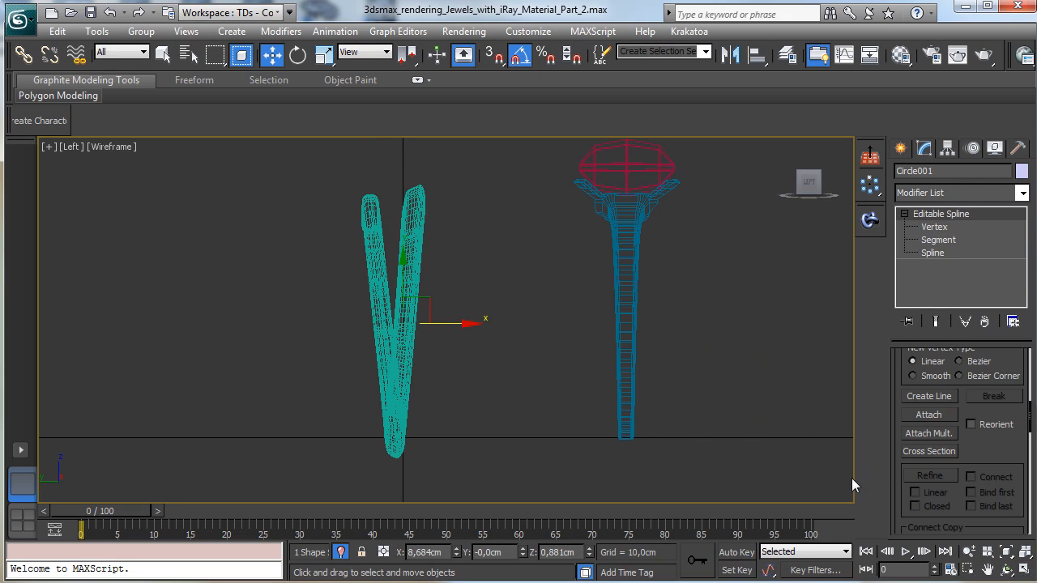
Restore the four-viewport layout and turn off Edged Faces in the Perspective view to show the ring shaded only
left_click(23, 521)
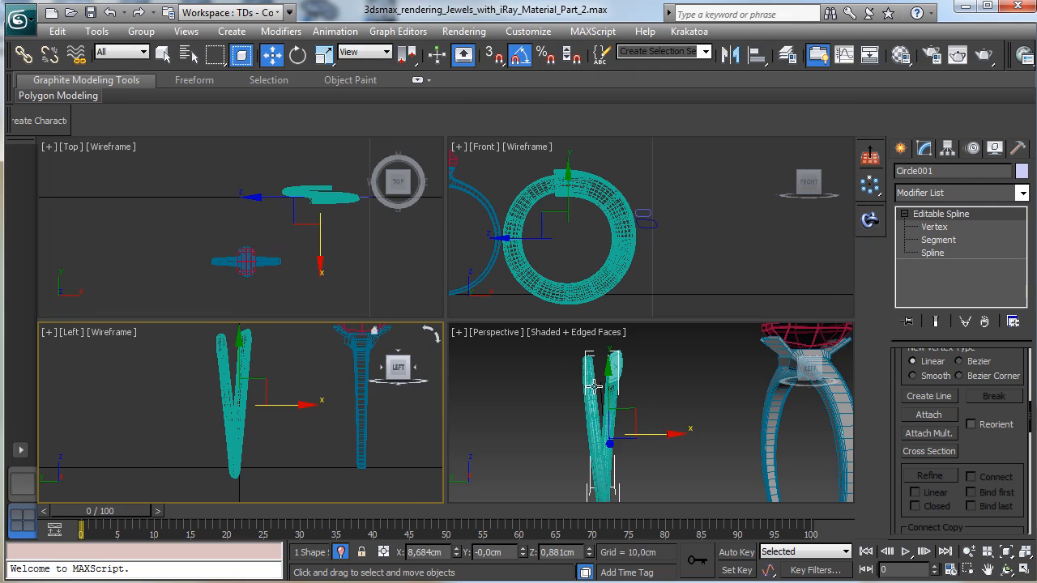
right_click(693, 423)
left_click(567, 332)
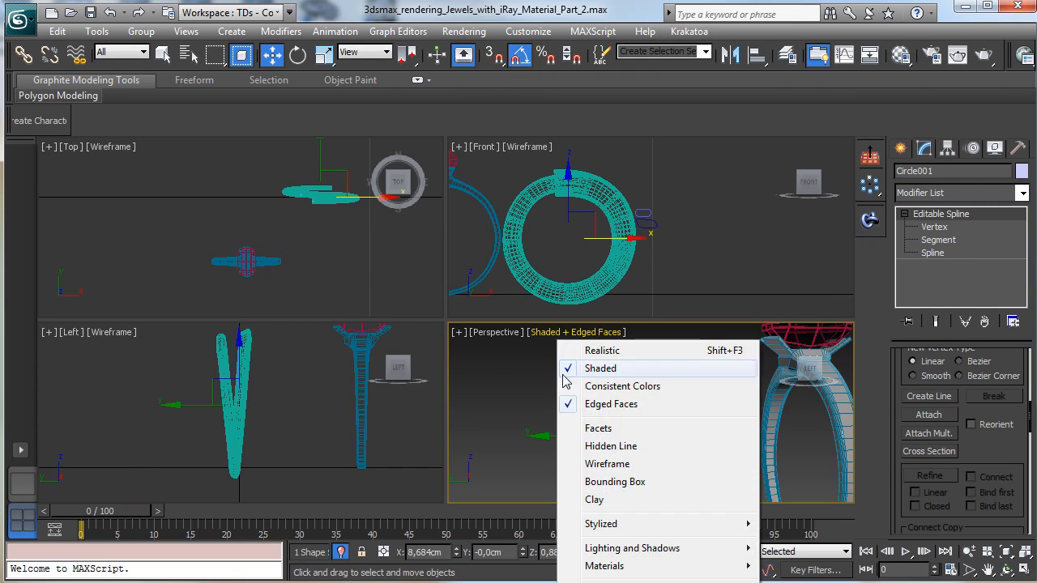
left_click(613, 398)
left_click(1008, 570)
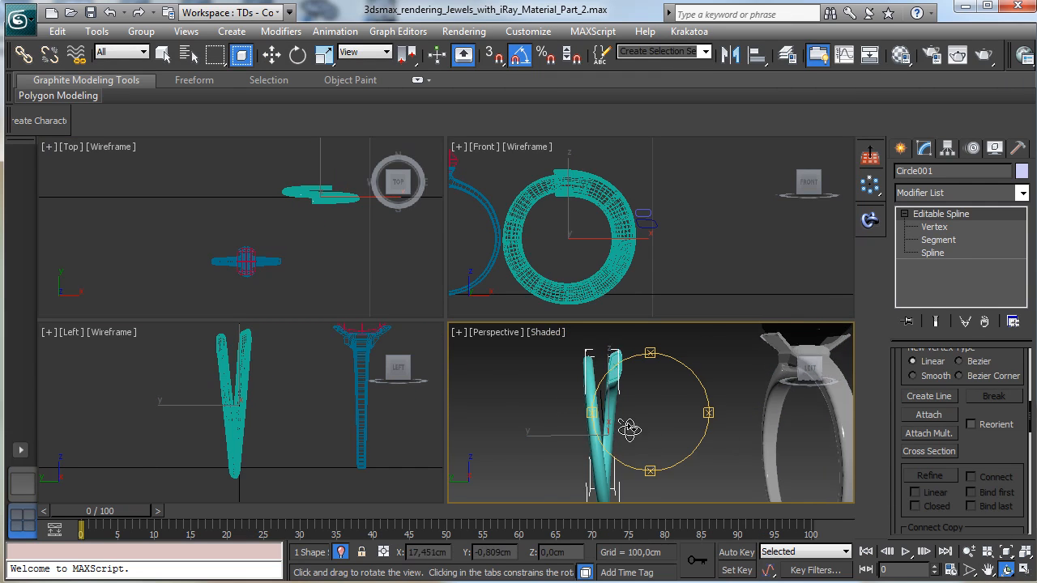
left_click_drag(627, 426, 771, 418)
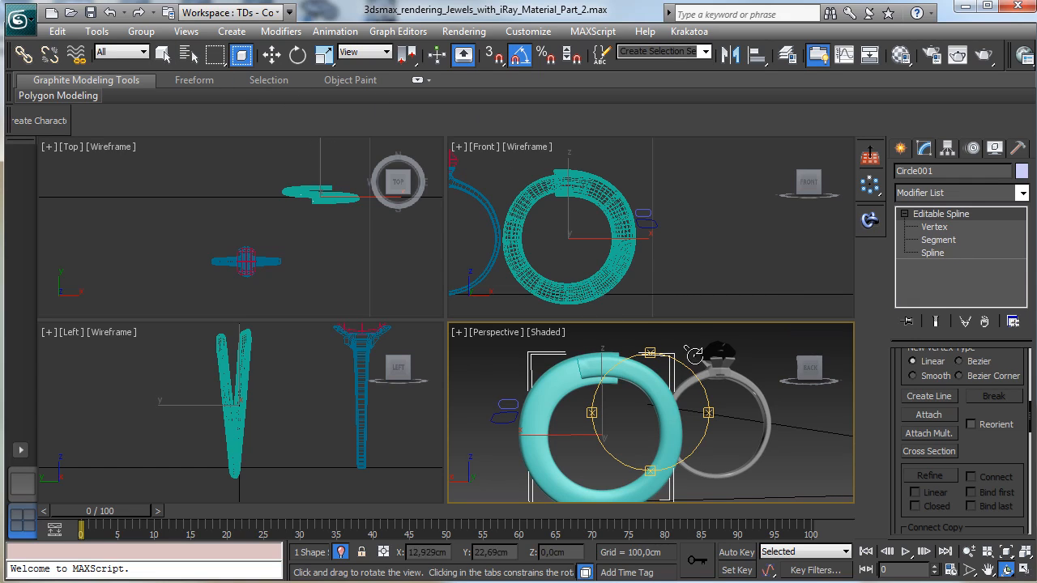
Reshape the loft's Scale deformation curve, lowering its start point to about 94,5 and moving its middle point to about 90,6 along the path at 94,3
left_click(164, 57)
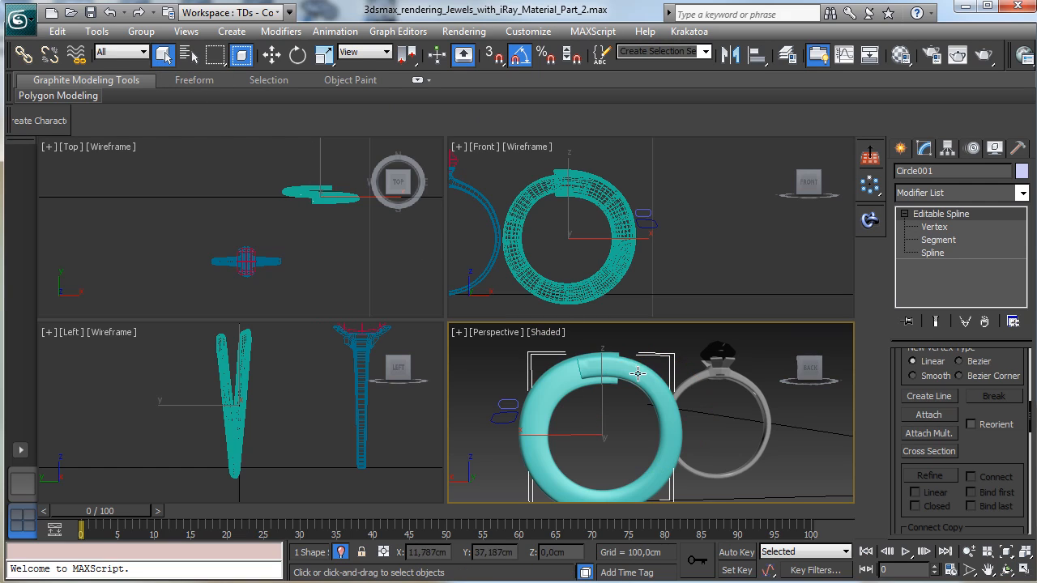
scroll(997, 489, "down", 5)
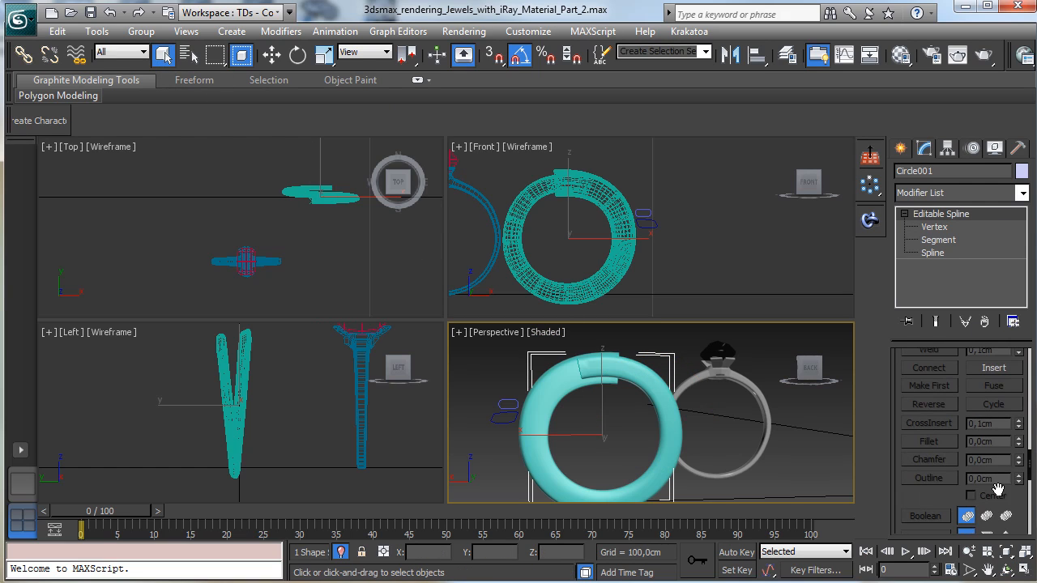
scroll(998, 490, "down", 5)
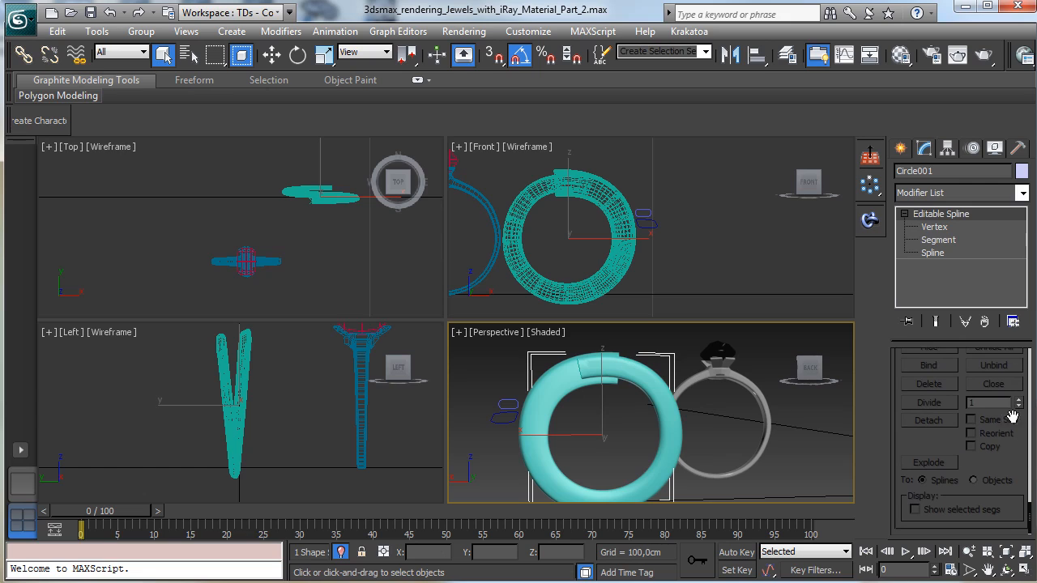
left_click(604, 372)
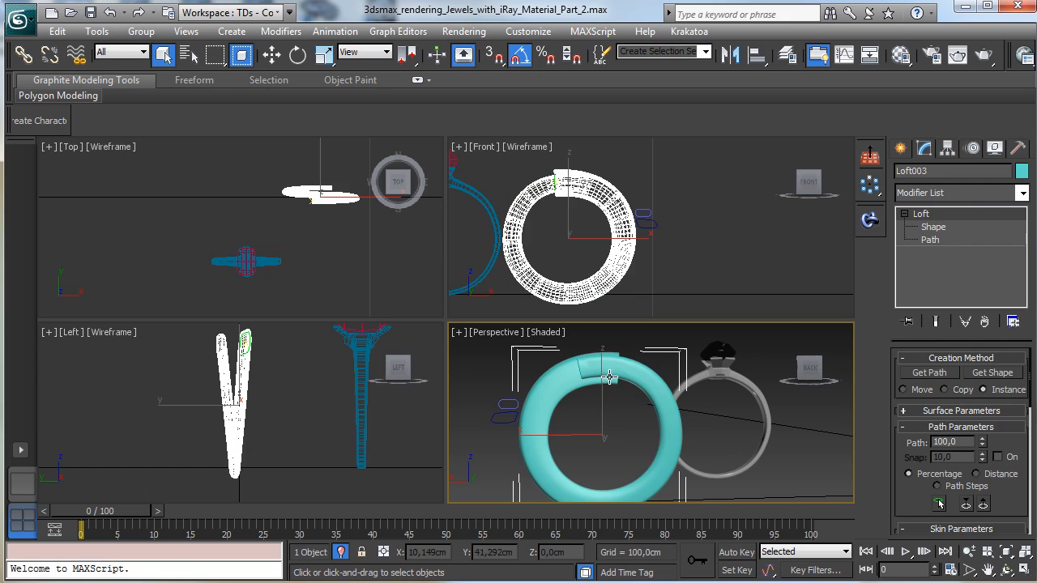
scroll(994, 462, "down", 10)
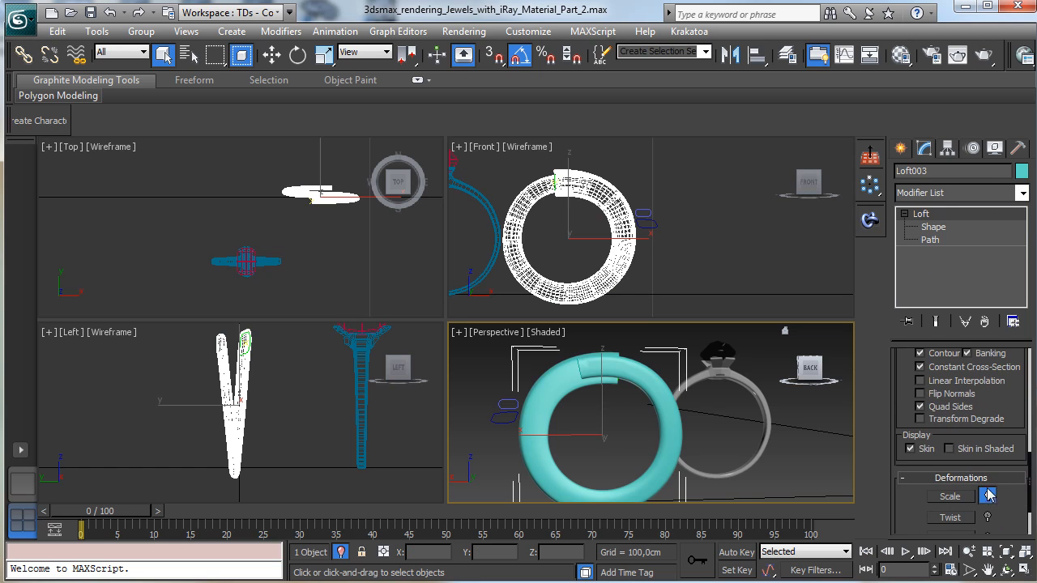
left_click(956, 496)
left_click_drag(754, 301, 785, 72)
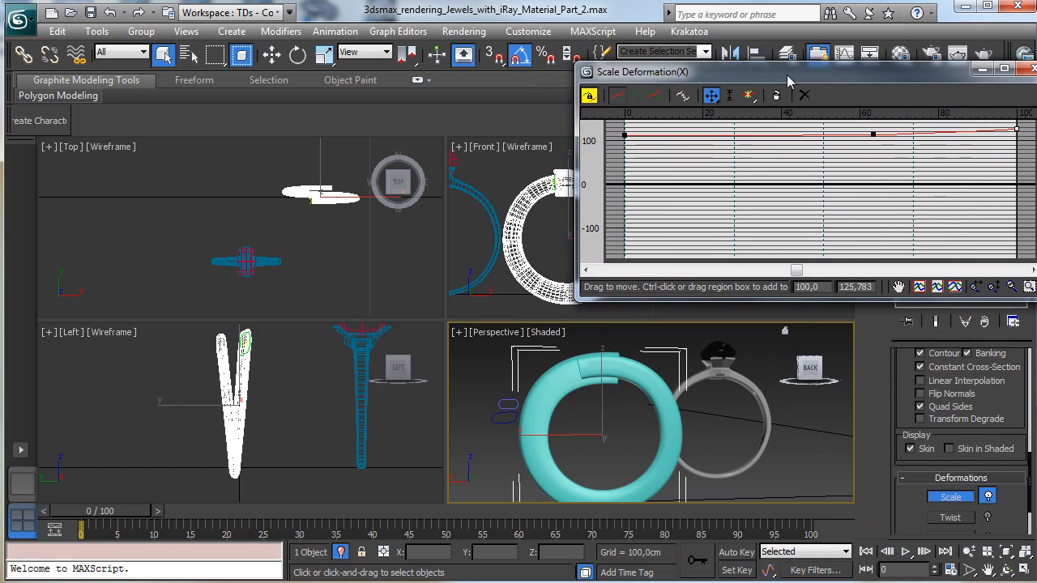
left_click(1025, 570)
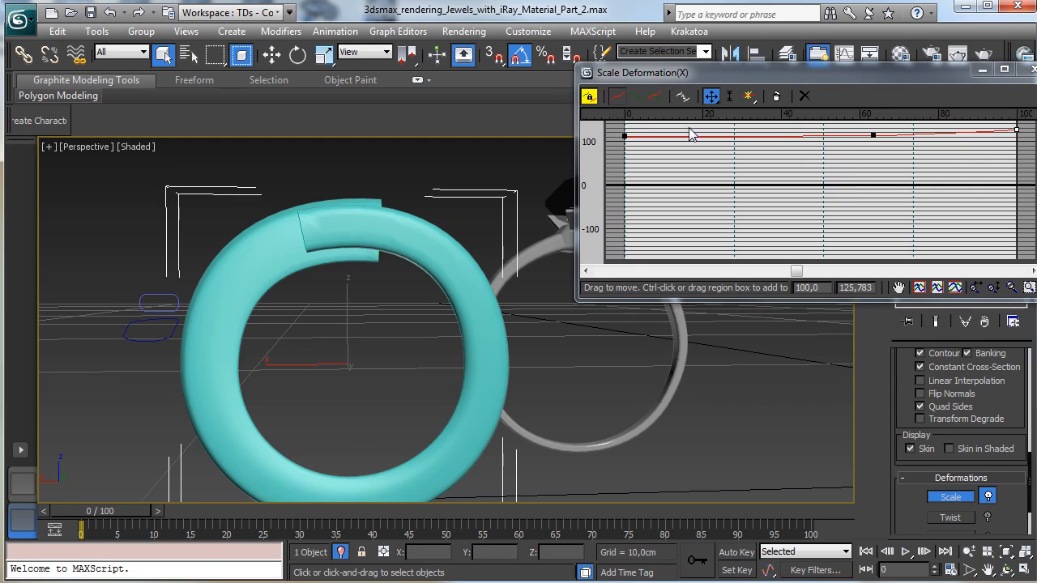
left_click_drag(623, 134, 625, 143)
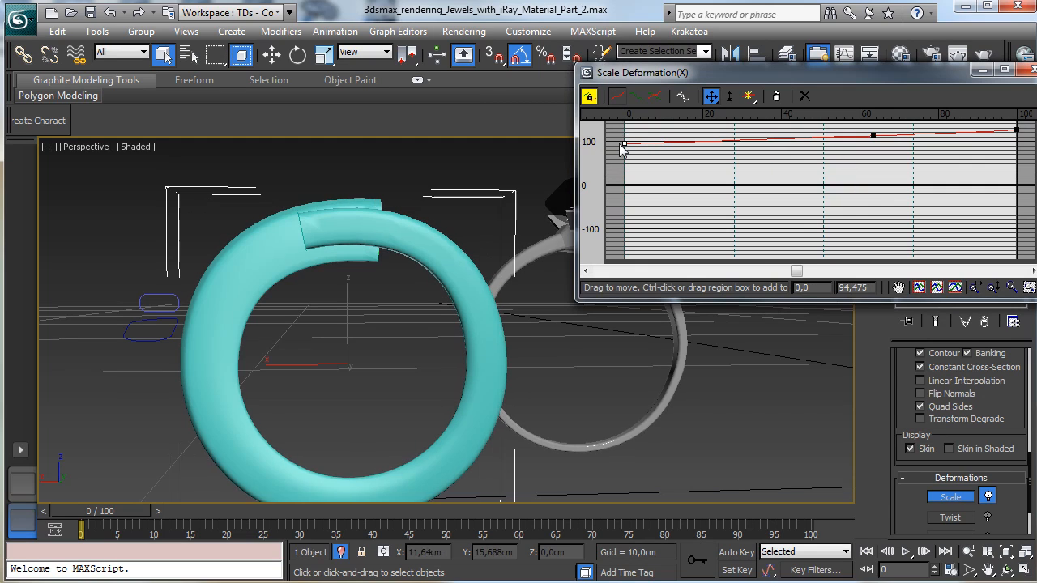
left_click_drag(872, 135, 985, 144)
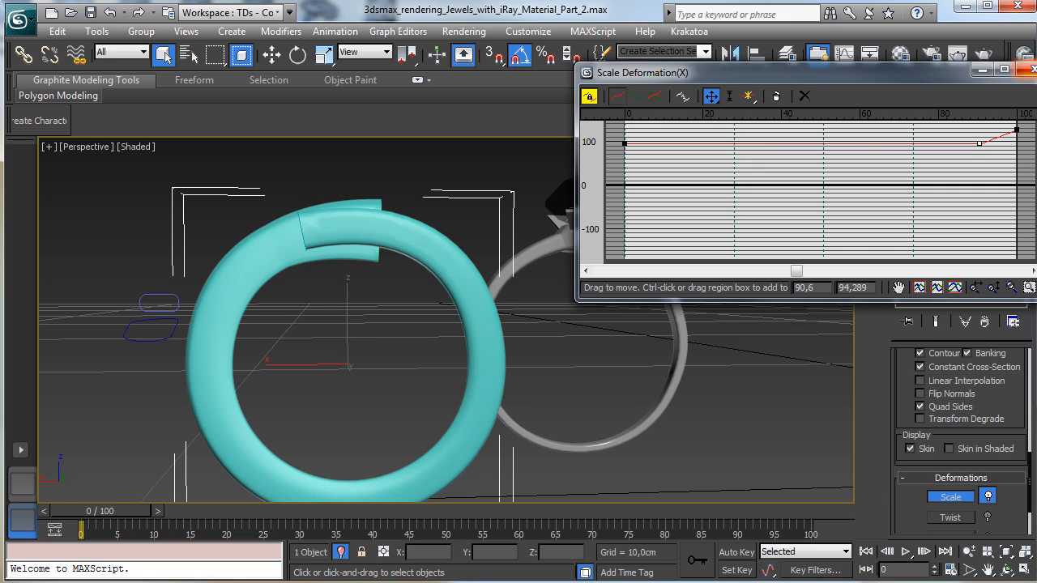
left_click(1026, 70)
Rotate the loft's end shape at path level 100 by 40 degrees about its local X axis
left_click(1007, 570)
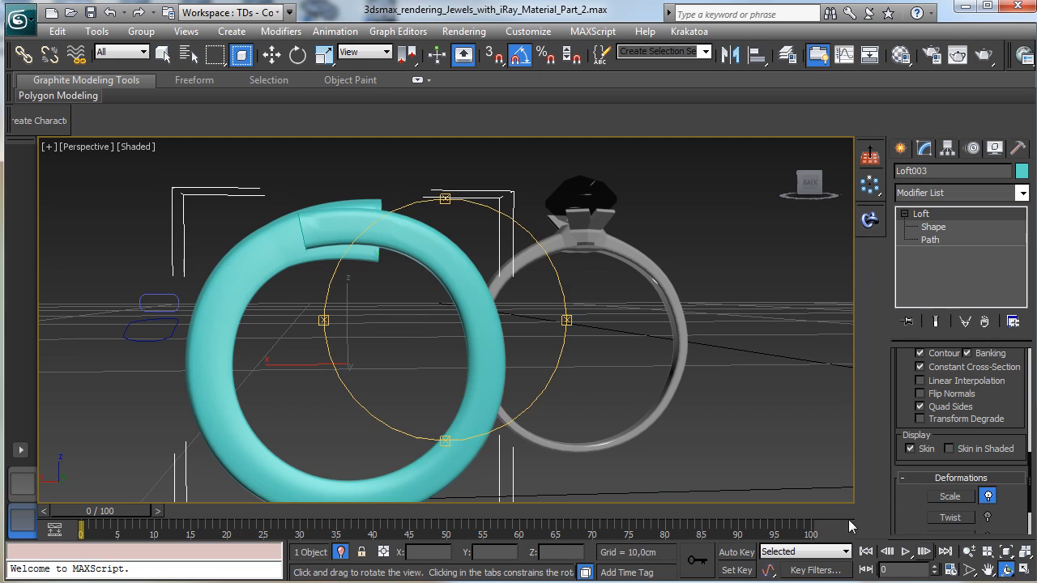
left_click_drag(443, 327, 620, 222)
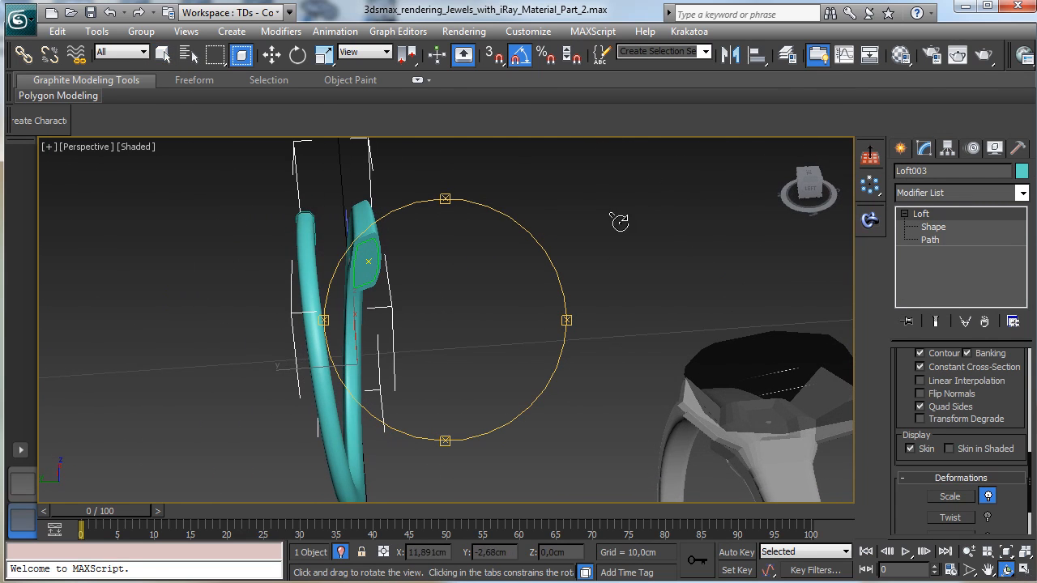
left_click(935, 228)
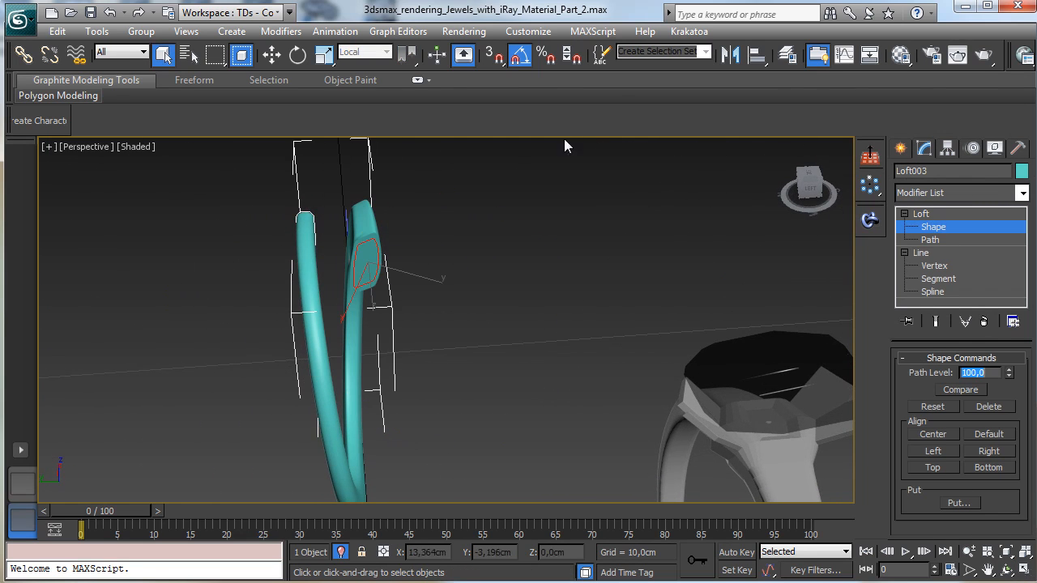
left_click(298, 54)
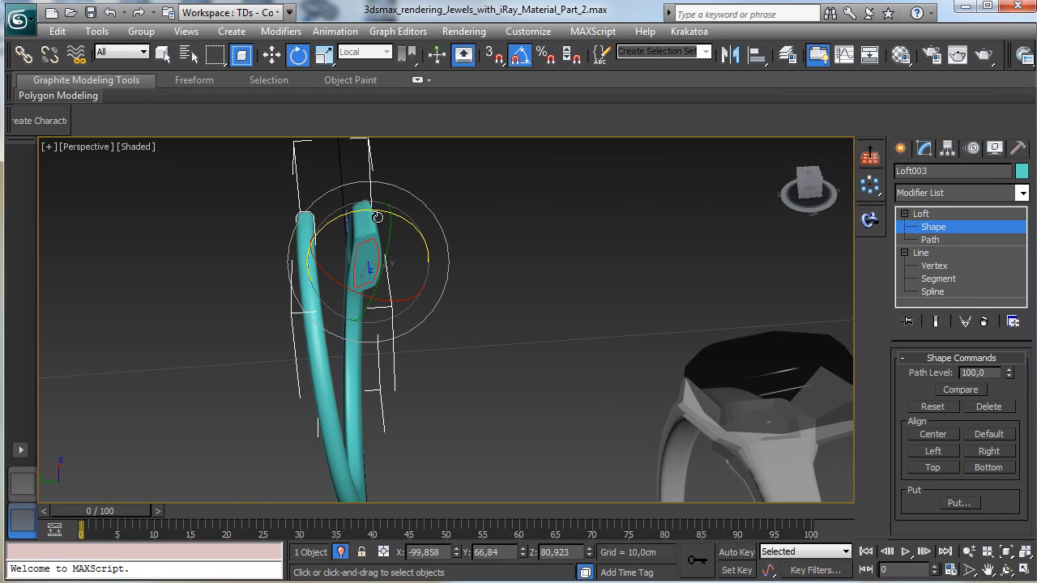
left_click_drag(378, 218, 329, 285)
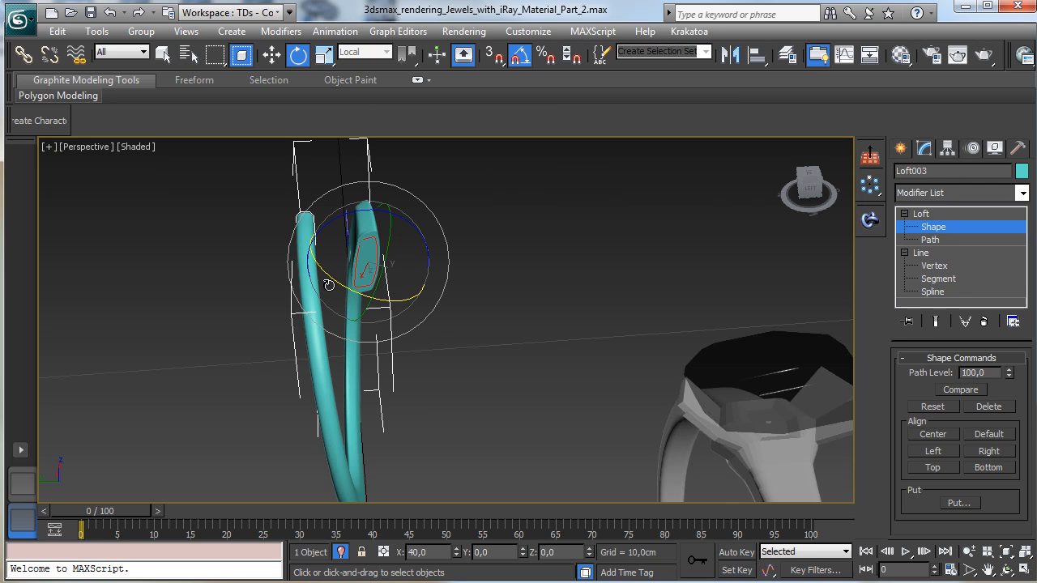
Tilt the loft's start shape at path level 0 about its local axis and leave shape editing
left_click(1008, 571)
left_click_drag(463, 329, 578, 167)
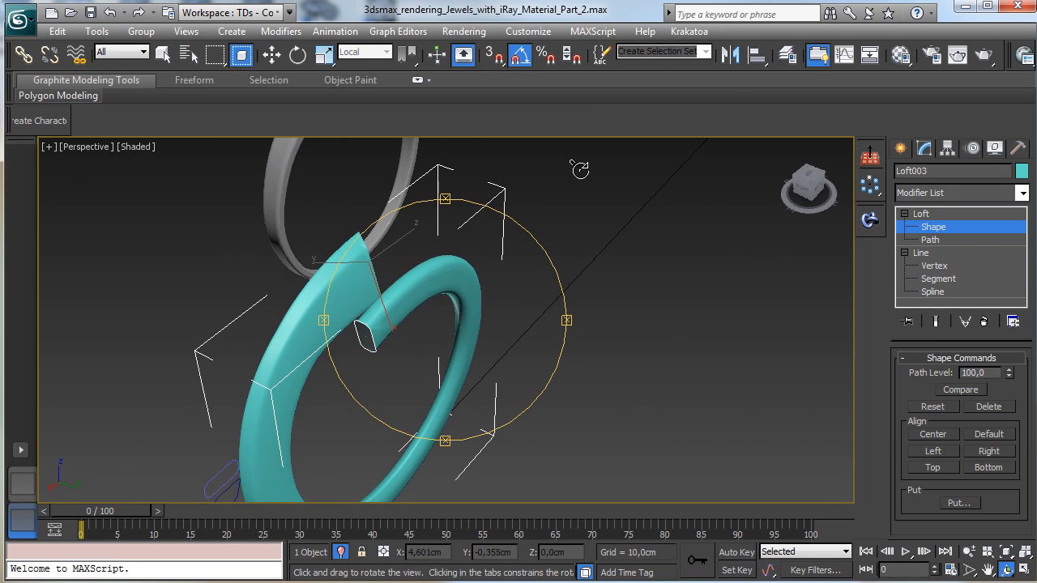
key("e")
left_click(370, 347)
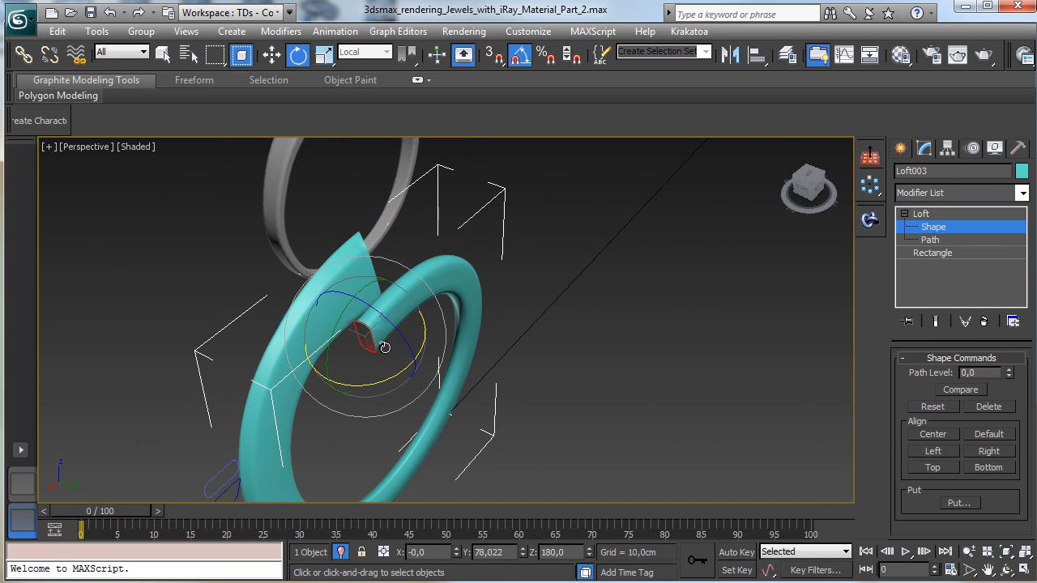
left_click_drag(382, 380, 363, 385)
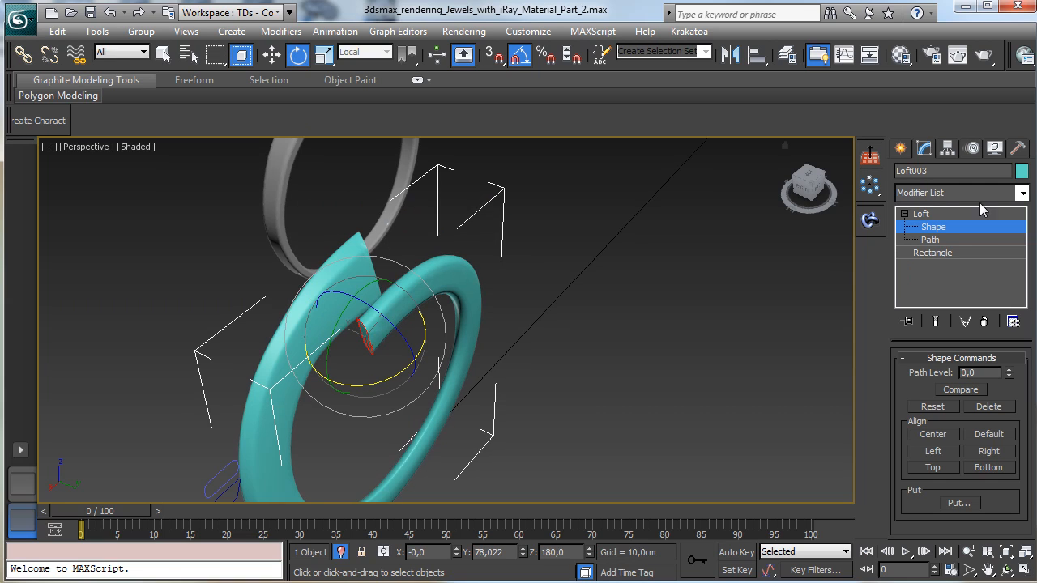
left_click(944, 232)
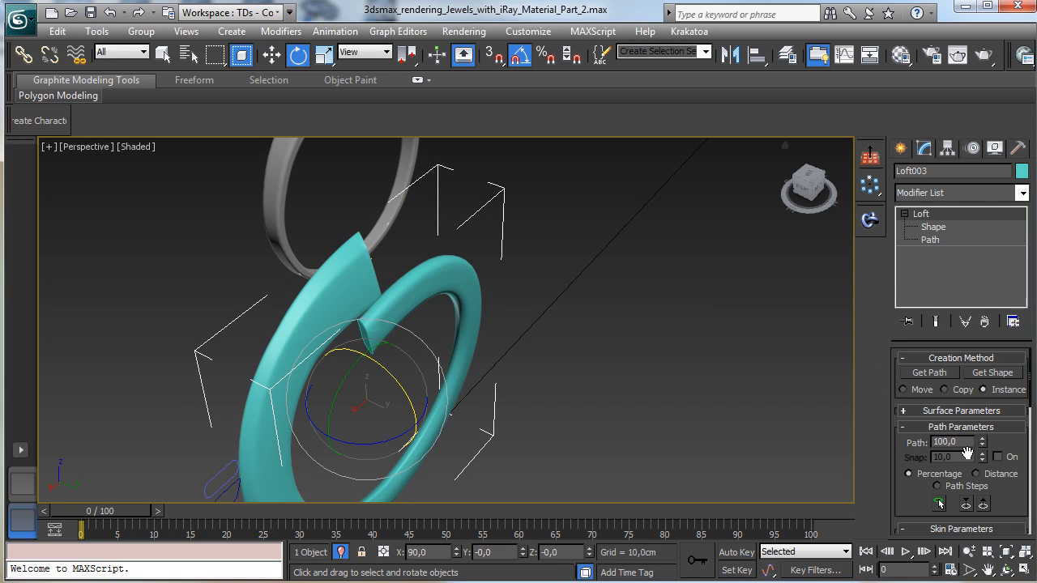
Enable Apply Mapping in the loft's surface parameters
scroll(1010, 495, "down", 2)
left_click(960, 364)
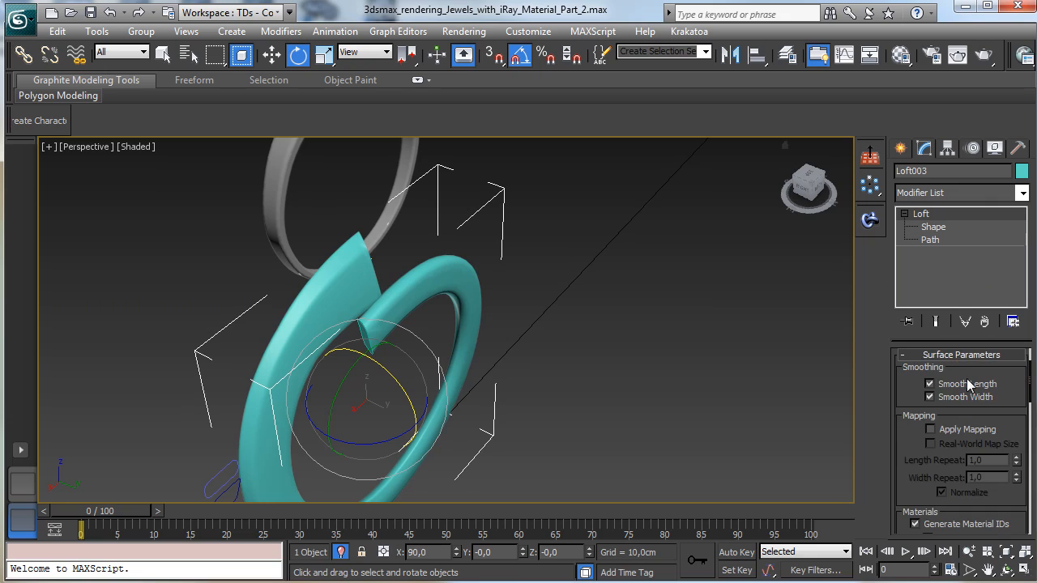
left_click(961, 432)
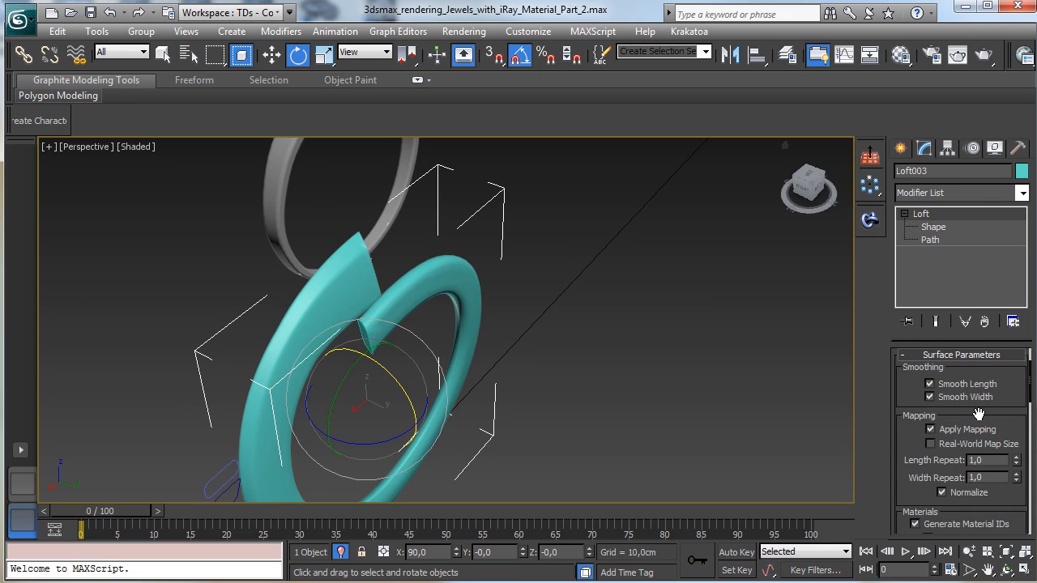
Examine the ring's overlapping arms and the cap of its wider end up close
left_click(1006, 570)
left_click_drag(421, 324, 562, 327)
left_click_drag(572, 389, 574, 324)
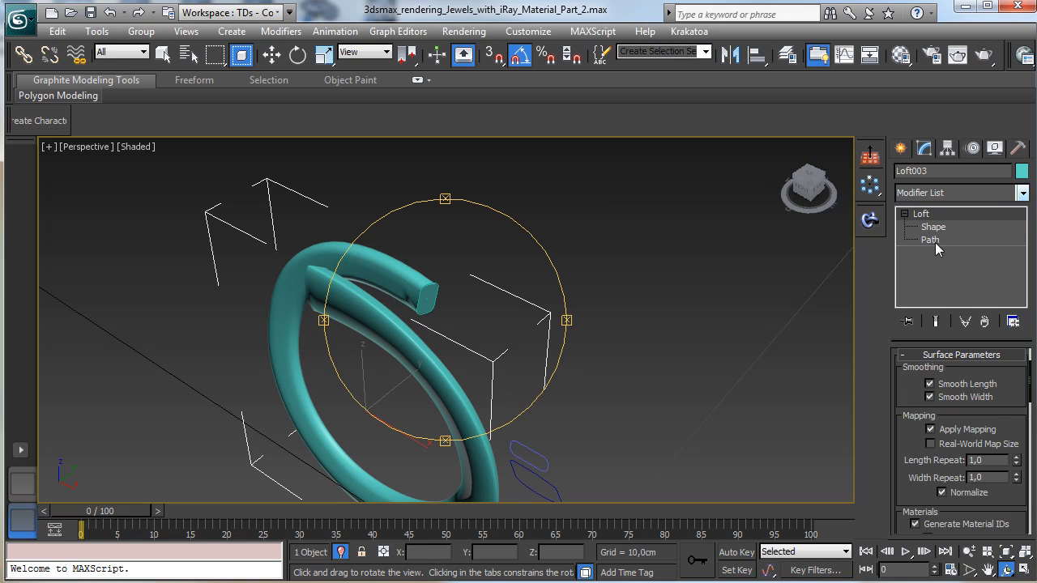
left_click(969, 552)
left_click_drag(729, 405, 507, 132)
left_click(187, 55)
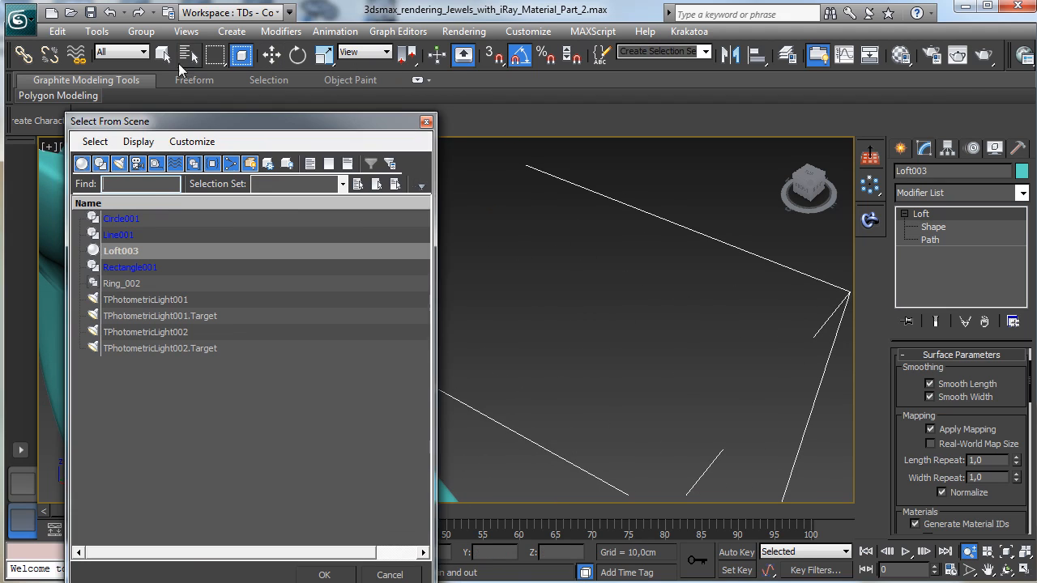
left_click(426, 121)
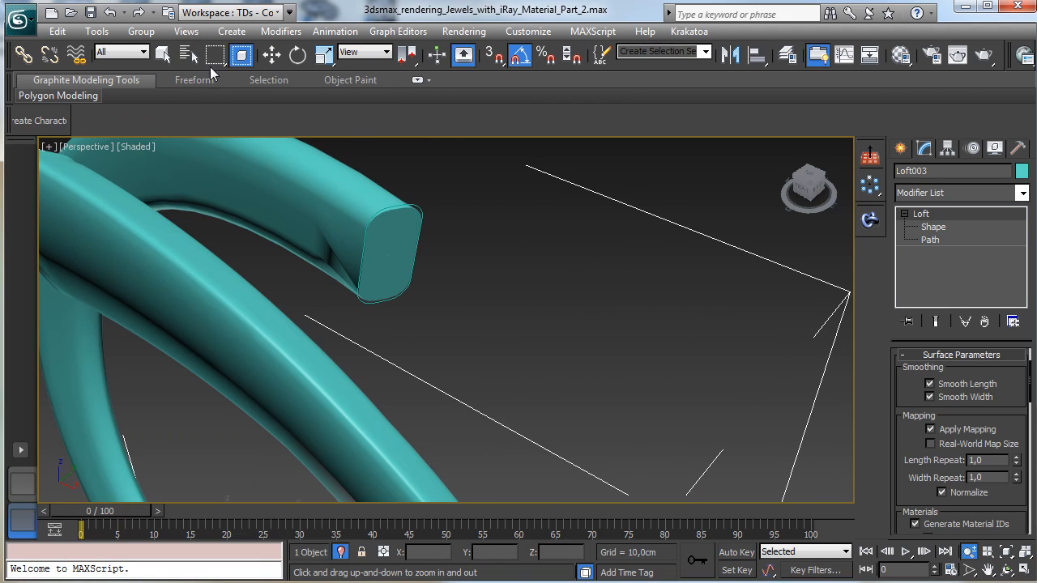
left_click(166, 56)
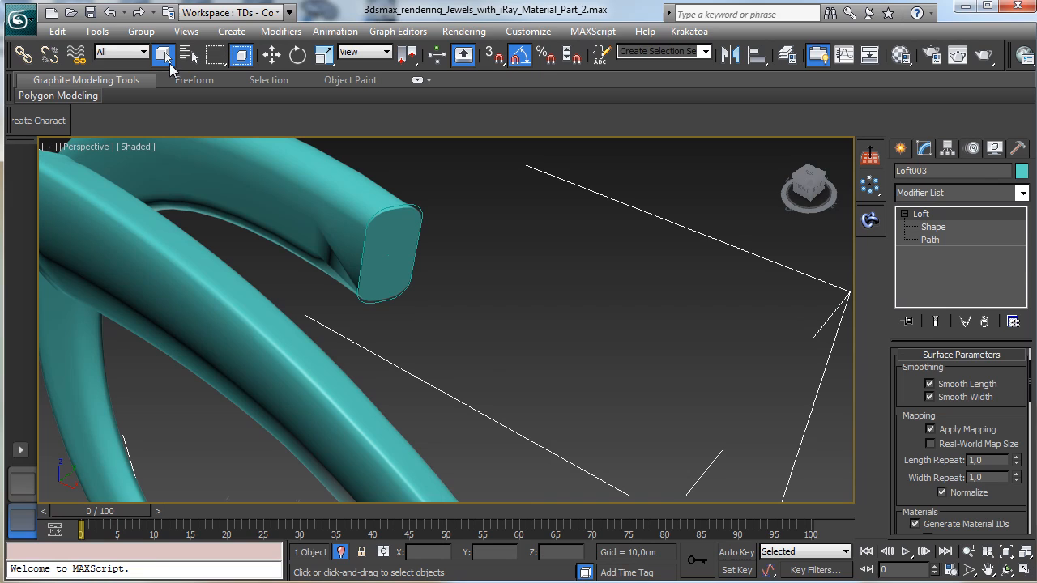
Add an Edit Poly modifier on top of the loft and make it the active stack level
left_click(1022, 193)
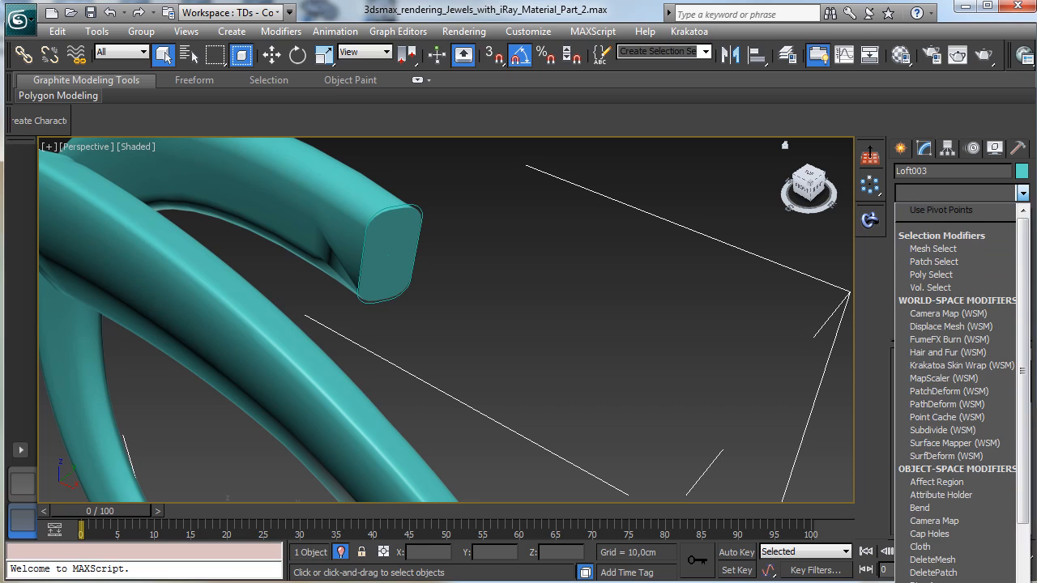
left_click(934, 582)
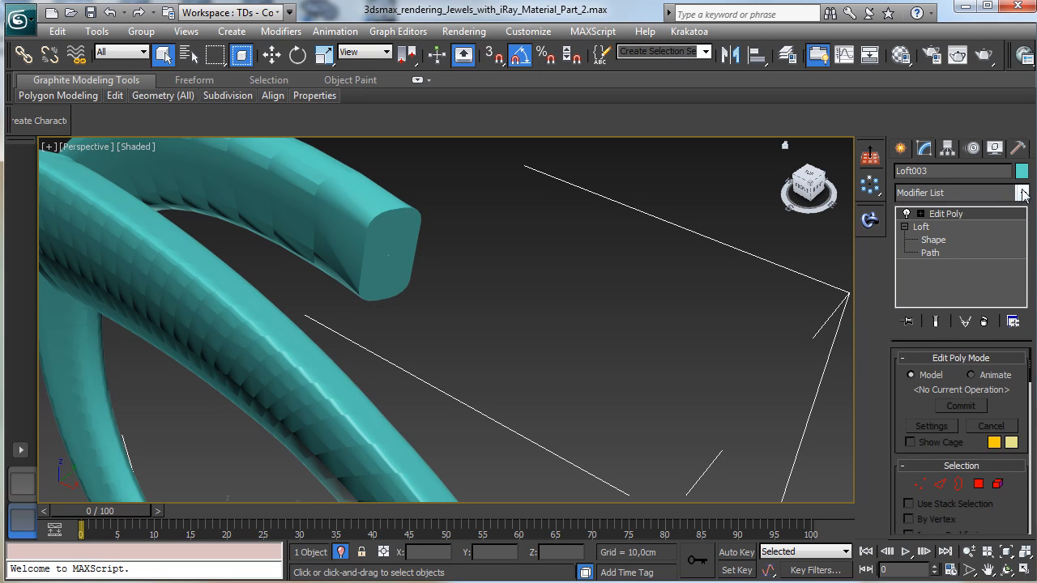
left_click(965, 226)
left_click(1022, 195)
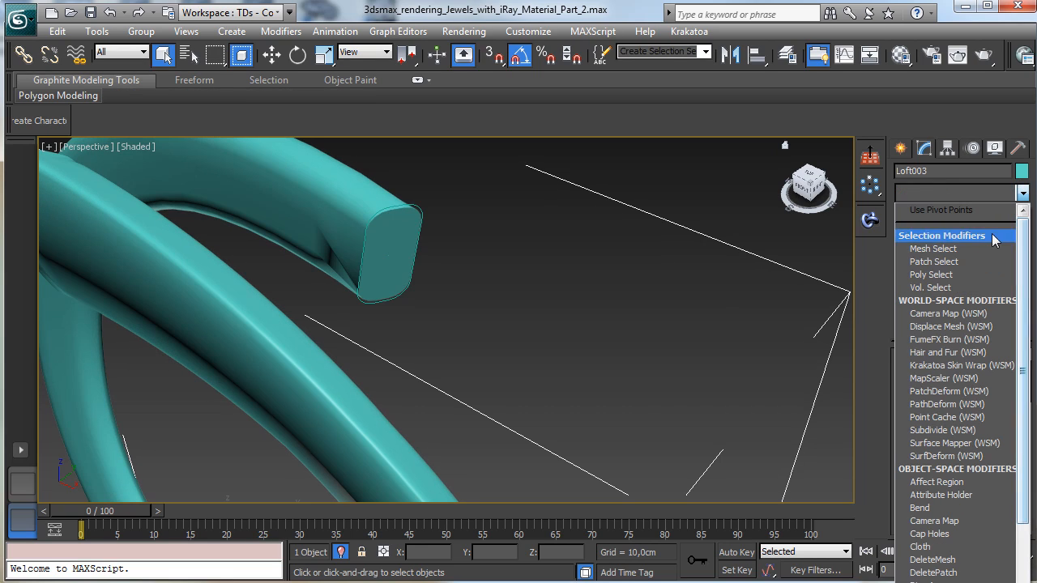
left_click(979, 209)
left_click(980, 214)
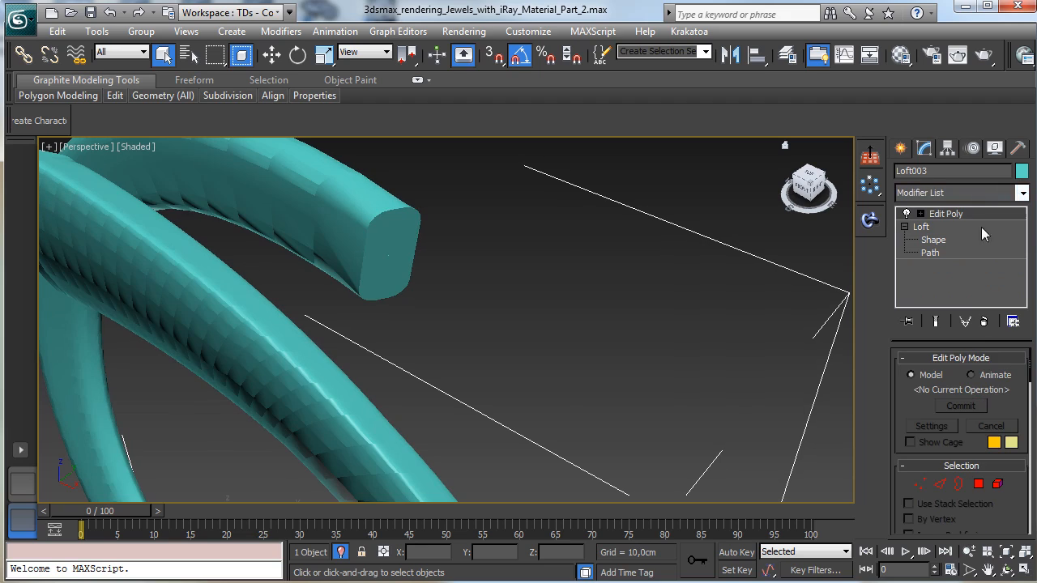
Select the edge loop around the narrow end's cap and chamfer it by 0.021 cm with 5 segments
left_click(941, 485)
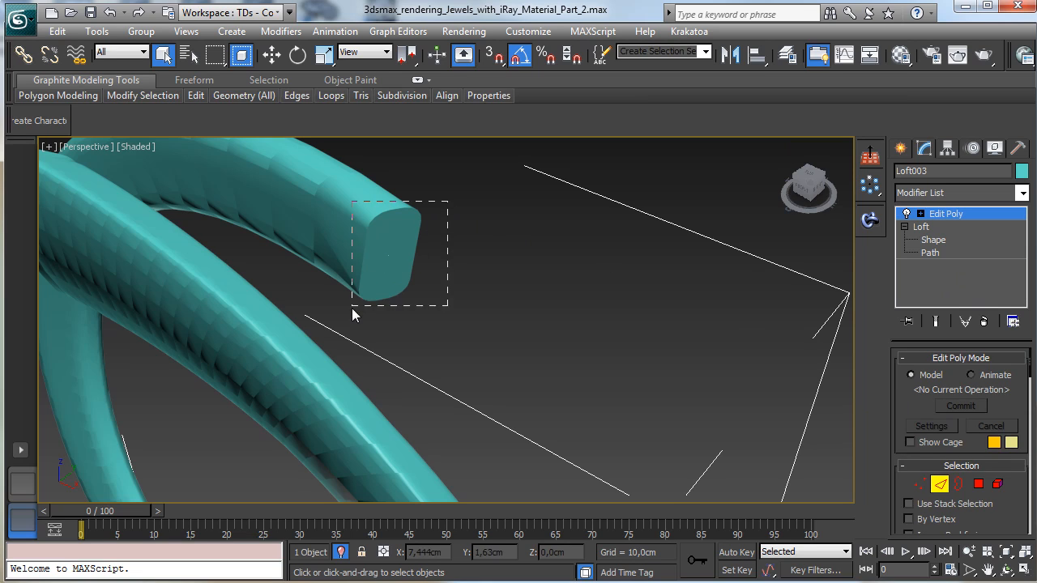
left_click_drag(353, 312, 354, 311)
scroll(1008, 409, "down", 6)
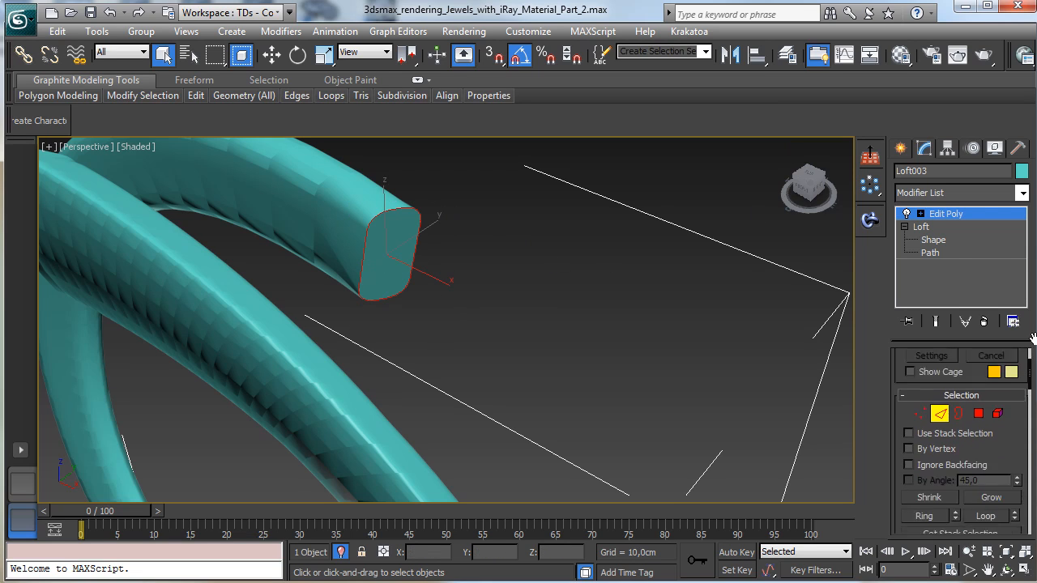
scroll(950, 382, "down", 3)
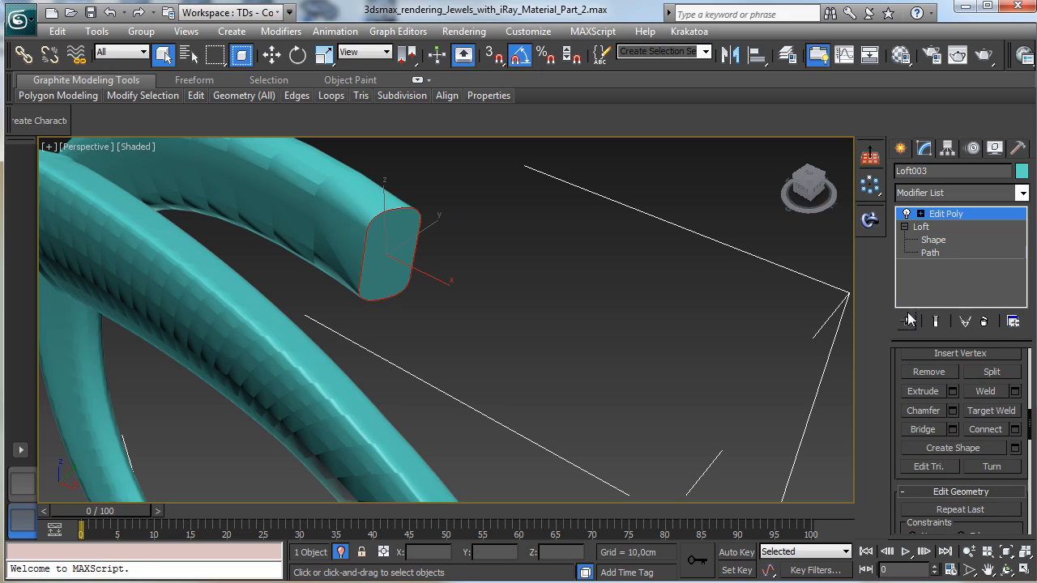
left_click(953, 411)
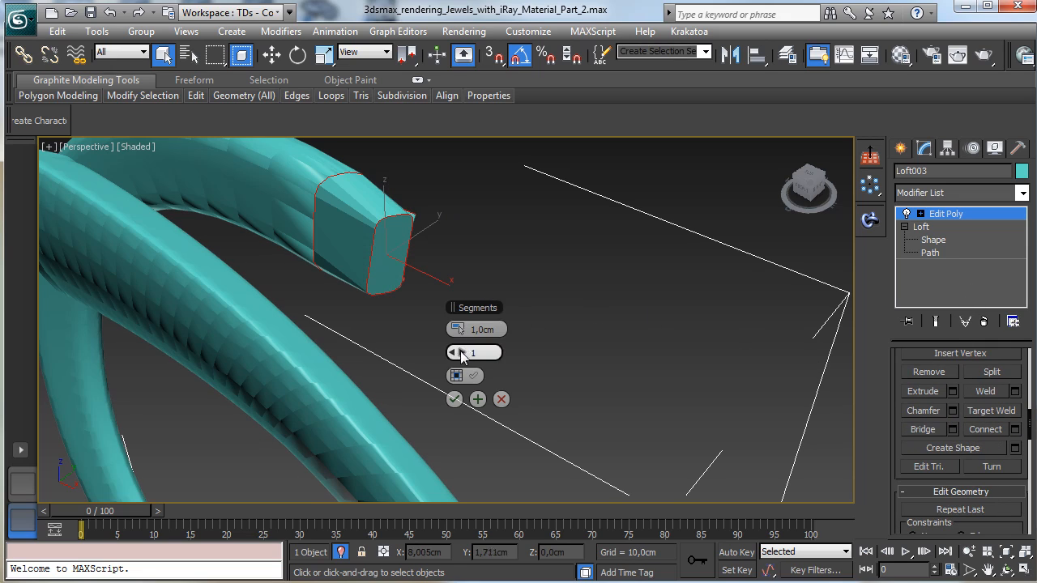
left_click_drag(462, 333, 459, 331)
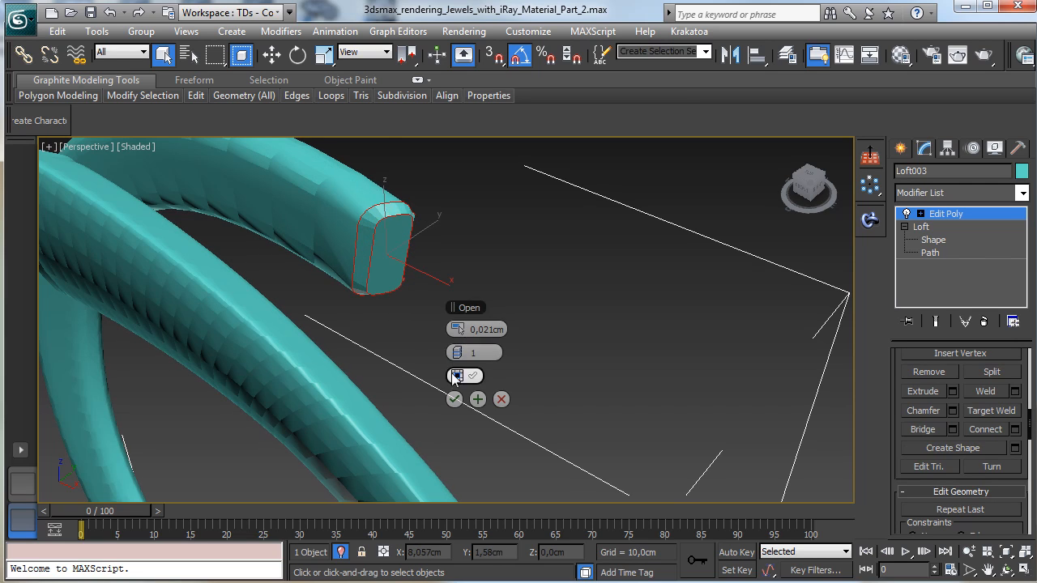
left_click(463, 354)
left_click(462, 355)
left_click(461, 355)
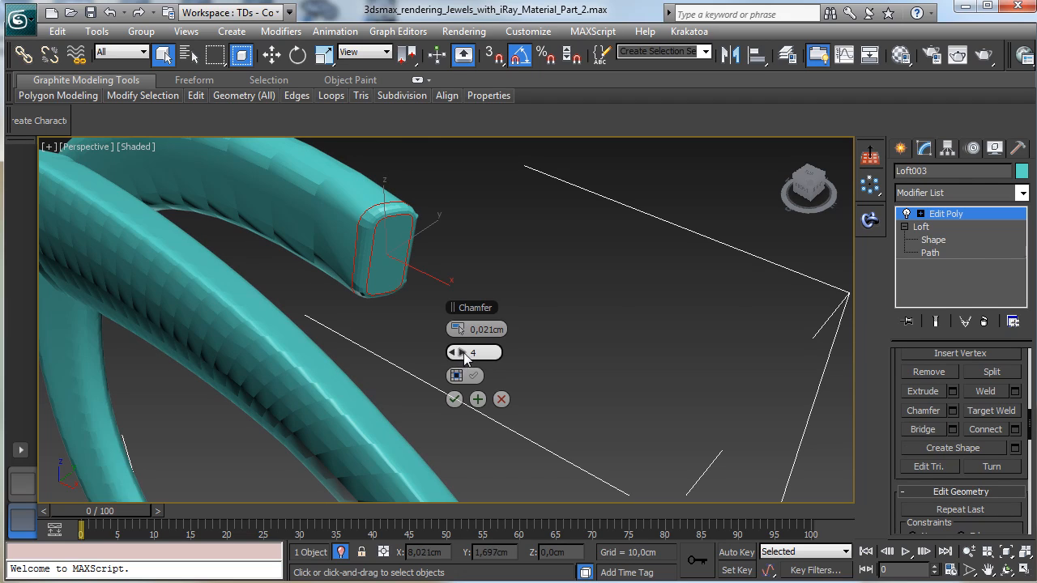
left_click(455, 399)
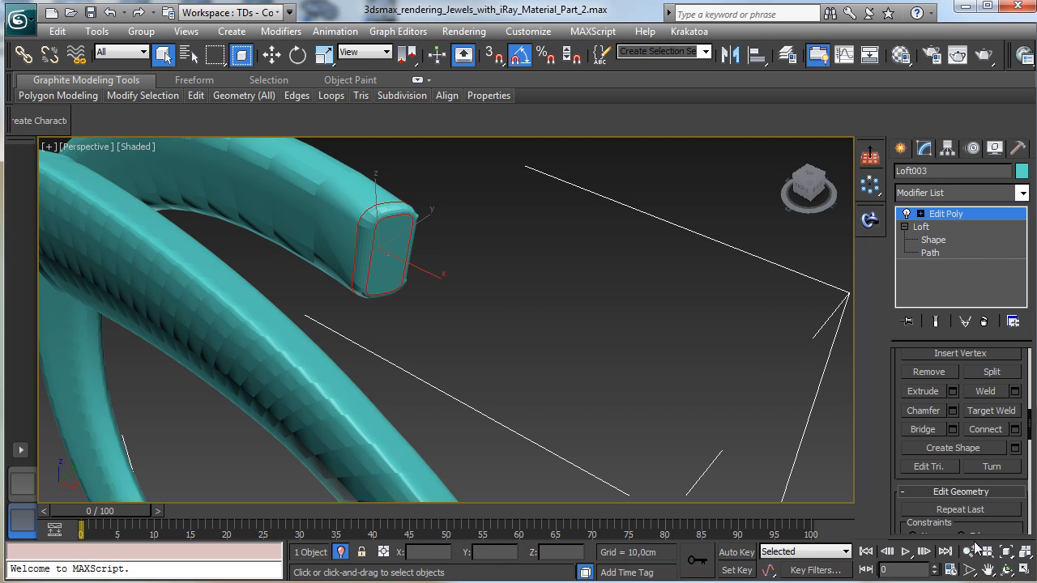
Try to select the edges of the wider end's cap in the Top and Perspective views
left_click(991, 572)
left_click_drag(262, 354, 785, 430)
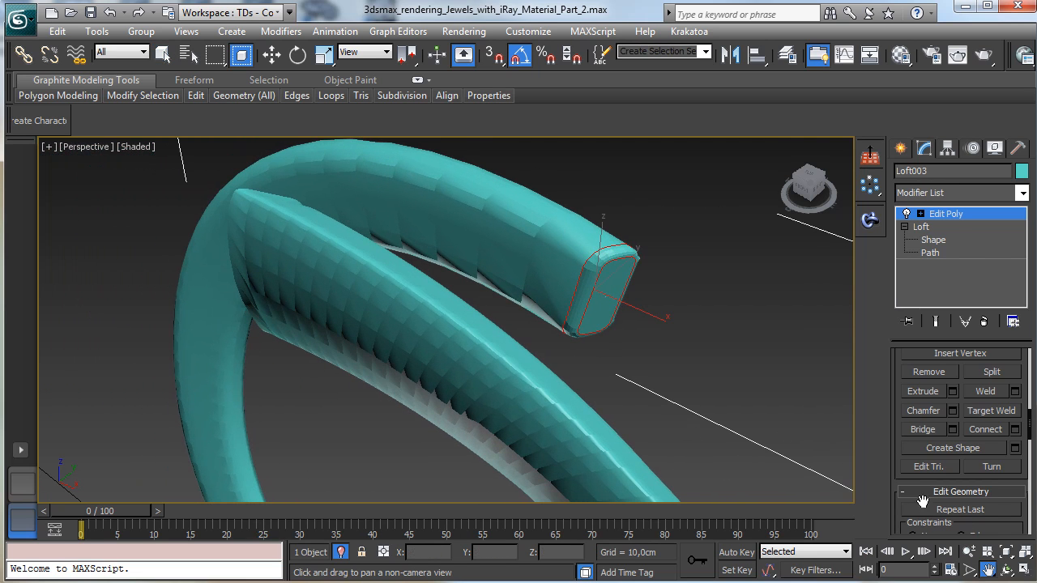
left_click(1008, 571)
left_click_drag(597, 370, 567, 304)
left_click(162, 54)
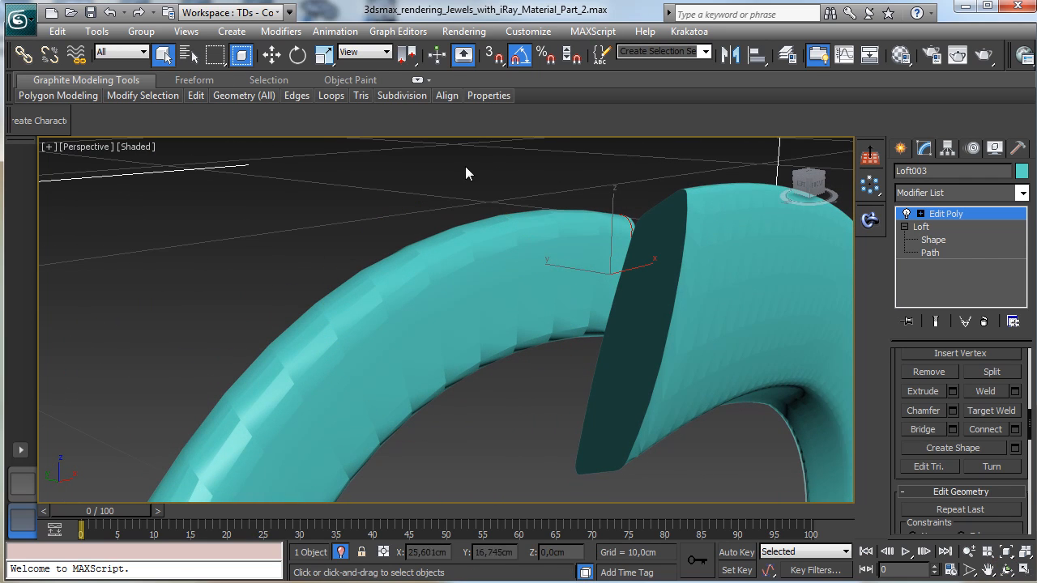
left_click(1026, 572)
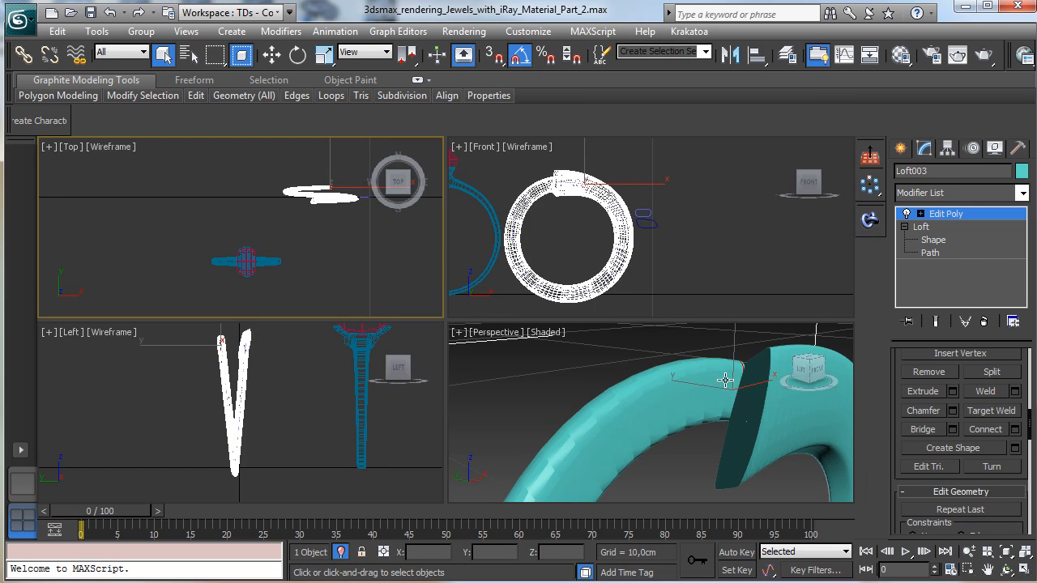
right_click(319, 241)
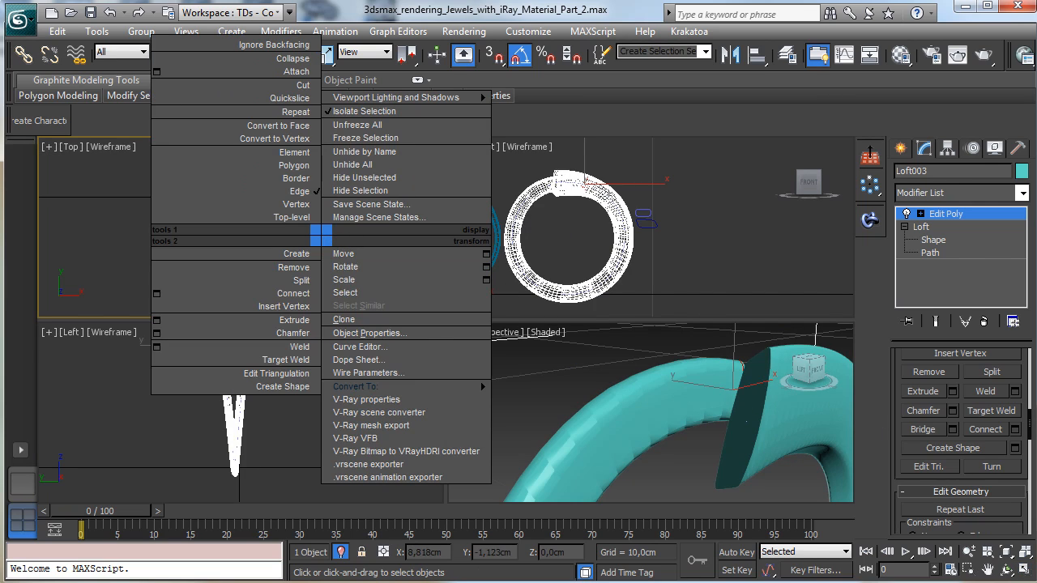
left_click(970, 570)
left_click_drag(293, 183, 332, 230)
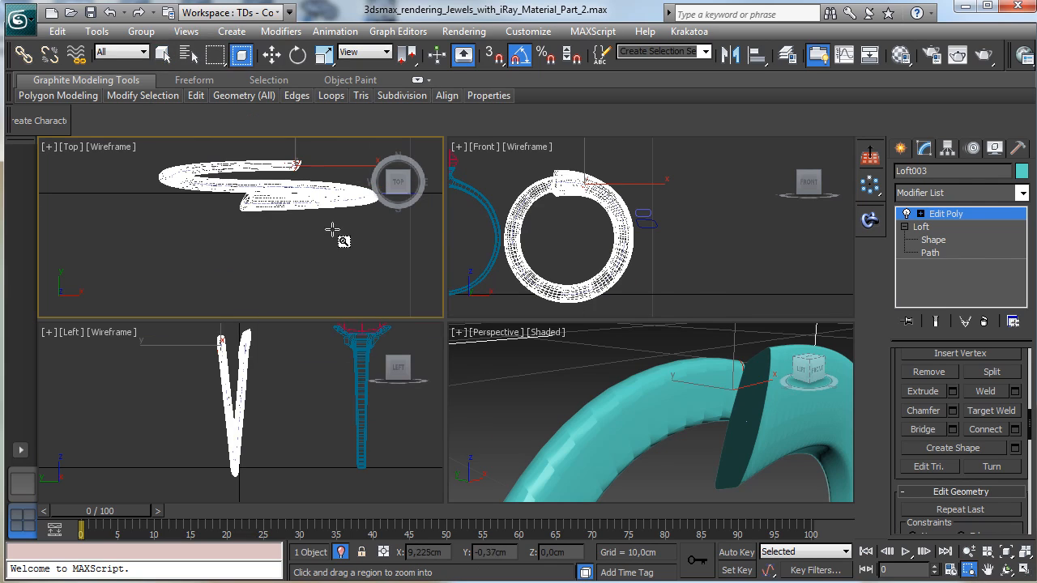
left_click_drag(226, 176, 297, 288)
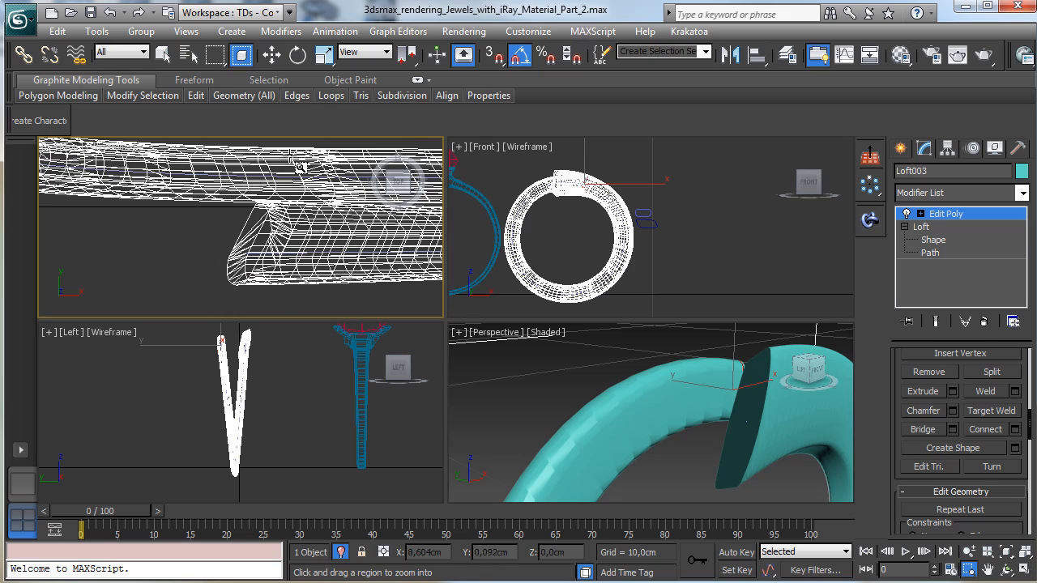
left_click(163, 54)
left_click(244, 219)
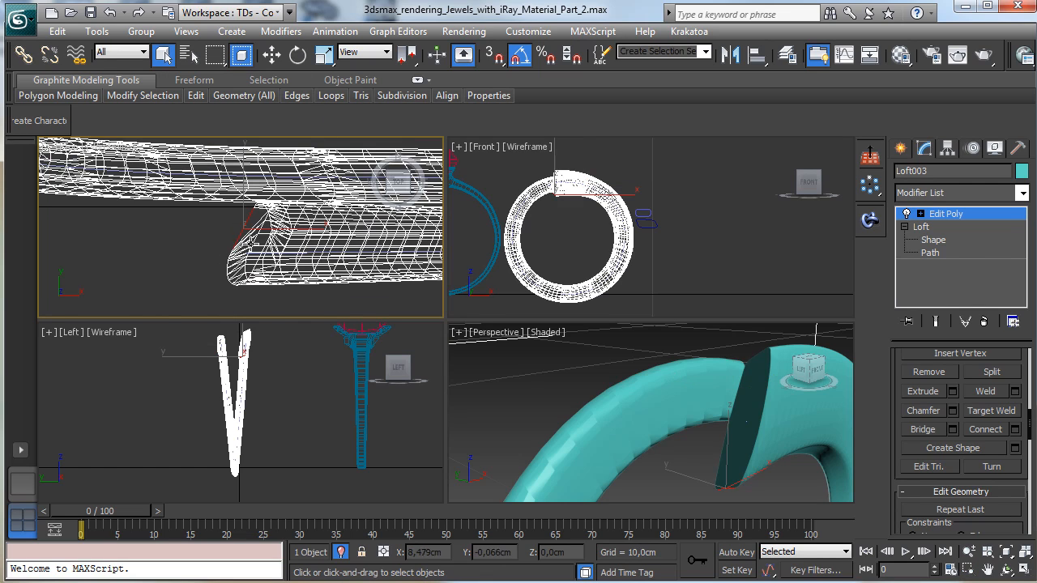
left_click(759, 432)
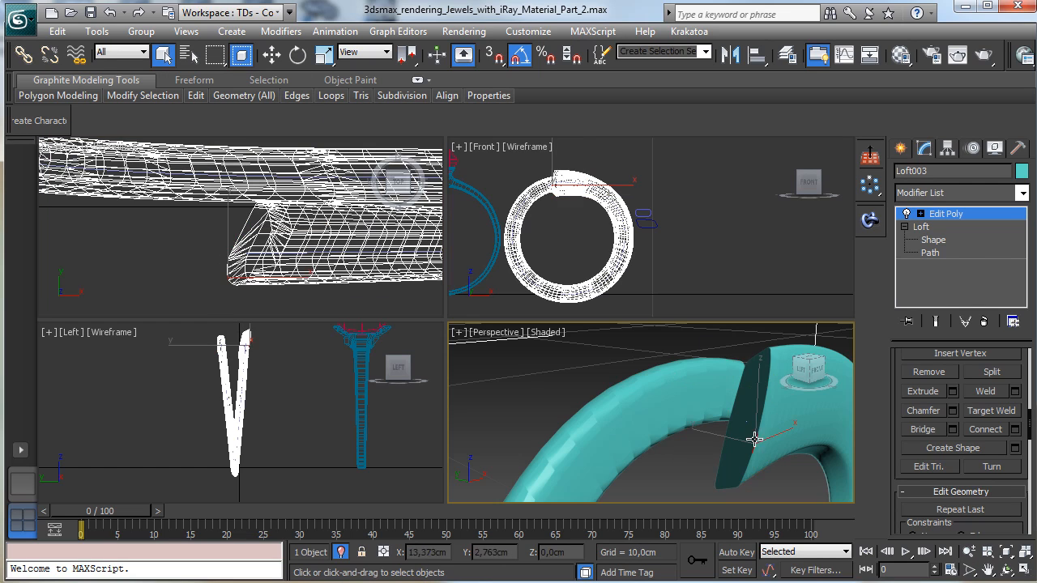
Set the selection region to Fence and select the edges around the wider end's cap in the Perspective view
left_click(1006, 570)
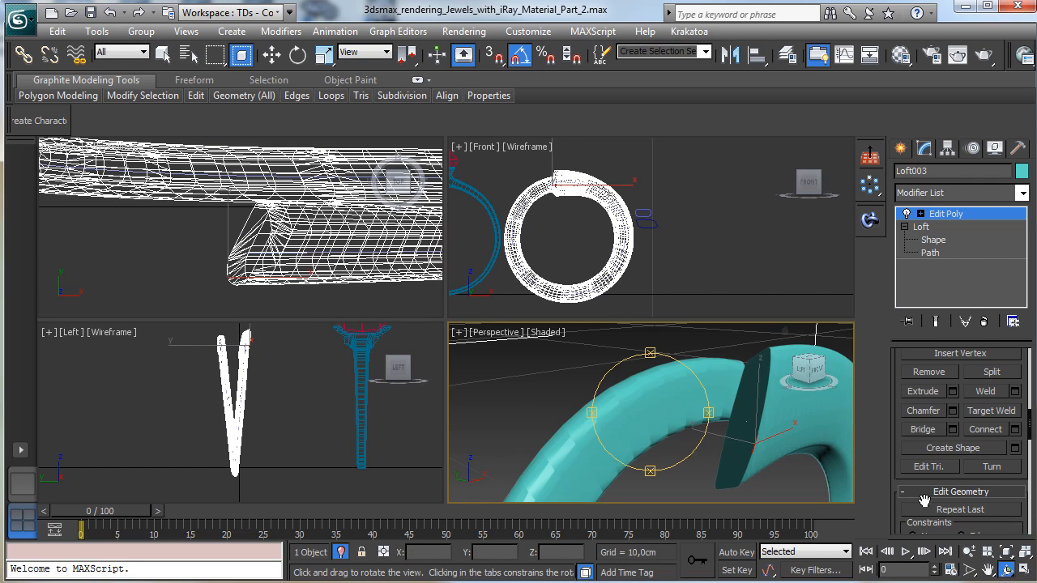
left_click_drag(638, 407, 365, 287)
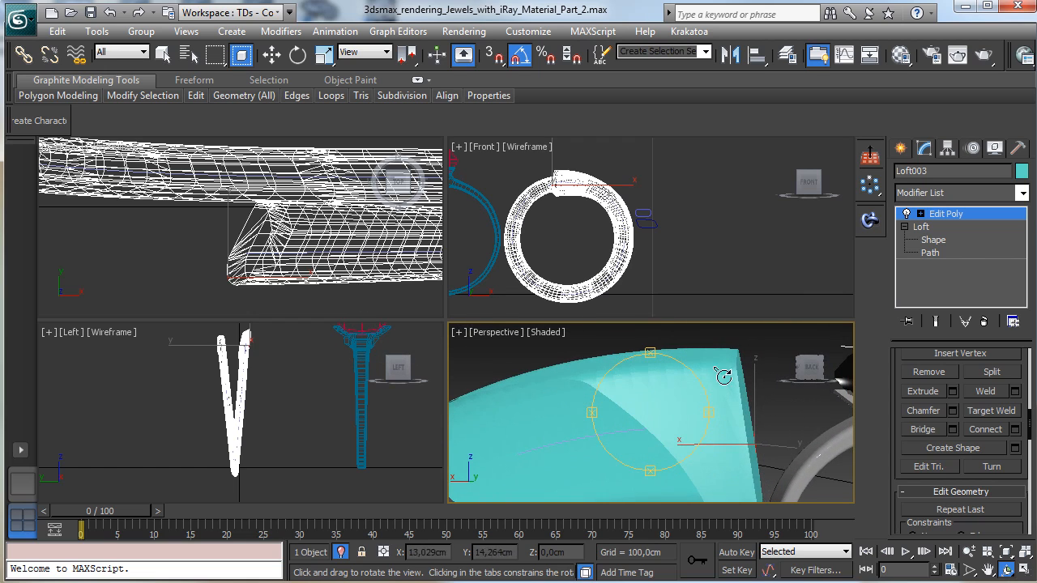
left_click(968, 552)
left_click_drag(782, 479, 663, 471)
left_click(1006, 570)
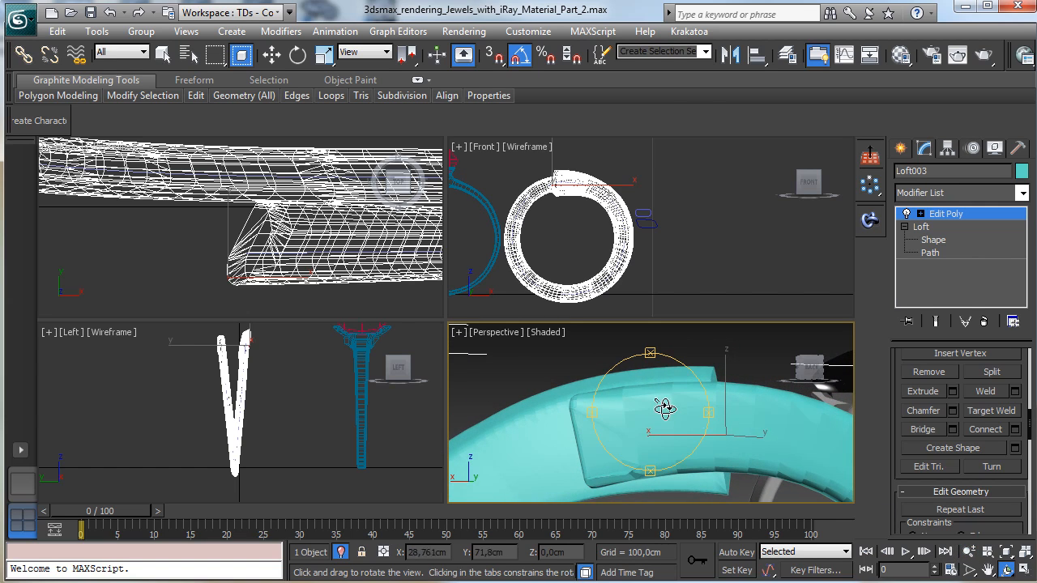
left_click_drag(665, 407, 692, 308)
left_click(989, 570)
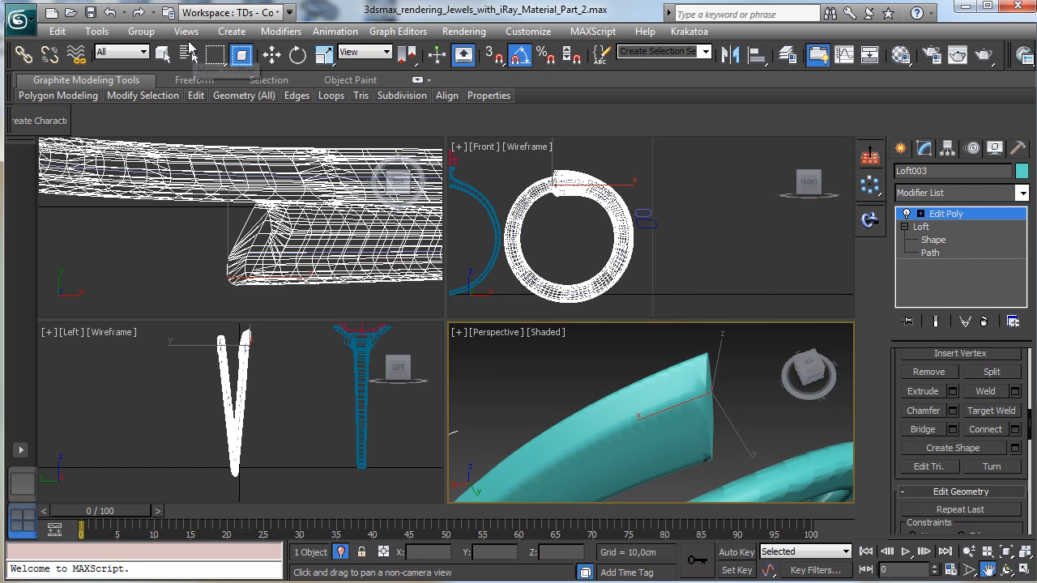
left_click_drag(215, 54, 215, 130)
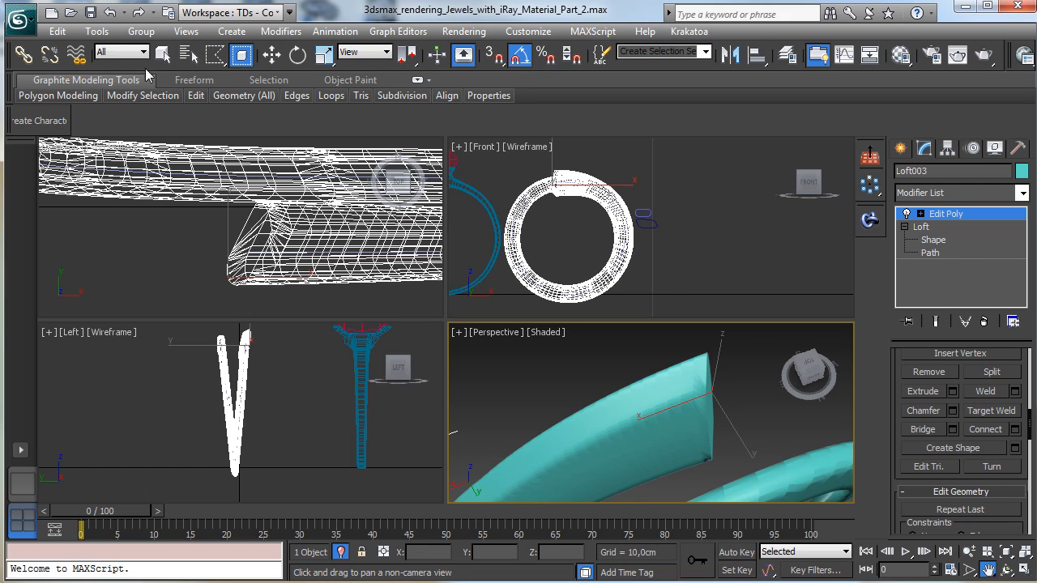
left_click(163, 54)
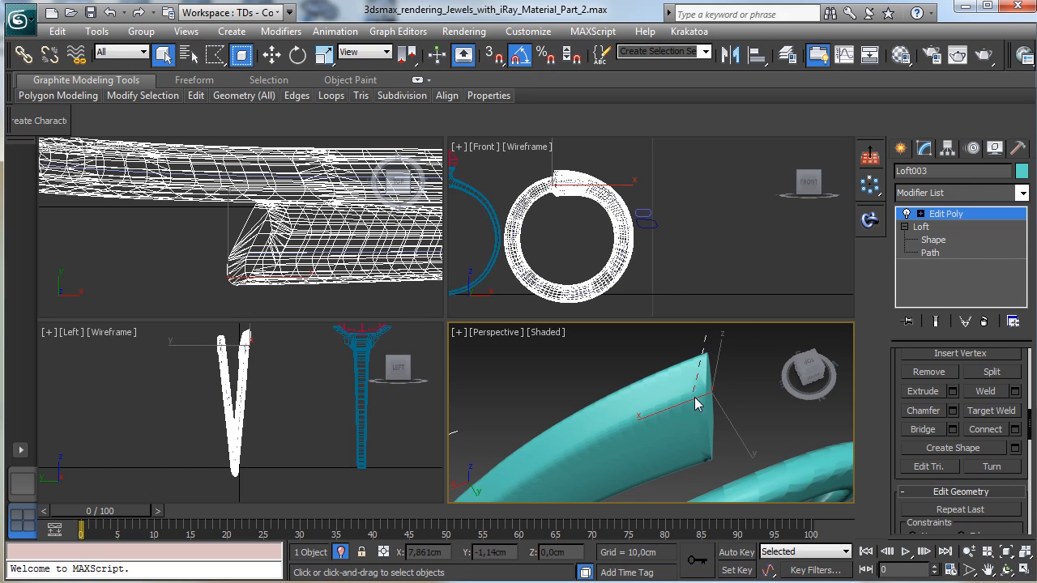
left_click(711, 341)
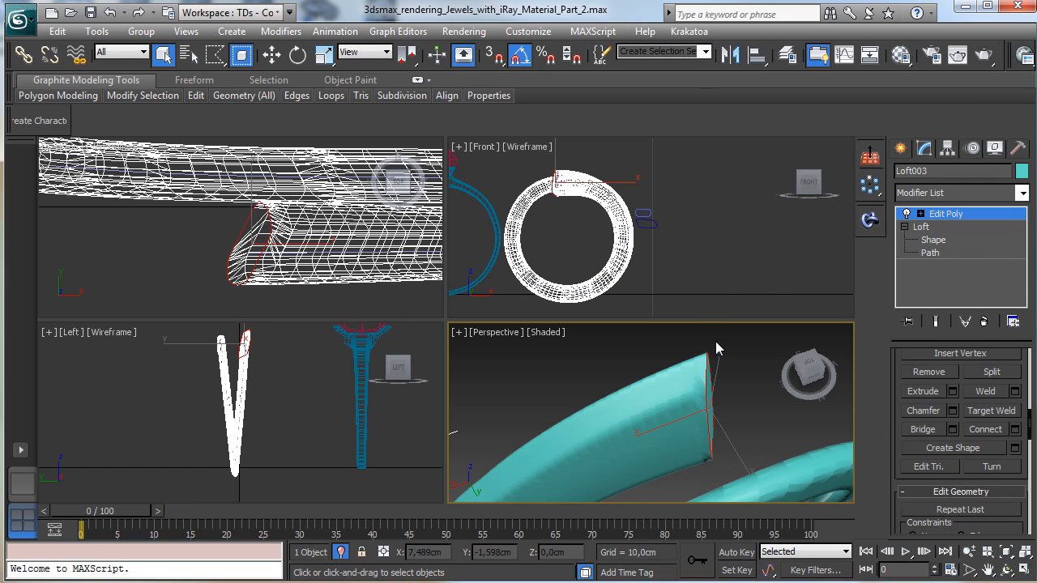
Try to chamfer the wider end's cap edges with 5 segments at amounts up to 0.041 cm, and discard the chamfer
left_click(1024, 571)
scroll(977, 519, "down", 5)
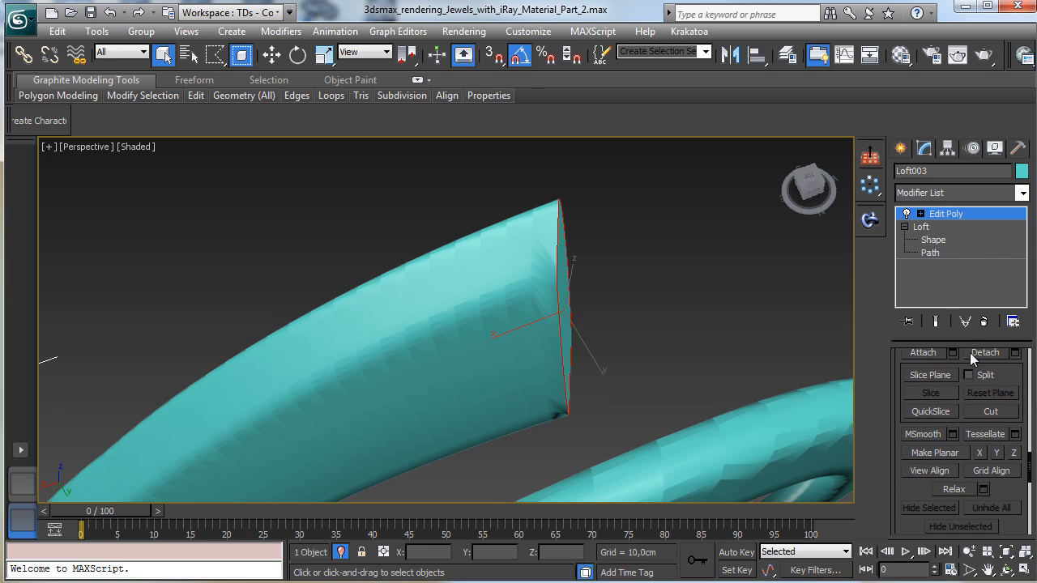
left_click_drag(1013, 367, 998, 522)
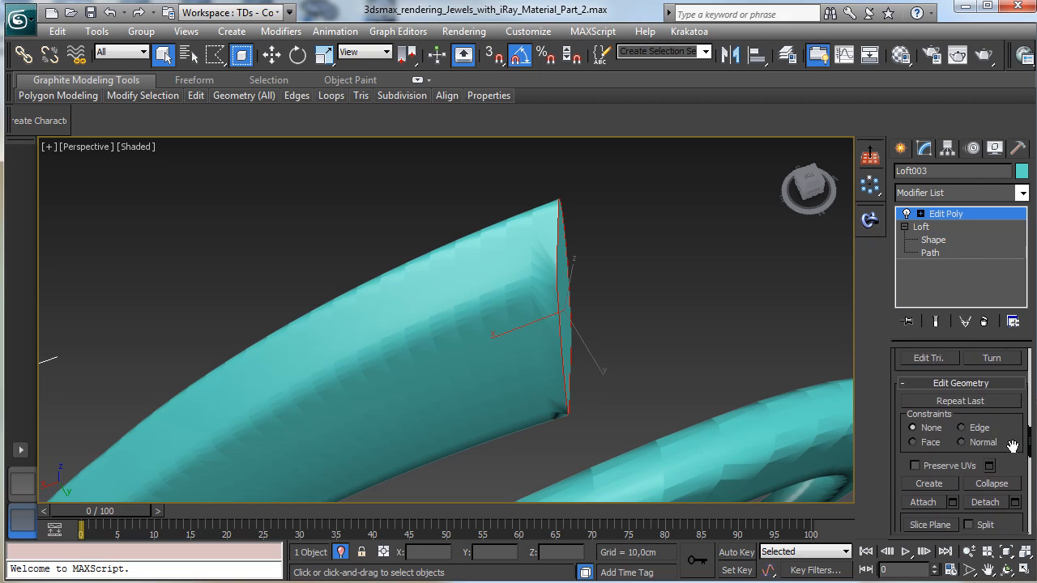
scroll(1012, 440, "down", 5)
left_click(920, 214)
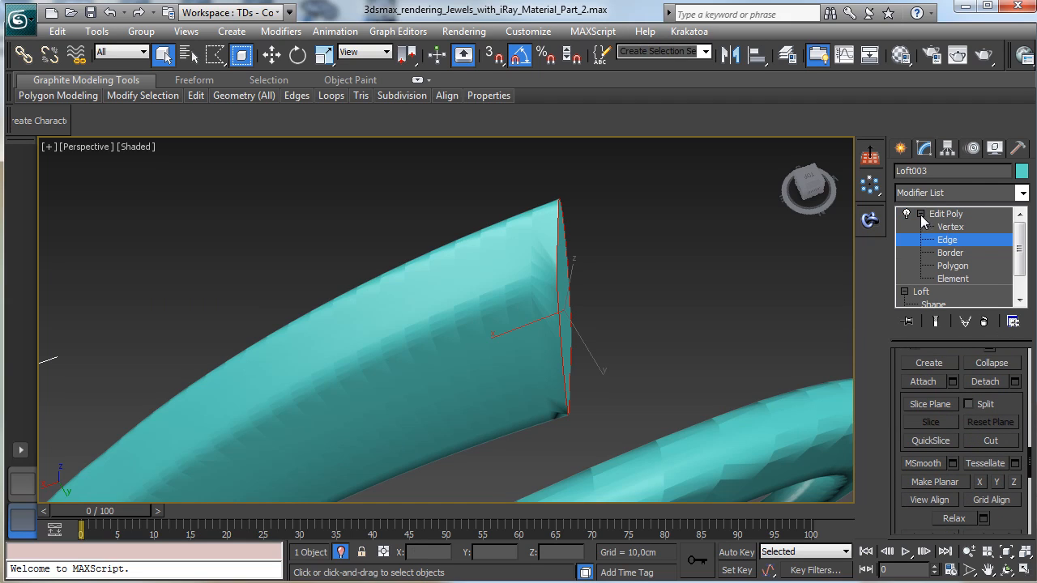
scroll(981, 449, "up", 2)
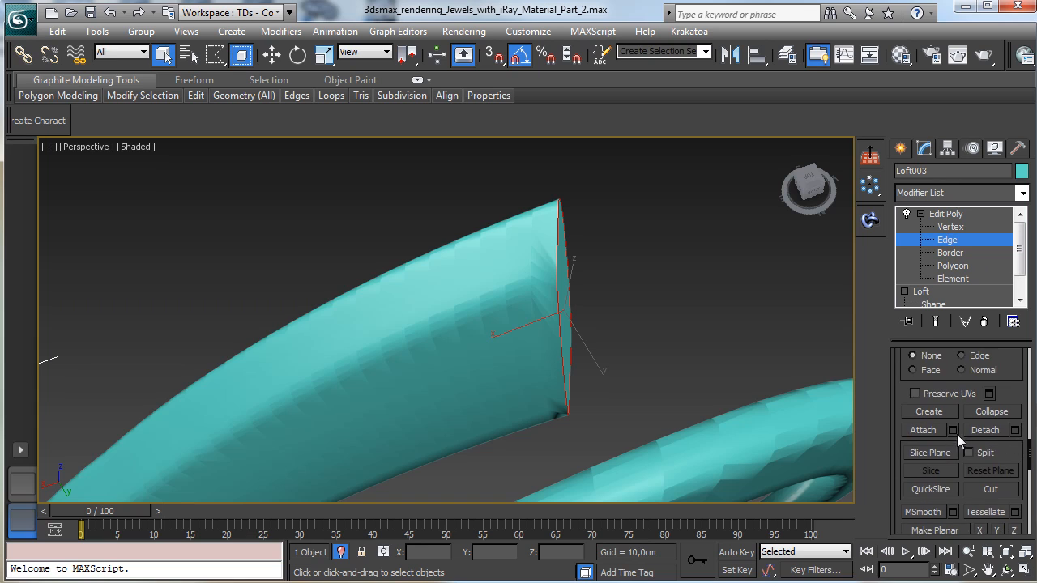
left_click_drag(1013, 450, 1014, 582)
left_click(953, 418)
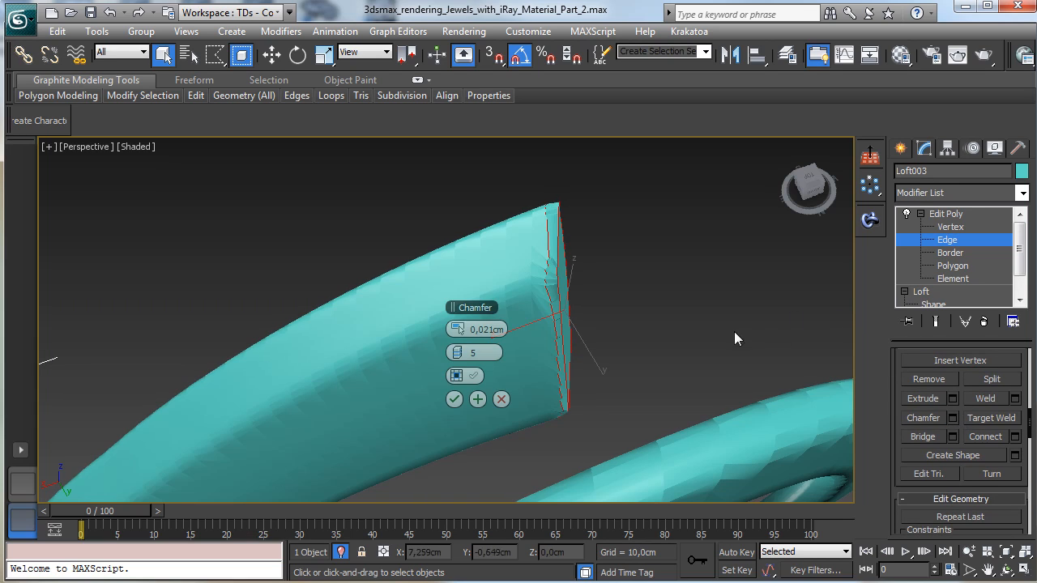
left_click(460, 329)
left_click(460, 329)
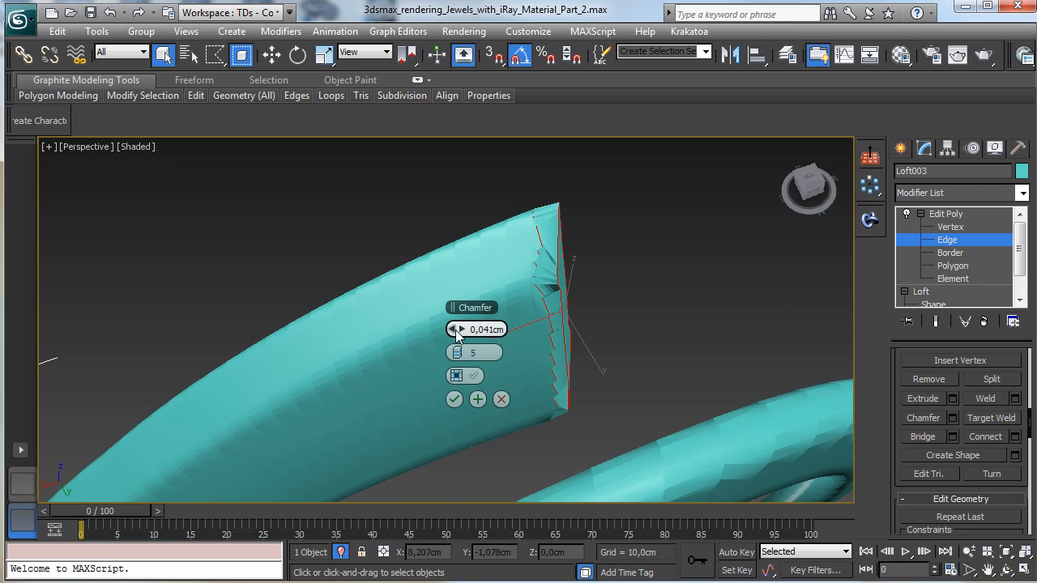
mouse_move(444, 328)
left_mouse_down()
mouse_move(458, 329)
mouse_move(445, 325)
left_mouse_up()
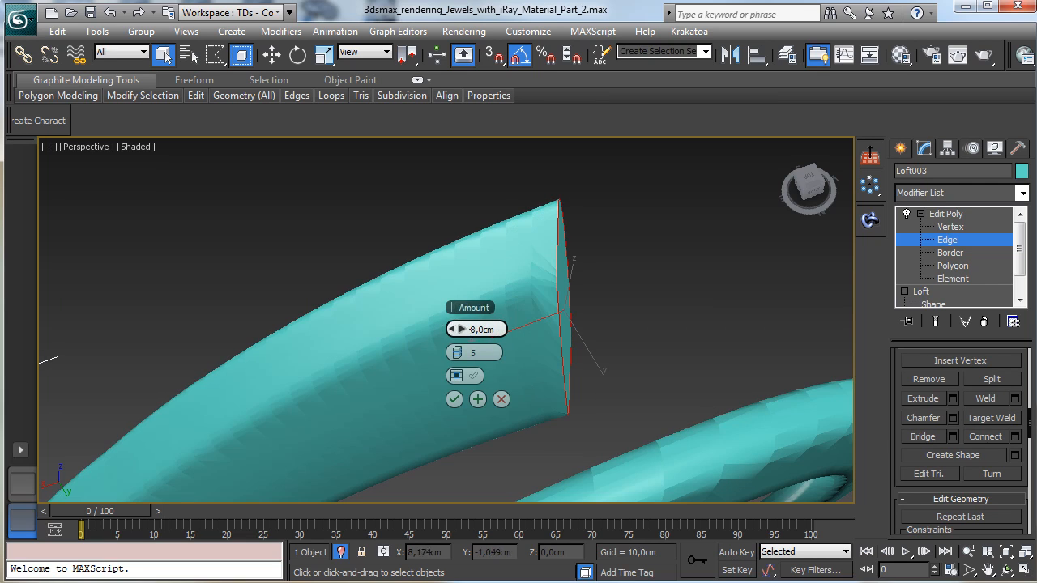
left_click(502, 400)
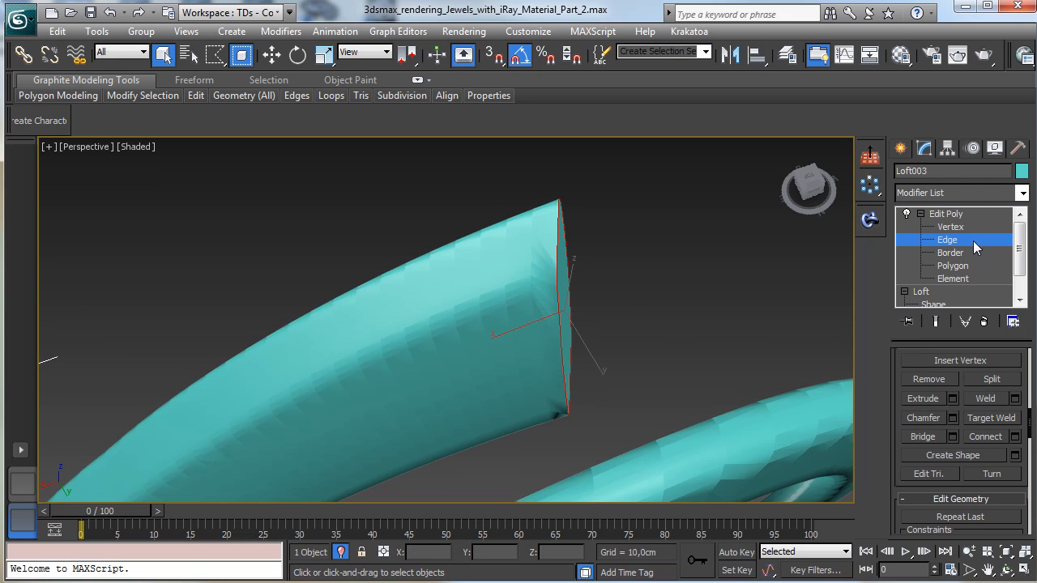
Leave edge editing and add a Smooth modifier above the ring's Edit Poly
left_click(972, 239)
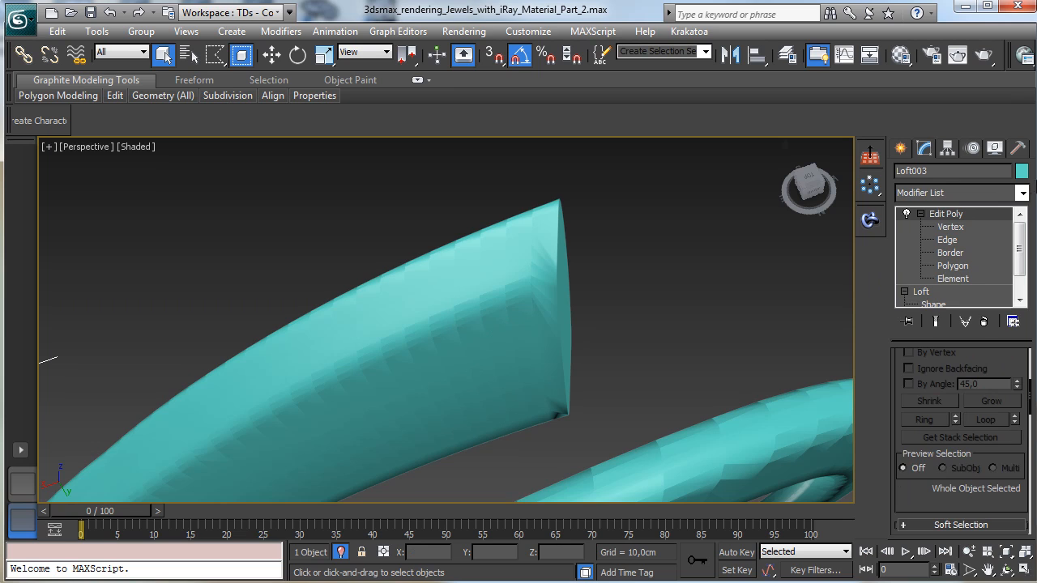
left_click(1024, 192)
scroll(956, 389, "down", 15)
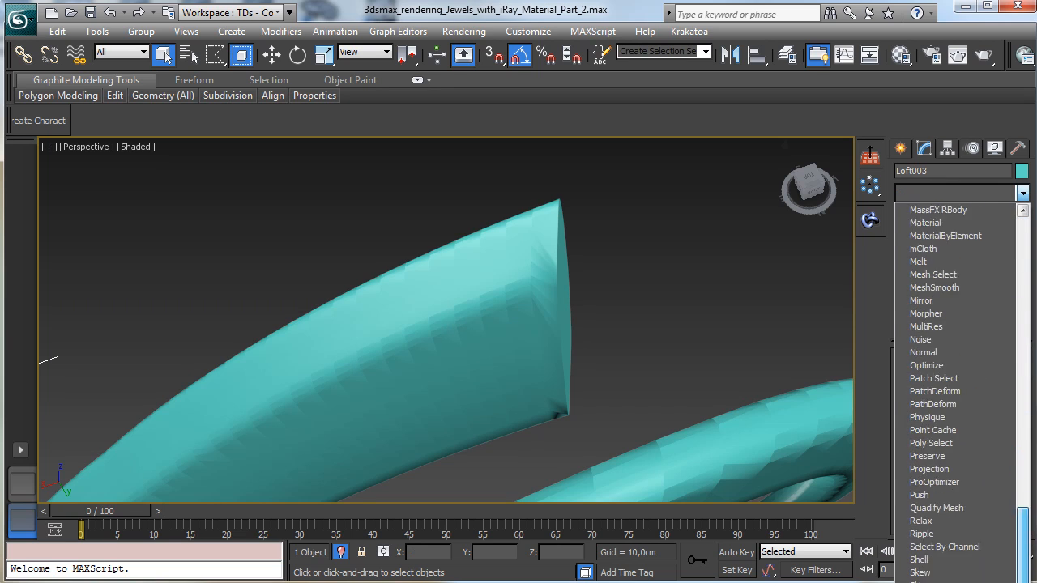
scroll(956, 389, "down", 2)
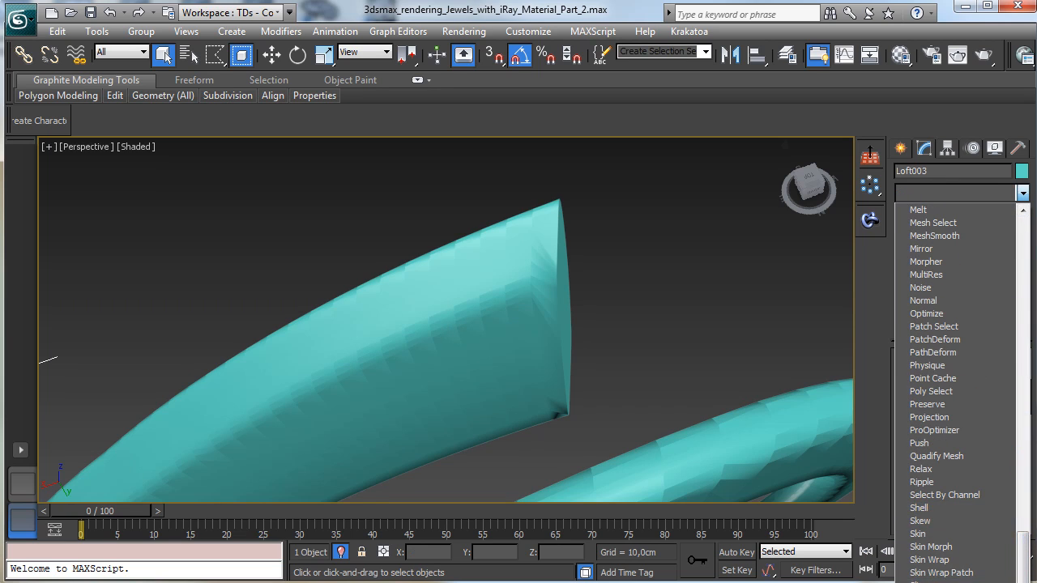
scroll(932, 435, "down", 6)
left_click(932, 435)
left_click(928, 384)
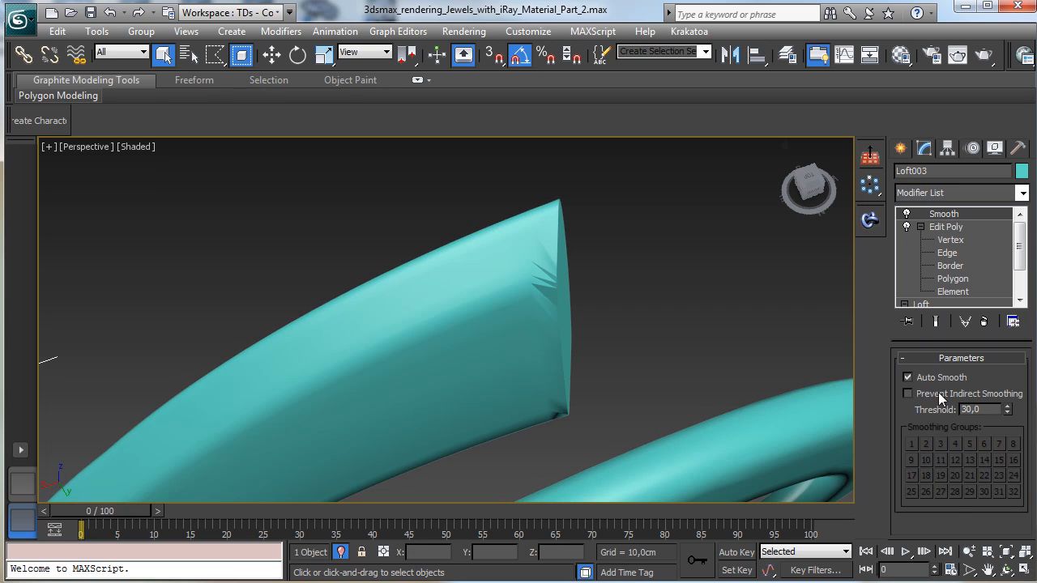
left_click(975, 553)
left_click_drag(644, 337, 650, 548)
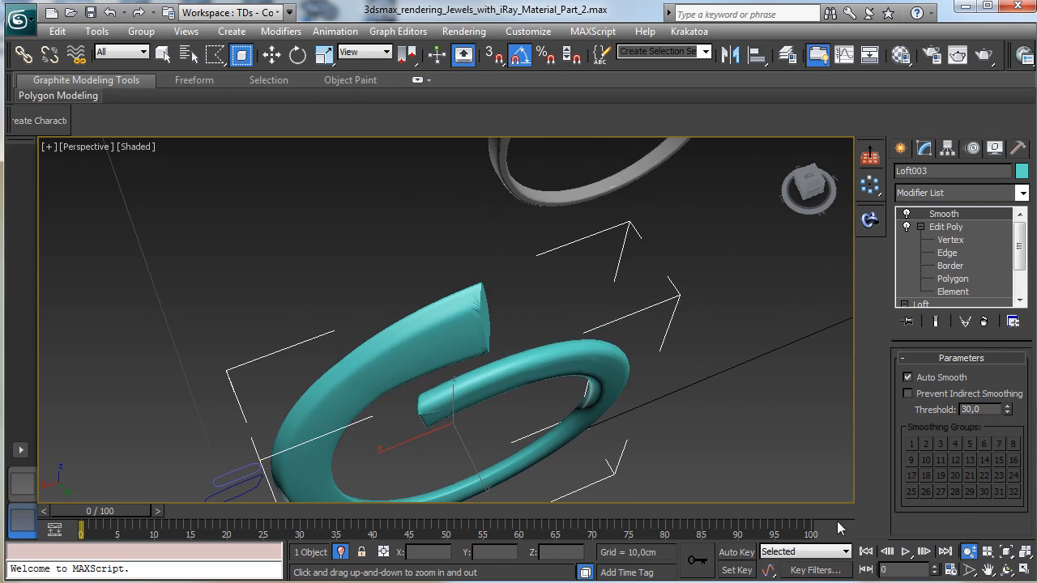
Create a capsule of about 0.12 cm radius and -1.176 cm height beside the ring in the Front view
left_click(1007, 570)
left_click_drag(465, 351, 596, 304)
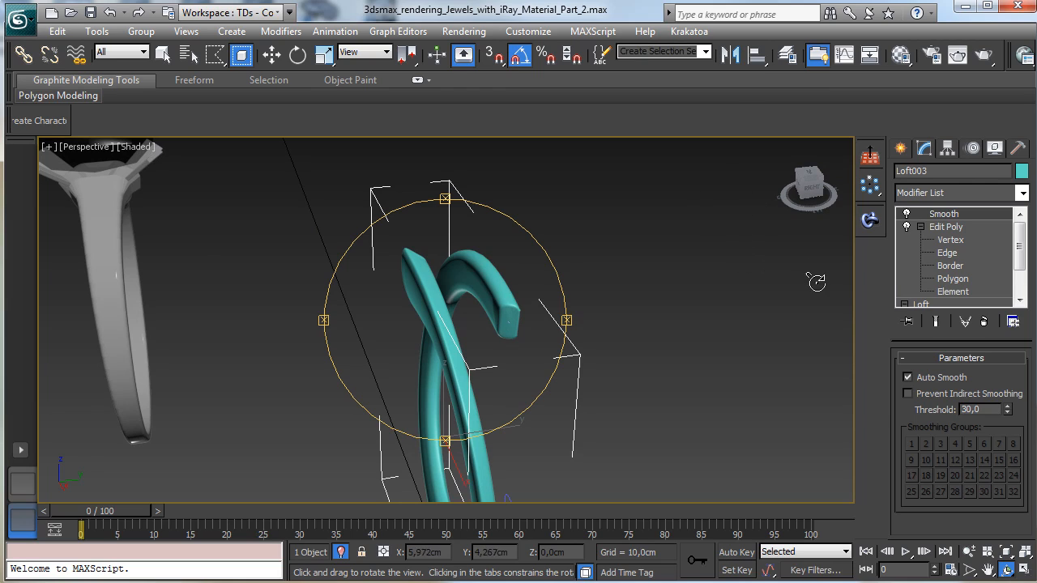
left_click(1025, 570)
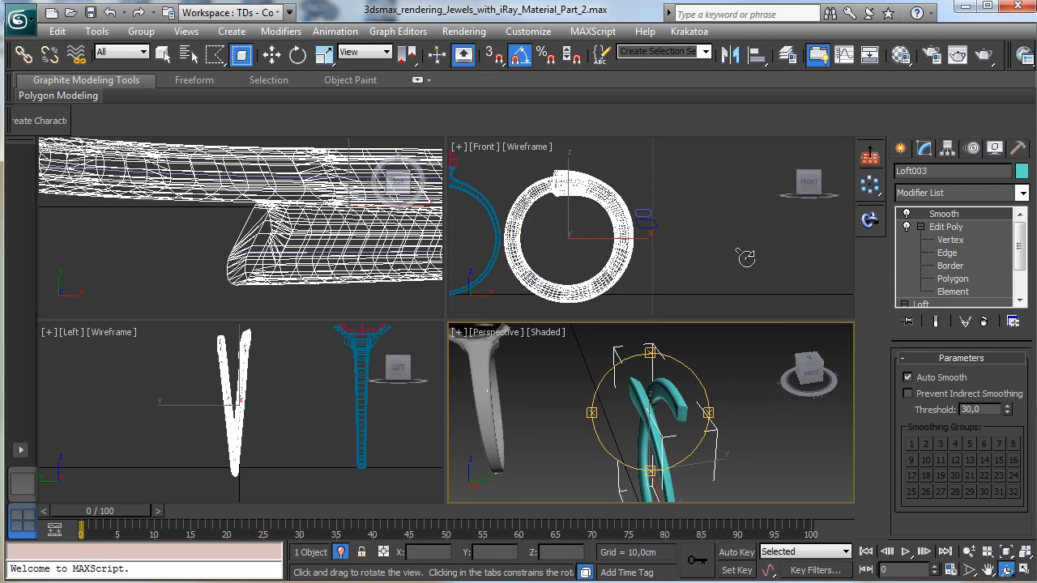
right_click(766, 283)
left_click(900, 149)
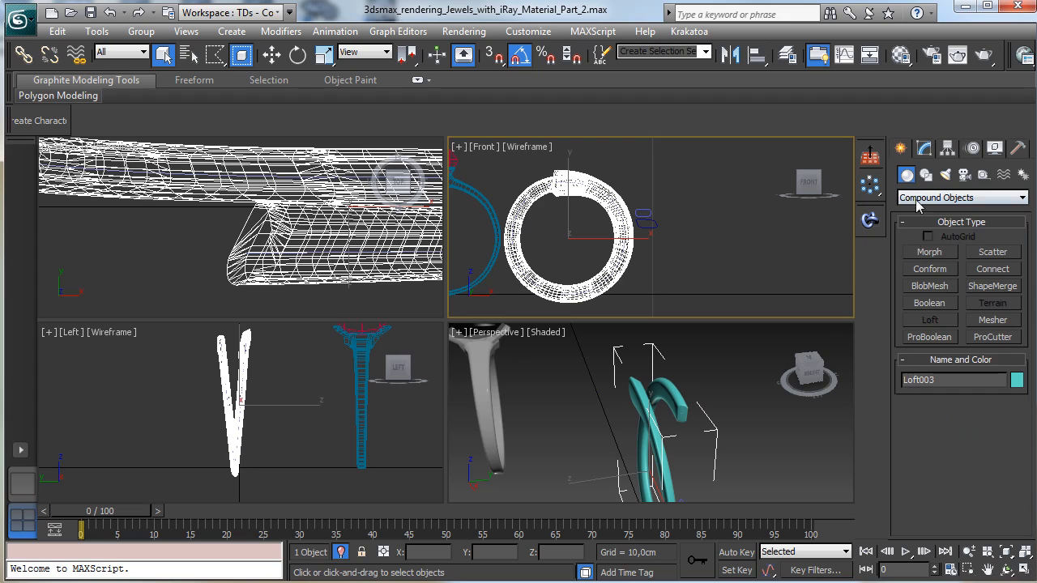
left_click(919, 201)
left_click(935, 214)
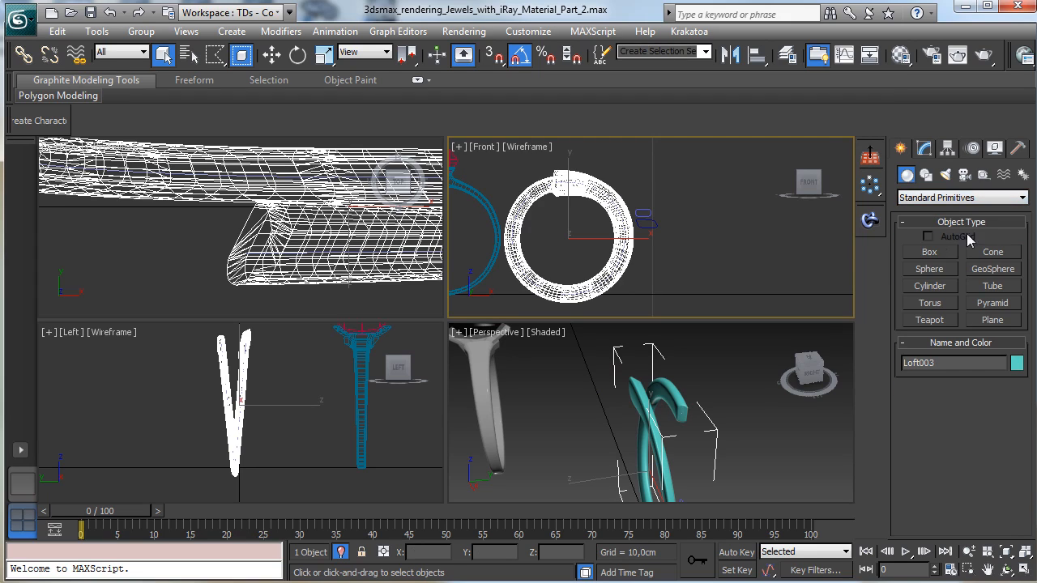
left_click(940, 197)
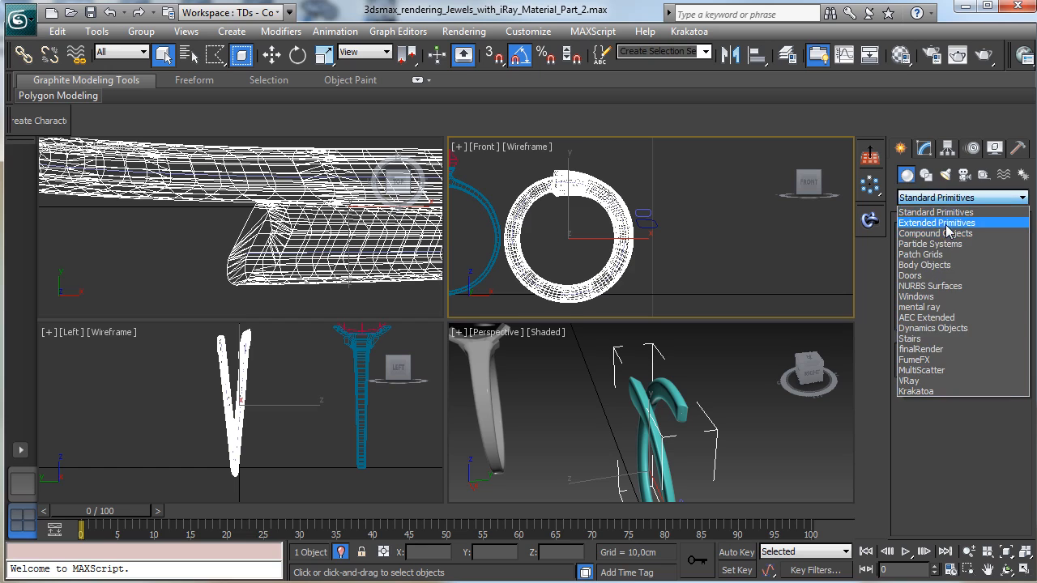
left_click(948, 220)
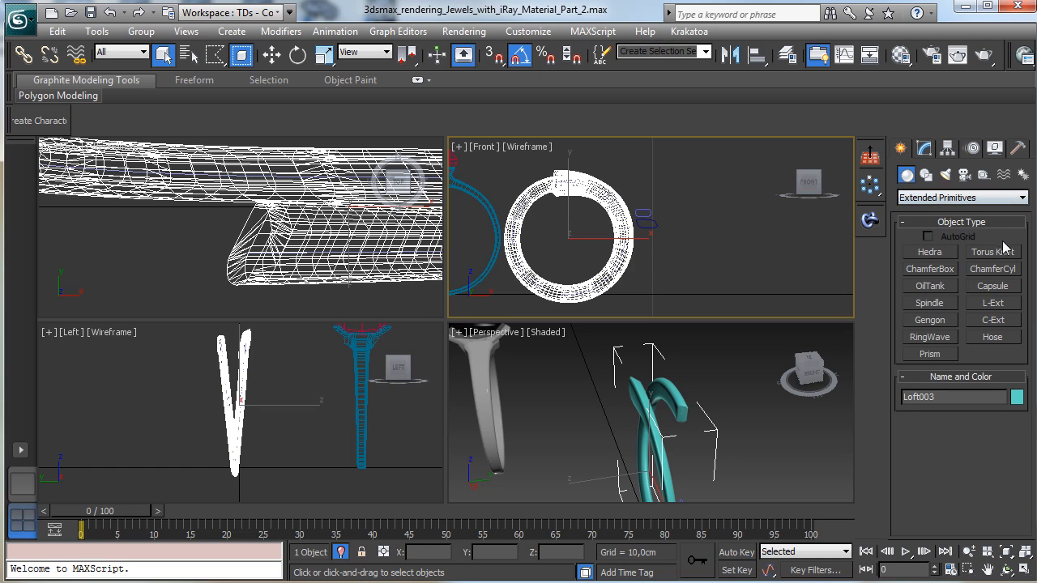
left_click(992, 286)
left_click_drag(688, 220, 690, 219)
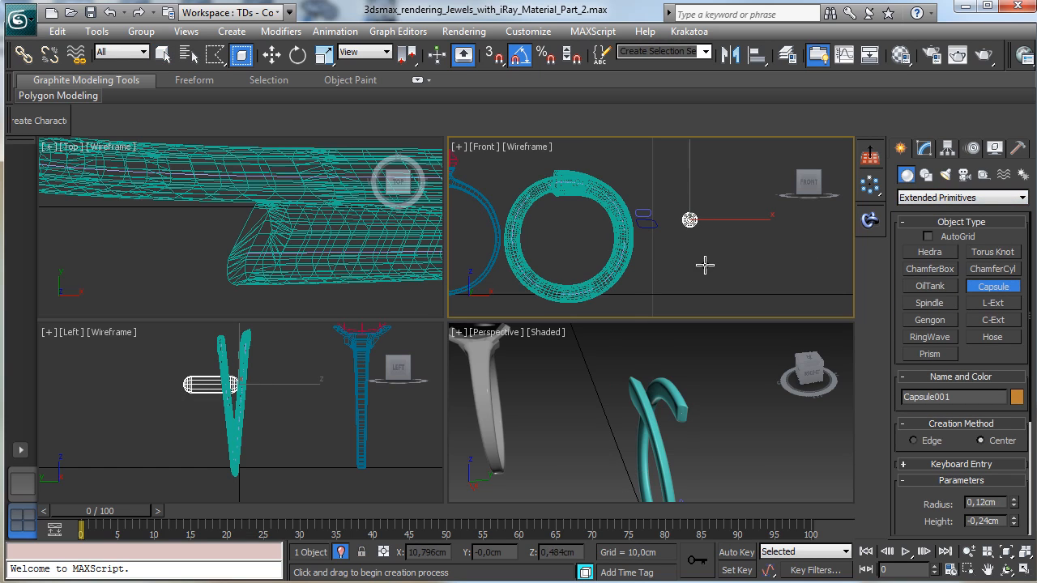
left_click(746, 260)
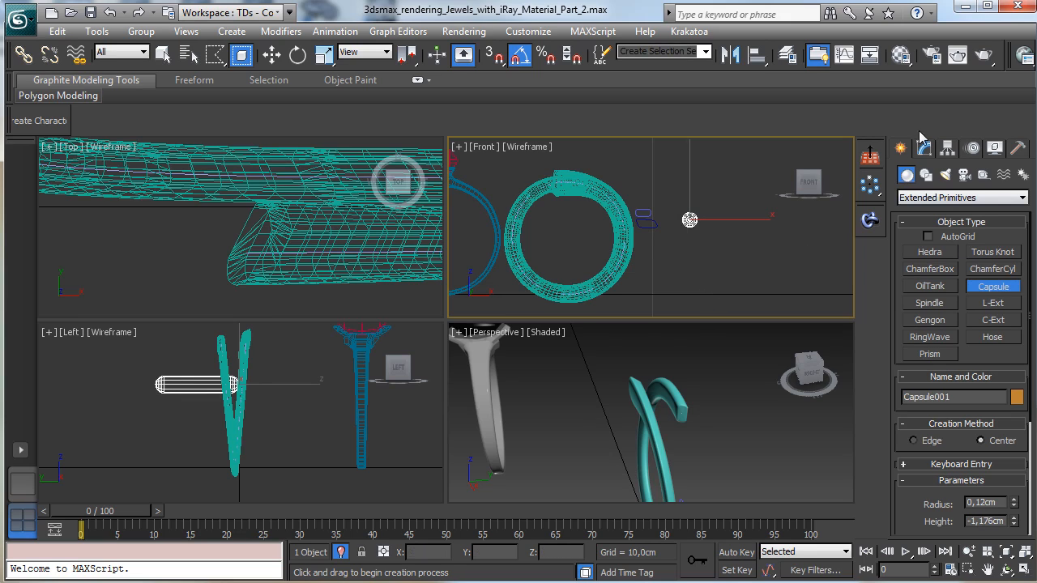
Set the capsule's radius to 0.08 cm and move it onto the ring's overlap in the Front view
left_click(925, 149)
left_click_drag(1018, 380, 1019, 383)
left_click(271, 55)
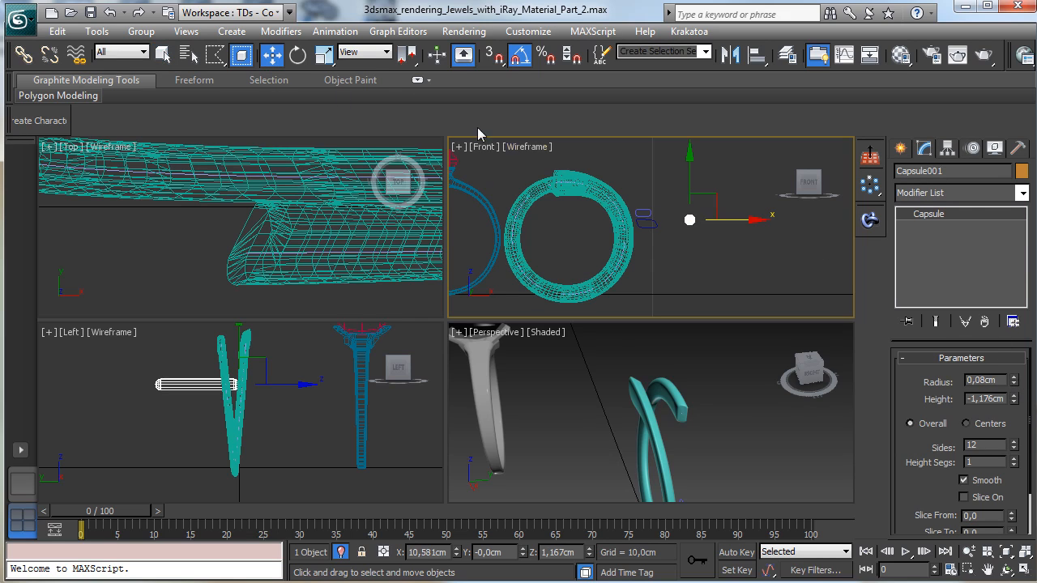
left_click_drag(718, 199, 587, 161)
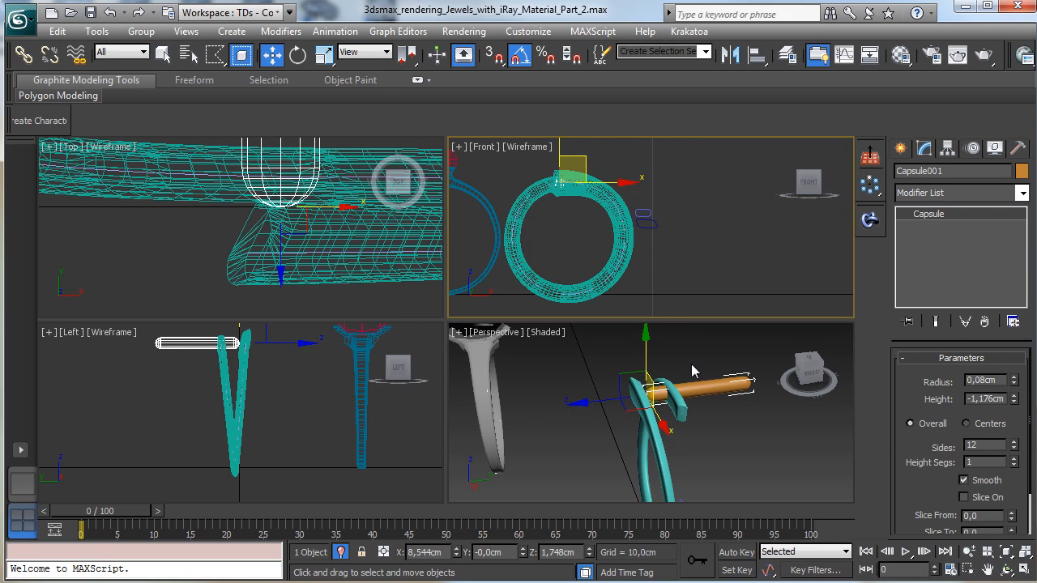
Thin the capsule to a 0.03 cm radius and shift it along its length so it pierces both ring ends
right_click(694, 368)
left_click(1023, 569)
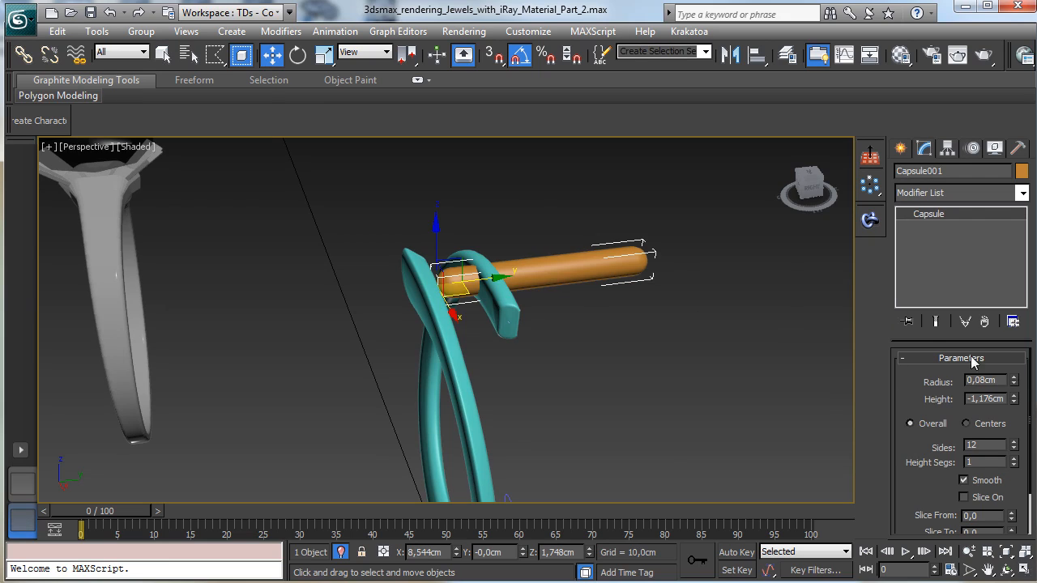
left_click_drag(1012, 387, 1017, 388)
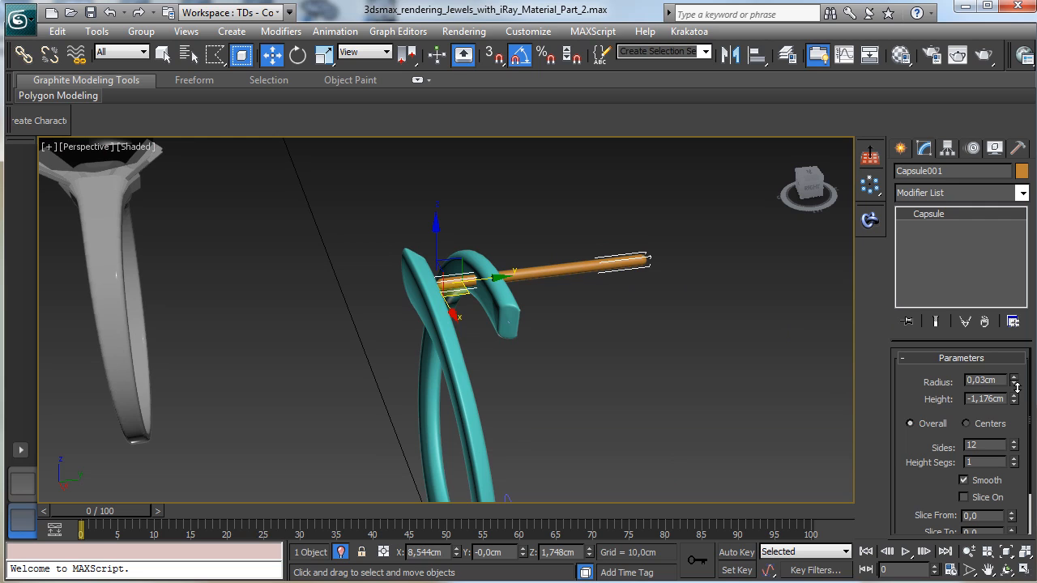
left_click_drag(494, 287, 451, 270)
Increase the capsule's radius to 0.06 cm and, judged from the ring's front, to 0.07 cm
left_click(1007, 572)
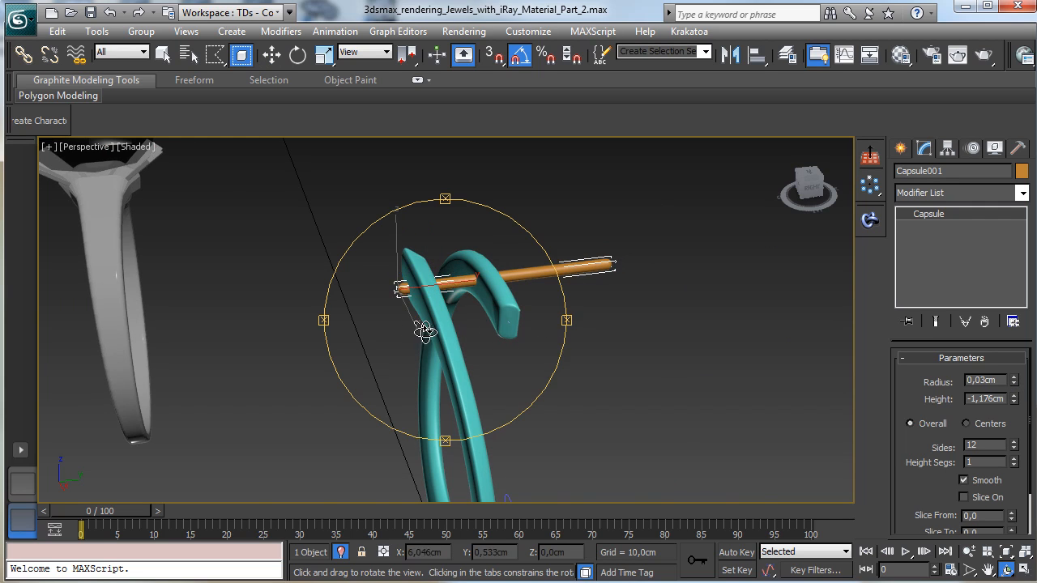
left_click_drag(424, 329, 565, 343)
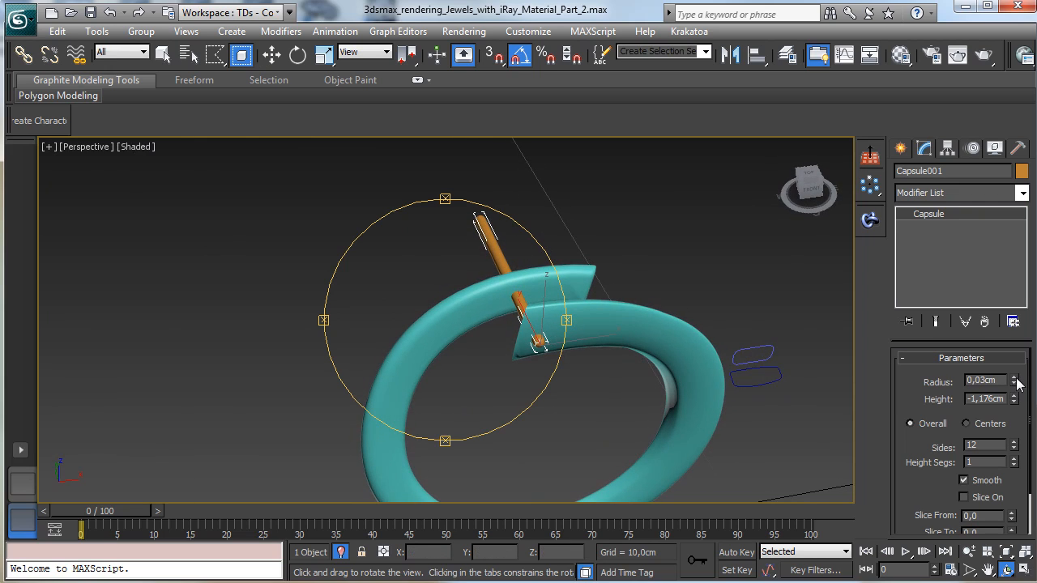
left_click_drag(1018, 386, 1015, 380)
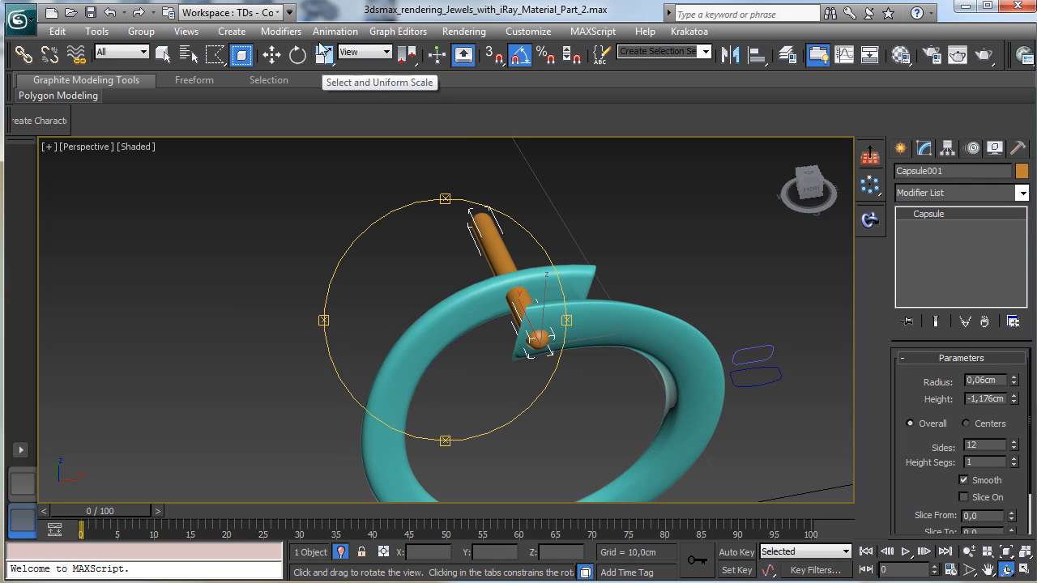
left_click(299, 57)
left_click(1007, 571)
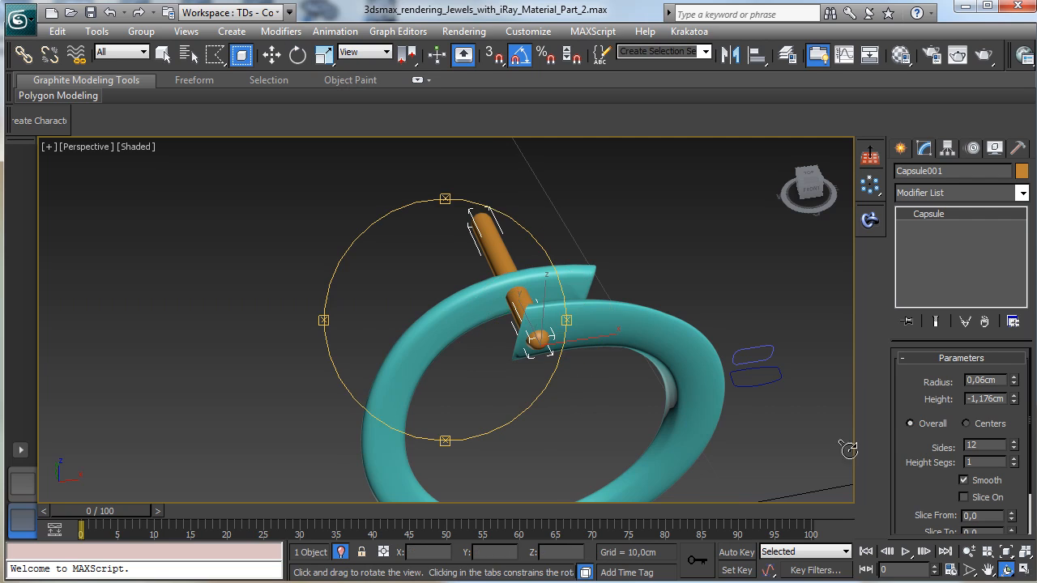
left_click_drag(433, 365, 402, 287)
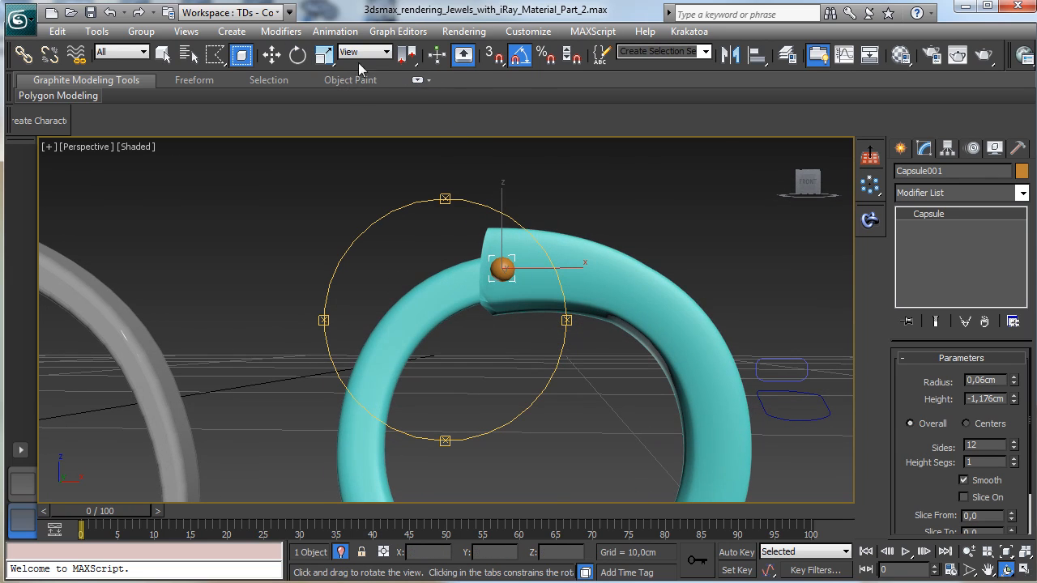
left_click(272, 55)
left_click_drag(503, 210, 503, 216)
left_click(1014, 377)
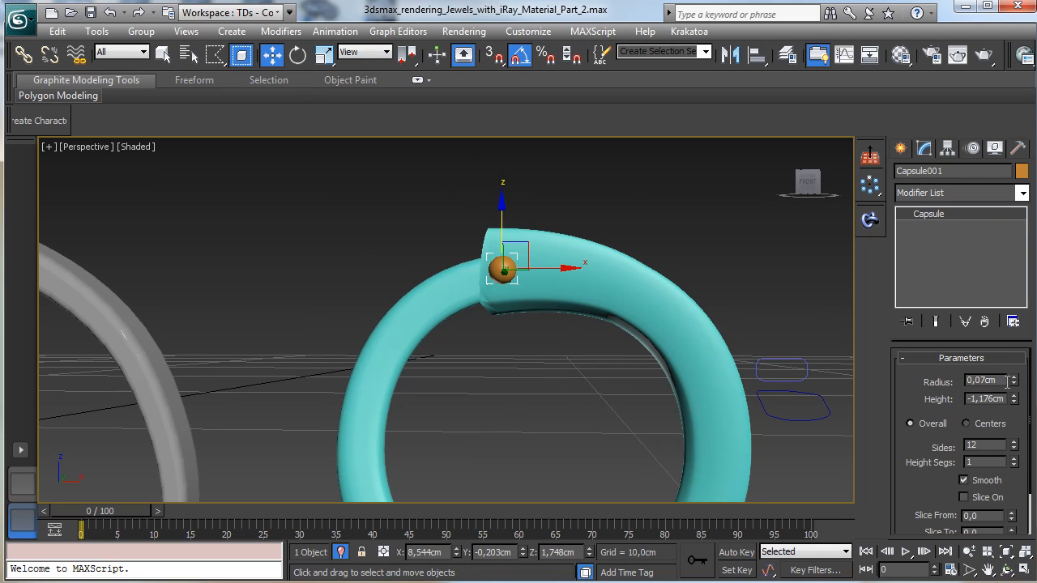
Rotate the capsule -30 degrees about the Z axis so it crosses both ring ends at a slant
left_click(1006, 570)
left_click_drag(474, 374, 486, 452)
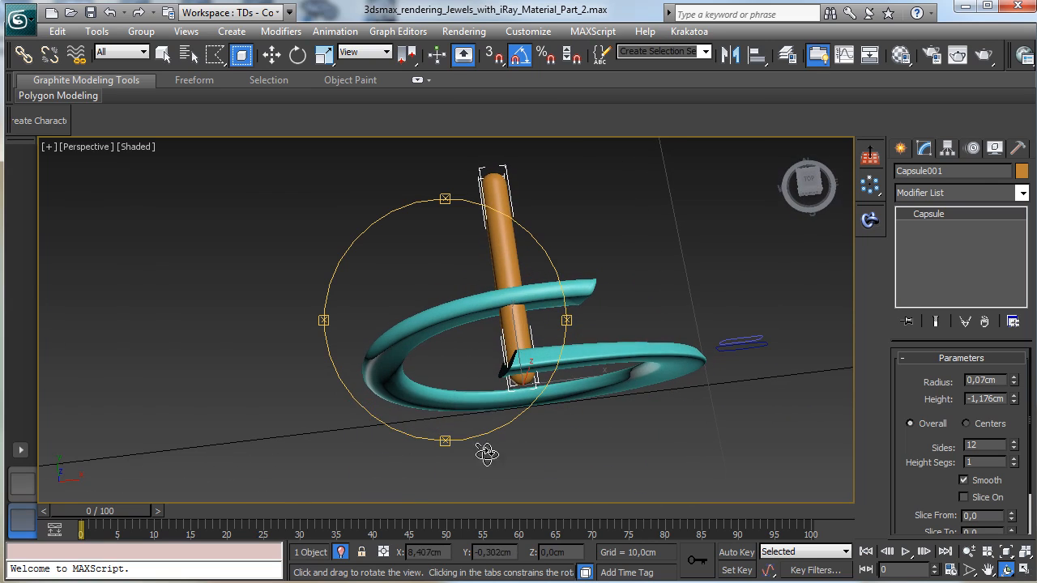
left_click(298, 54)
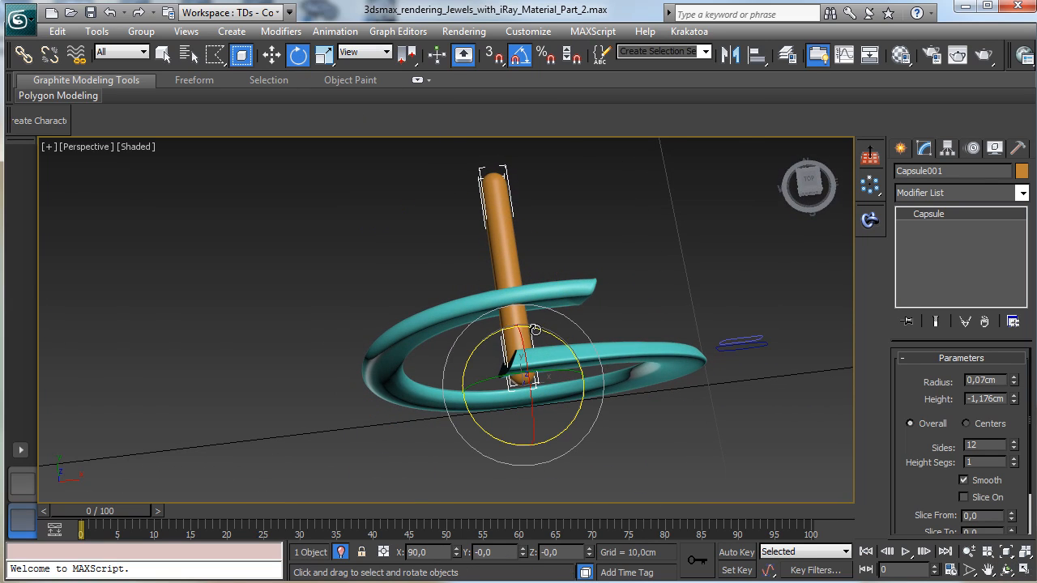
left_click_drag(535, 331, 560, 336)
Set the capsule's radius to 0.055 cm and shorten its height to -0.647 cm to span the two ring ends
left_click(1014, 384)
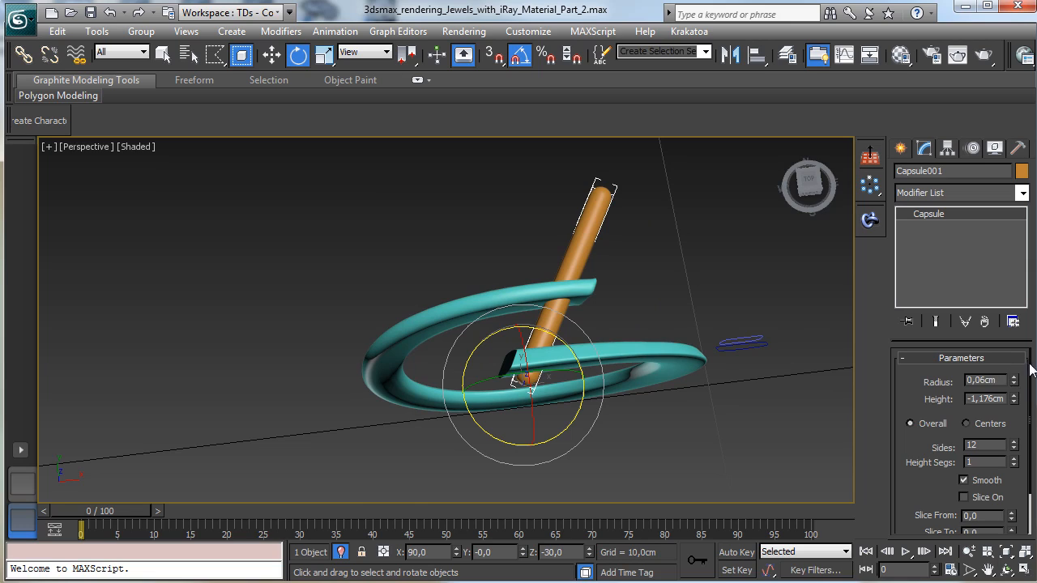
left_click(1014, 384)
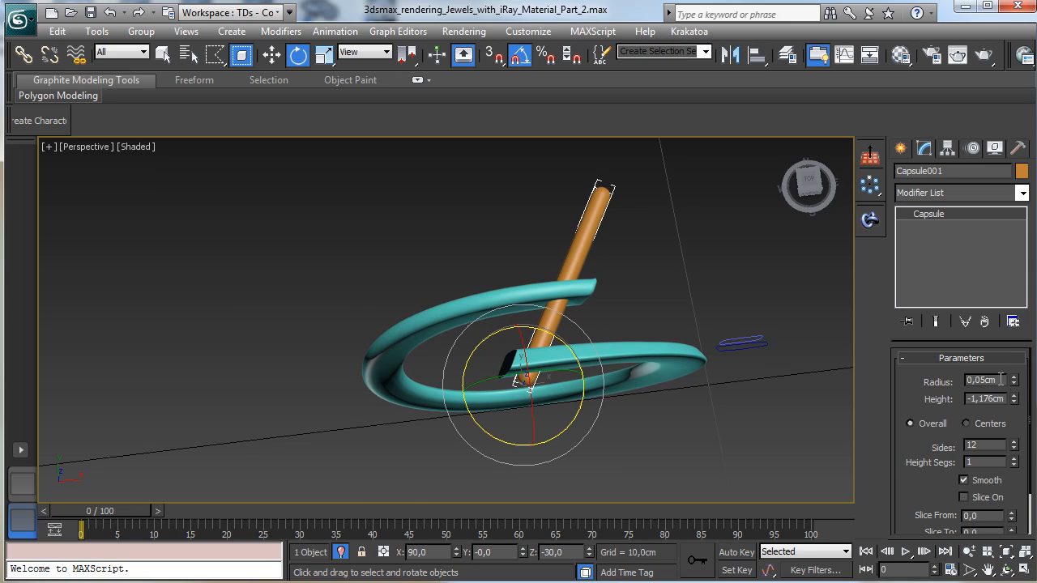
type("5")
key("Return")
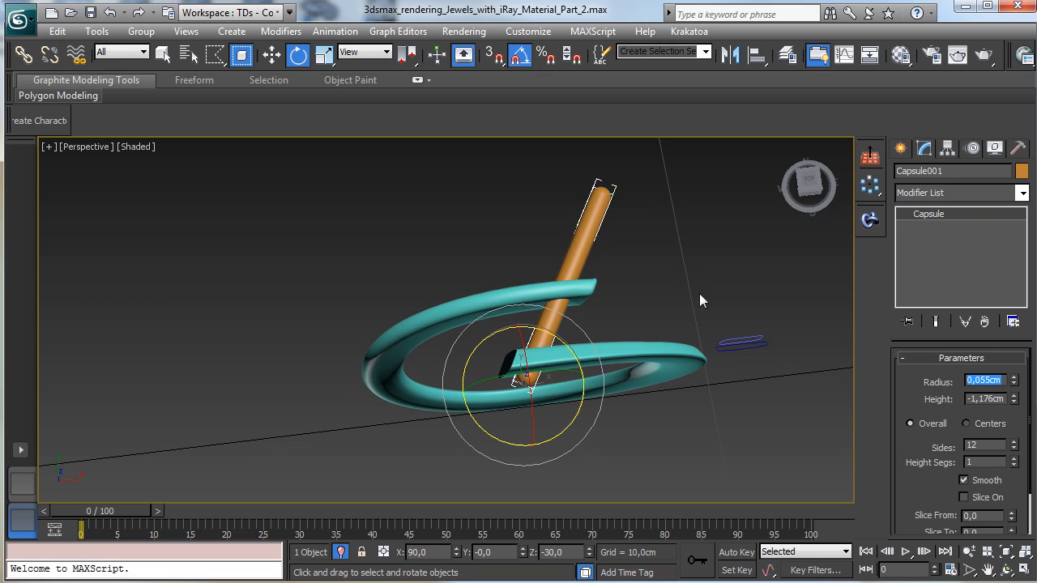
left_click_drag(1013, 400, 1016, 361)
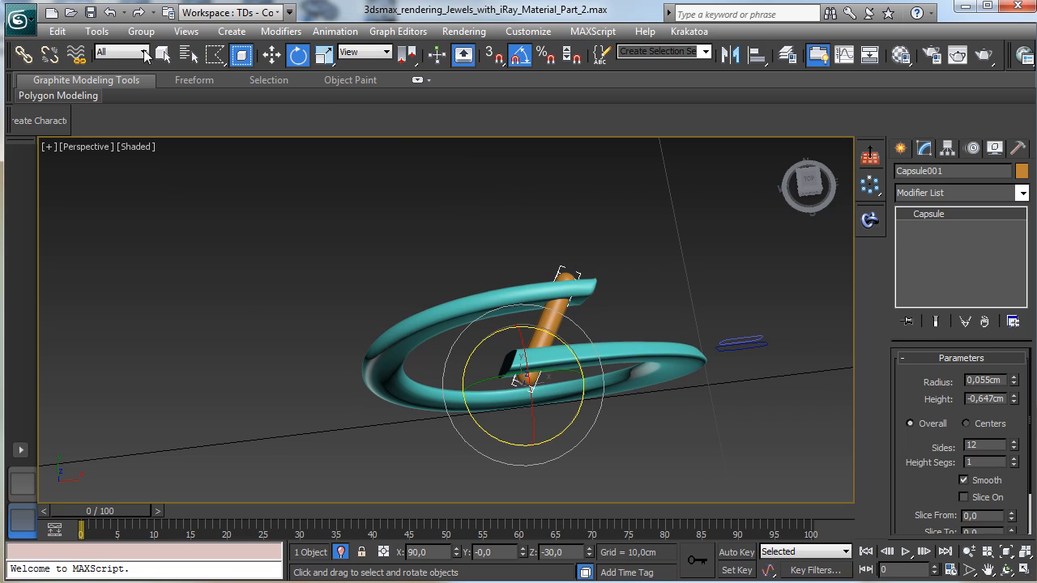
Clone the slanted capsule in place as Capsule002
left_click(163, 54)
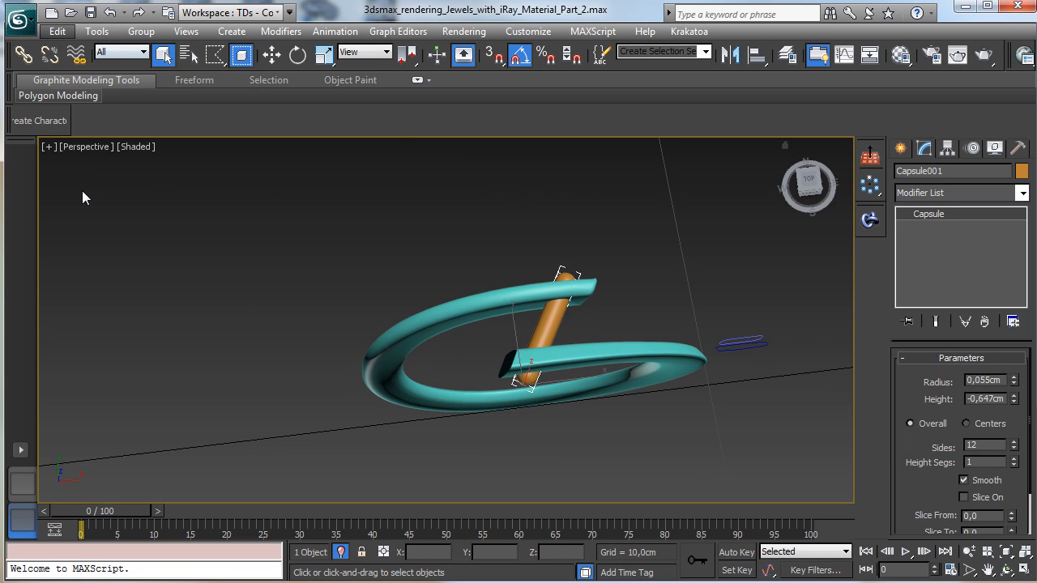
left_click(57, 31)
left_click(121, 156)
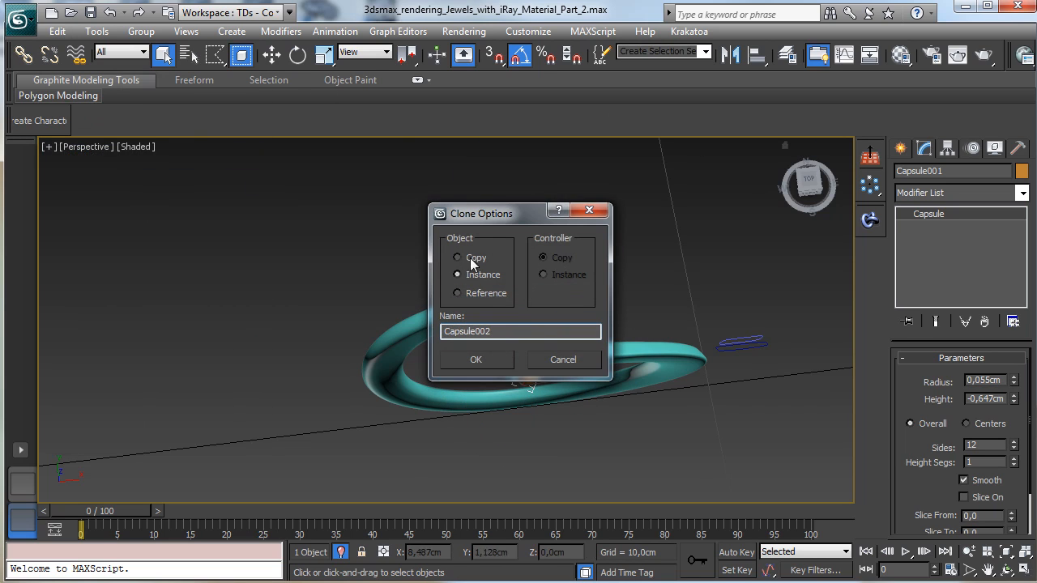
left_click(476, 359)
Select the teal ring and convert it to an Editable Poly
left_click(650, 292)
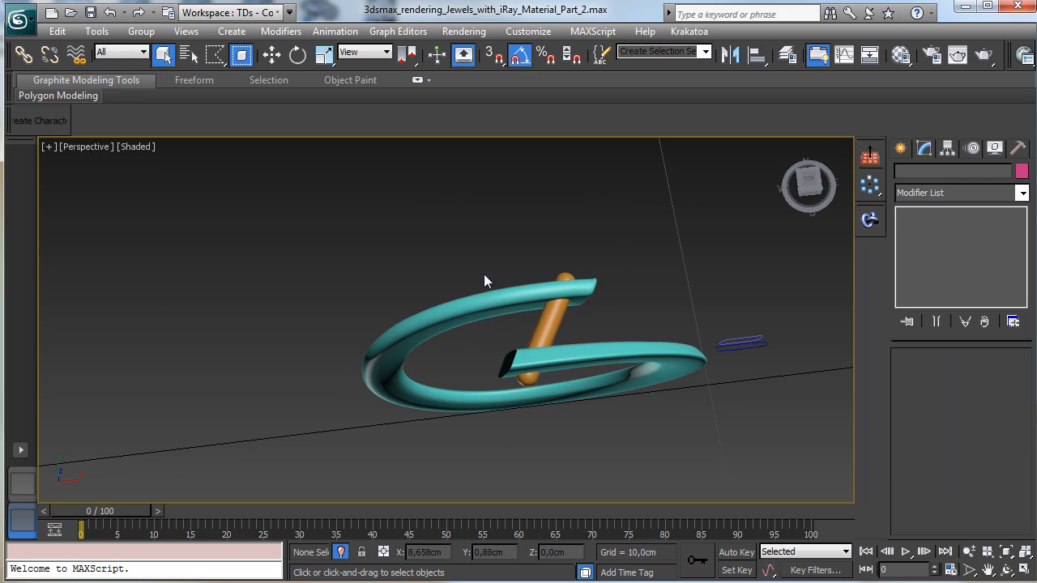
left_click(523, 292)
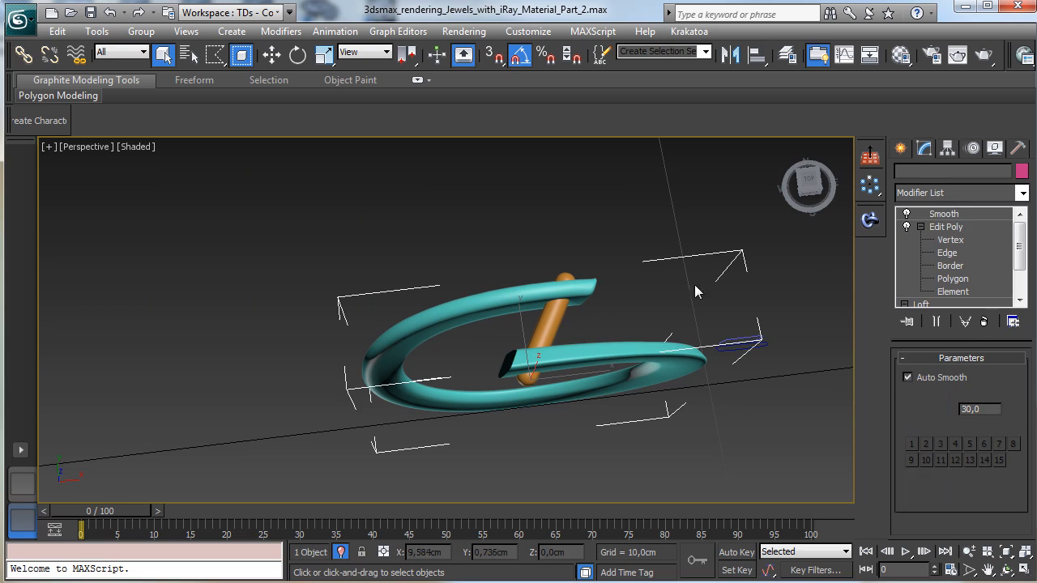
left_click(901, 149)
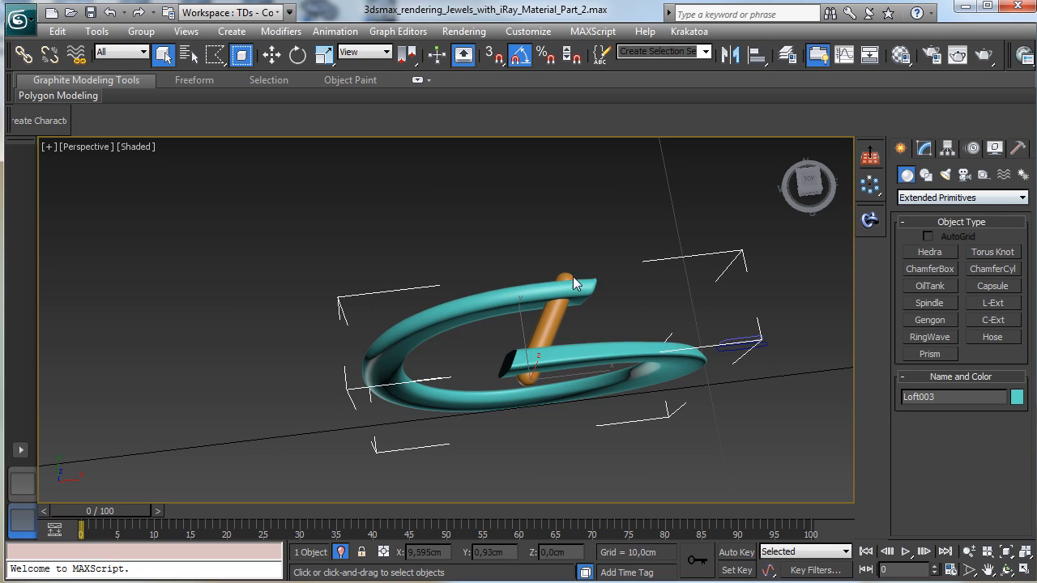
right_click(478, 293)
mouse_move(564, 447)
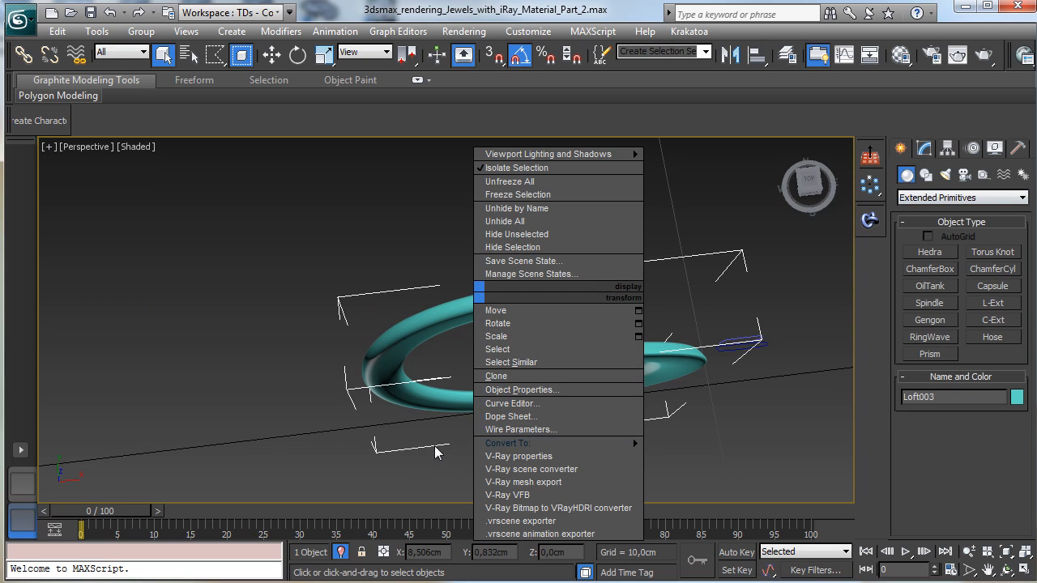
left_click(438, 456)
Apply ProBoolean to the ring, picking one of the overlapping capsules as the operand with the Move option
left_click(902, 149)
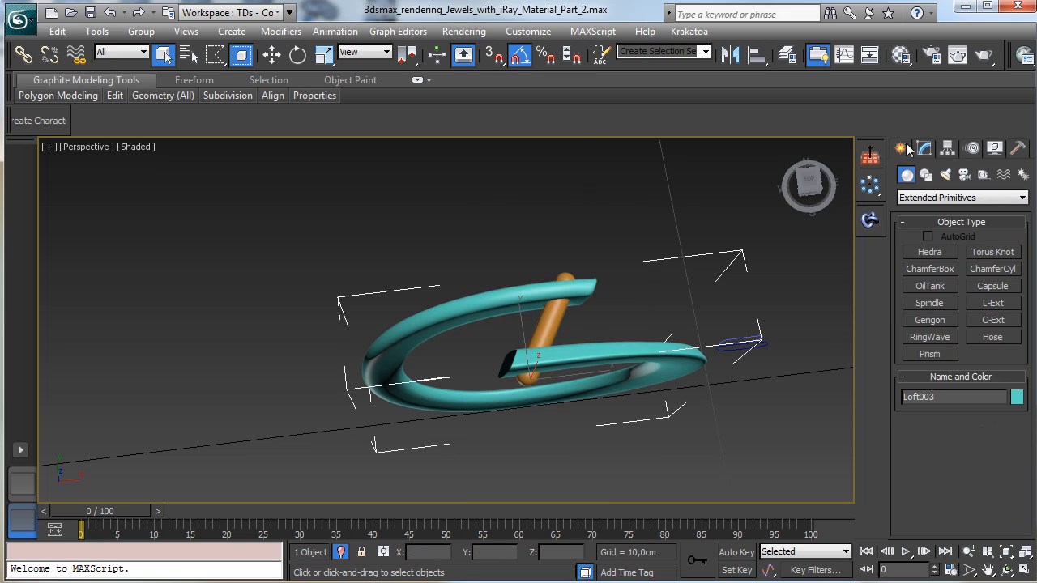
left_click(960, 198)
left_click(956, 231)
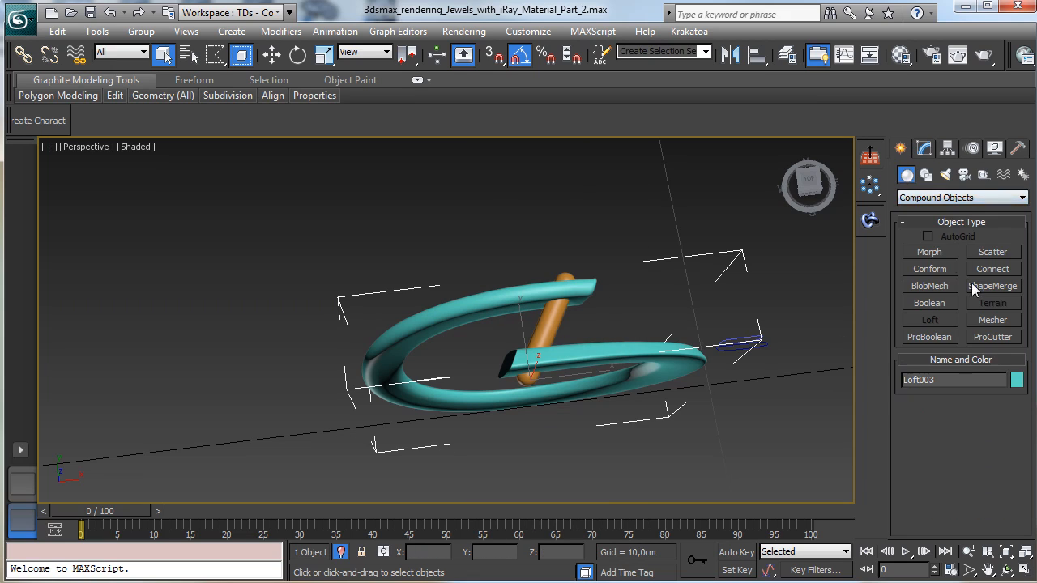
left_click(945, 338)
left_click(940, 423)
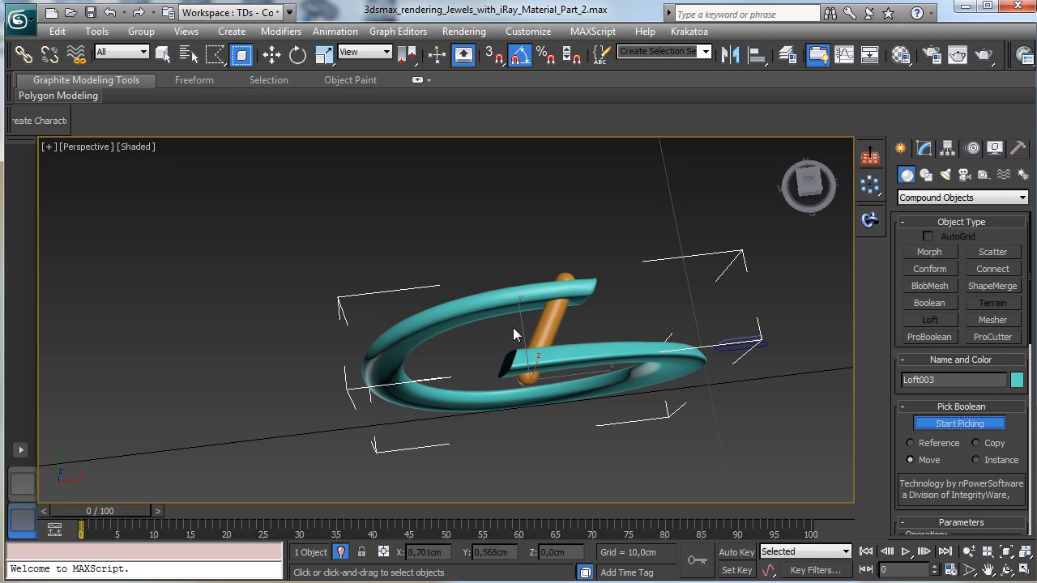
left_click(548, 328)
left_click(939, 424)
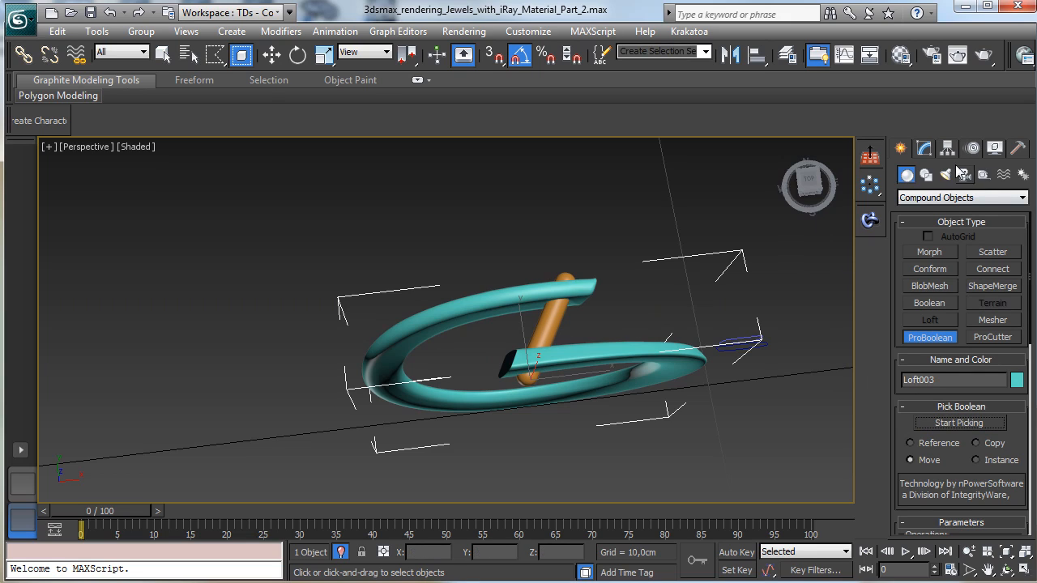
Select the remaining orange capsule spanning the ring ends and set its radius to 0.052 cm
left_click(924, 148)
left_click(549, 317)
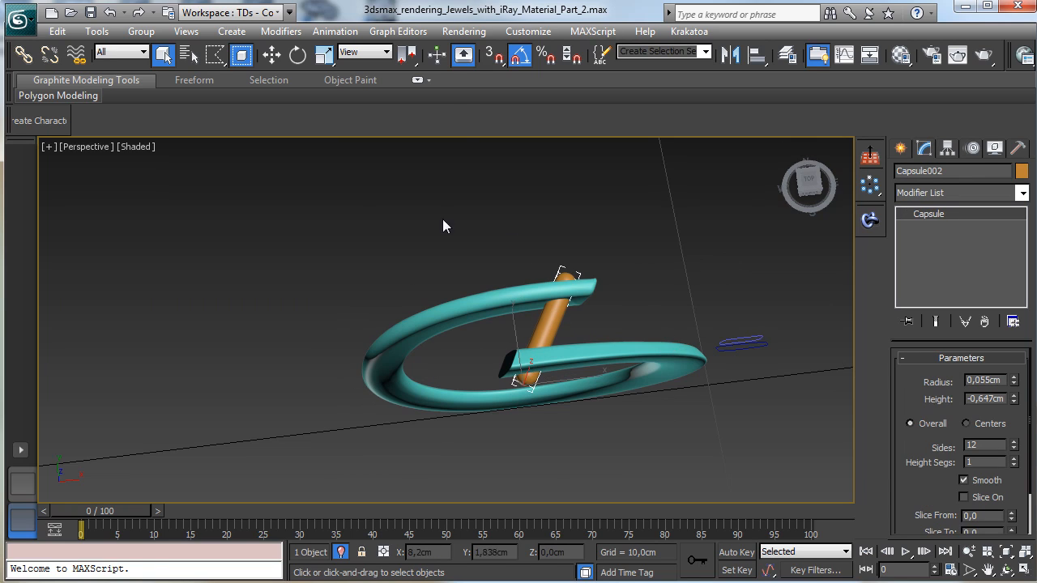
left_click(1007, 571)
left_click_drag(418, 324, 409, 235)
left_click(1013, 385)
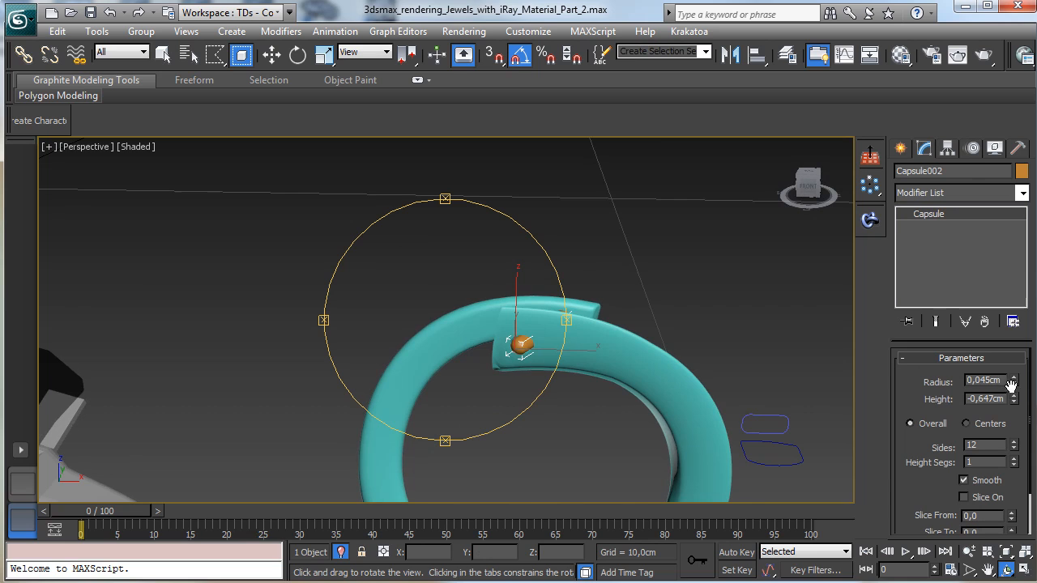
left_click_drag(493, 308, 700, 203)
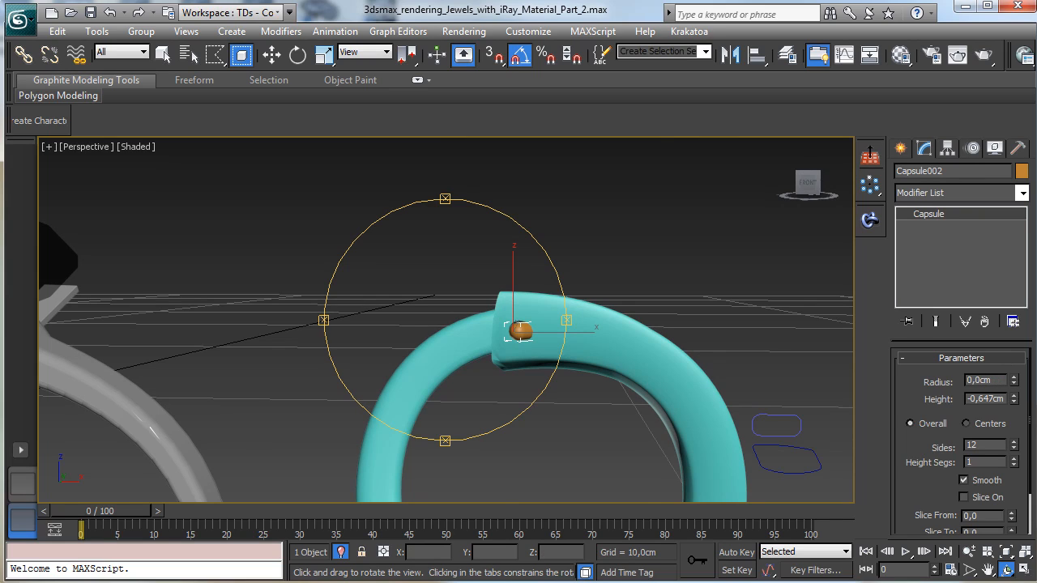
double_click(993, 380)
left_click_drag(69, 384, 478, 405)
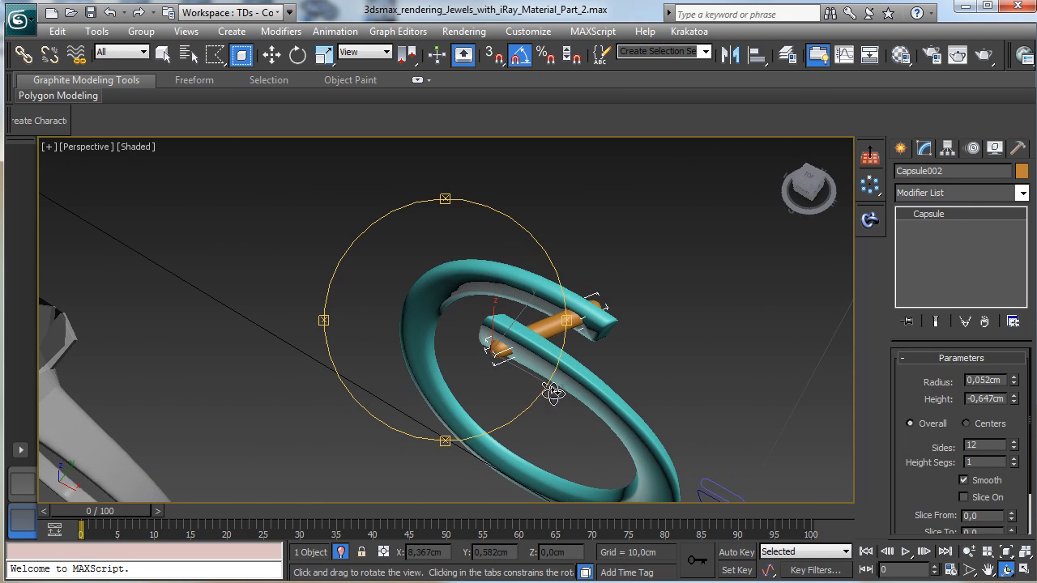
Activate the Move tool on the capsule pin for repositioning it between the ring's overlapping ends
left_click(969, 551)
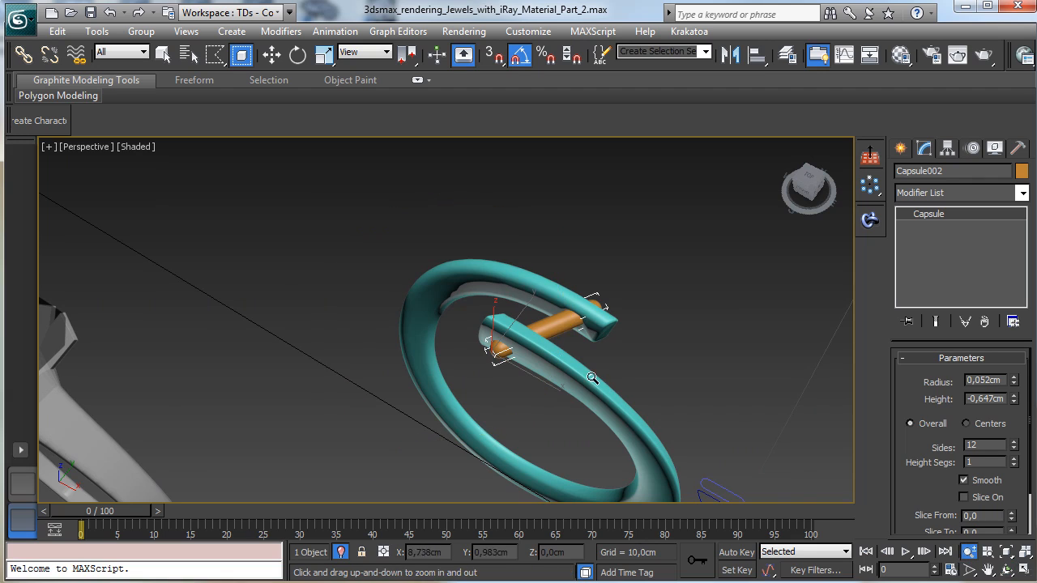
left_click_drag(373, 340, 372, 135)
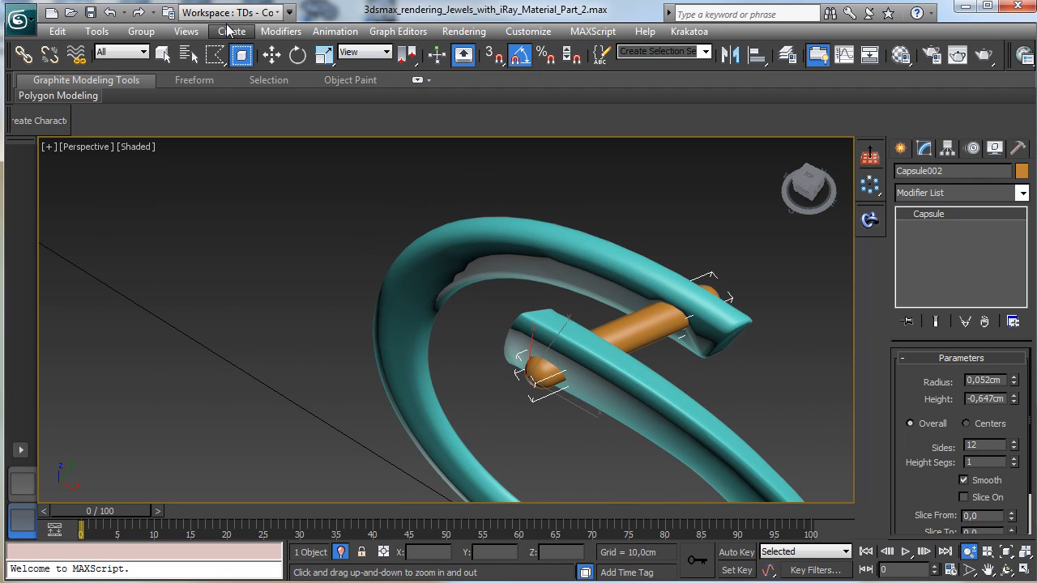
left_click(274, 60)
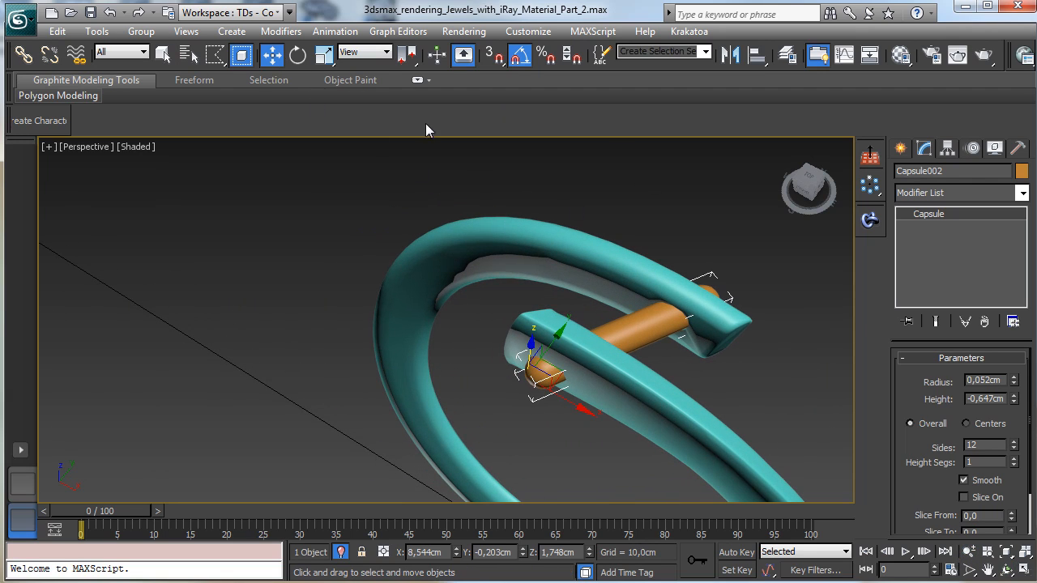
Clone the selected capsule as an independent copy and set the copy's radius to 0,062 cm
left_click(57, 31)
left_click(115, 155)
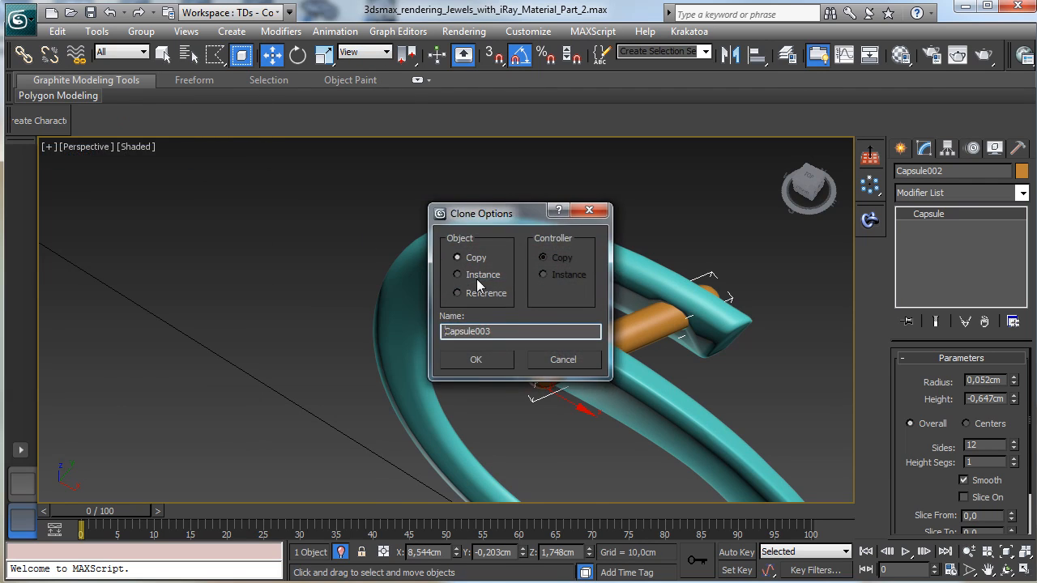
left_click(477, 360)
left_click(1014, 378)
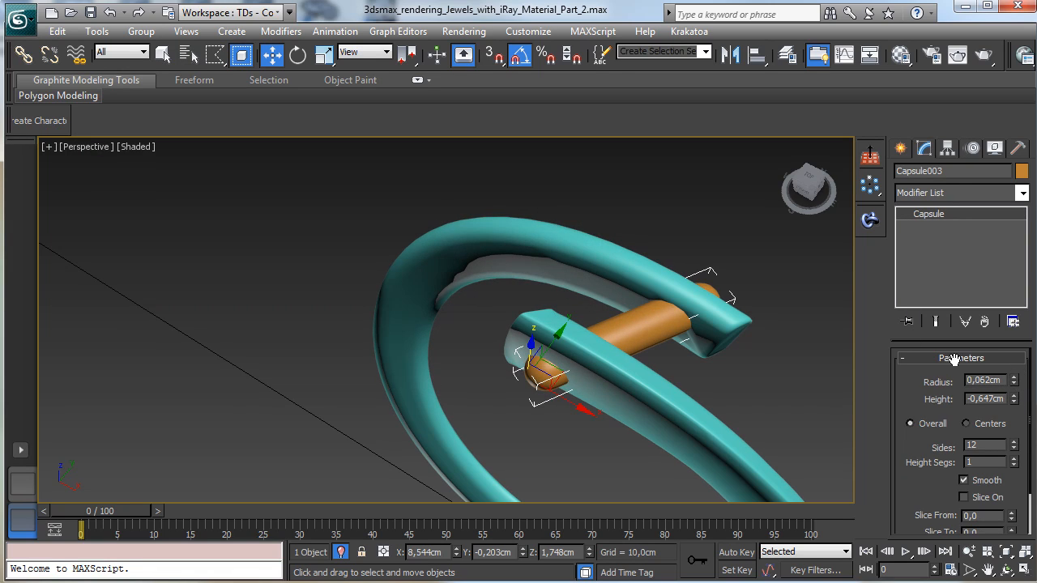
Switch the reference coordinate system to Local and shift the copied capsule slightly along its own Z axis
left_click(363, 52)
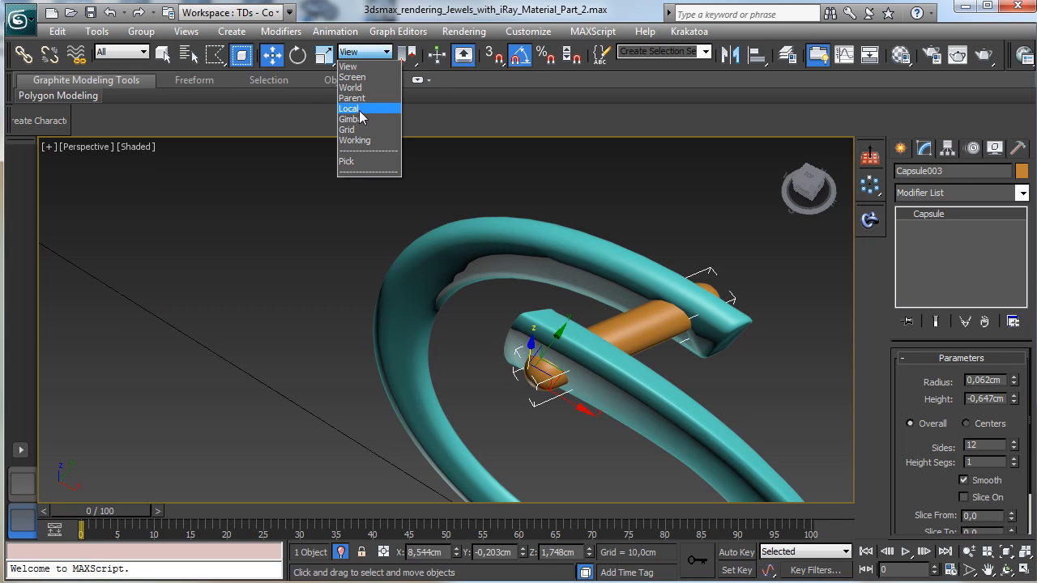
left_click(361, 111)
left_click_drag(480, 399, 483, 398)
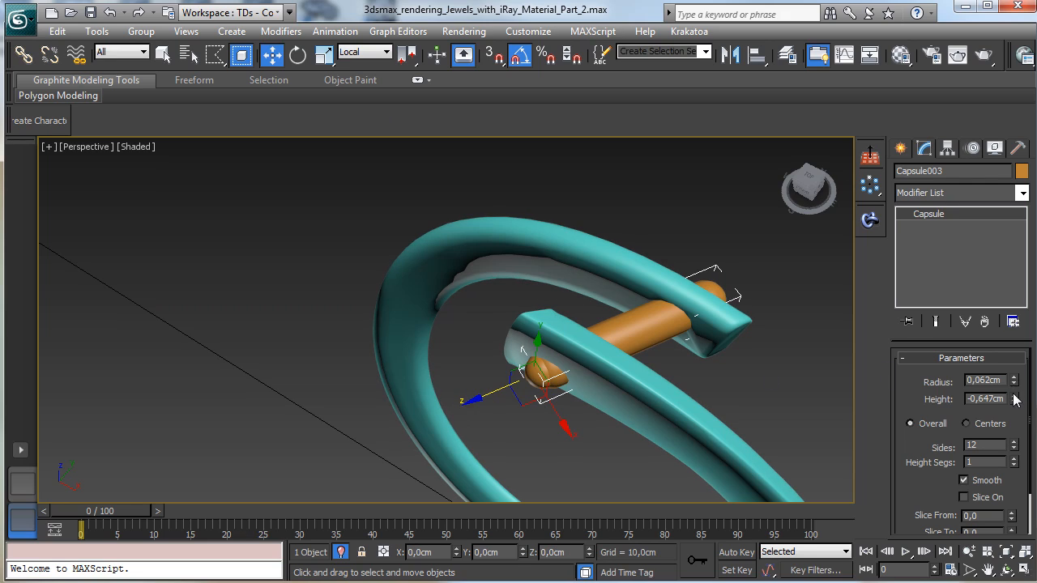
Adjust the copied capsule to a height of -0,607 cm and a radius of 0,052 cm
left_click_drag(1017, 399, 1014, 399)
left_click(1006, 570)
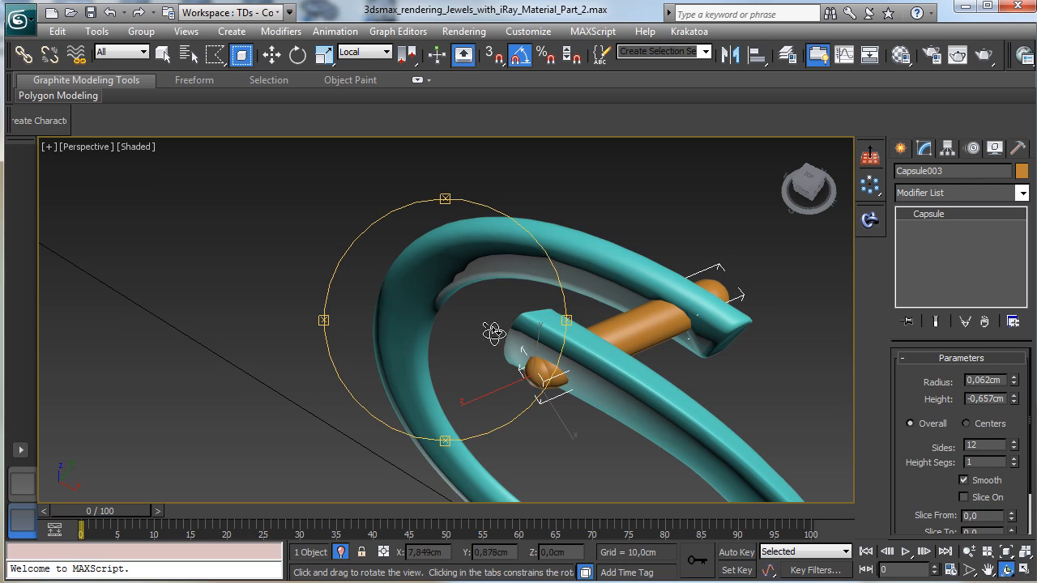
left_click_drag(494, 332, 329, 254)
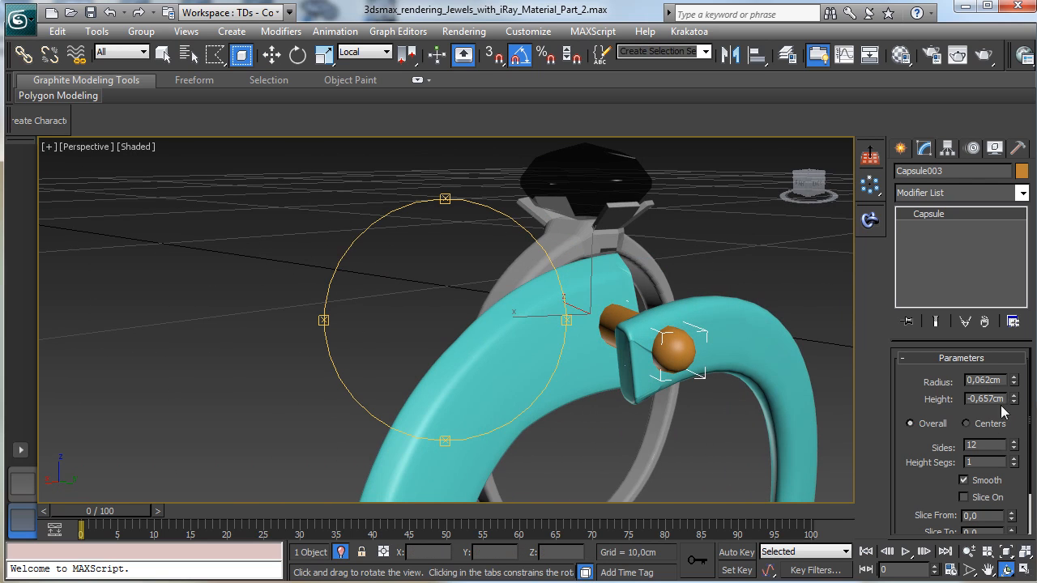
left_click_drag(1015, 398, 1012, 397)
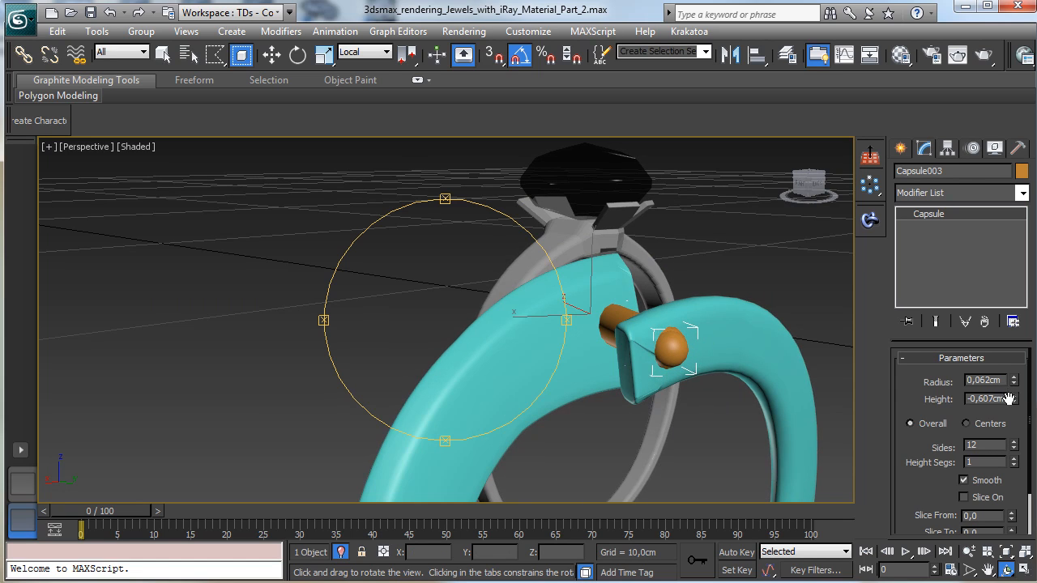
left_click_drag(504, 313, 584, 381)
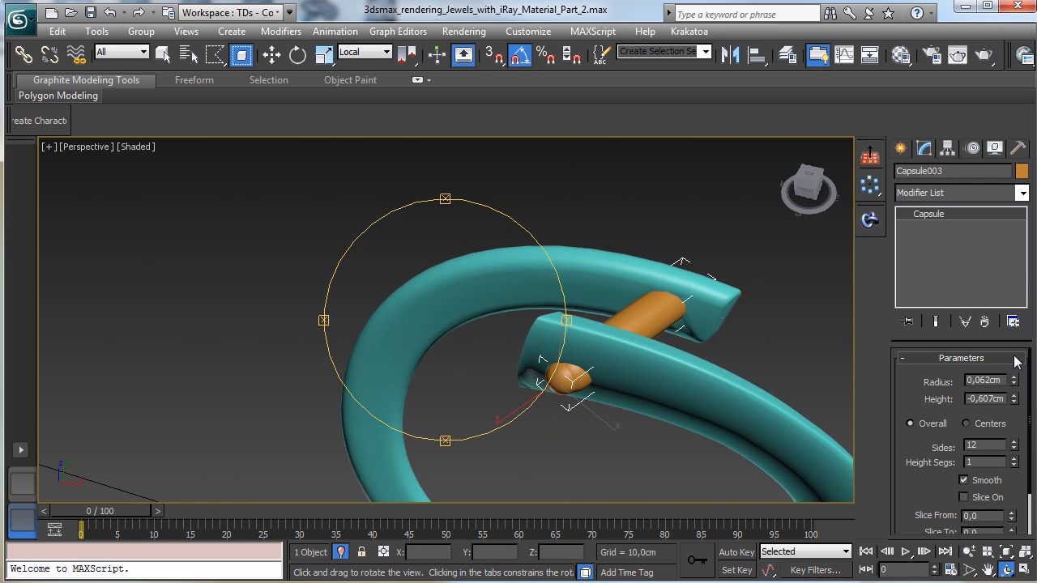
left_click(1013, 383)
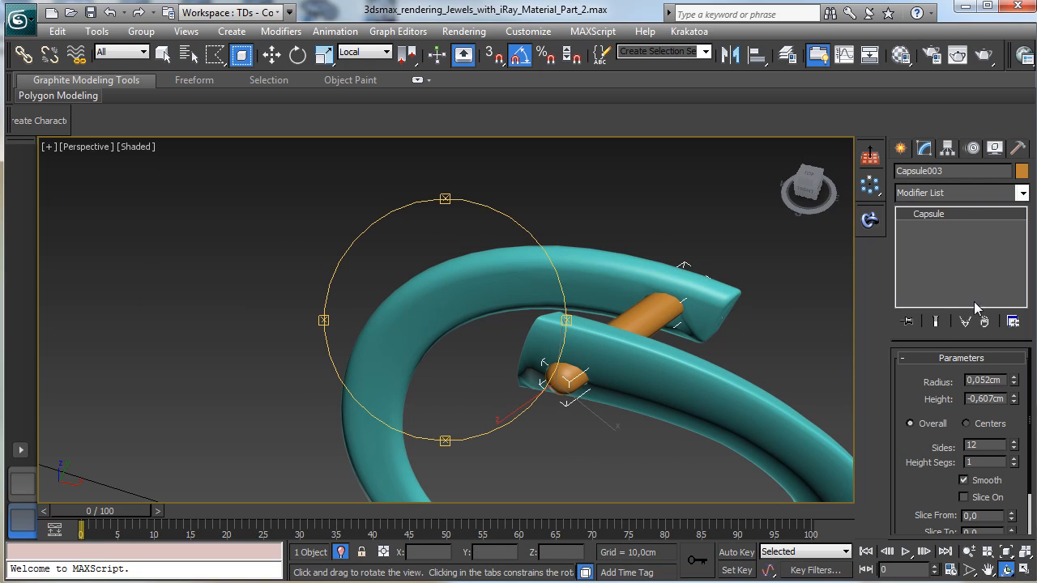
Select the original capsule inside the copy and set its radius to 0,042 cm
left_click(165, 54)
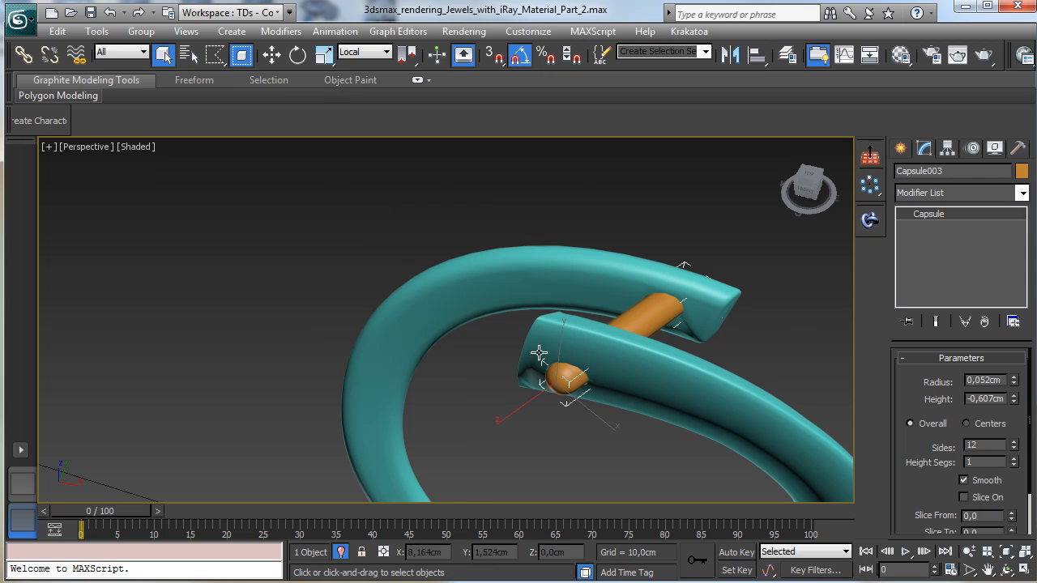
left_click(558, 375)
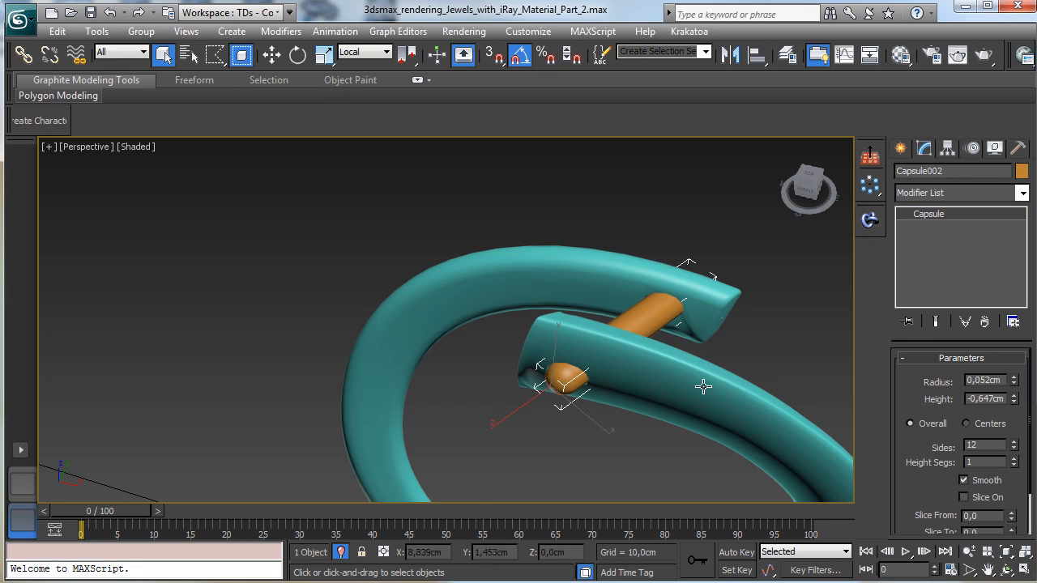
left_click(1014, 384)
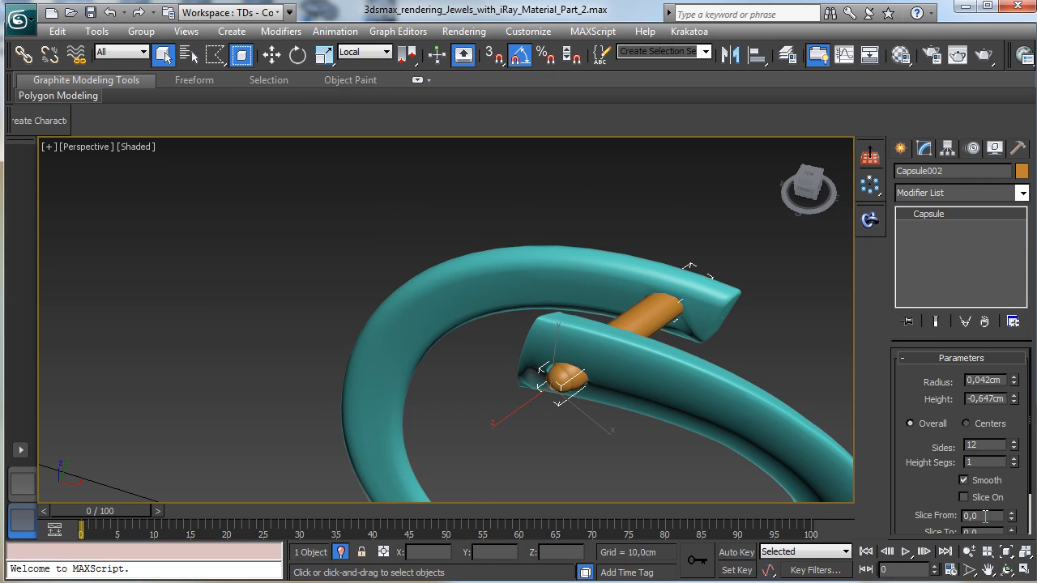
Select the teal ring and convert its ProBoolean object to an Editable Poly
left_click(1007, 571)
mouse_move(463, 342)
left_mouse_down()
mouse_move(467, 280)
mouse_move(435, 234)
mouse_move(244, 262)
mouse_move(203, 308)
mouse_move(243, 401)
mouse_move(323, 418)
mouse_move(491, 321)
mouse_move(523, 251)
mouse_move(412, 241)
mouse_move(474, 276)
mouse_move(494, 303)
mouse_move(467, 331)
left_mouse_up()
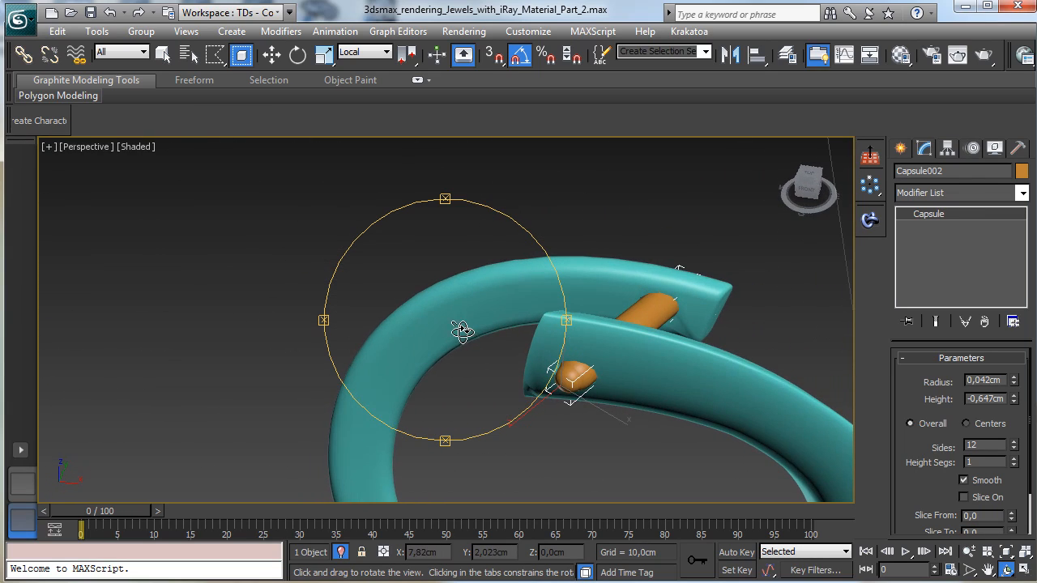
left_click(163, 53)
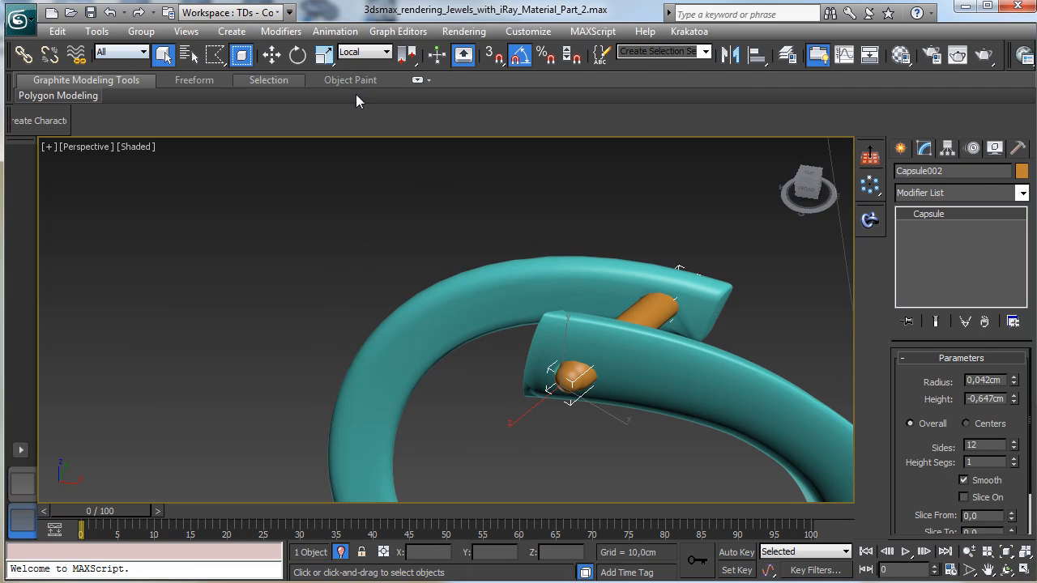
left_click(708, 303)
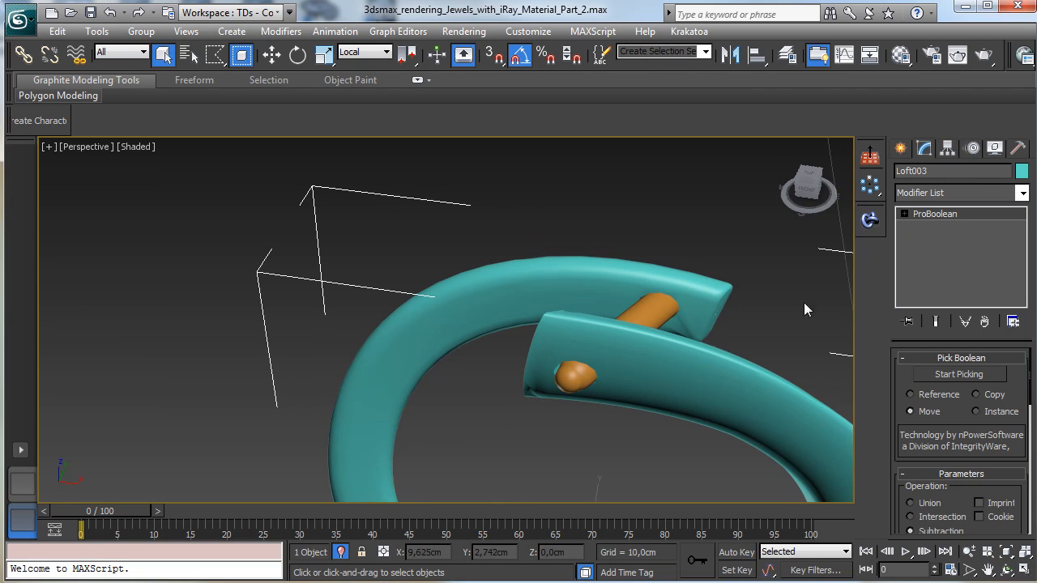
right_click(624, 296)
mouse_move(713, 443)
left_click(567, 455)
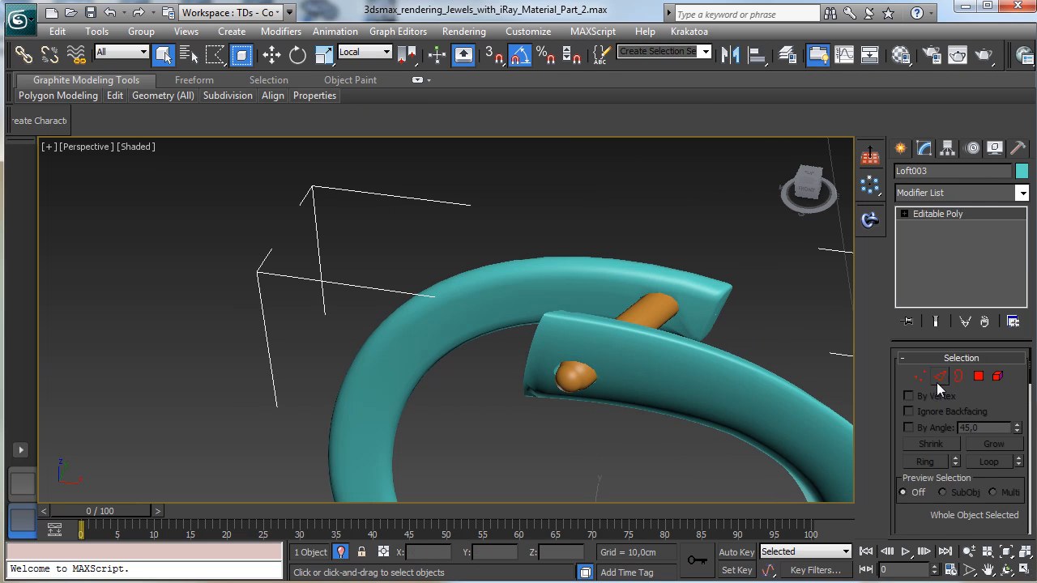
Select the ring's open borders around the capsule holes at Border level, with the front hole in close view
left_click(959, 376)
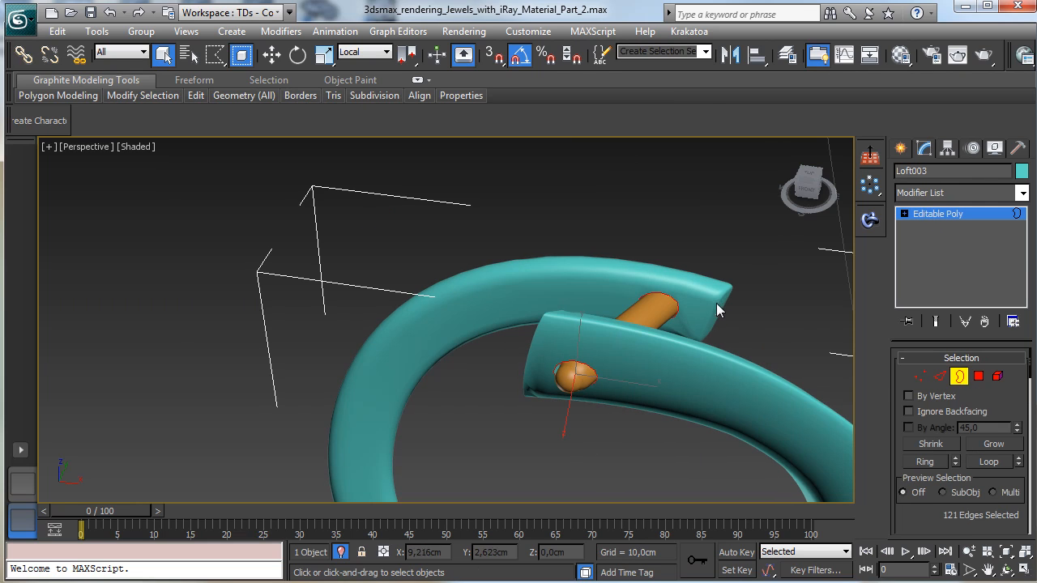
left_click(969, 550)
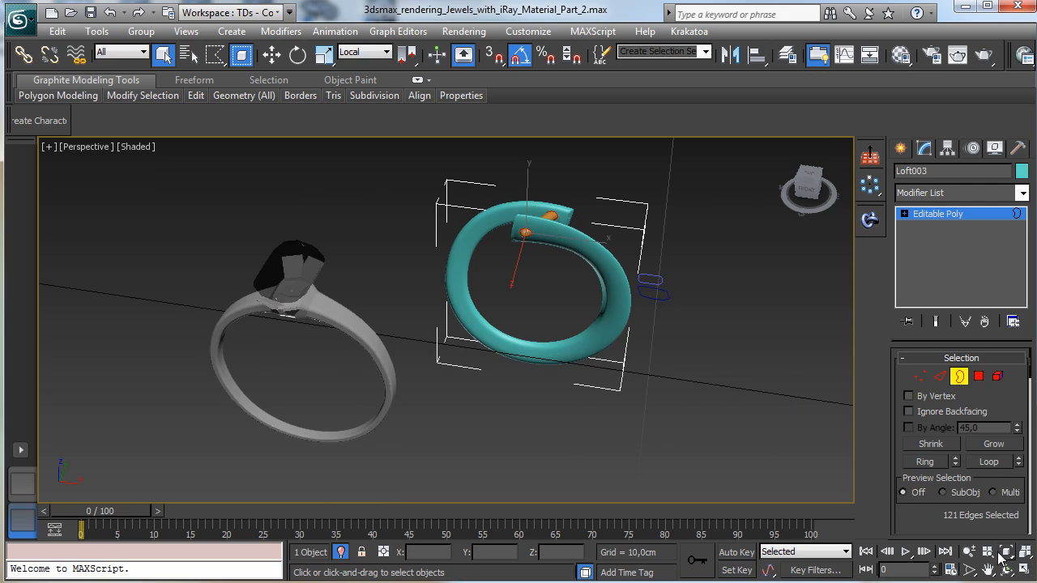
left_click(970, 550)
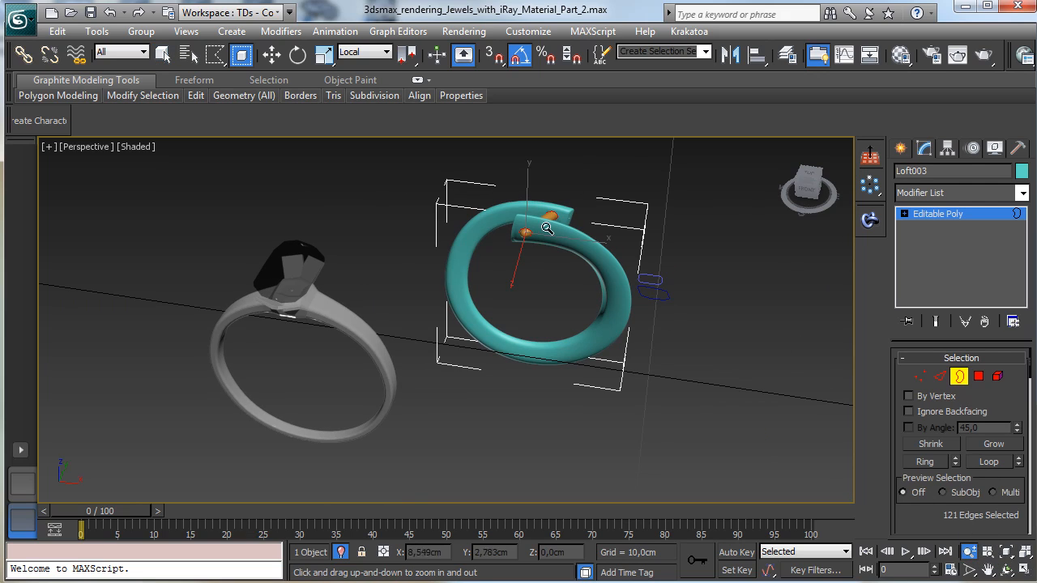
left_click_drag(547, 229, 548, 162)
left_click(989, 571)
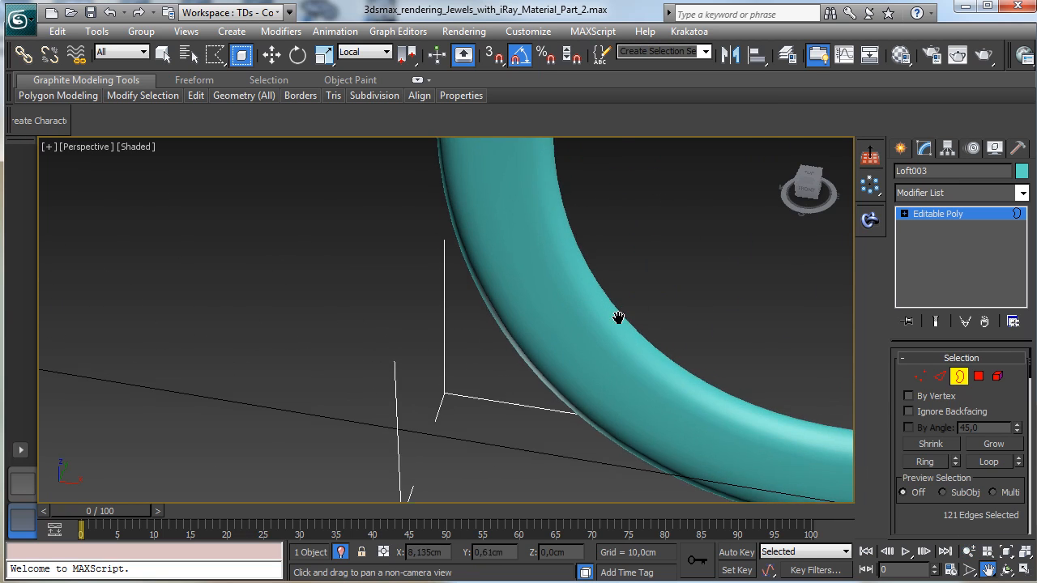
left_click_drag(618, 318, 354, 478)
left_click_drag(790, 174, 426, 324)
mouse_move(478, 302)
left_mouse_down()
mouse_move(491, 325)
mouse_move(602, 364)
left_mouse_up()
scroll(996, 405, "down", 5)
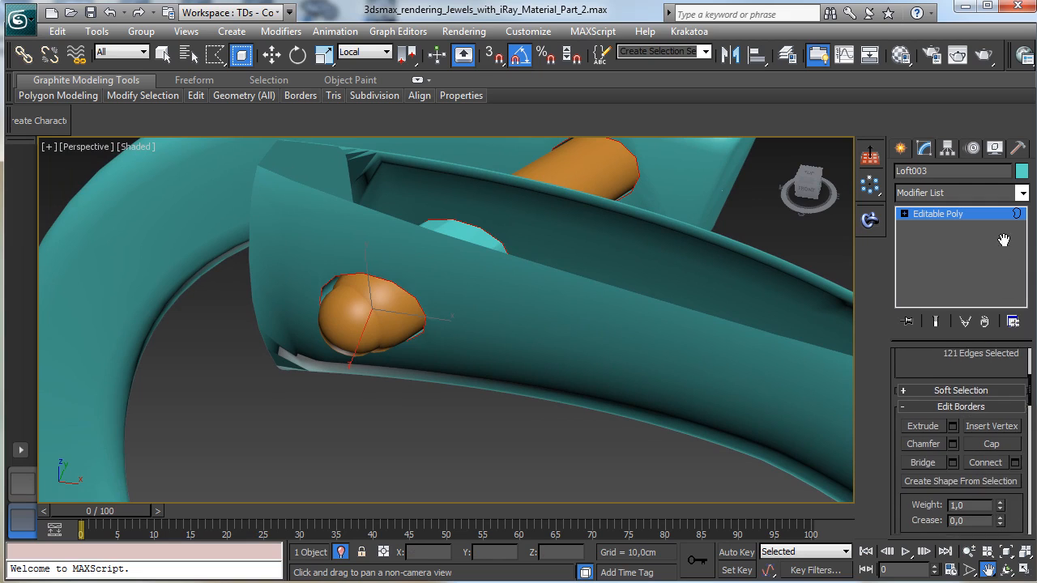
Try an open chamfer with 4 segments on the selected hole borders, using amounts between 0,01 and 0,165 cm, and leave Border level
left_click(954, 441)
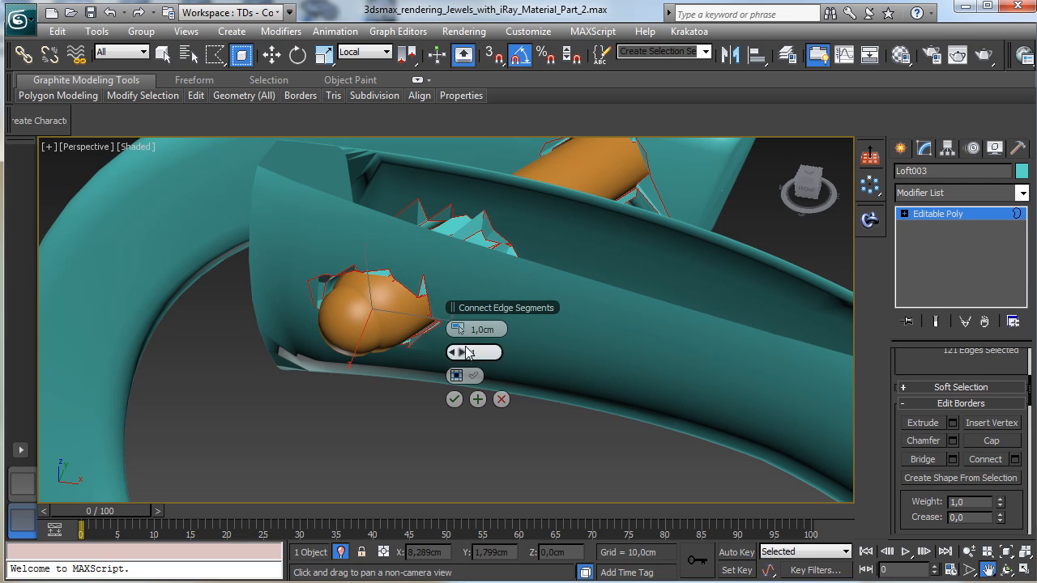
left_click_drag(460, 329, 460, 328)
left_click(462, 354)
left_click(461, 353)
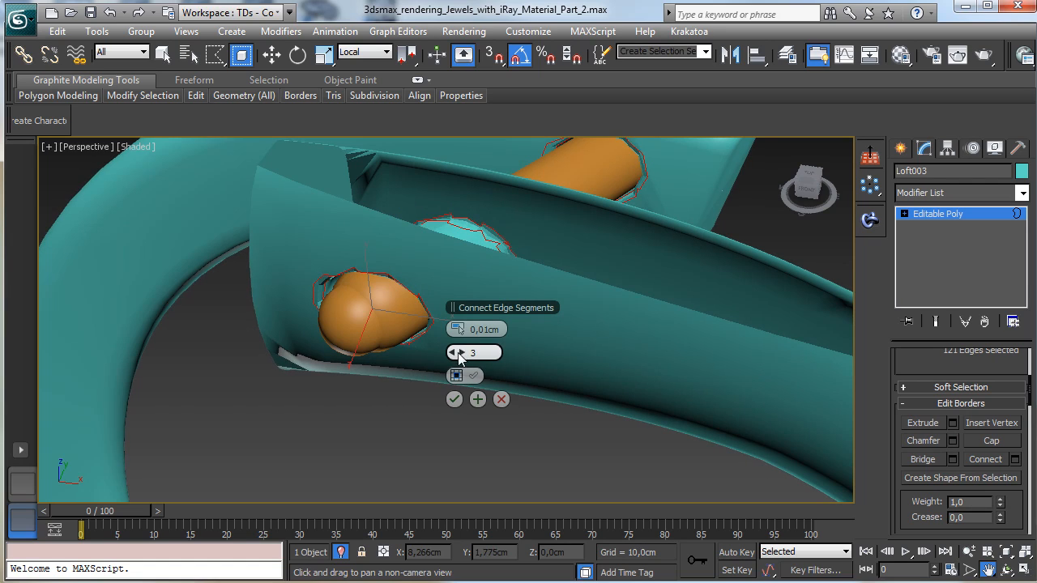
left_click(460, 353)
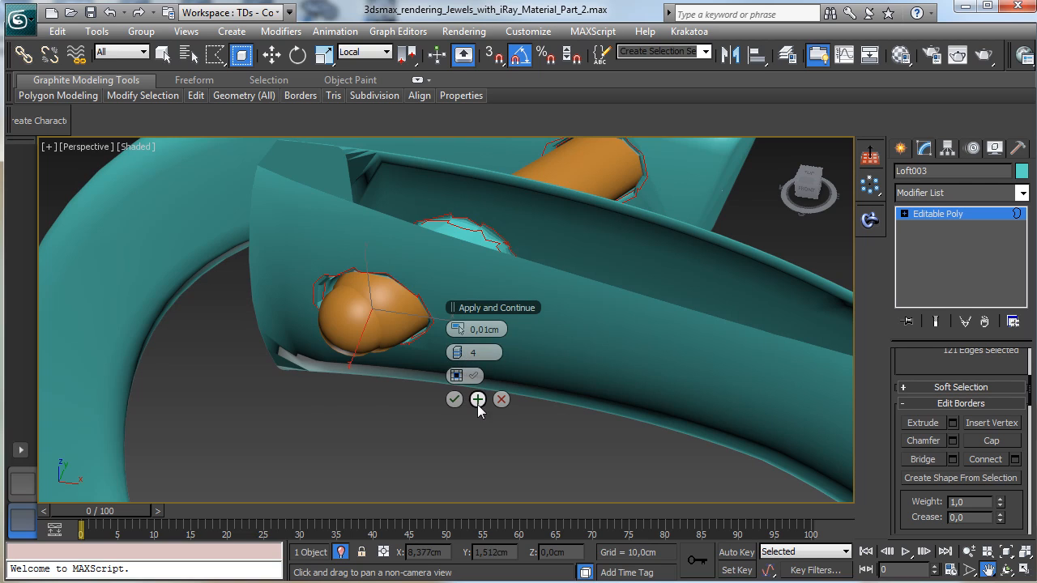
left_click(473, 375)
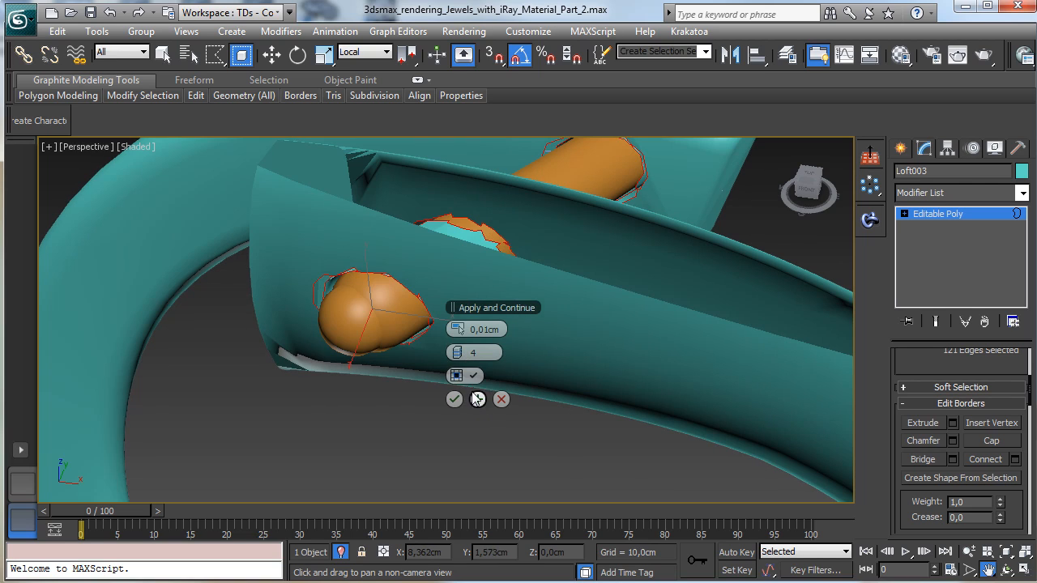
left_click(462, 330)
left_click(462, 331)
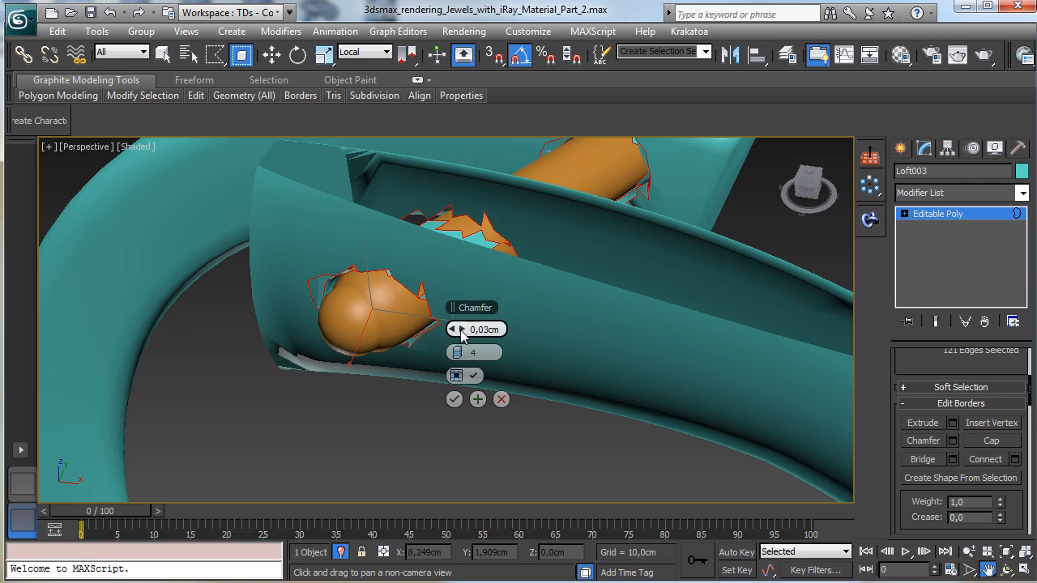
left_click_drag(453, 334, 455, 329)
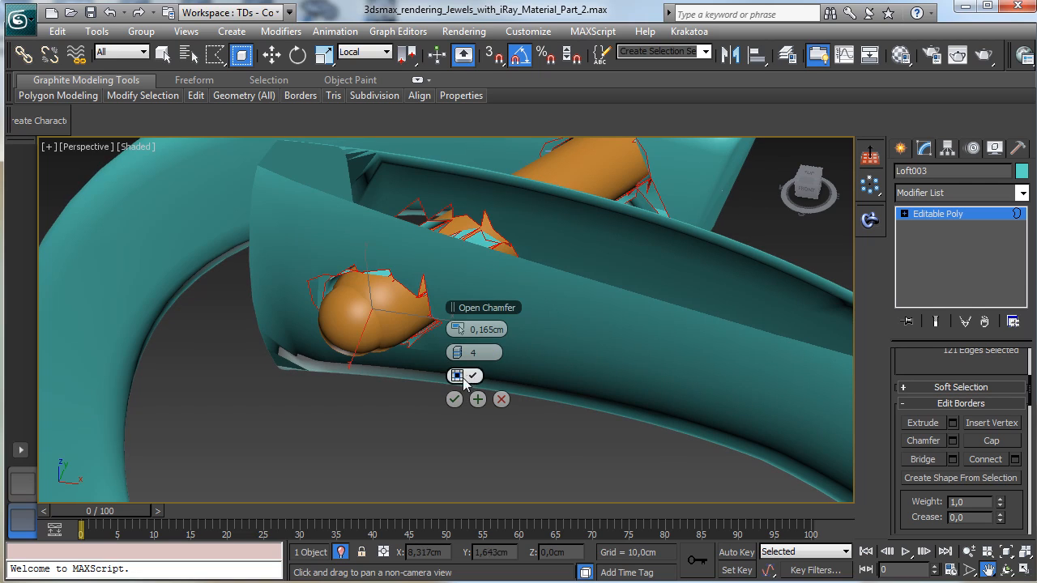
left_click(502, 400)
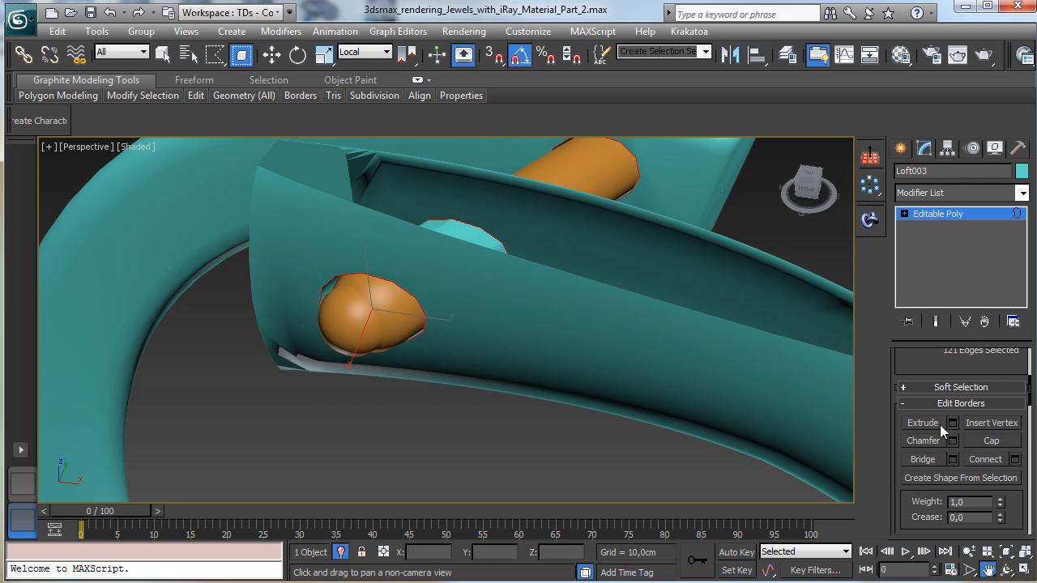
scroll(921, 365, "down", 3)
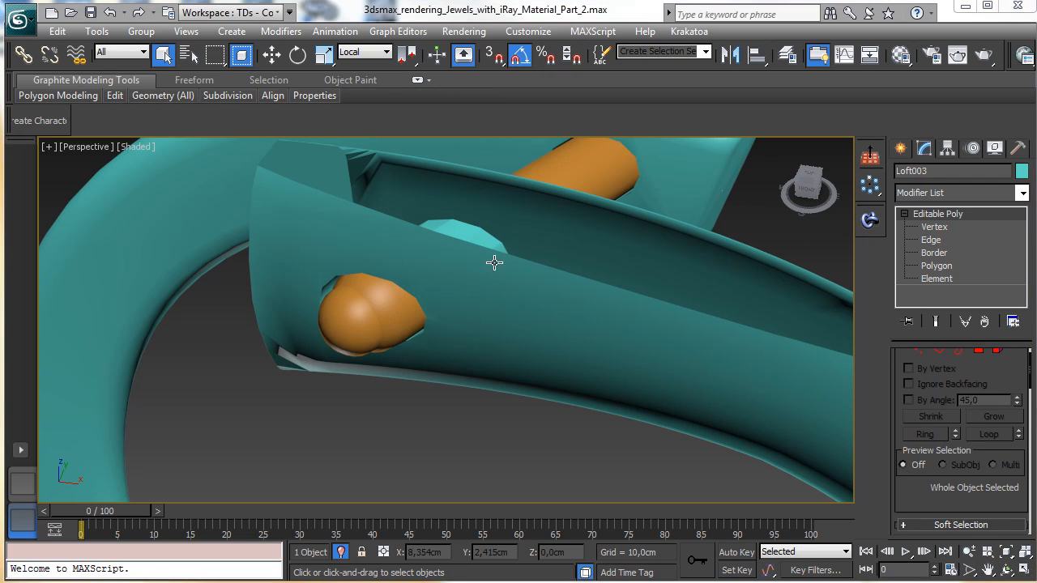
Examine the ring and its connecting pin from above at a smaller scale, and restore the four-viewport layout
left_click(969, 551)
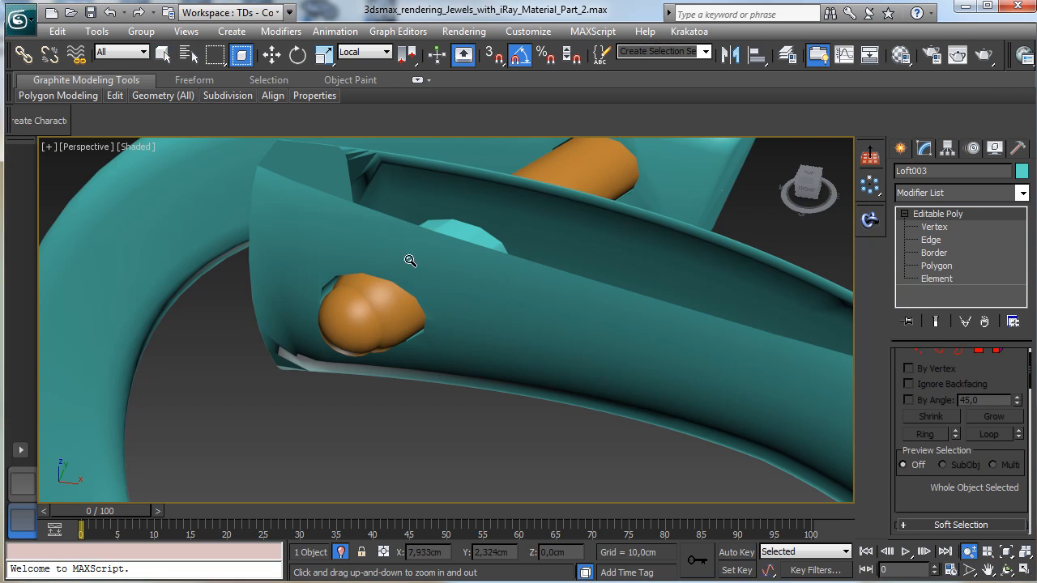
left_click_drag(412, 262, 449, 442)
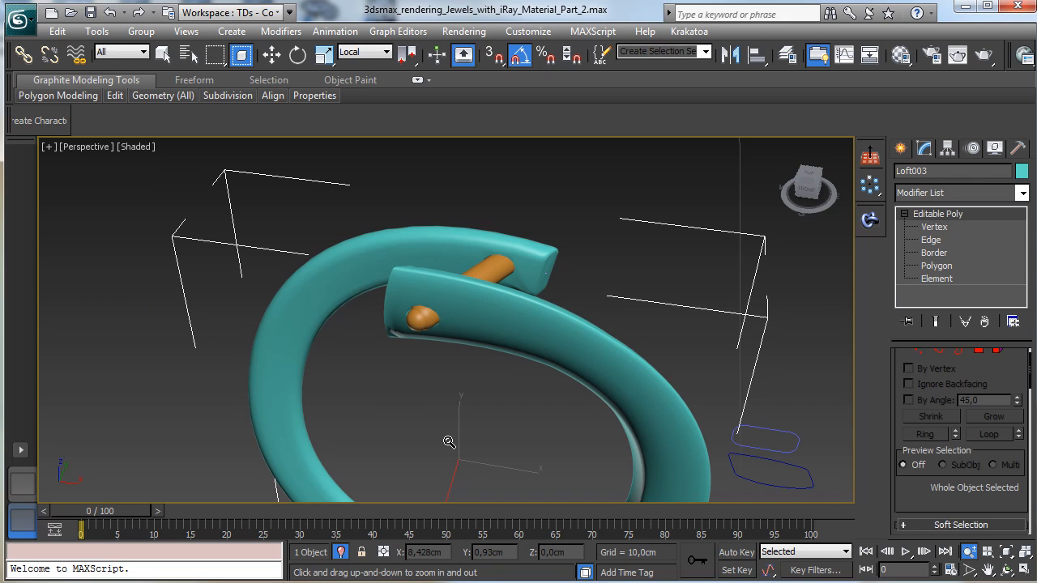
left_click(1010, 571)
left_click_drag(362, 341, 395, 401)
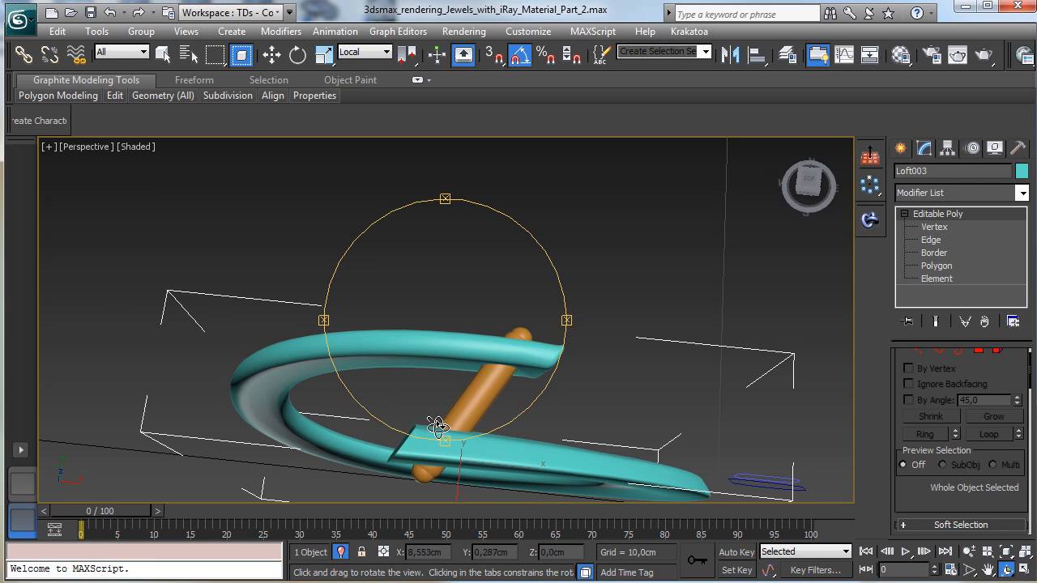
left_click(969, 551)
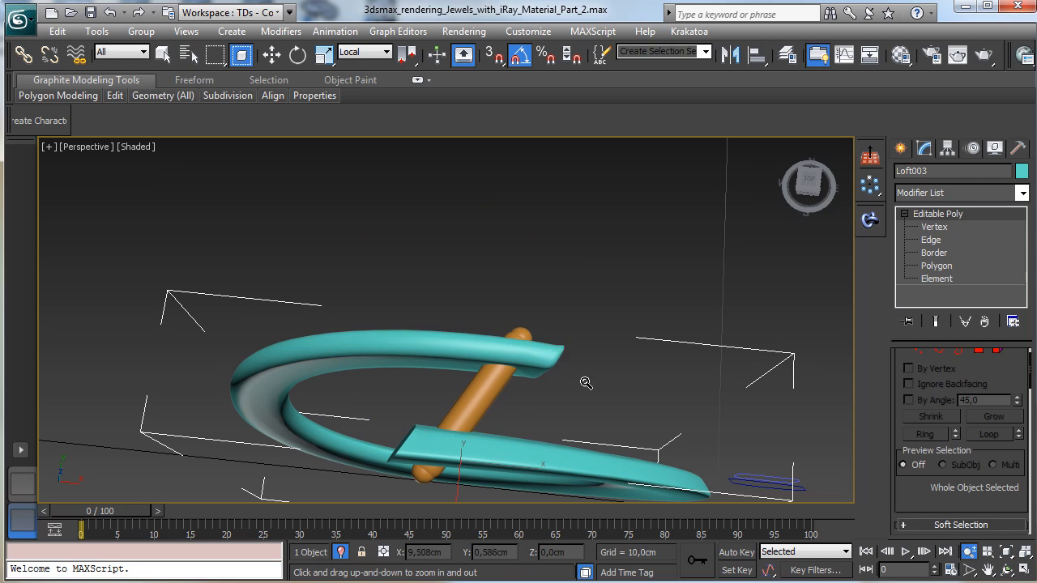
left_click_drag(586, 381, 859, 491)
left_click(1024, 571)
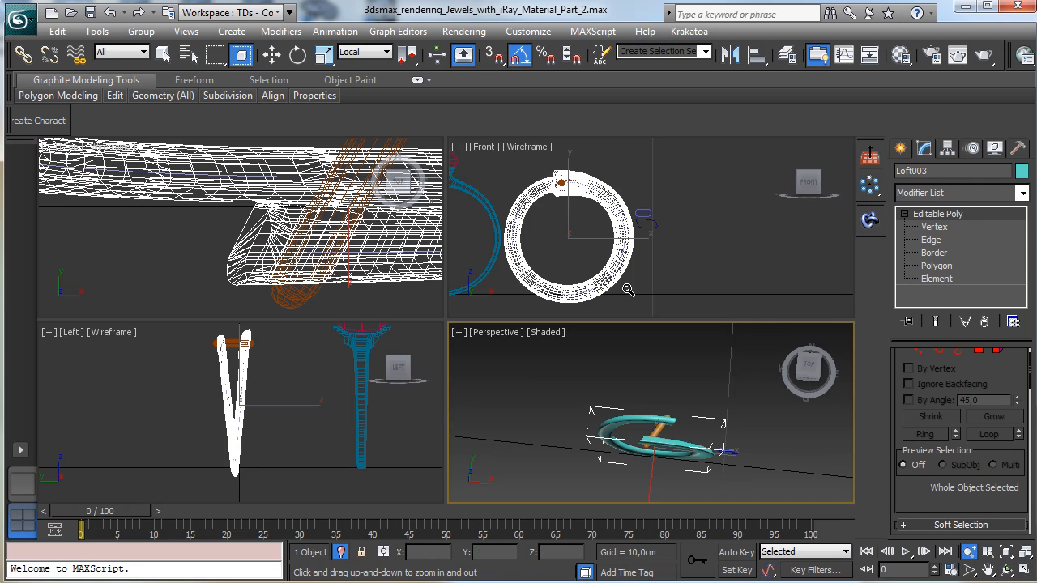
left_click(162, 54)
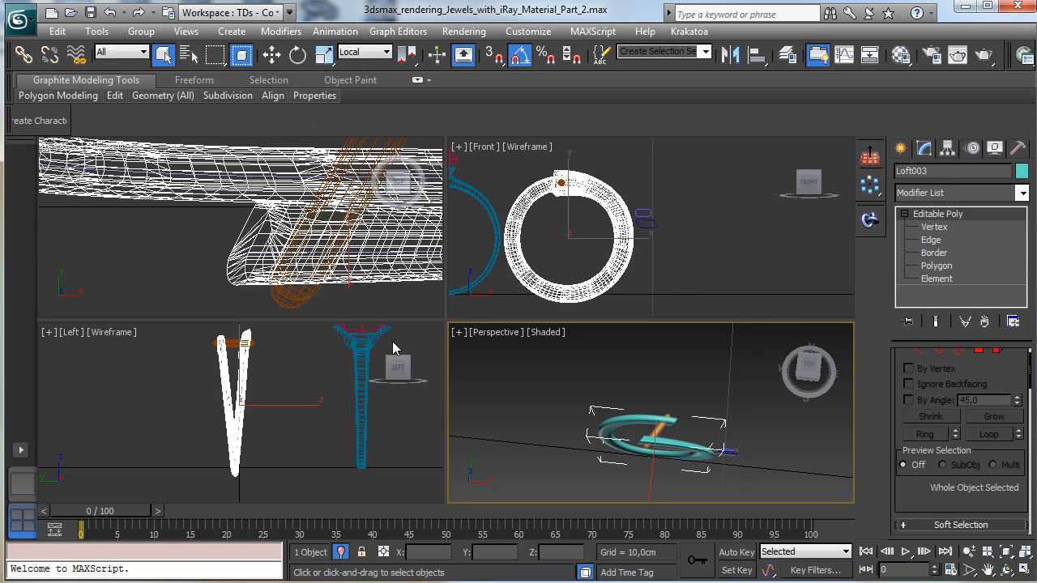
Open the Ring_002 group and copy its gemstone to a free spot above the teal ring
left_click(374, 327)
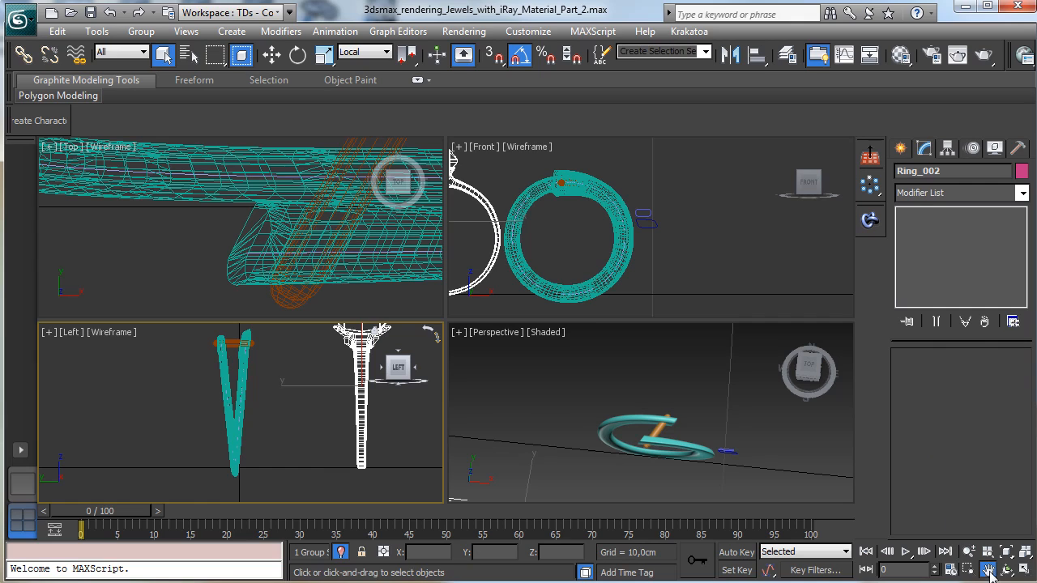
left_click_drag(562, 203, 633, 290)
left_click(152, 36)
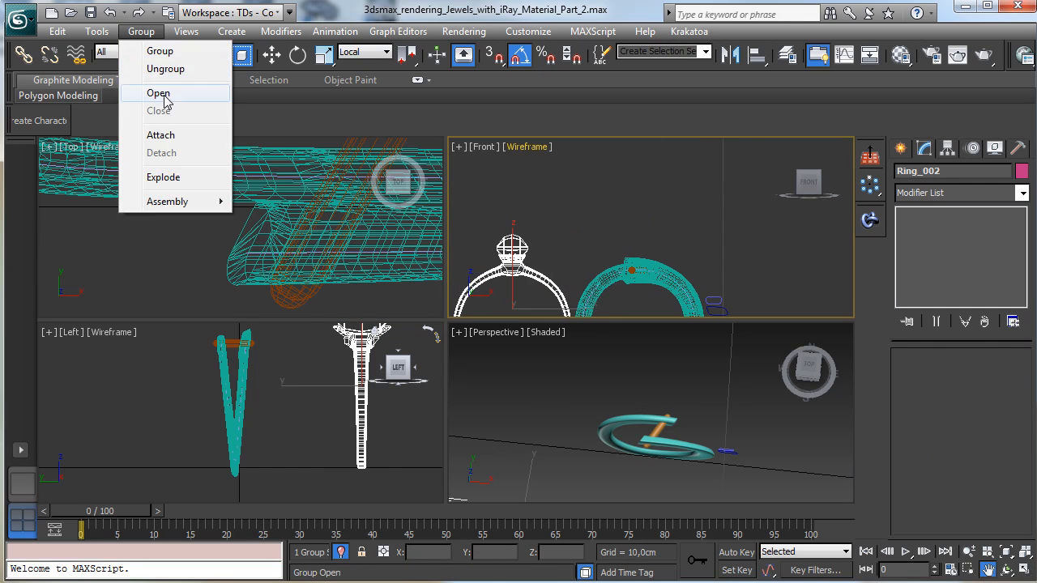
left_click(159, 94)
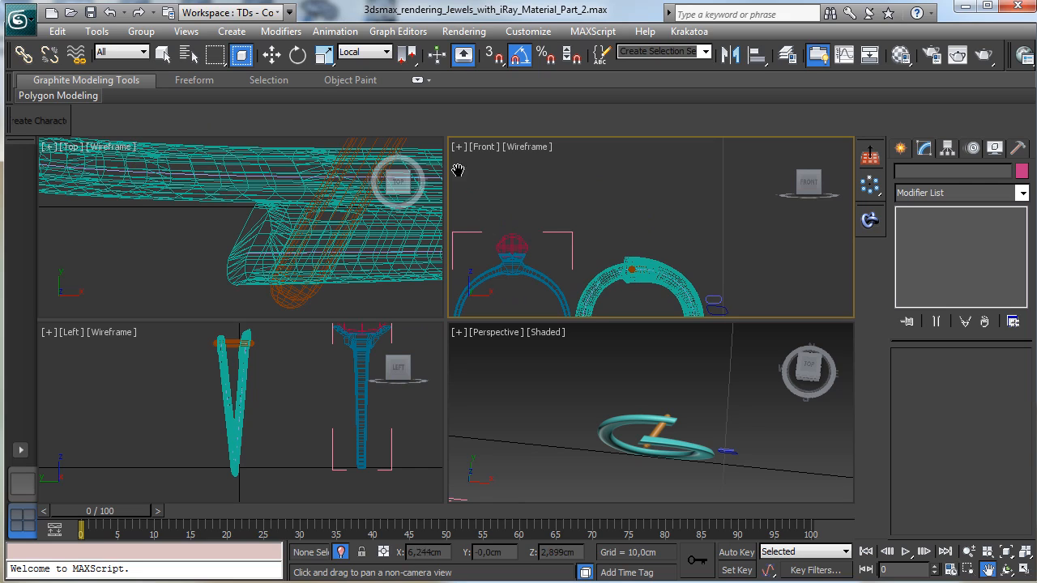
left_click(163, 53)
left_click(516, 241)
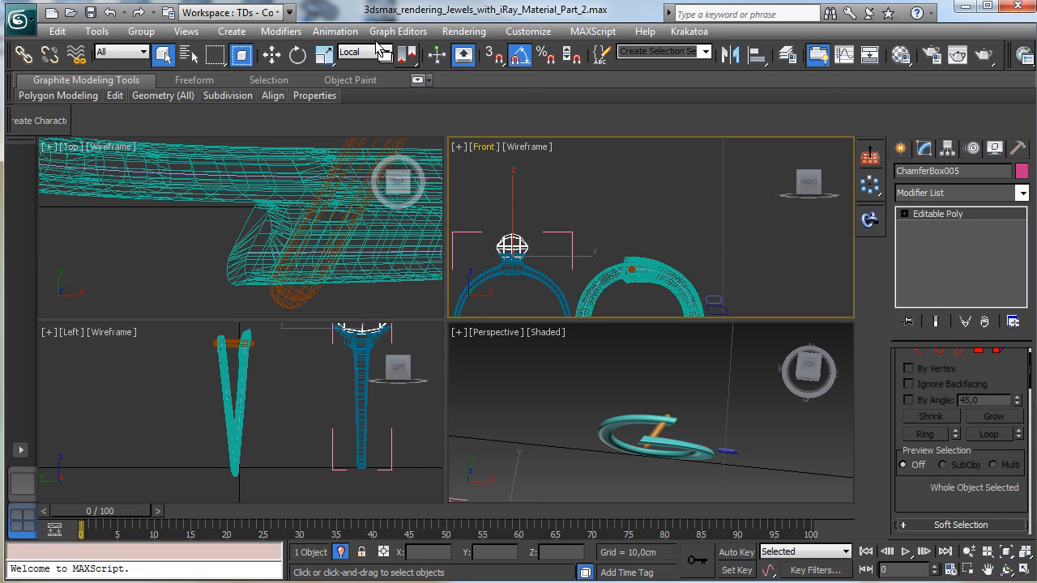
key("w")
left_click_drag(612, 198, 615, 213, "shift")
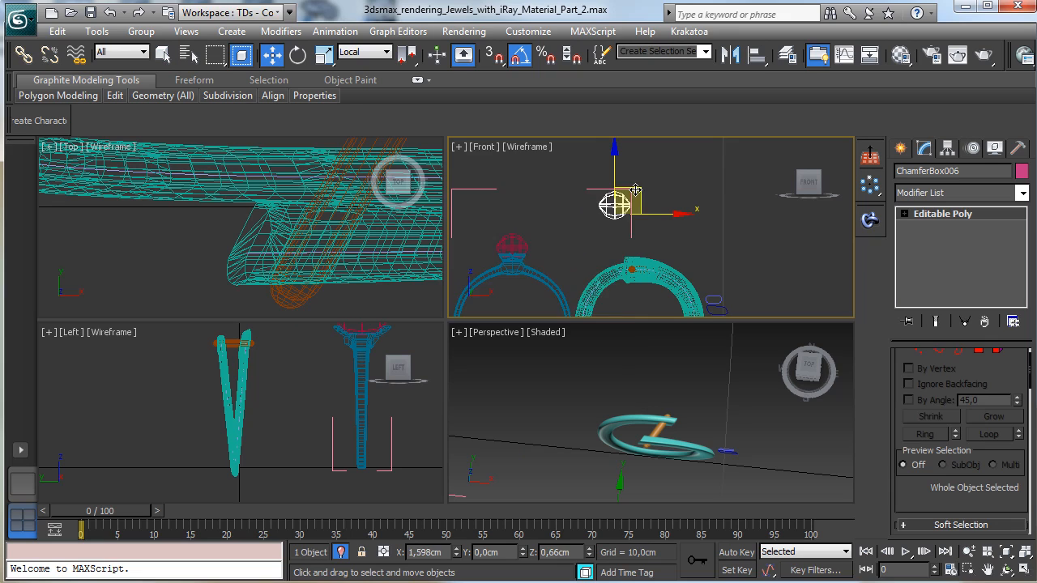
left_click(520, 368)
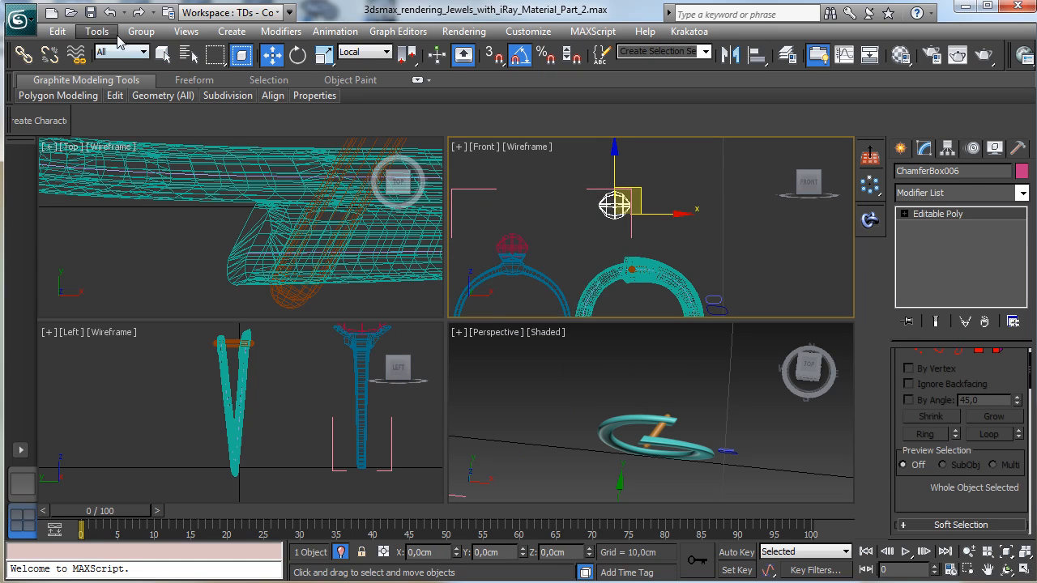
Detach the copied gemstone from the Ring_002 group and close the group
left_click(141, 31)
left_click(162, 153)
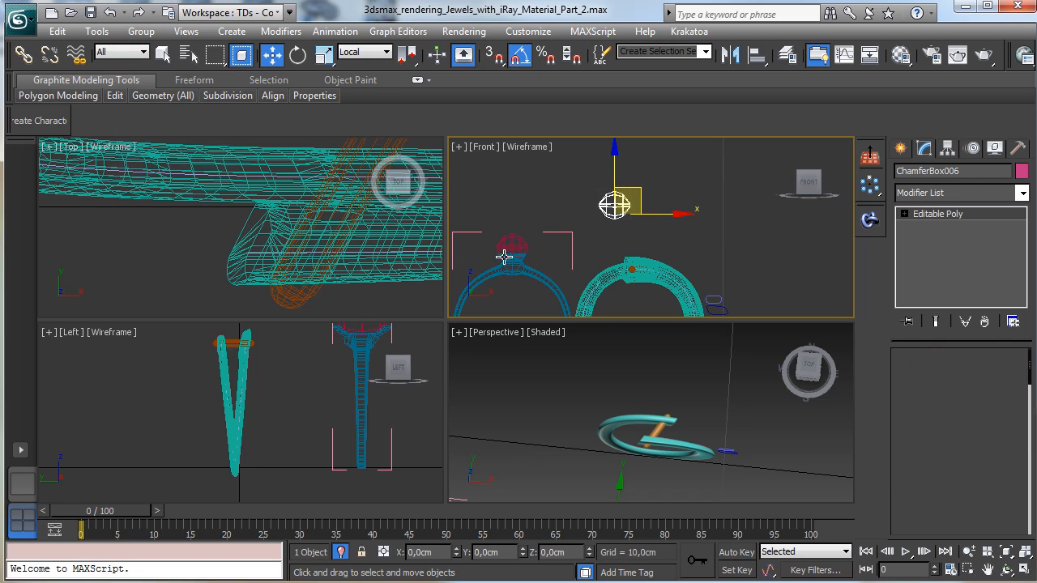
left_click(512, 245)
left_click(141, 31)
left_click(159, 111)
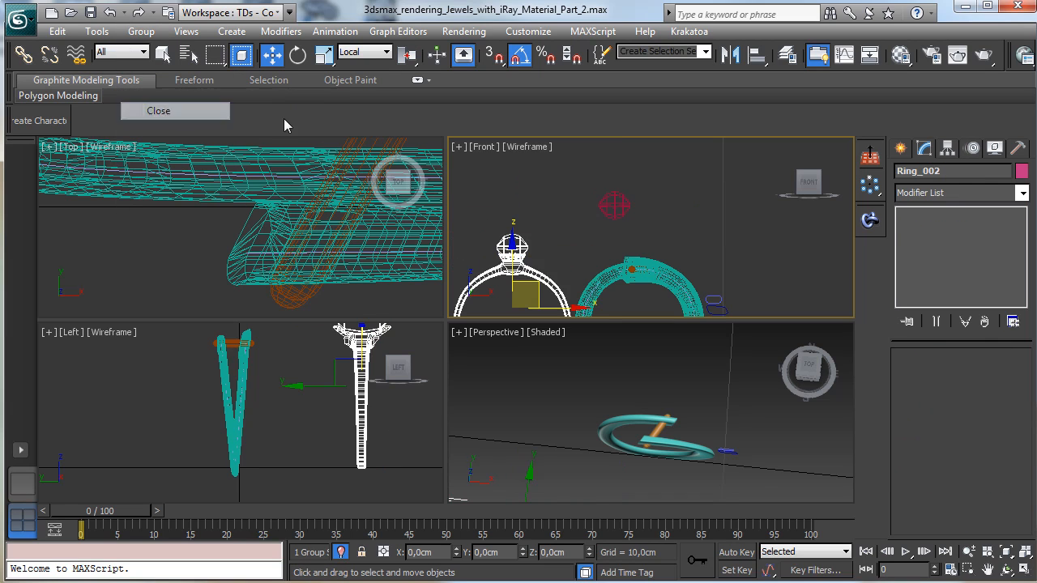
Move the gemstone copy onto the top of the teal ring, centred between its two band ends
left_click(617, 201)
left_click_drag(634, 194, 643, 251)
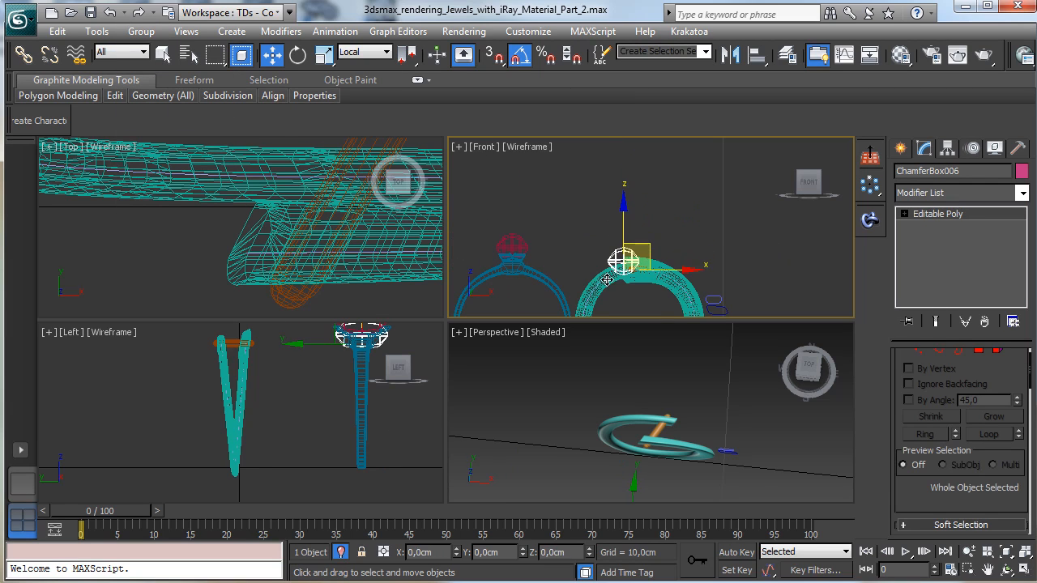
left_click(361, 336)
right_click(377, 346)
left_click(415, 362)
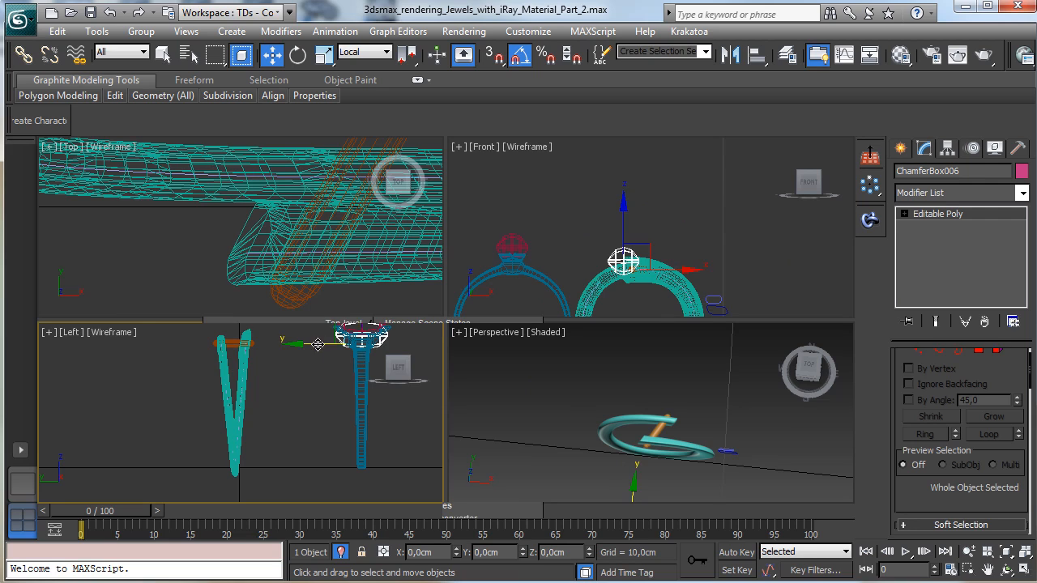
left_click_drag(348, 343, 229, 343)
left_click(650, 364)
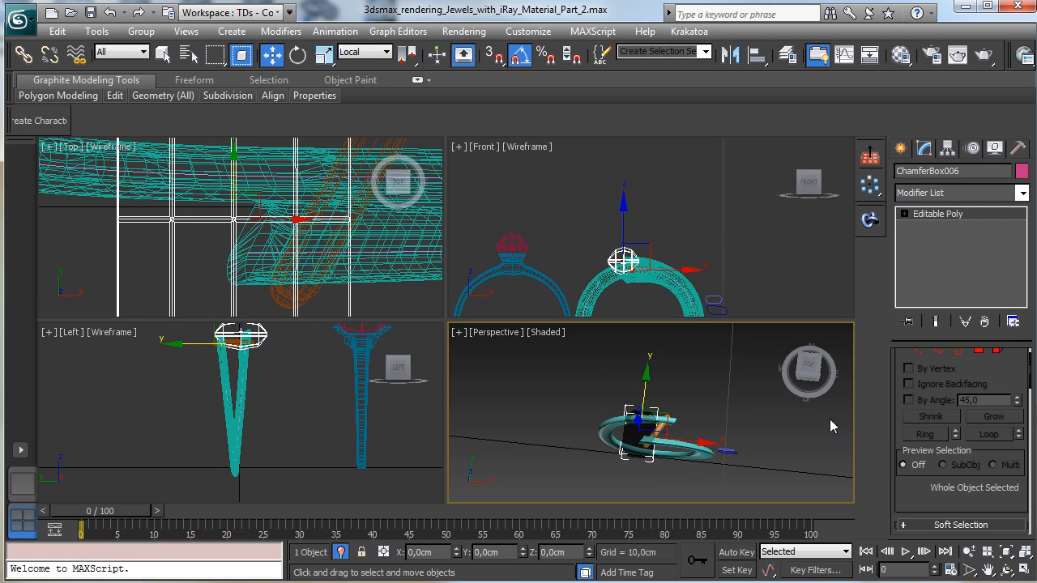
Maximize the perspective view and turn off transparency in its viewport material display
left_click(1025, 571)
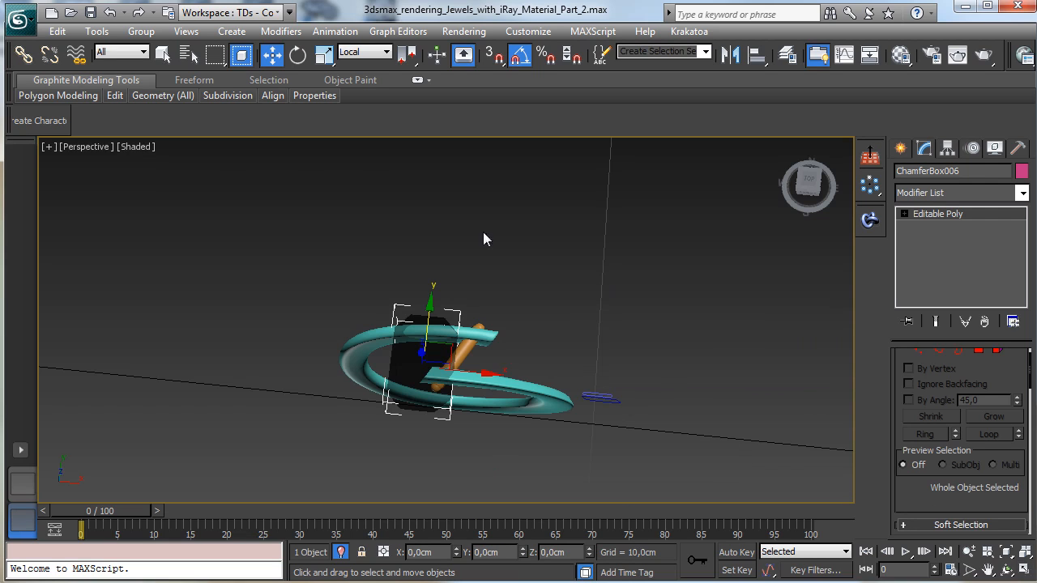
left_click(135, 147)
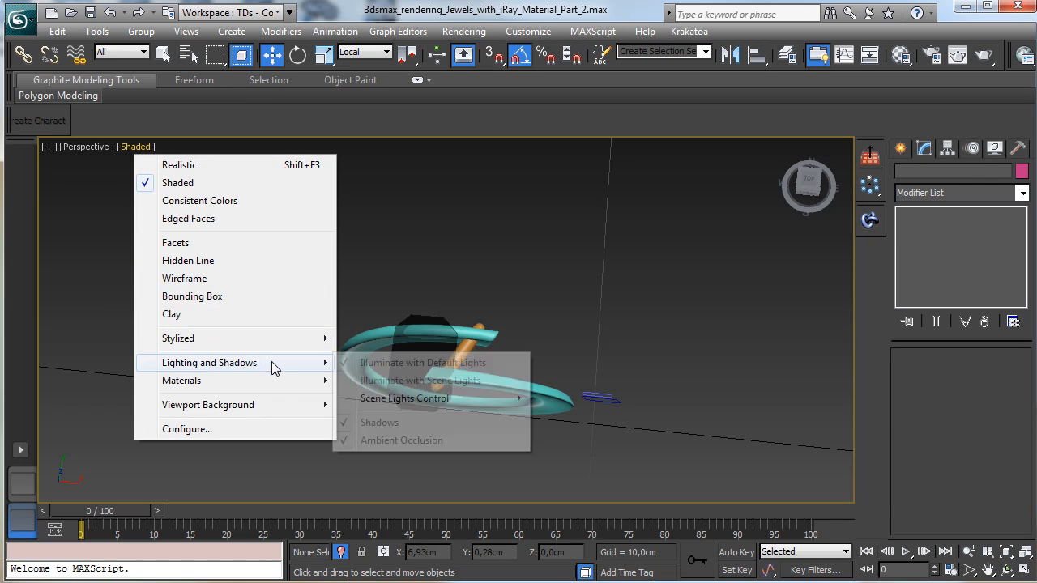
mouse_move(287, 384)
left_click(446, 381)
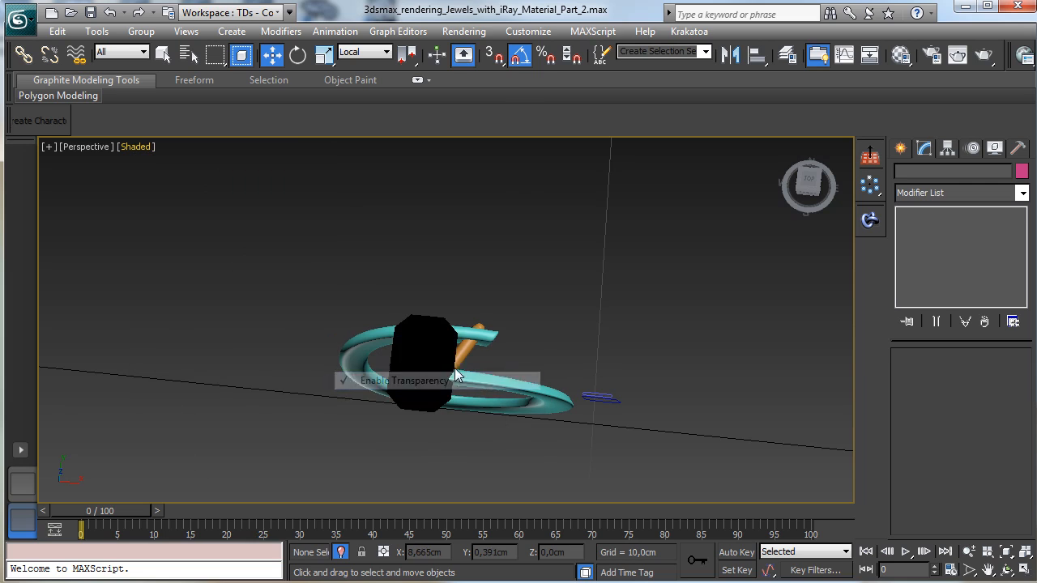
Assign the grey 07 - Default material to the gemstone copy
left_click(416, 352)
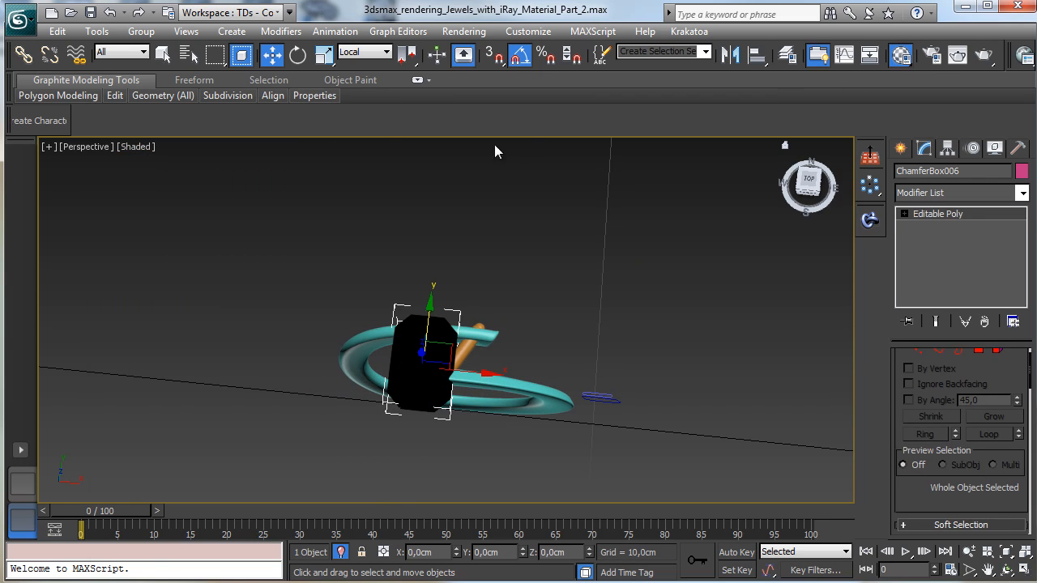
key("m")
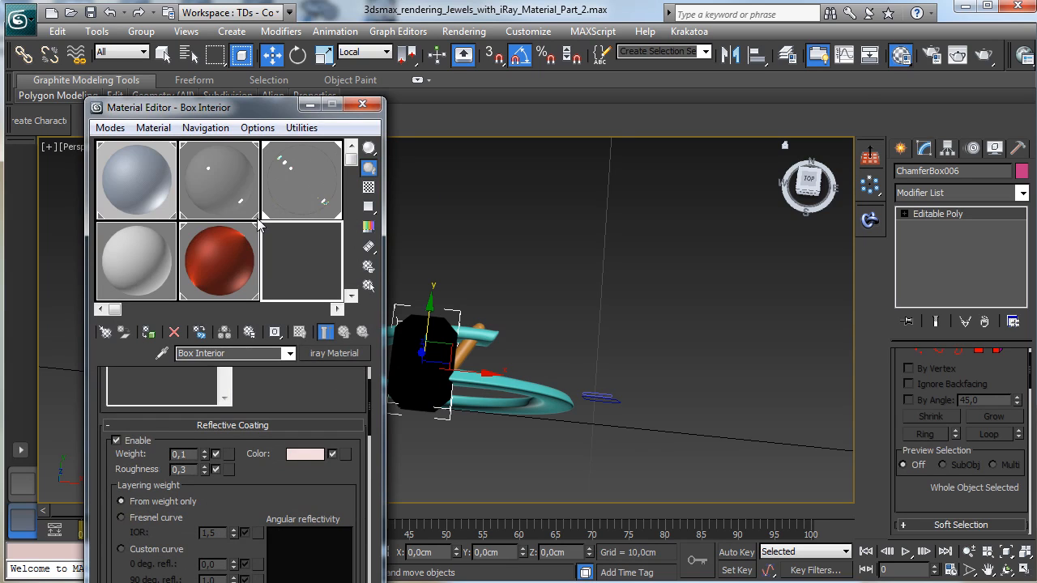
left_click(154, 276)
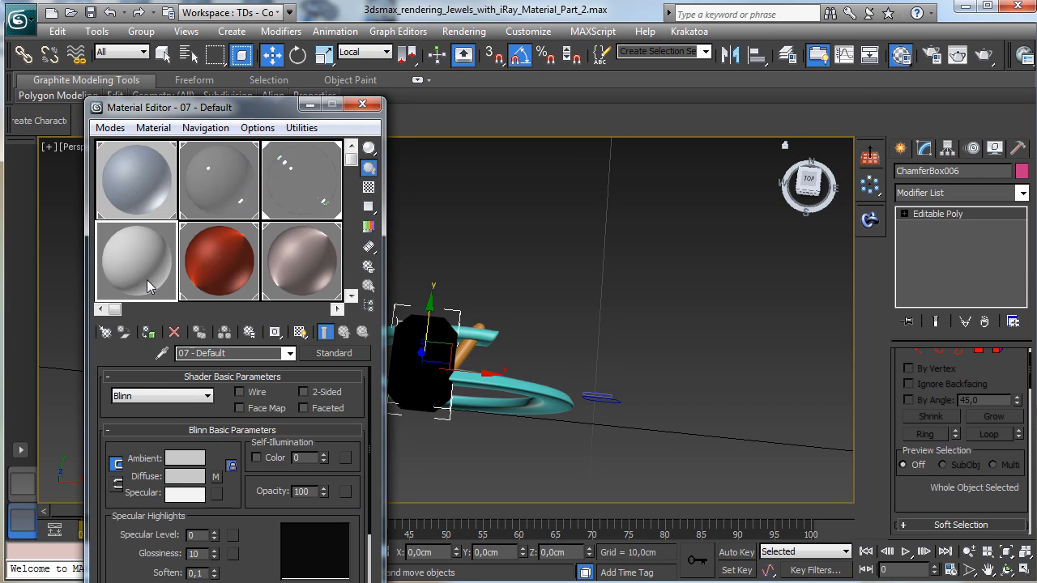
left_click(149, 332)
left_click(362, 105)
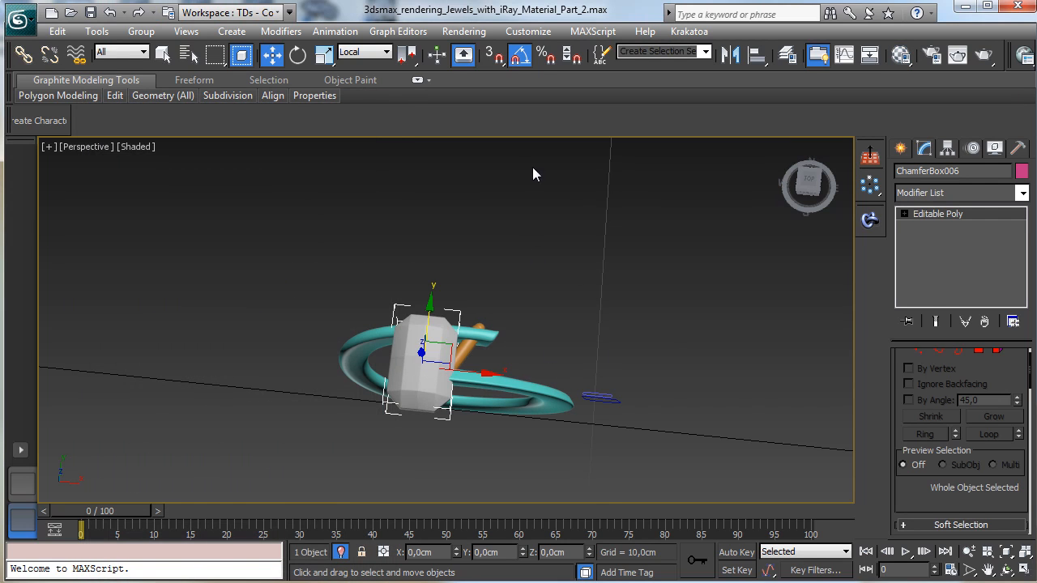
Scale the gemstone copy down uniformly to about 0,512 on all axes
left_click(299, 57)
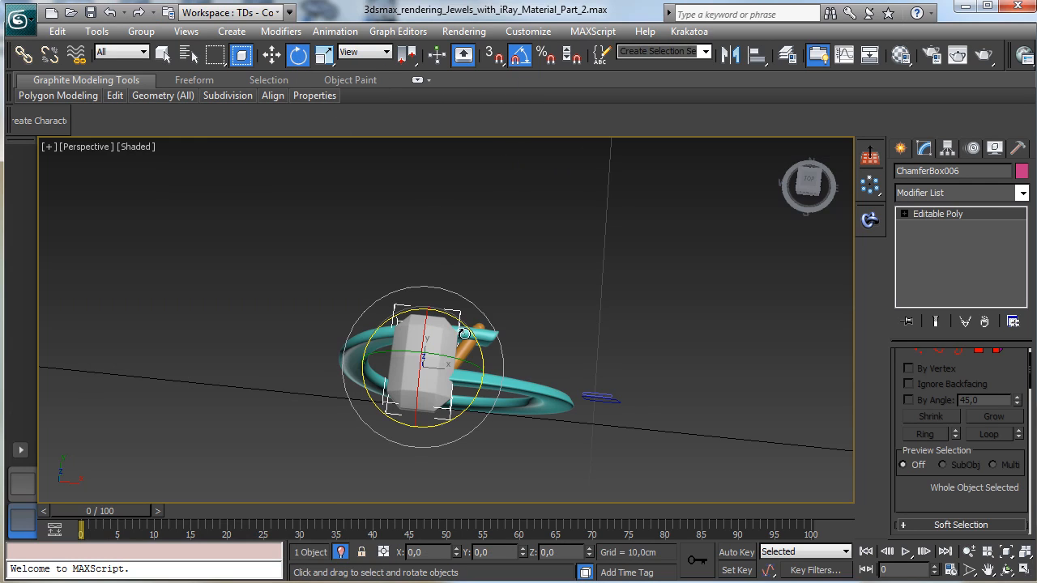
left_click(323, 55)
left_click_drag(437, 375, 402, 481)
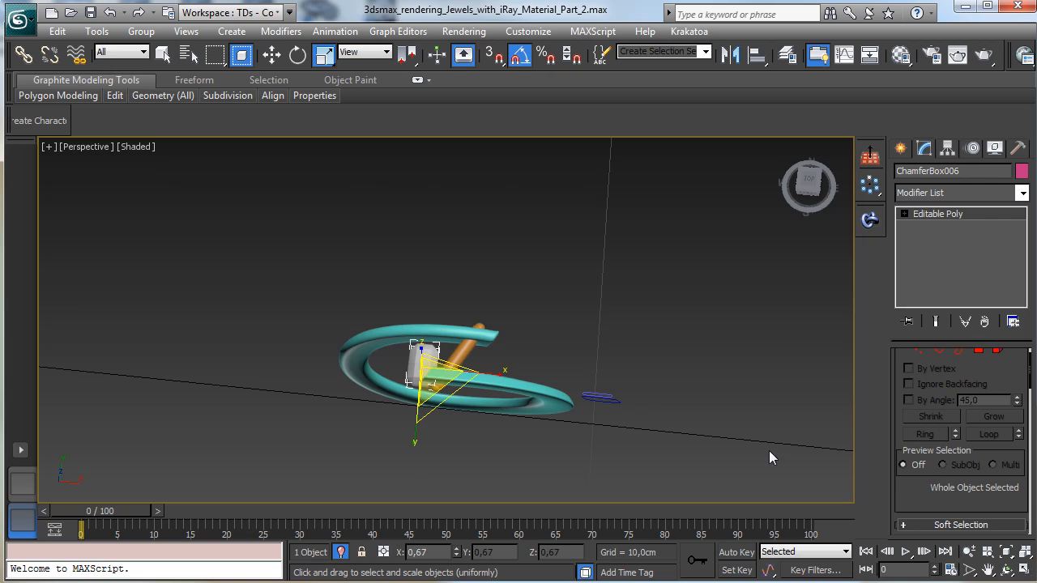
left_click(1005, 552)
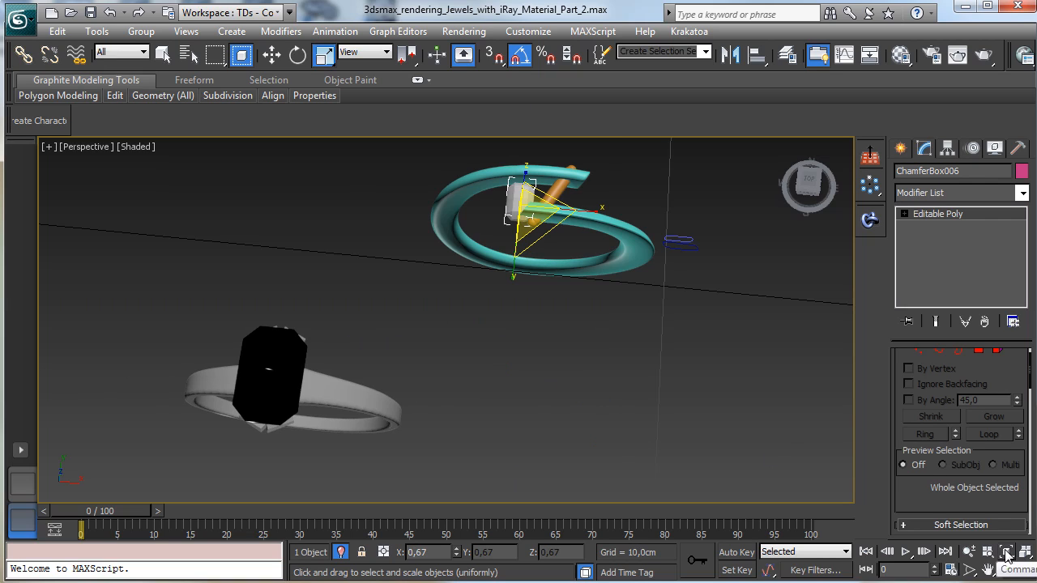
left_click_drag(1006, 552, 1008, 536)
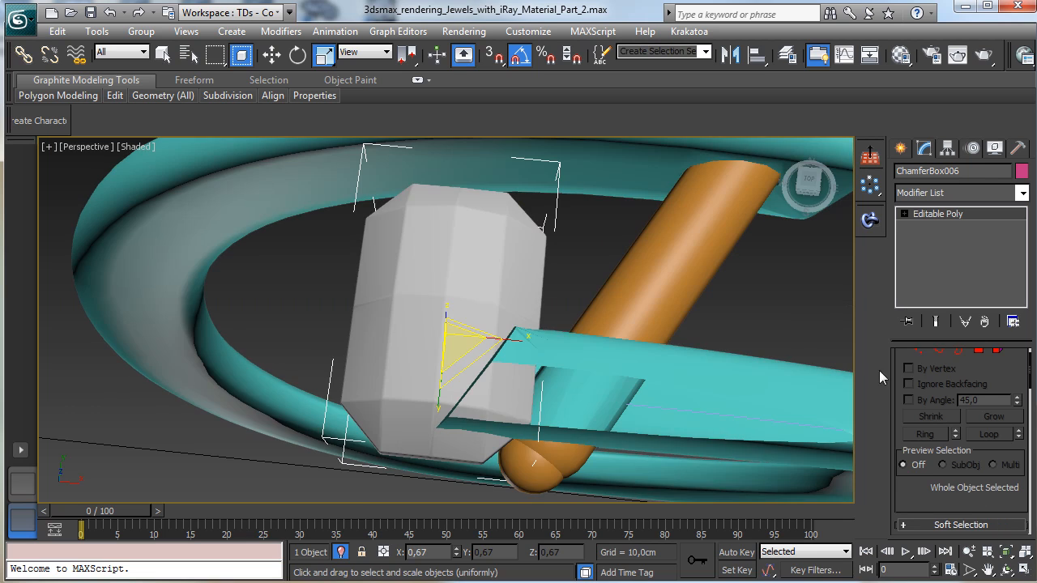
left_click(970, 552)
left_click_drag(565, 313, 564, 357)
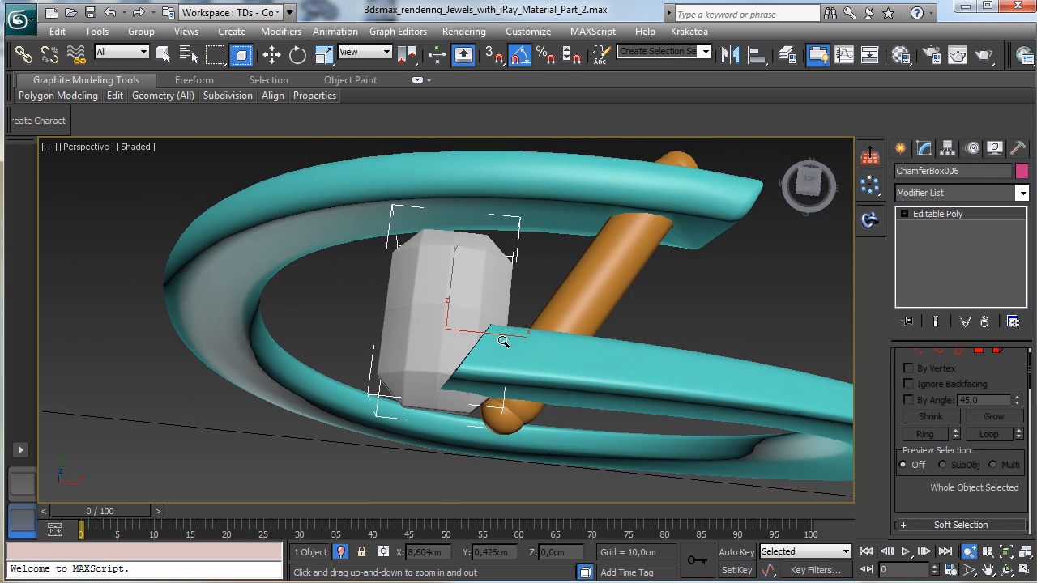
left_click(327, 57)
left_click_drag(457, 337, 447, 363)
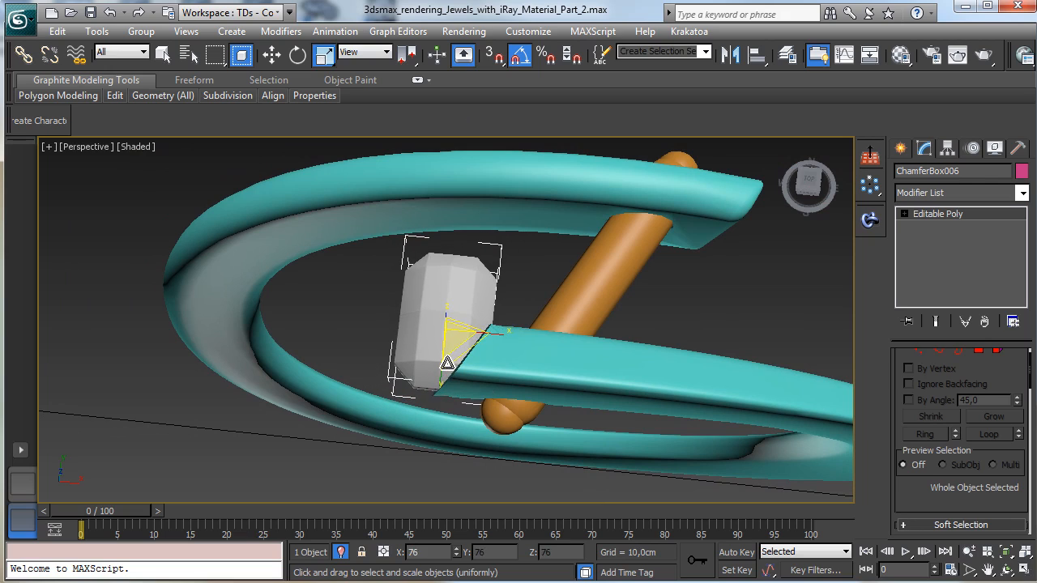
Move the gemstone between the band ends beside the orange pin and rotate it -25 degrees about Z
left_click(272, 54)
left_click_drag(459, 308, 545, 262)
left_click(298, 57)
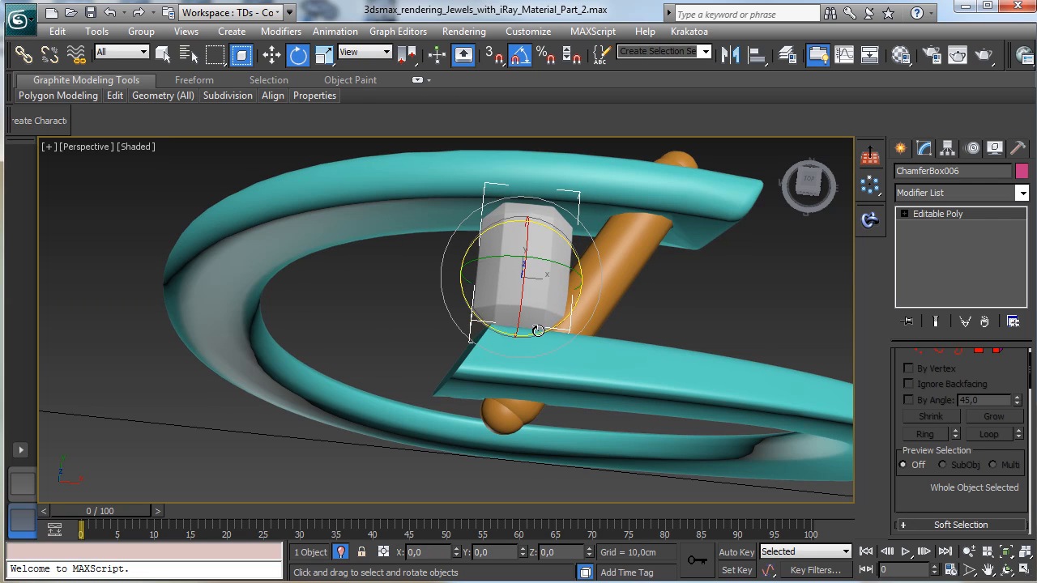
left_click_drag(538, 331, 517, 330)
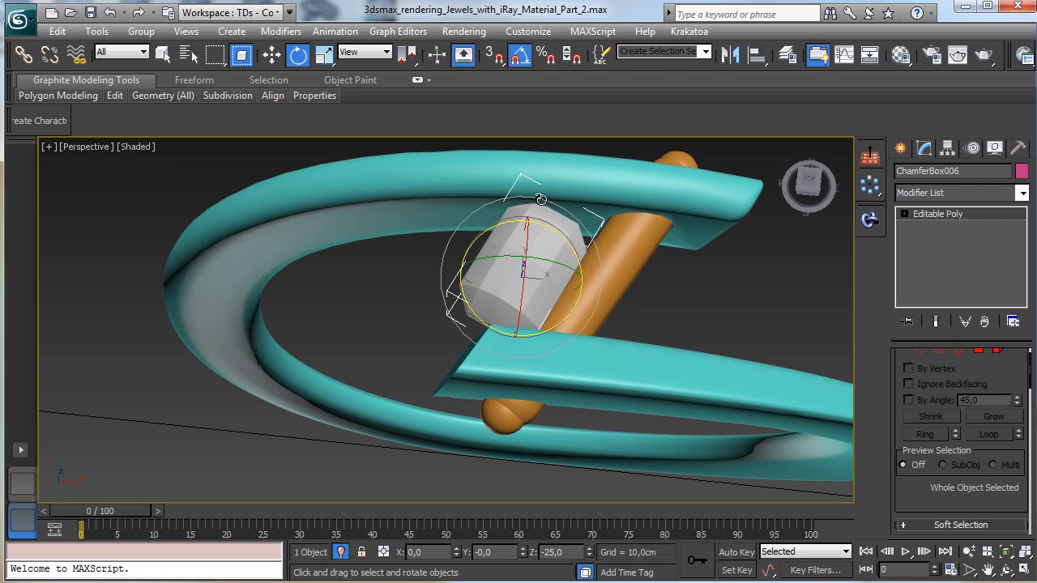
Set the scale reference coordinate system to Local and scale the gemstone uniformly to 92 percent
left_click(1008, 573)
left_click_drag(464, 312, 430, 331)
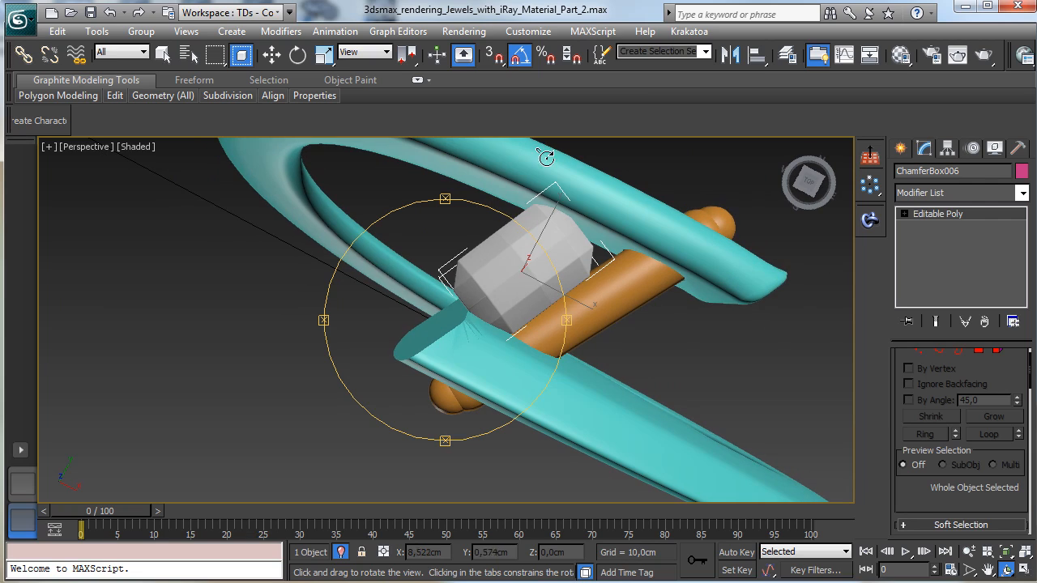
left_click(324, 54)
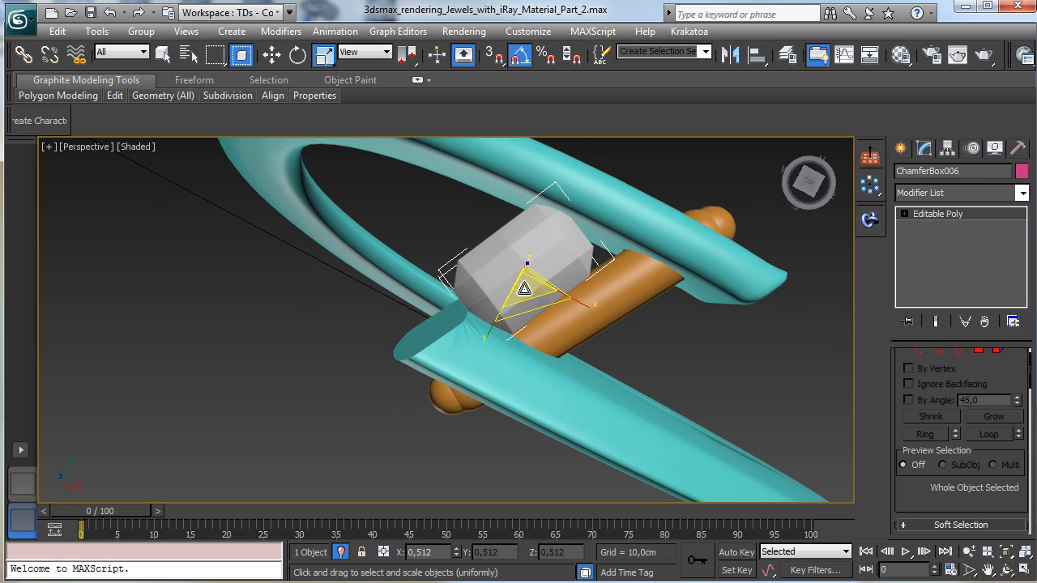
left_click(351, 53)
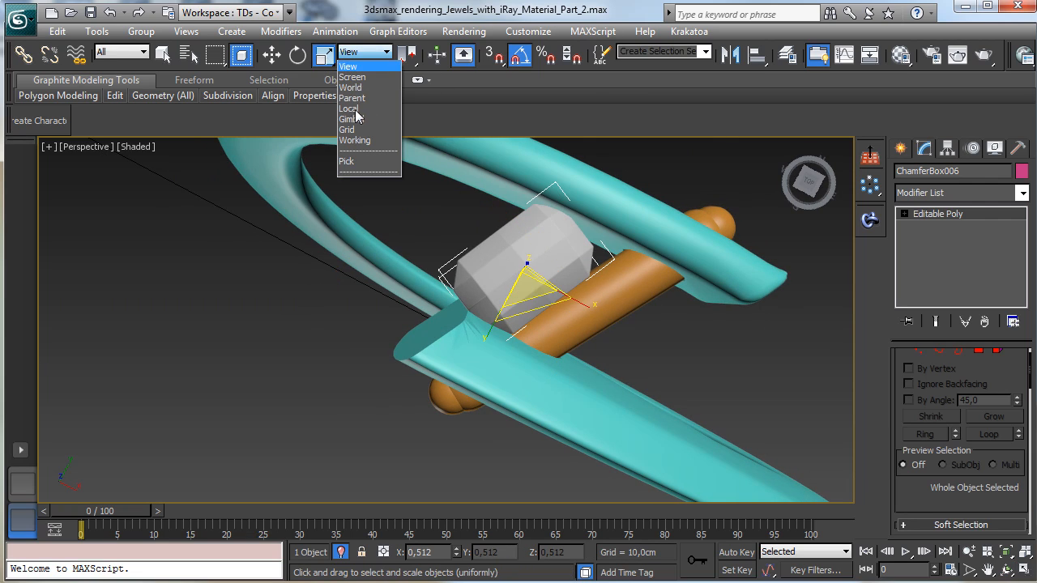
left_click(349, 108)
left_click_drag(523, 285, 518, 297)
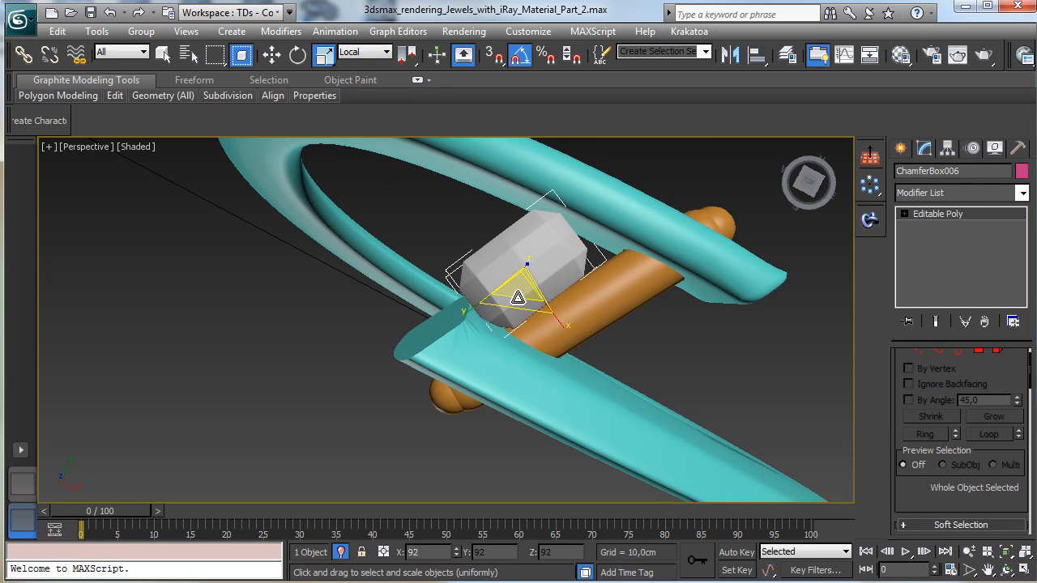
Copy the gemstone to the other side of the orange pin and rotate the copy to -30 degrees about Z
left_click(272, 54)
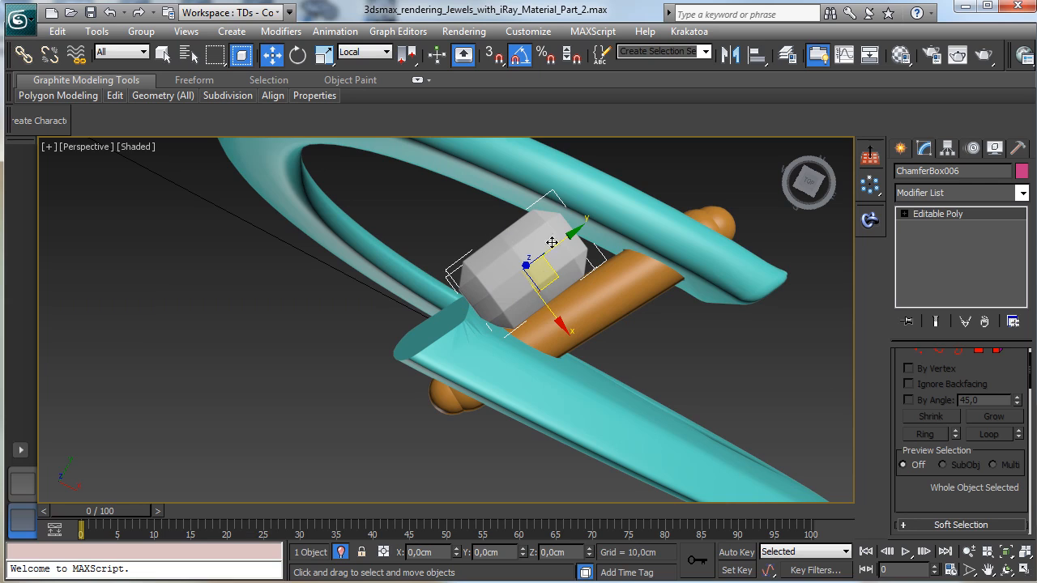
mouse_move(558, 243)
left_mouse_down()
mouse_move(552, 251)
mouse_move(560, 241)
left_mouse_up()
mouse_move(559, 276)
left_mouse_down("shift")
mouse_move(677, 320)
mouse_move(687, 352)
left_mouse_up("shift")
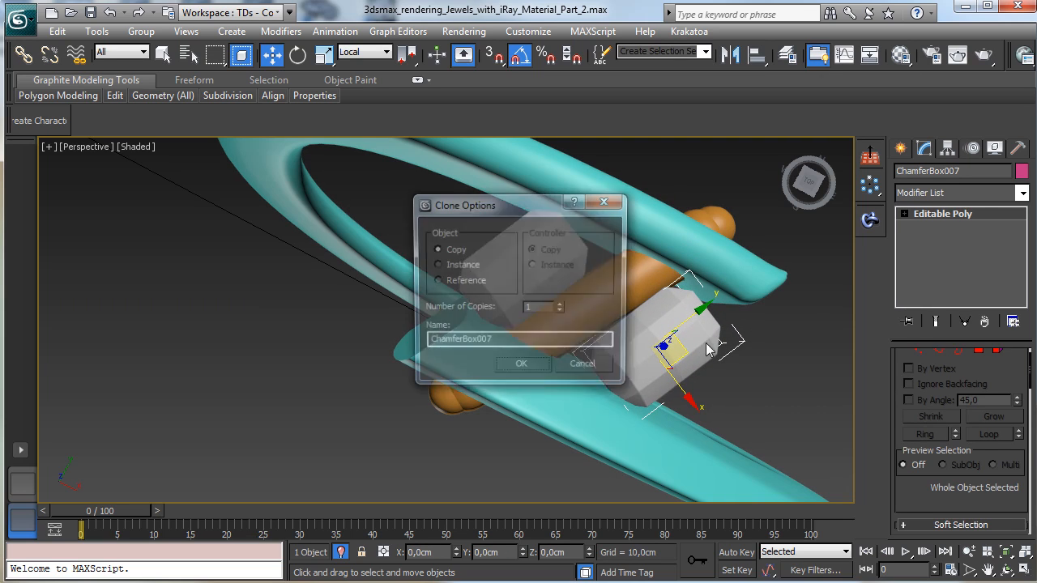
left_click(541, 368)
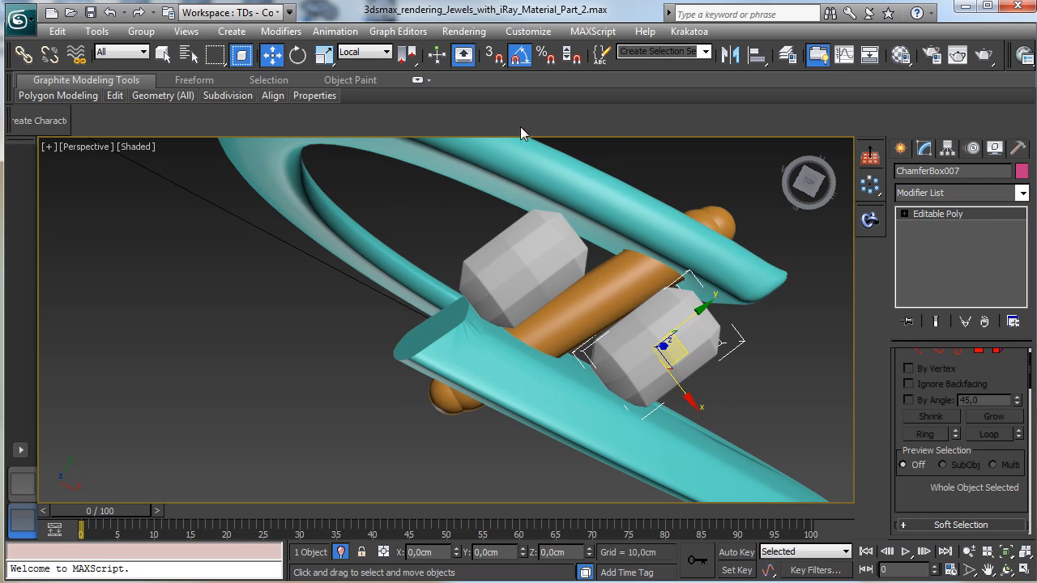
left_click(297, 55)
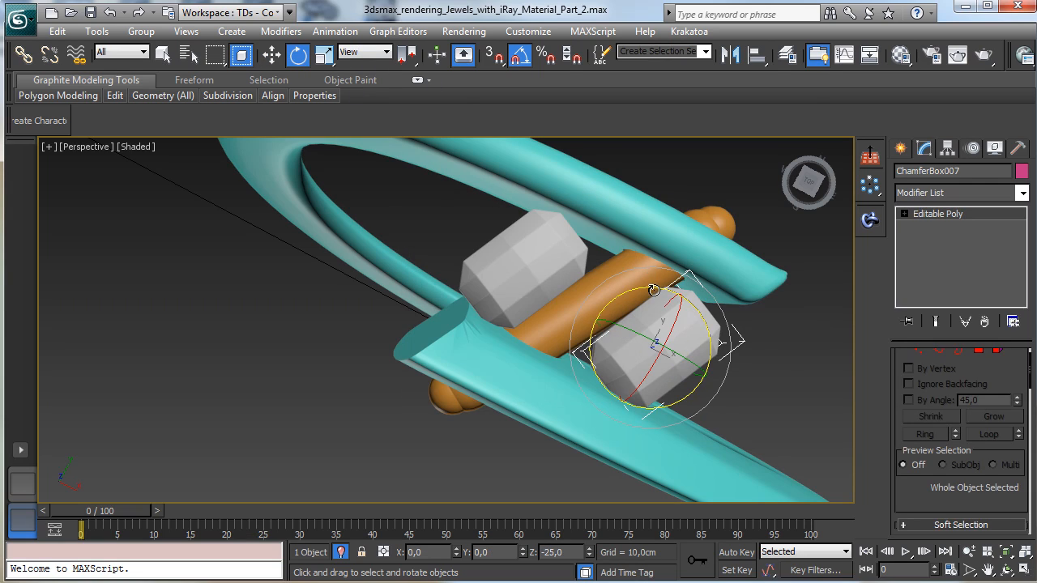
left_click_drag(654, 294, 666, 268)
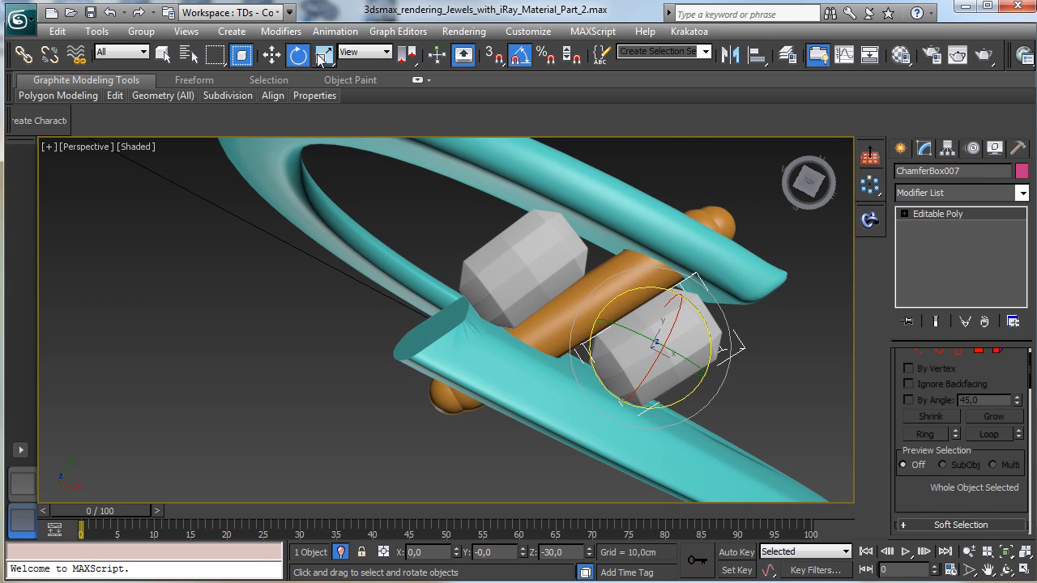
Nudge the copied gemstone slightly closer to the orange pin in its local XY plane
key("w")
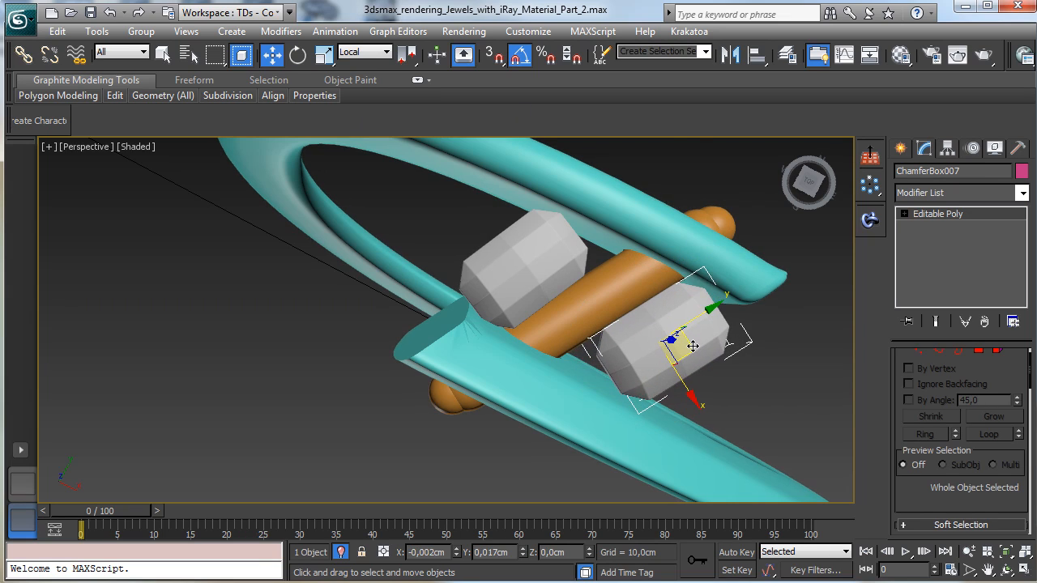
left_click_drag(693, 346, 688, 349)
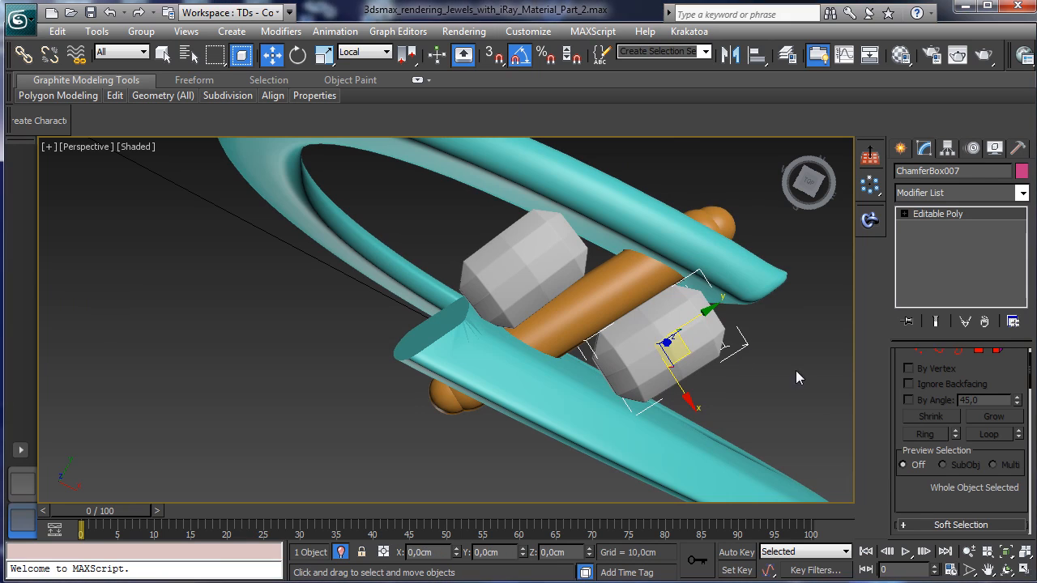
Select both gemstones and raise them along Z so they protrude above the ring band
left_click(1007, 573)
left_click_drag(495, 301, 484, 204)
left_click(275, 55)
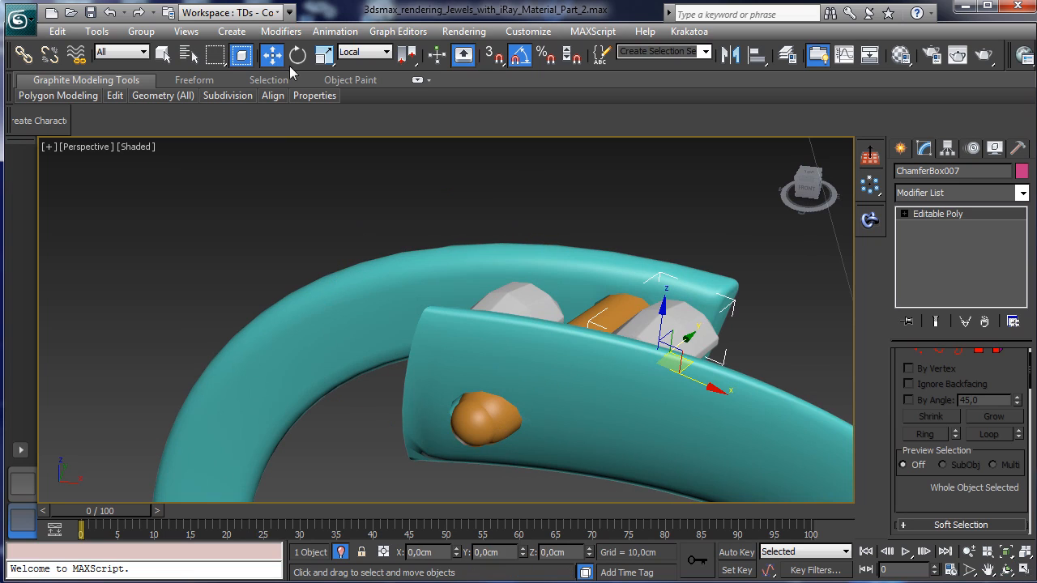
left_click(515, 299, "ctrl")
mouse_move(663, 299)
left_mouse_down()
mouse_move(668, 261)
mouse_move(668, 281)
left_mouse_up()
left_click(679, 245)
left_click(669, 284)
Create a standard sphere with a radius of about 0,114 cm over the orange pin in the Top view
left_click(1007, 571)
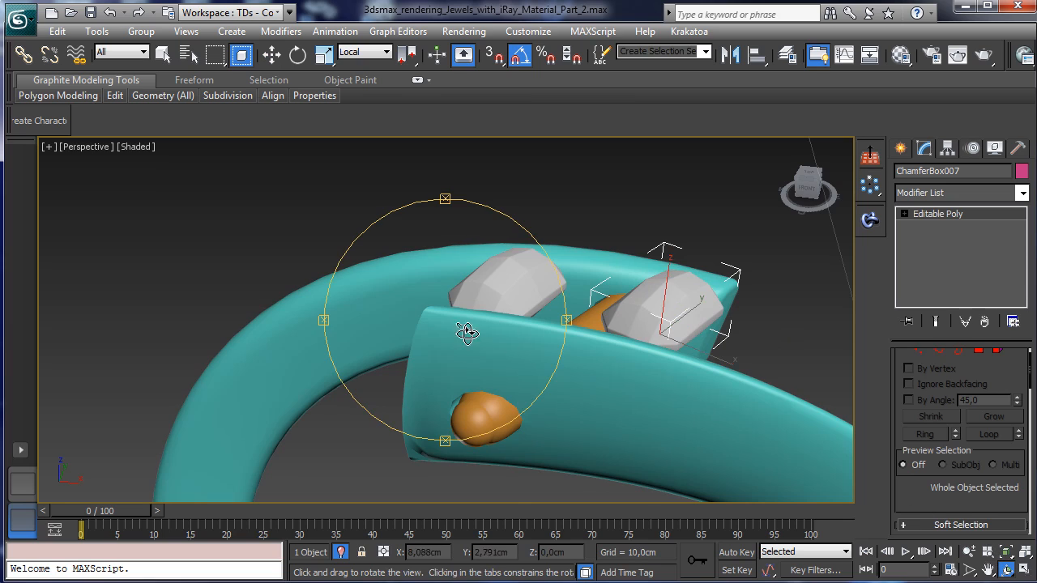
left_click_drag(467, 331, 486, 366)
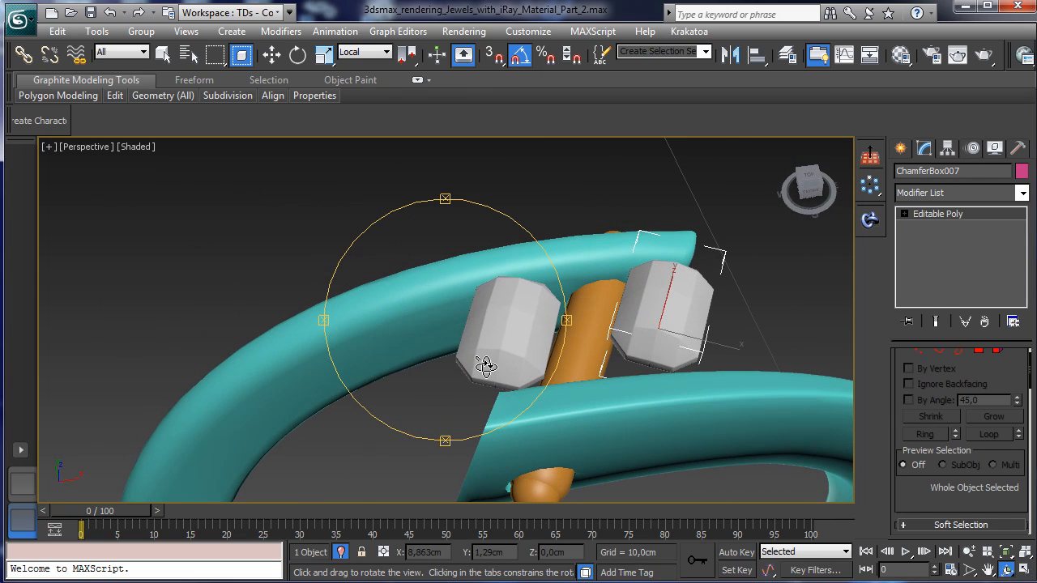
left_click(901, 148)
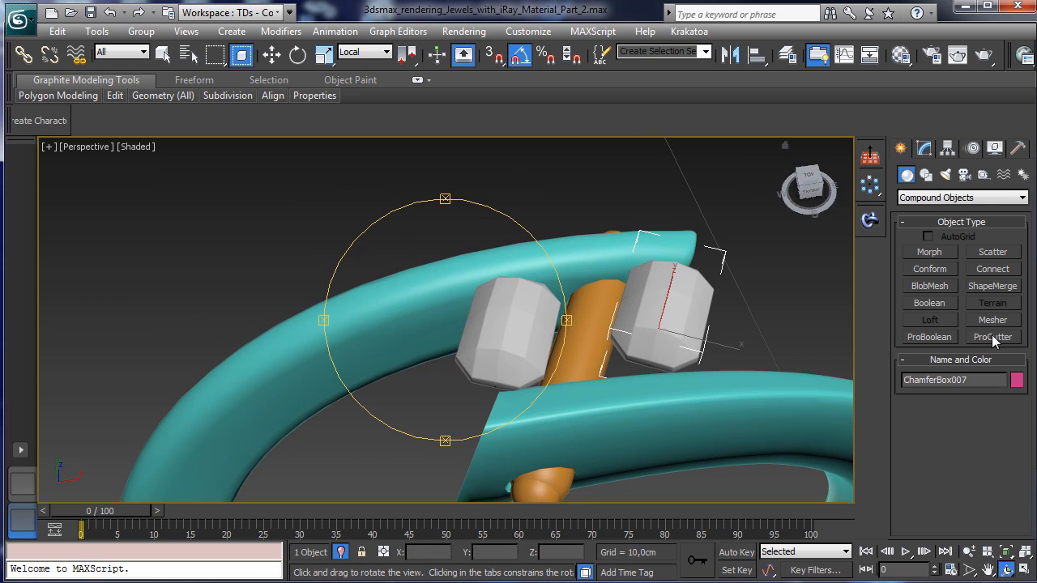
left_click(1025, 571)
left_click(915, 197)
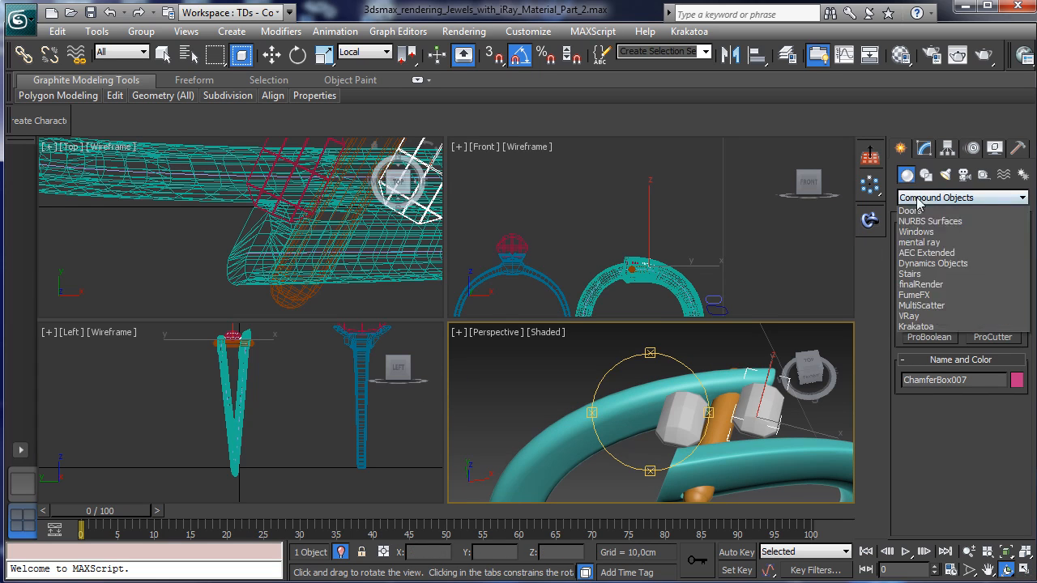
left_click(932, 213)
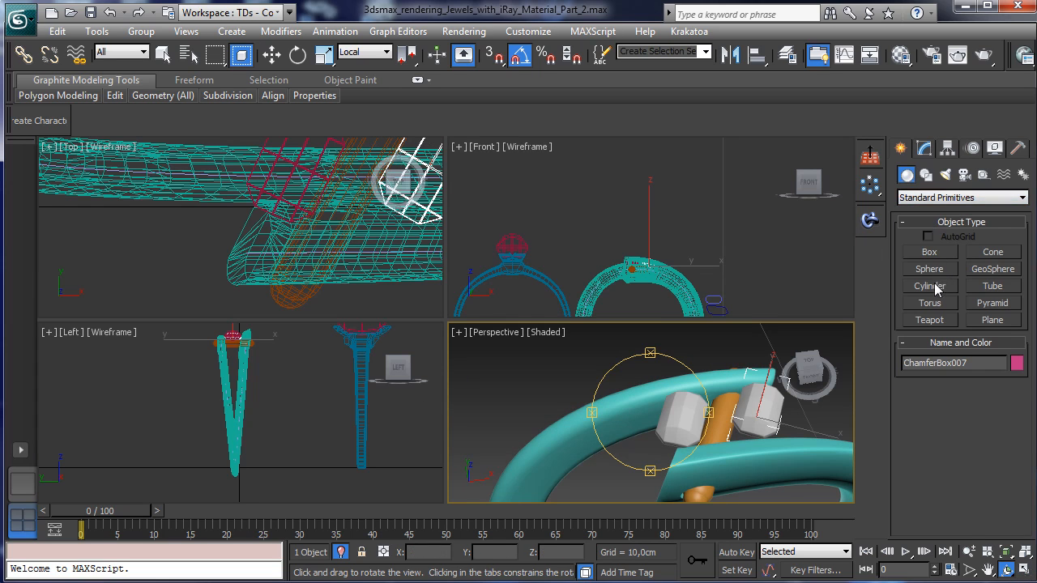
left_click(939, 274)
left_click(990, 272)
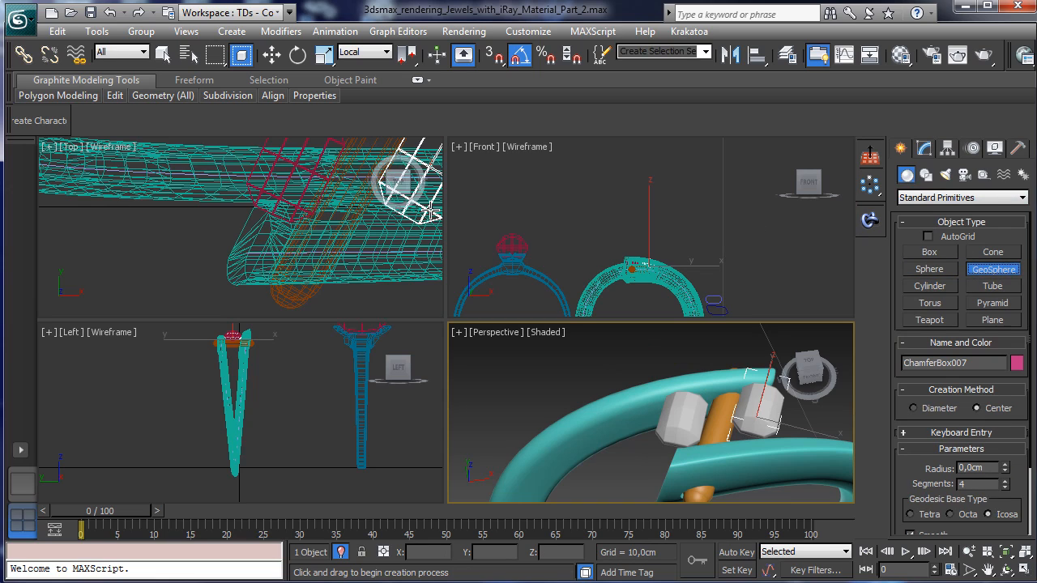
left_click(930, 269)
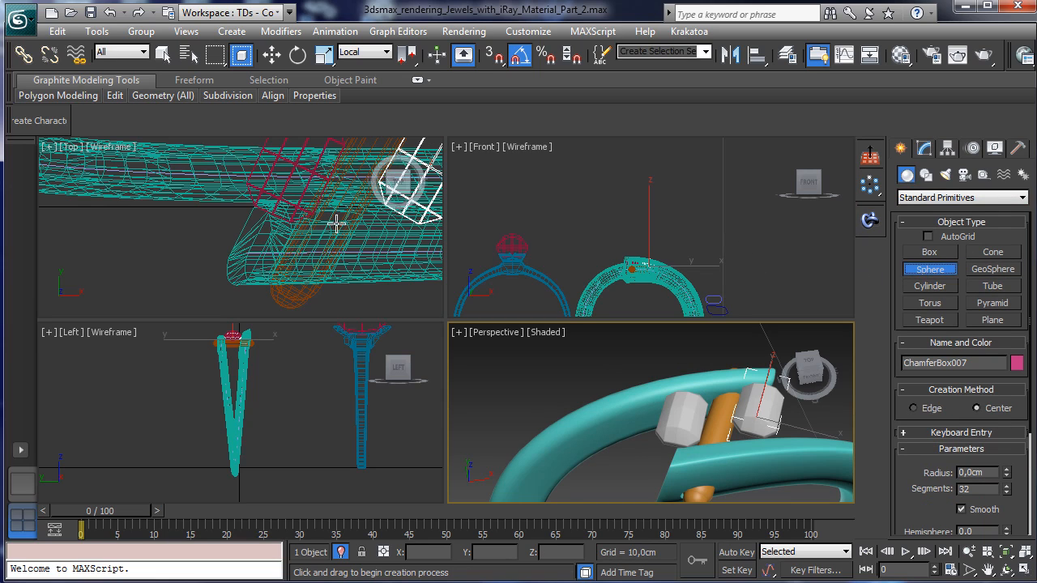
left_click_drag(337, 224, 357, 274)
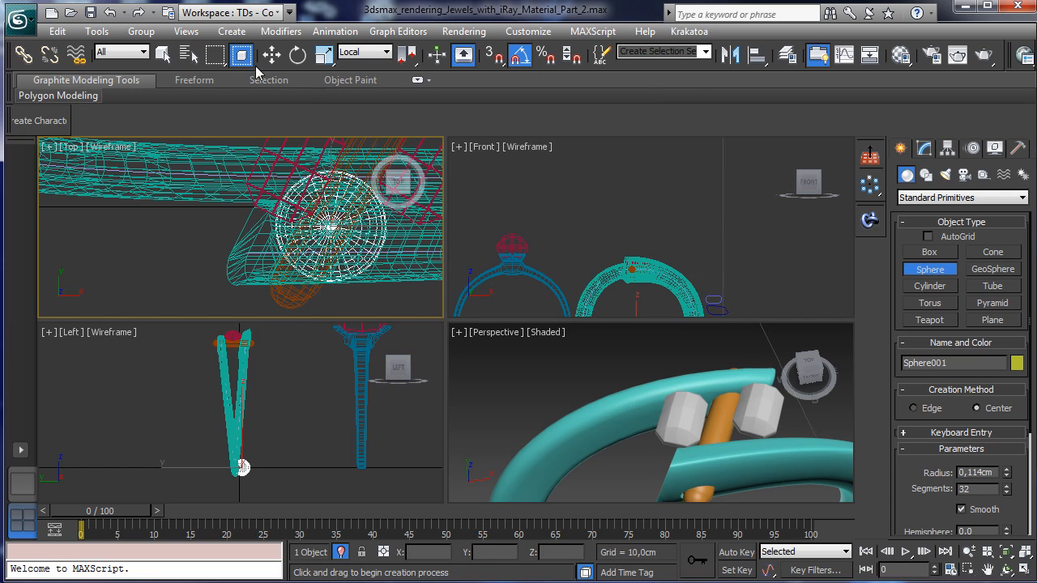
Move the sphere up along Z to the top of the ring, at the orange pin
left_click(272, 54)
left_click(667, 298)
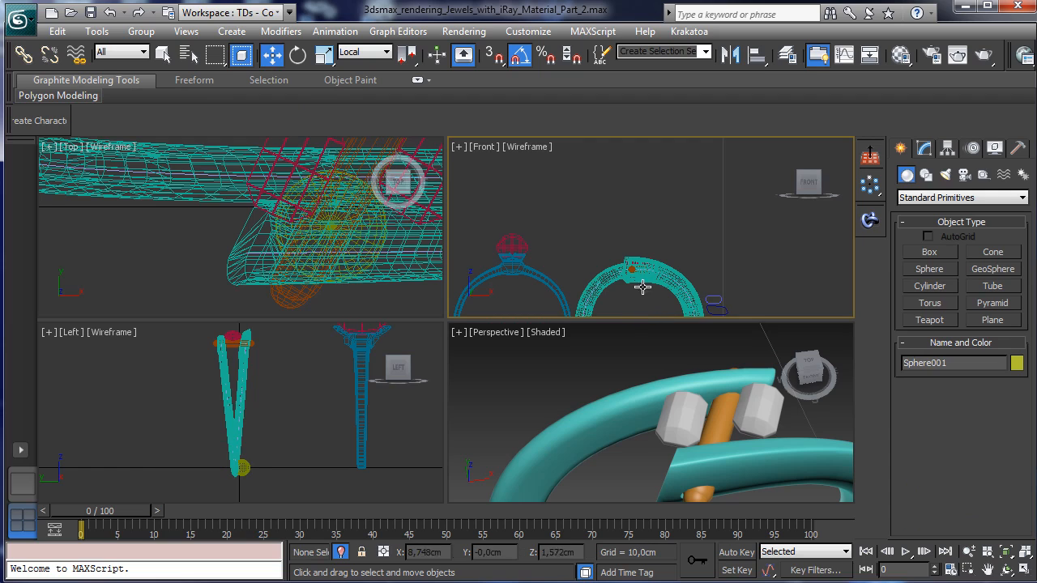
left_click(244, 468)
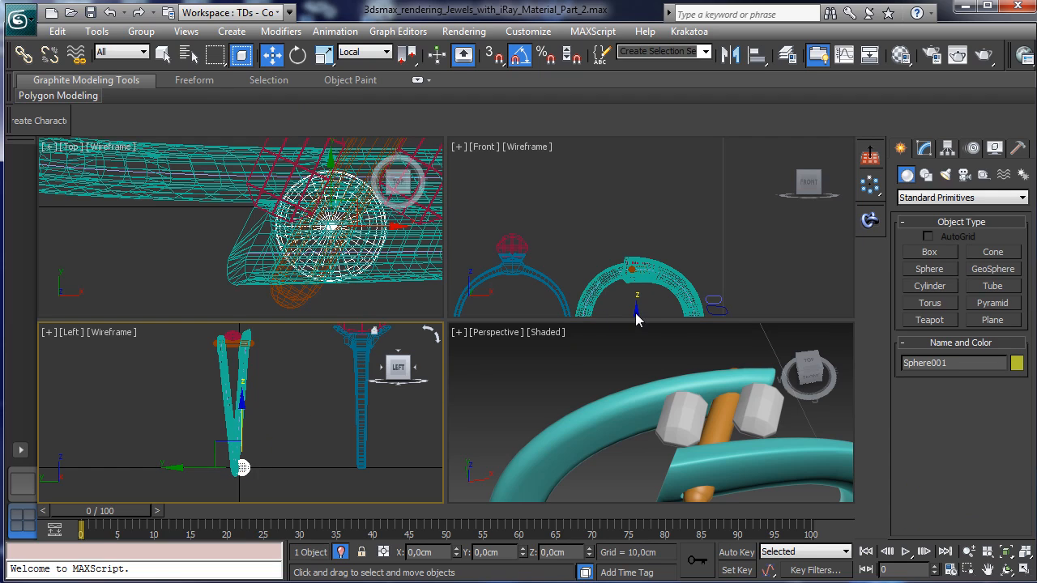
left_click_drag(636, 319, 648, 213)
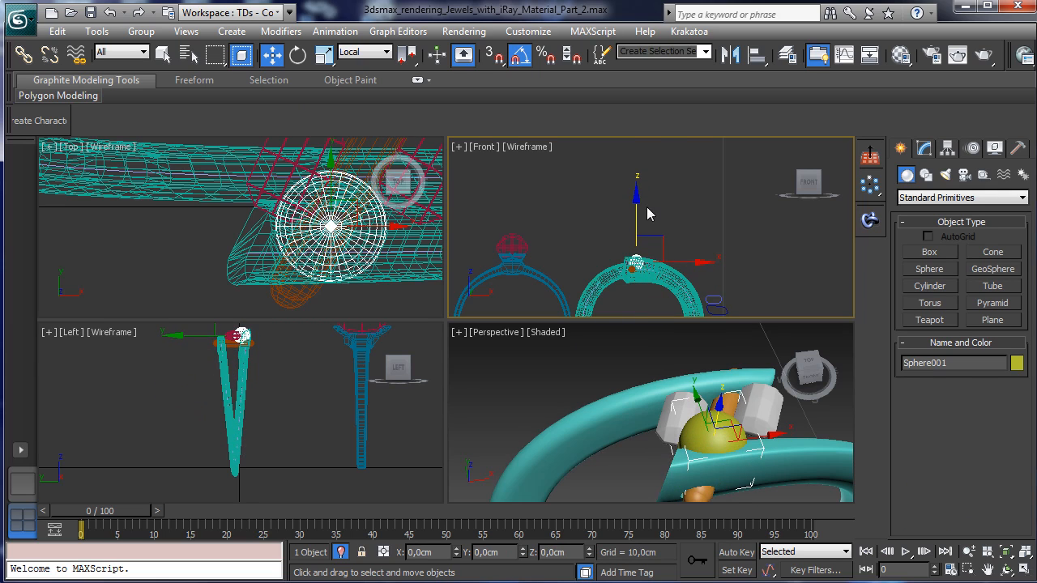
Reduce the sphere to 10 segments and disable its smoothing to give it a faceted surface
left_click(729, 412)
left_click(924, 149)
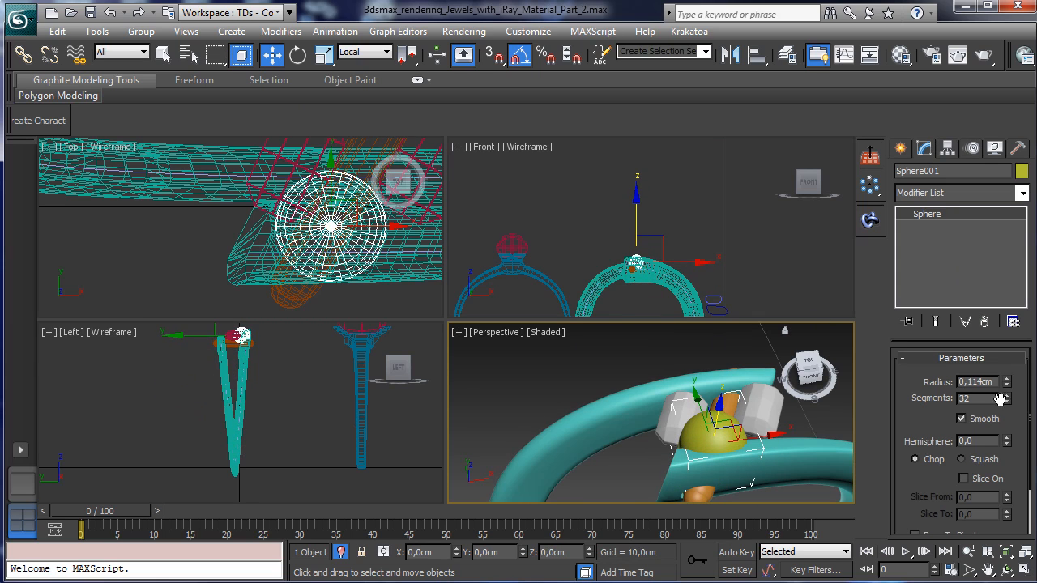
left_click_drag(1008, 402, 999, 444)
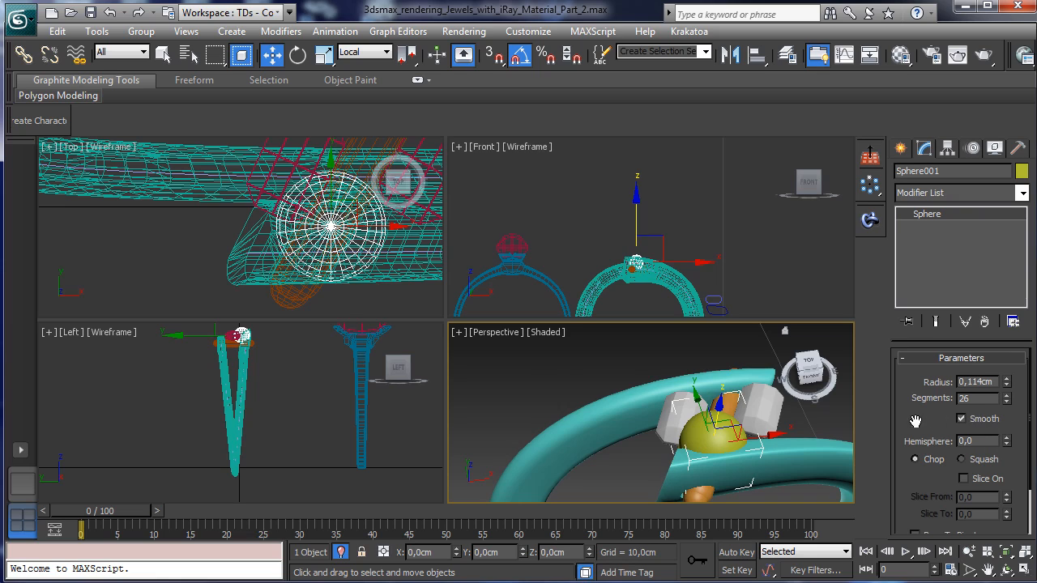
left_click(1024, 557)
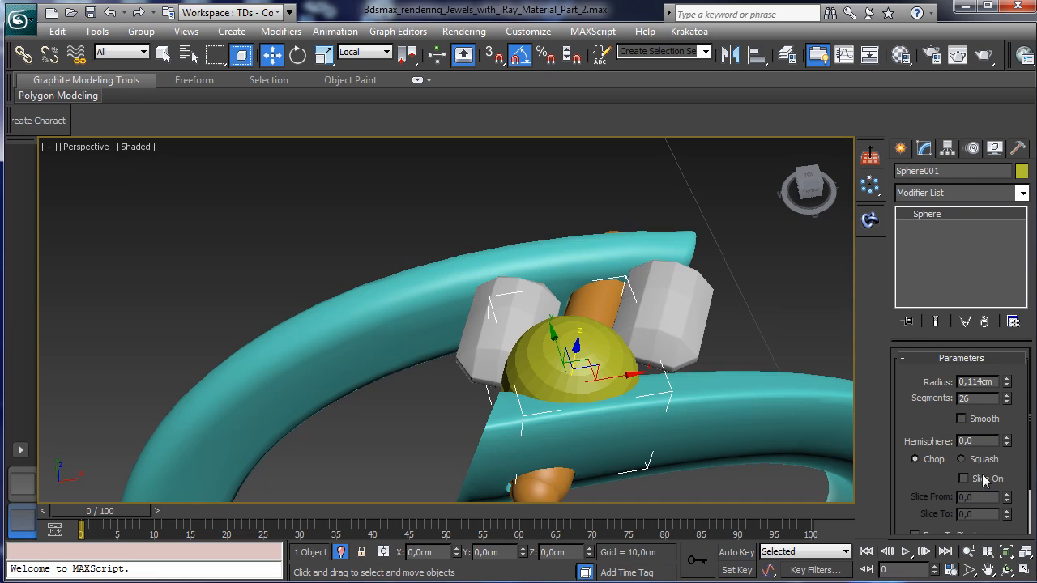
left_click_drag(1004, 407, 995, 530)
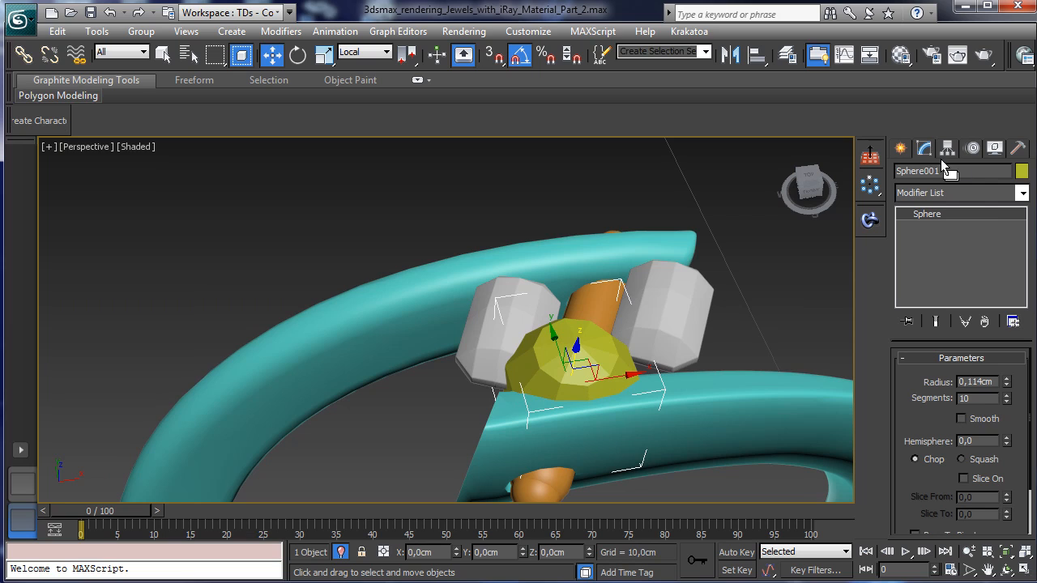
Convert the sphere to an Editable Poly and select all of its edges
right_click(538, 332)
mouse_move(653, 495)
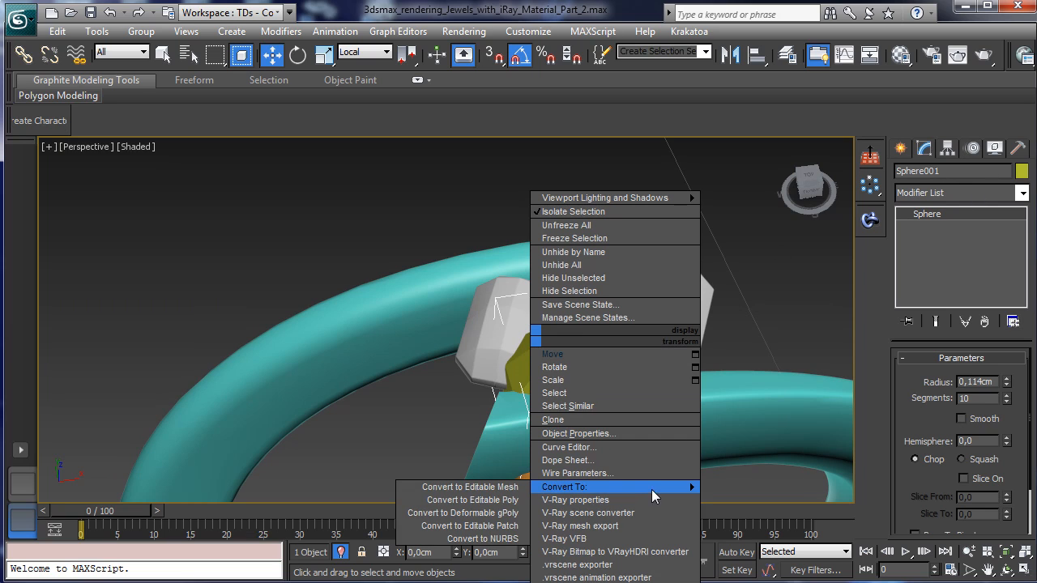
left_click(472, 500)
left_click(937, 358)
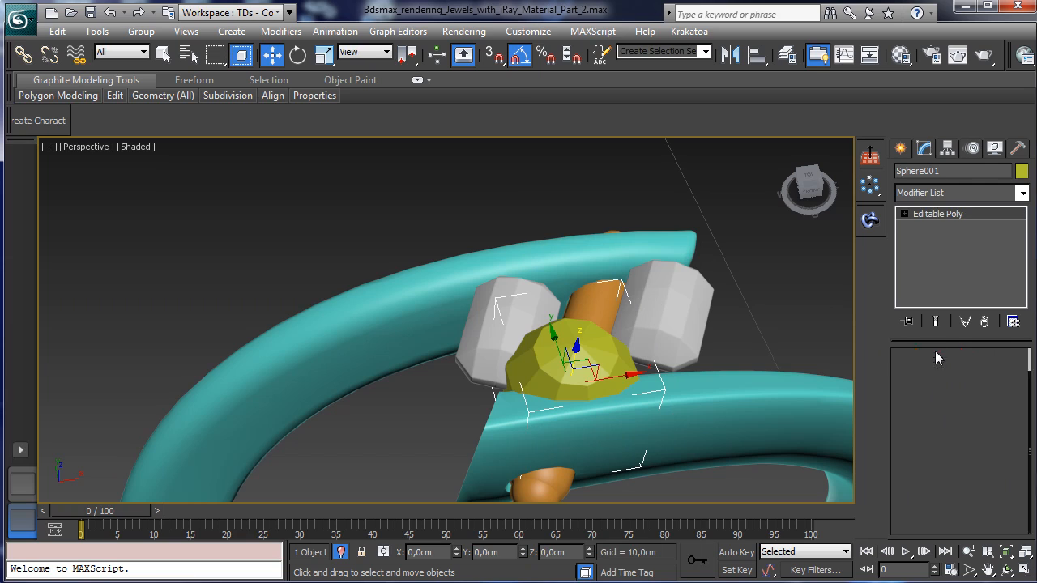
left_click_drag(764, 539, 766, 534)
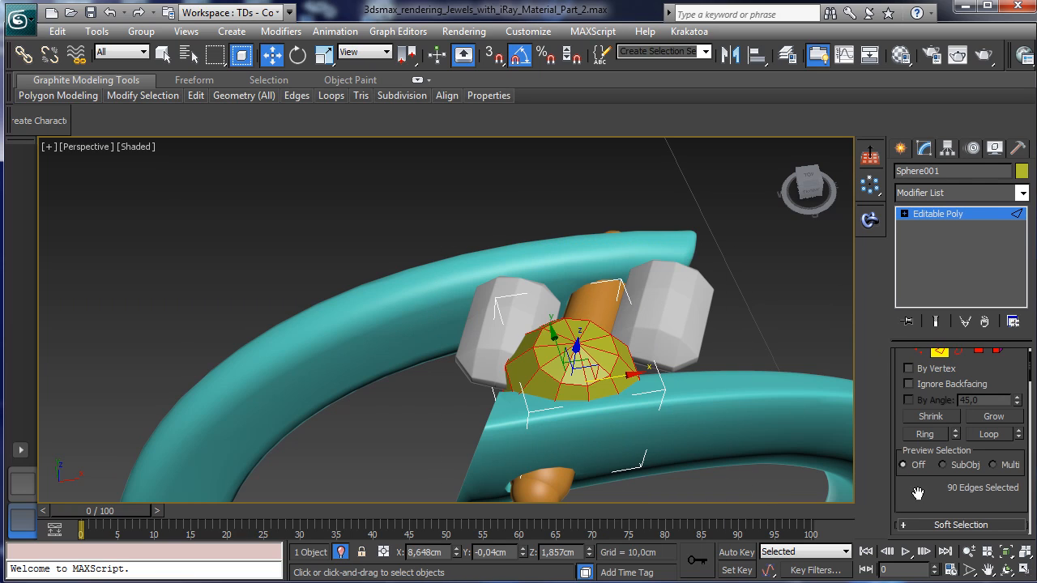
scroll(918, 494, "down", 4)
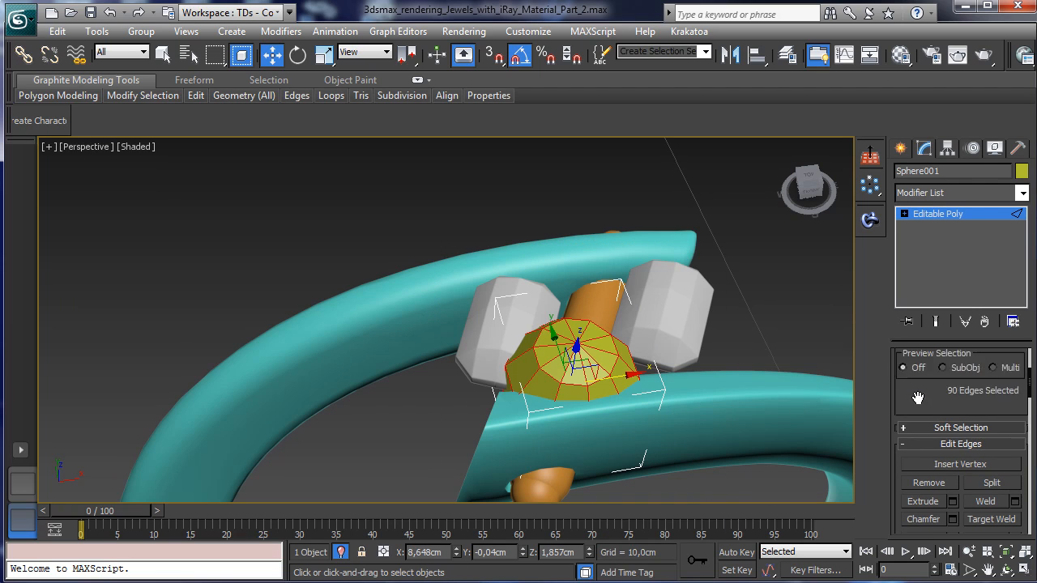
Chamfer all the sphere's edges by 0,002 cm with 1 segment and return to object level
left_click(989, 571)
left_click_drag(574, 422, 470, 393)
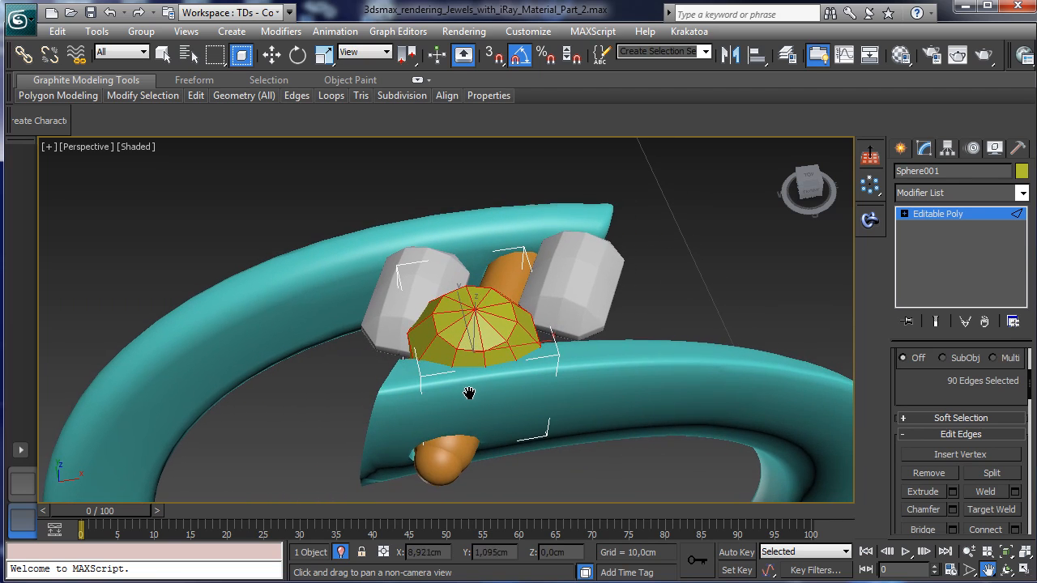
left_click(953, 510)
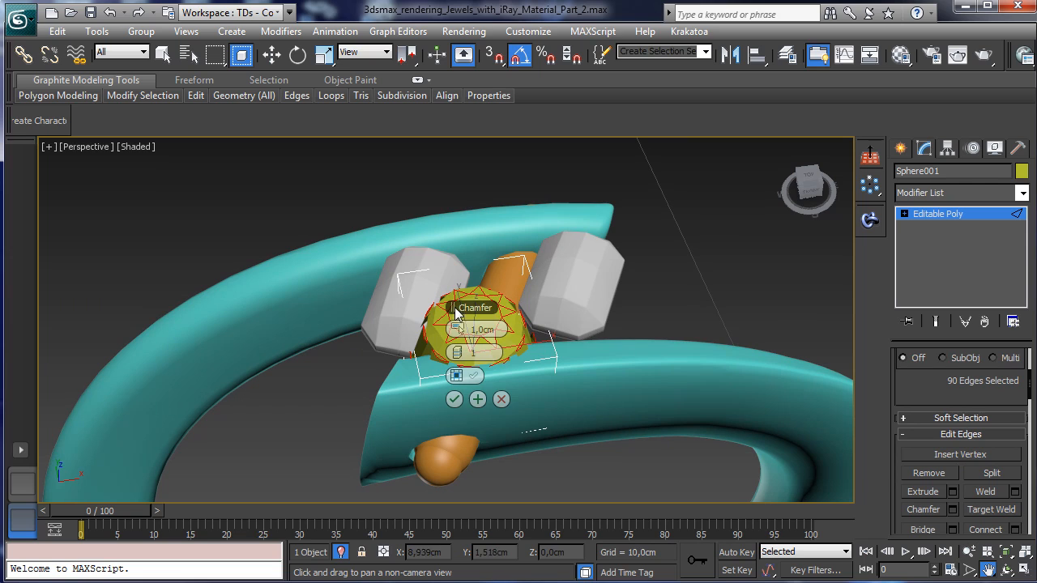
left_click_drag(456, 309, 719, 262)
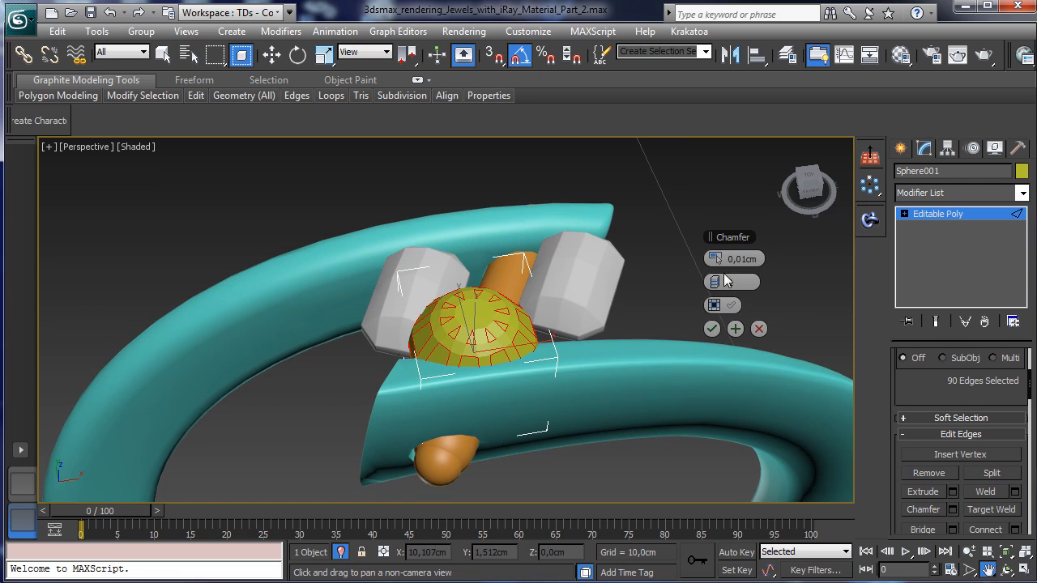
left_click(720, 283)
left_click(721, 282)
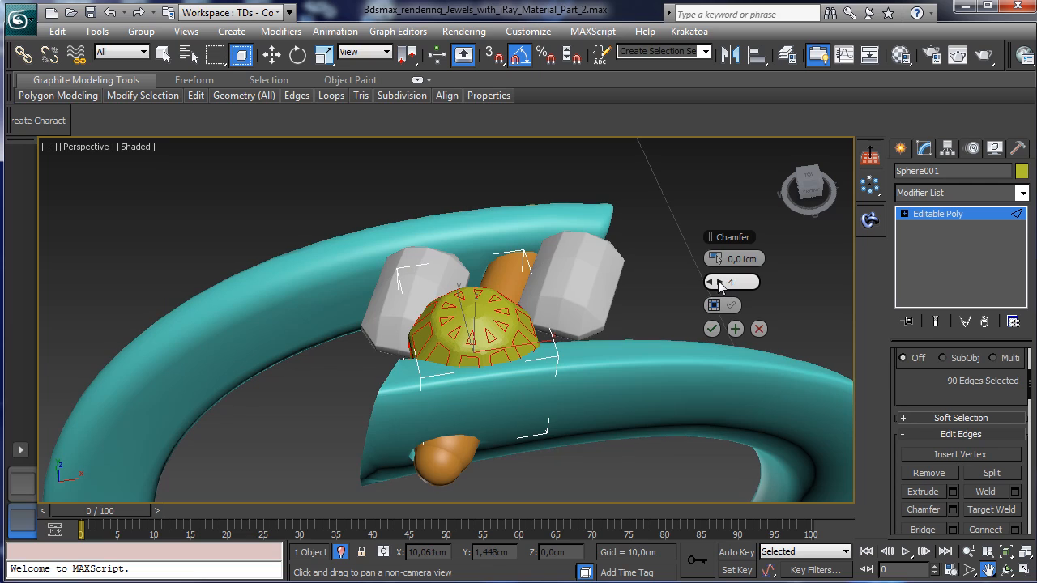
left_click_drag(711, 282, 712, 259)
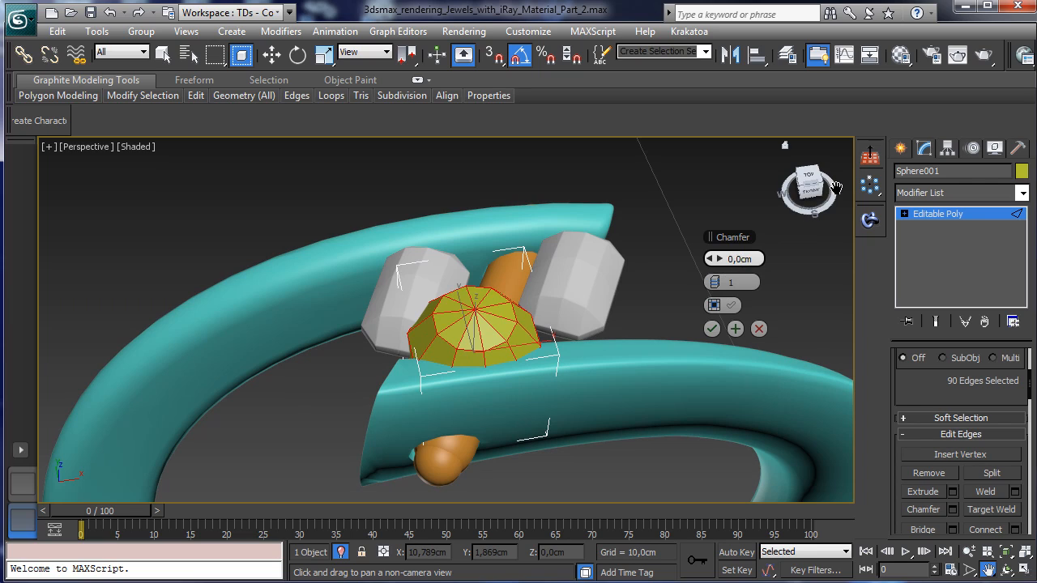
key("Return")
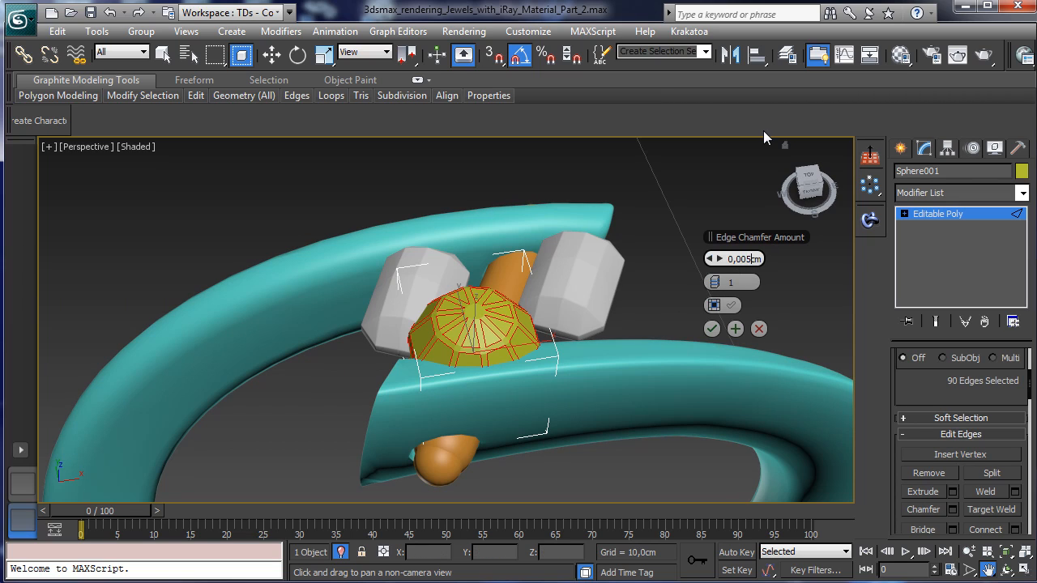
key("BackSpace")
type("2")
key("Return")
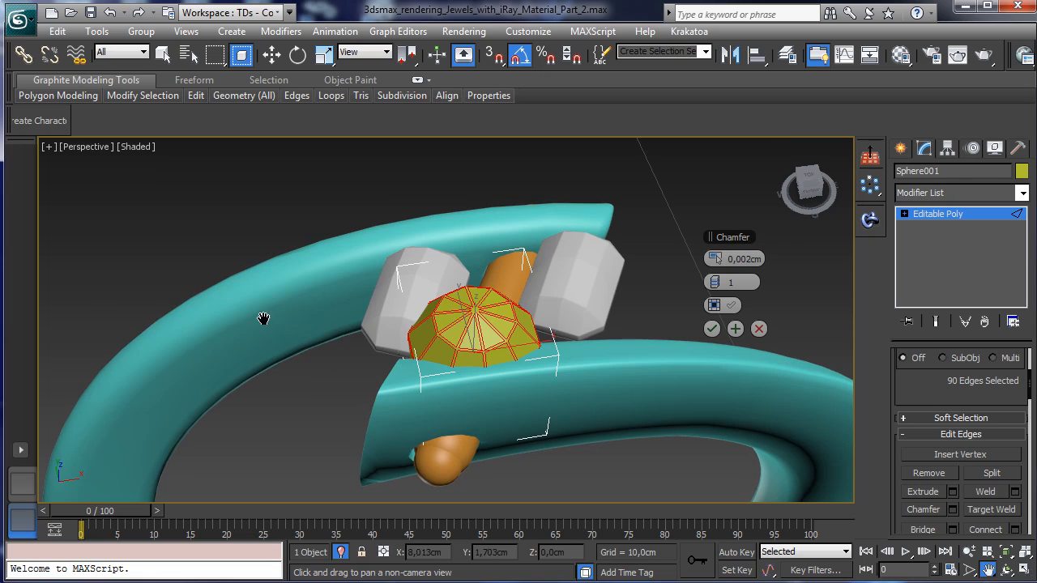
left_click(713, 329)
left_click(926, 214)
Apply a Smooth modifier to the chamfered sphere and enable Auto Smooth
key("w")
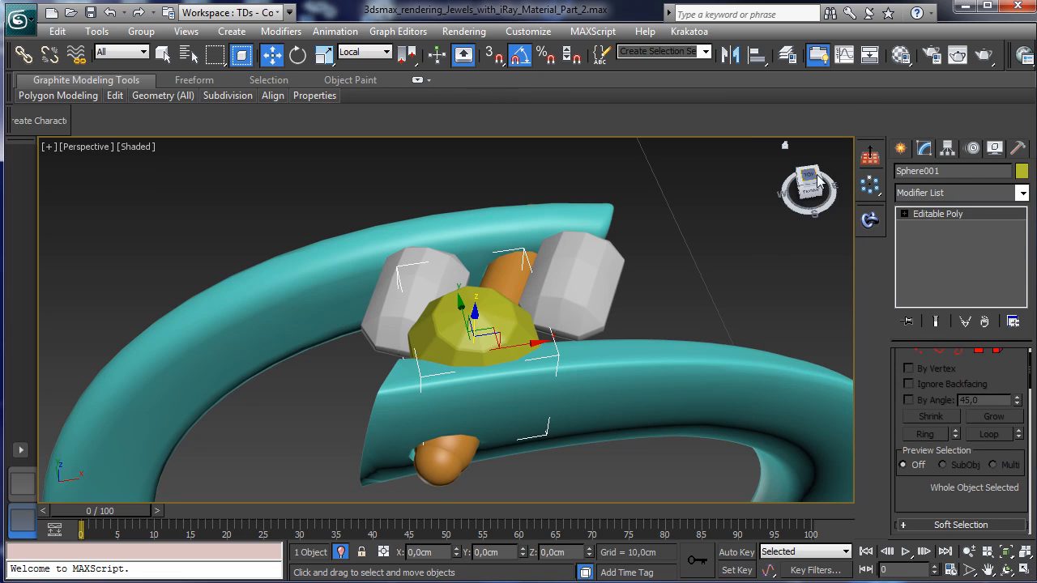
left_click(323, 54)
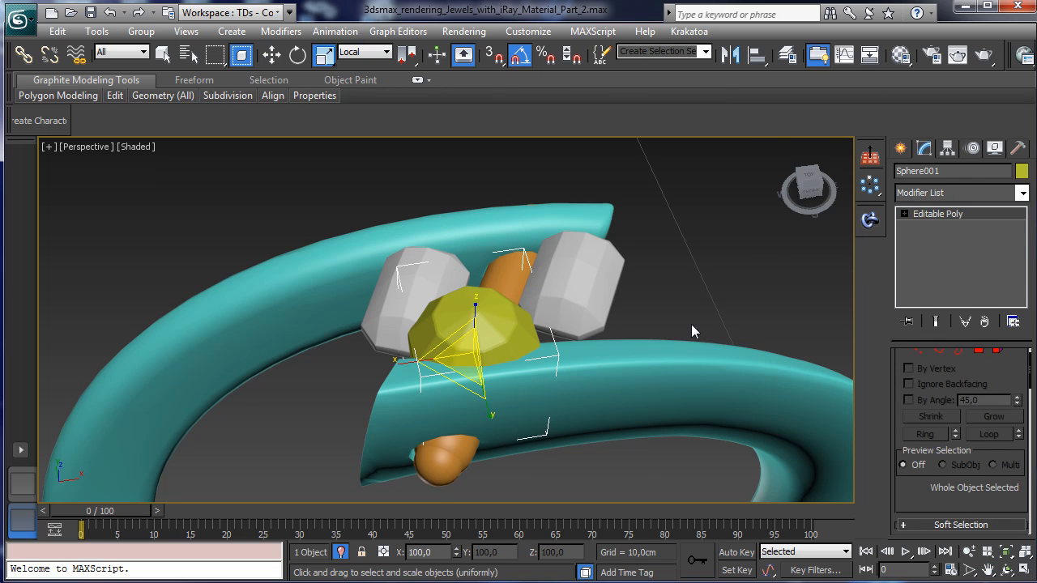
scroll(973, 324, "down", 10)
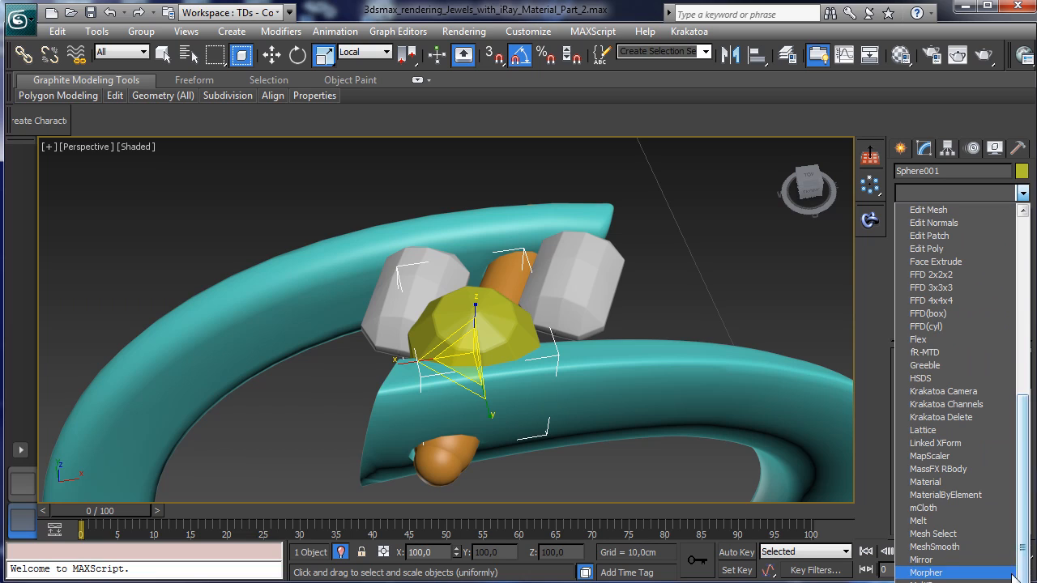
scroll(956, 559, "down", 6)
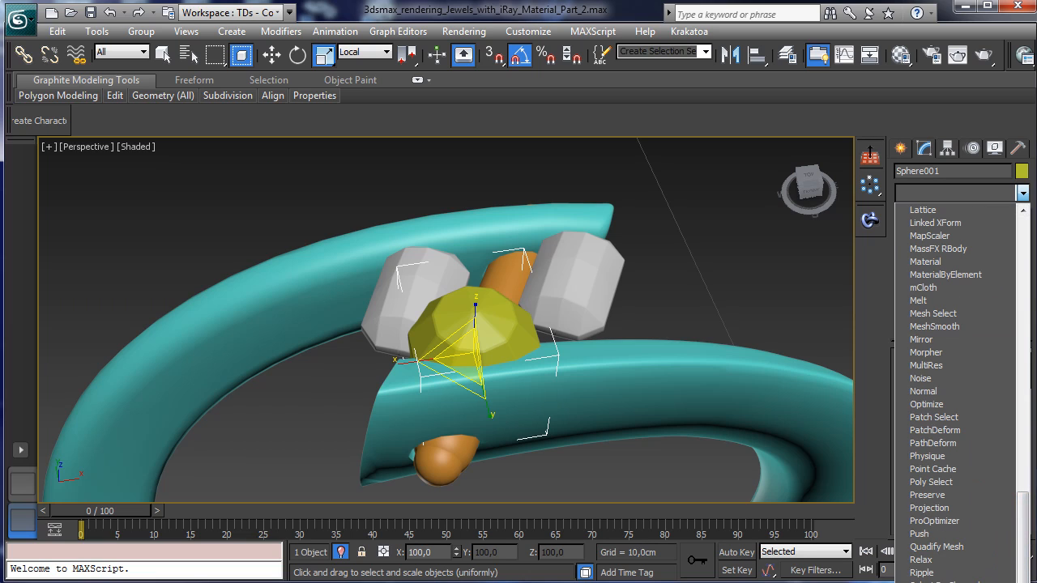
left_click(927, 582)
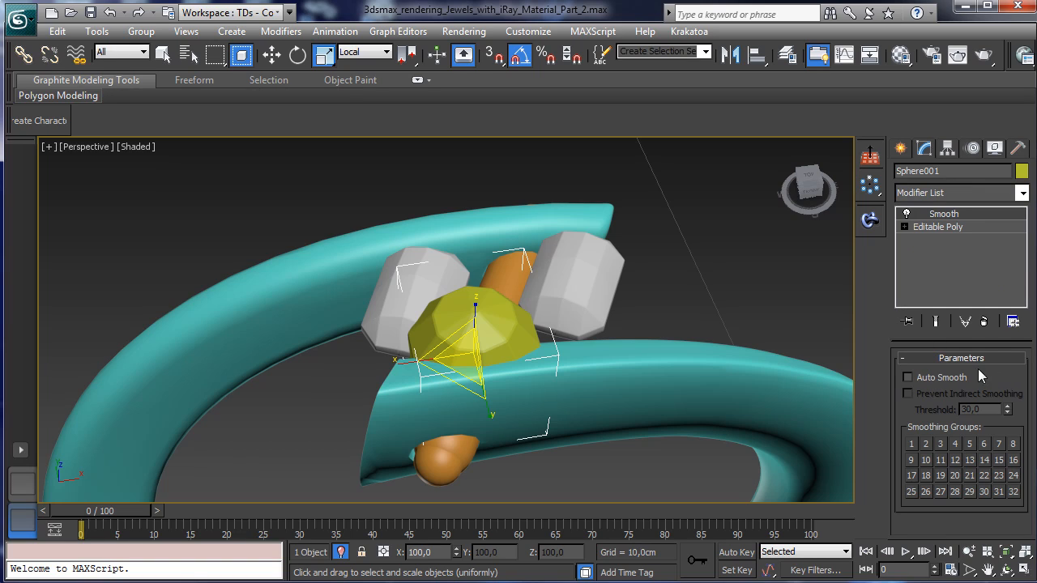
left_click(953, 379)
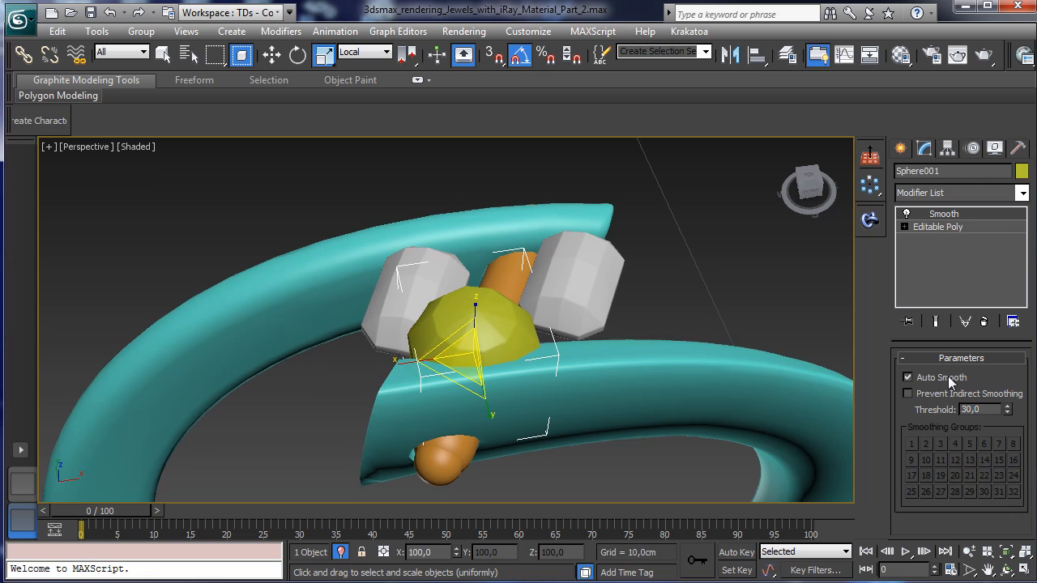
Remove the Smooth modifier from the faceted sphere and scale the sphere down uniformly to a little over half its size
left_click(954, 380)
left_click(984, 322)
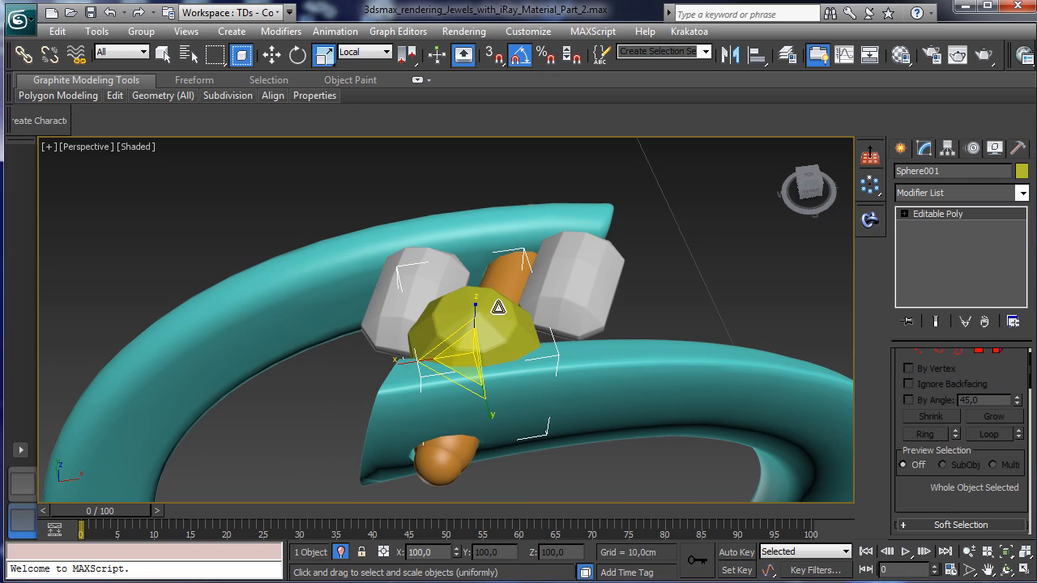
left_click_drag(457, 343, 445, 411)
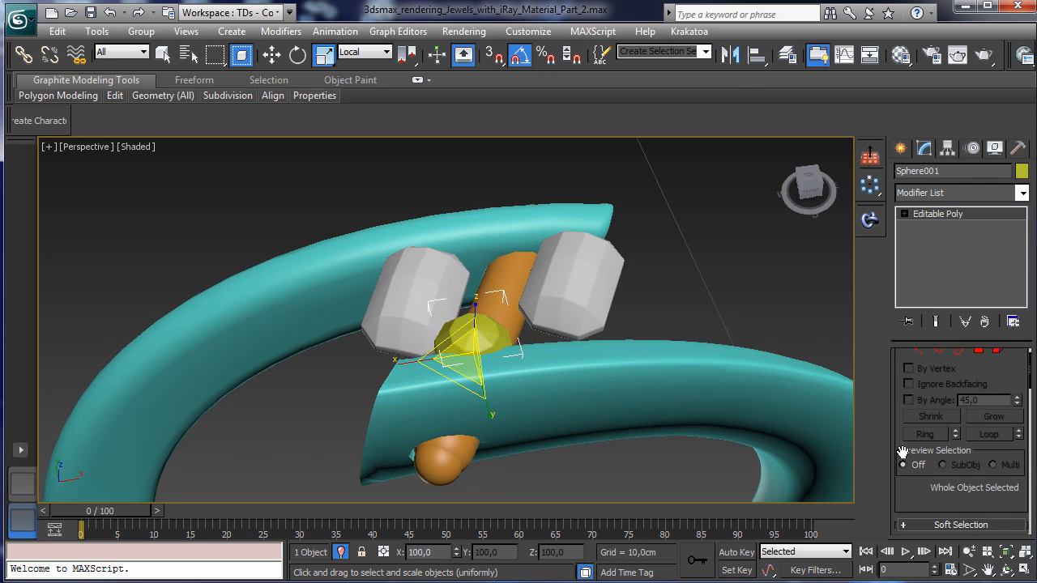
Set the Top viewport to Shaded display
left_click(1023, 573)
right_click(366, 264)
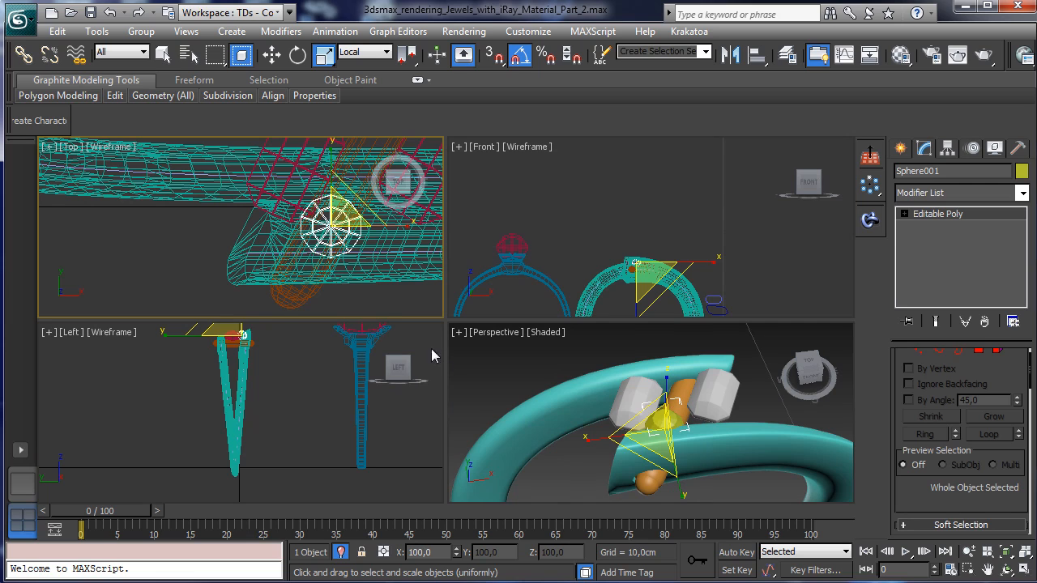
left_click(104, 147)
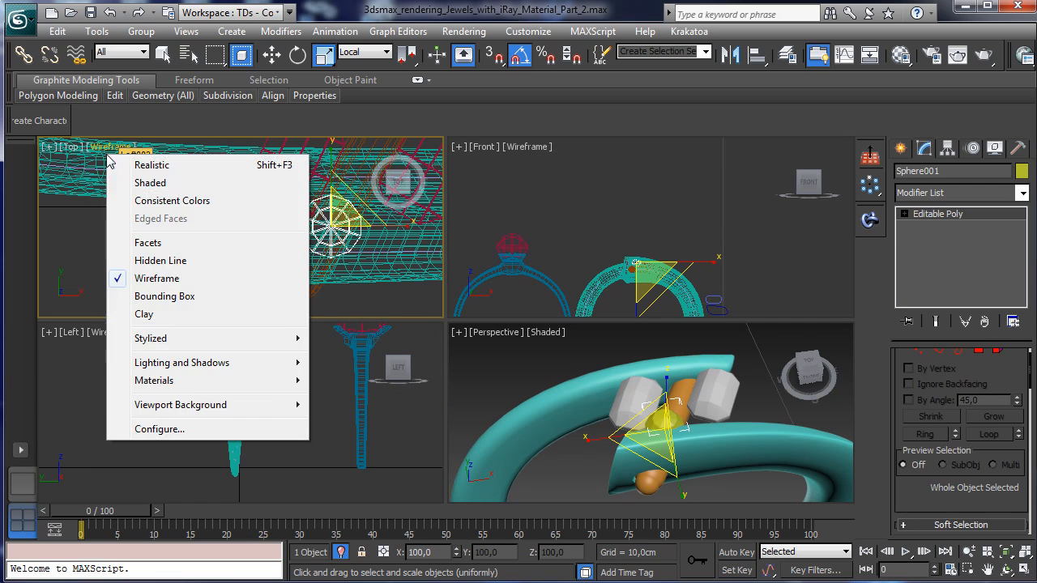
left_click(134, 184)
Scale the faceted sphere uniformly to about 84% in the Top view so it sits between the two white stones
left_click(1010, 549)
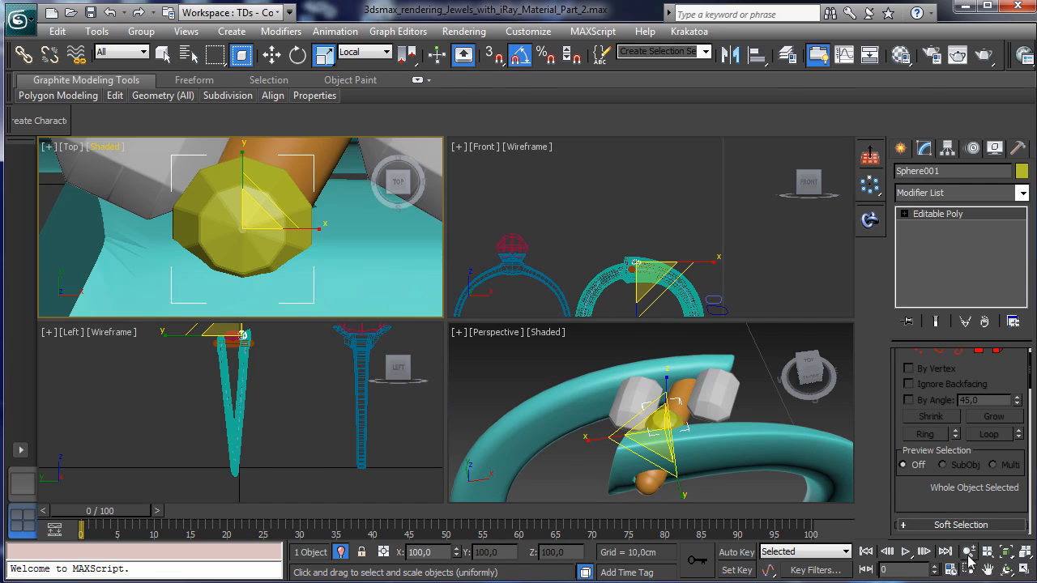
left_click(970, 553)
left_click_drag(207, 190, 245, 264)
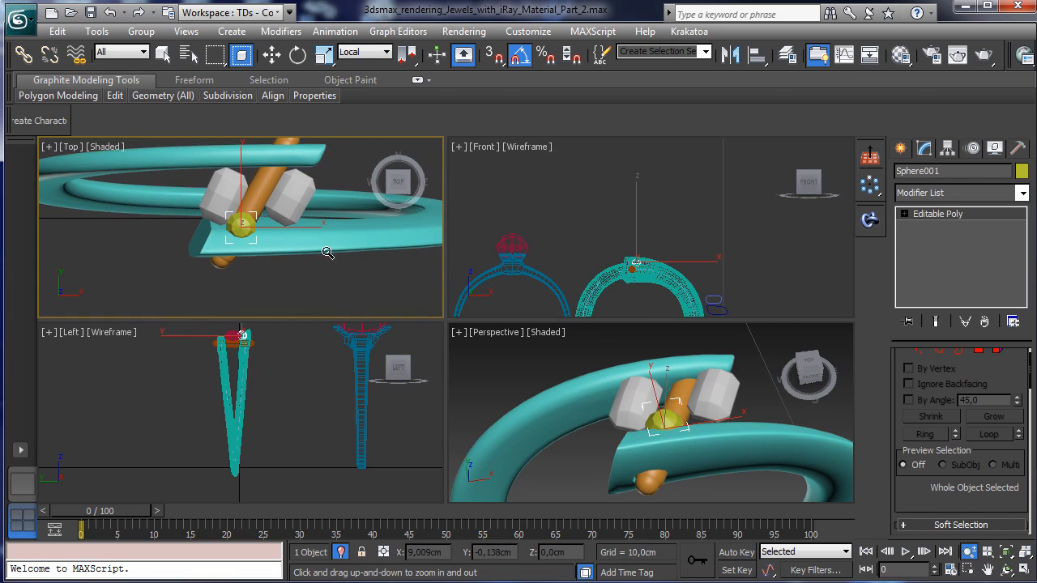
left_click(1025, 570)
left_click(989, 570)
left_click_drag(523, 294, 378, 370)
left_click(271, 54)
left_click(324, 54)
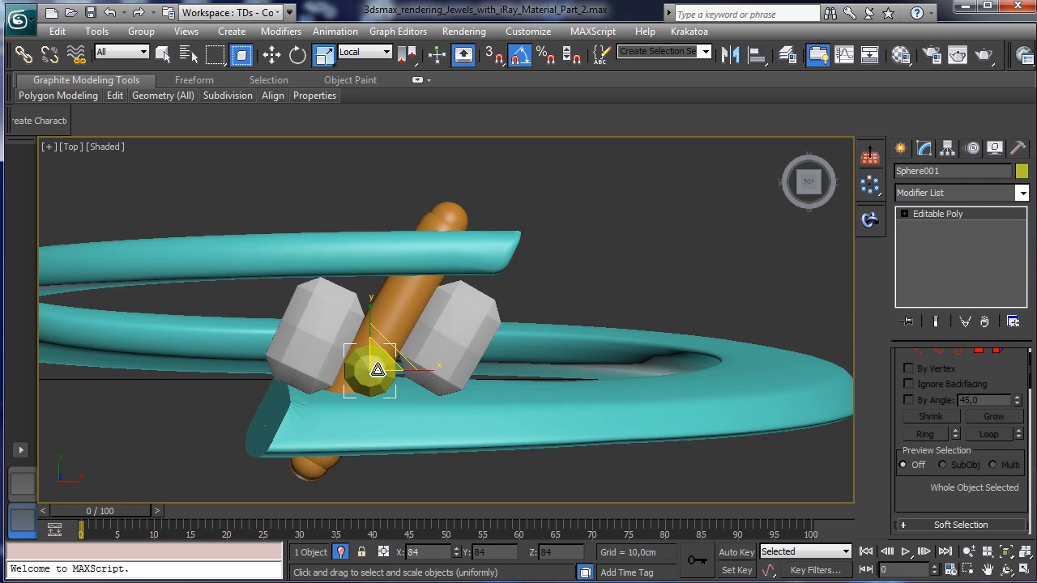
Try duplicating the sphere farther along the orange pin, and delete the copy
left_click(274, 56)
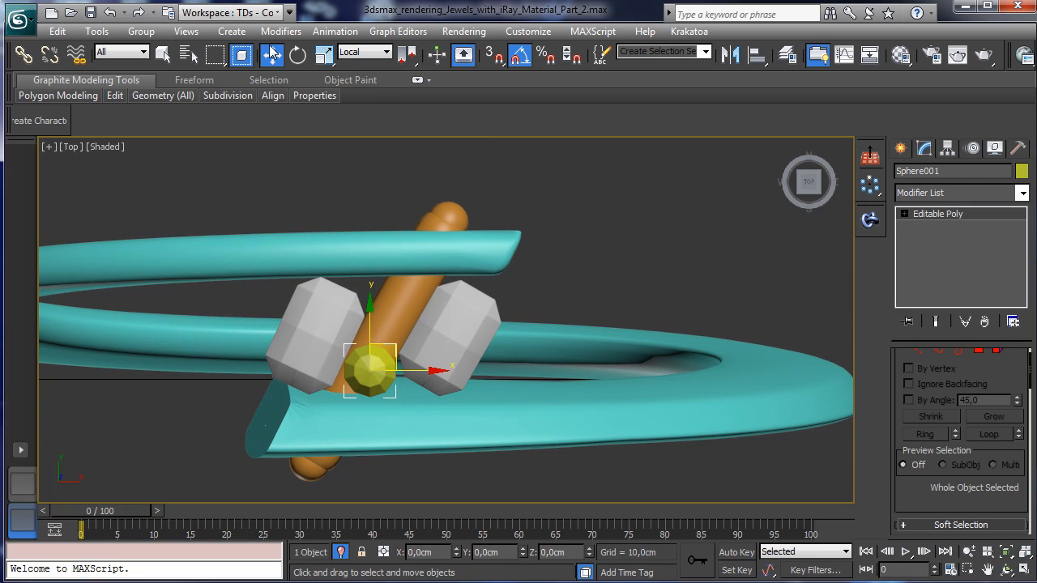
left_click_drag(393, 349, 409, 300)
left_click(523, 370)
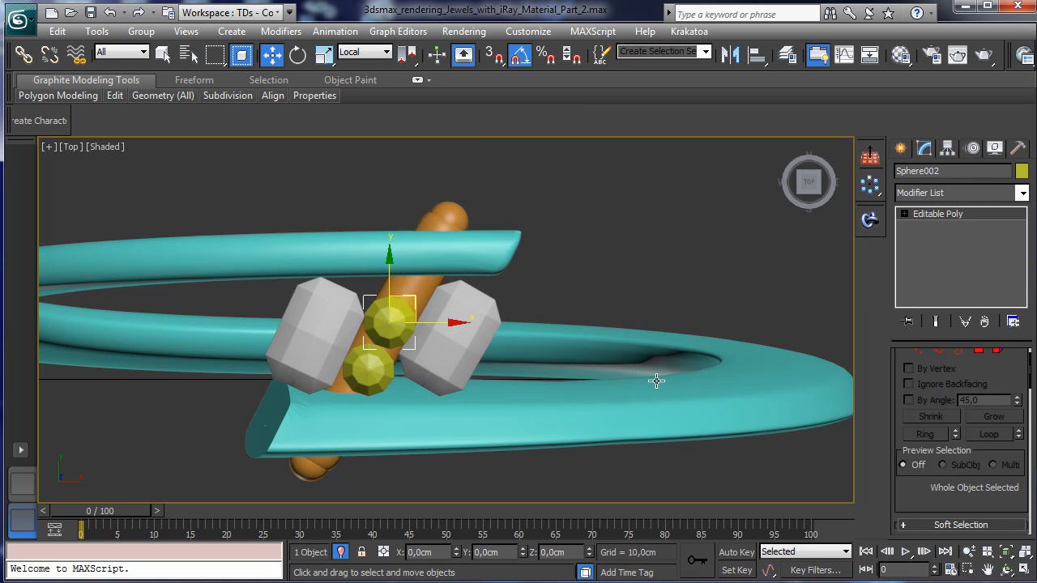
key("Delete")
Scale the sphere down slightly and make two copies, forming a row of three along the pin between the white stones
left_click(393, 355)
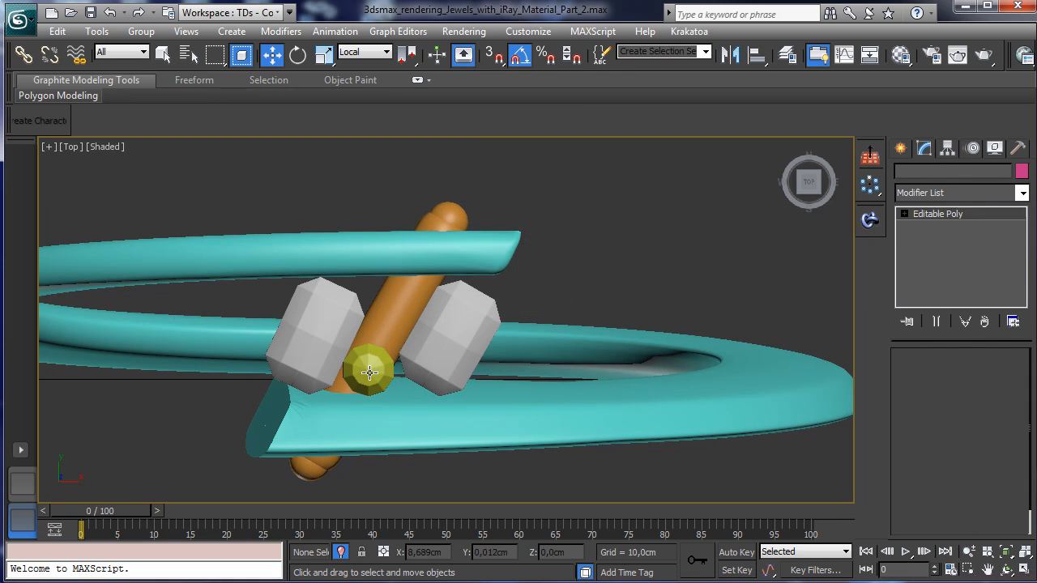
left_click(329, 56)
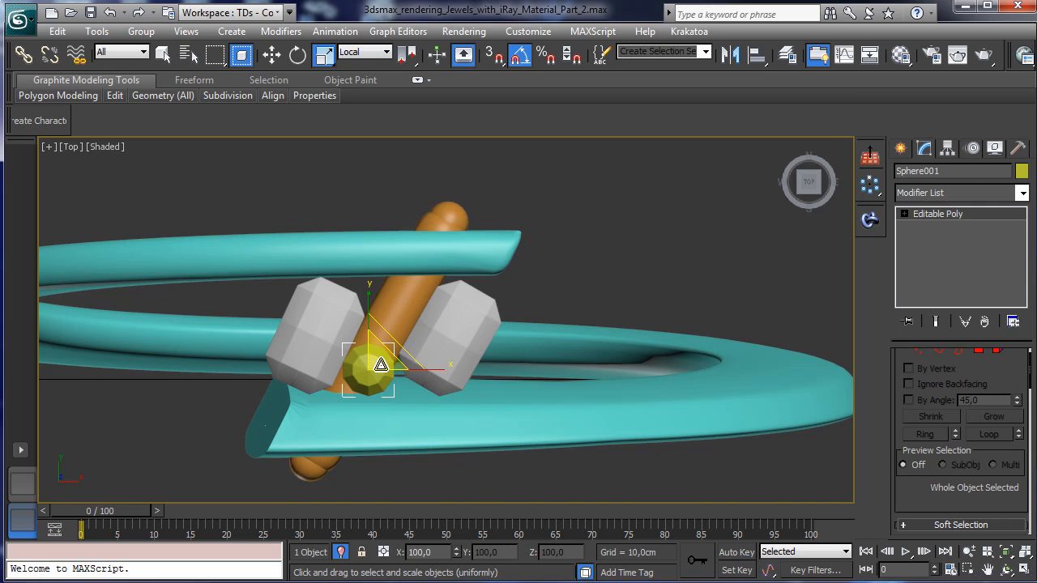
mouse_move(377, 362)
left_mouse_down()
mouse_move(372, 374)
mouse_move(428, 277)
mouse_move(406, 312)
mouse_move(402, 299)
left_mouse_up()
left_click(273, 55)
left_click(521, 368)
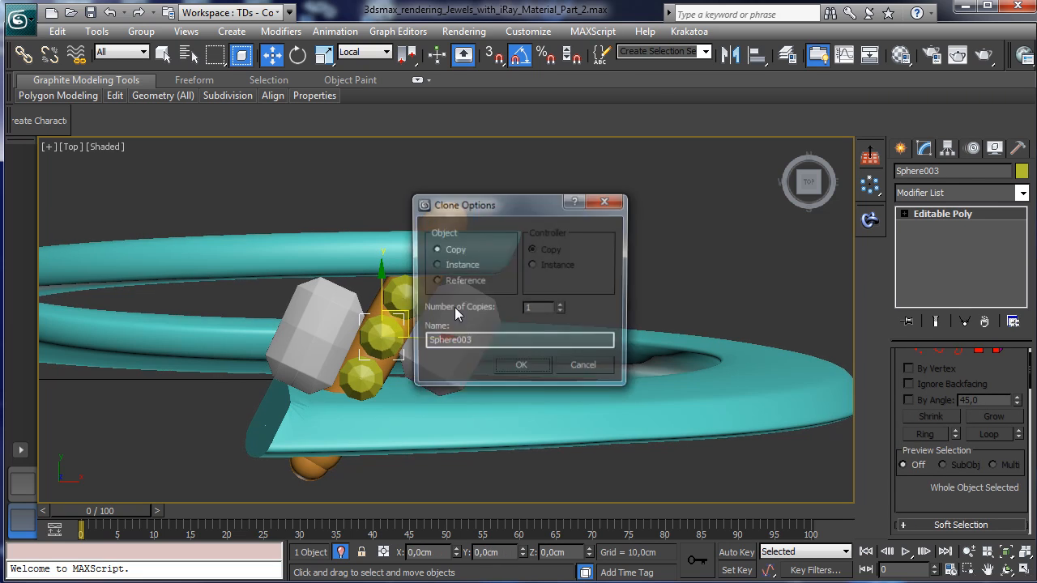
left_click(539, 370)
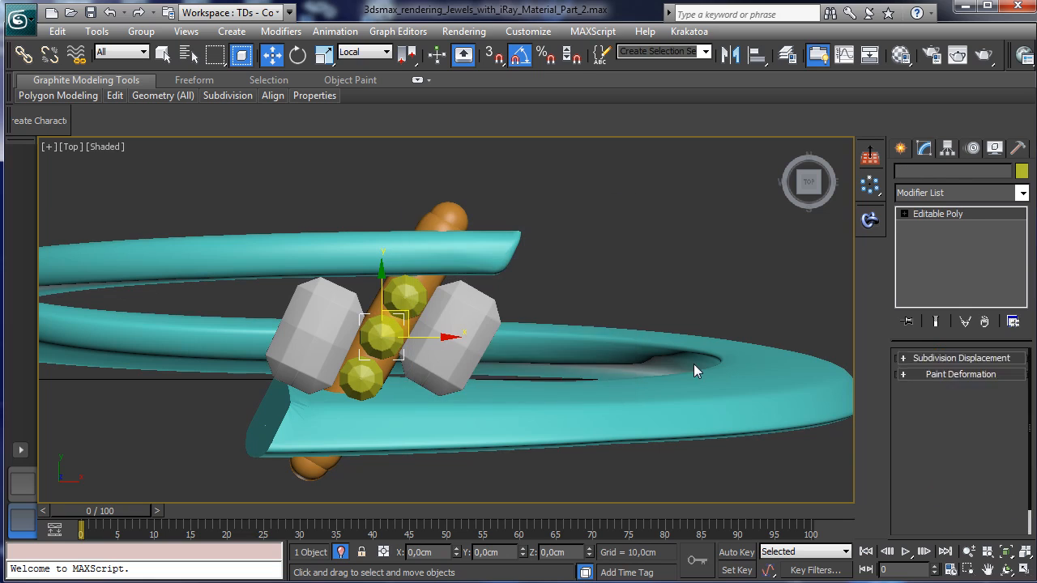
Examine the row of small stones and the finished ring with the black gem from different angles in the Perspective view
key("alt+w")
left_click(1007, 570)
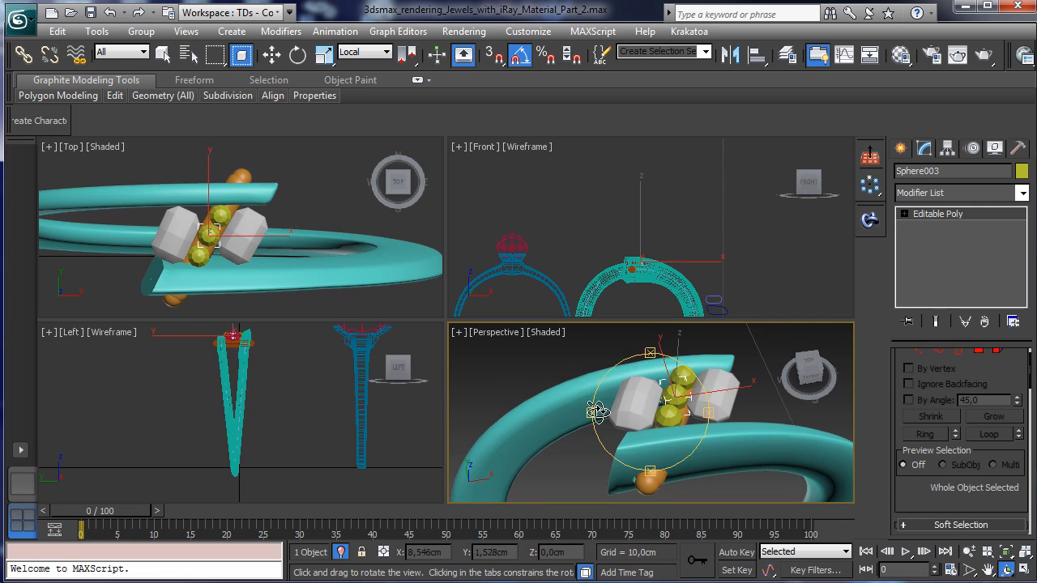
left_click_drag(597, 411, 534, 406)
left_click(163, 55)
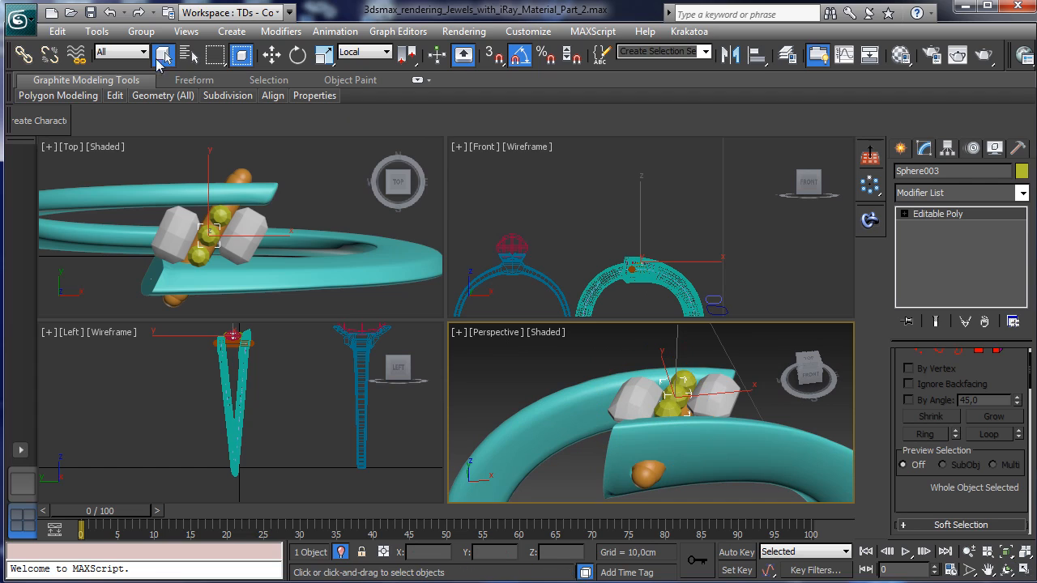
left_click(520, 263)
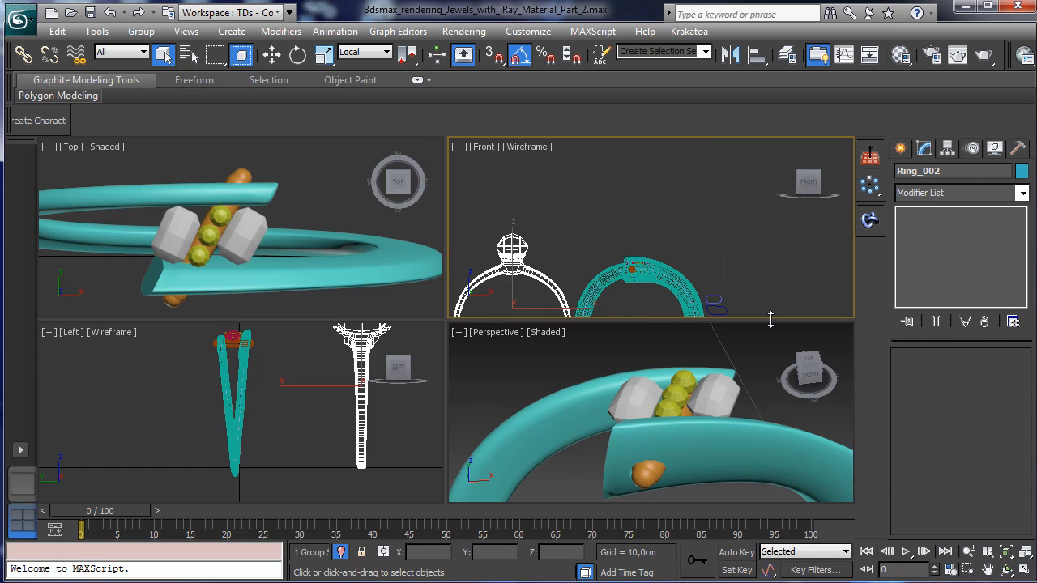
right_click(822, 427)
left_click(1005, 553)
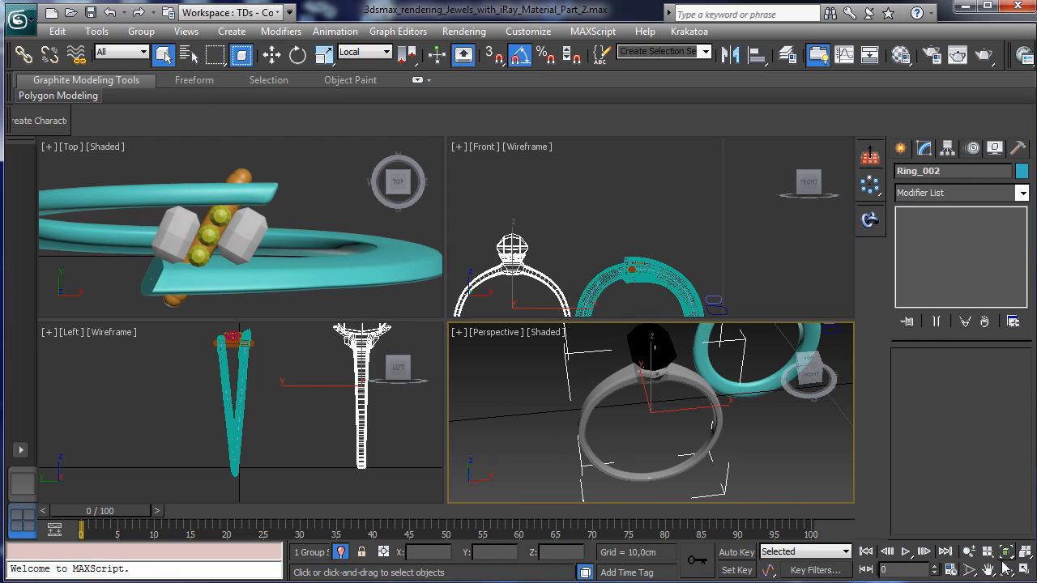
left_click(1006, 570)
left_click_drag(669, 415, 697, 381)
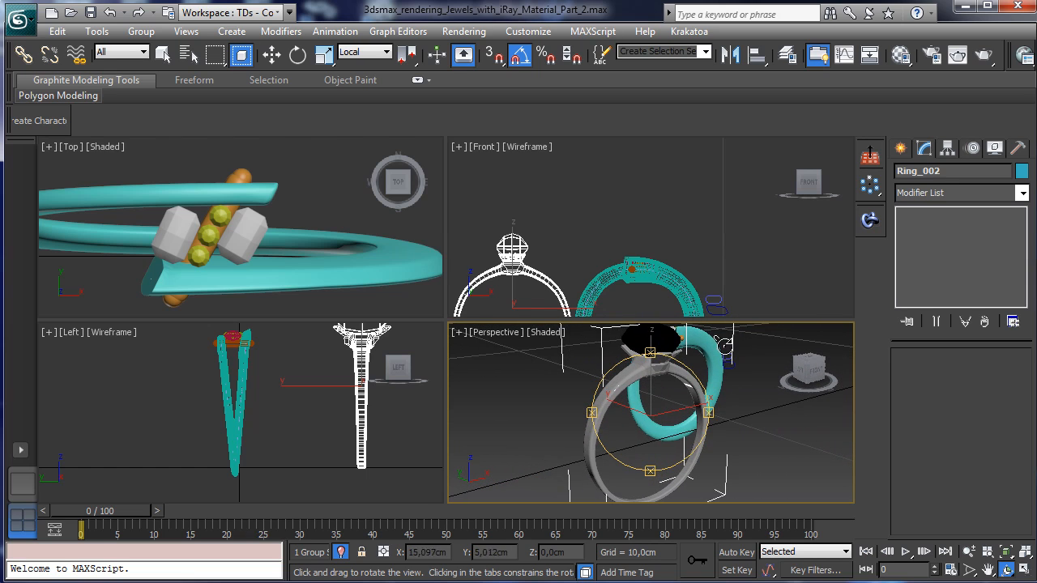
left_click(162, 54)
Examine the white stones and the three small spheres up close from the side in the enlarged Perspective view
left_click(247, 232)
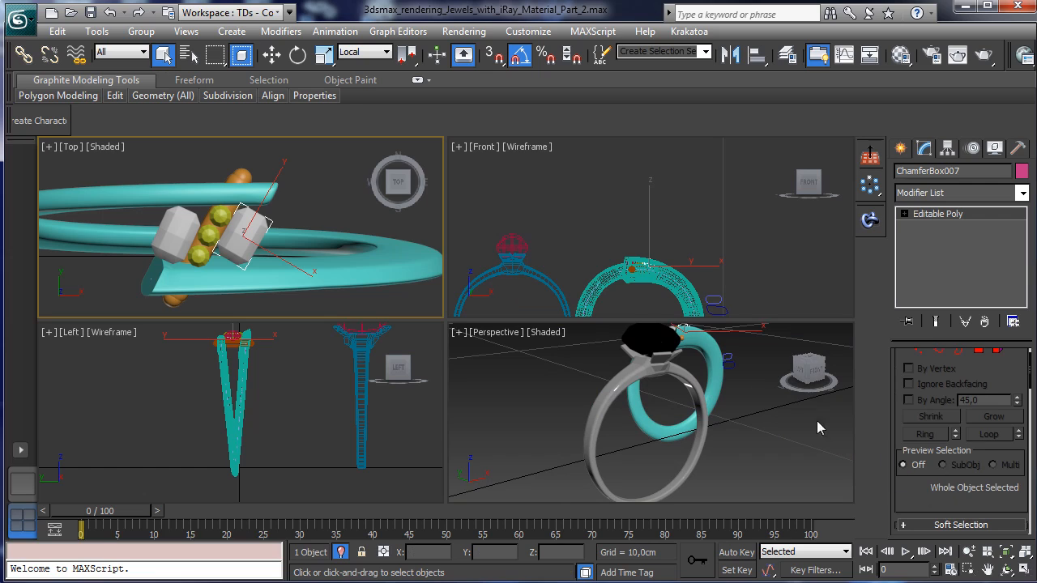
right_click(731, 280)
right_click(751, 401)
left_click(1006, 552)
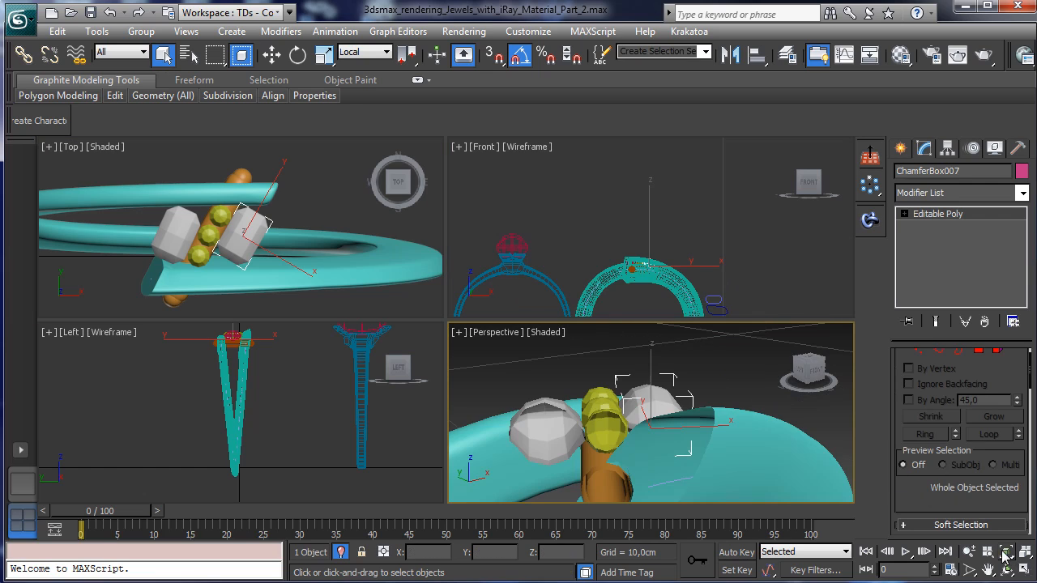
left_click(1005, 570)
left_click_drag(664, 421, 924, 512)
left_click(969, 552)
left_click_drag(681, 429, 684, 464)
left_click(1021, 570)
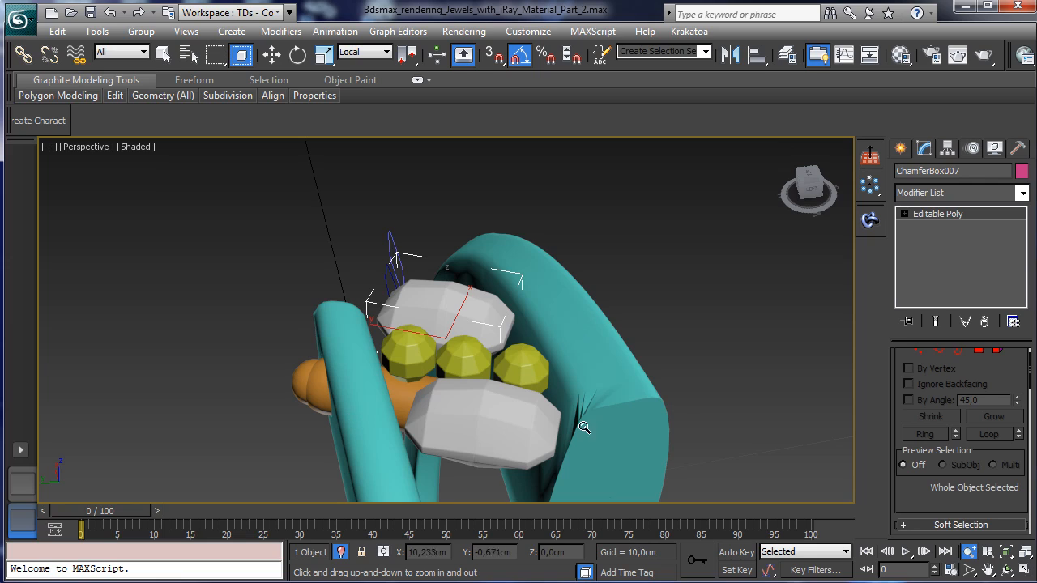
Clone the front white stone in place as a Copy and scale the copy up slightly around the original
left_click(271, 55)
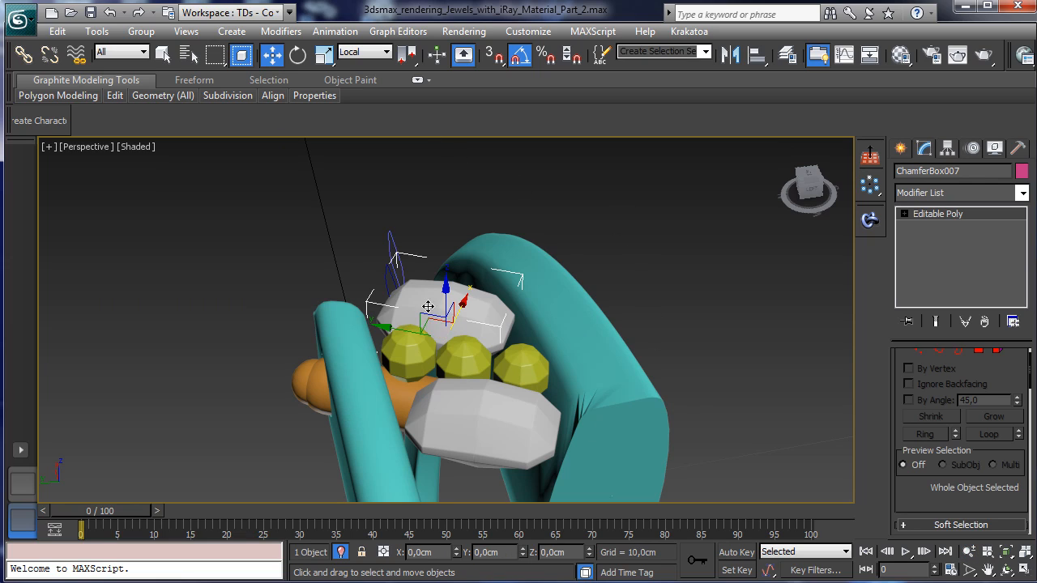
left_click(478, 416)
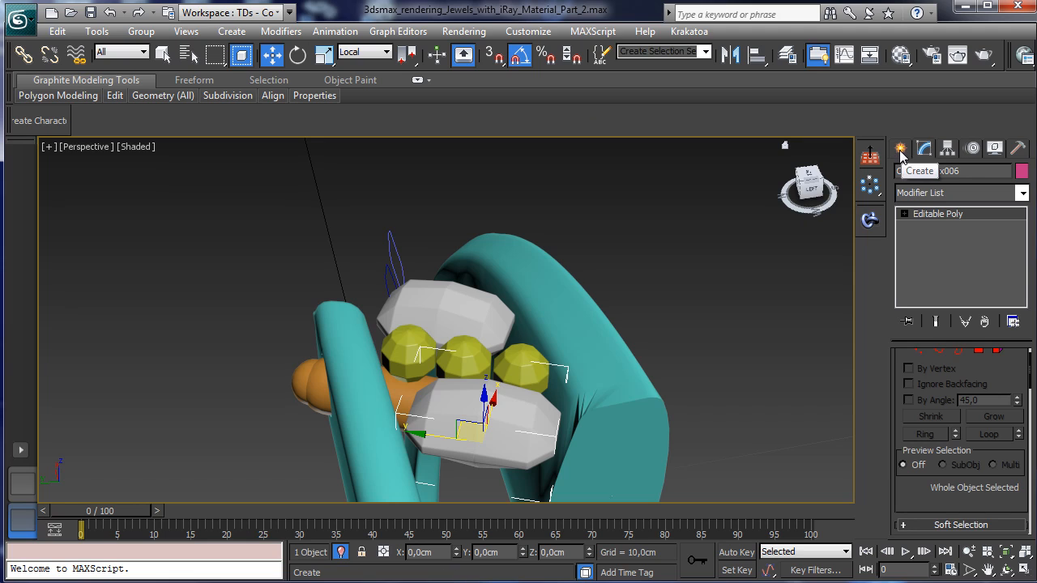
left_click(58, 31)
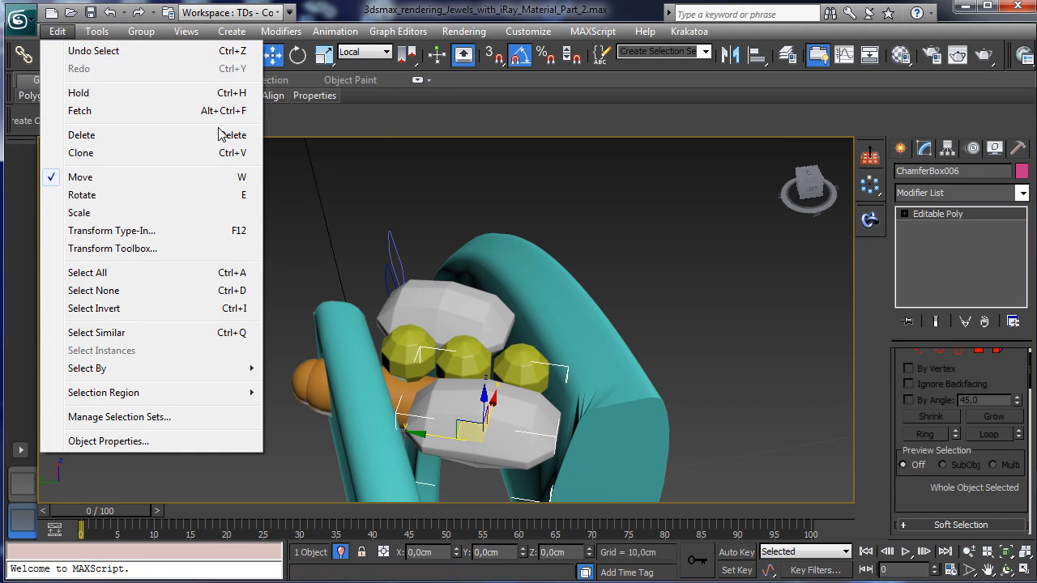
left_click(127, 154)
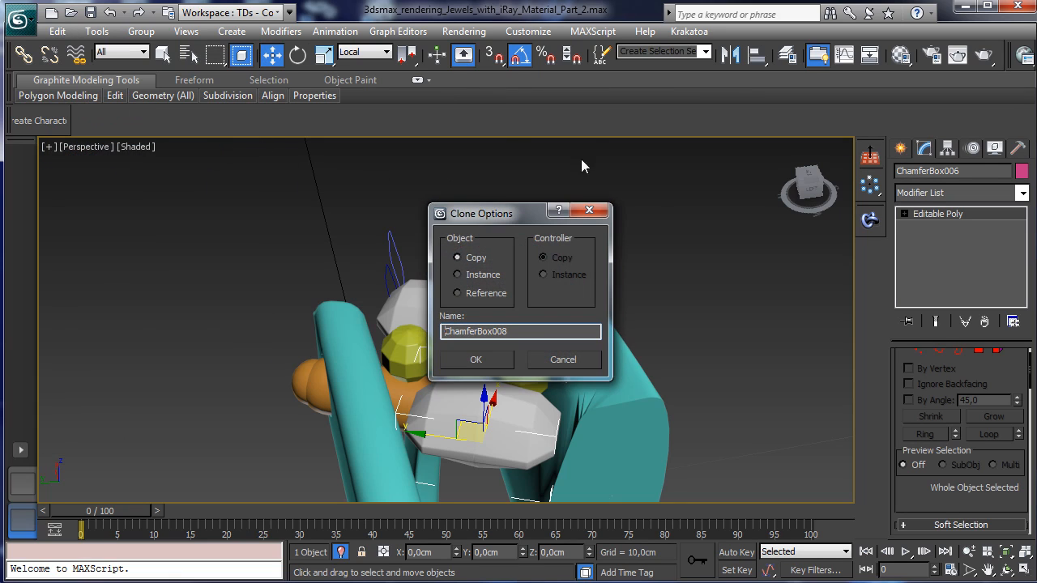
left_click(497, 357)
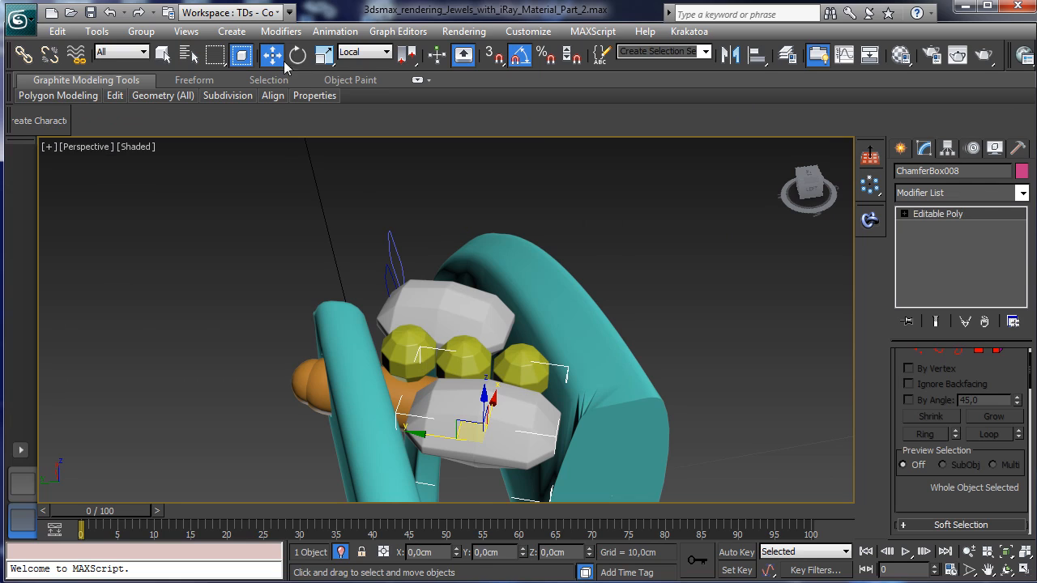
left_click(323, 55)
left_click_drag(487, 428, 487, 412)
left_click(272, 54)
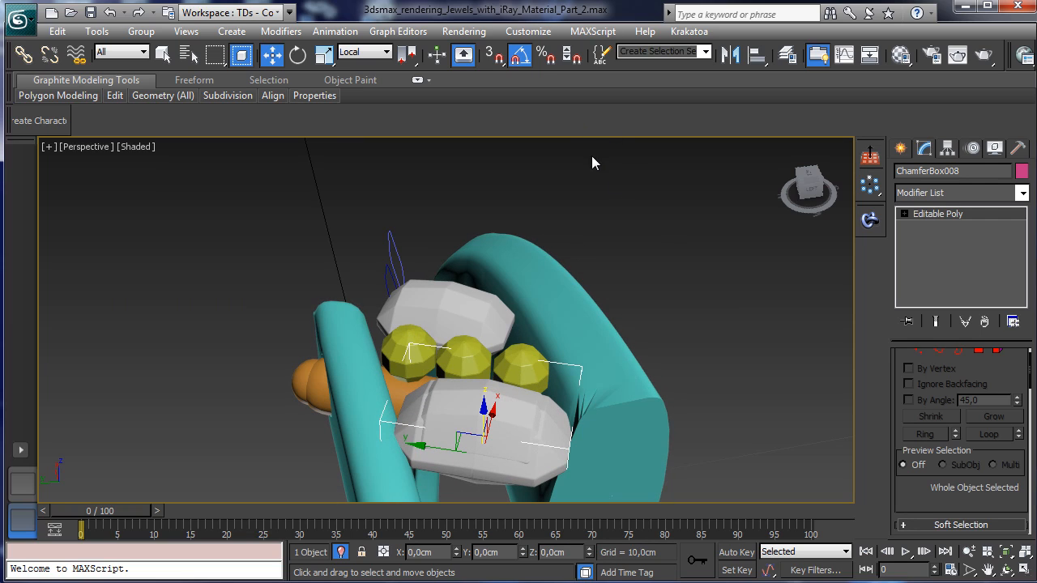
Enter polygon level on the enlarged stone copy and isolate it from the rest of the scene
left_click(978, 353)
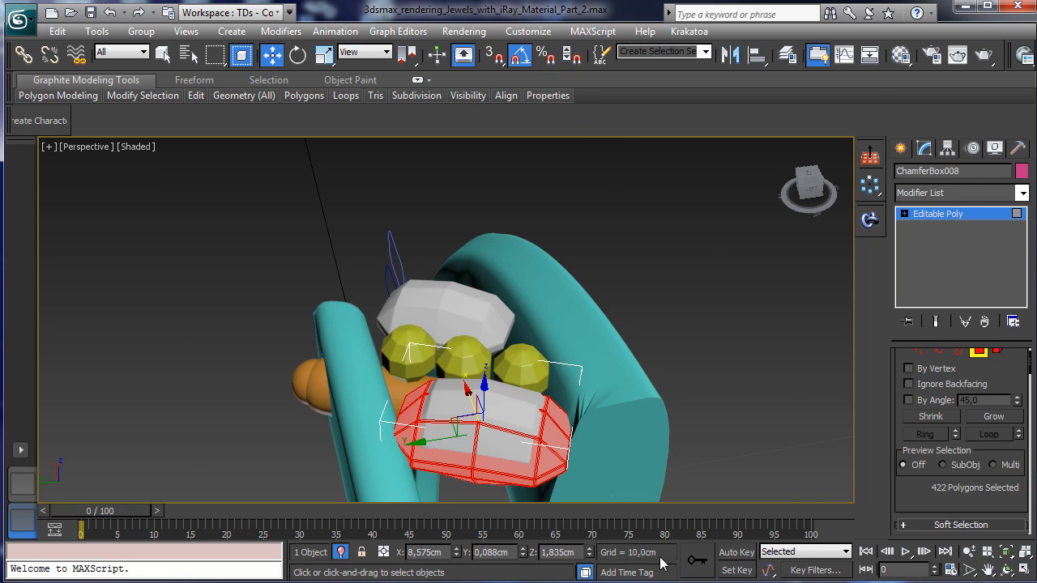
left_click(340, 552)
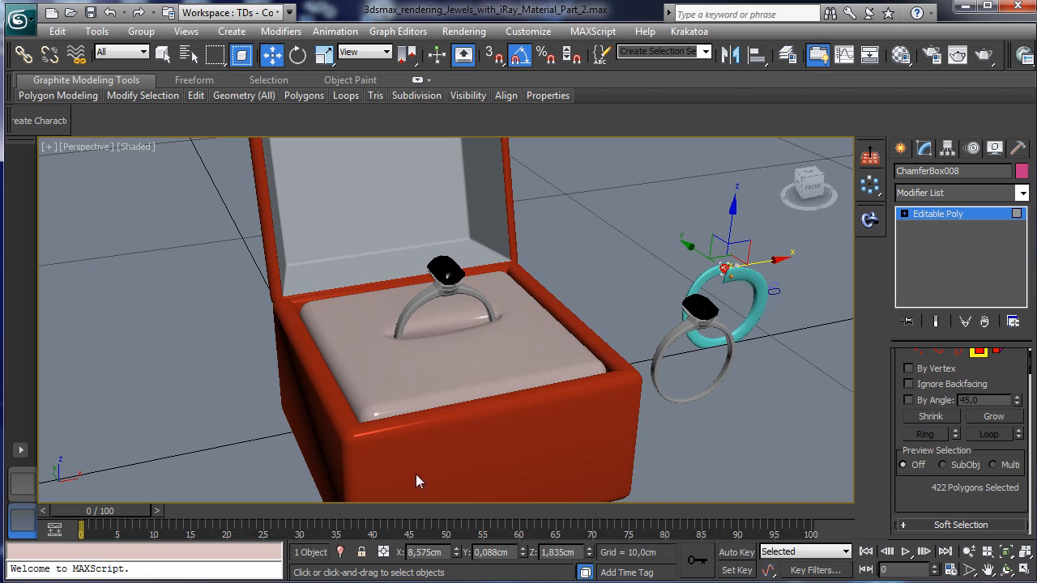
left_click(341, 552)
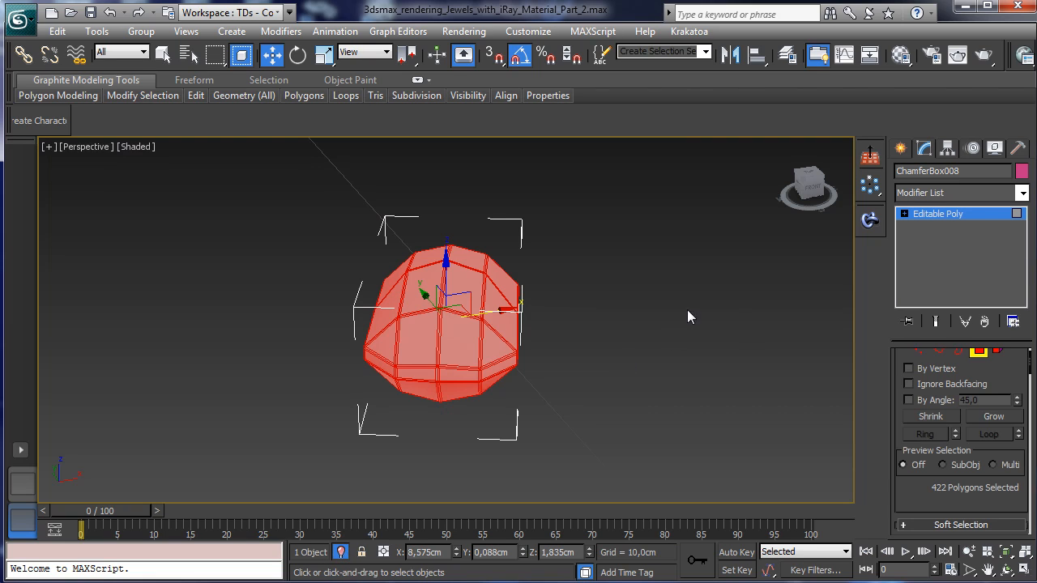
Delete the 12 large facet polygons on the upper and front sides of the enlarged copy, keeping the thin strips between them
left_click(469, 340)
left_click(419, 341, "ctrl")
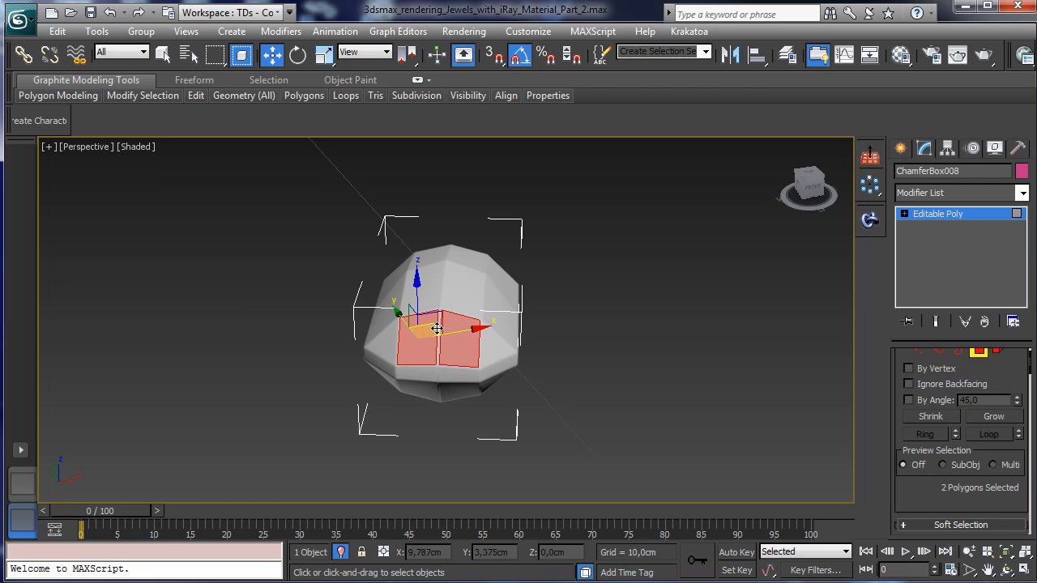
left_click(462, 292, "ctrl")
left_click(424, 293, "ctrl")
left_click(496, 303, "ctrl")
left_click(493, 341, "ctrl")
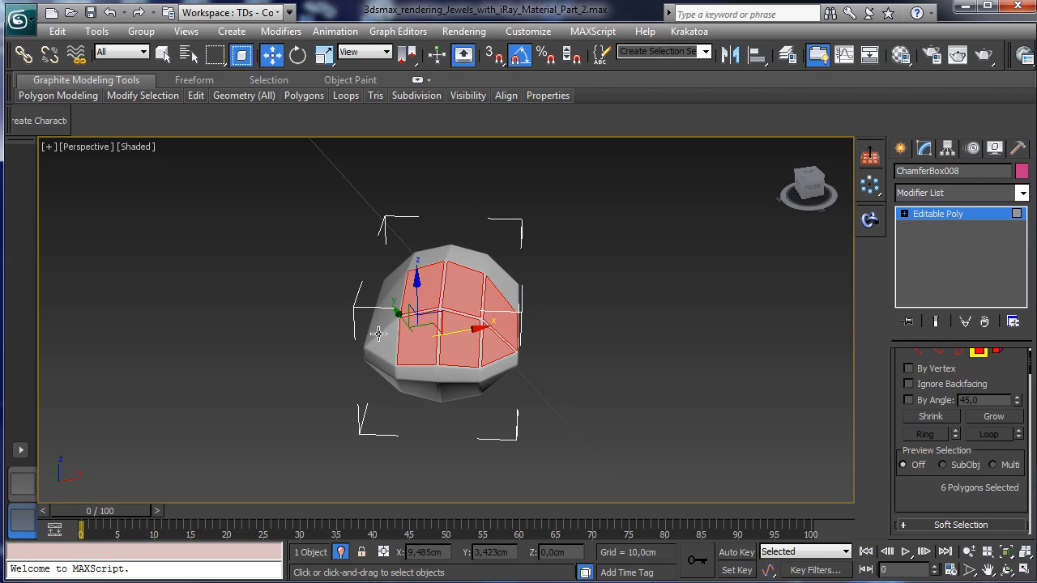
left_click(385, 340, "ctrl")
left_click(387, 311, "ctrl")
left_click(399, 267, "ctrl")
left_click(427, 259, "ctrl")
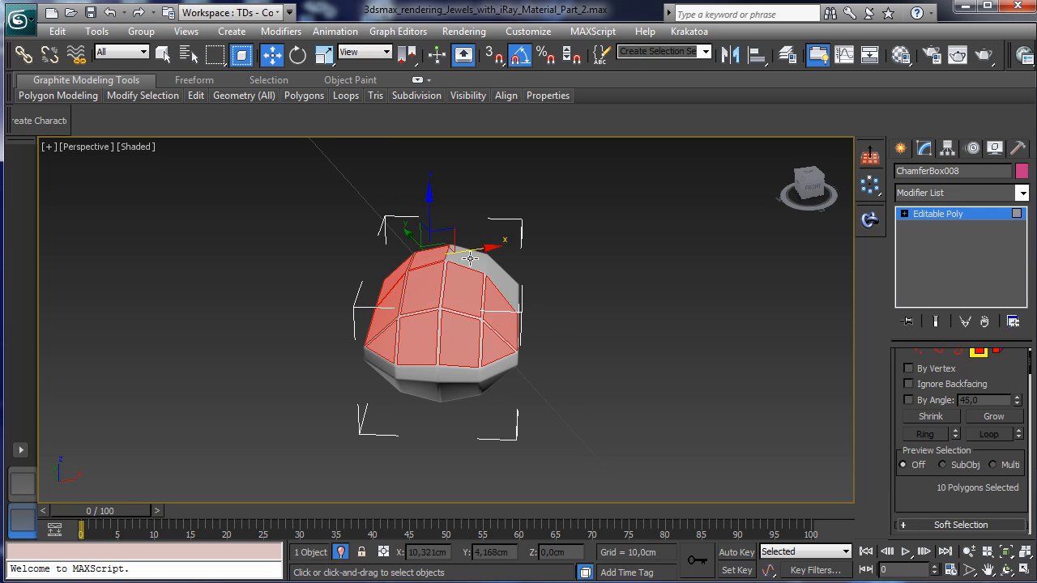
left_click(471, 260, "ctrl")
left_click(490, 275, "ctrl")
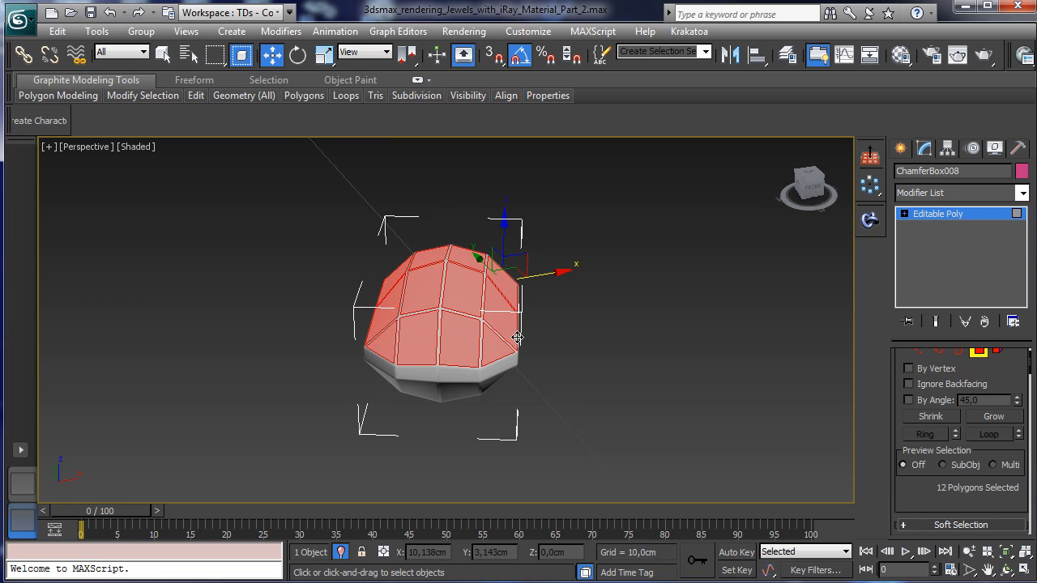
key("Delete")
Delete a facet polygon on the underside of the enlarged copy, reached through its open upper side
left_click(436, 310)
left_click(464, 316)
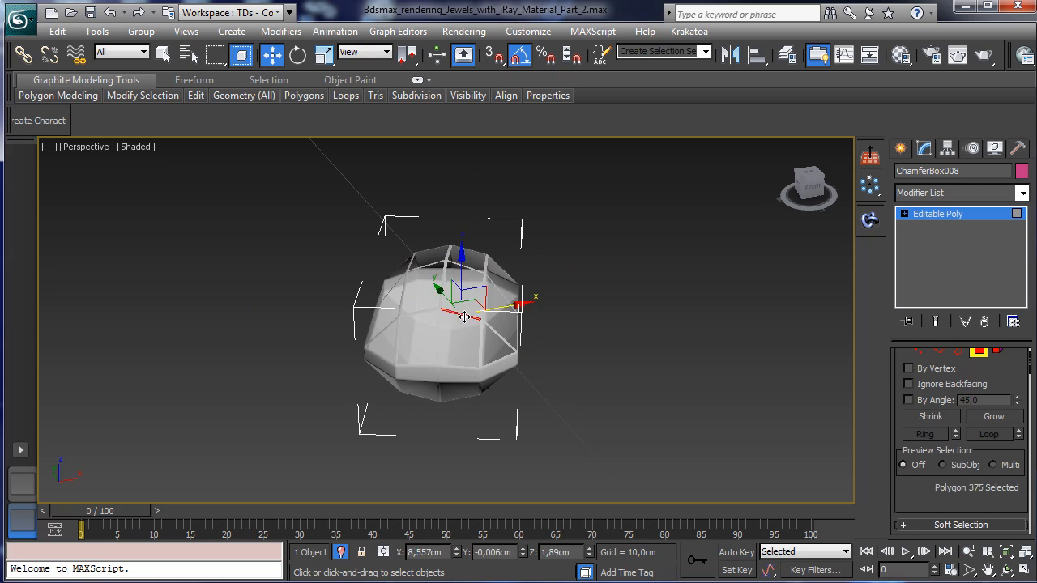
left_click(441, 288)
key("Delete")
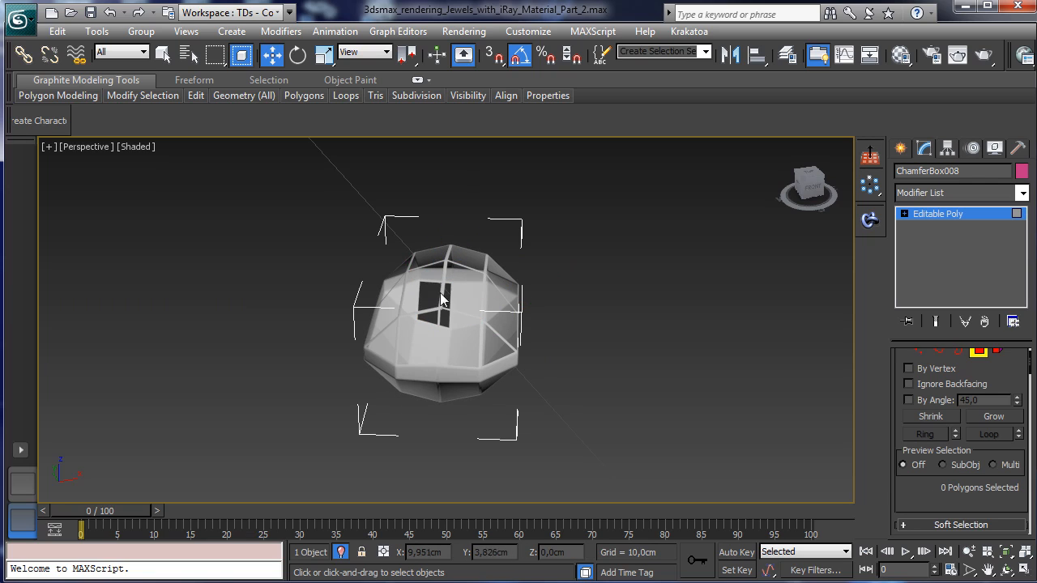
Turn on Edged Faces in the Perspective view and examine the copy's facets and underside from behind
left_click(458, 294)
left_click(136, 146)
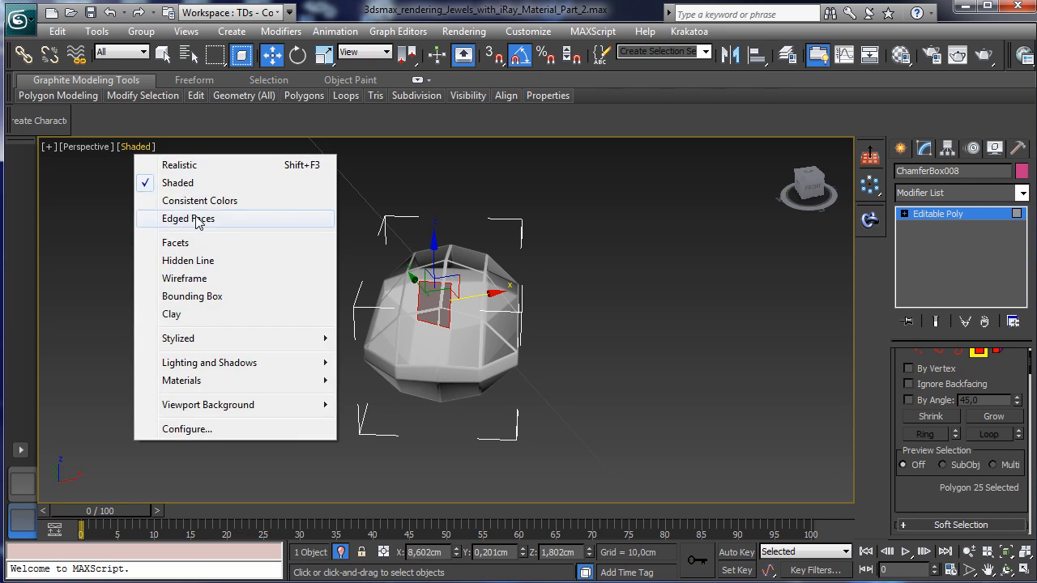
left_click(198, 219)
middle_click_drag(823, 494, 766, 391, "alt")
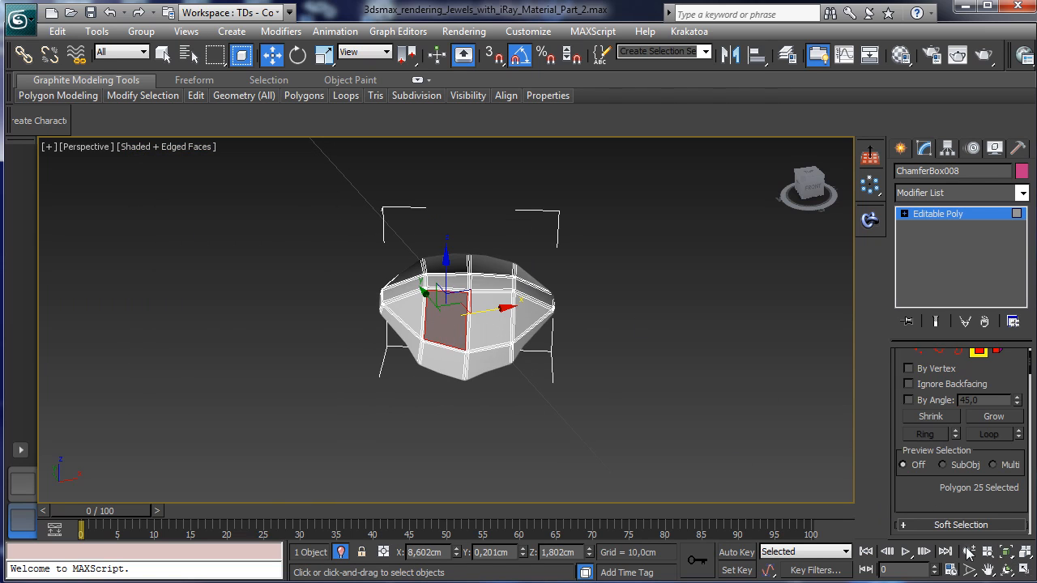
left_click(1007, 571)
left_click_drag(440, 343, 308, 318)
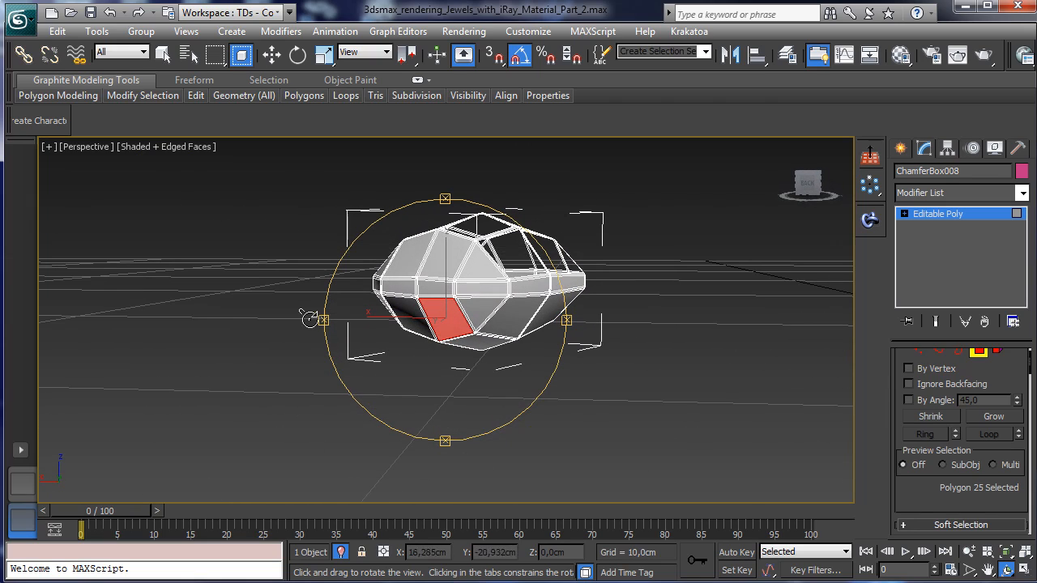
left_click(969, 552)
left_click_drag(493, 318, 489, 335)
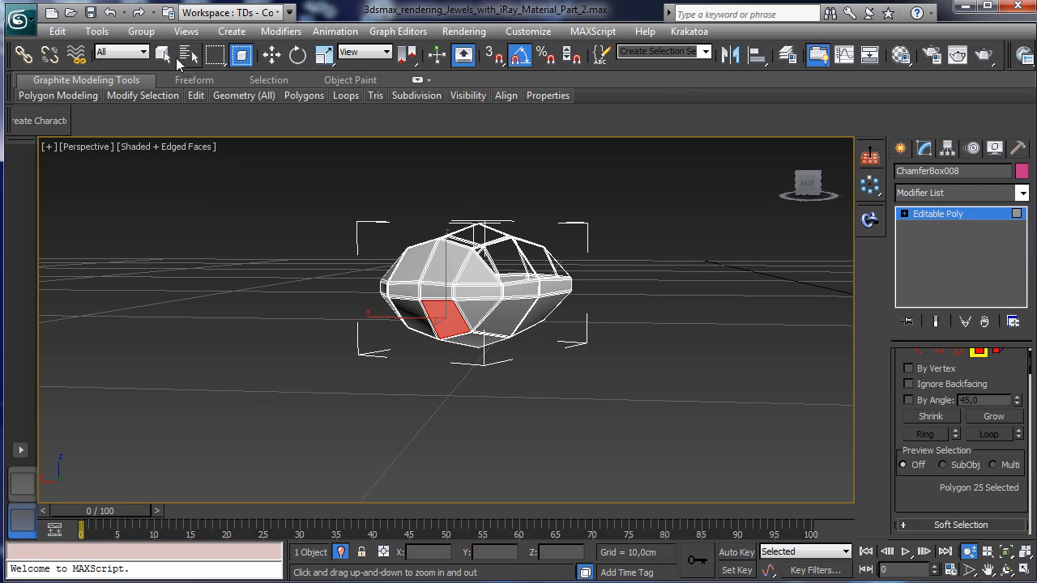
left_click(164, 55)
Delete the upper-half polygons of the copy in the Left view, keeping the girdle and lower bowl, and leave polygon level
left_click(1025, 570)
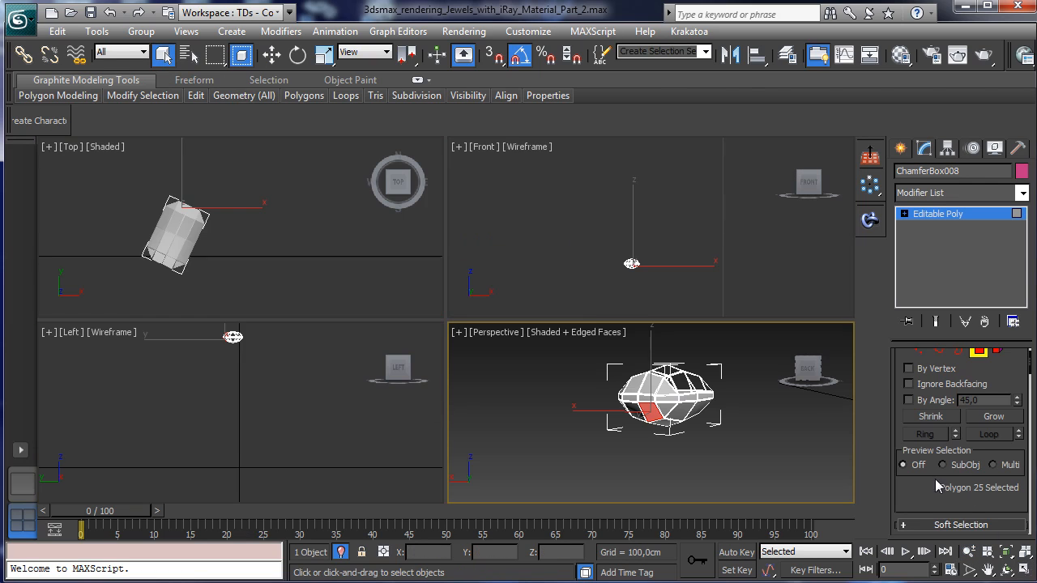
right_click(371, 415)
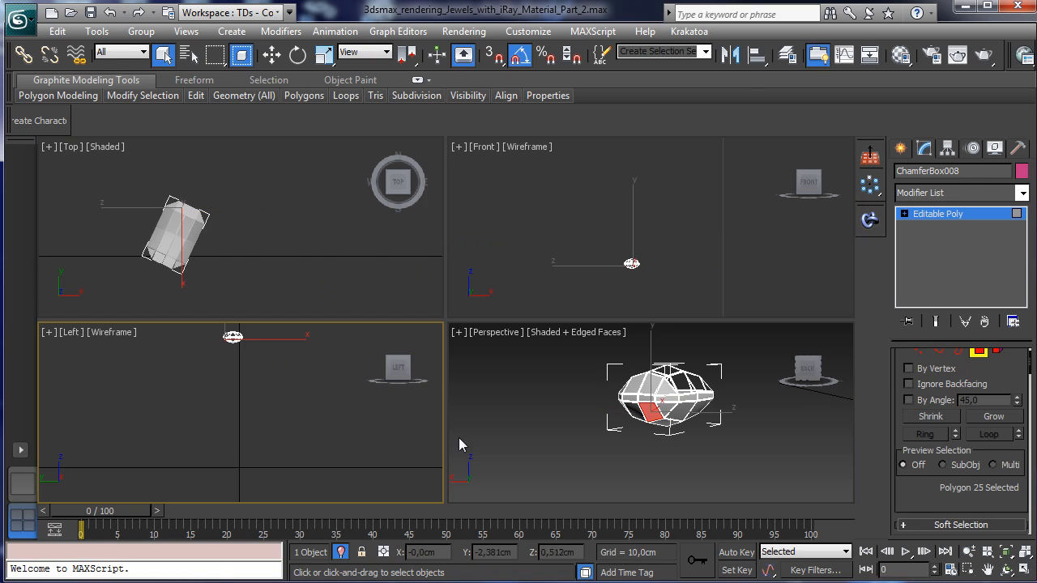
left_click(1008, 553)
left_click(968, 554)
left_click_drag(323, 382, 324, 537)
left_click(163, 53)
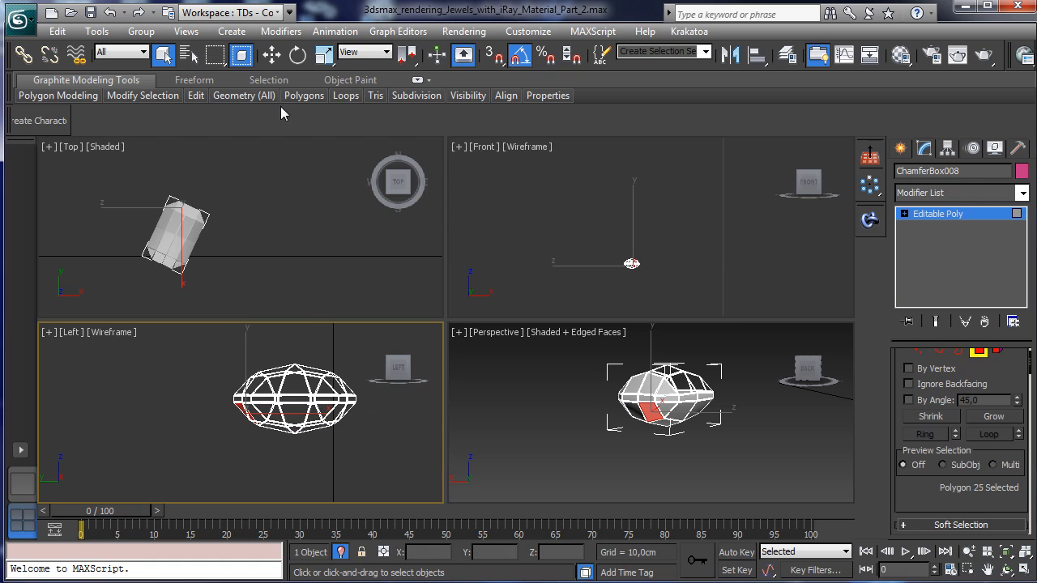
left_click_drag(209, 361, 355, 399)
key("Delete")
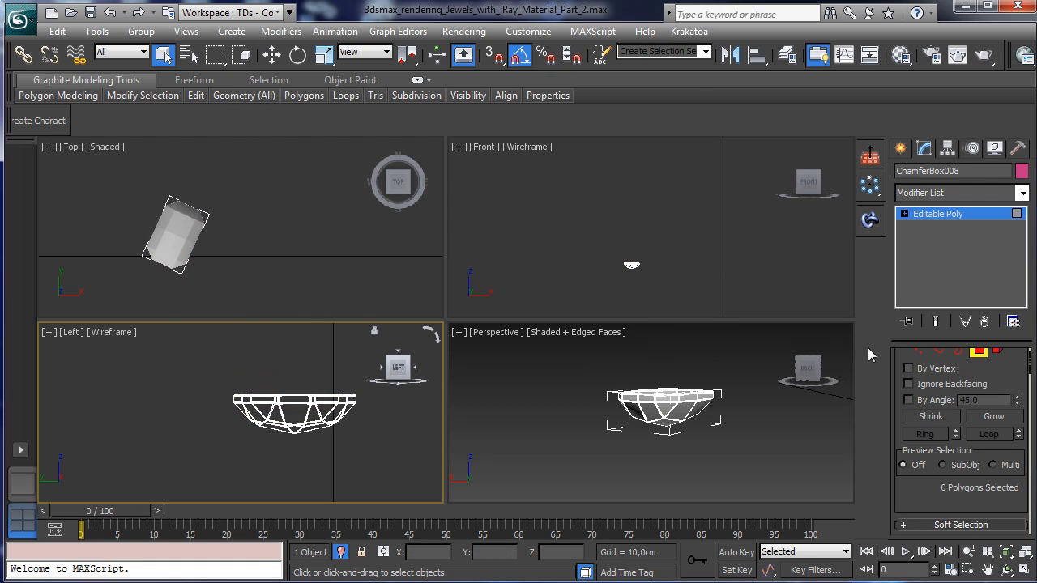
left_click(977, 353)
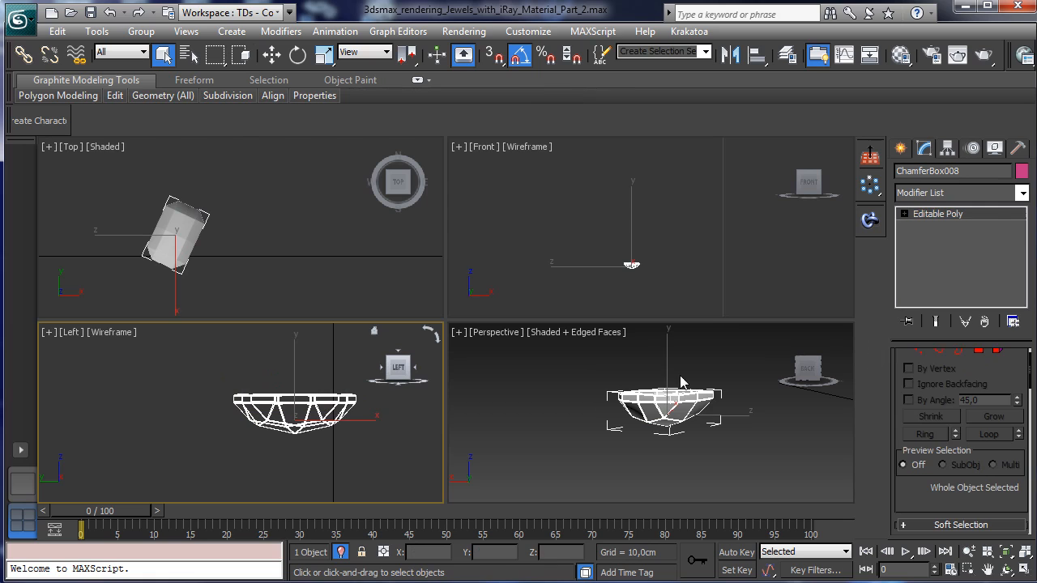
Apply a Shell modifier to the bowl-shaped copy with an outer amount of 0,22 cm
left_click(1009, 572)
left_click_drag(666, 408, 653, 445)
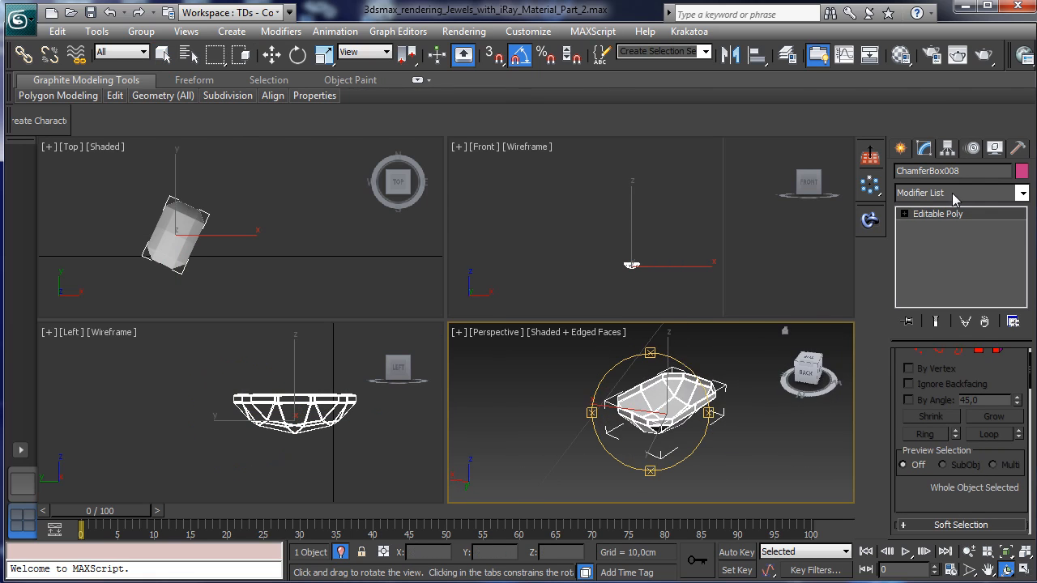
left_click(1024, 570)
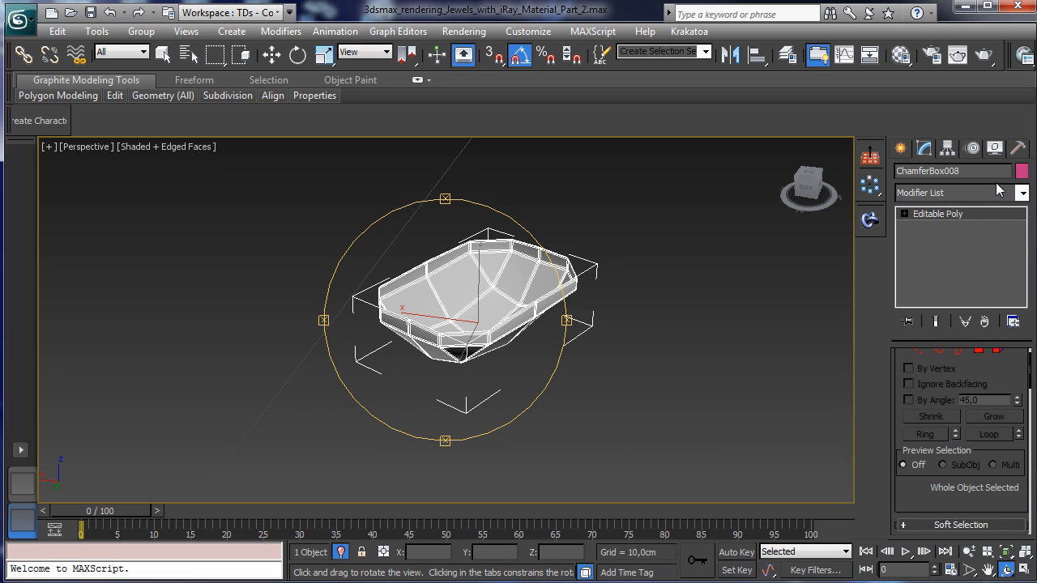
left_click(1023, 192)
scroll(956, 365, "down", 10)
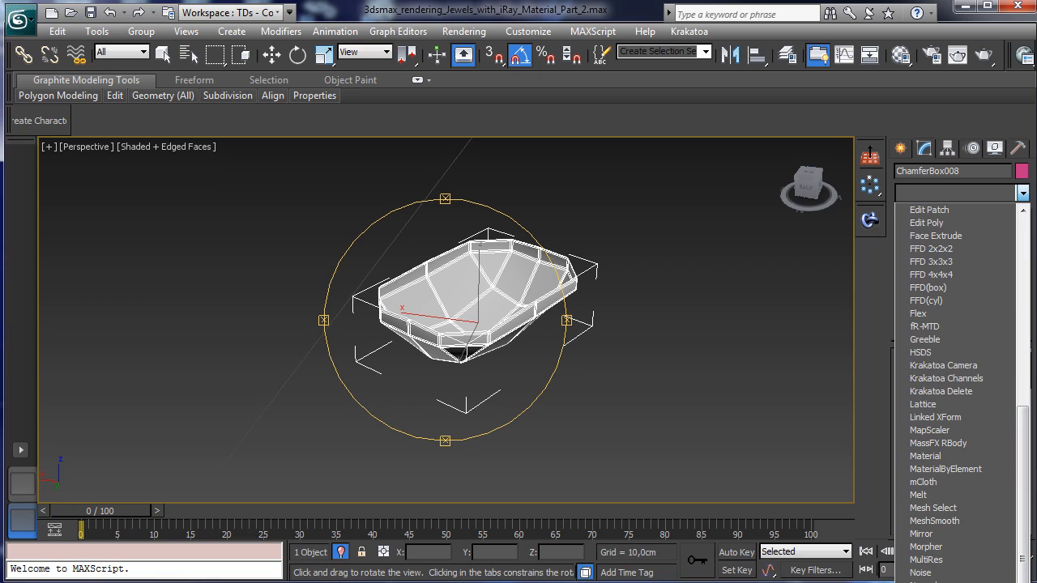
left_click(924, 582)
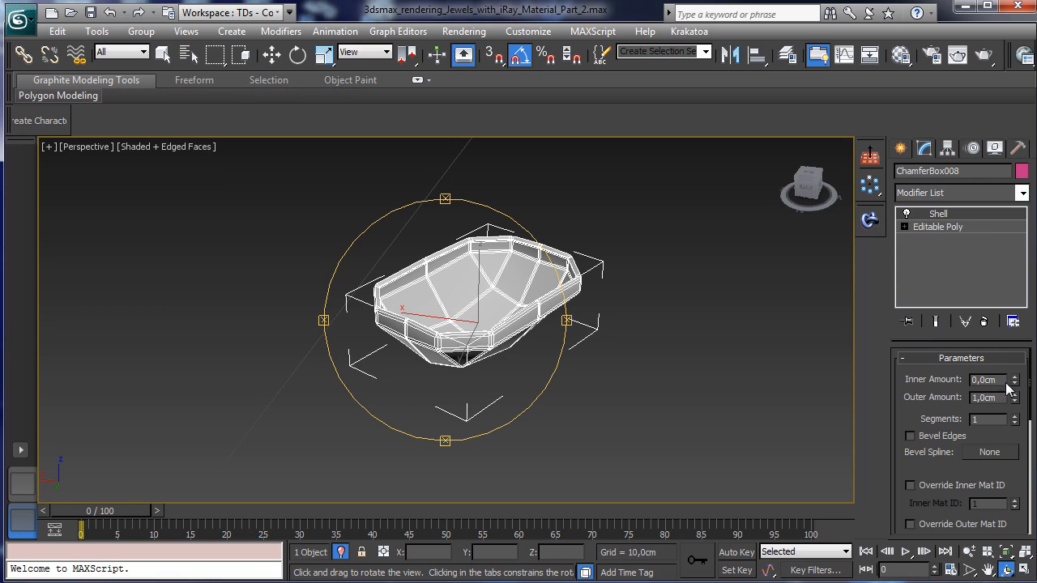
left_click_drag(1017, 404, 999, 461)
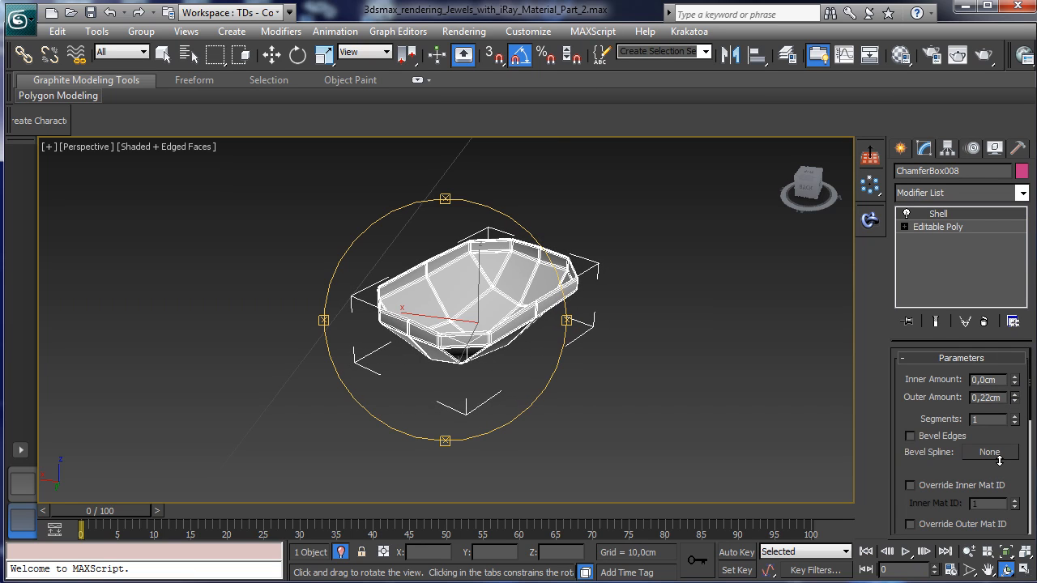
Leave isolation, raise the setting's shell outer amount to 0,83 cm and scale it down uniformly to fit closer around the stone
left_click(341, 552)
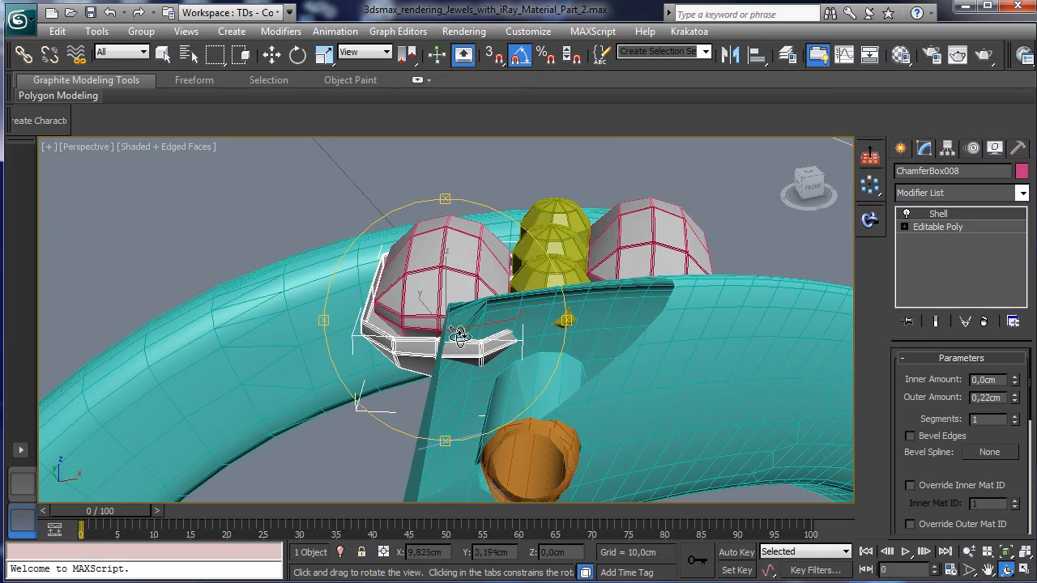
left_click_drag(461, 337, 501, 417)
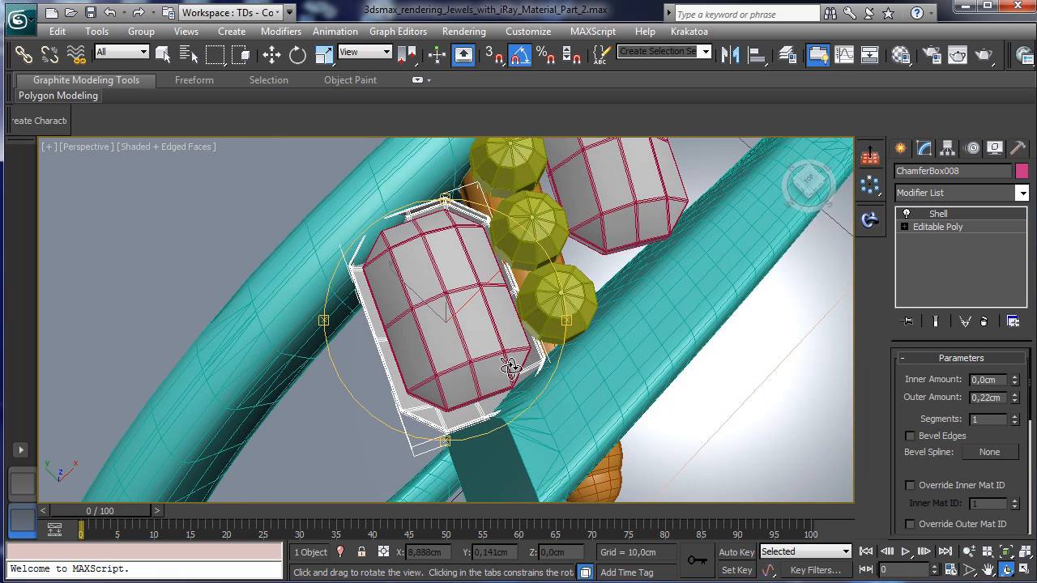
left_click(326, 57)
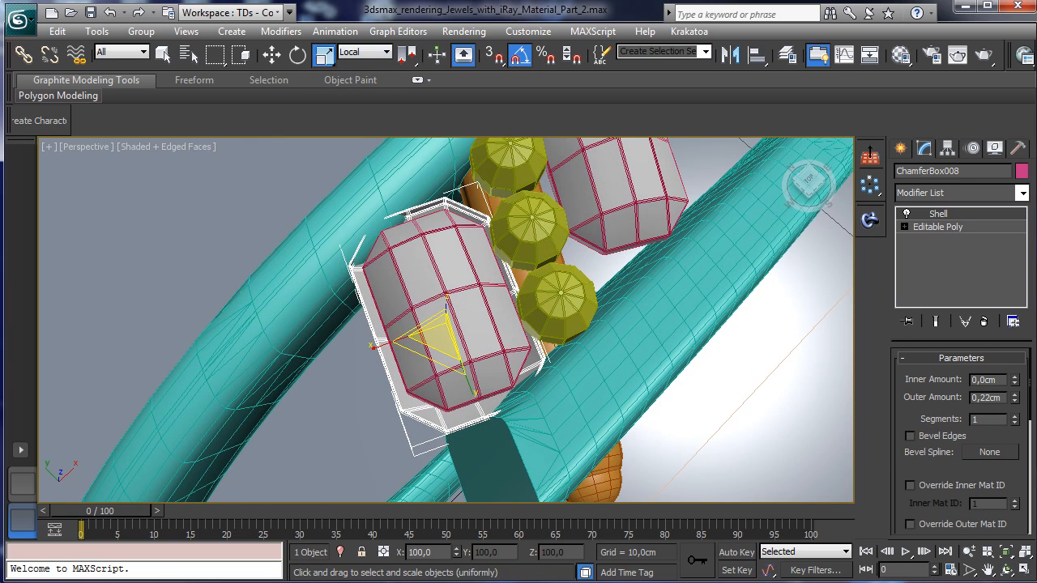
left_click_drag(1018, 402, 1011, 344)
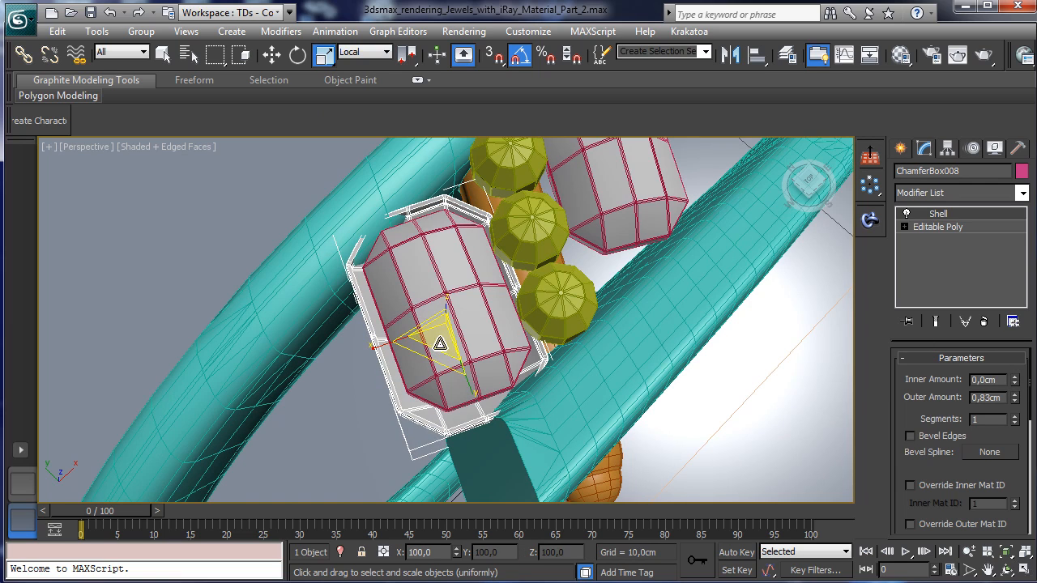
left_click_drag(438, 337, 442, 344)
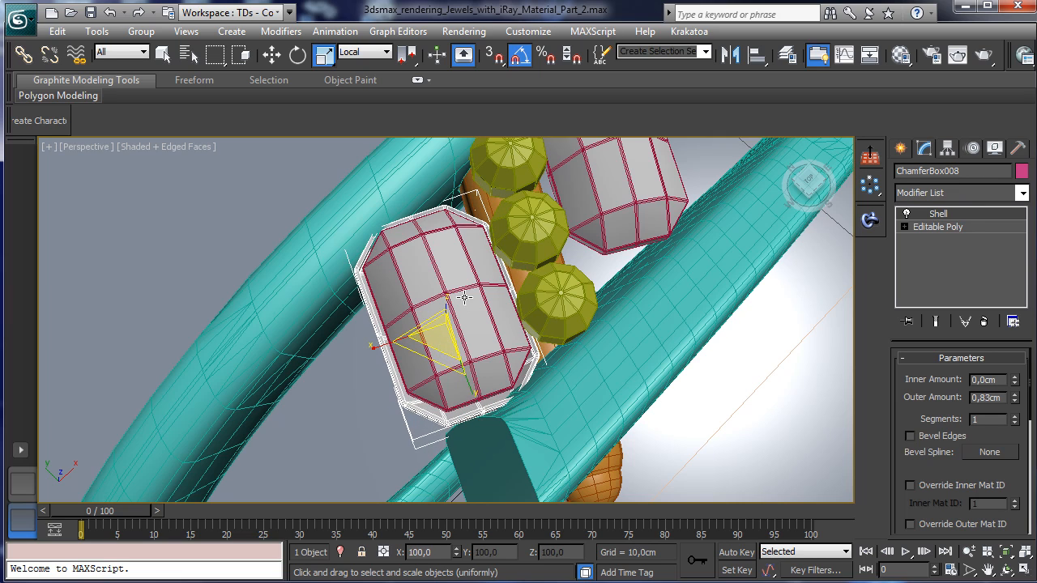
Move the front white stone slightly along its local Y axis to centre it within the setting
left_click(457, 275)
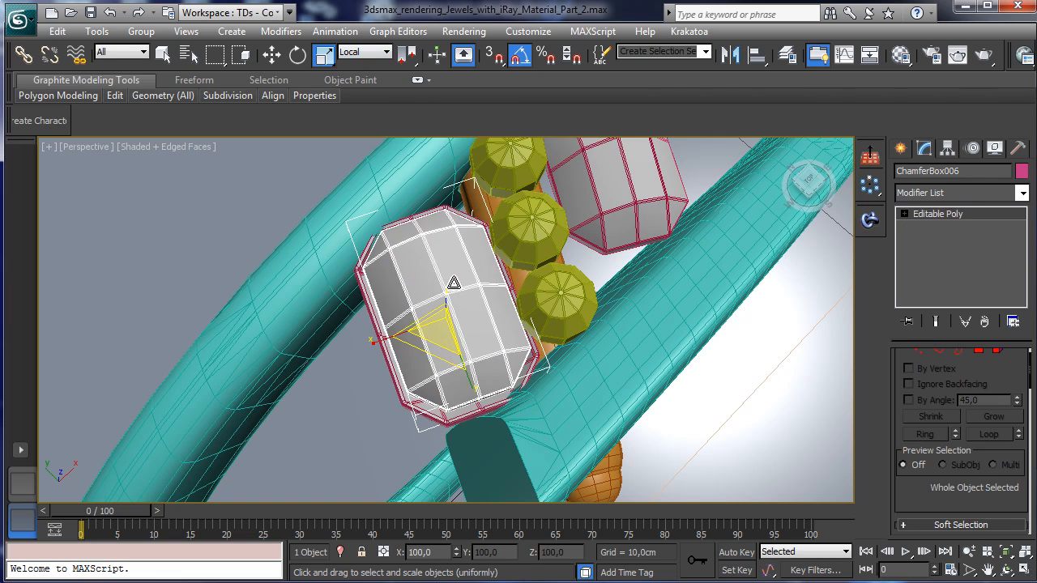
left_click(271, 55)
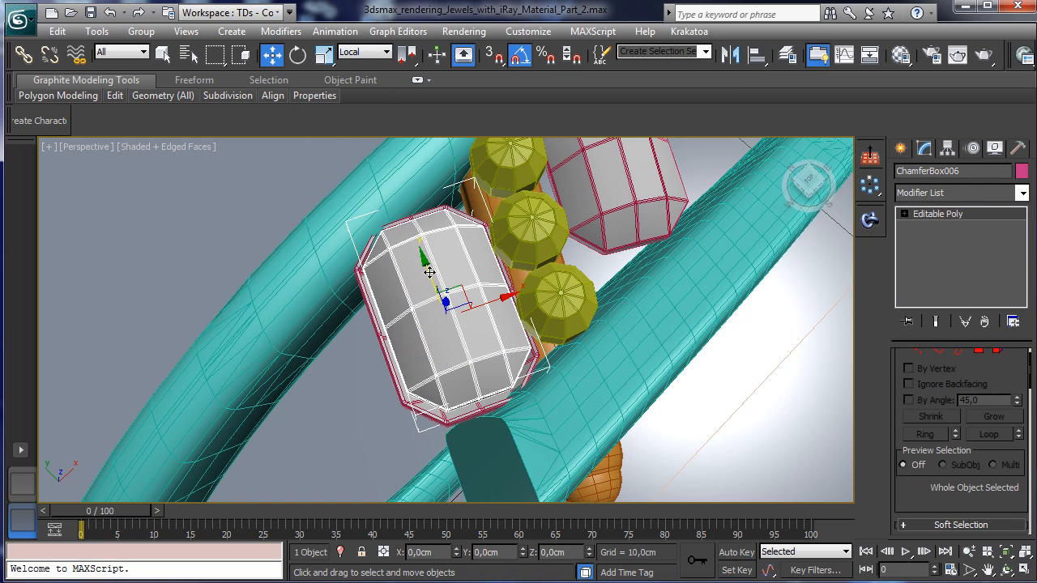
left_click_drag(430, 273, 431, 275)
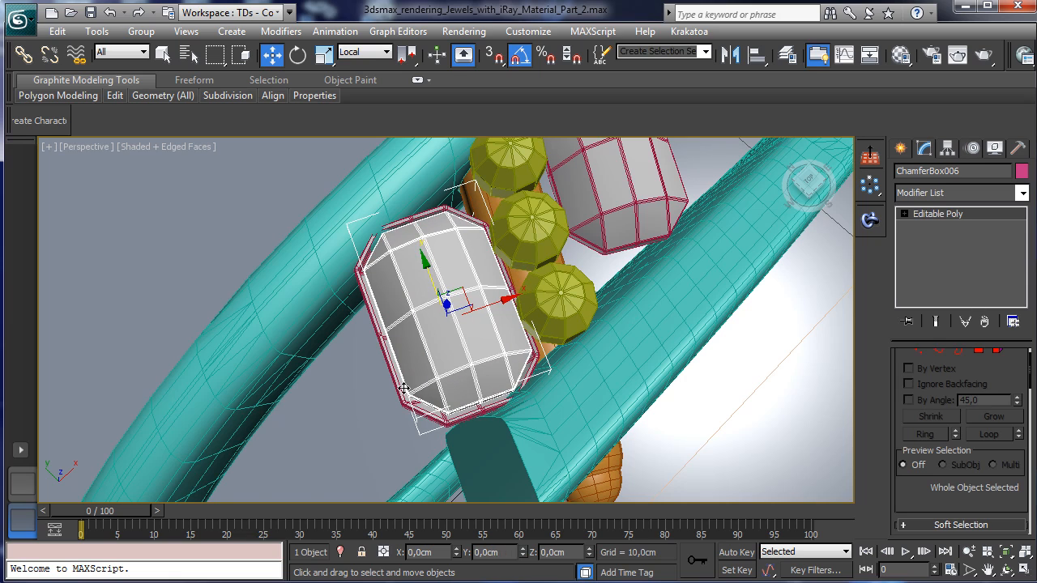
Increase the setting's shell outer amount to 1,22 cm and scale the setting down slightly around the stone
left_click(421, 418)
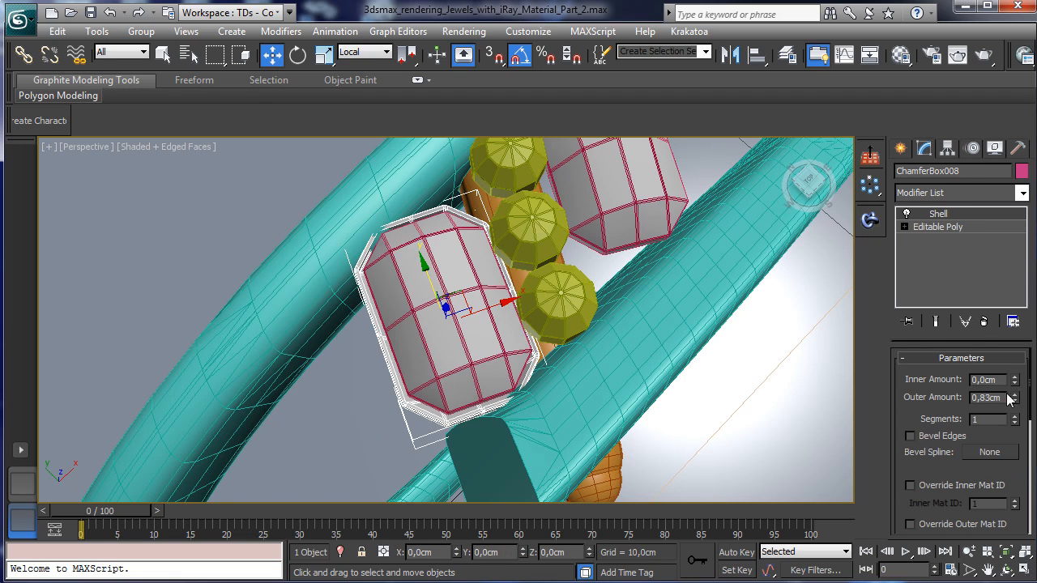
left_click_drag(1018, 403, 1005, 380)
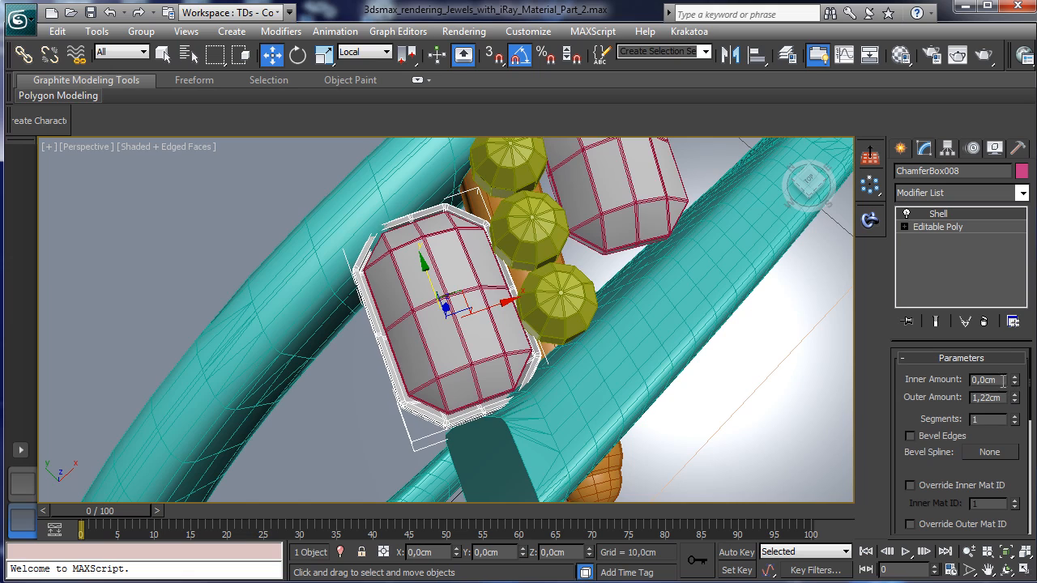
left_click(324, 54)
left_click_drag(440, 338, 442, 343)
Lower the front white stone along its local Z axis so it sits inside the setting
left_click(447, 278)
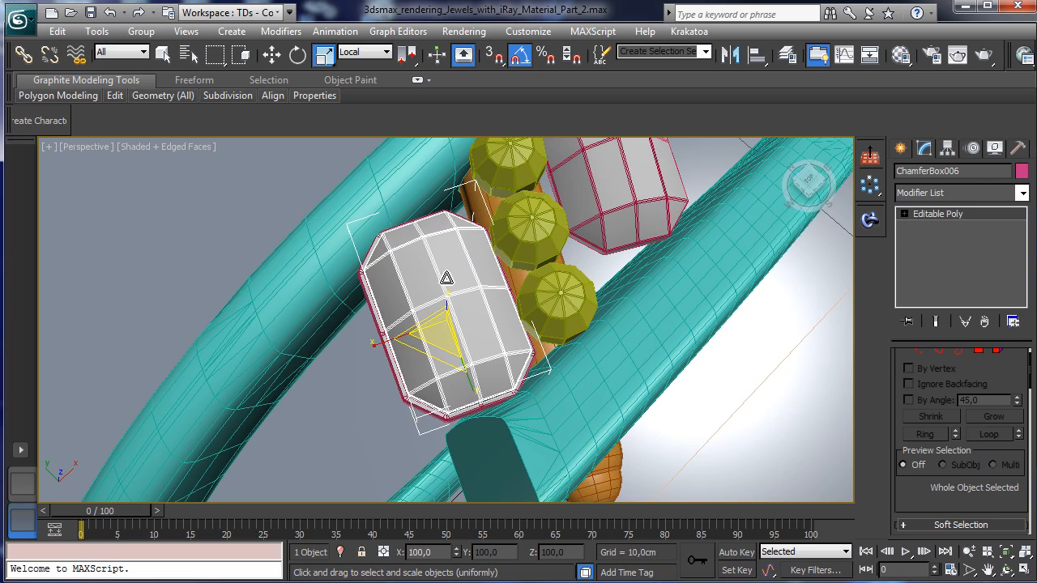
left_click(1005, 569)
left_click_drag(470, 348, 489, 198)
left_click(271, 54)
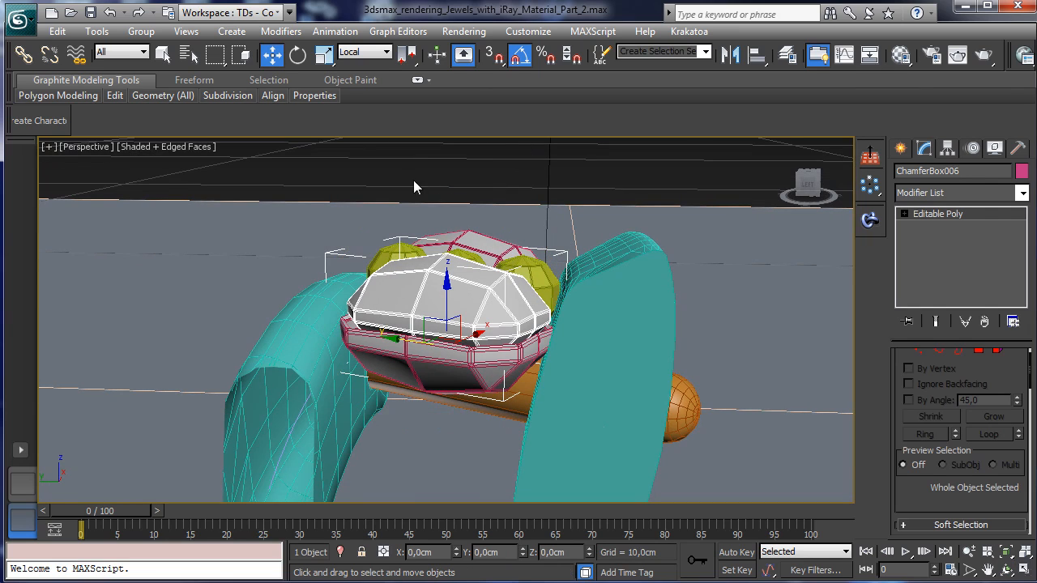
left_click_drag(447, 288, 447, 308)
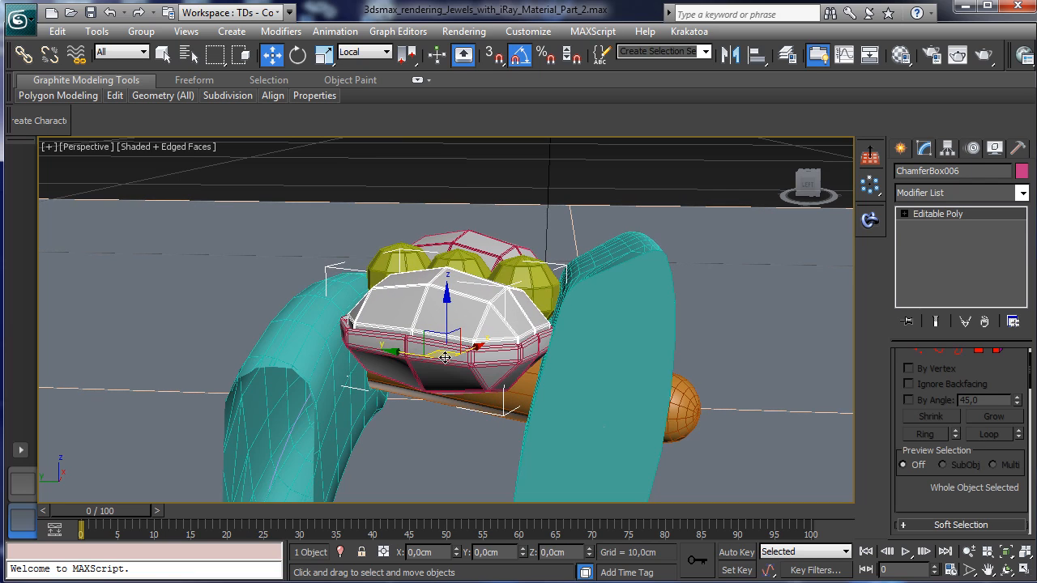
Assign the same grey material to the stone setting and the teal ring band
left_click(456, 361)
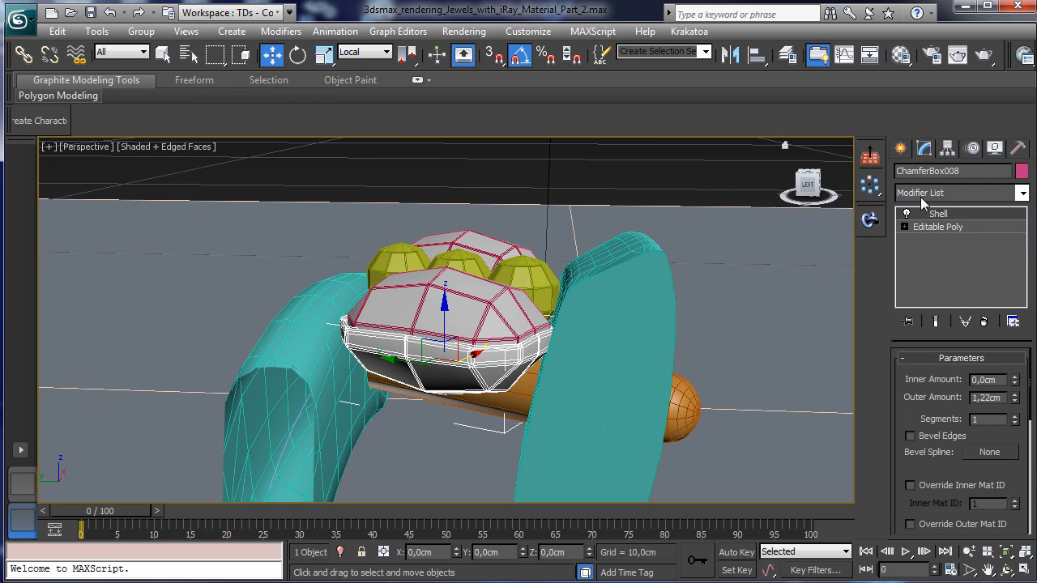
left_click(641, 252, "ctrl")
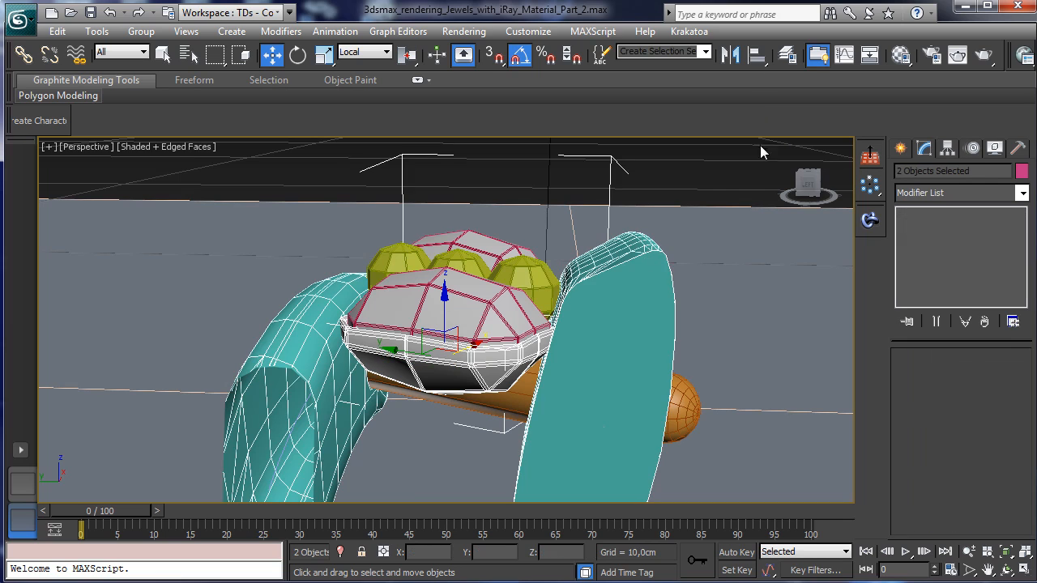
left_click(901, 55)
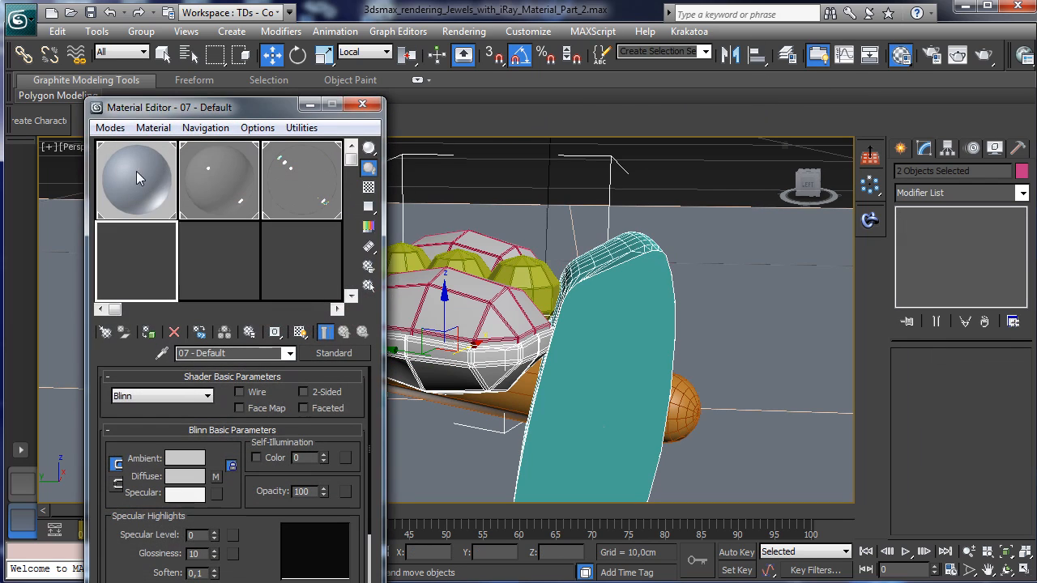
left_click(148, 332)
left_click(362, 104)
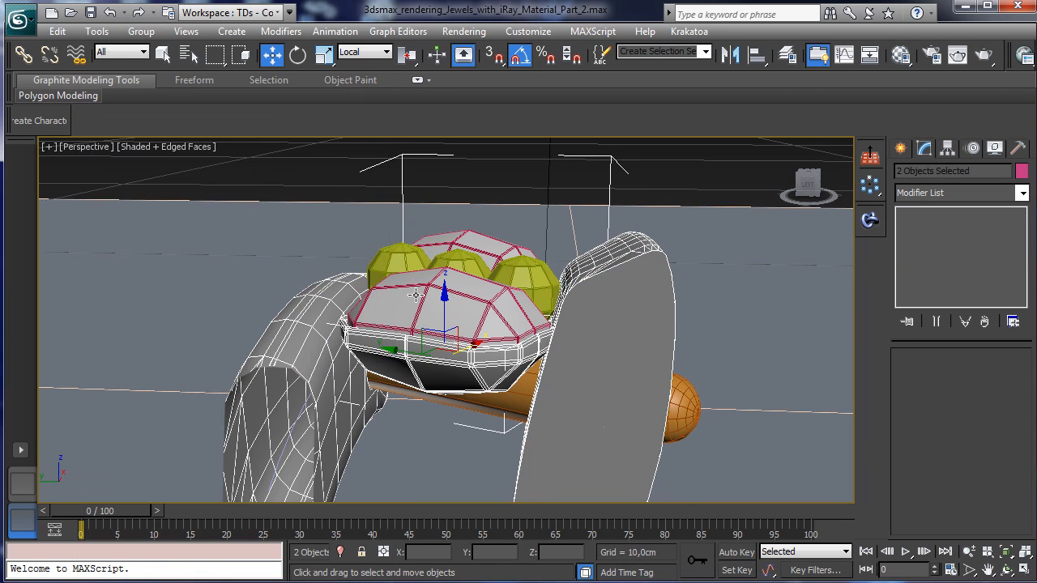
Select the two orange capsules and copy the White gold material into the empty sample slot beside the checkered one
left_click(681, 409)
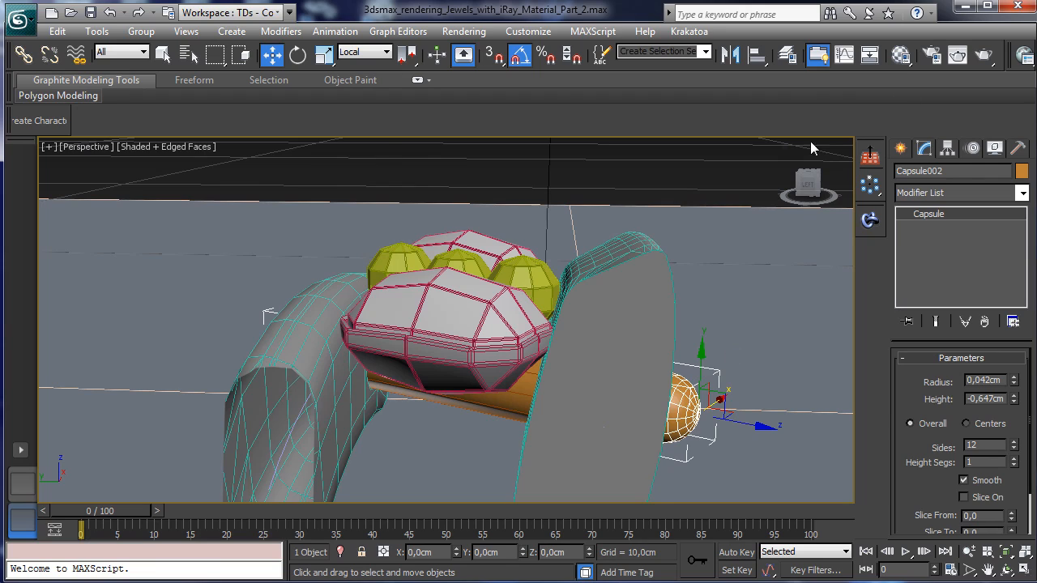
left_click(511, 402, "ctrl")
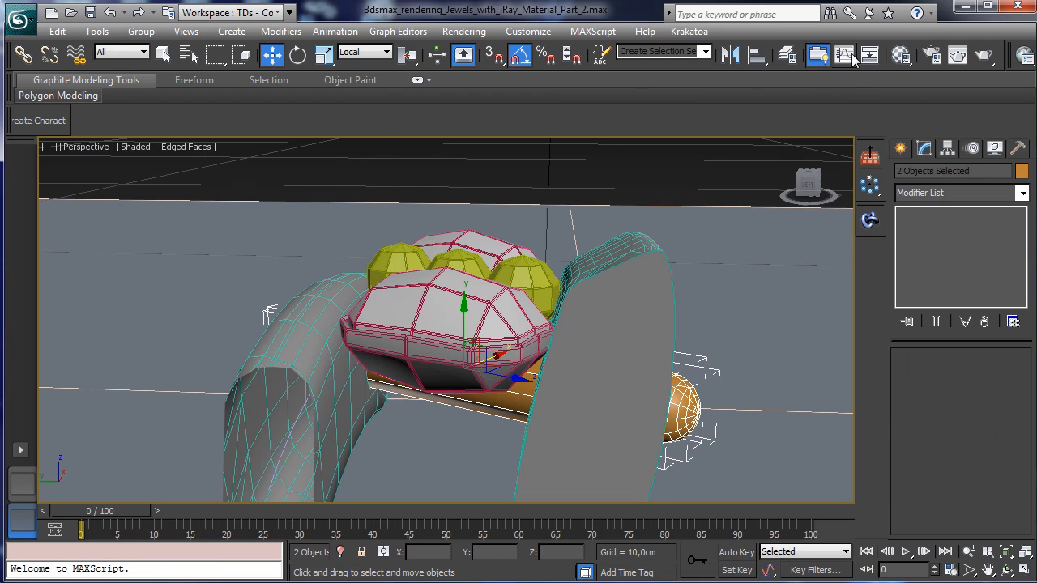
left_click(901, 54)
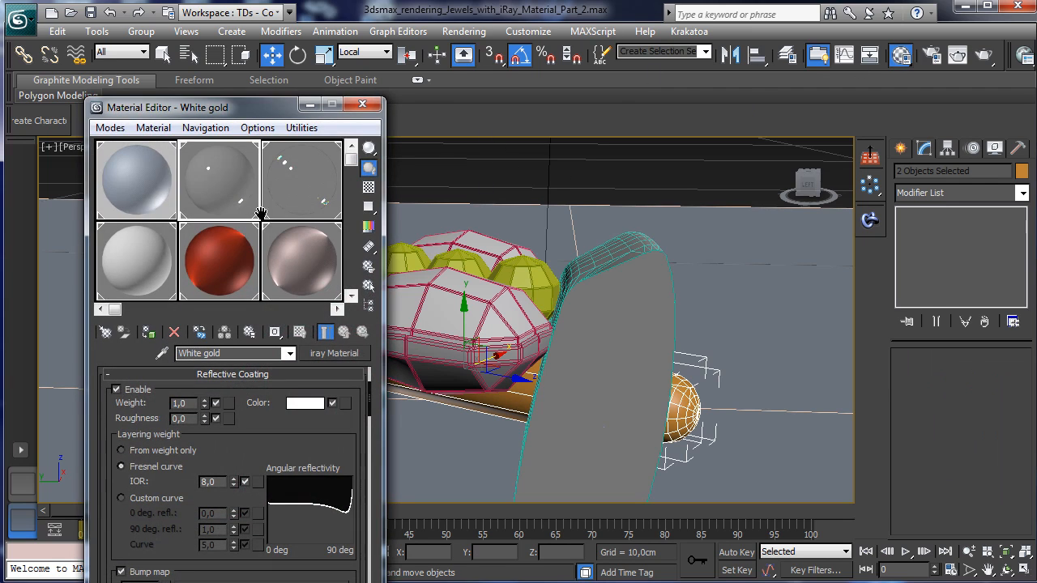
left_click_drag(262, 220, 275, 128)
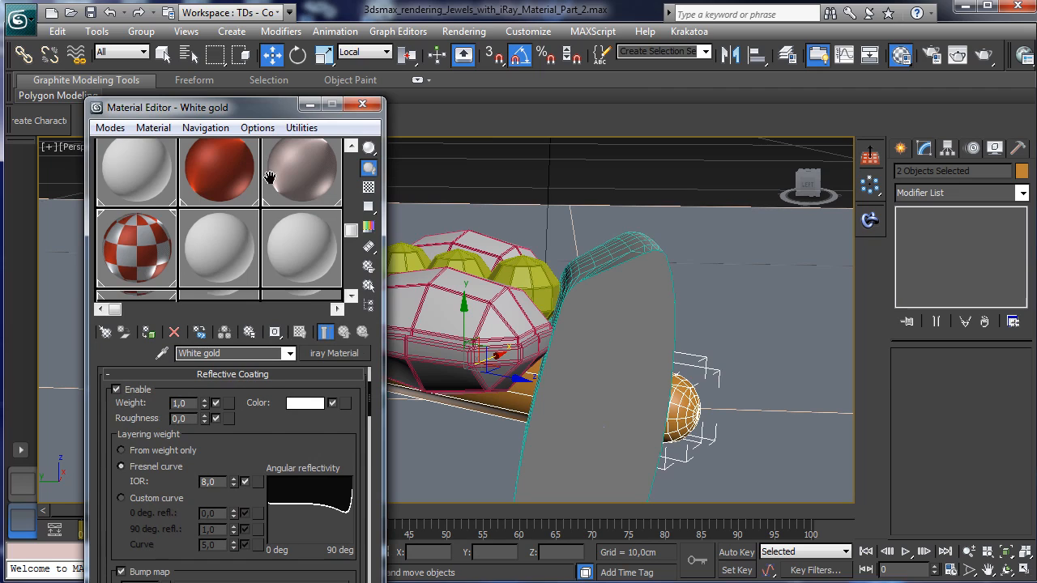
left_click_drag(304, 303, 280, 202)
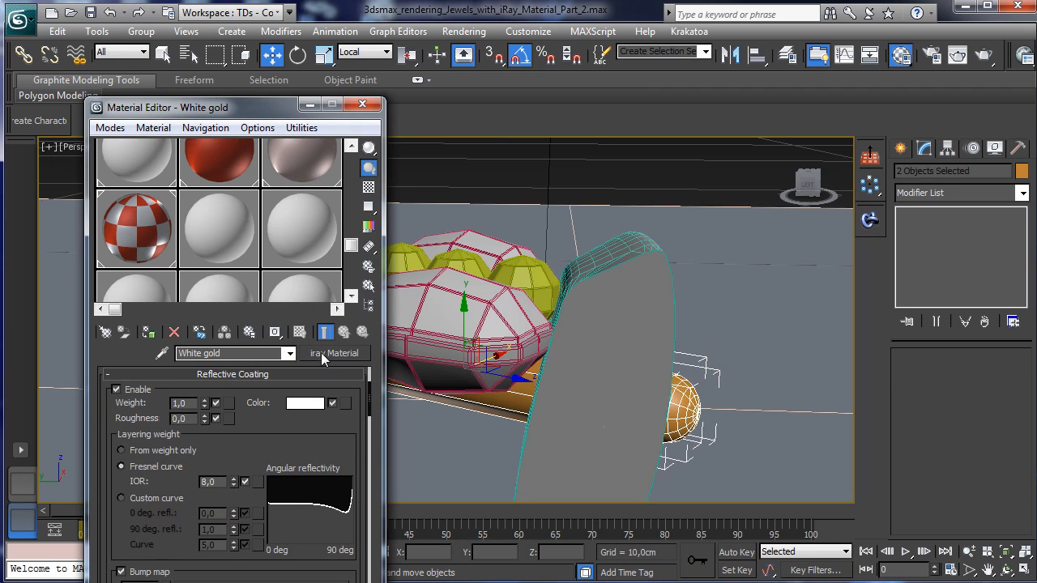
left_click_drag(316, 357, 262, 290)
left_click_drag(268, 190, 241, 271)
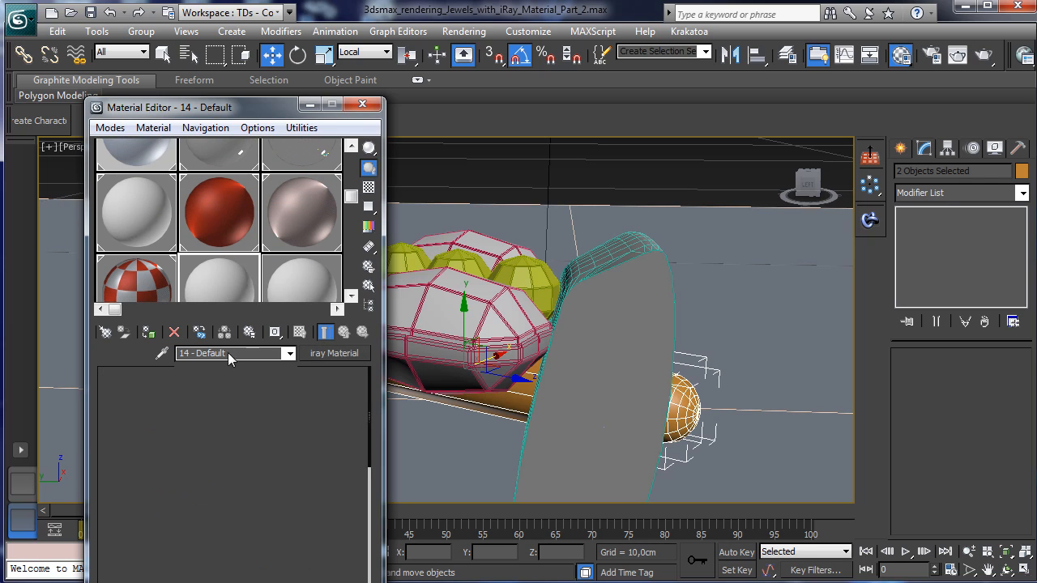
Rename the copied material Gold and assign it to the two selected capsules
left_click_drag(210, 353, 171, 352)
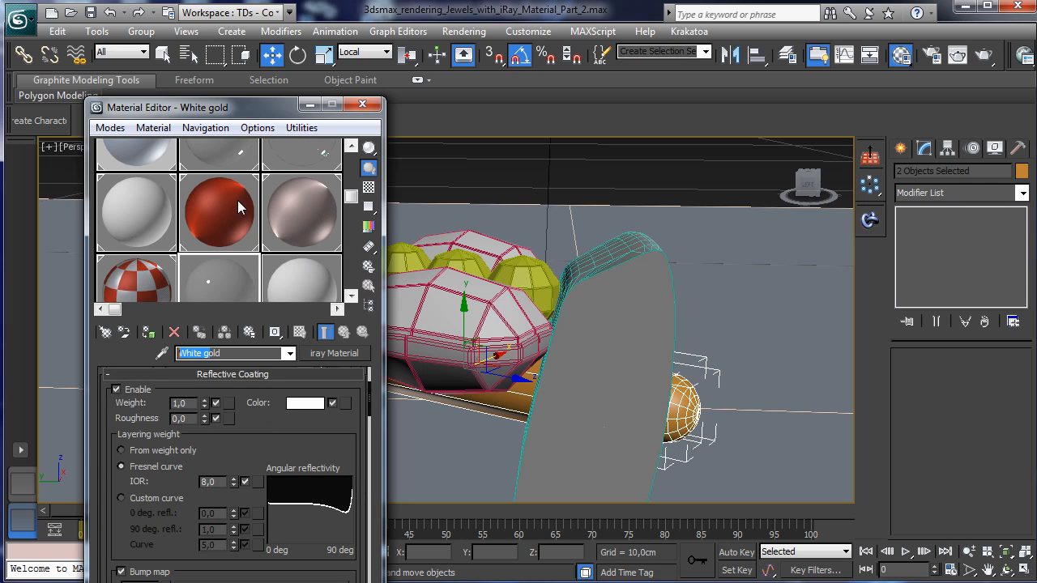
type("Gold")
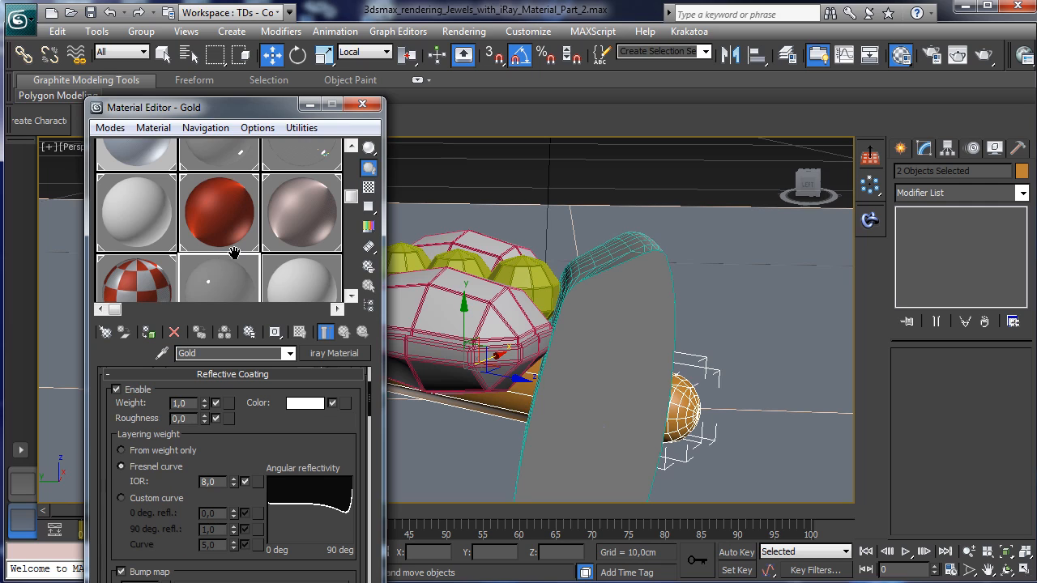
left_click(149, 332)
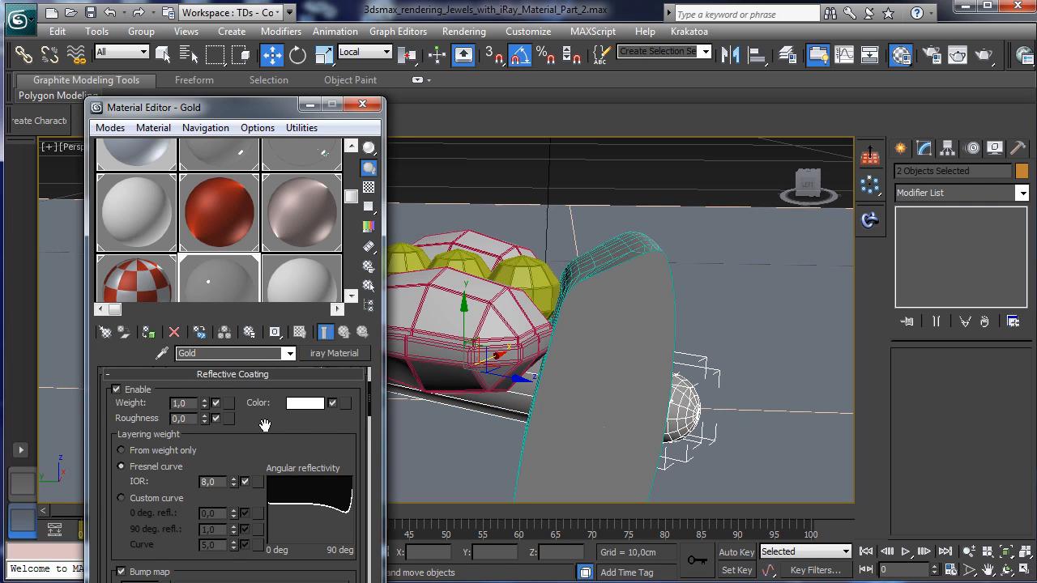
Set the Gold material's reflective coating colour to orange (red 0,918, green 0,4, blue 0,055) and copy that colour
scroll(229, 486, "up", 5)
scroll(229, 516, "down", 6)
scroll(230, 516, "up", 1)
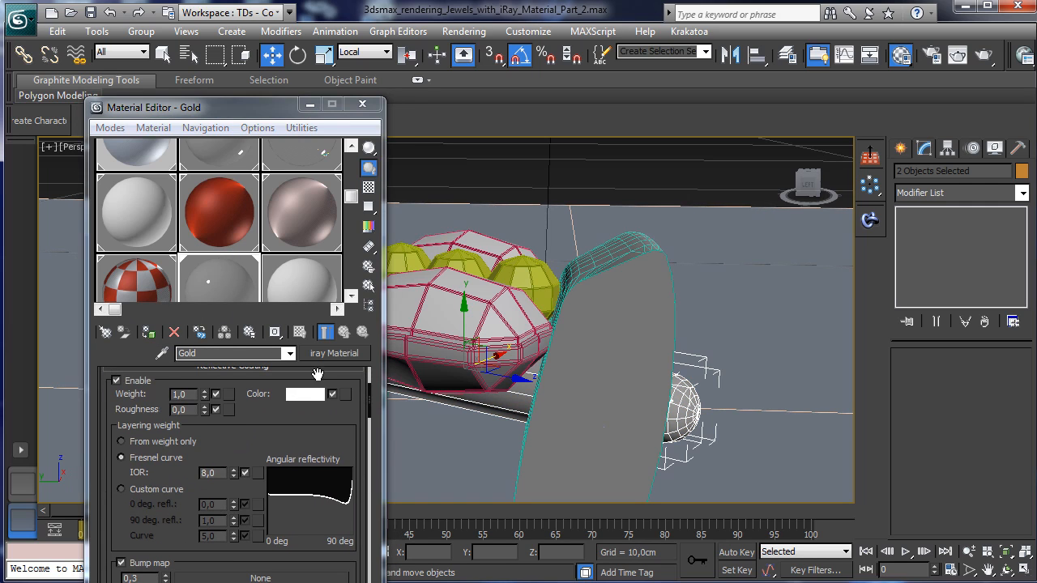
left_click(304, 394)
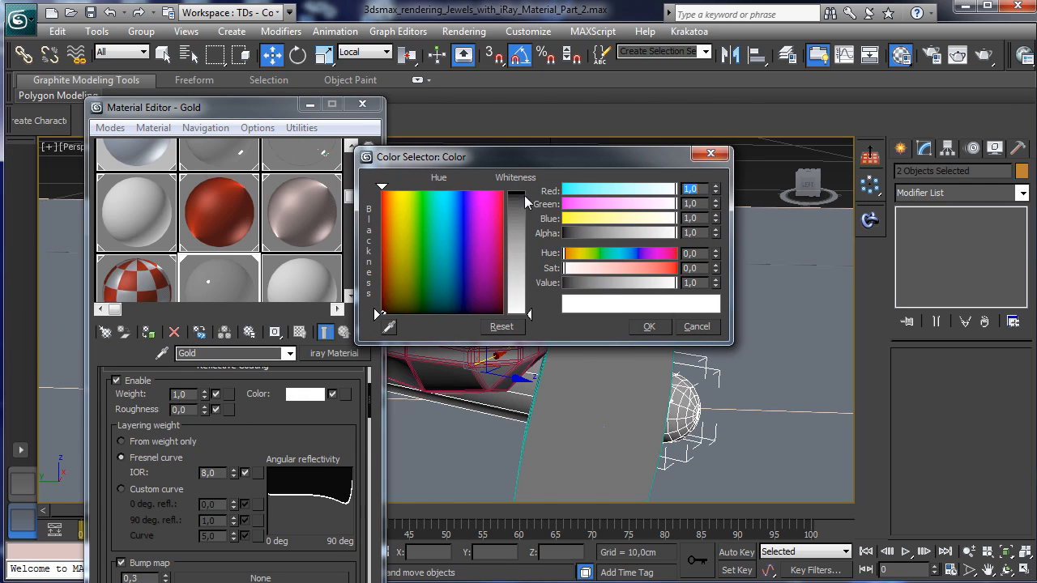
left_click(391, 204)
left_click(527, 207)
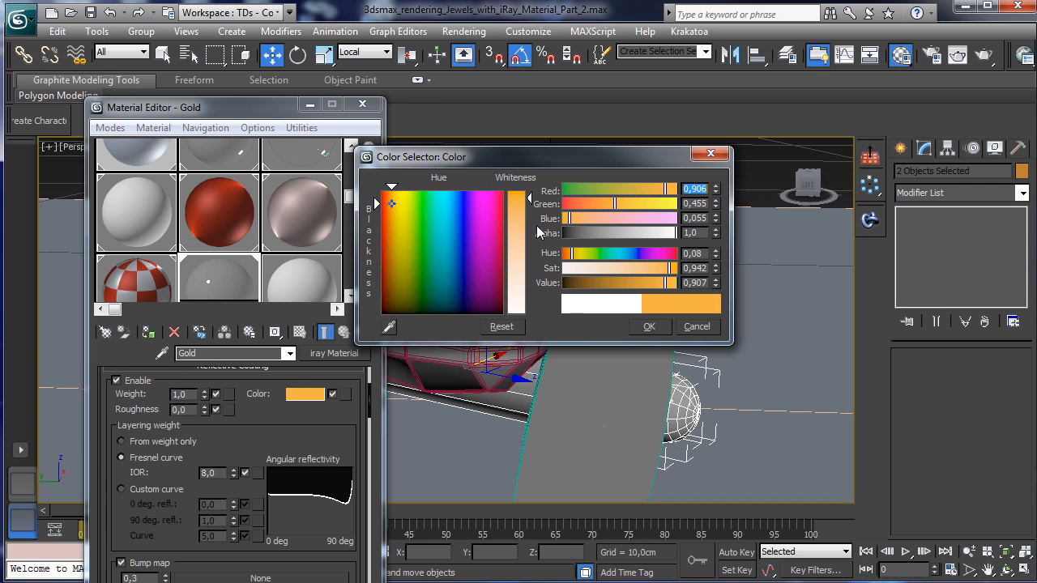
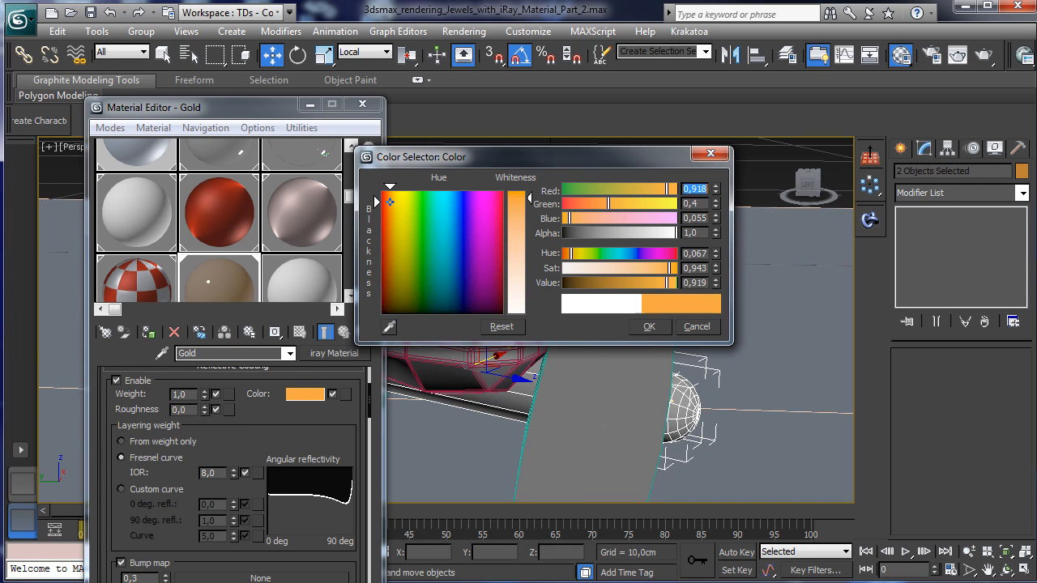
left_click(650, 327)
scroll(260, 431, "up", 3)
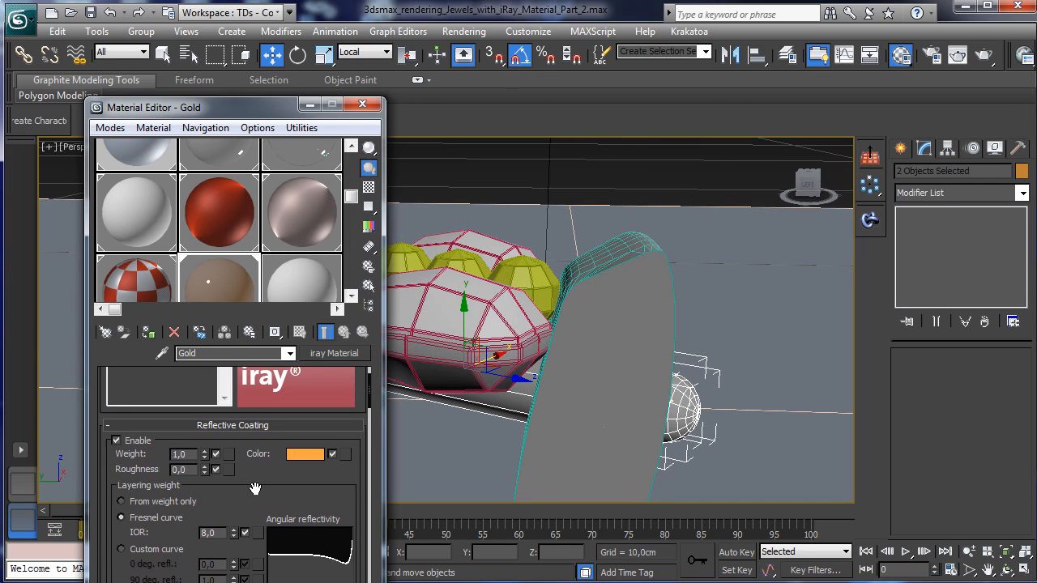
right_click(308, 452)
left_click(341, 463)
Set the diffuse colour of the Gold material's base layer to black
left_click_drag(278, 479, 216, 255)
left_click_drag(255, 504, 251, 453)
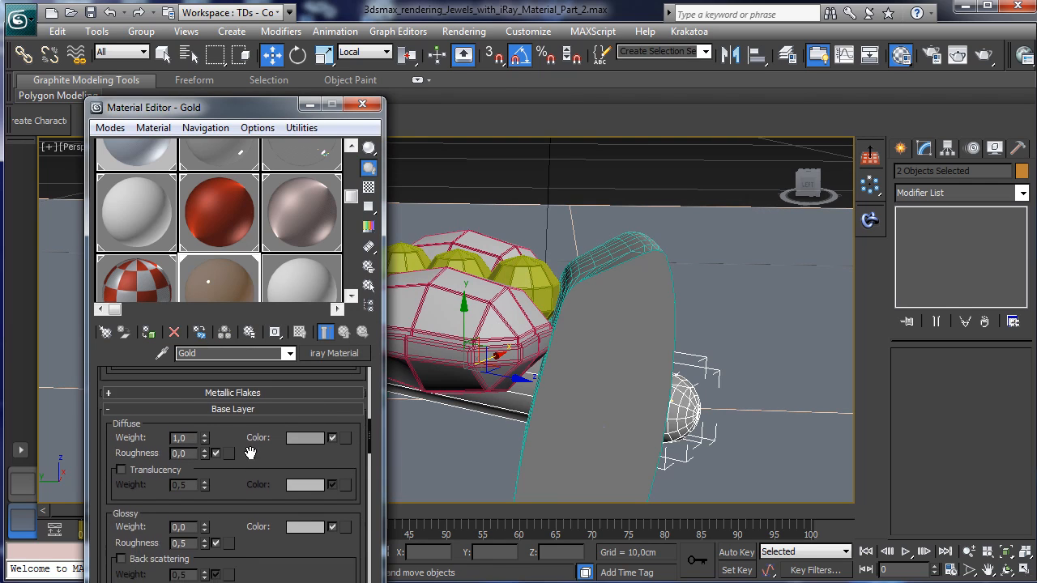
left_click(250, 393)
left_click(249, 392)
left_click(304, 438)
left_click_drag(575, 285, 565, 284)
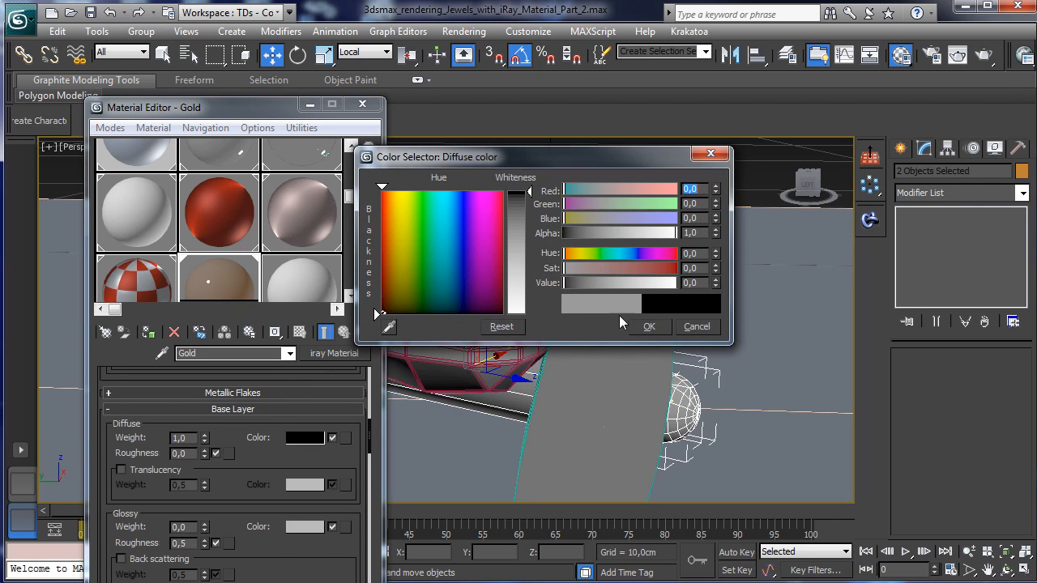
left_click(640, 326)
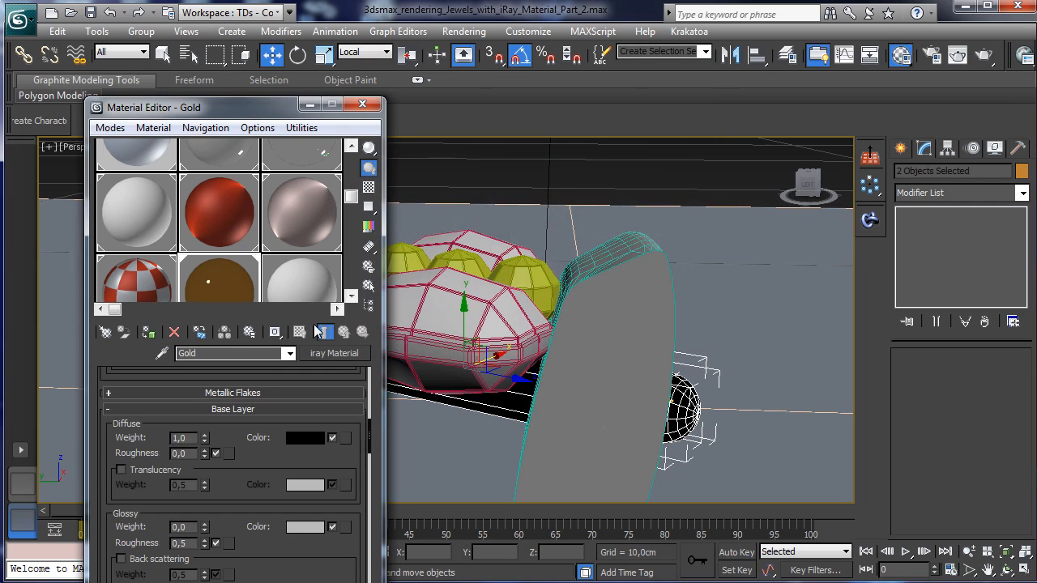
Paste the copied orange into the base layer's glossy colour and close the material editor
left_click_drag(251, 472, 261, 399)
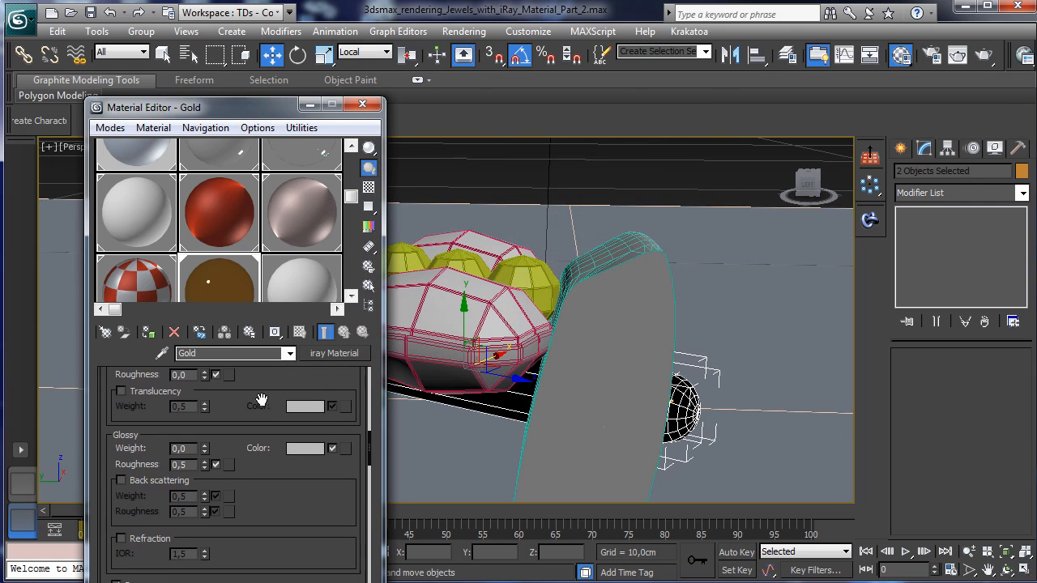
left_click(295, 449)
left_click(639, 328)
right_click(288, 454)
left_click(317, 477)
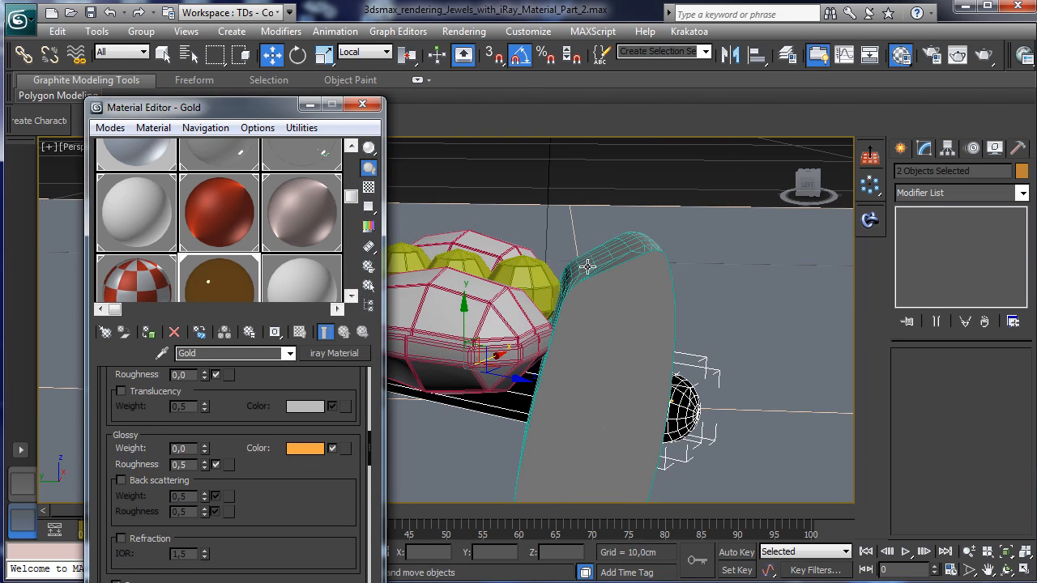
left_click_drag(264, 474, 199, 525)
left_click(364, 105)
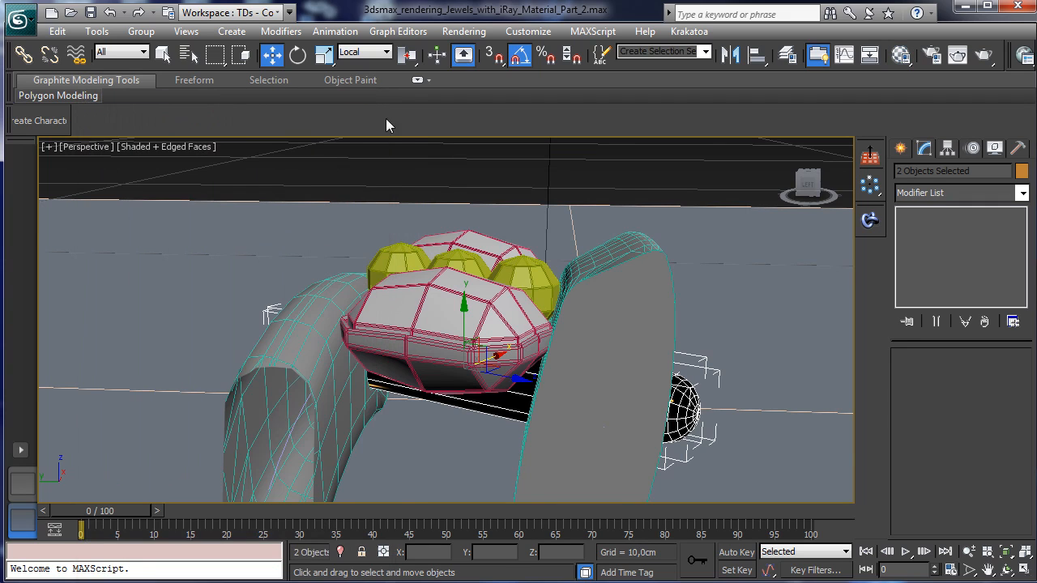
Clone the front stone's shelled setting onto the white stone on the other side of the yellow gems in the Top view
left_click(1007, 569)
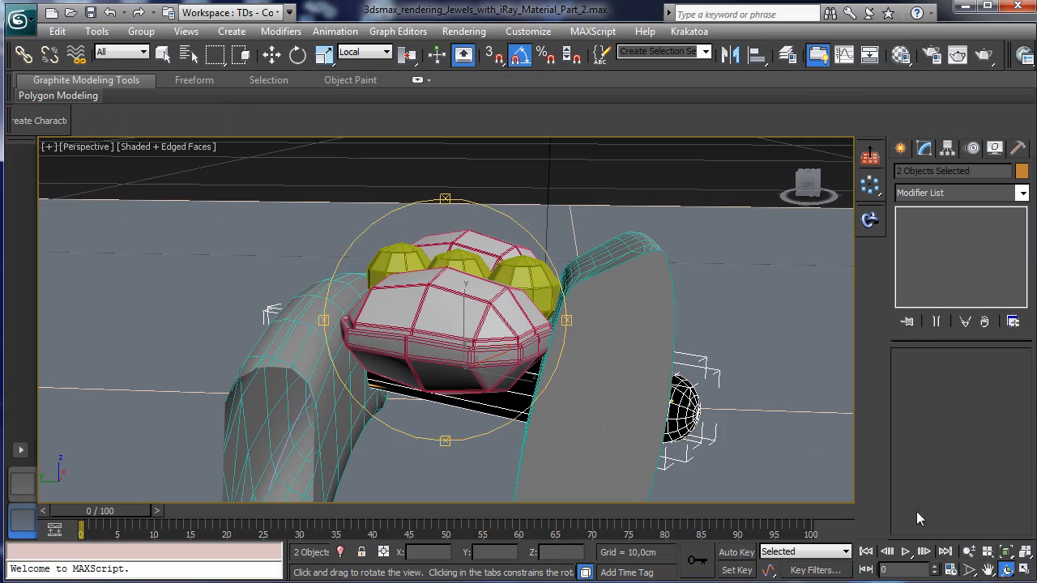
left_click_drag(451, 356, 389, 398)
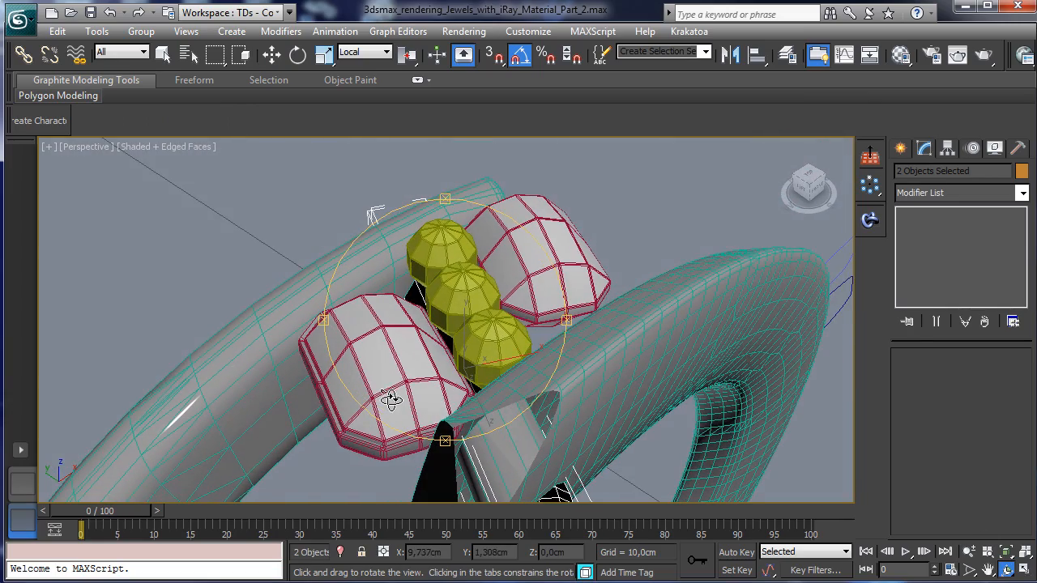
left_click(272, 55)
left_click(354, 451)
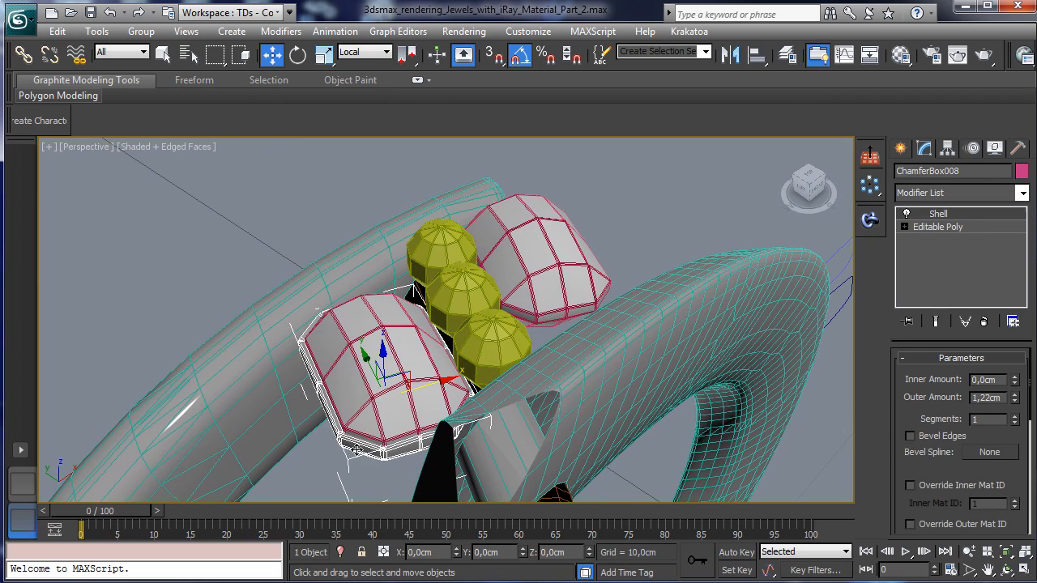
left_click(1025, 572)
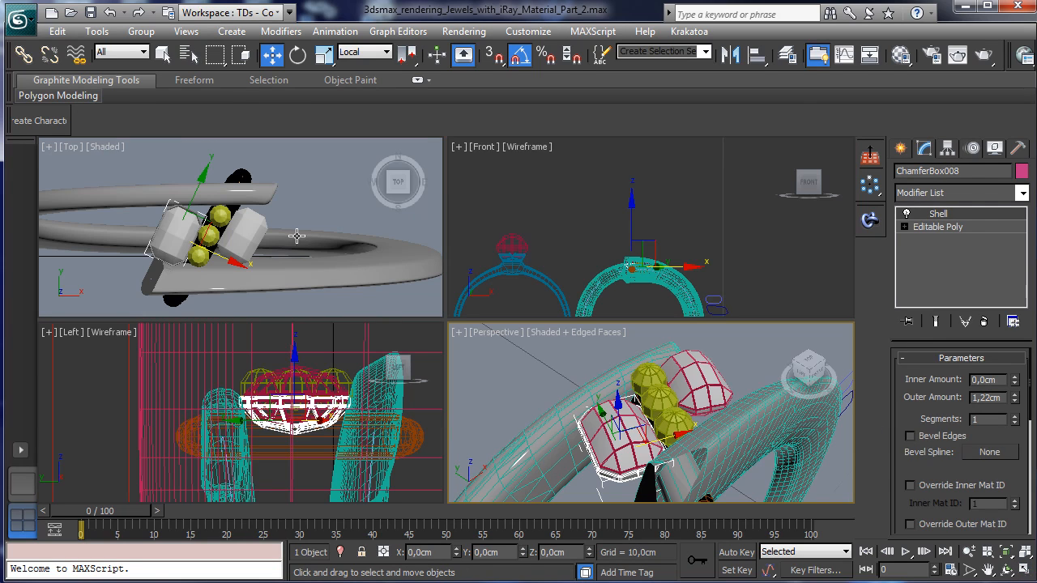
left_click(1024, 572)
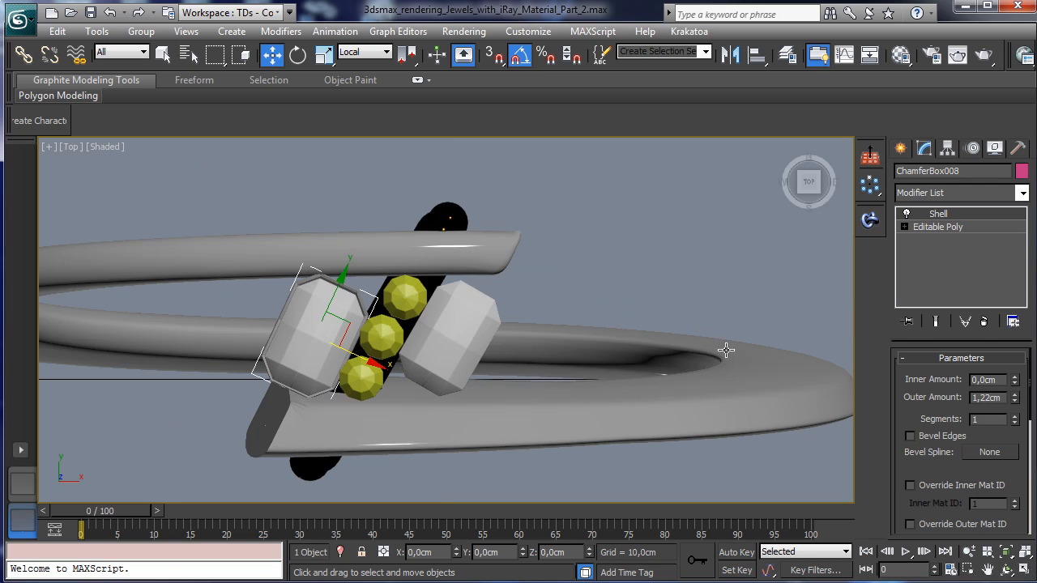
left_click(484, 316)
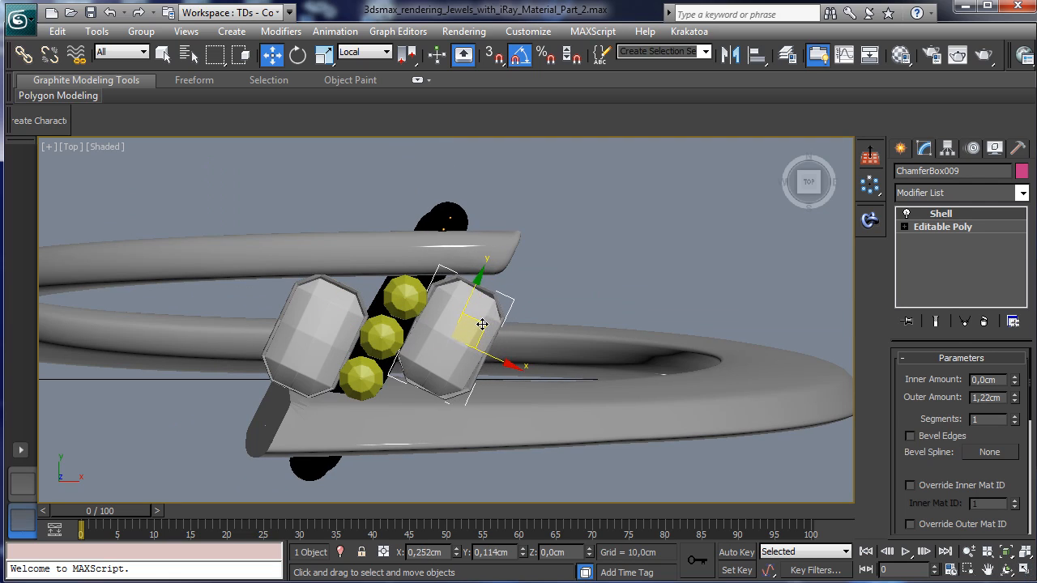
left_click_drag(480, 324, 484, 326)
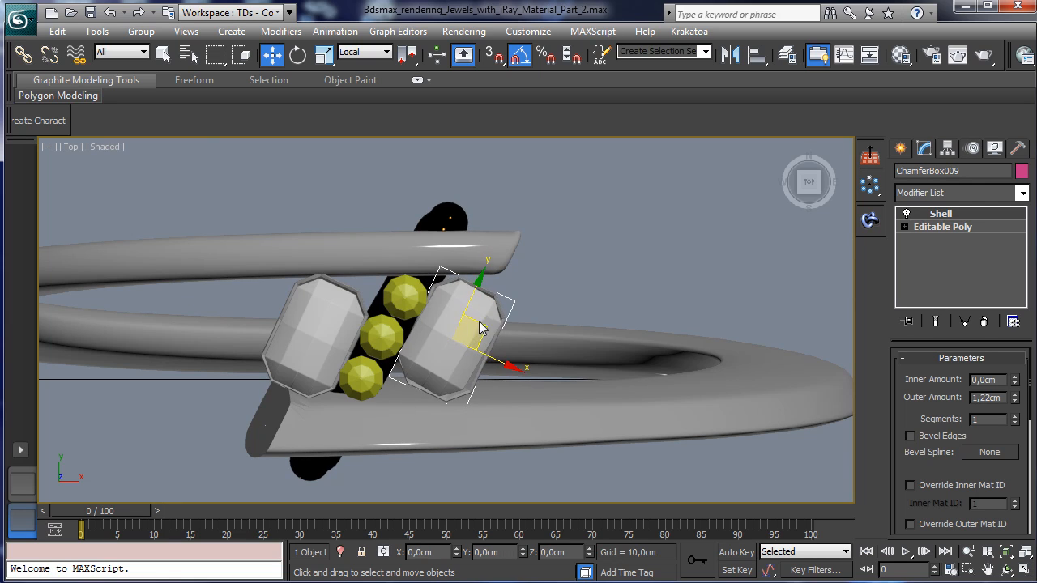
left_click(480, 322, "shift")
left_click(534, 370)
Rotate the cloned setting slightly in the Top view to line it up with its white stone, and select the stone
key("e")
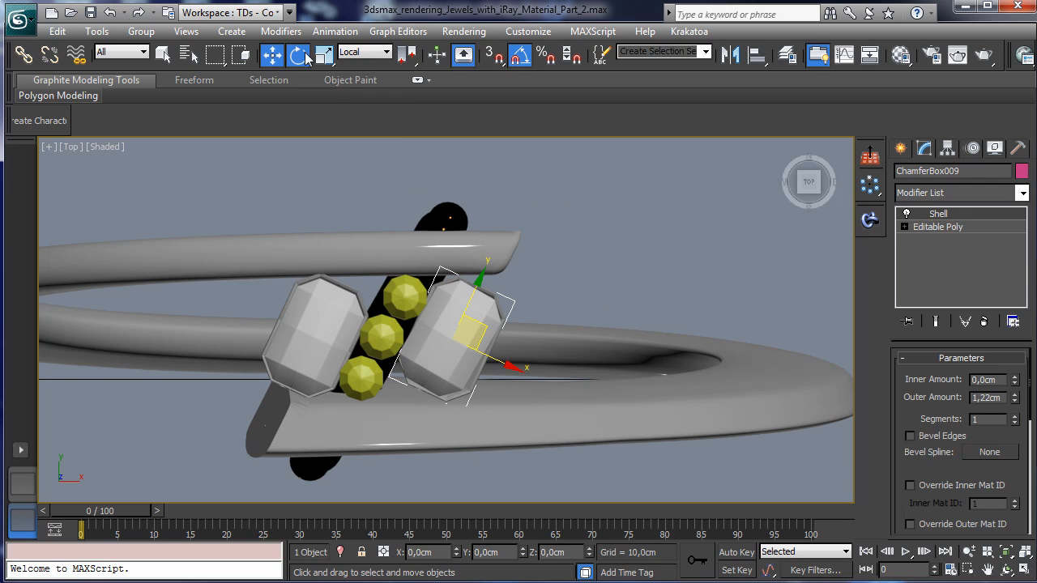
left_click_drag(495, 299, 480, 331)
key("w")
left_click(483, 327)
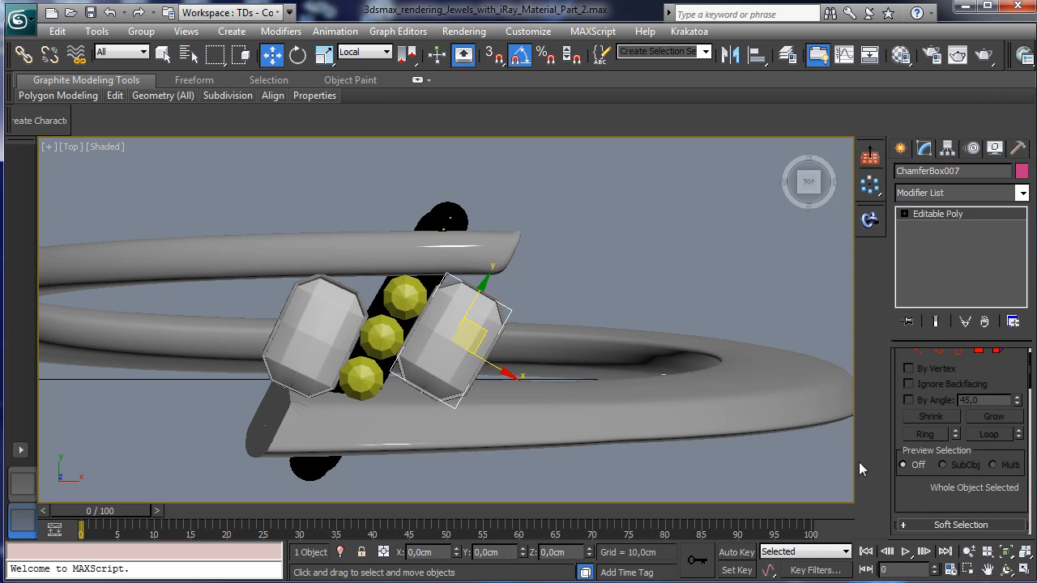
Select the second white stone together with its cloned setting and scale them up slightly
left_click(1024, 571)
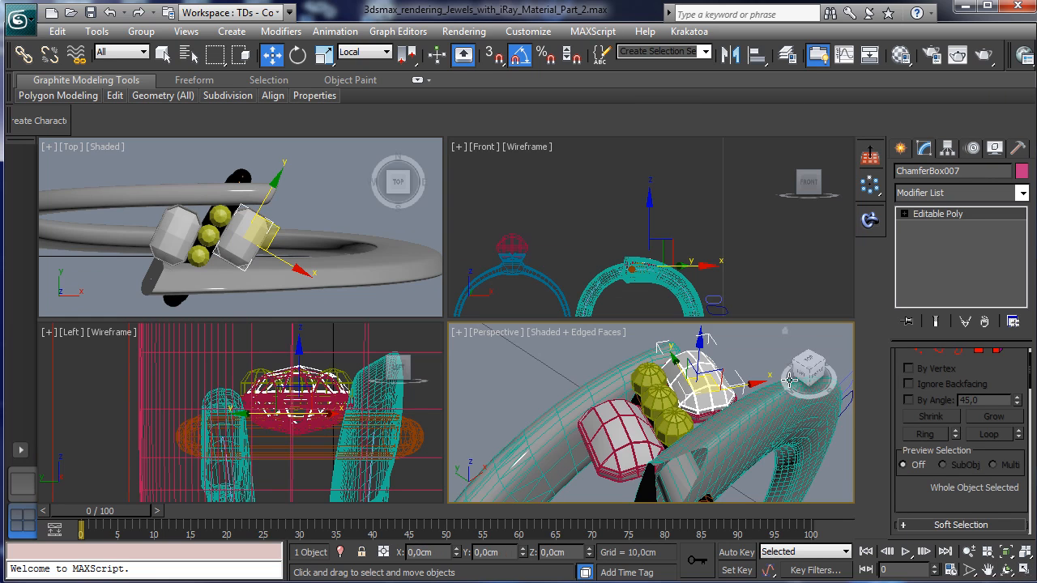
left_click(1008, 572)
left_click_drag(687, 403, 541, 405)
key("alt+w")
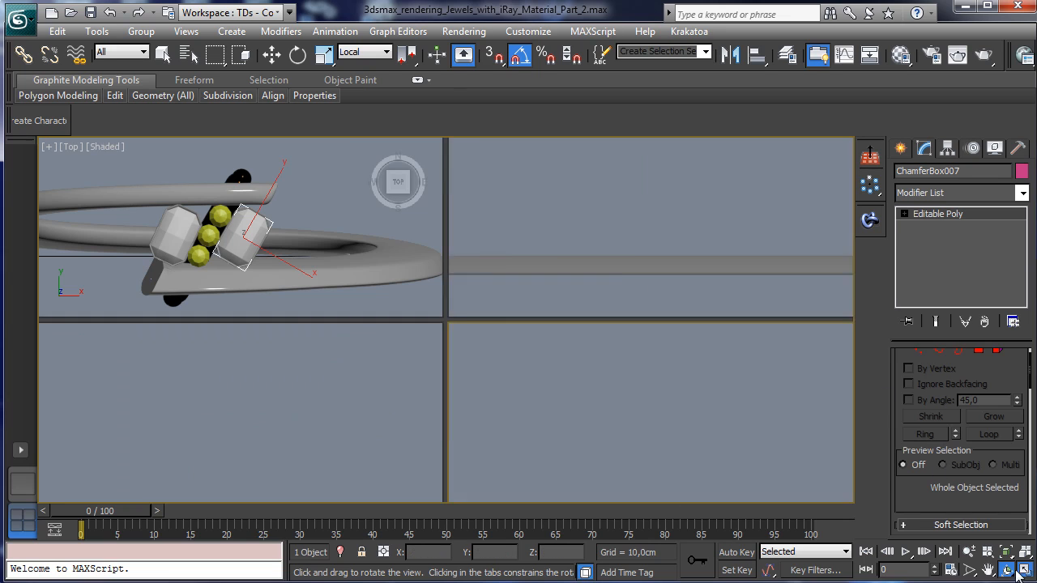
left_click(164, 55)
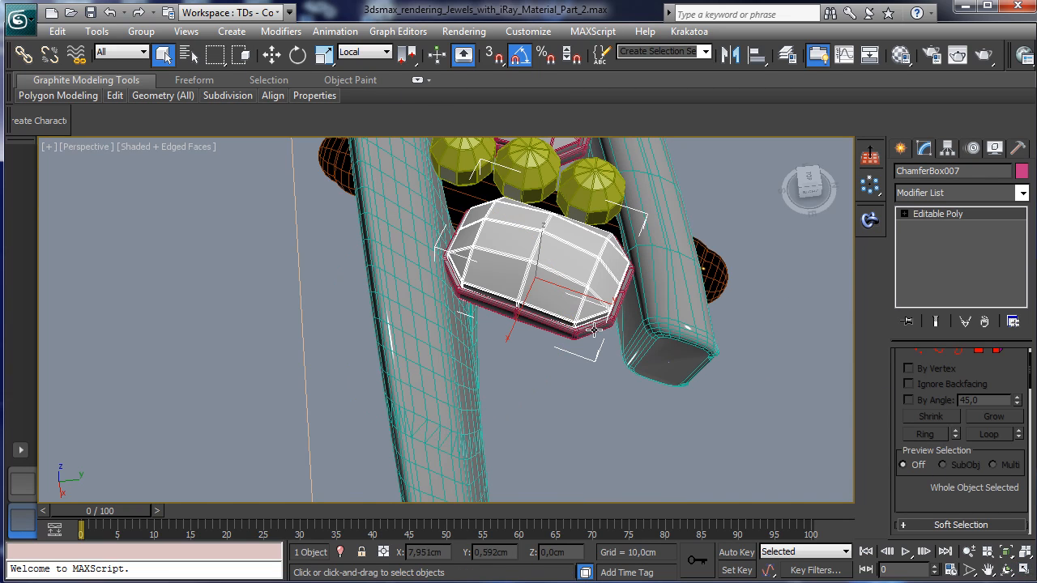
left_click(578, 335, "ctrl")
left_click(556, 282, "ctrl")
left_click_drag(322, 64, 322, 82)
left_click_drag(544, 261, 544, 256)
Move the enlarged stone and setting slightly along local Y, and shift them a little away from the yellow gems
key("w")
left_click_drag(594, 289, 604, 280)
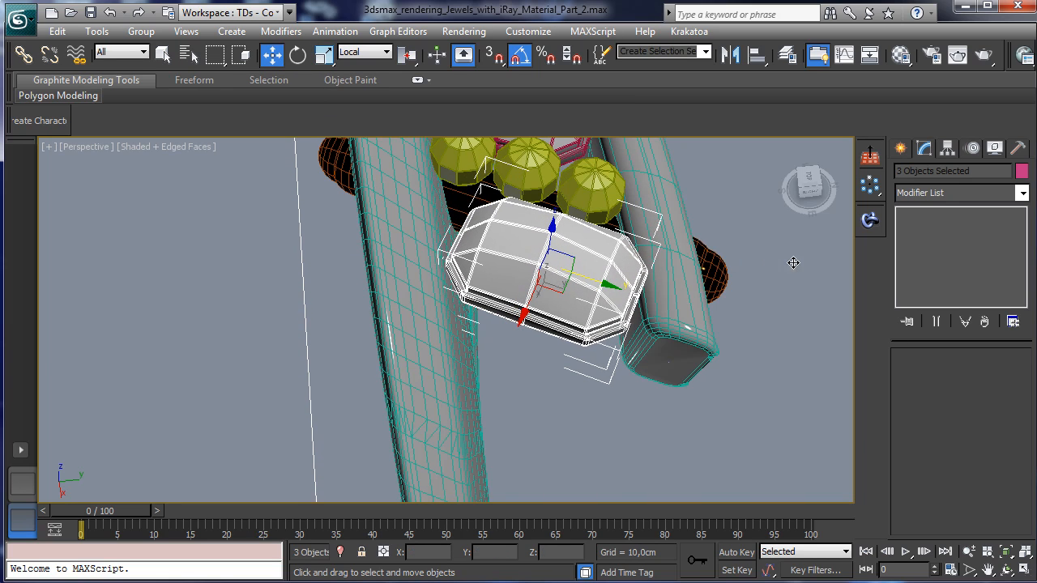
left_click(1007, 570)
left_click_drag(478, 296, 487, 275)
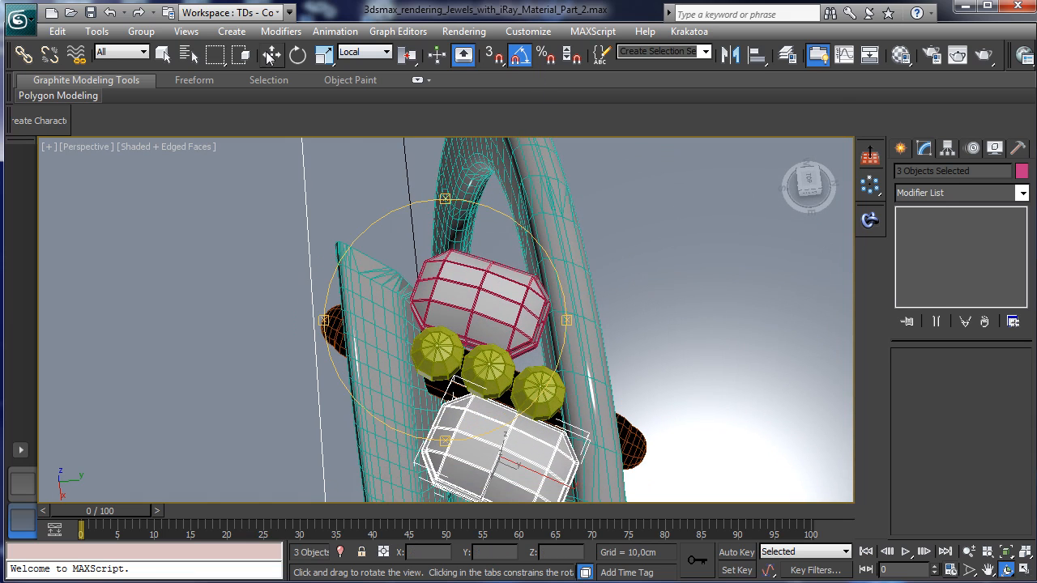
key("w")
left_click_drag(510, 487, 510, 495)
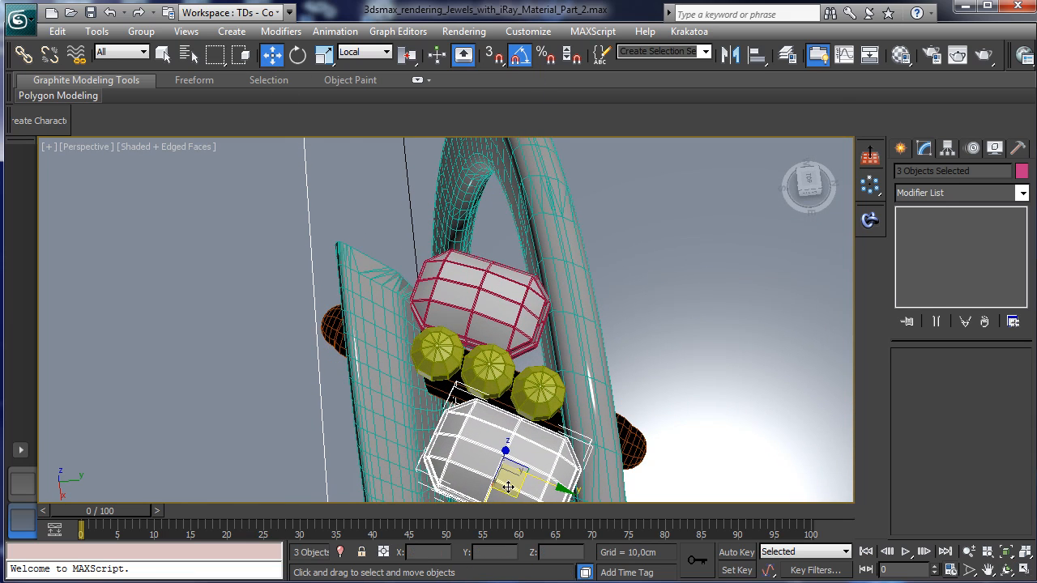
Clone the first white stone's shelled setting as a copy into the gap beneath the three yellow gems
left_click(531, 352)
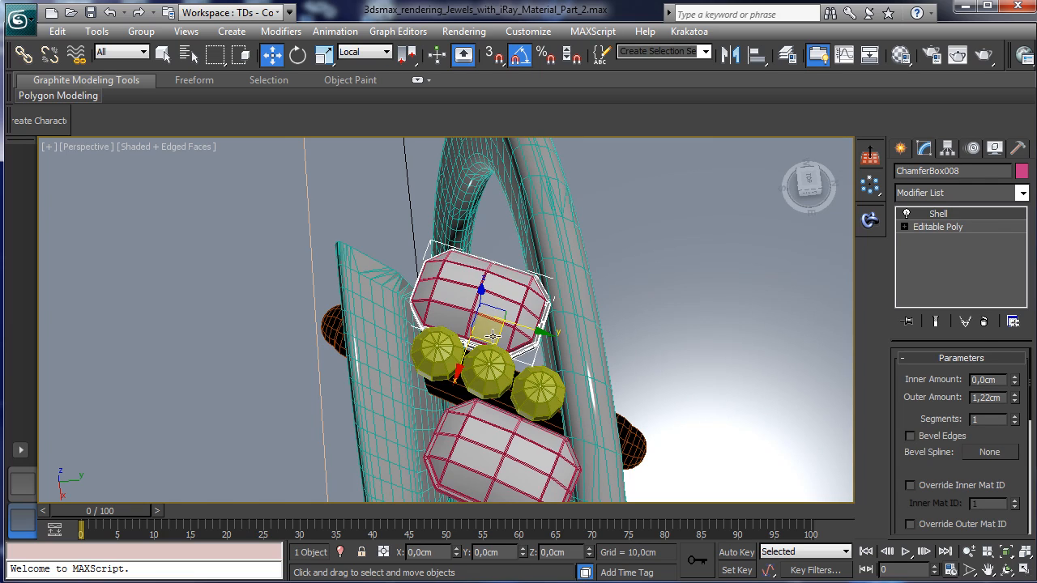
mouse_move(491, 336)
left_mouse_down("shift")
mouse_move(525, 374)
mouse_move(496, 409)
left_mouse_up("shift")
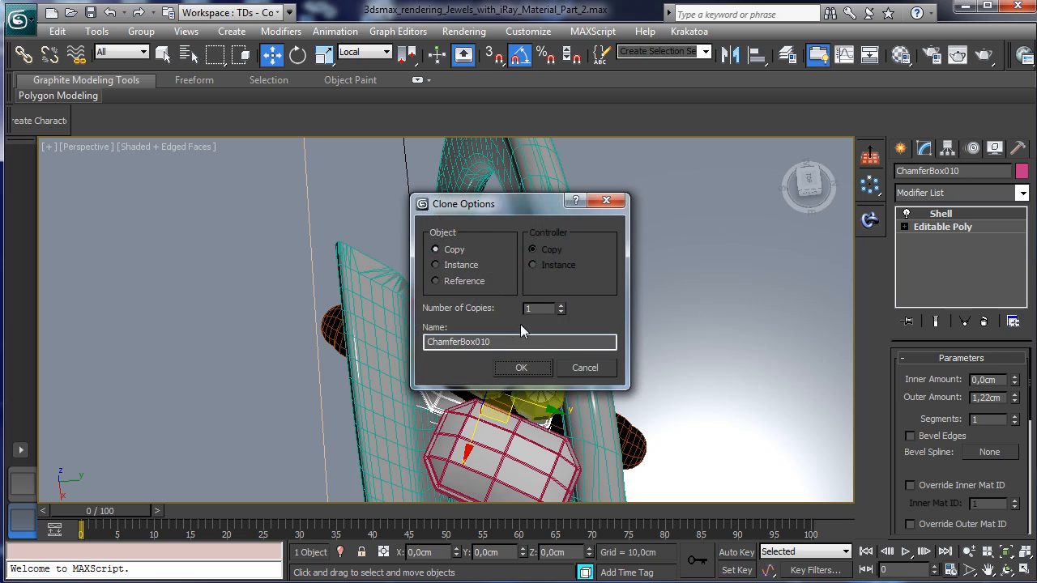
key("Return")
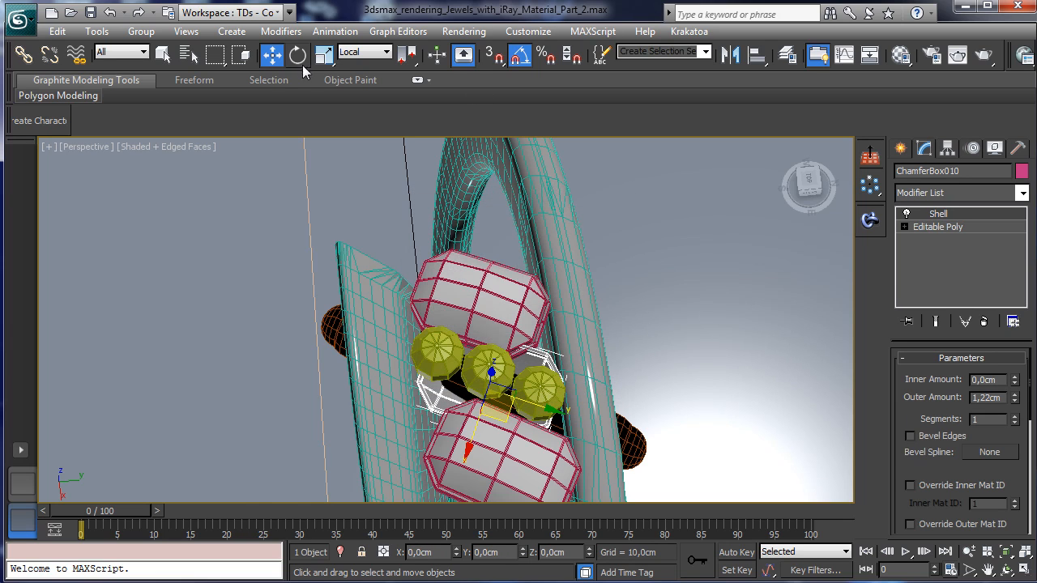
Narrow the cloned setting along its local X axis with non-uniform scale so it fits between the two white stones
left_click_drag(328, 56, 325, 81)
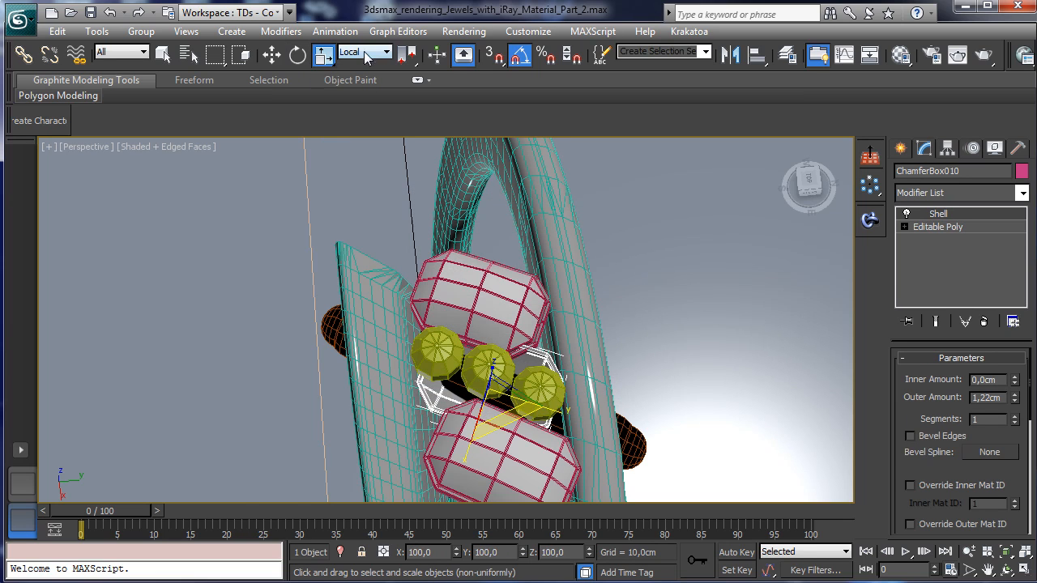
left_click(375, 52)
left_click(365, 109)
left_click_drag(470, 447, 481, 411)
Stretch the narrow setting along local Y to span the row of yellow gems, and raise it slightly along local Z
left_click(1005, 552)
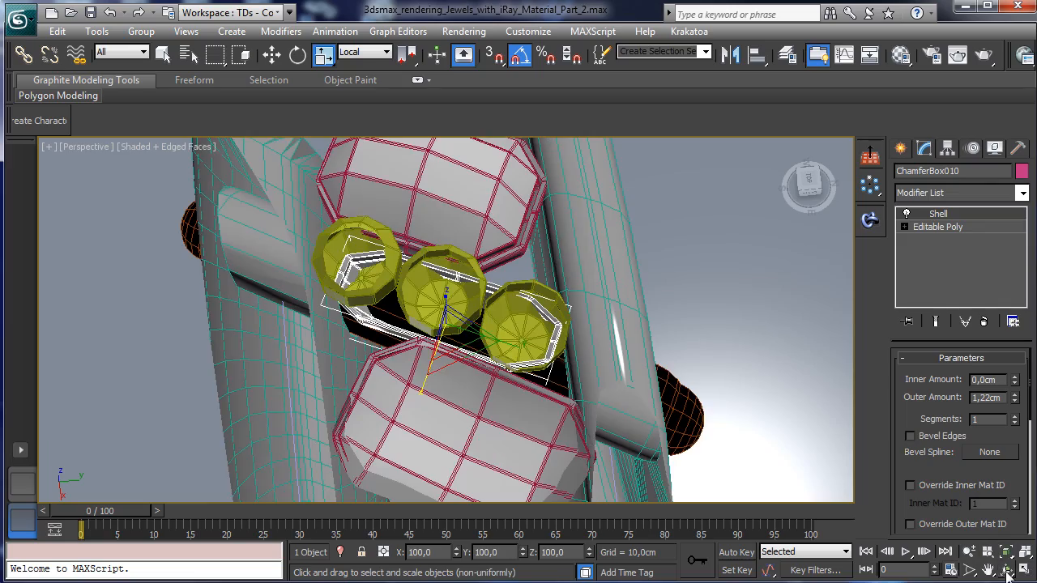
left_click(1007, 570)
left_click_drag(424, 373, 675, 321)
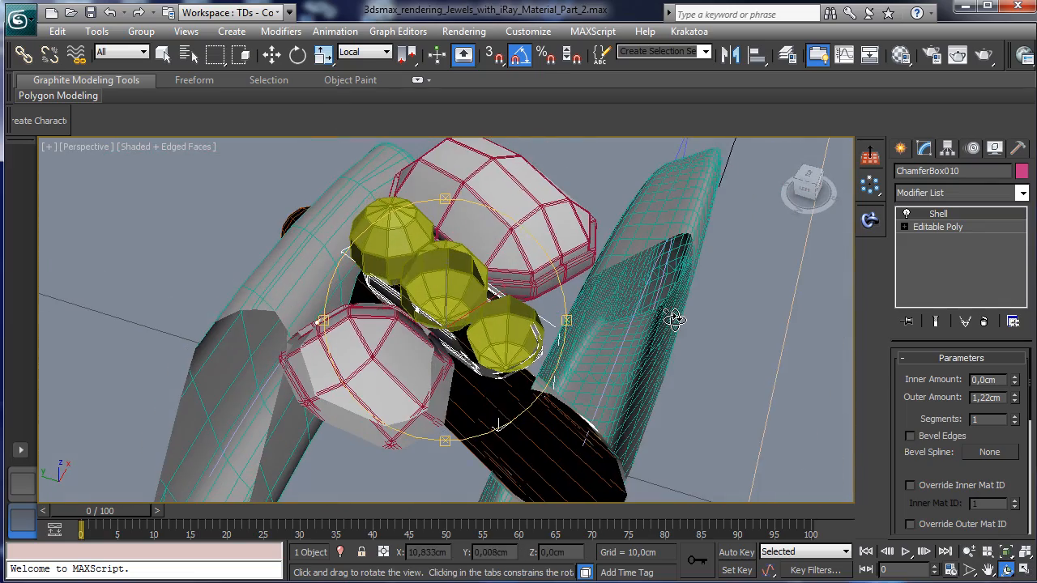
left_click_drag(424, 330, 514, 335)
left_click(323, 108)
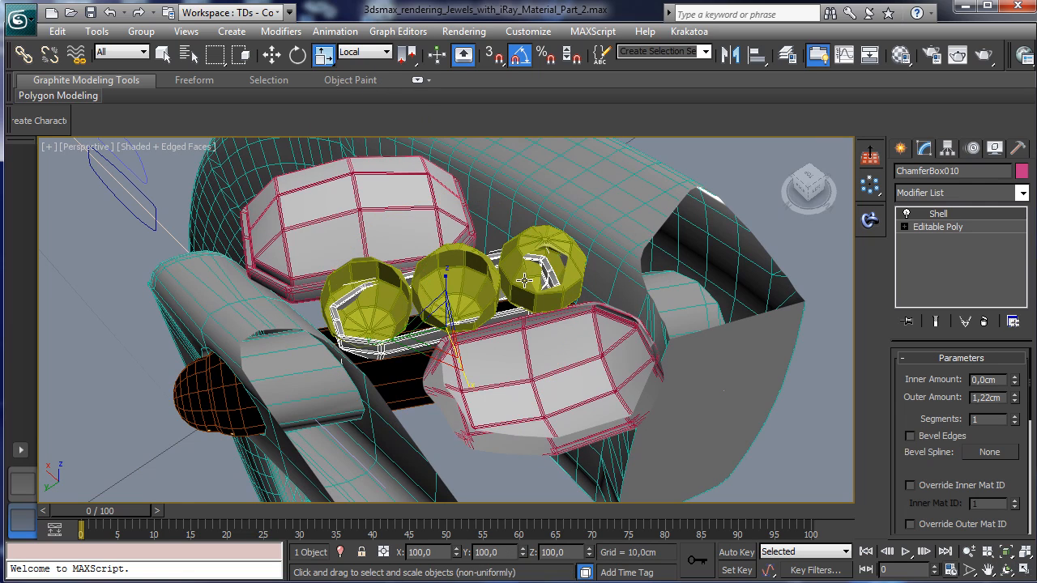
left_click_drag(378, 340, 370, 344)
left_click(272, 55)
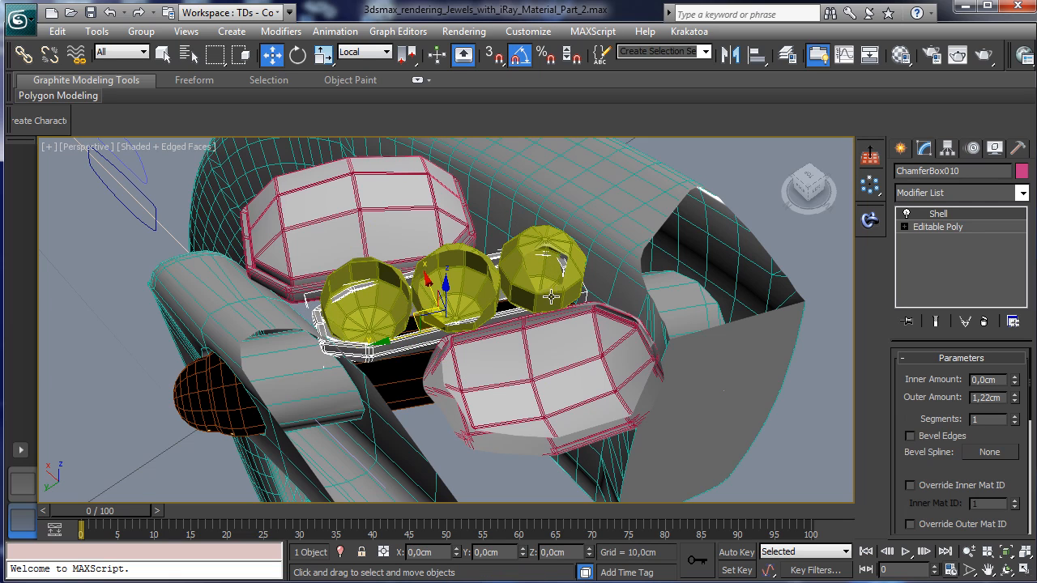
left_click_drag(447, 288, 452, 271)
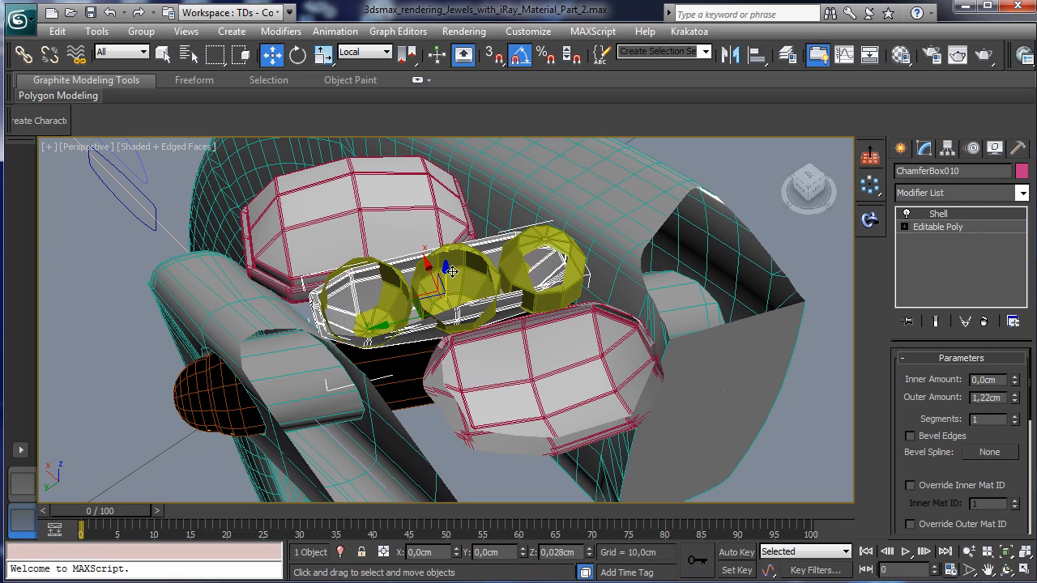
Rotate the narrow setting slightly clockwise in the Top view and align it between the two white stones
left_click(1025, 570)
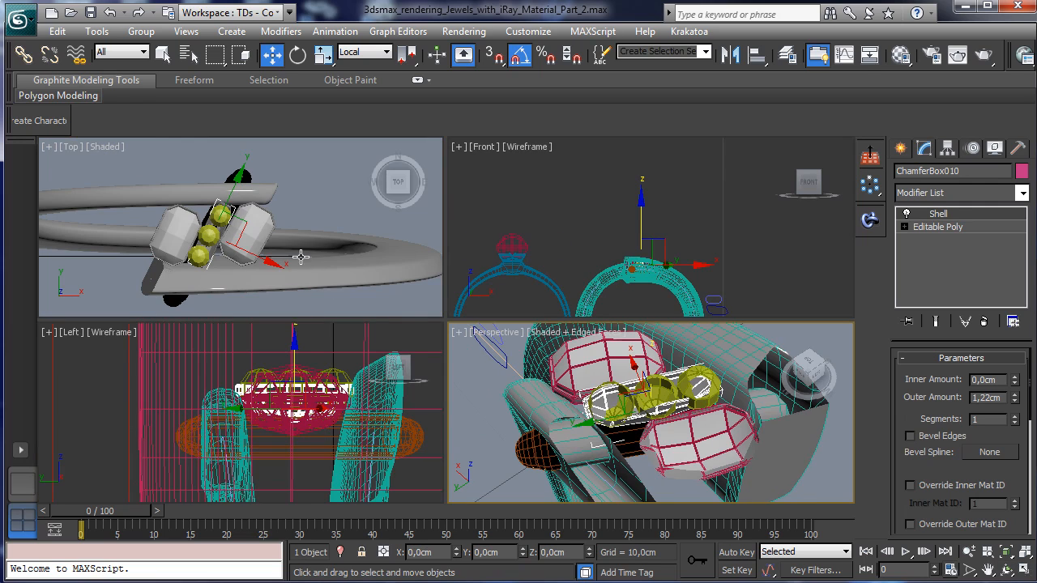
left_click(1024, 570)
left_click_drag(414, 322, 415, 320)
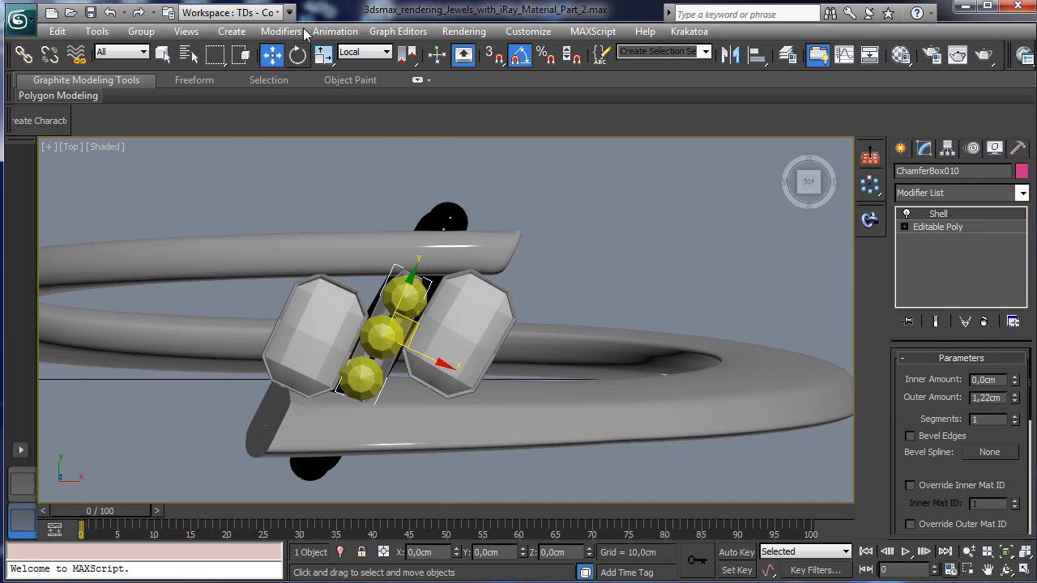
left_click(298, 57)
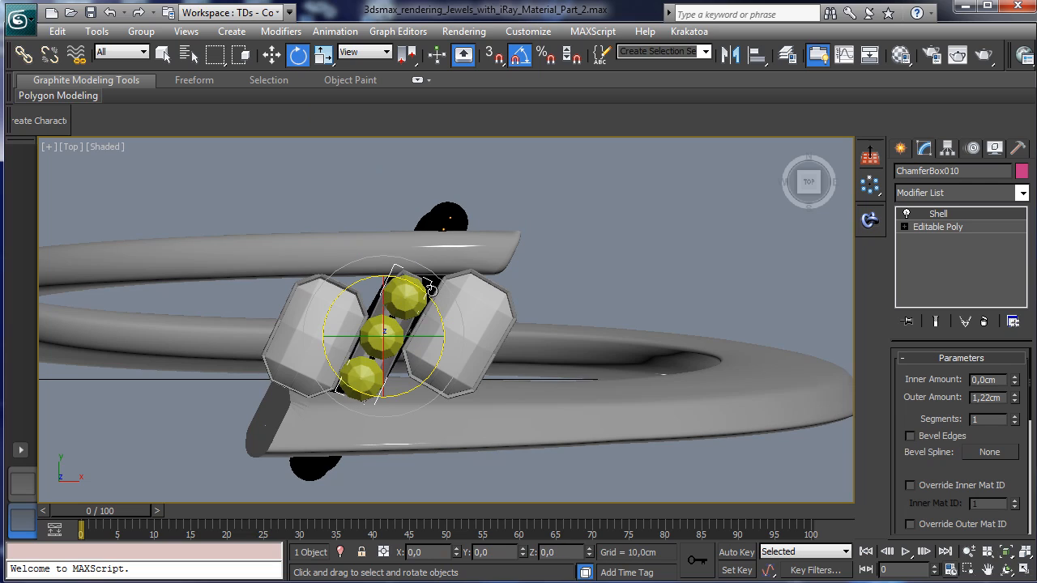
left_click_drag(430, 288, 437, 292)
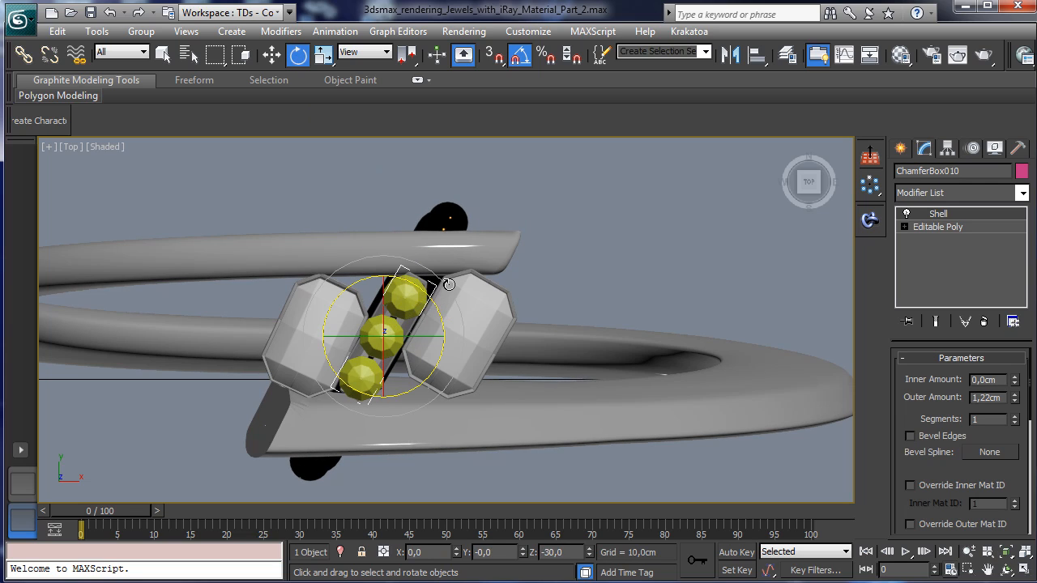
key("w")
left_click_drag(415, 321, 416, 322)
Delete the three yellow gems sitting over the narrow setting
left_click(405, 305)
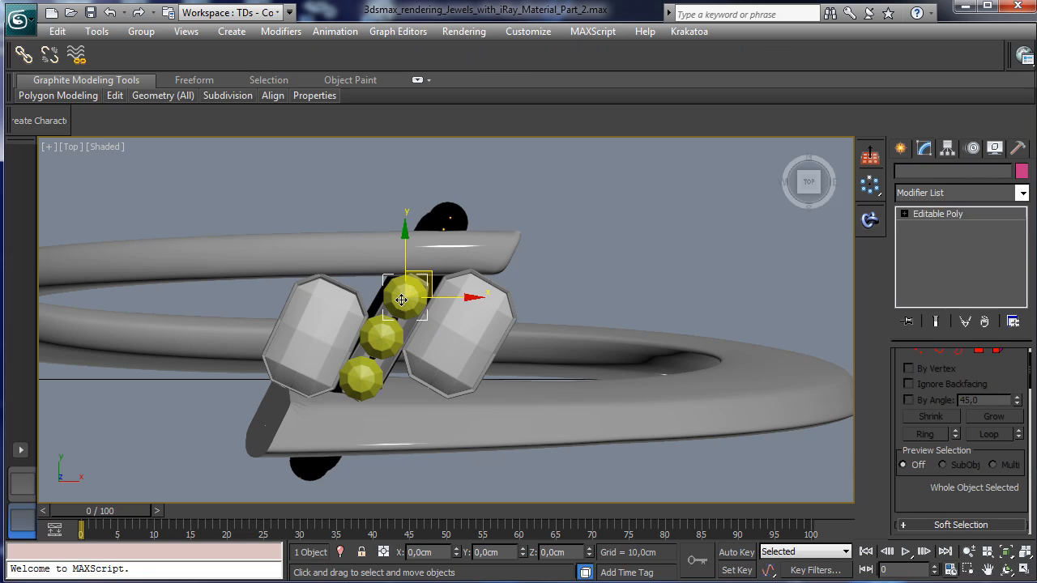
key("Delete")
left_click(381, 337)
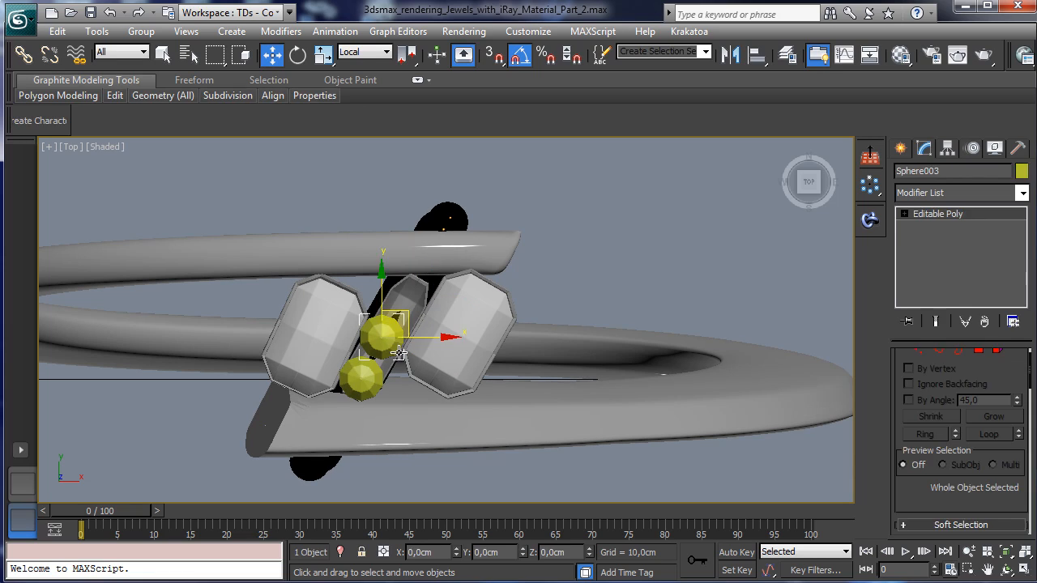
key("Delete")
left_click(362, 375)
key("Delete")
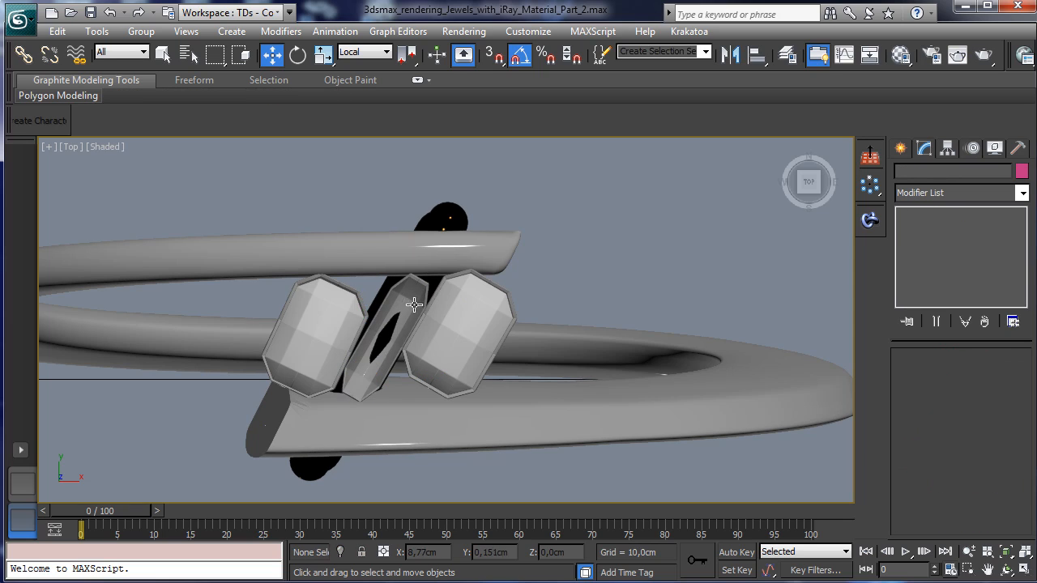
Try rotating the white stone at the band's angled end slightly clockwise together with its setting
left_click(347, 292)
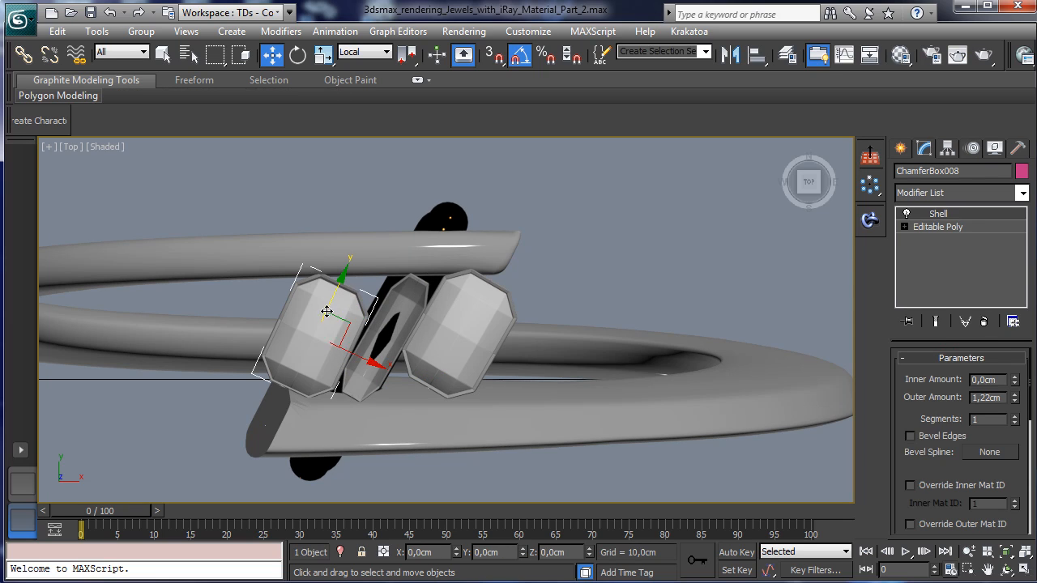
left_click(331, 297, "ctrl")
left_click(298, 55)
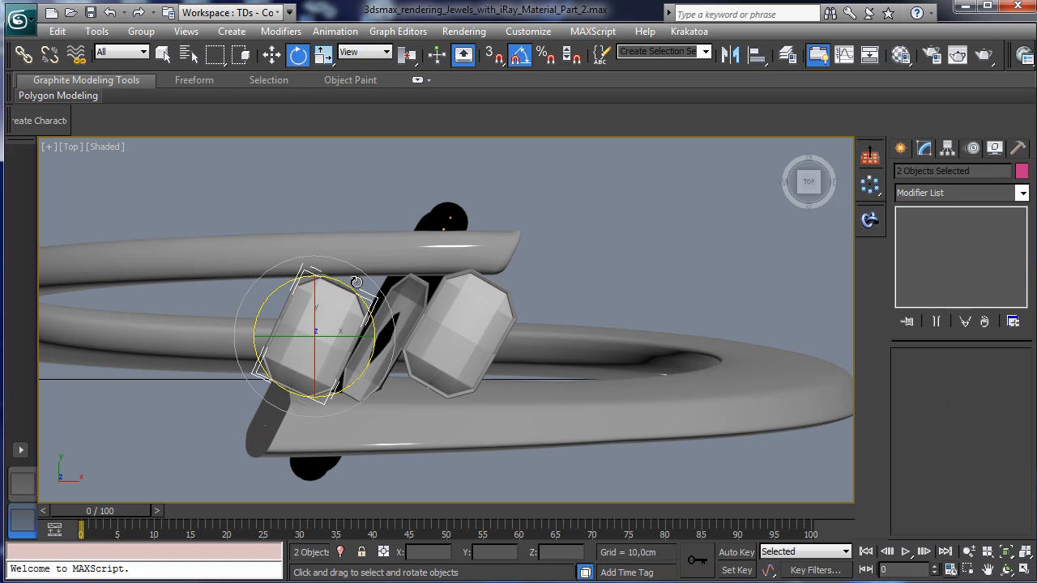
left_click_drag(360, 296, 366, 300)
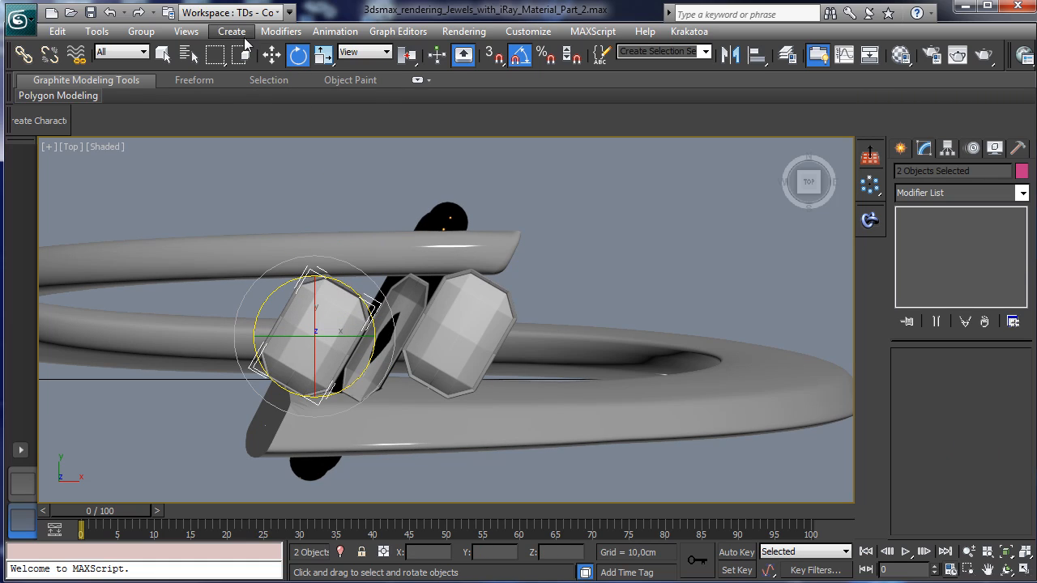
Undo the stone and setting's rotation, and restore the last deleted yellow gem
left_click(162, 55)
left_click(109, 12)
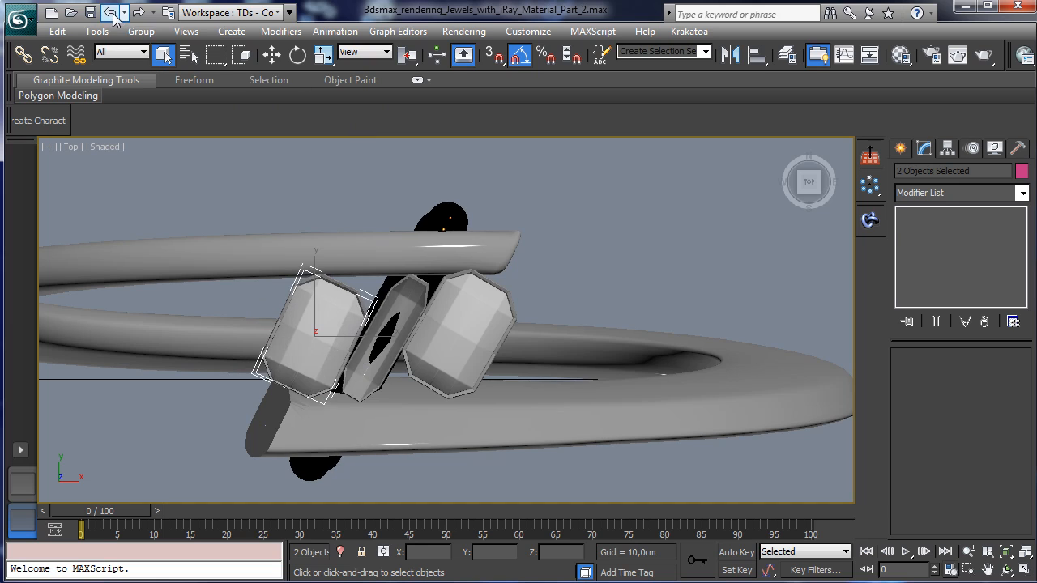
key("ctrl+z")
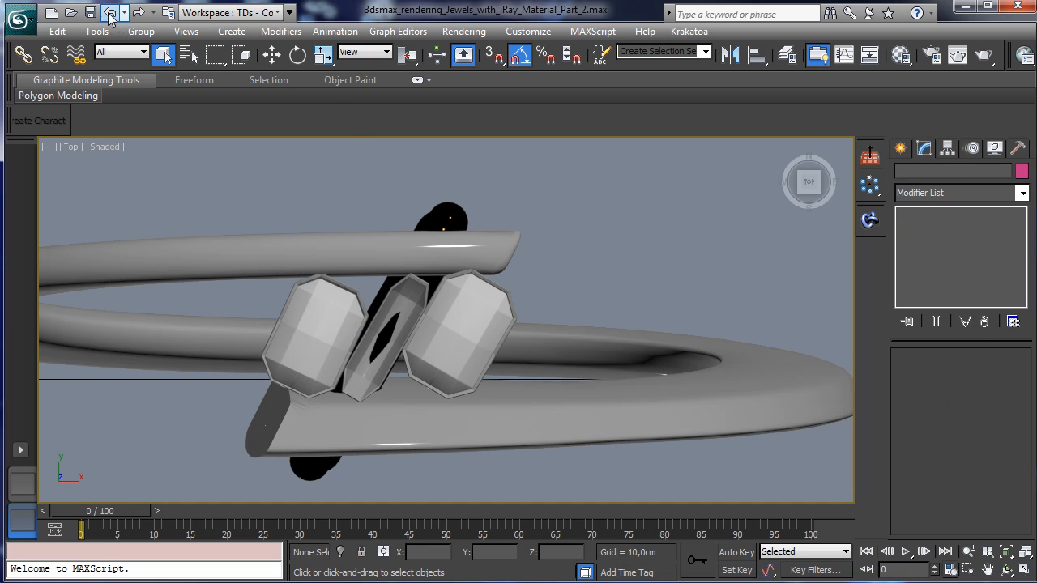
left_click(110, 12)
Rotate the white stone nearest the band's angled end and its setting by -5° about Z in the Top view
left_click(345, 293, "ctrl")
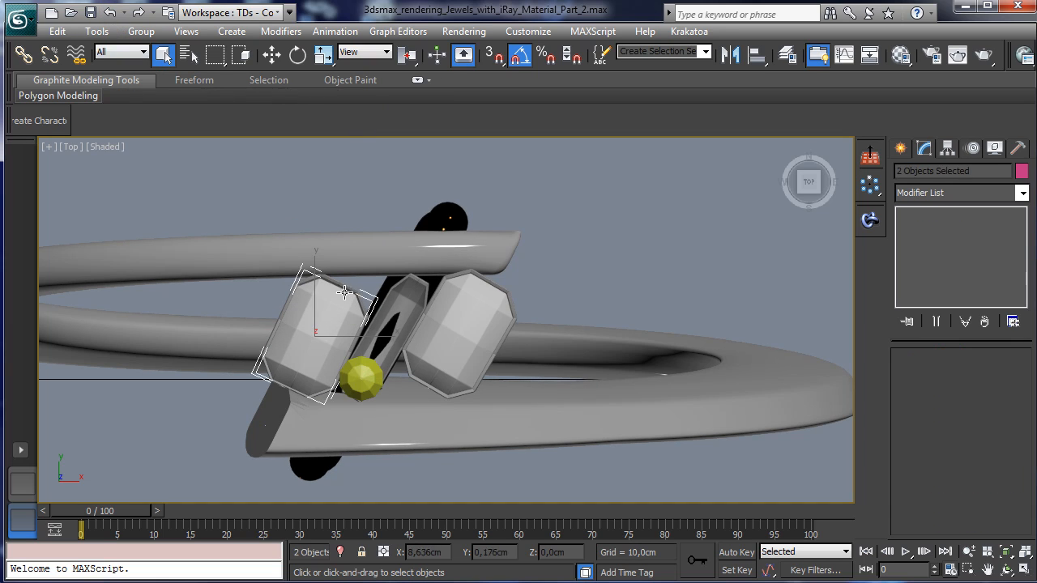
left_click(299, 62)
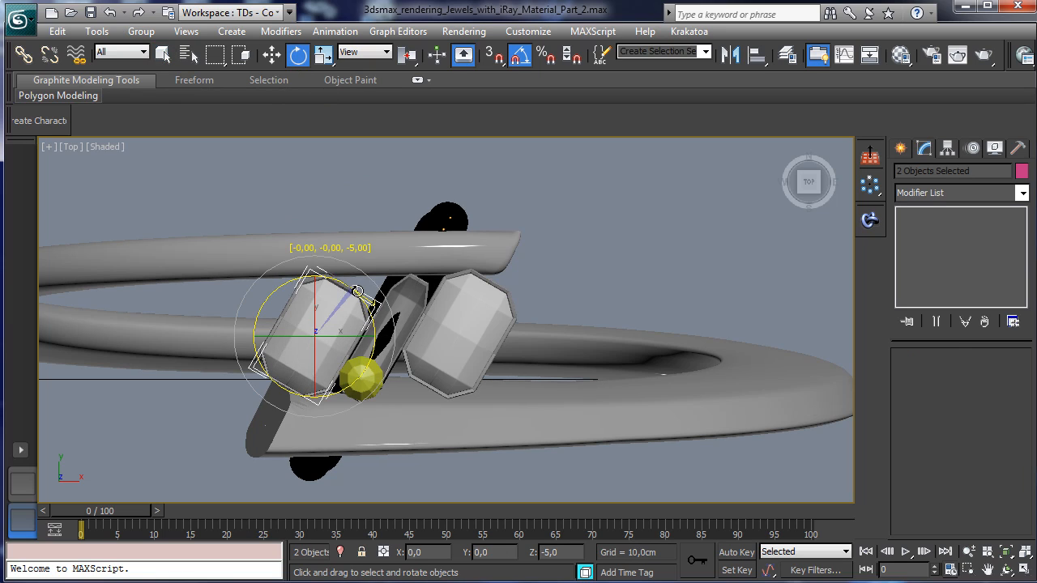
left_click(272, 55)
Scale the restored yellow gem down uniformly in the Perspective view to fit inside the narrow setting
left_click(367, 377)
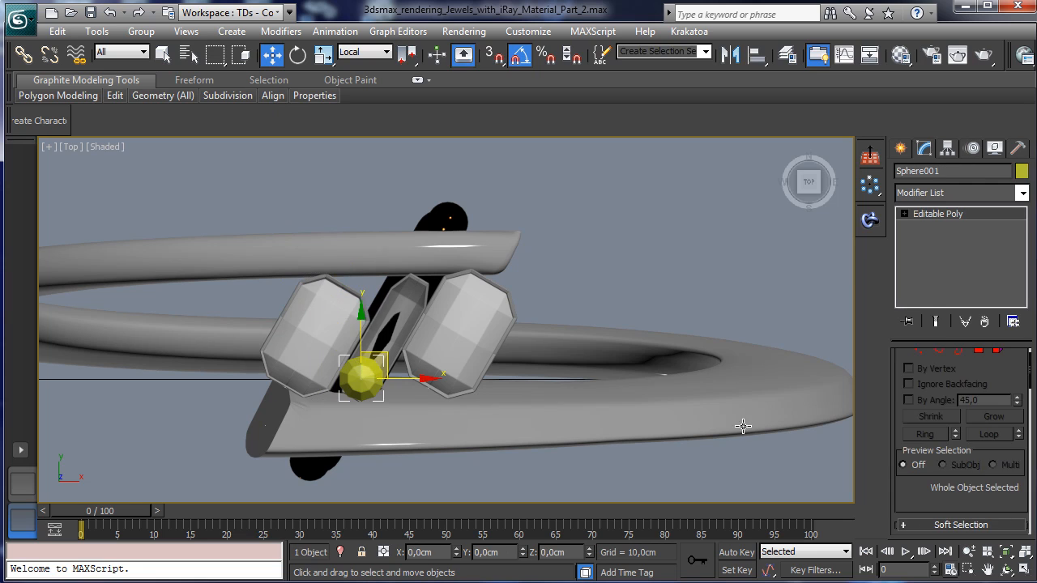
left_click(1026, 570)
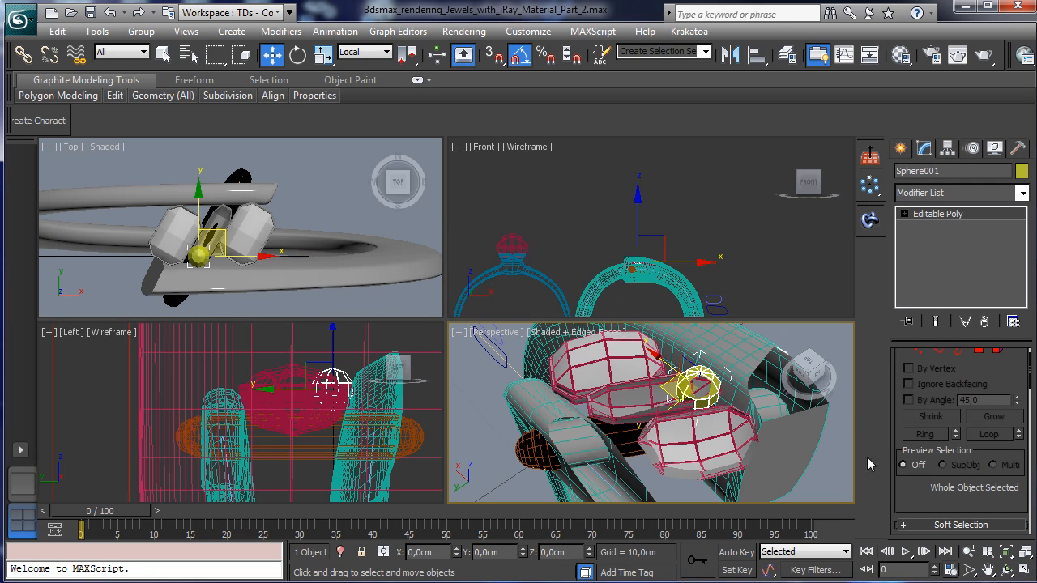
left_click(968, 552)
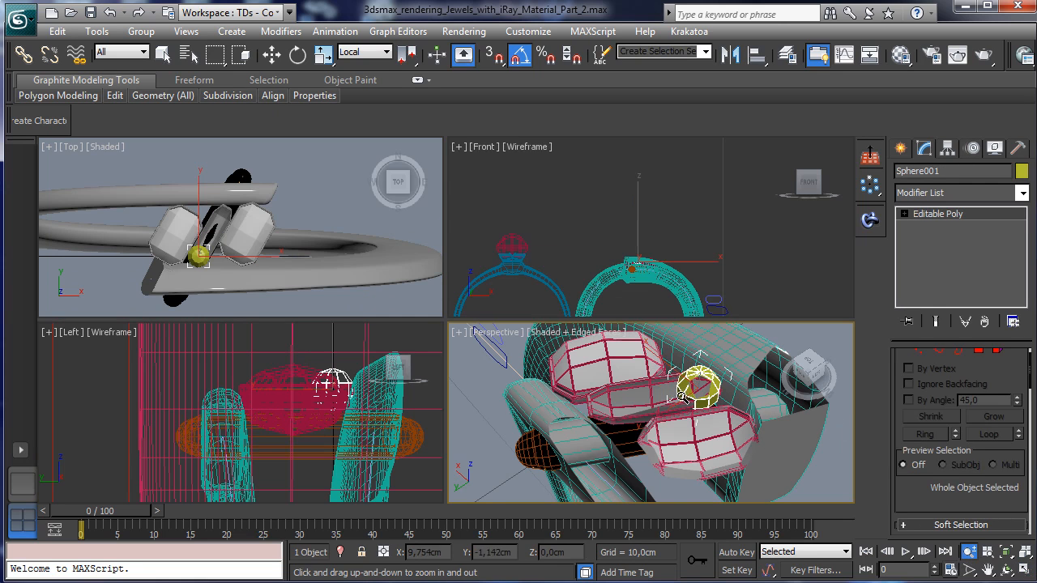
left_click(1008, 571)
key("alt+w")
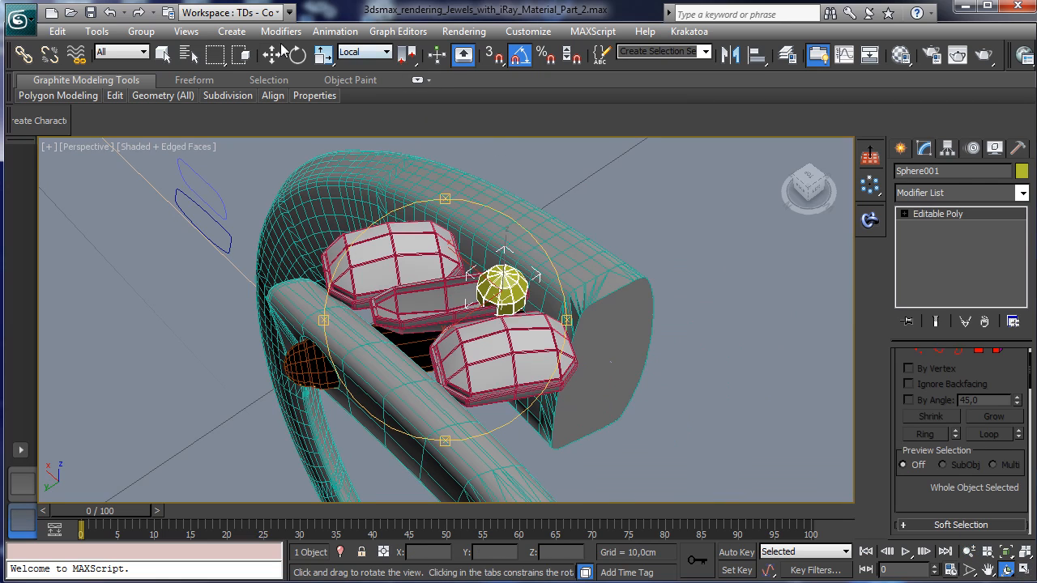
left_click(323, 54)
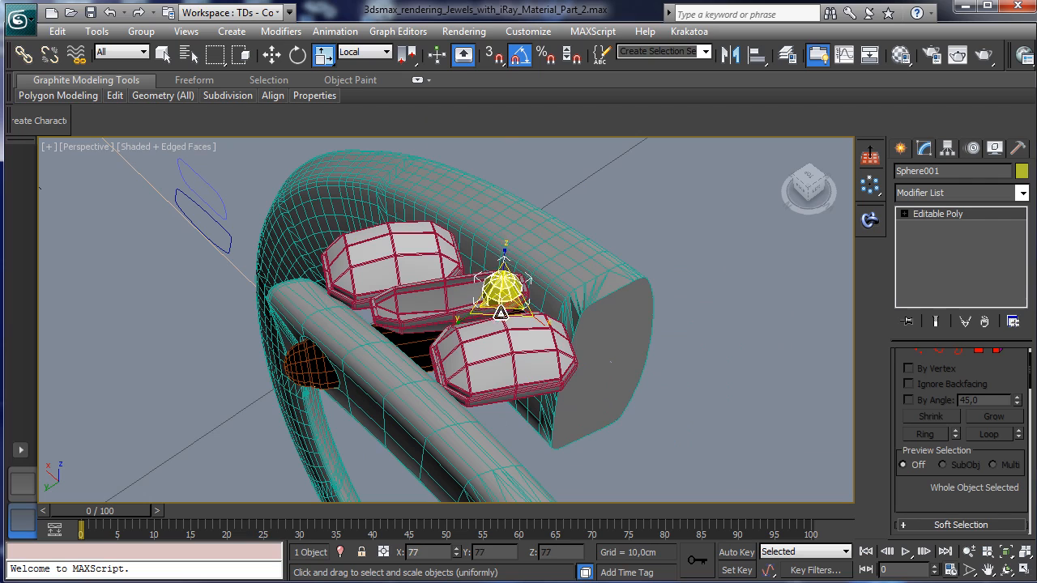
left_click_drag(500, 314, 500, 322)
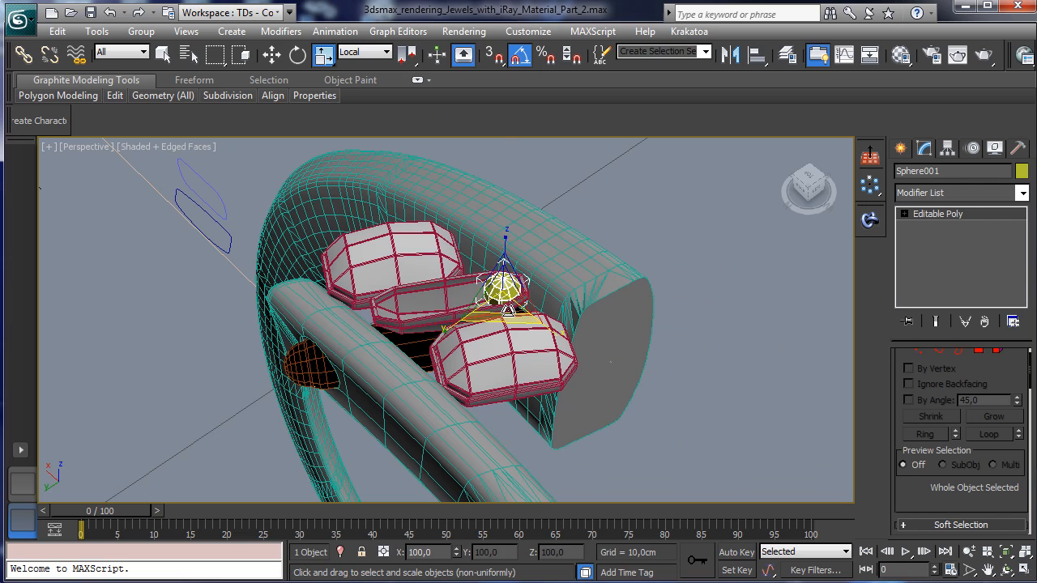
Clone the reduced yellow gem as a copy to the opposite end of the narrow setting
left_click(1007, 570)
left_click_drag(420, 350, 427, 387)
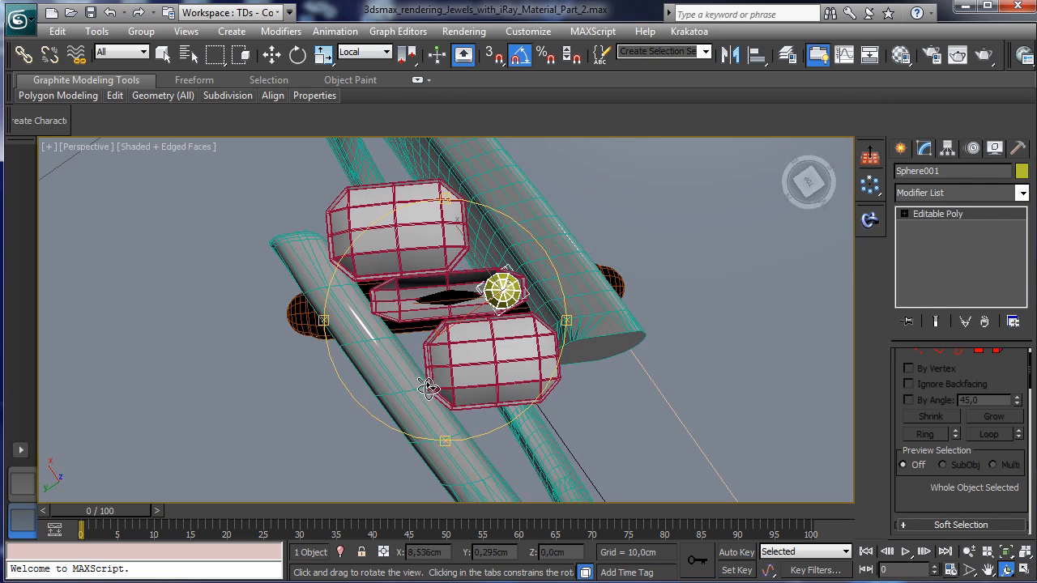
left_click(272, 55)
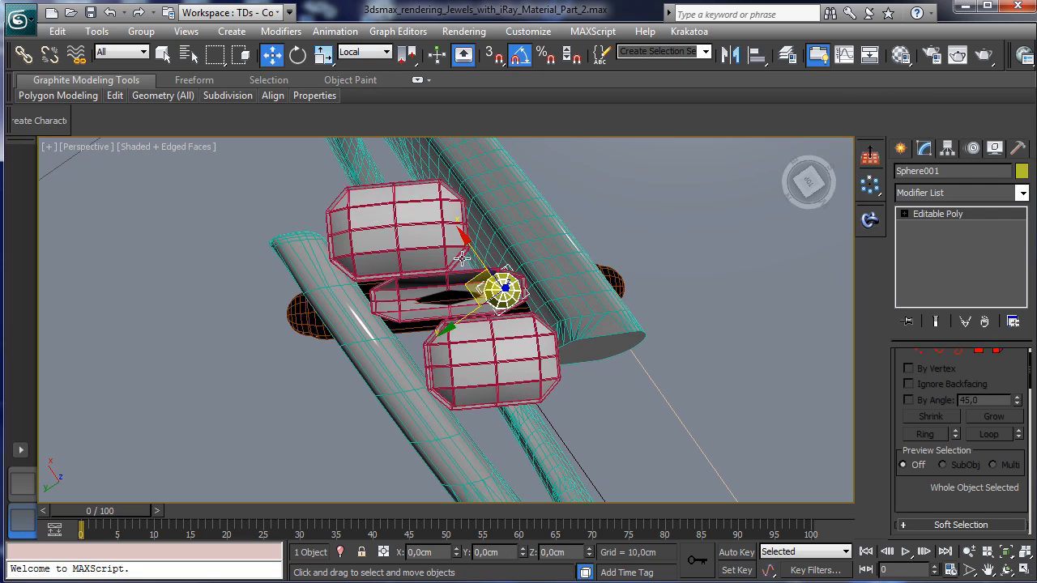
mouse_move(473, 282)
left_mouse_down("shift")
mouse_move(361, 293)
mouse_move(372, 291)
left_mouse_up("shift")
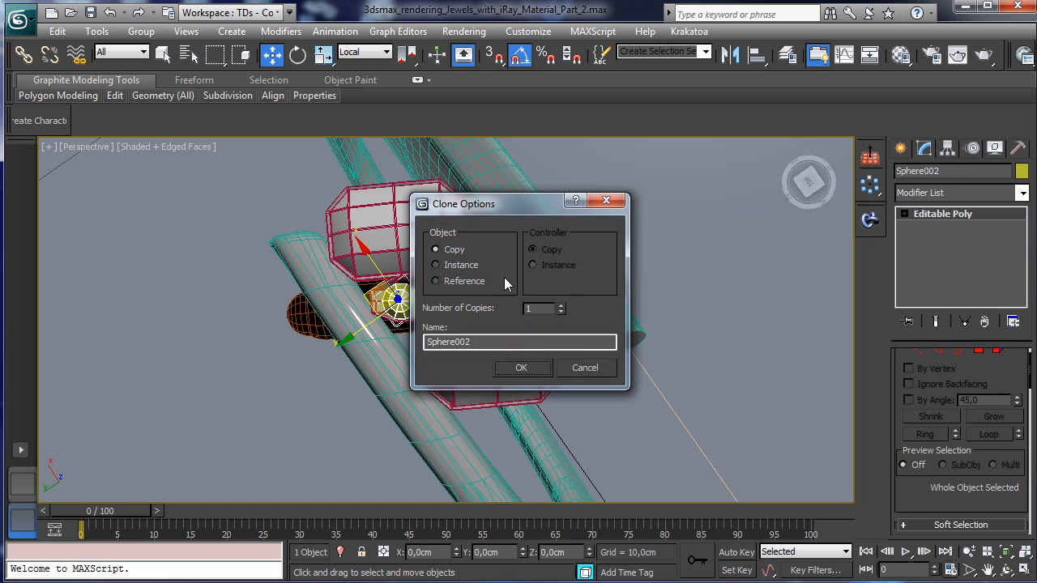
left_click(519, 371)
Try a further copy of the yellow gem beside the first clone toward the setting's middle, and delete it
mouse_move(366, 295)
left_mouse_down()
mouse_move(428, 296)
mouse_move(398, 295)
left_mouse_up()
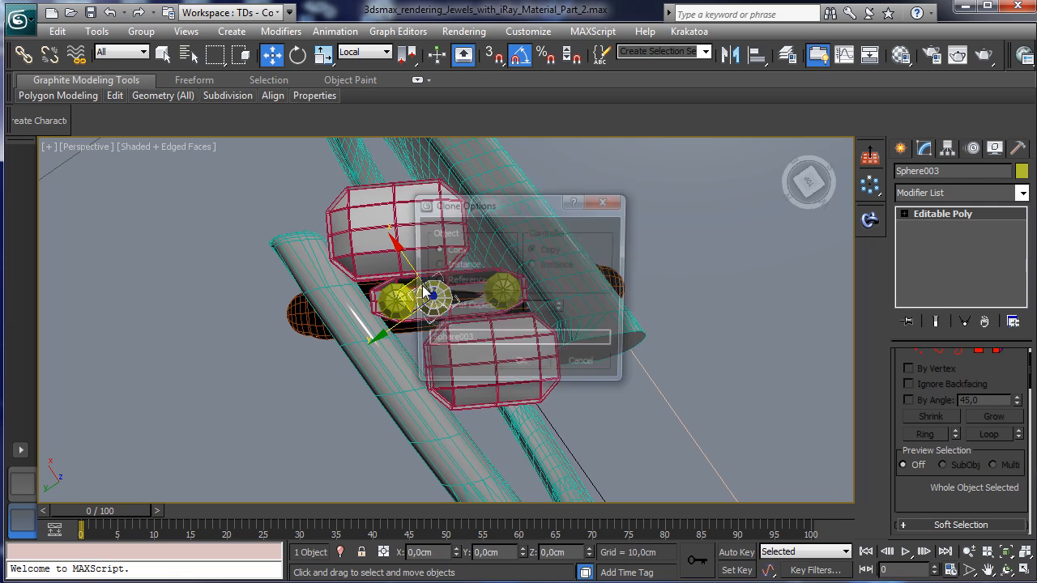
left_click(518, 369)
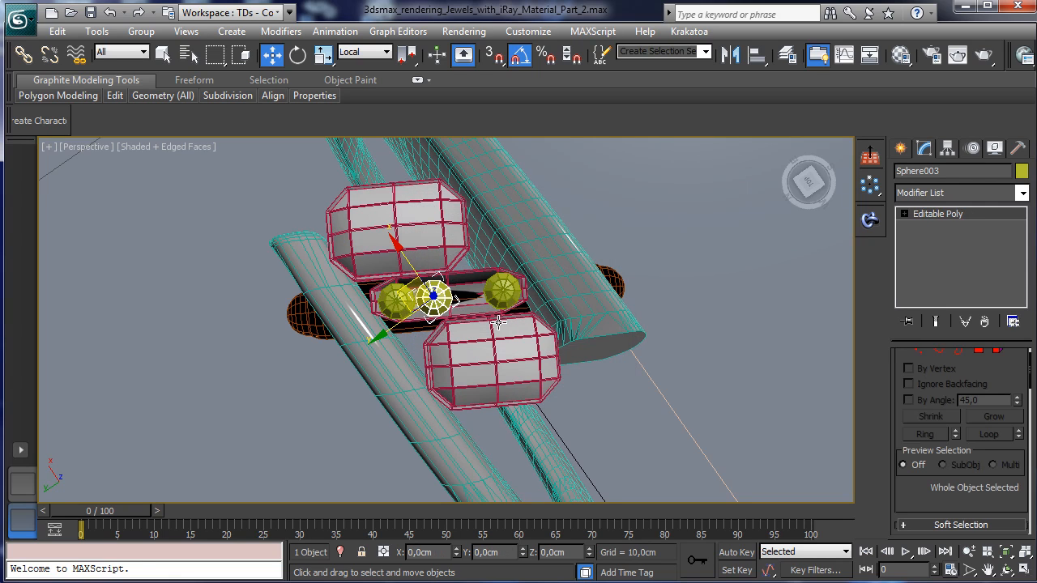
key("Delete")
Delete the yellow gem clone at the far end and scale the remaining gem uniformly to 95%
left_click(395, 301)
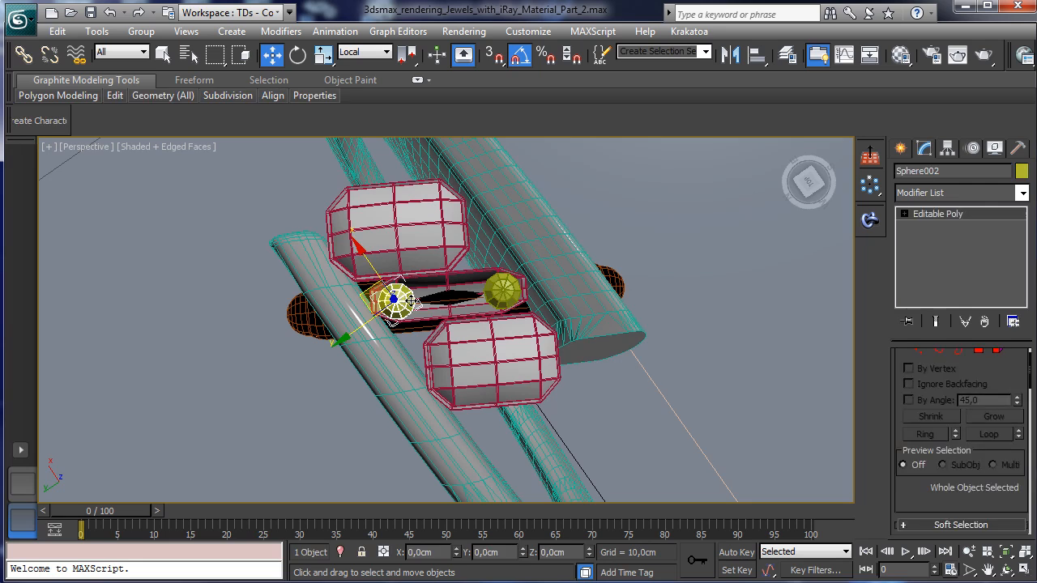
key("Delete")
left_click(504, 290)
left_click(322, 55)
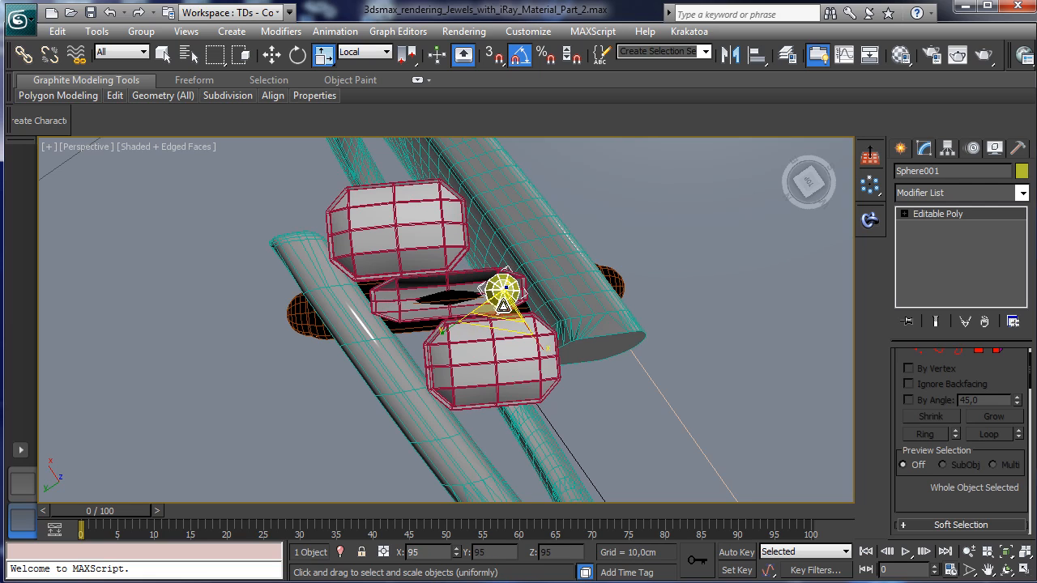
Clone the reduced yellow gem as a copy to the opposite end of the narrow setting and add two more copies between them
left_click(272, 54)
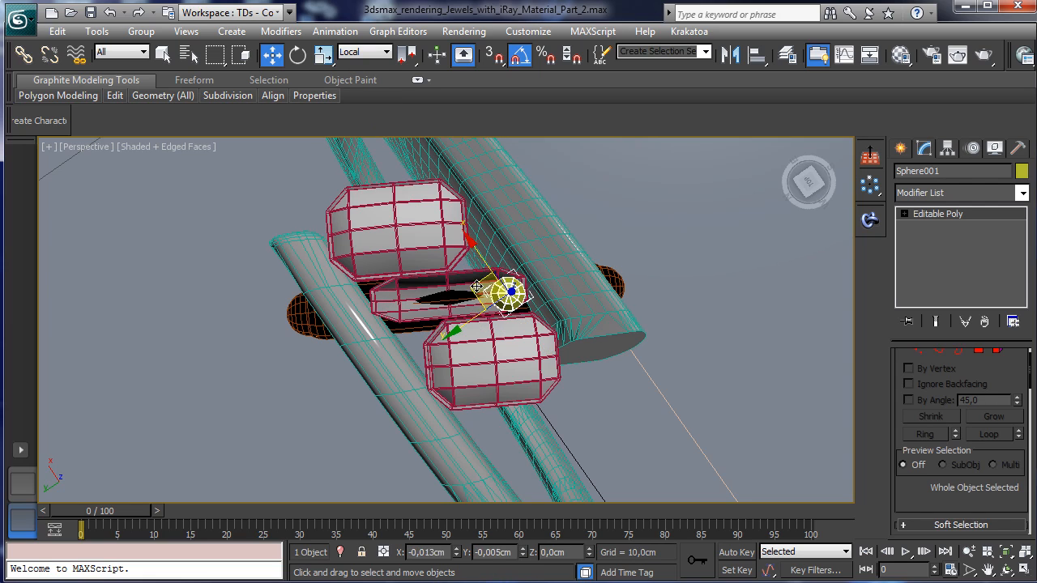
left_click_drag(477, 287, 361, 290)
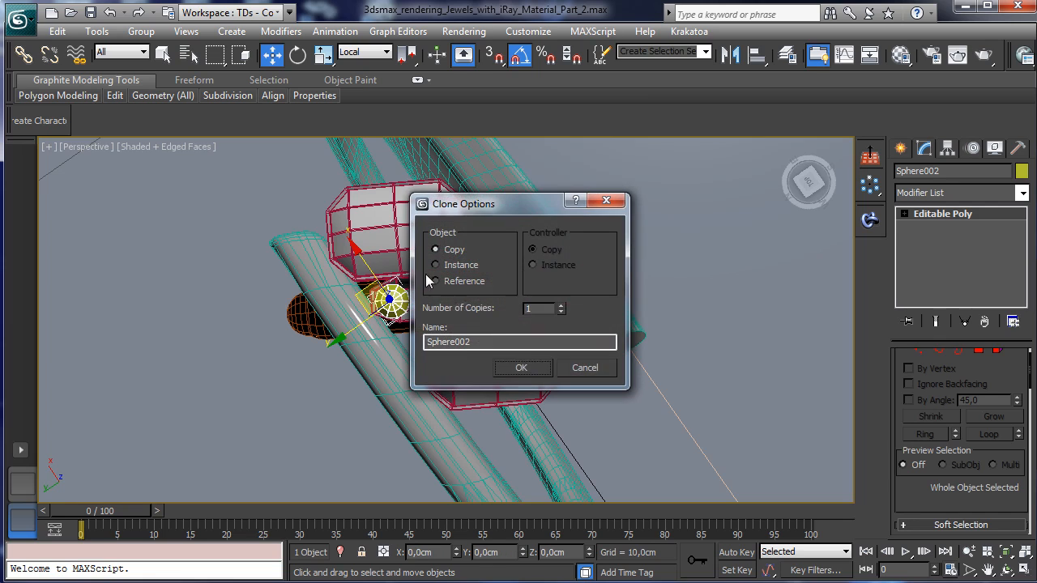
left_click(521, 367)
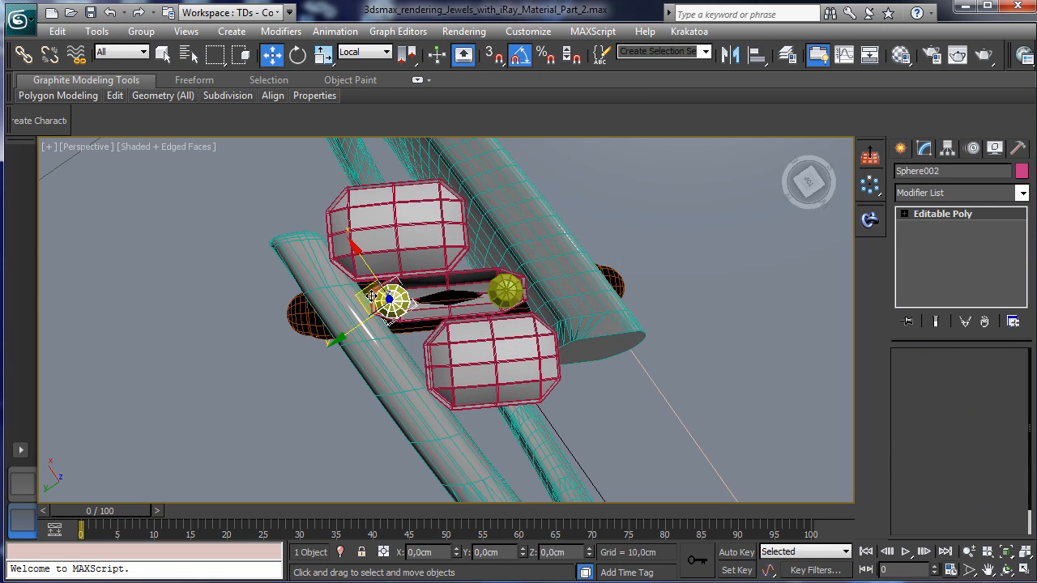
left_click_drag(372, 298, 437, 288, "shift")
key("Return")
left_click(510, 364)
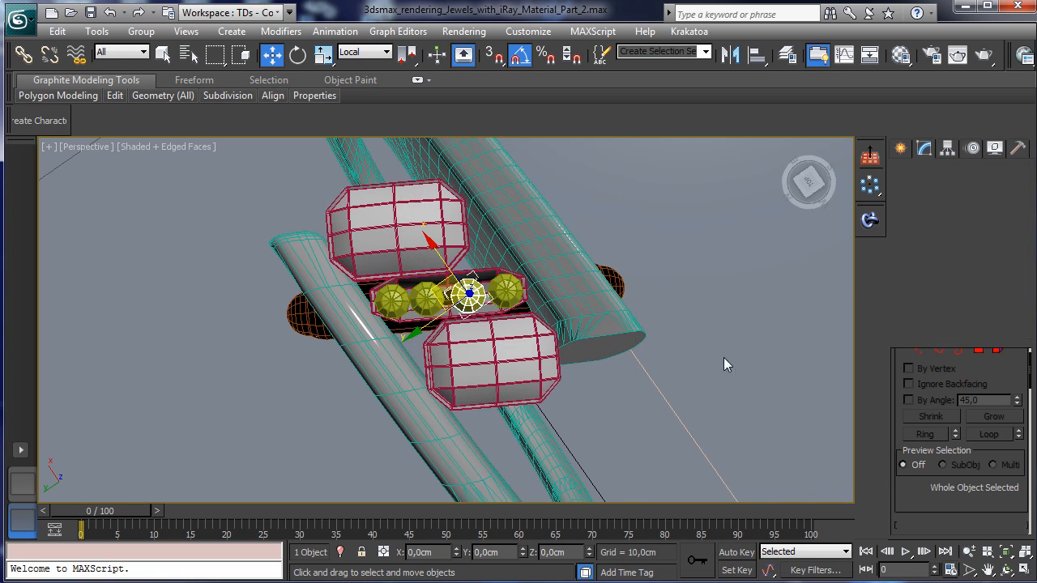
Move the lower end gem about 0.004 cm in X and -0.002 cm in Y in the Top view, centring it in the setting
left_click(1026, 569)
right_click(624, 398)
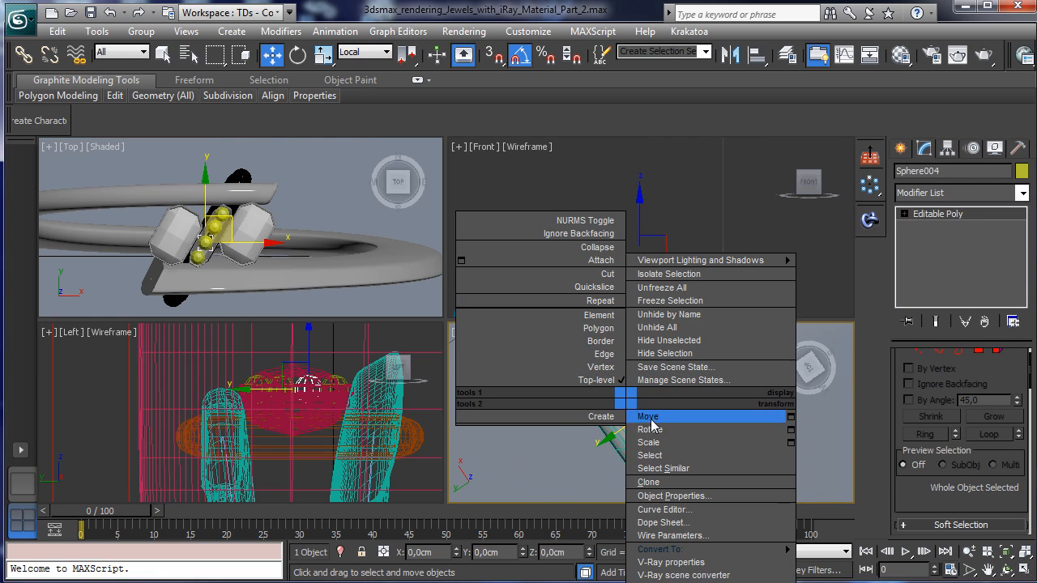
left_click(1027, 572)
left_click(1026, 571)
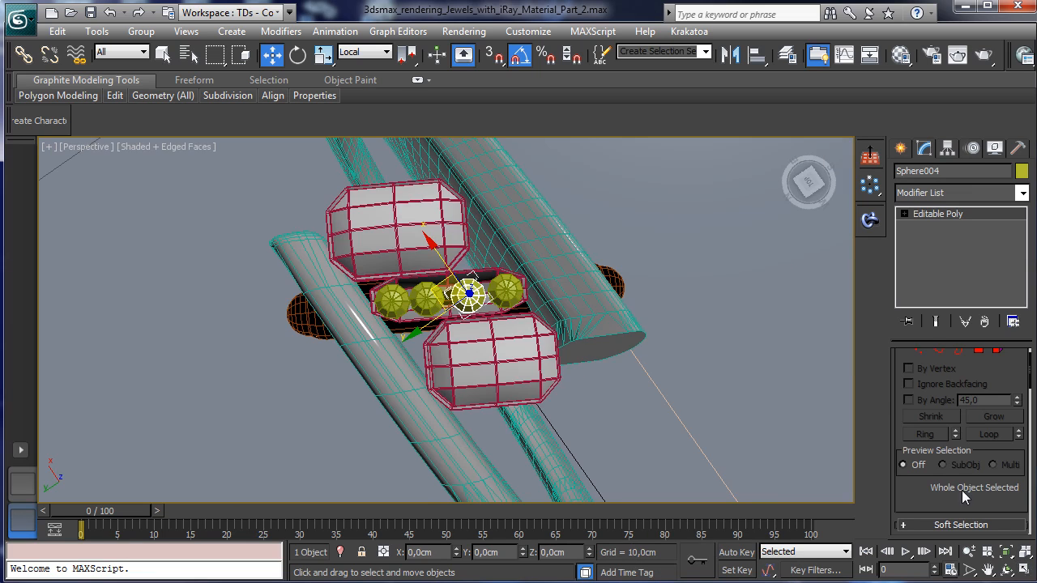
left_click(1026, 572)
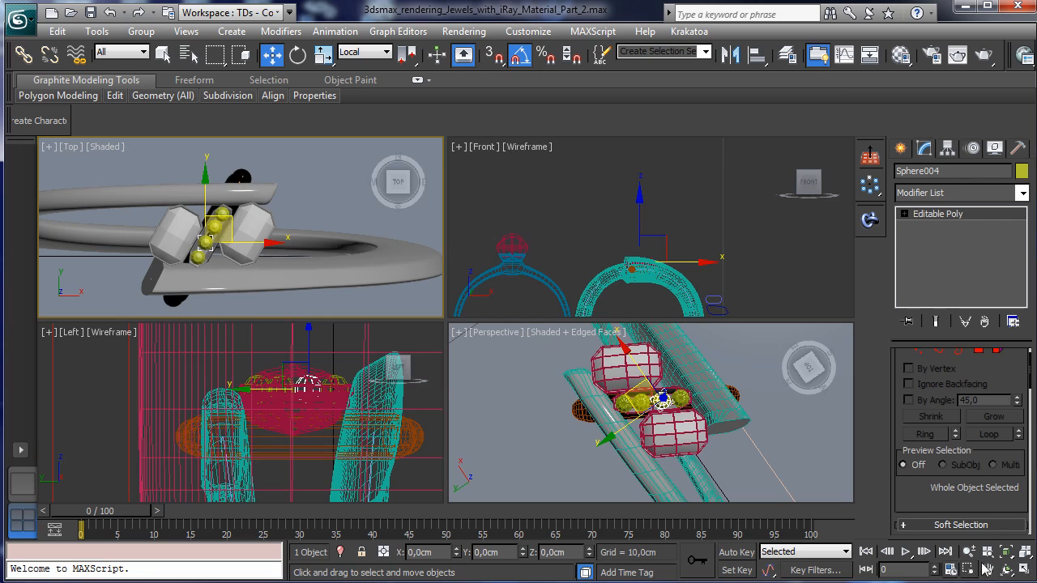
left_click(1026, 571)
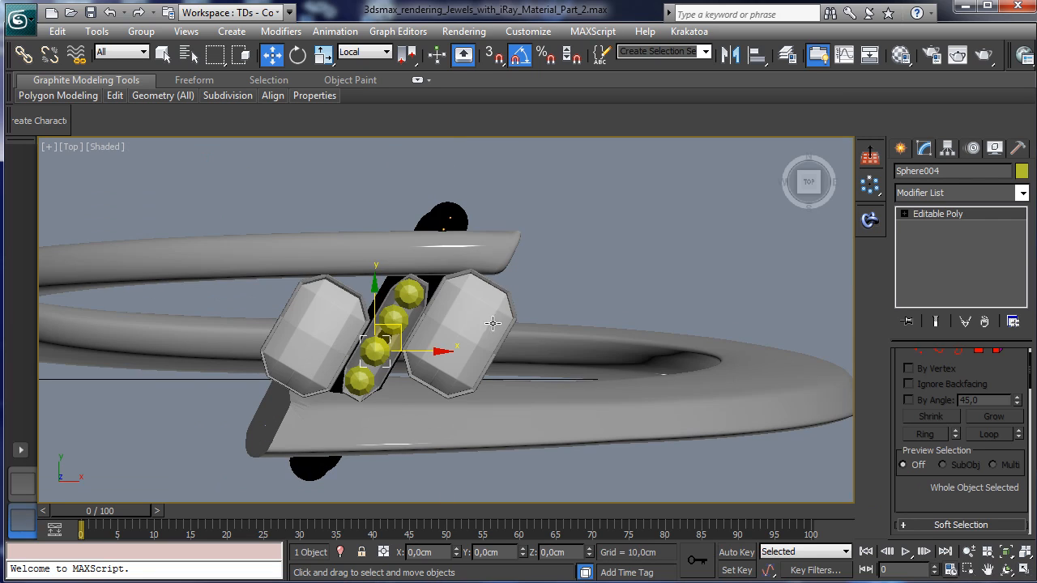
left_click(969, 552)
left_click_drag(421, 332, 354, 50)
key("w")
left_click(370, 263)
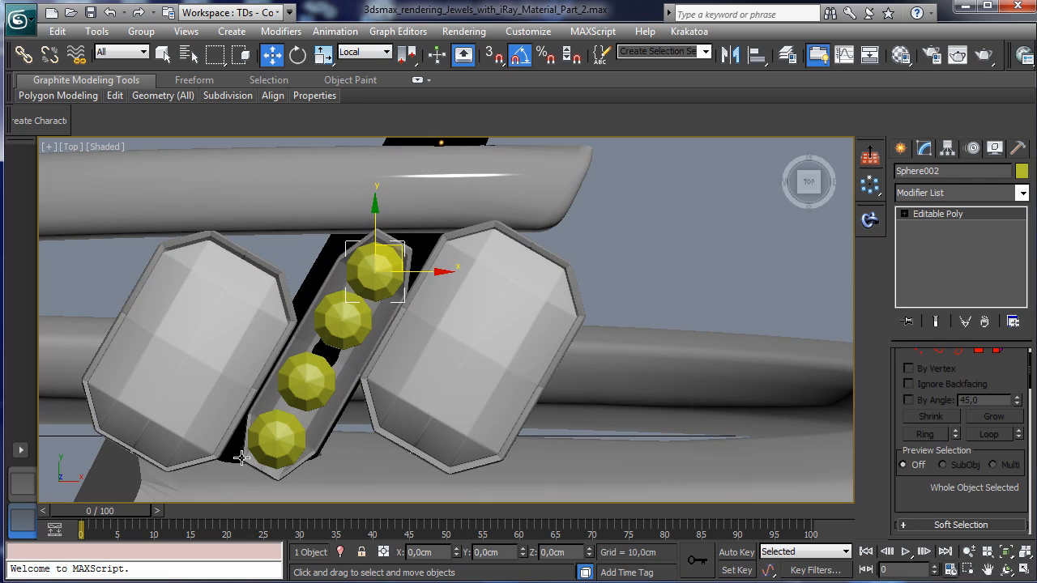
left_click(295, 428)
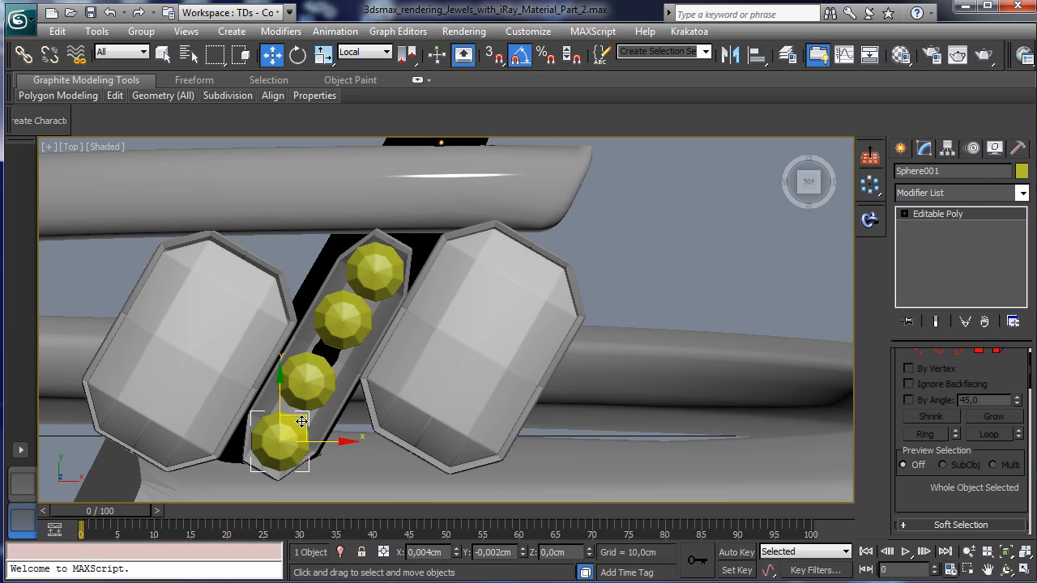
Scale up the inner yellow gem beside the lower end gem so it nearly fills the setting's width
left_click(311, 379)
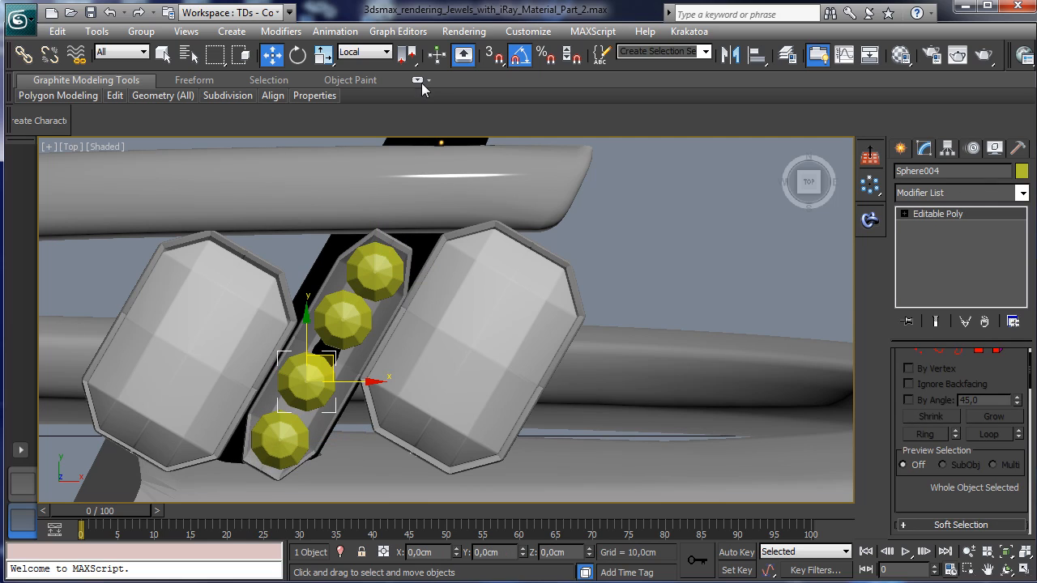
left_click(323, 54)
left_click_drag(320, 370, 324, 353)
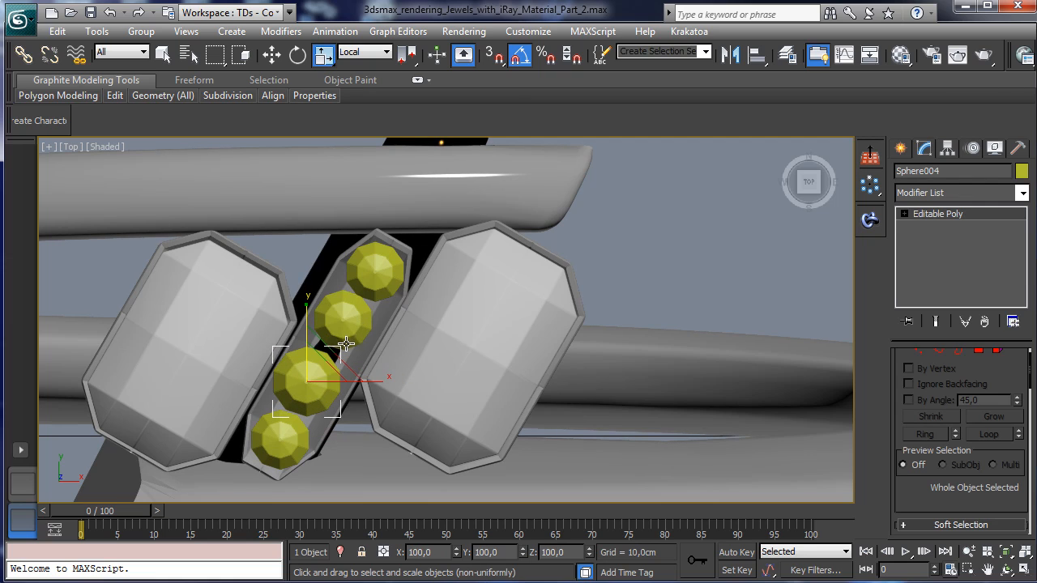
key("ctrl+z")
left_click(332, 356)
left_click(305, 376)
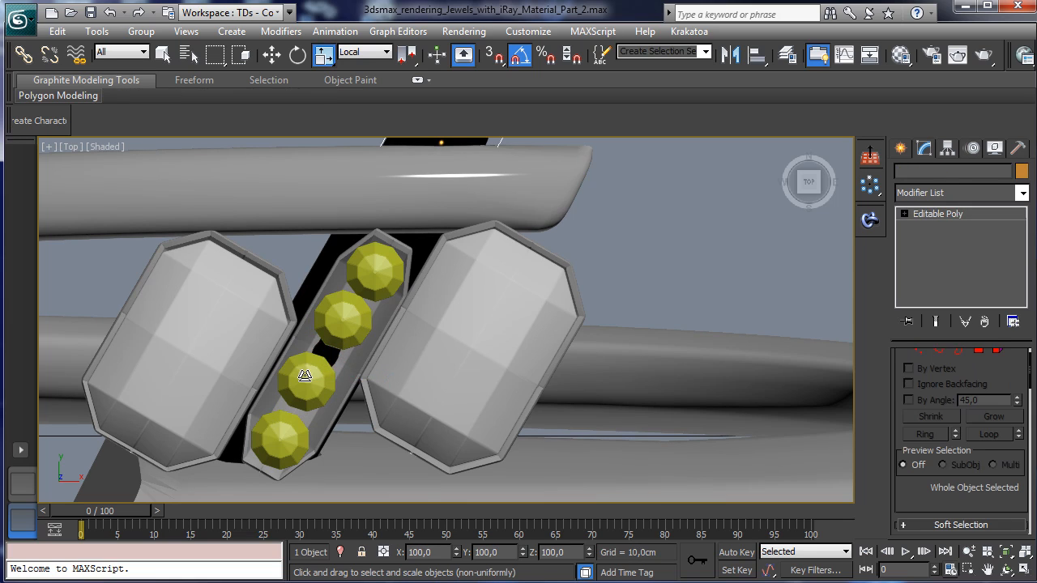
left_click_drag(324, 351, 329, 335)
key("w")
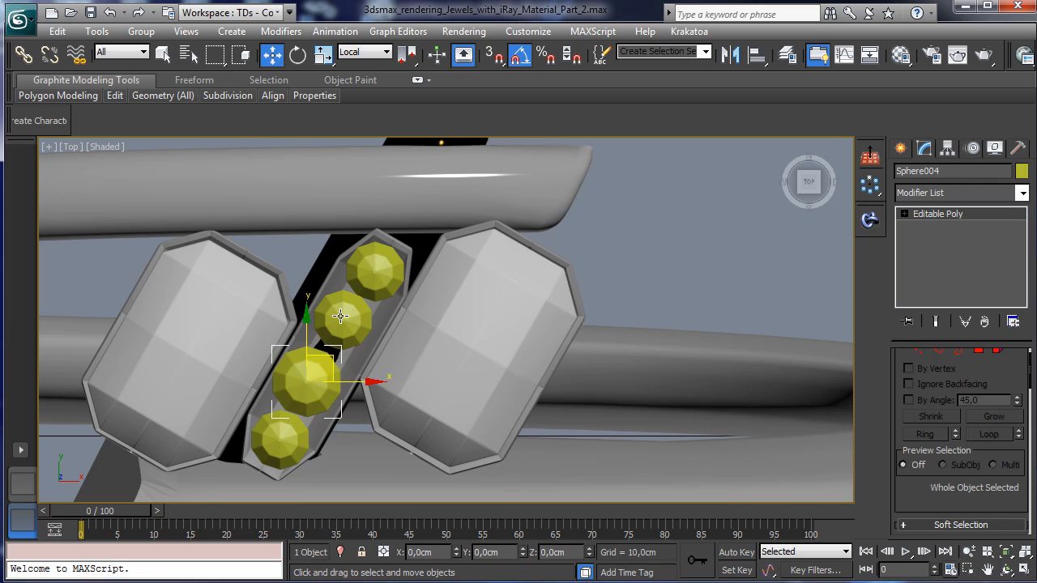
Replace the other, smaller inner gem with an instance clone of the enlarged gem
left_click(340, 316)
key("Delete")
left_click(298, 380)
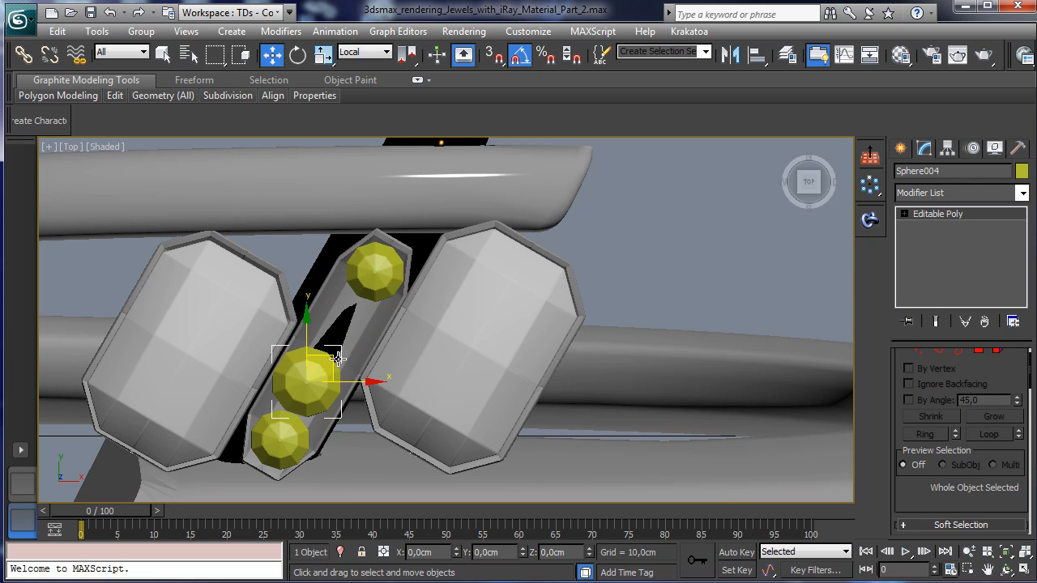
left_click_drag(330, 358, 366, 303)
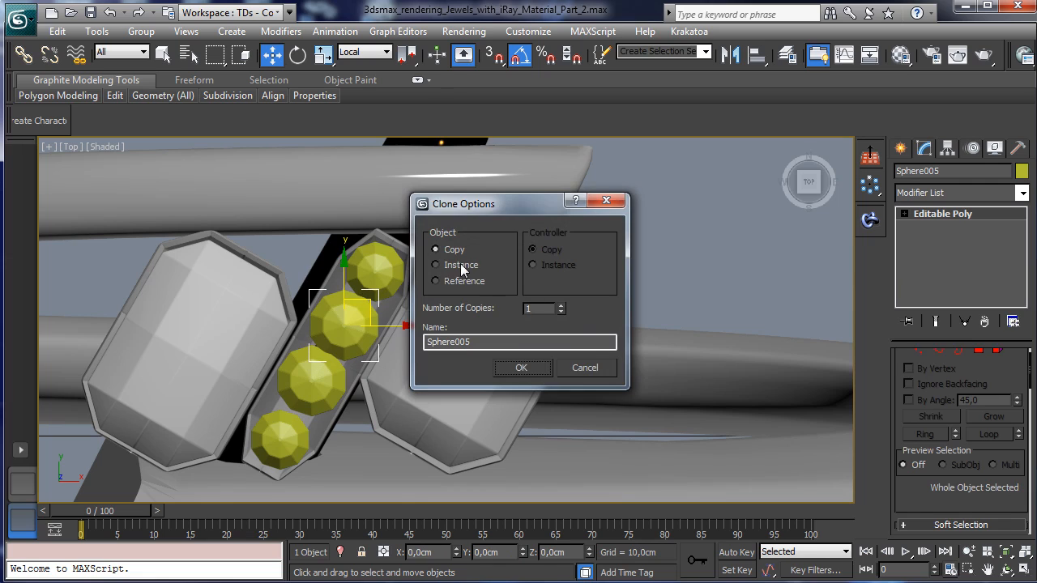
left_click(531, 373)
Scale the upper inner gem down to 96% in X and Y
key("r")
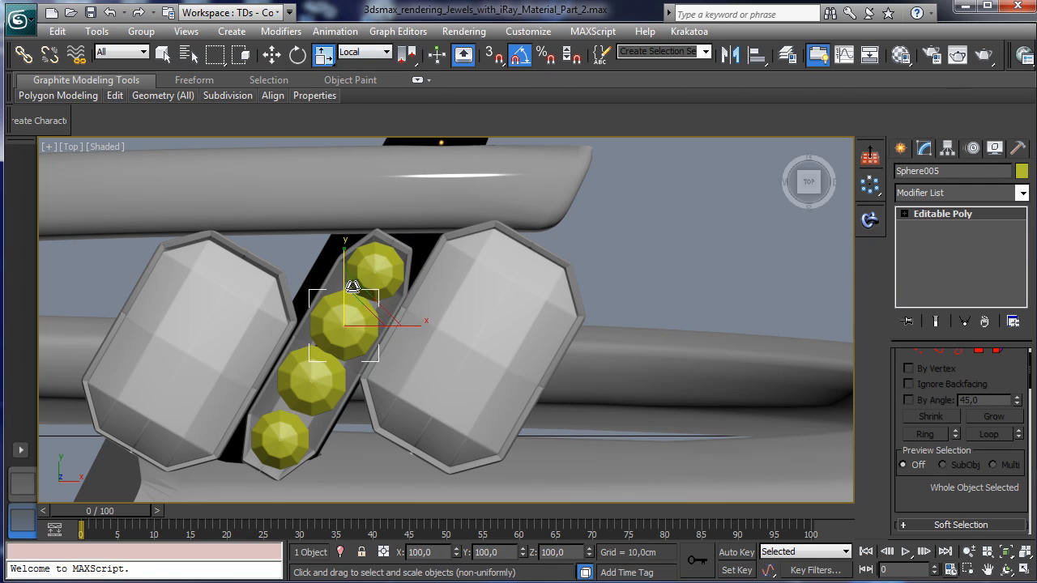
left_click_drag(369, 302, 372, 311)
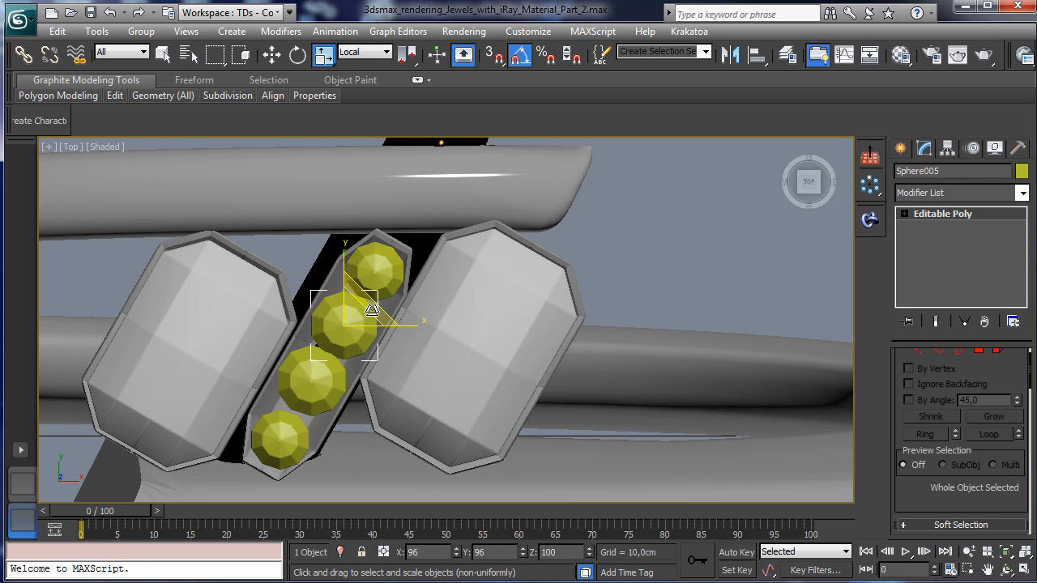
key("ctrl+z")
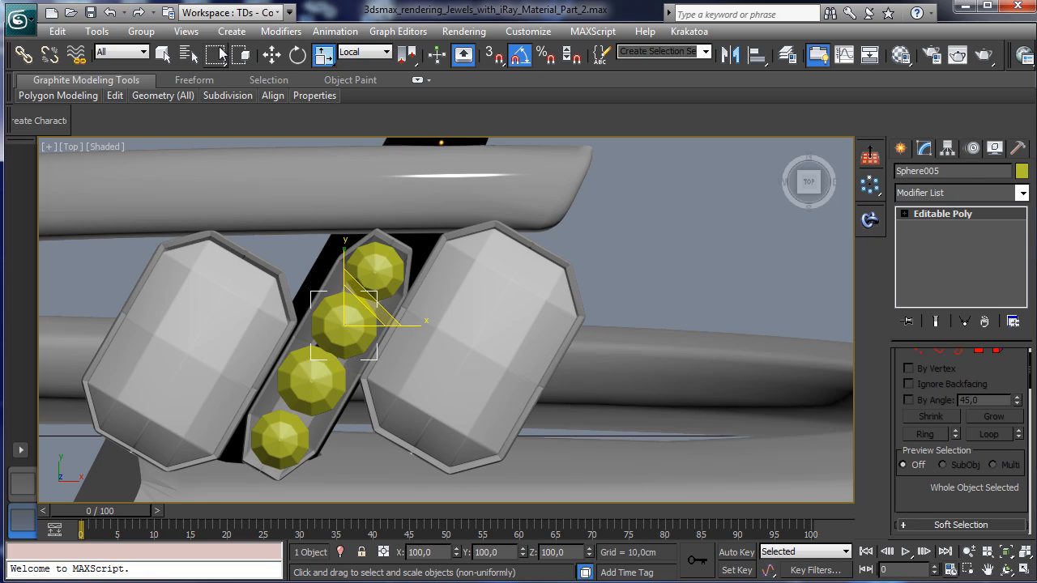
Delete the lower inner gem and fill its place with an instance clone of the slightly reduced upper inner gem
left_click(272, 55)
left_click(317, 375)
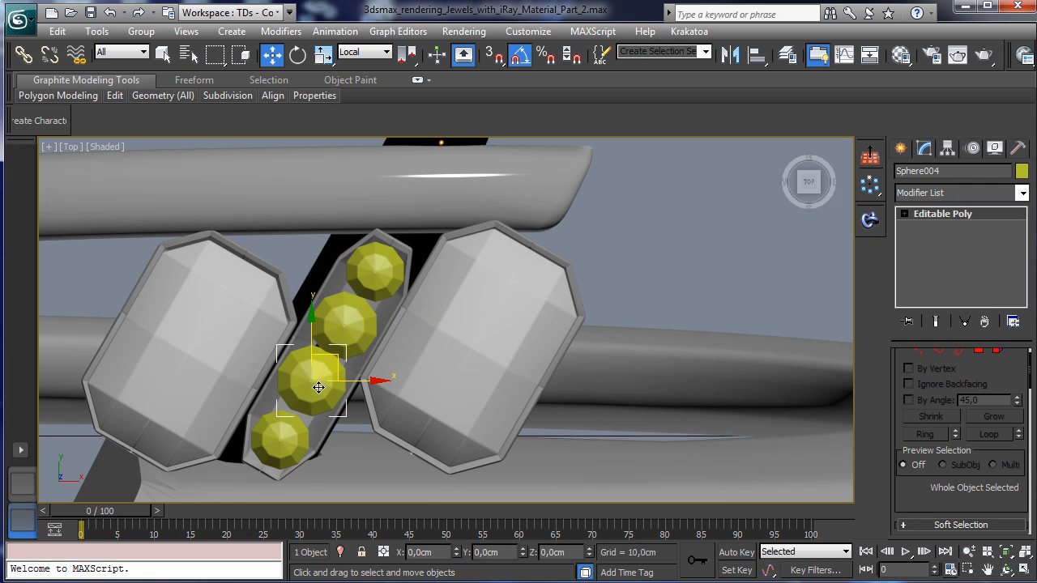
key("Delete")
left_click(353, 328)
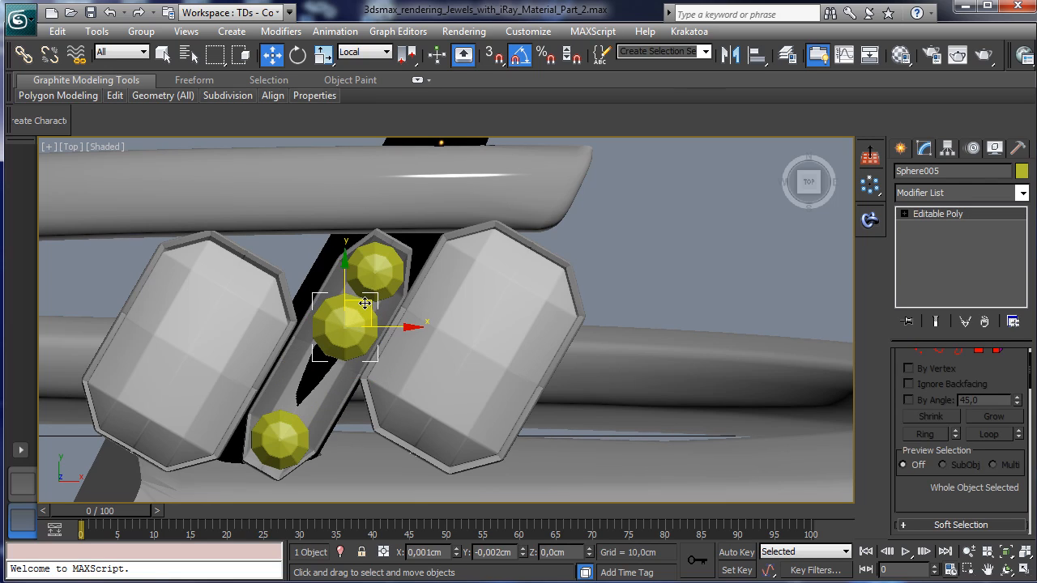
left_click_drag(365, 305, 332, 359, "shift")
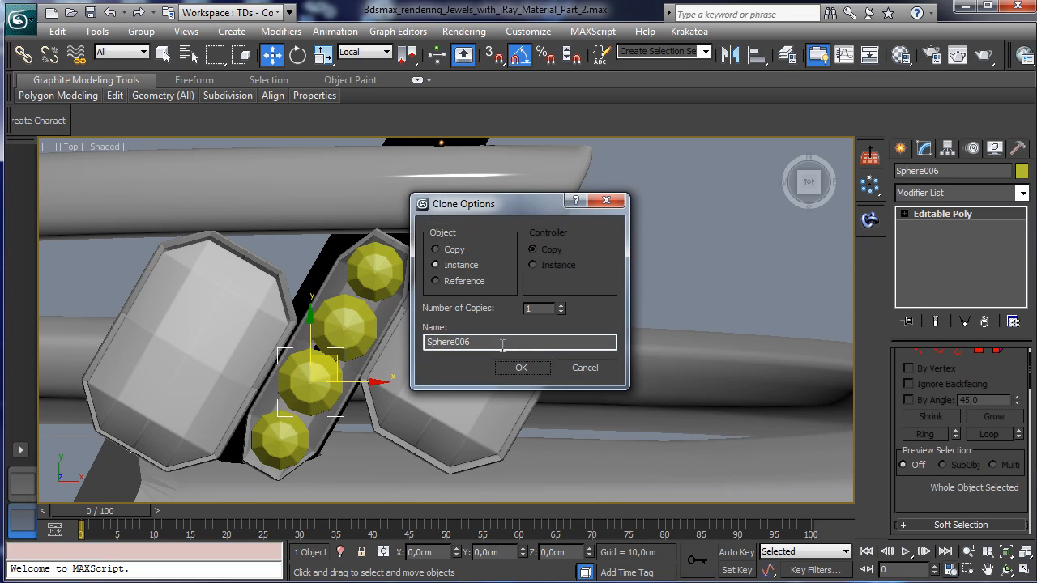
left_click(519, 367)
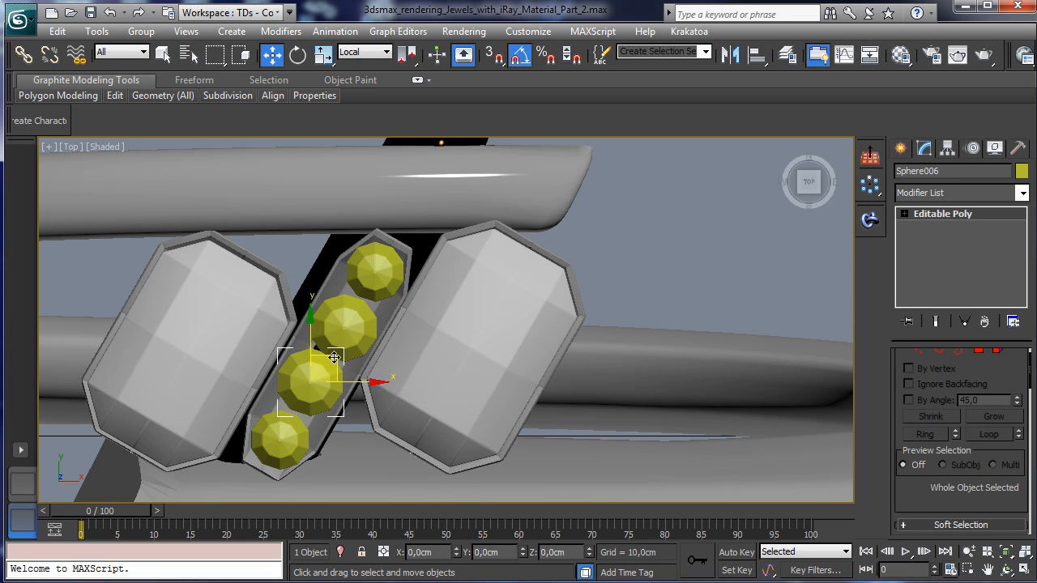
left_click_drag(334, 357, 333, 359)
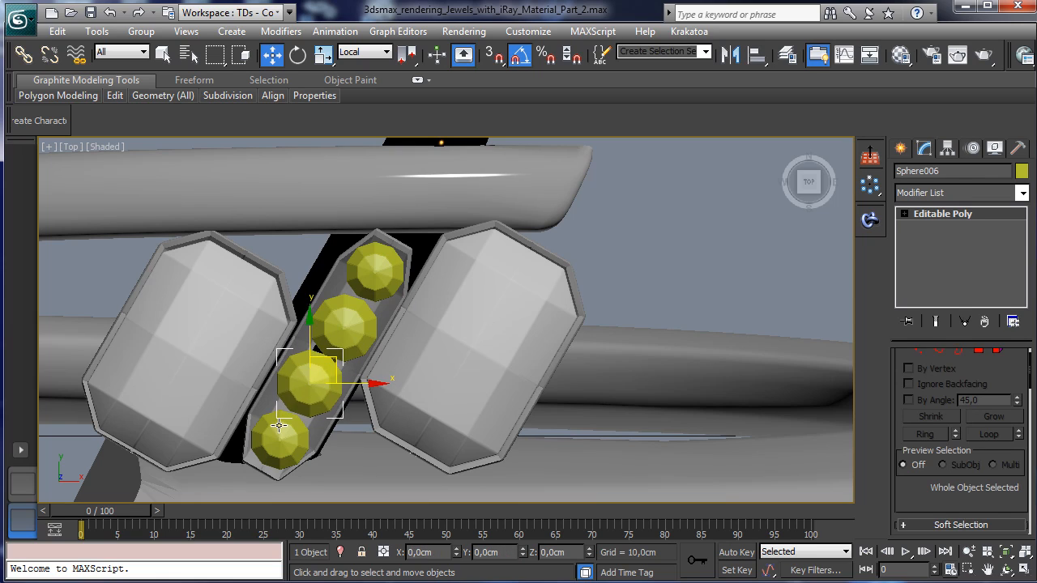
Select all four yellow gems and both white stones, and assign the Diamond _1 material to them
left_click(278, 425, "ctrl")
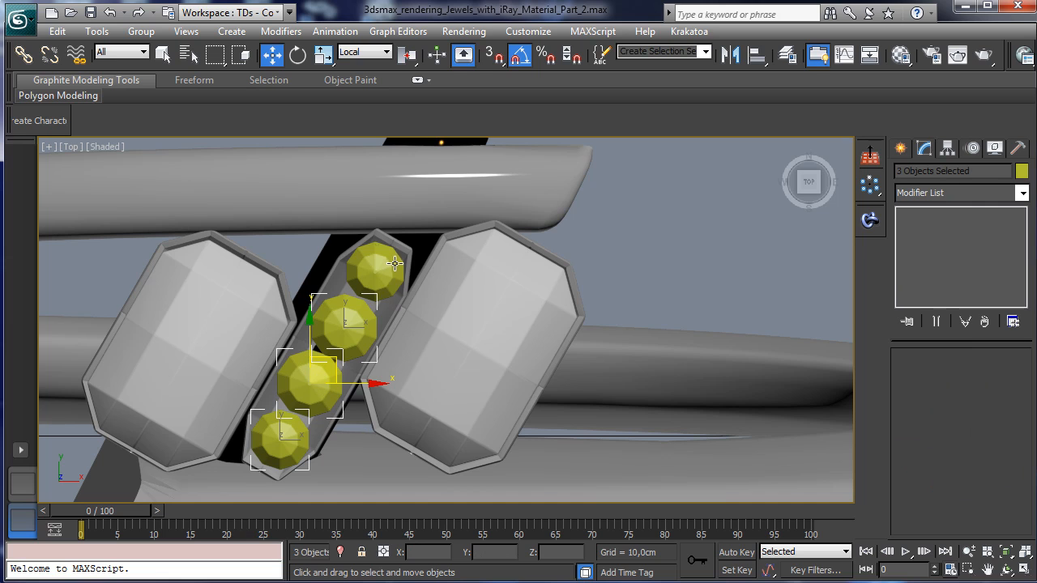
left_click(486, 312, "ctrl")
left_click(231, 312, "ctrl")
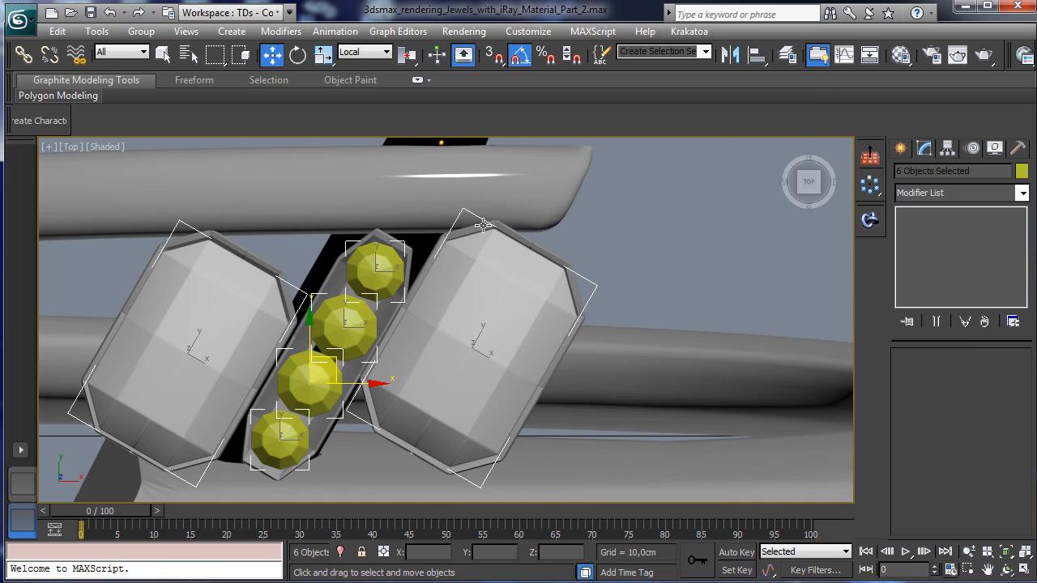
left_click(901, 55)
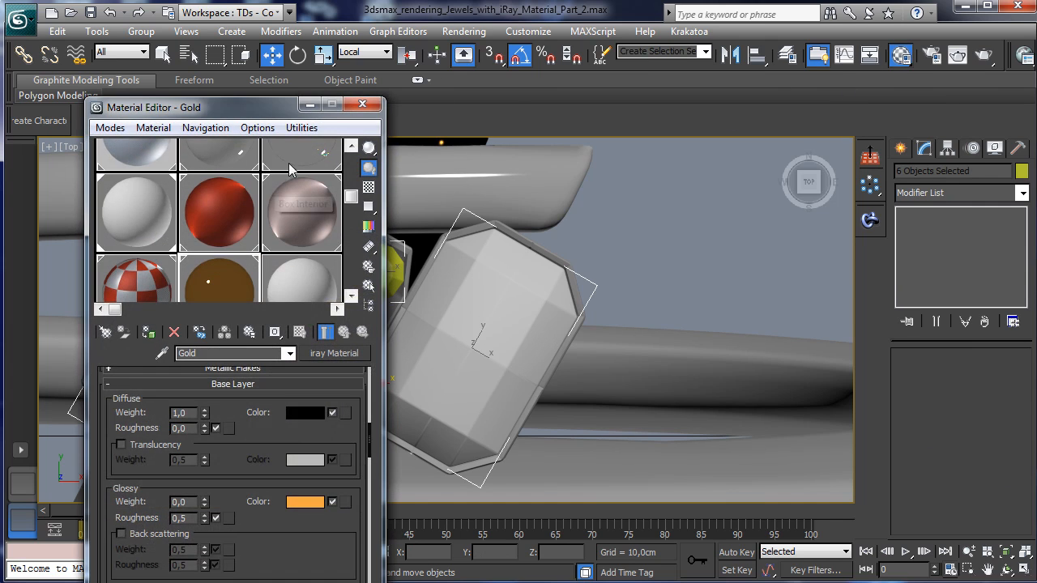
left_click(290, 167)
left_click(150, 332)
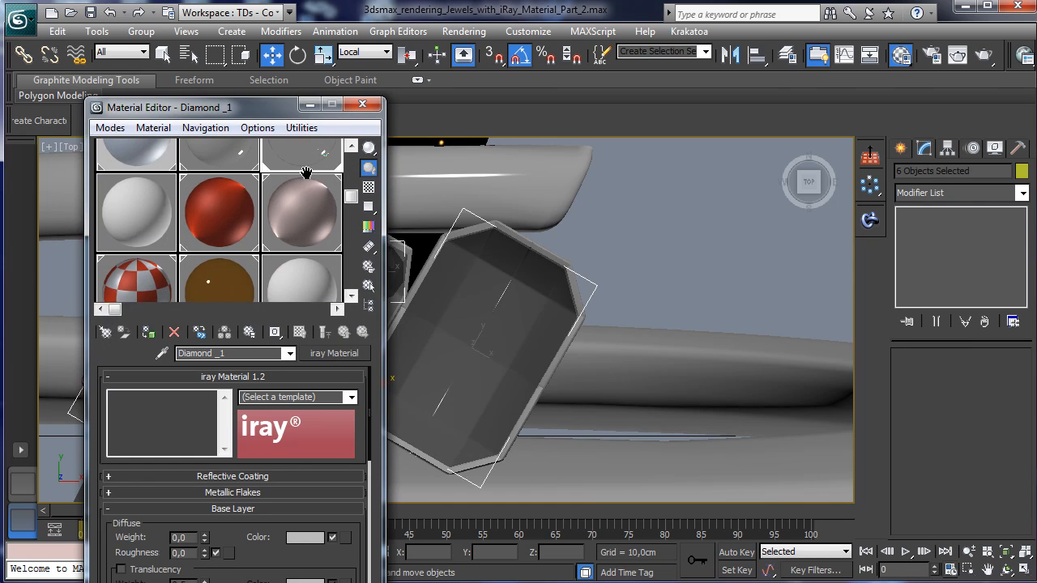
Select only the four small gems in the narrow setting and activate the 15 - Default iray material
left_click_drag(275, 118, 787, 114)
left_click(361, 294)
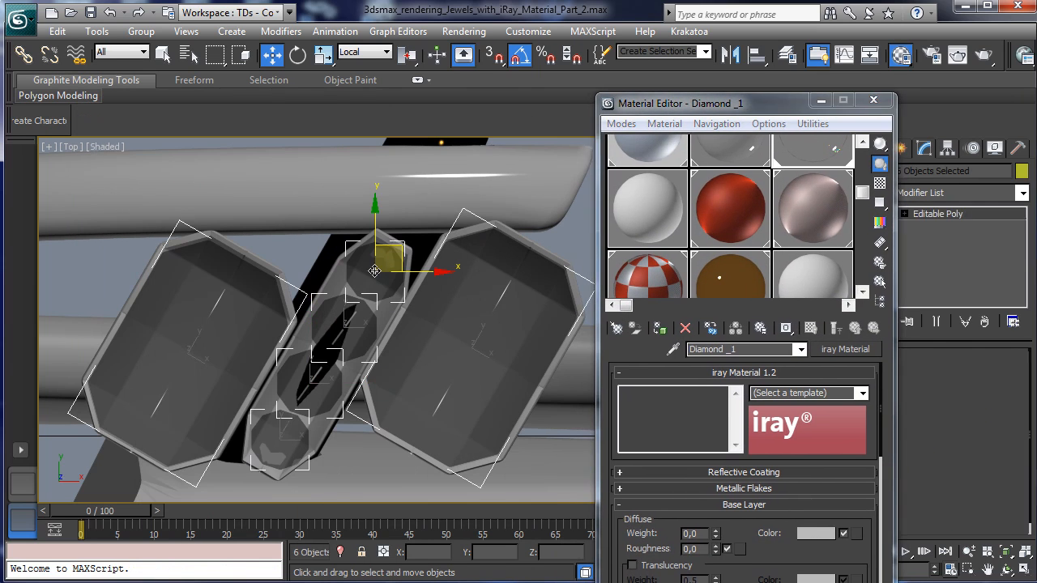
left_click(335, 315, "ctrl")
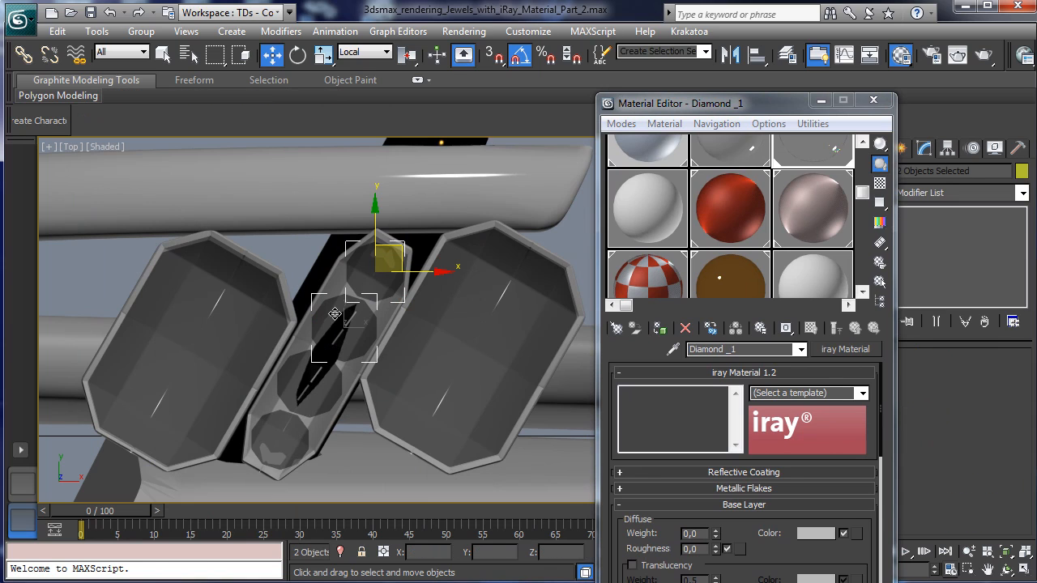
left_click(295, 372, "ctrl")
left_click(287, 435, "ctrl")
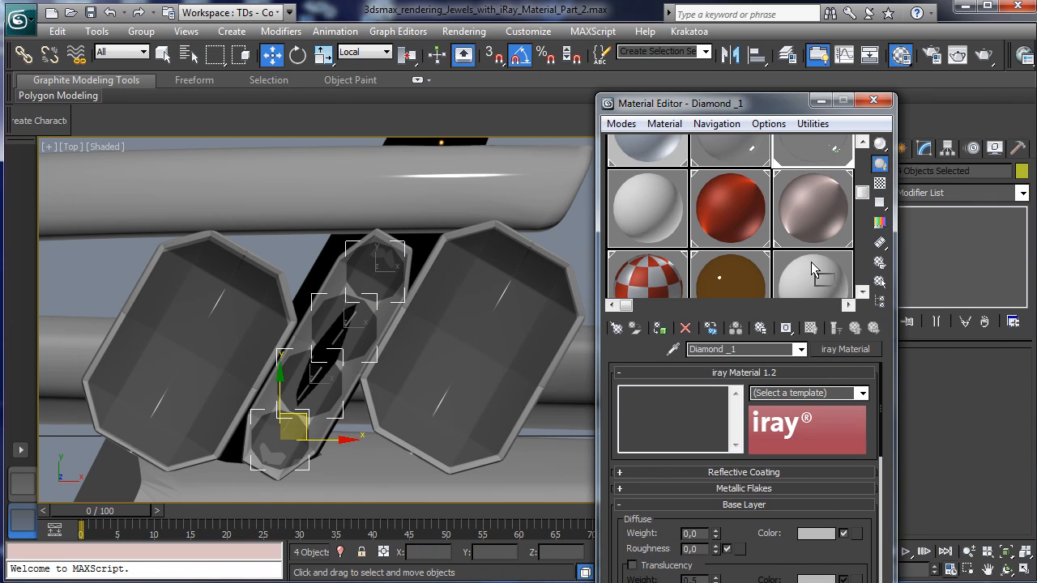
left_click_drag(812, 263, 809, 274)
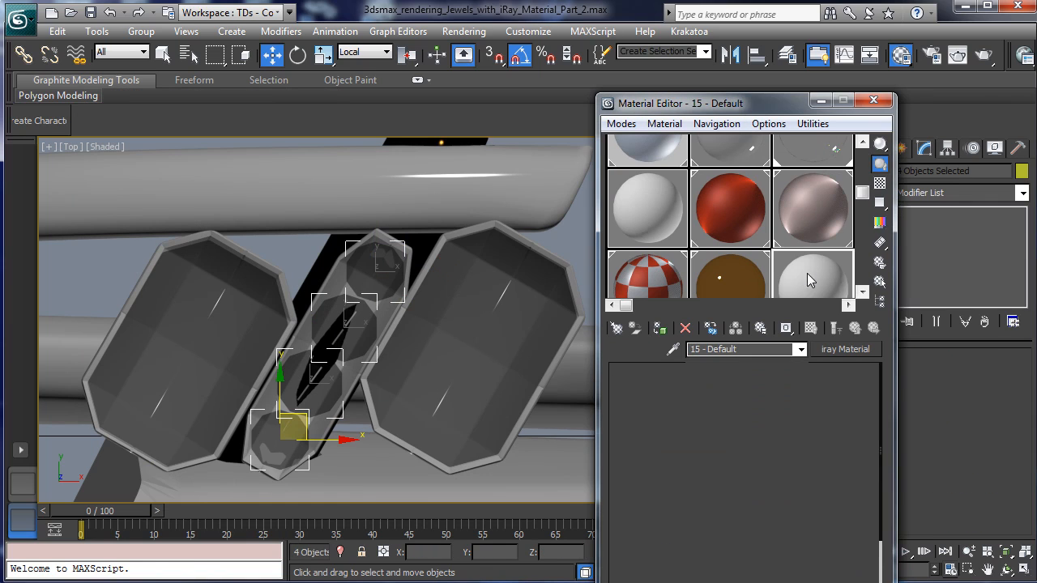
Name the copied diamond material "Diamond _2"
left_click(753, 350)
key("BackSpace")
type("2")
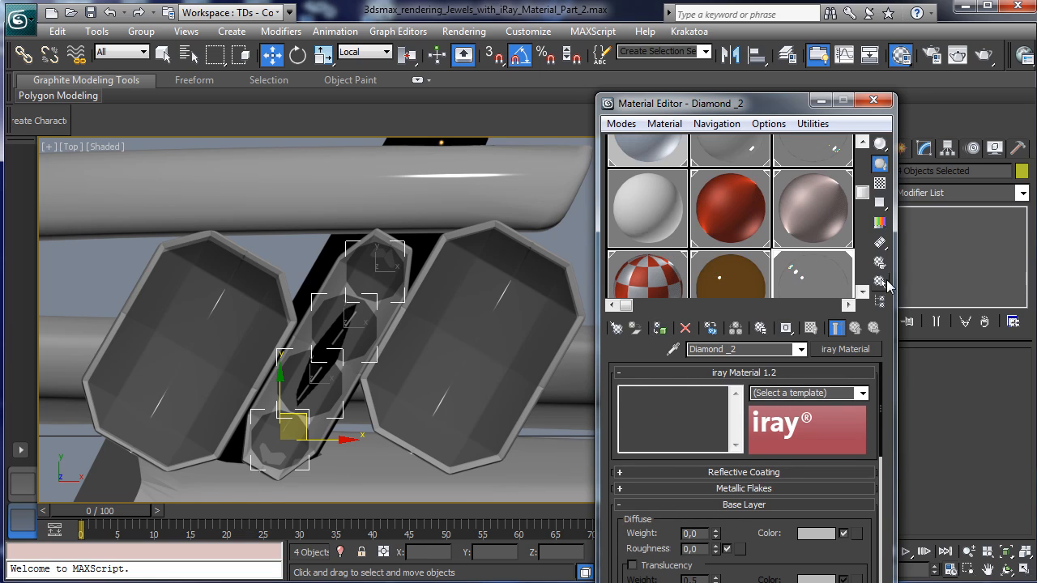
middle_click_drag(772, 247, 771, 205)
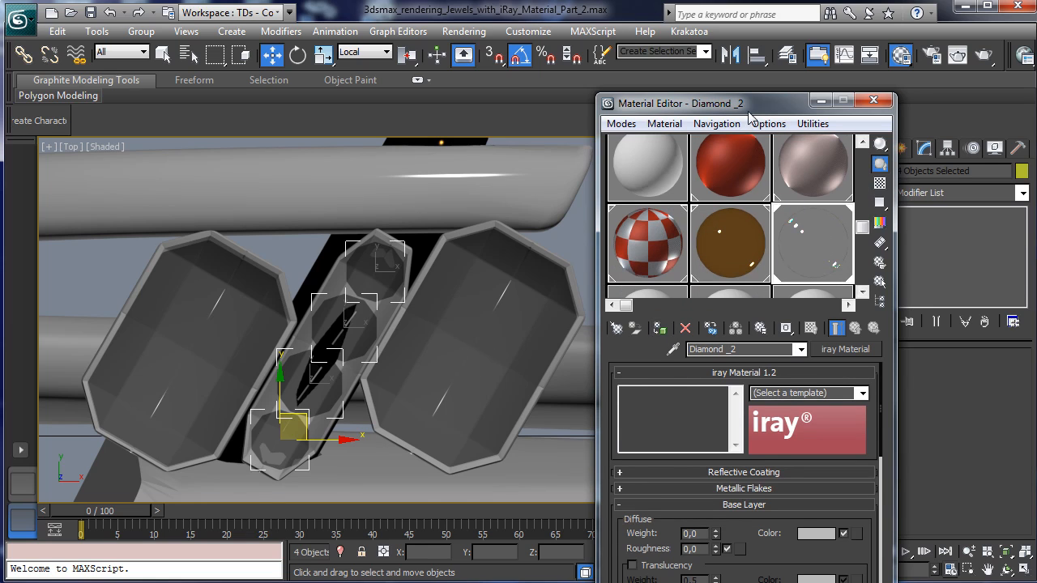
Set the Diamond _2 material's transmitted absorption color to light blue, red 0.408, green 0.541, blue 0.929
left_click_drag(761, 111, 758, 72)
left_click_drag(793, 495, 775, 334)
mouse_move(805, 445)
left_mouse_down()
mouse_move(822, 370)
mouse_move(815, 343)
mouse_move(800, 464)
left_mouse_up()
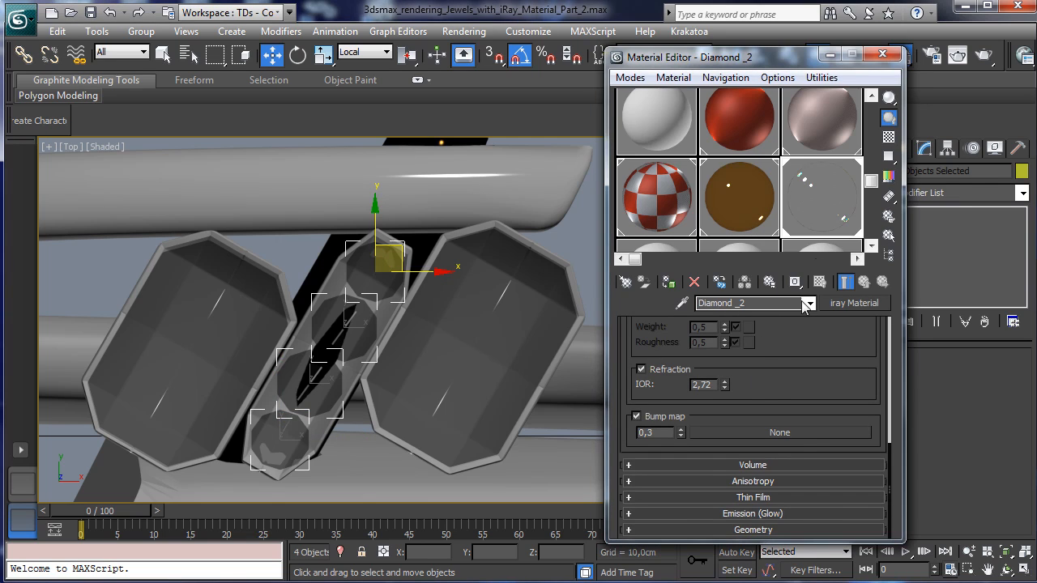
left_click(701, 467)
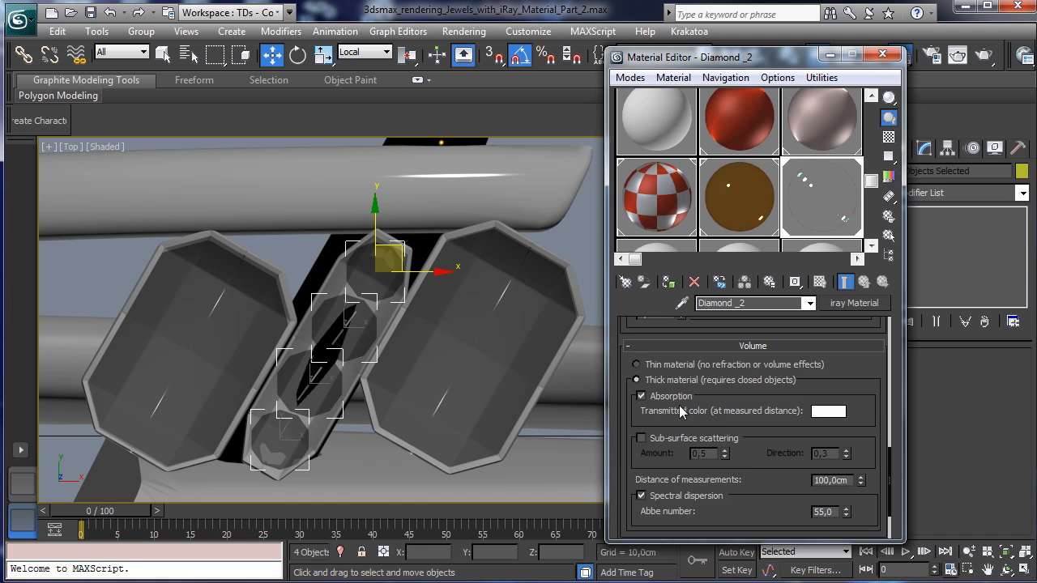
left_click(834, 412)
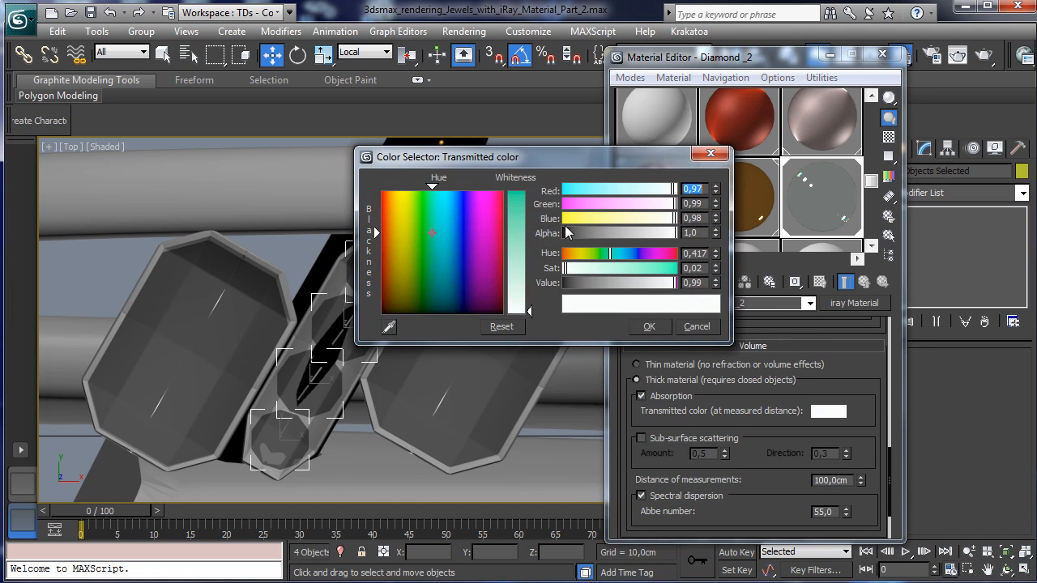
left_click(459, 205)
left_click(525, 220)
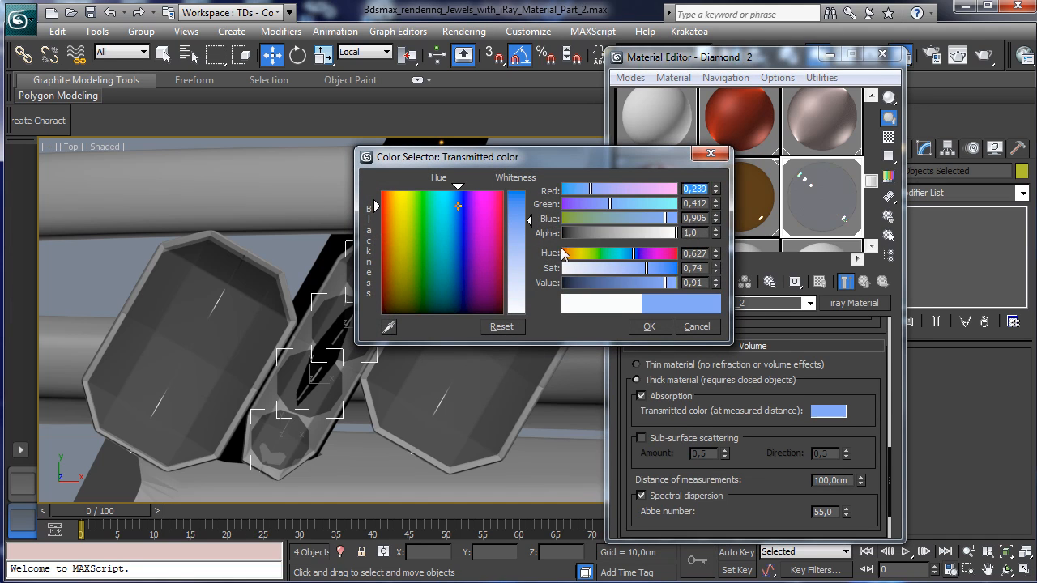
left_click(535, 244)
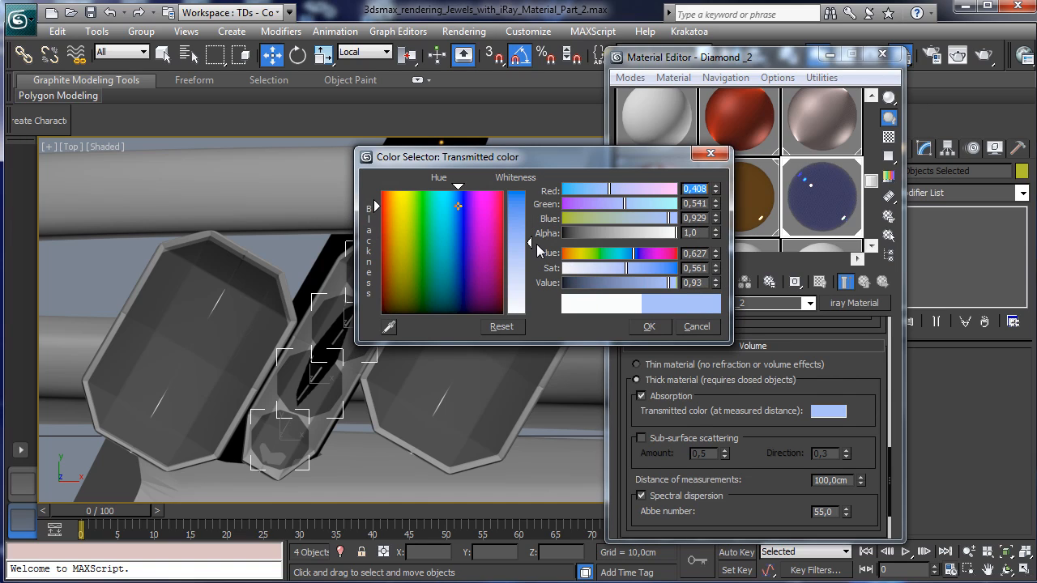
left_click(649, 326)
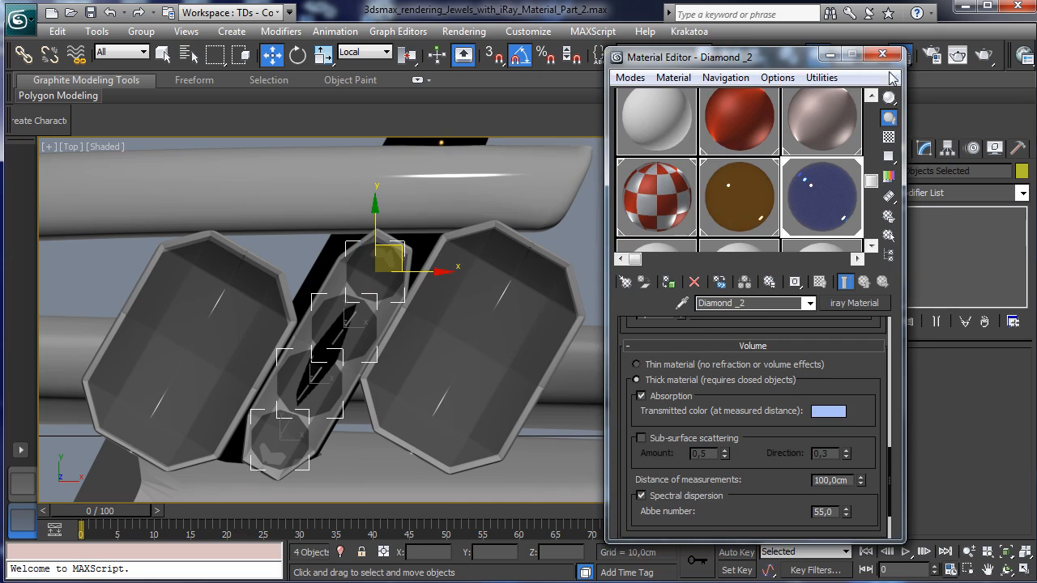
left_click(882, 54)
Hide the Shapes category and delete the Ring_002 group beside the overlapping-band ring
left_click(1023, 568)
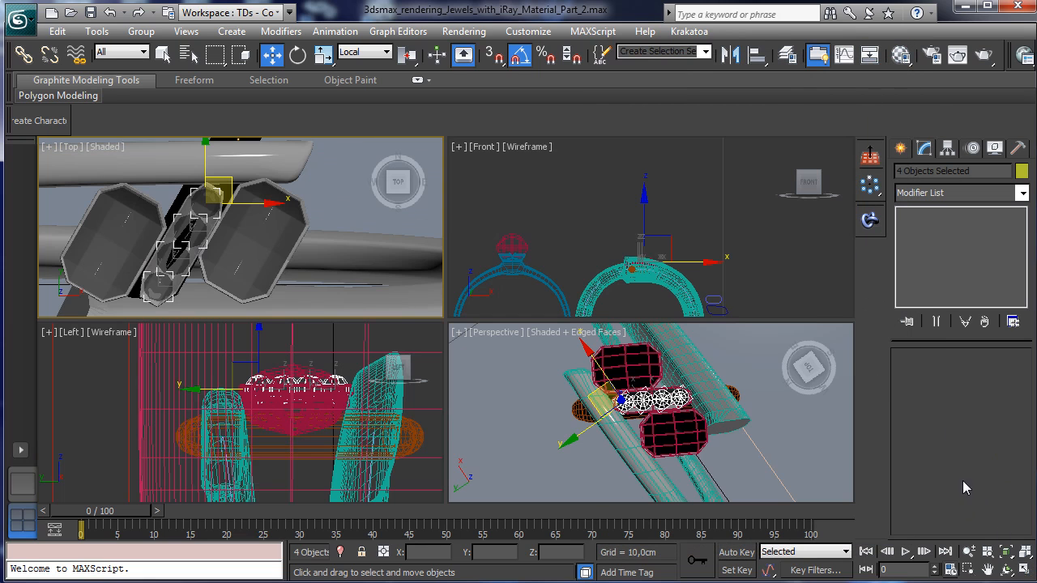
left_click(971, 555)
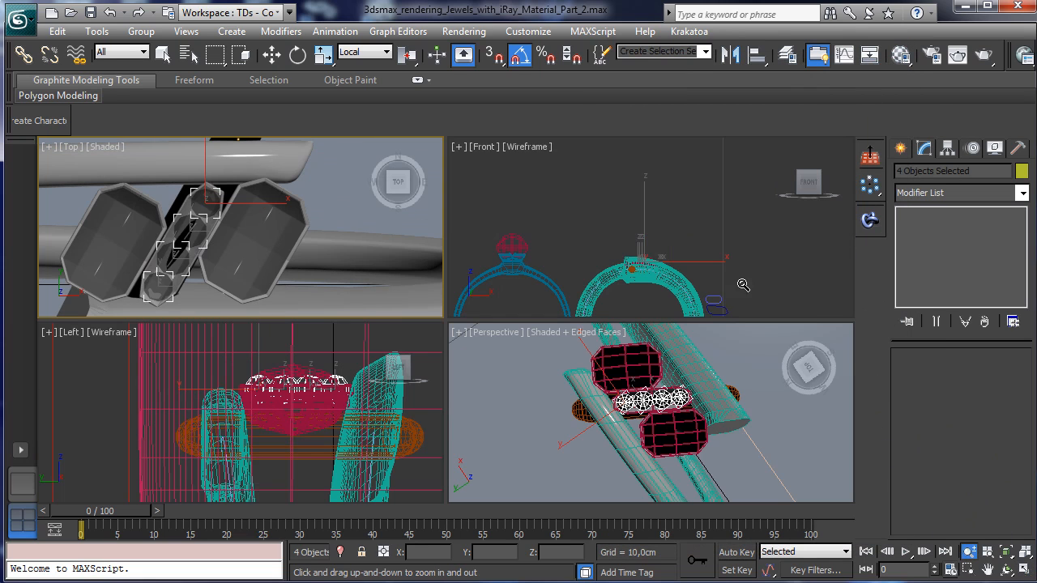
left_click_drag(665, 228, 677, 311)
left_click(995, 149)
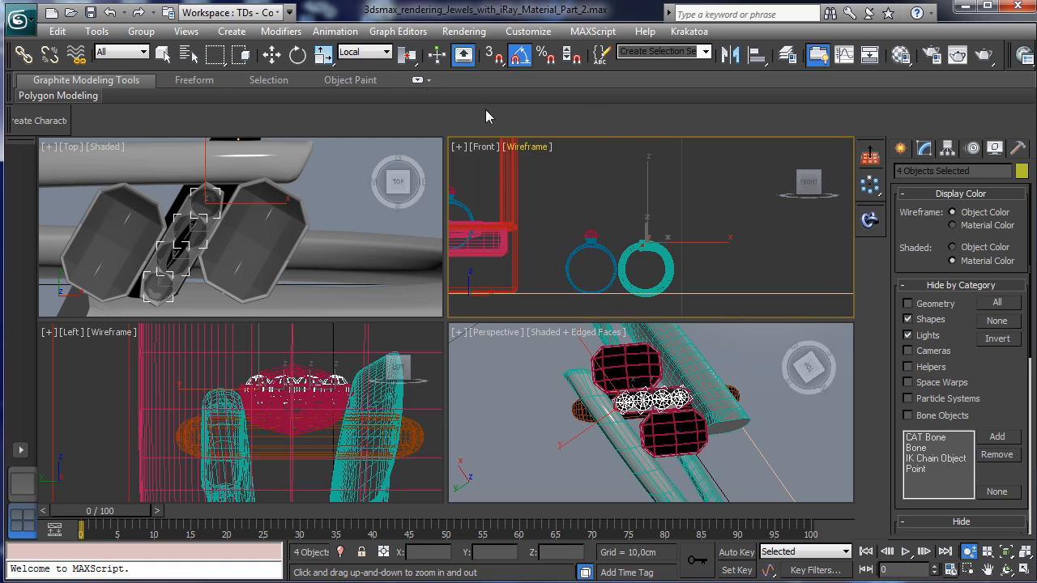
left_click(163, 54)
left_click(585, 241)
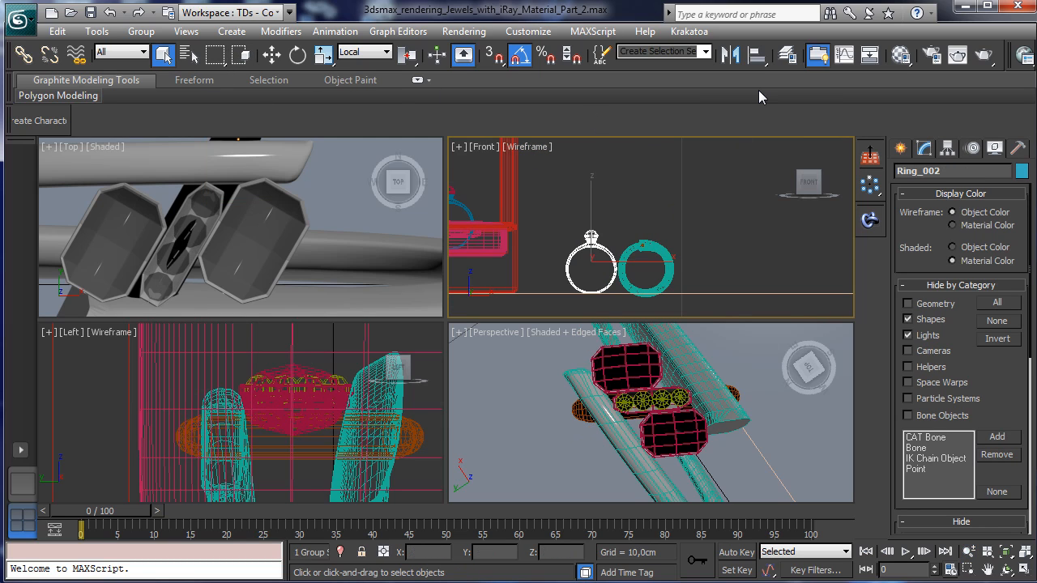
key("Delete")
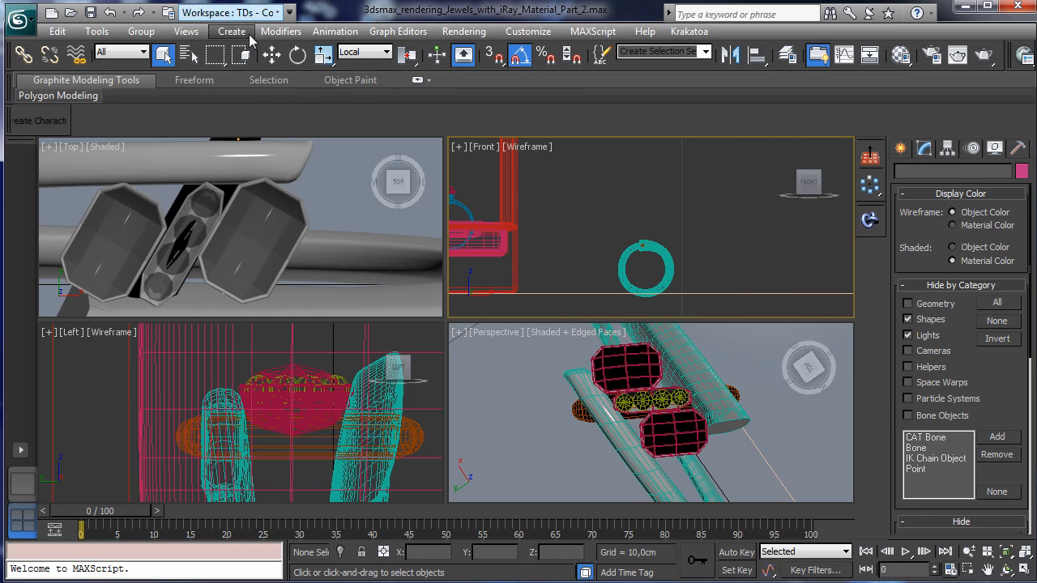
Group all objects of the remaining overlapping-band ring under the name "Ring 2"
left_click(241, 54)
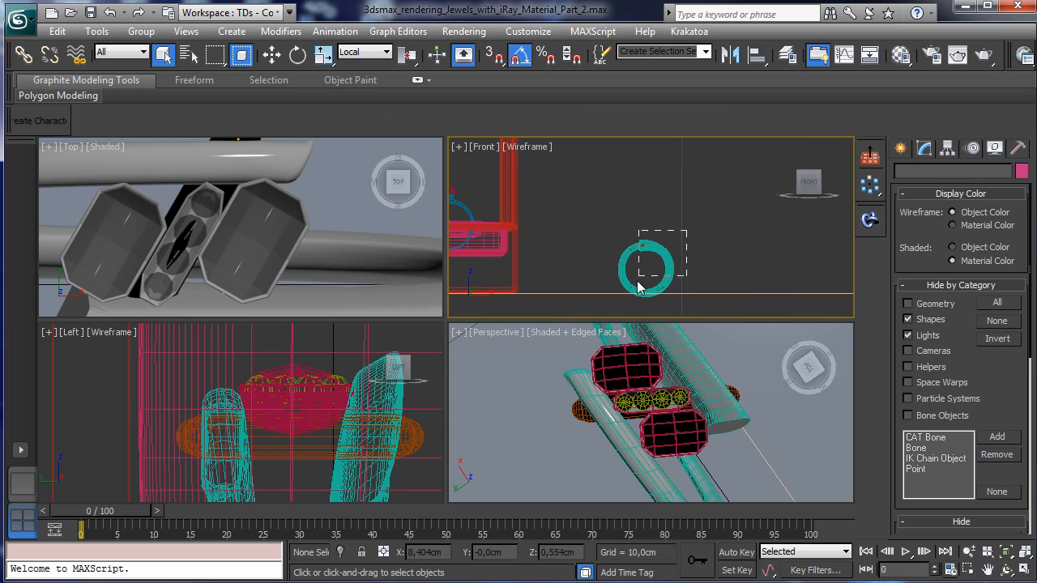
left_click_drag(614, 308, 613, 303)
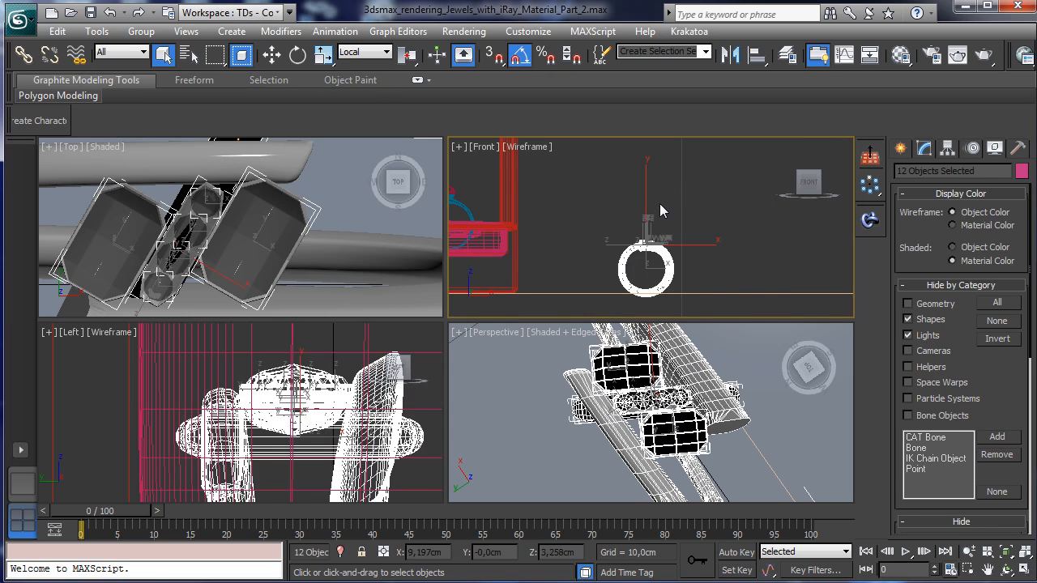
left_click(141, 31)
left_click(157, 49)
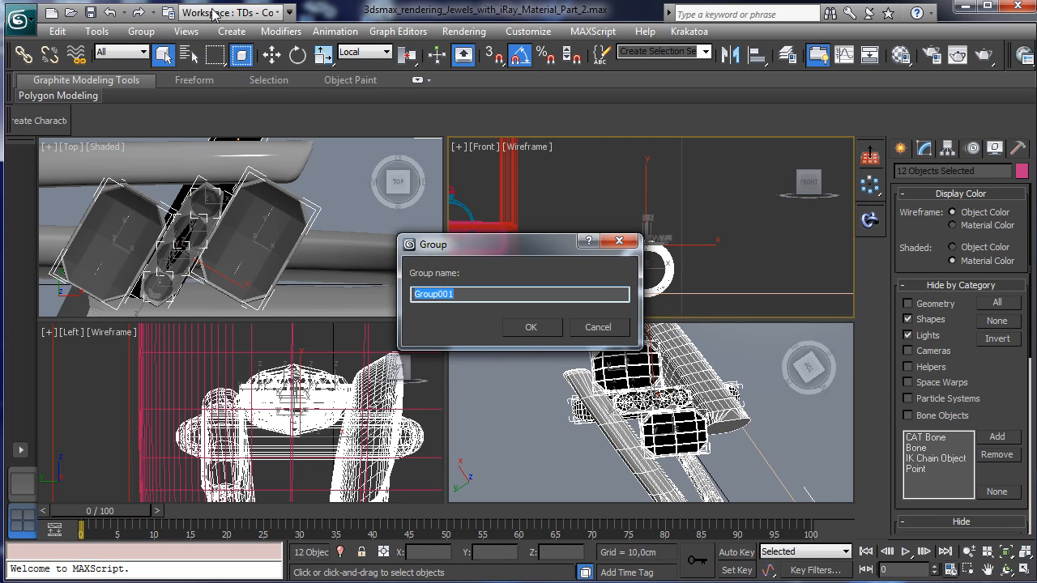
type("Ring 2")
key("Return")
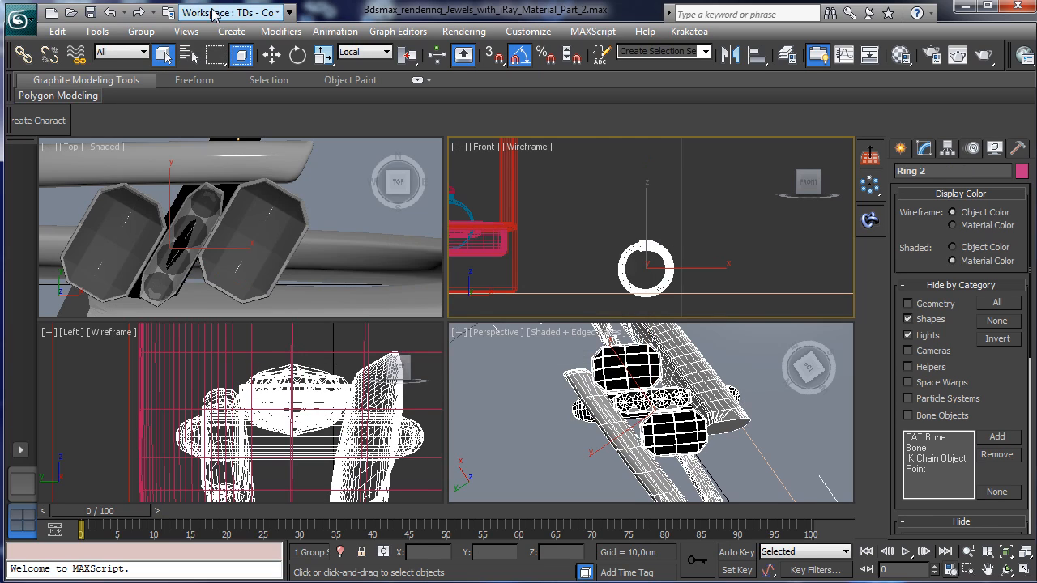
Render the ring in the Perspective view with NVIDIA iray, and put the render windows away
left_click(973, 555)
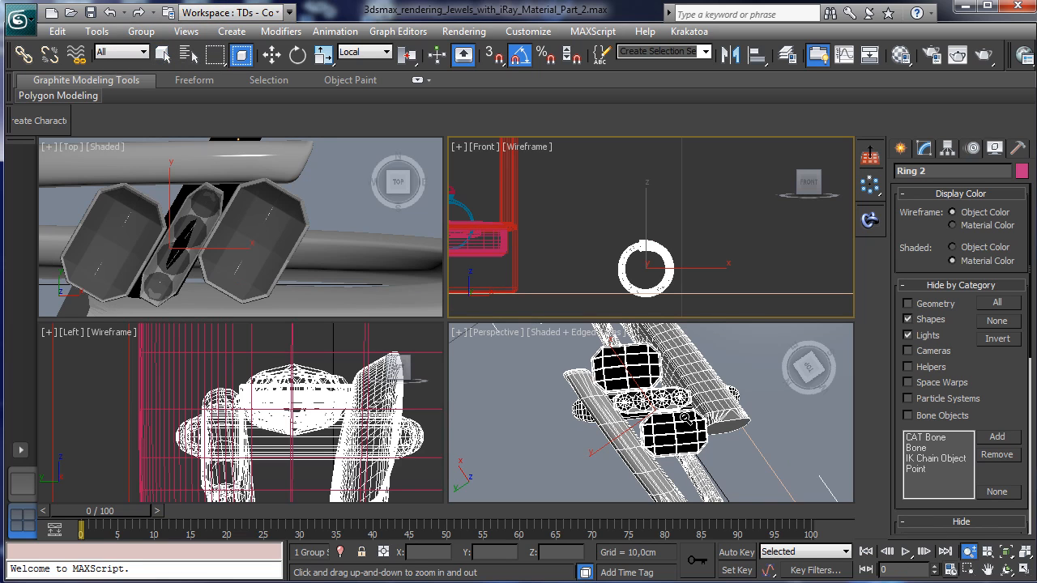
left_click_drag(684, 416, 775, 541)
left_click(1005, 572)
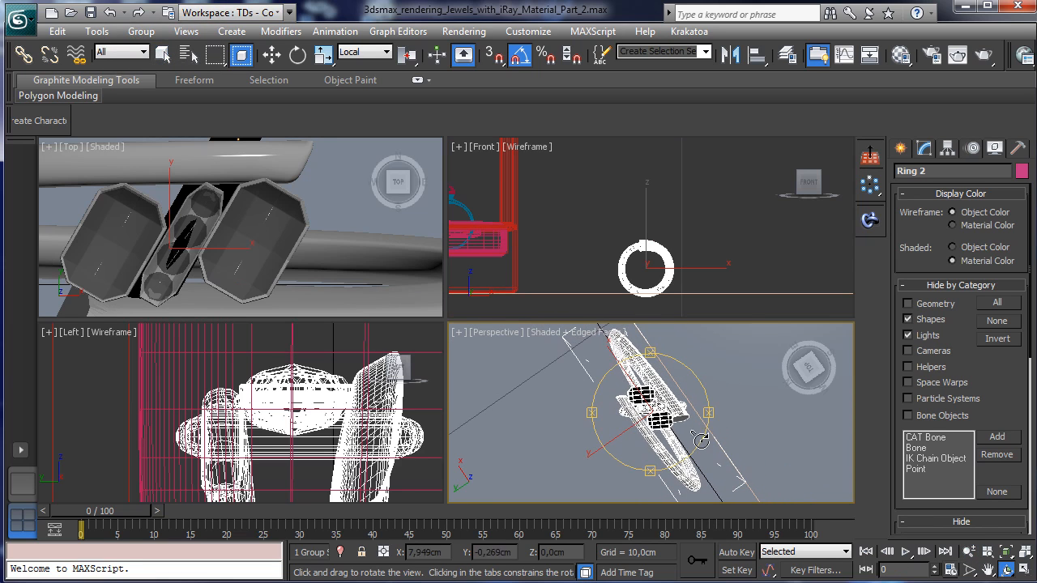
left_click_drag(648, 405, 545, 341)
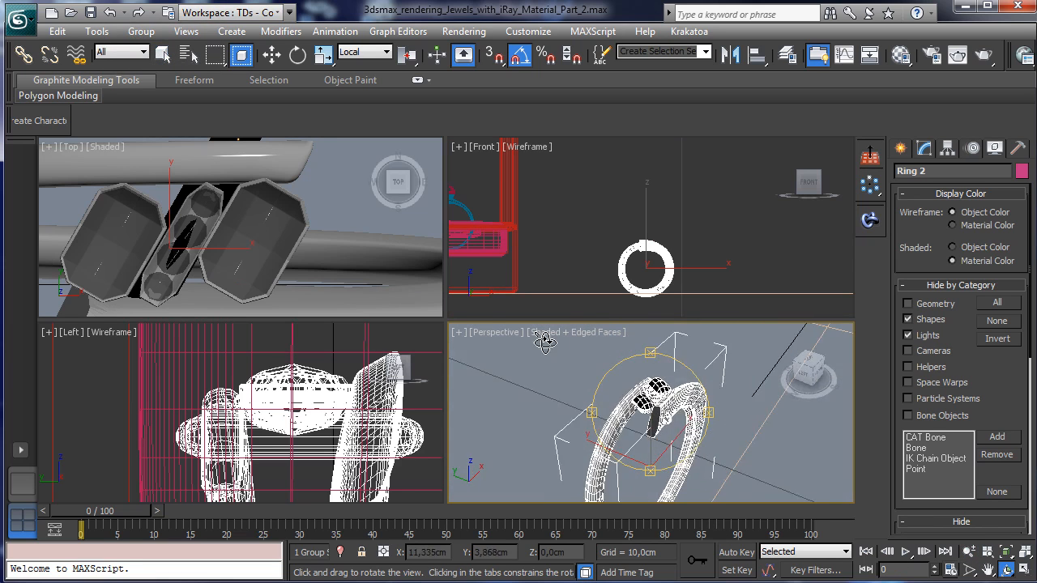
left_click(969, 553)
left_click_drag(655, 448, 645, 465)
left_click(1007, 570)
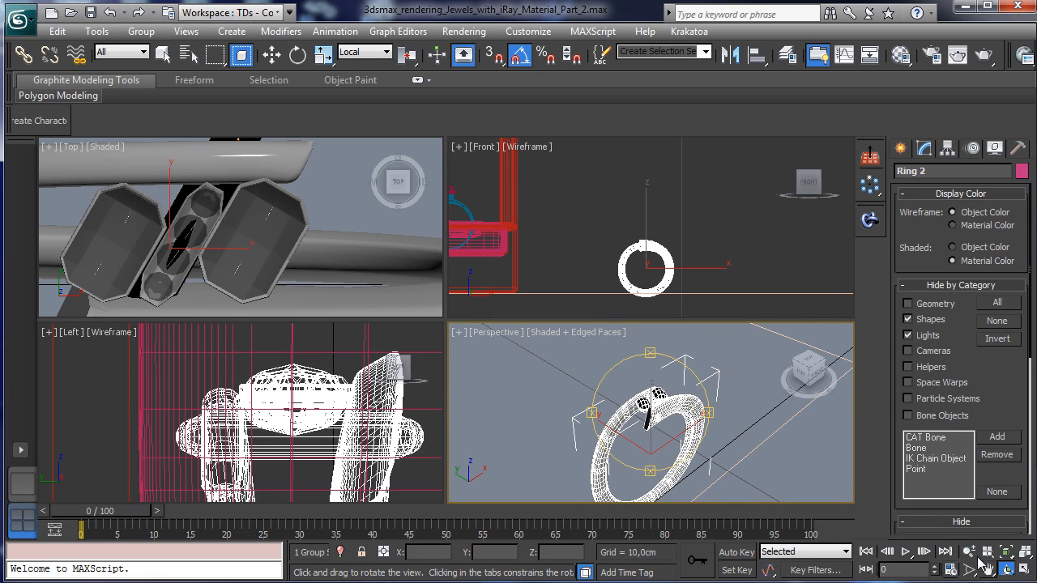
mouse_move(682, 417)
left_mouse_down()
mouse_move(669, 452)
mouse_move(694, 428)
mouse_move(680, 430)
left_mouse_up()
left_click(988, 572)
left_click(162, 54)
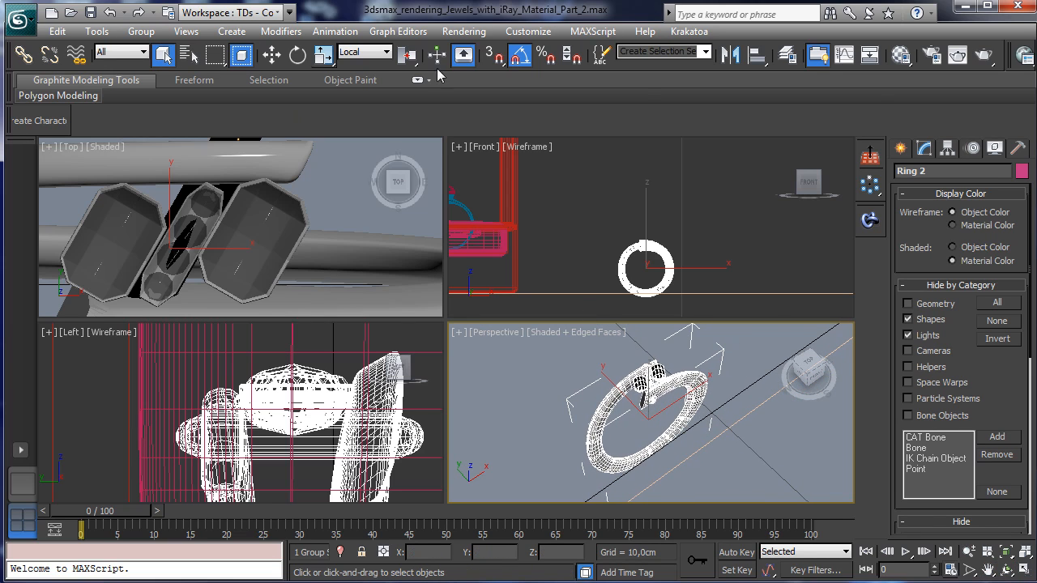
left_click(932, 57)
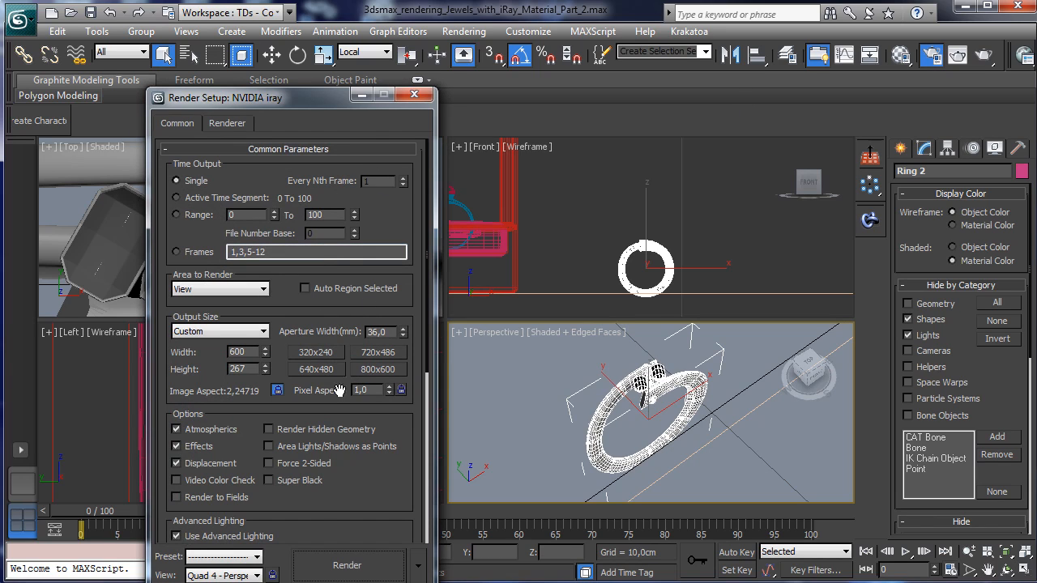
left_click(346, 562)
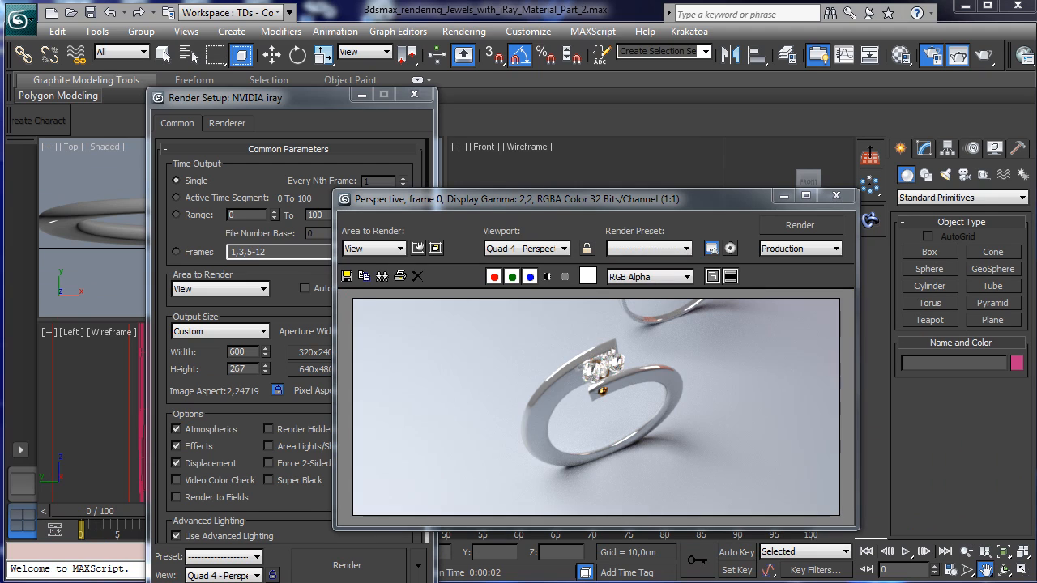
left_click(784, 196)
left_click(363, 94)
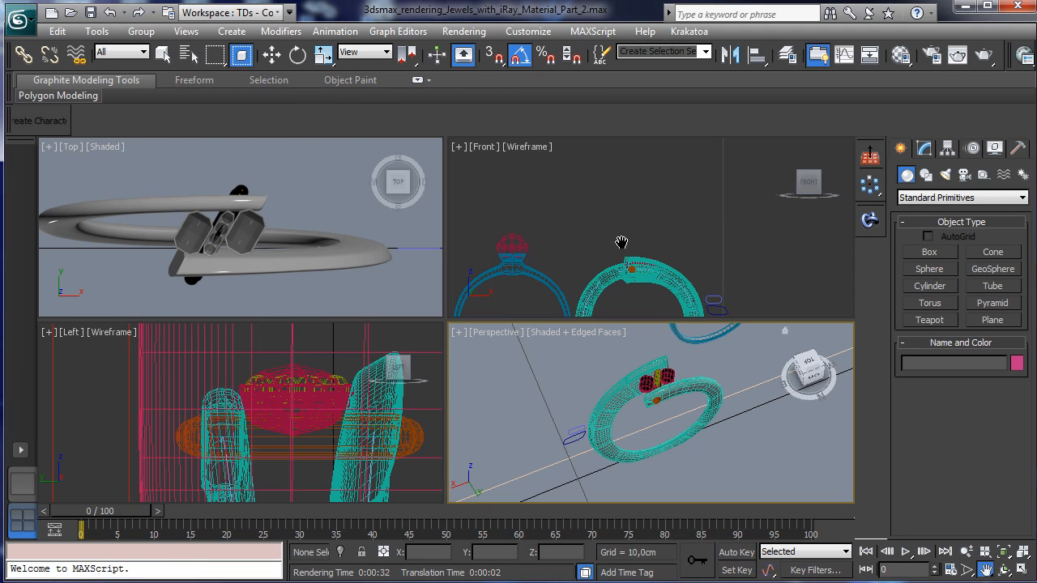
Delete the solitaire ring beside the overlapping-band ring and hide the Shapes category
left_click(507, 259)
left_click(164, 55)
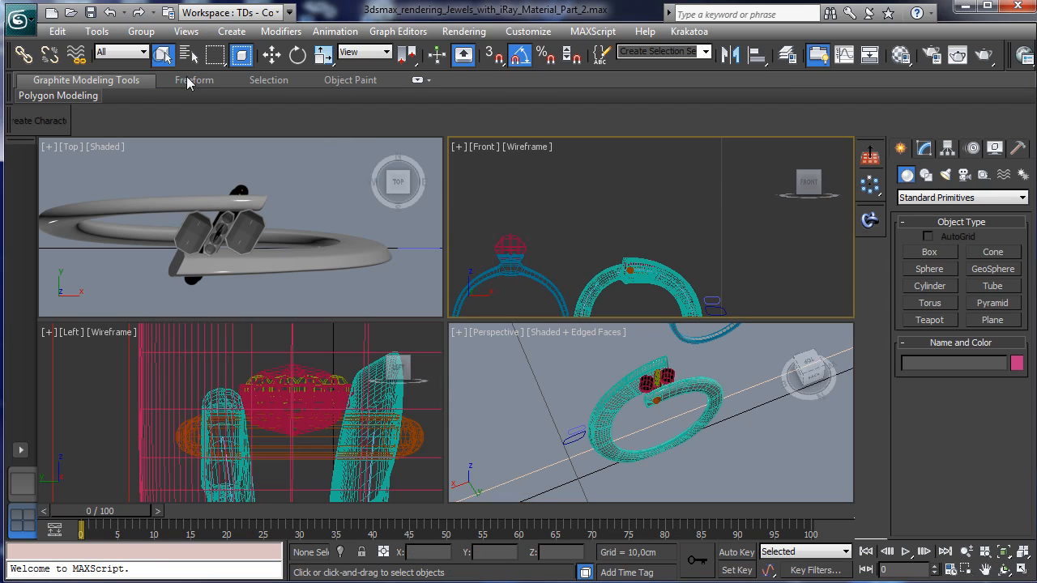
left_click(512, 256)
key("Delete")
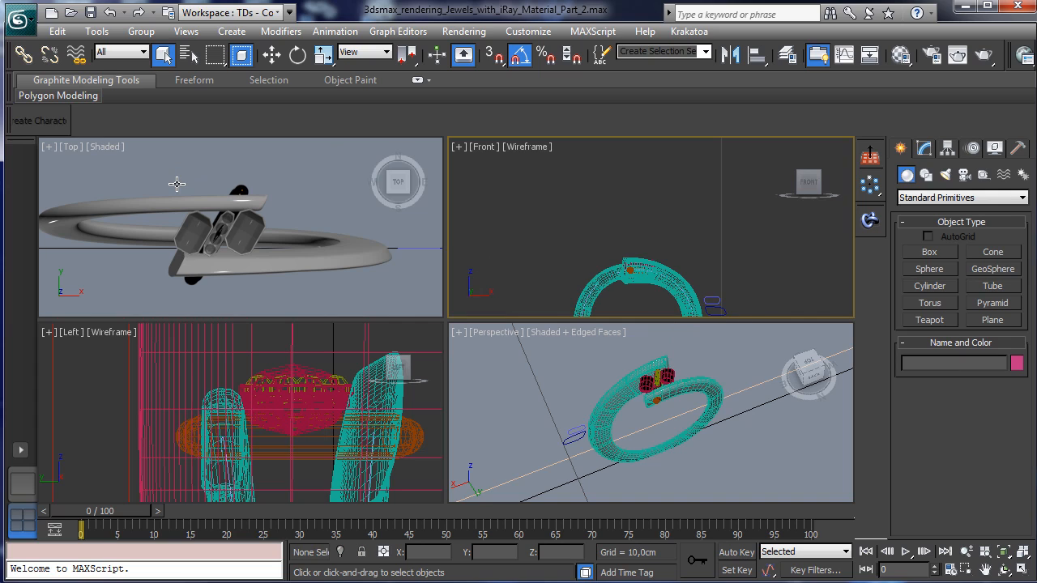
left_click(996, 149)
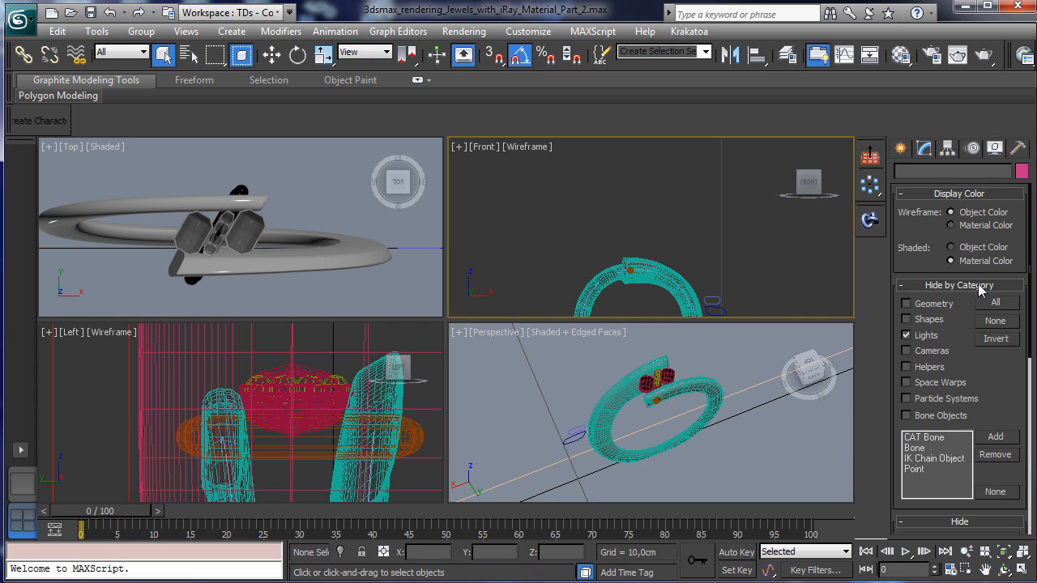
left_click(928, 321)
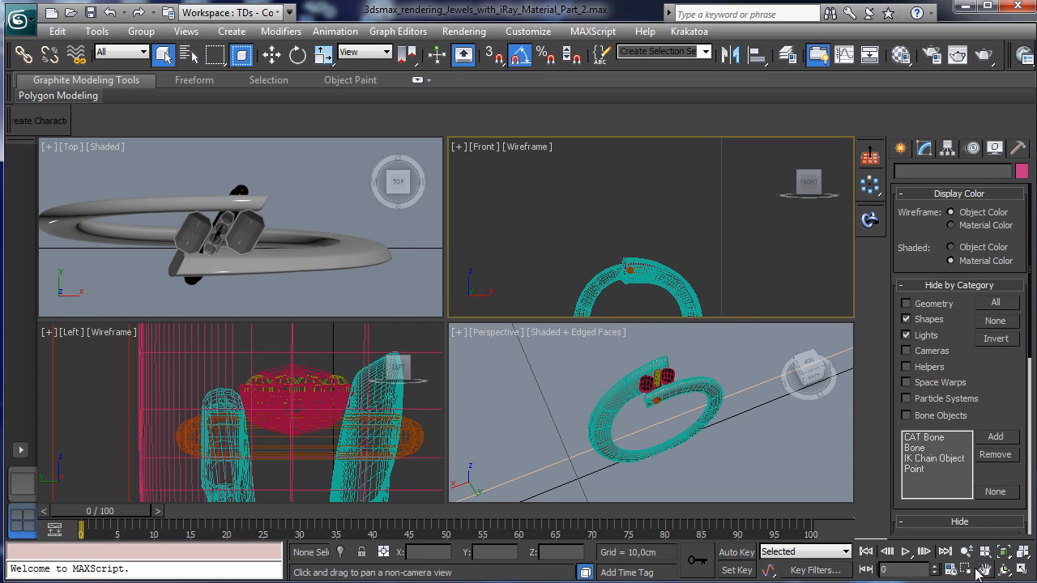
Select the whole overlapping-band ring in the Front view and group it as "Ring 2"
left_click(985, 570)
left_click_drag(648, 300, 656, 207)
left_click(163, 55)
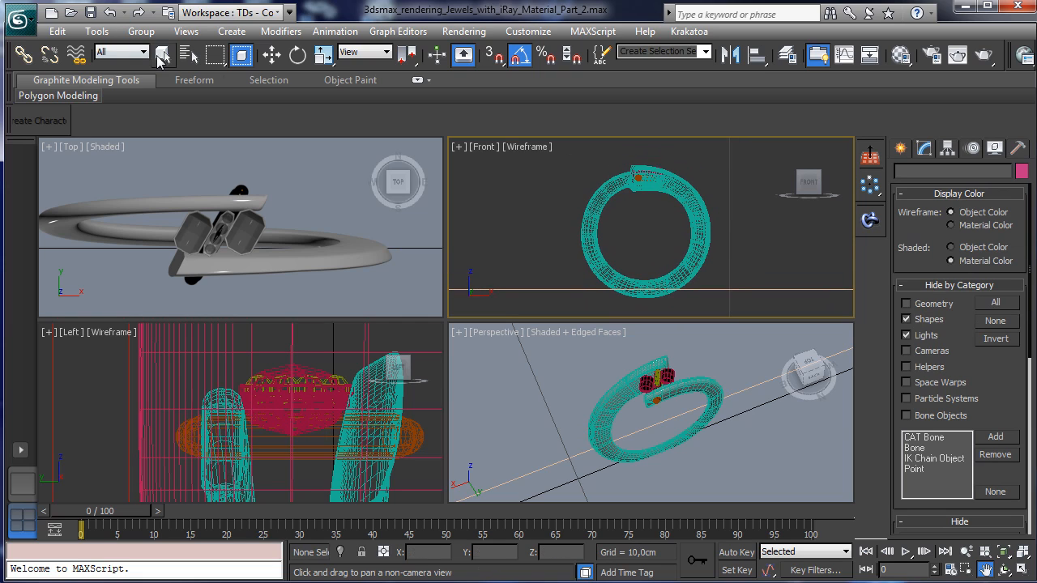
left_click_drag(713, 157, 579, 306)
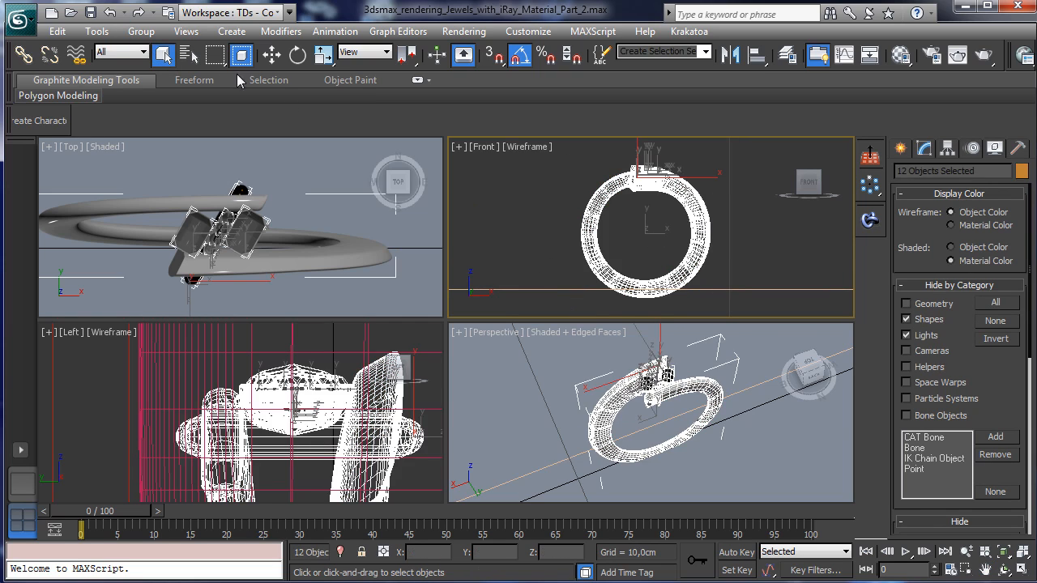
left_click(141, 31)
left_click(159, 51)
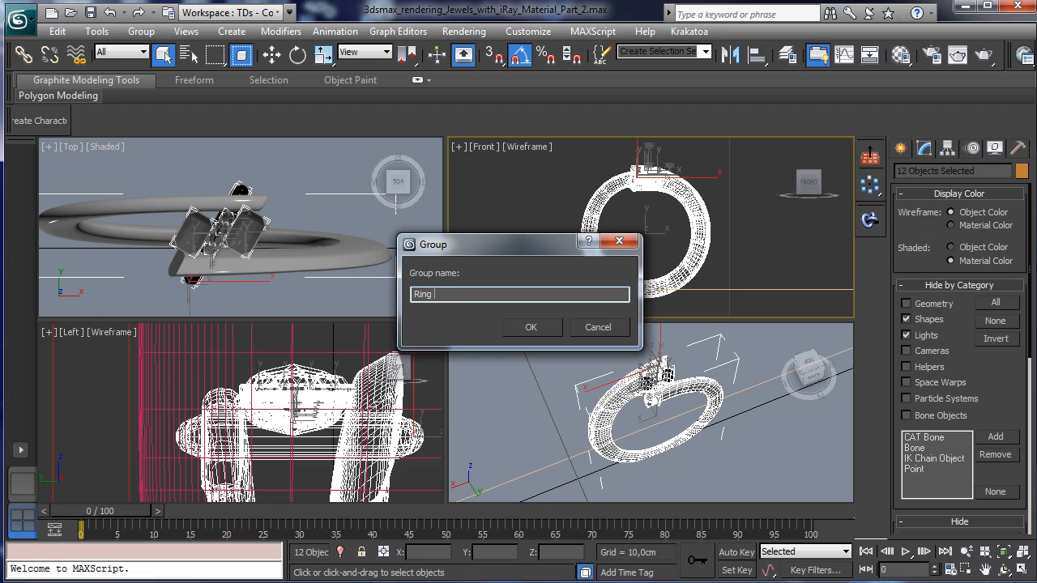
type("Ring 2")
key("Return")
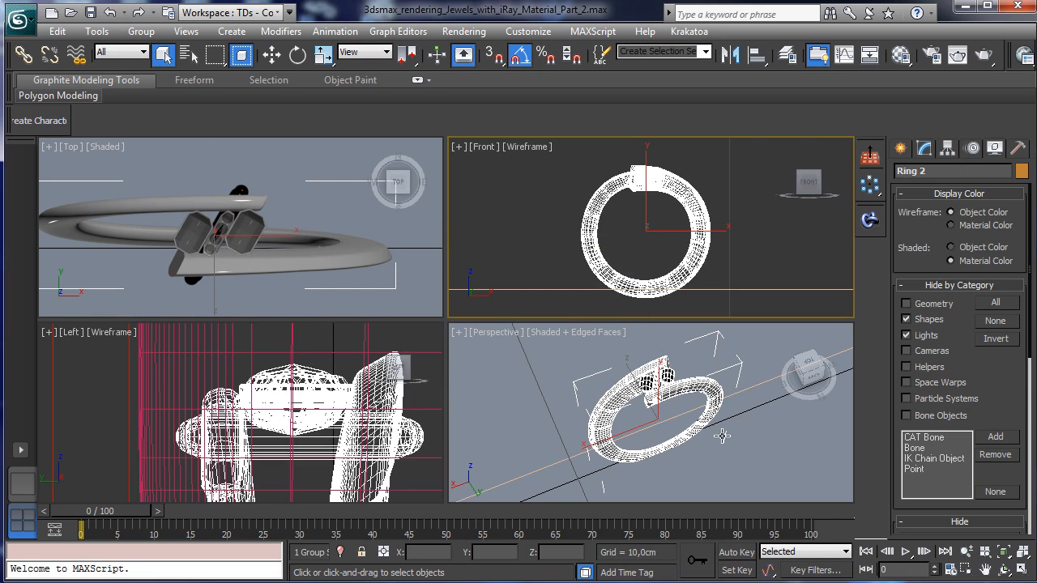
Maximize a wide Perspective view of the scene and move Ring 2 farther from the ring box, to about X 14.57 cm
left_click(655, 437)
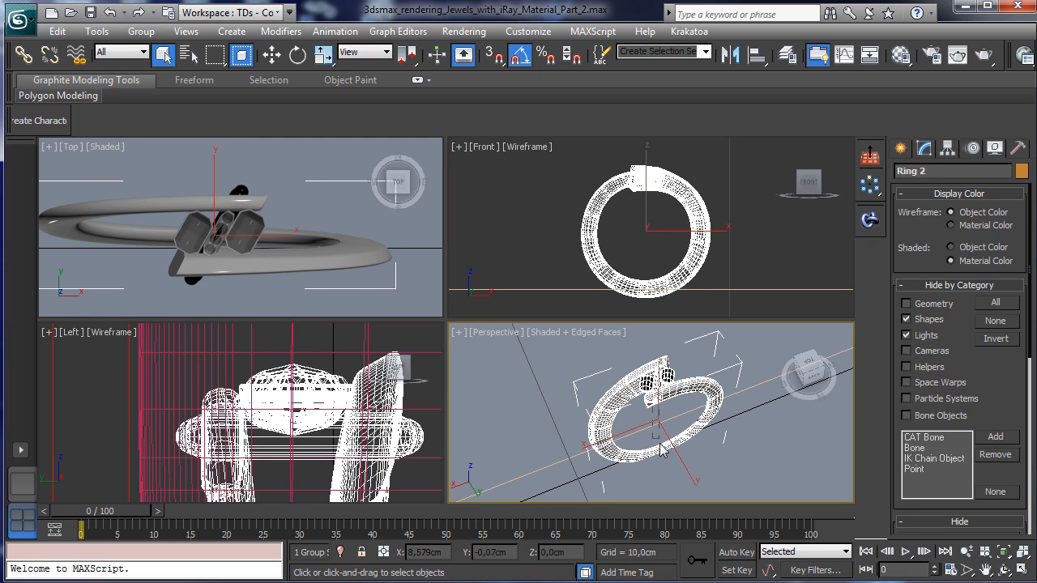
left_click(967, 551)
left_click_drag(688, 470, 882, 394)
left_click(1004, 569)
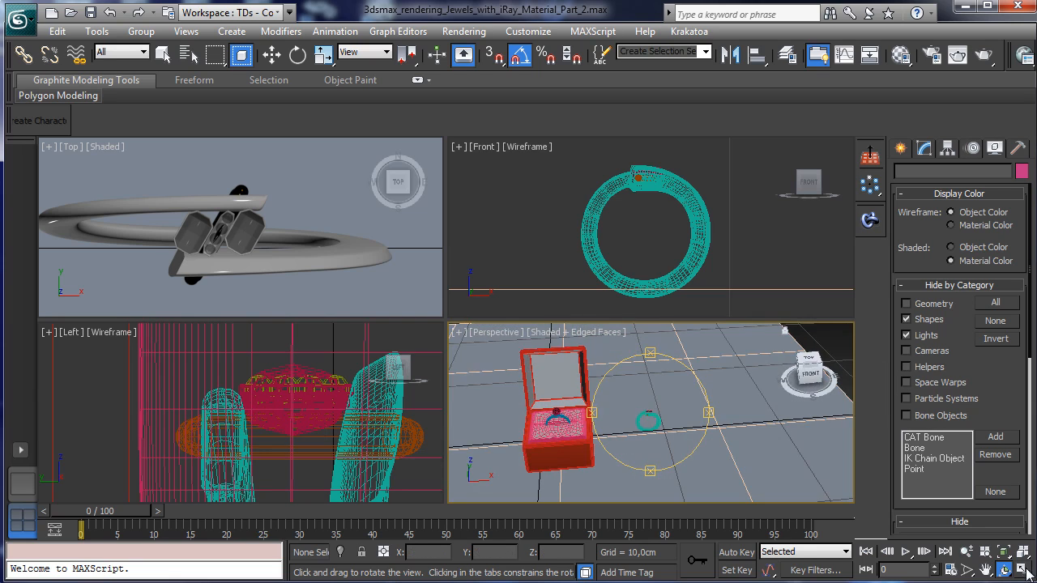
key("alt+w")
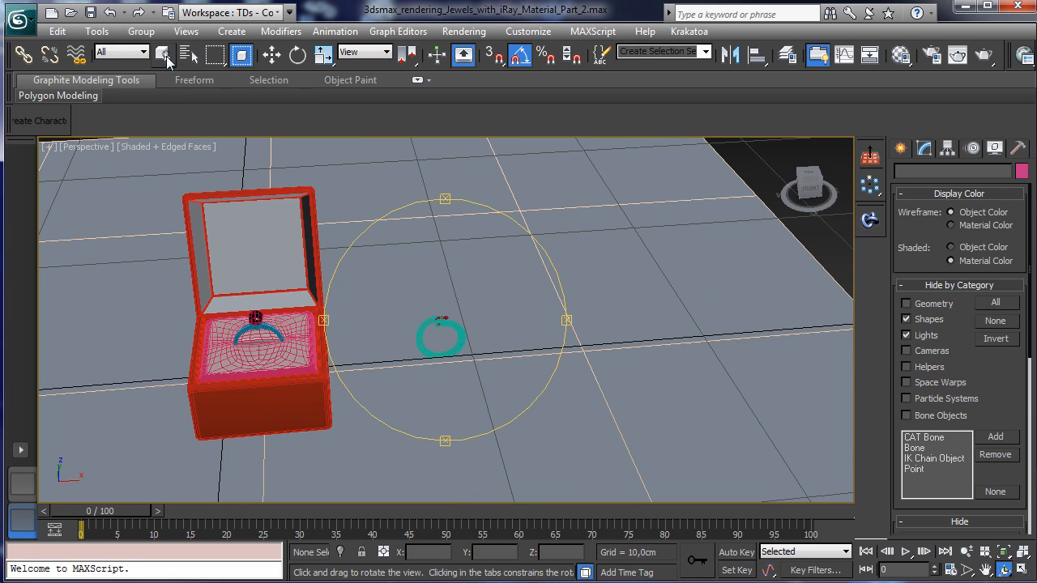
left_click(165, 57)
left_click(298, 316)
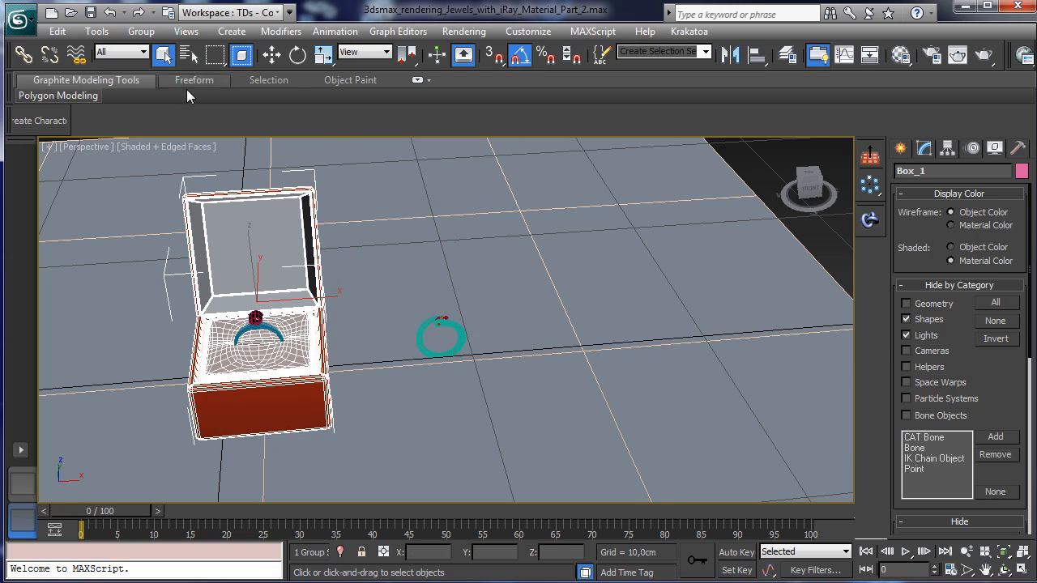
left_click(442, 325)
left_click(272, 54)
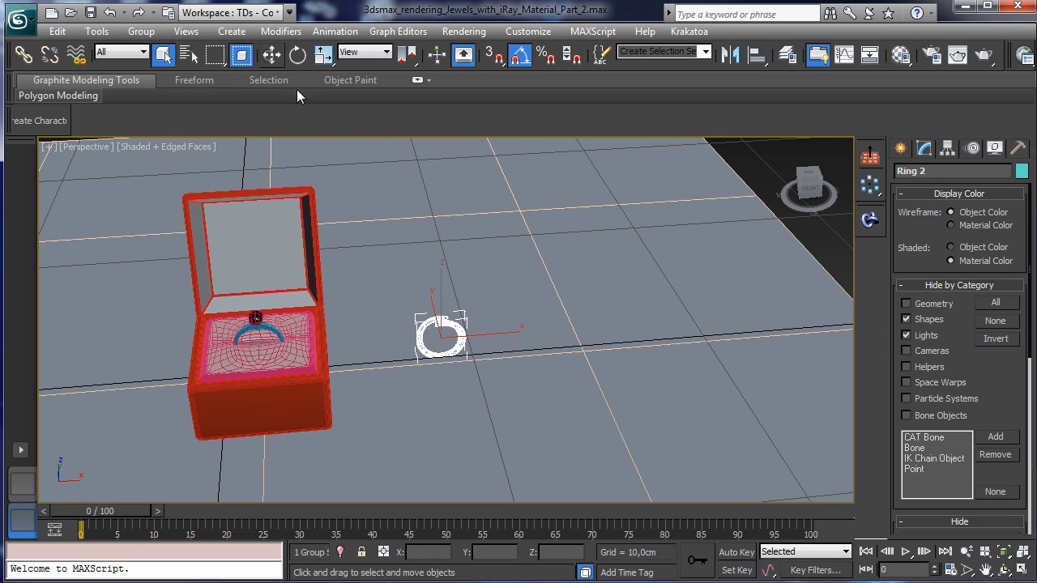
left_click_drag(449, 313, 561, 261)
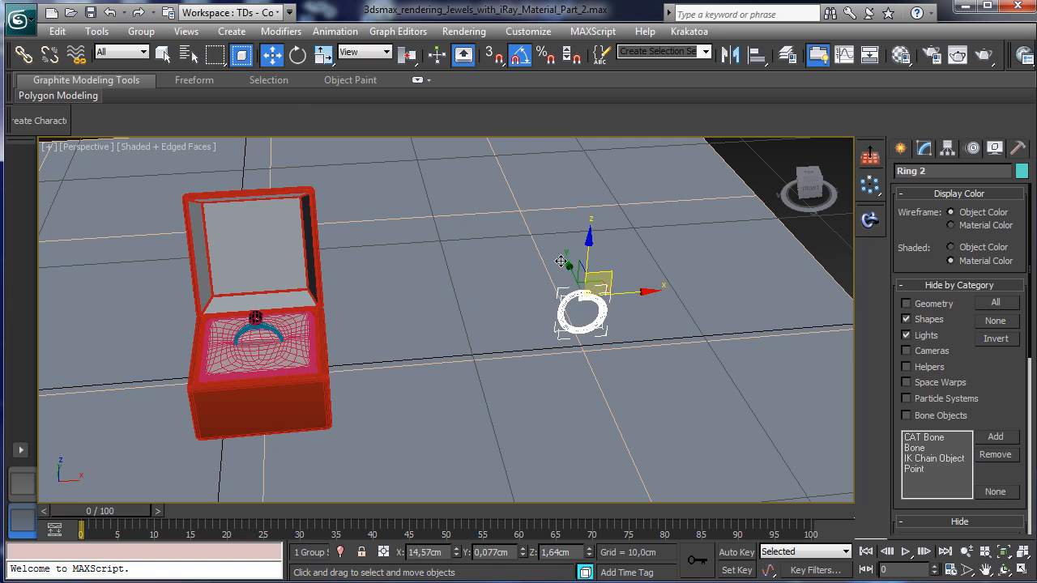
Copy the ring box without its ring along the X axis, placing the copy beside the original at about X 7.2 cm
left_click(301, 324)
left_click_drag(313, 299, 482, 299, "shift")
left_click(534, 369)
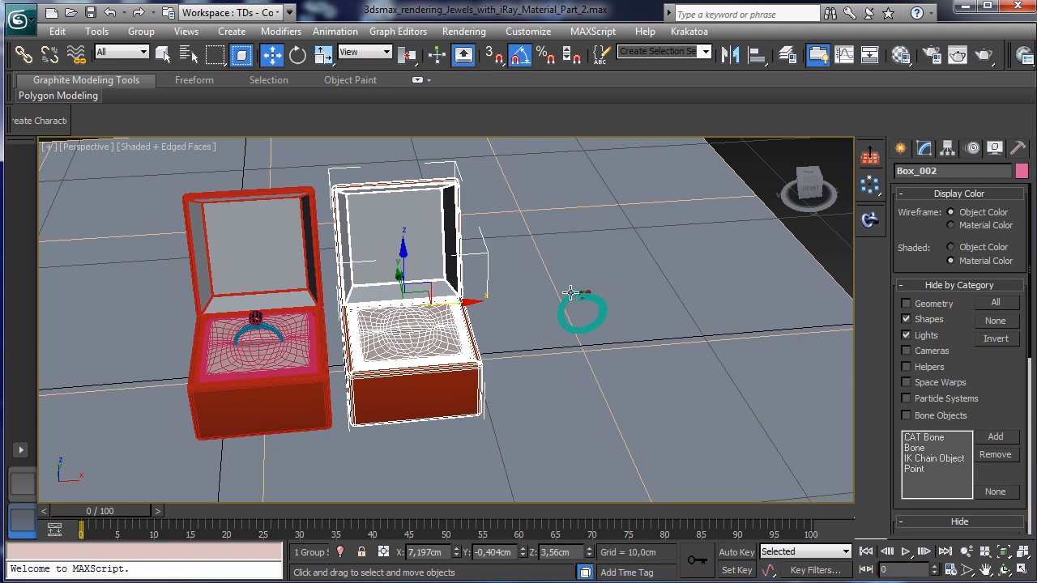
Move Ring 2 over the cushion of the copied box, to about X 7.09, Y -2.28, Z 3.2 cm
left_click(577, 303)
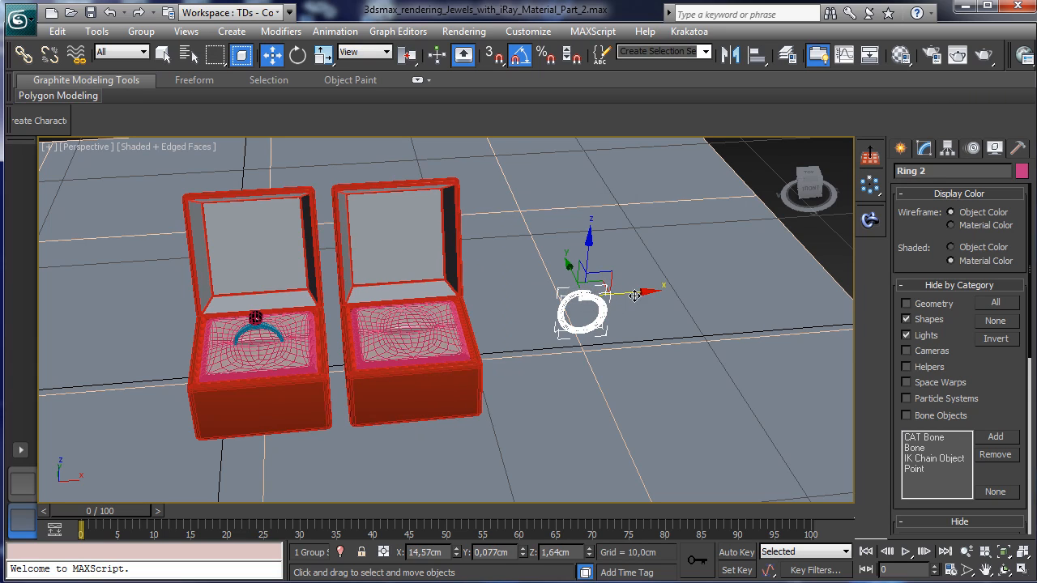
left_click_drag(634, 295, 442, 302)
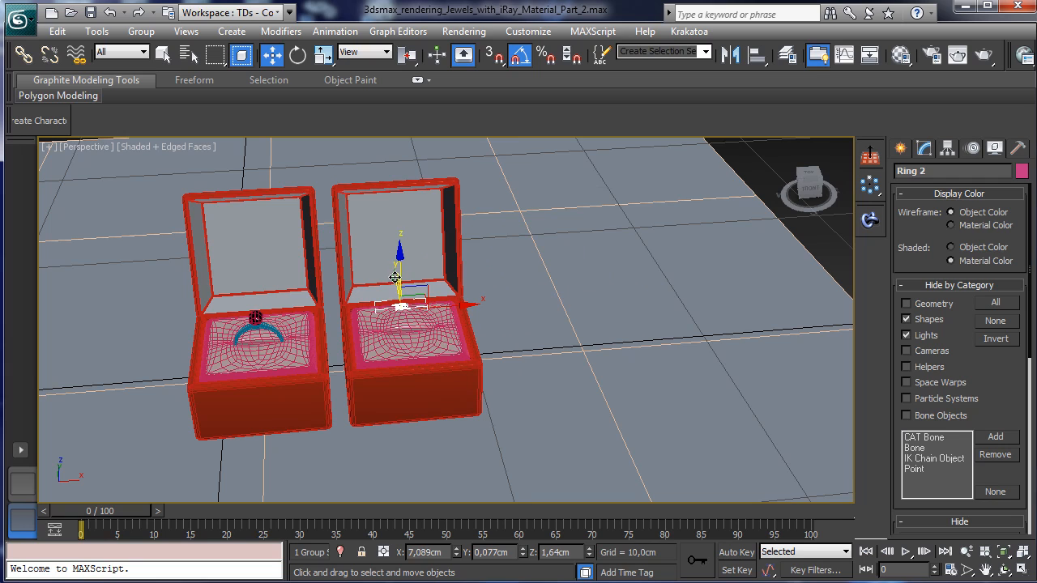
left_click_drag(393, 284, 475, 265)
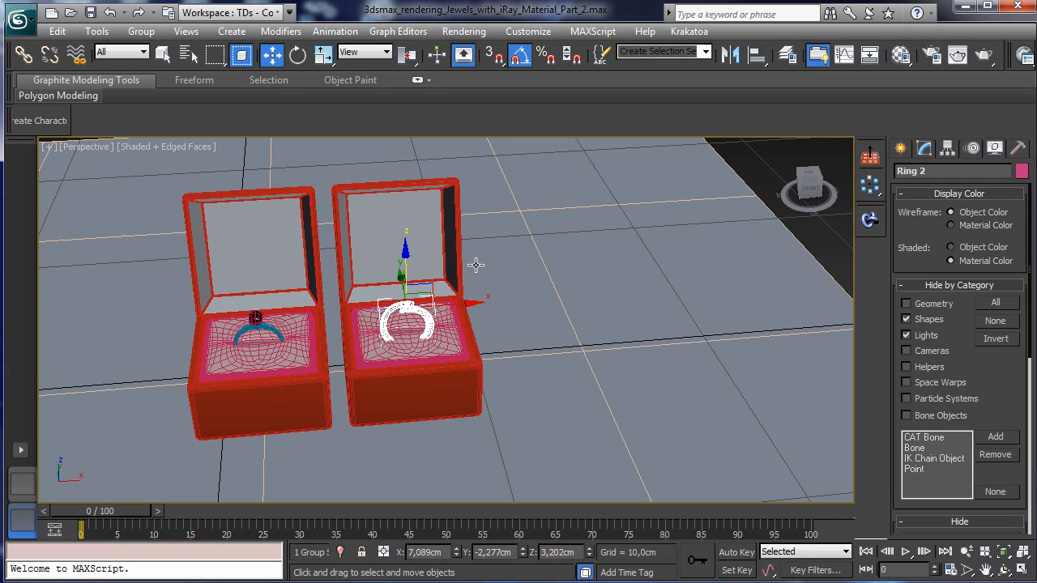
Frame Ring 2 closely in the Perspective view and turn off the edged faces display
left_click(1004, 554)
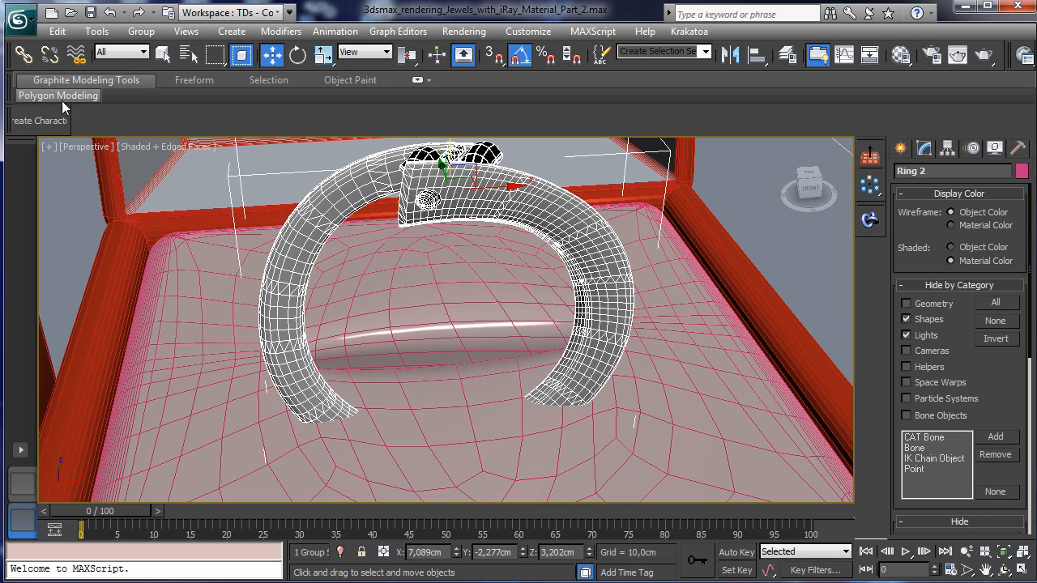
left_click(188, 147)
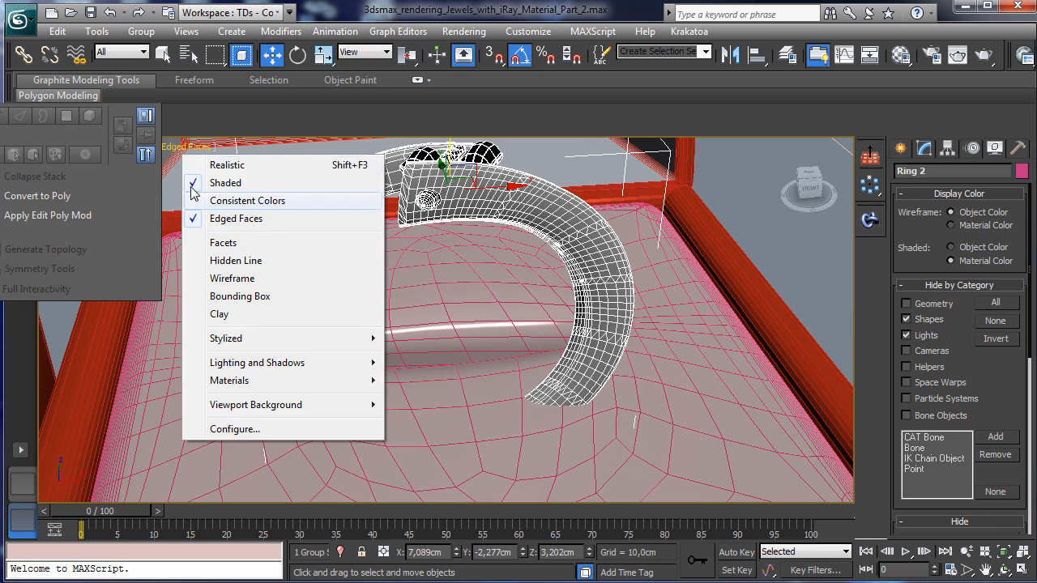
left_click(237, 222)
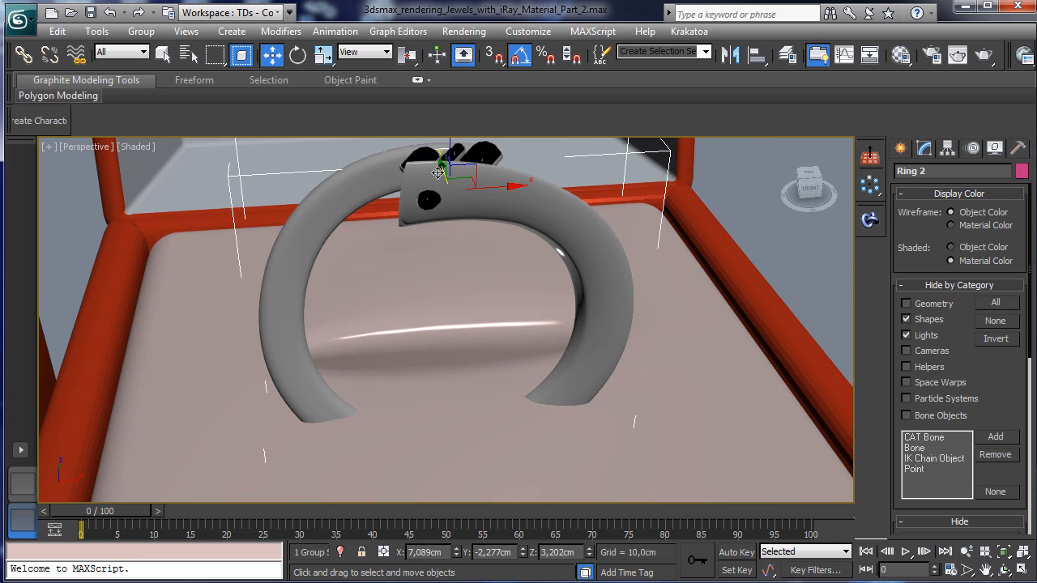
Fit Ring 2 into the cushion slot at about X 7.19, Y -1.64 cm and lower it to about Z 2.78 cm
left_click_drag(438, 173, 726, 300)
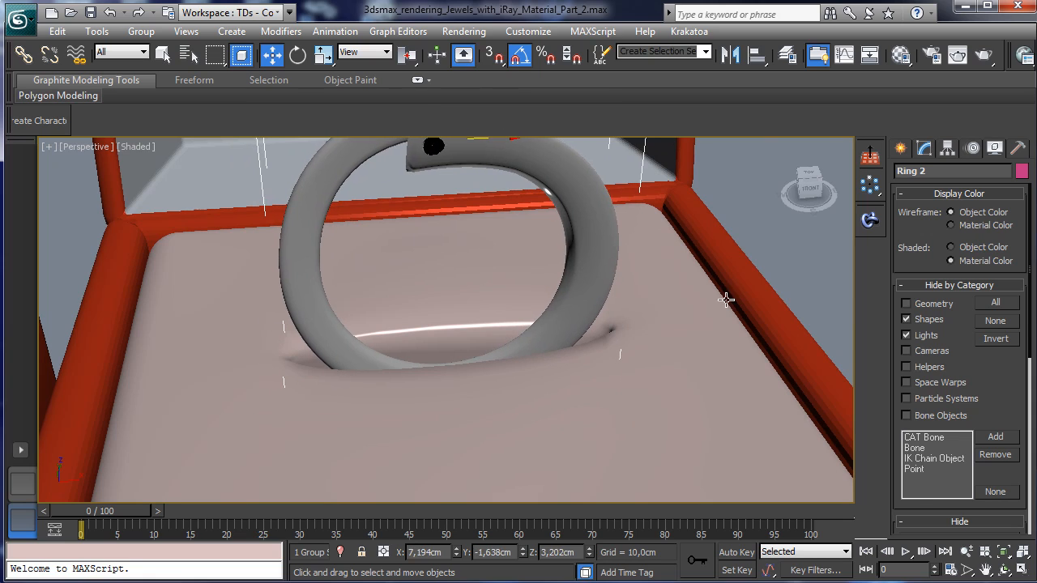
left_click(967, 552)
left_click_drag(514, 324, 469, 389)
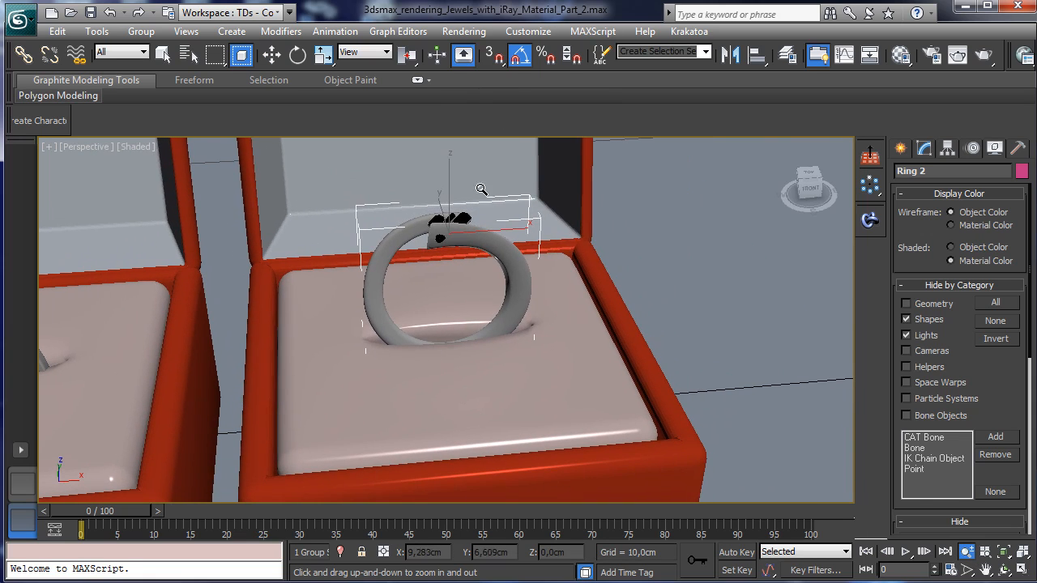
left_click(272, 55)
left_click_drag(448, 183, 450, 214)
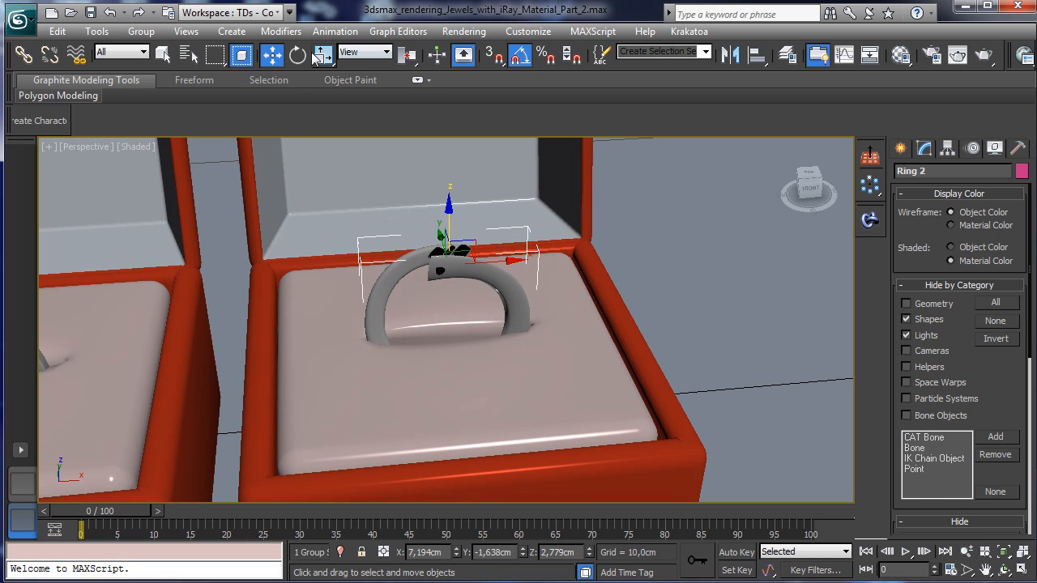
Scale Ring 2 down uniformly to about 92 percent
left_click(300, 57)
left_click(323, 56)
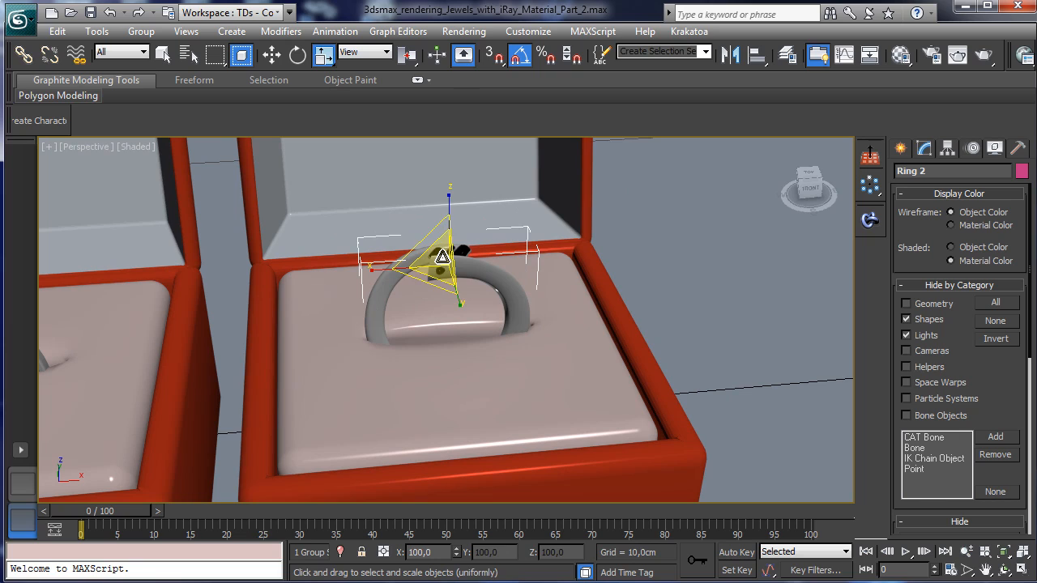
right_click(444, 265)
left_click(461, 297)
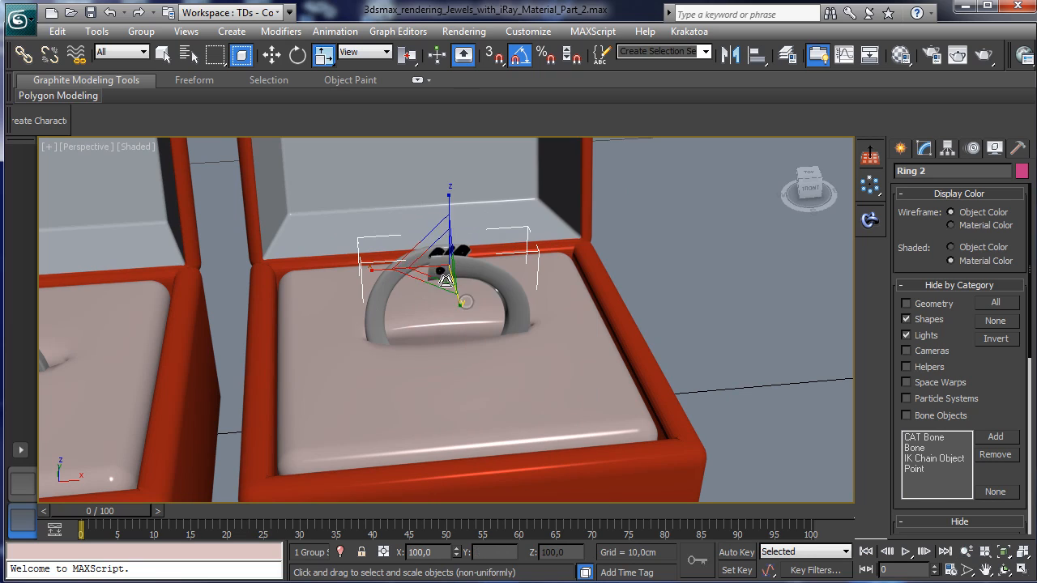
left_click_drag(442, 273, 439, 267)
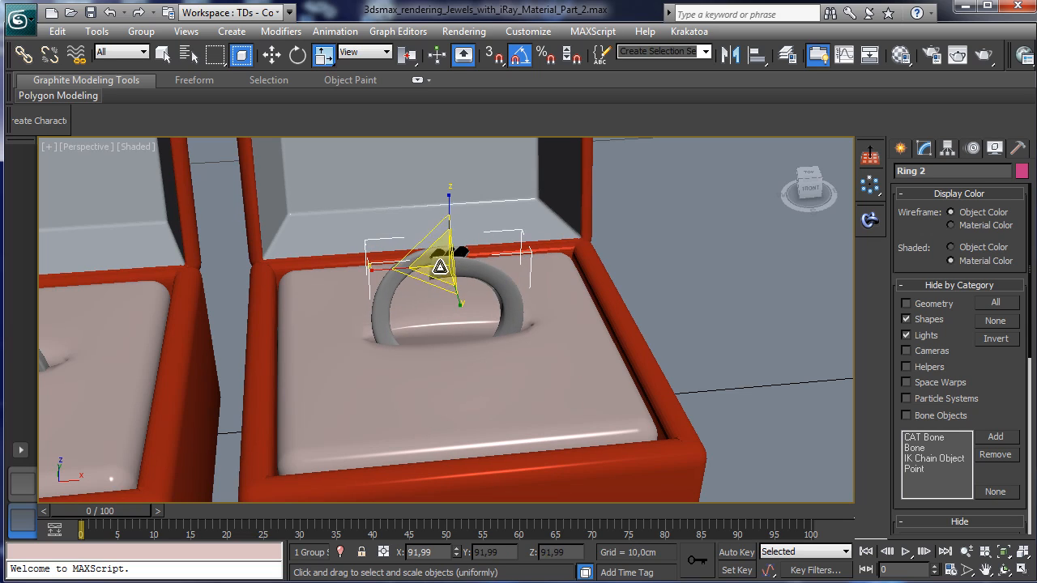
Lower Ring 2 deeper into the cushion slot, to about Z 2.65 cm, comparing it with the ring in the other box
left_click(271, 54)
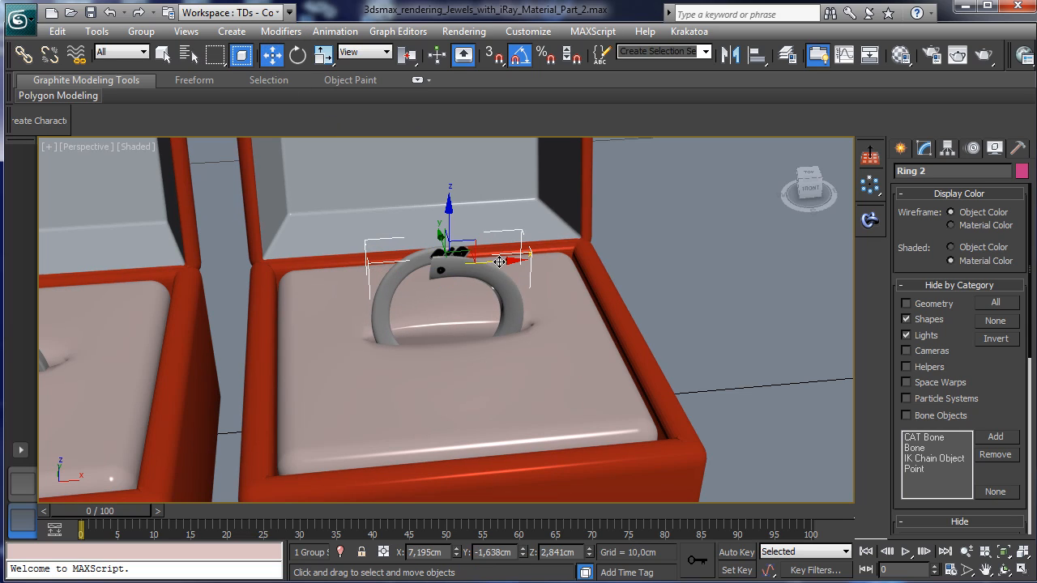
right_click(499, 262)
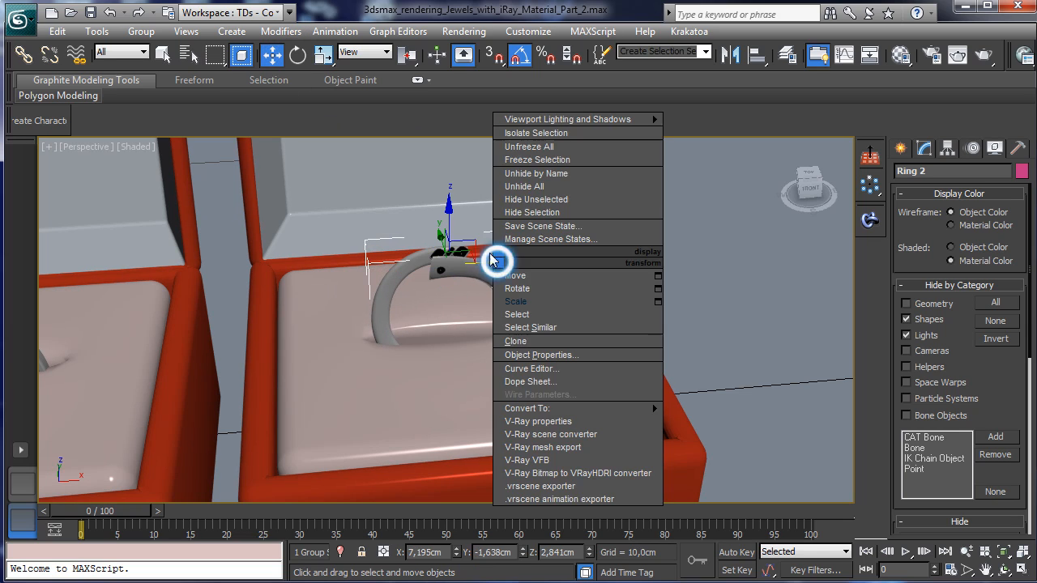
left_click(536, 277)
left_click(986, 570)
left_click_drag(341, 377, 649, 365)
left_click(272, 54)
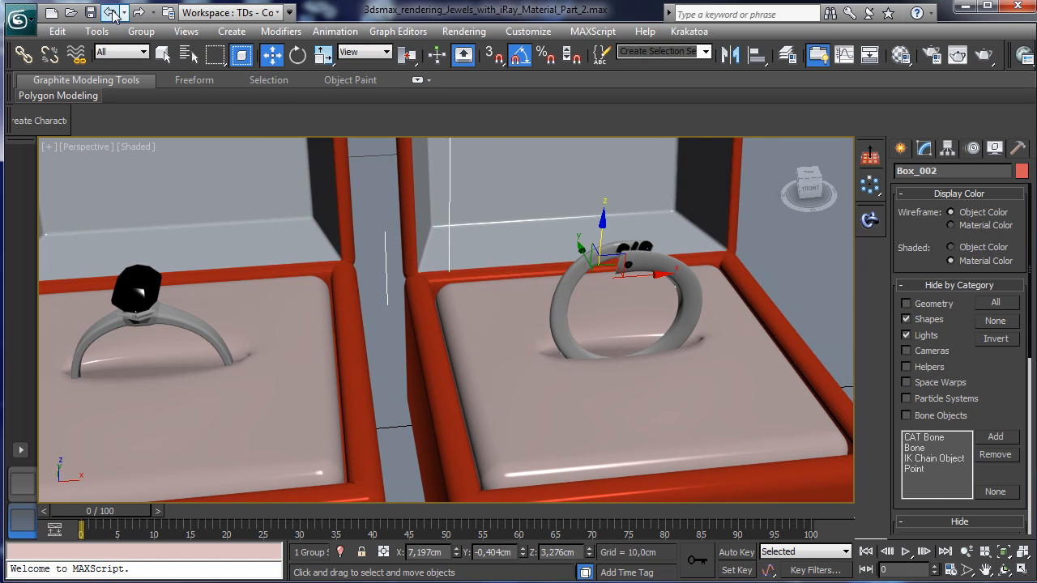
left_click_drag(640, 212, 636, 226)
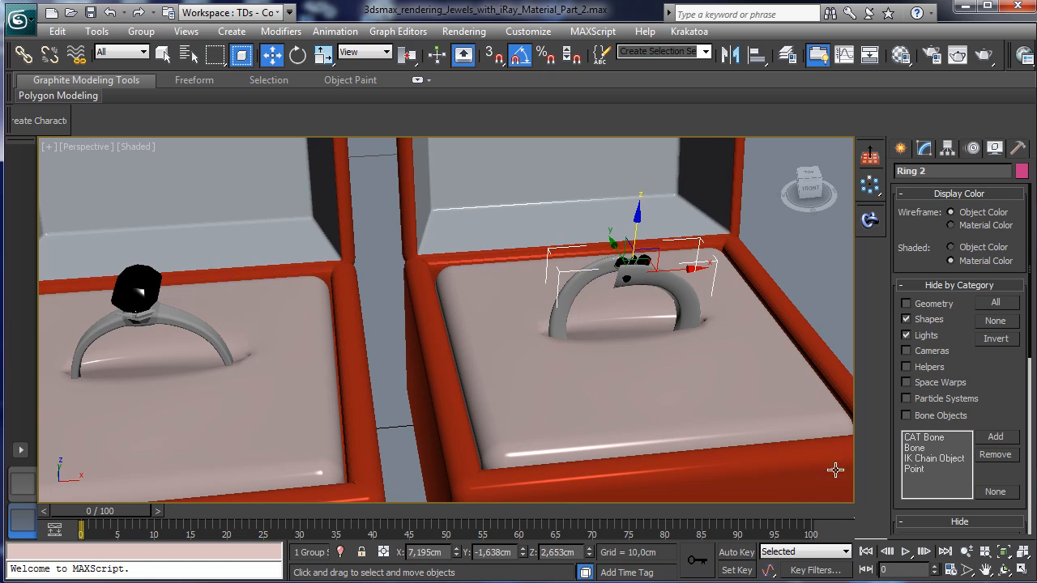
Rotate Ring 2 and its box together slightly around the vertical axis and shift them a little along the ground
left_click(967, 551)
left_click_drag(409, 332, 389, 308)
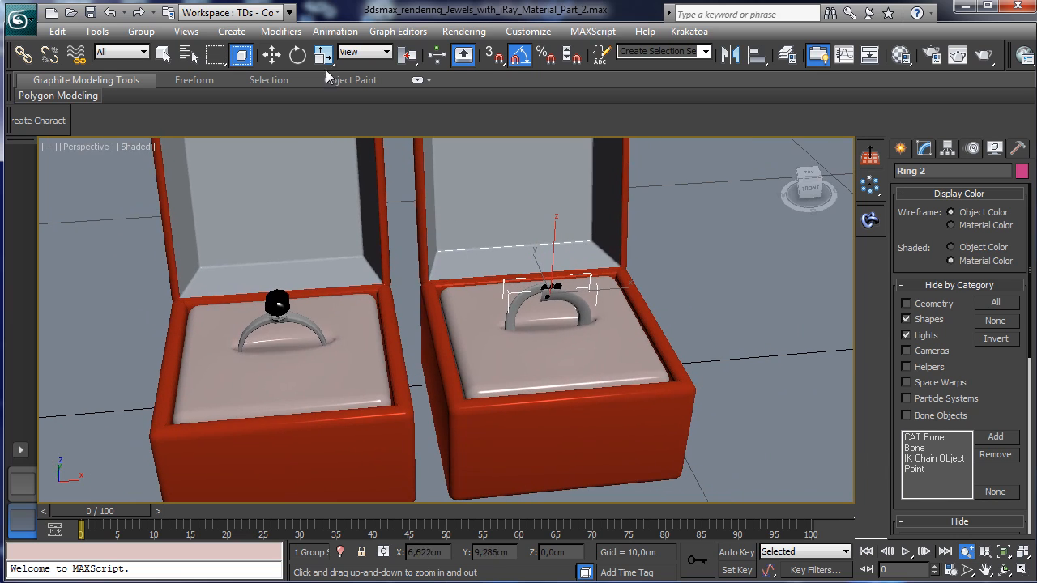
left_click(162, 55)
left_click(462, 336, "ctrl")
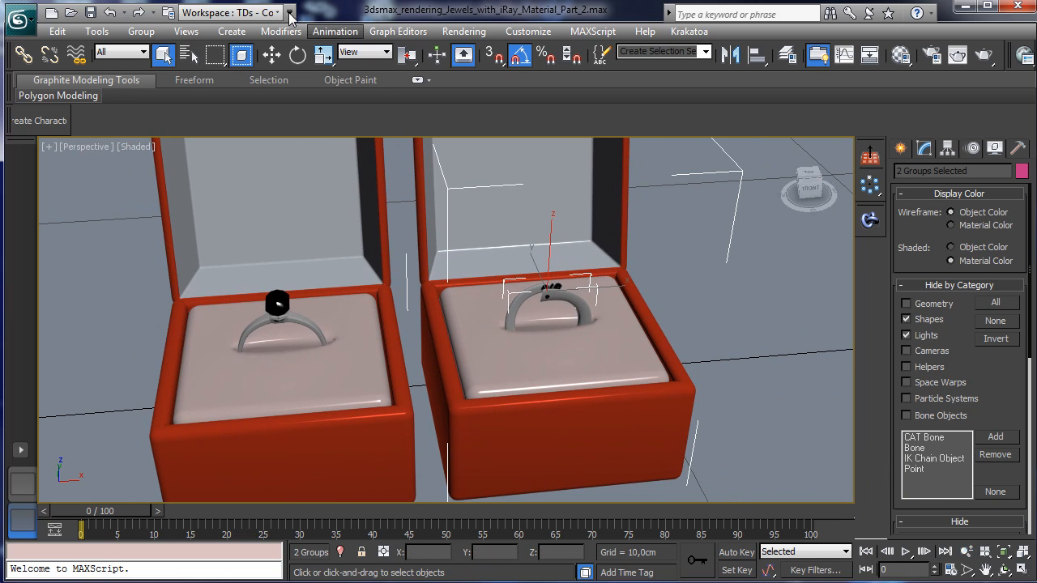
left_click(297, 55)
left_click_drag(542, 322, 534, 327)
left_click(271, 54)
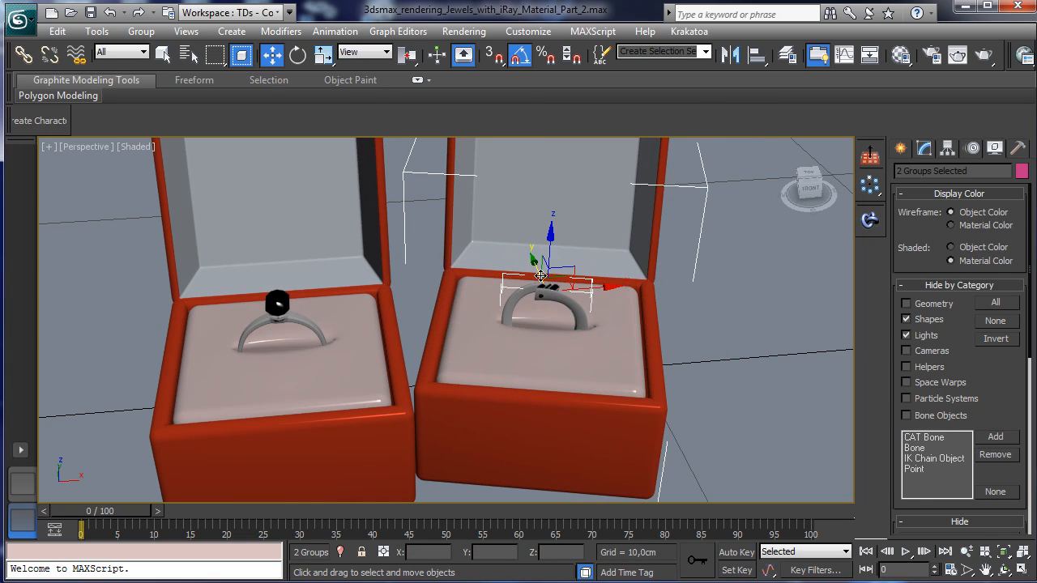
left_click_drag(565, 281, 570, 276)
Copy the solitaire ring and its box with a 45-degree turn about Z, and place the copy on the side away from Ring 2
left_click(282, 314)
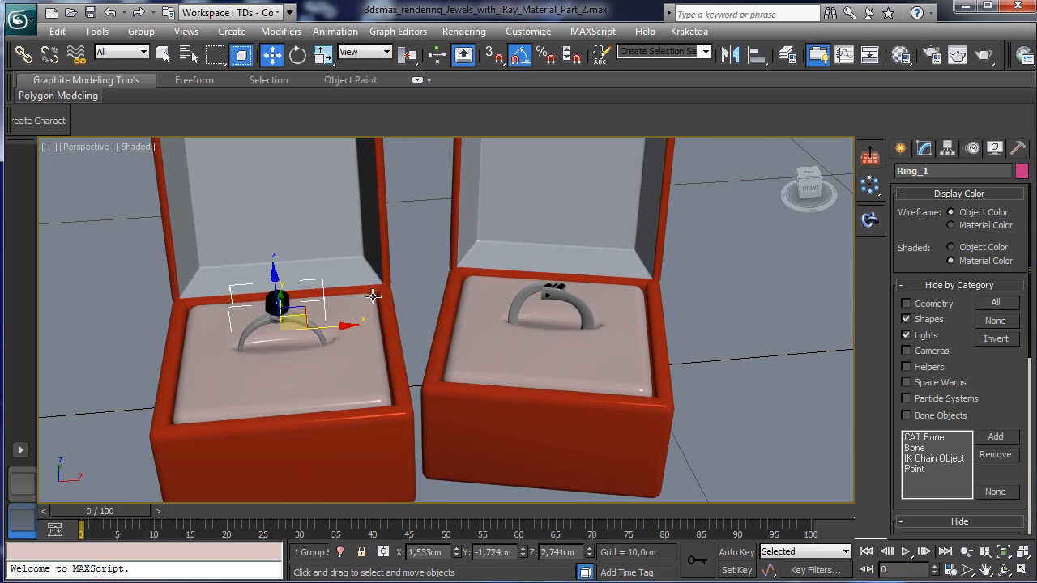
left_click(369, 286, "ctrl")
left_click(298, 54)
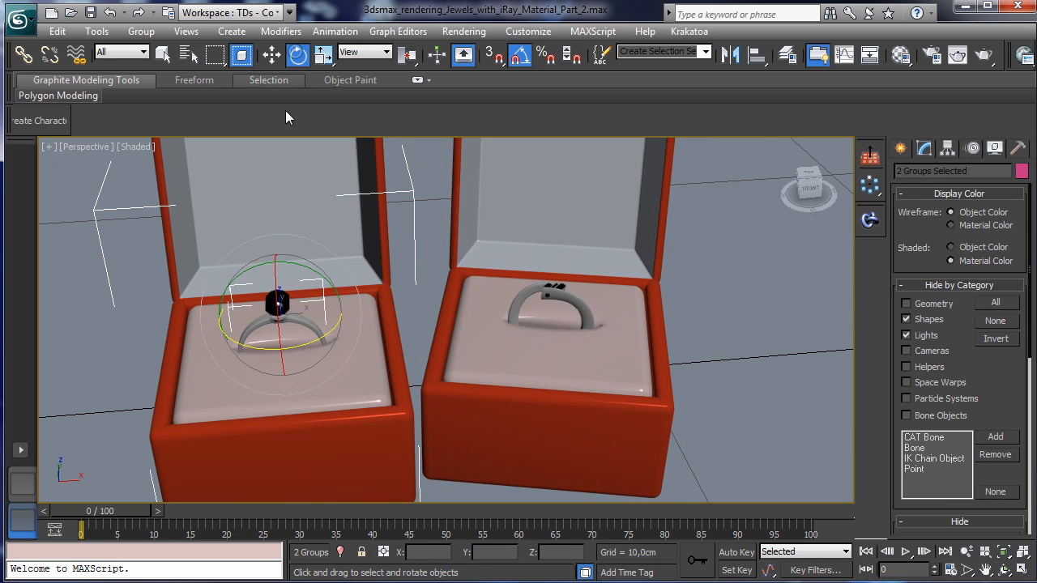
left_click_drag(298, 347, 336, 342, "shift")
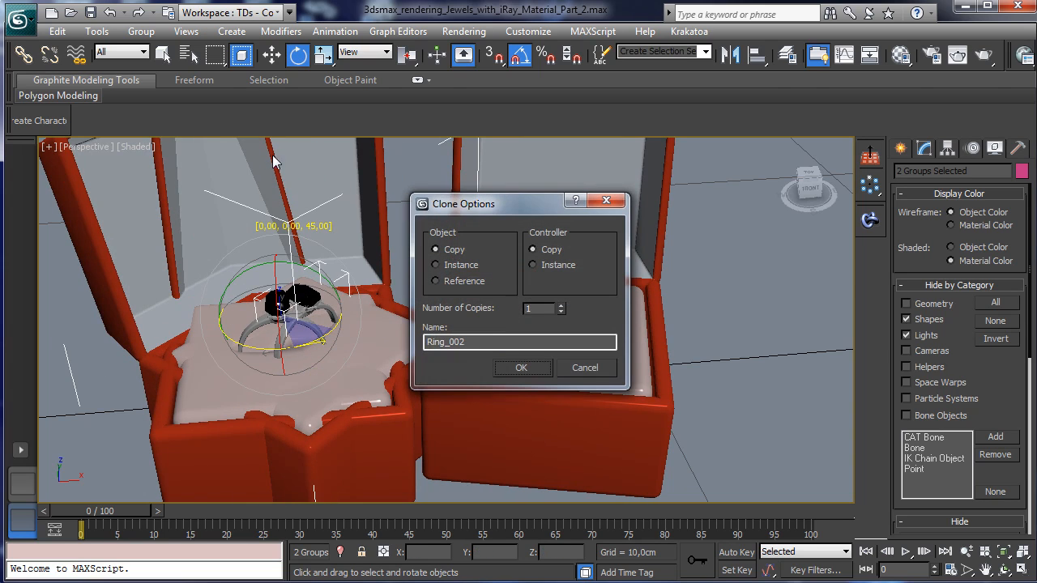
left_click(502, 369)
key("w")
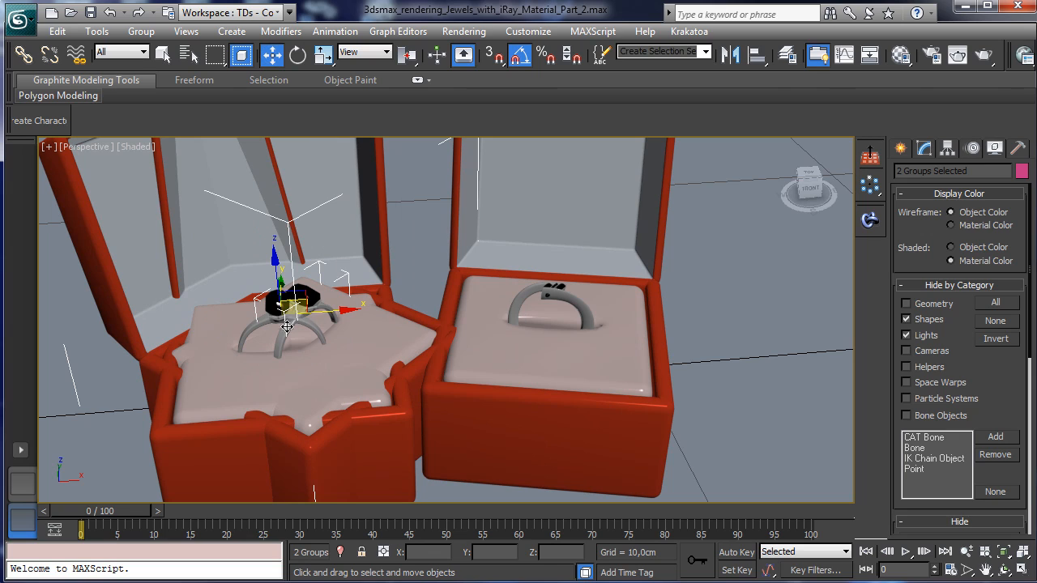
left_click_drag(208, 293, 42, 260)
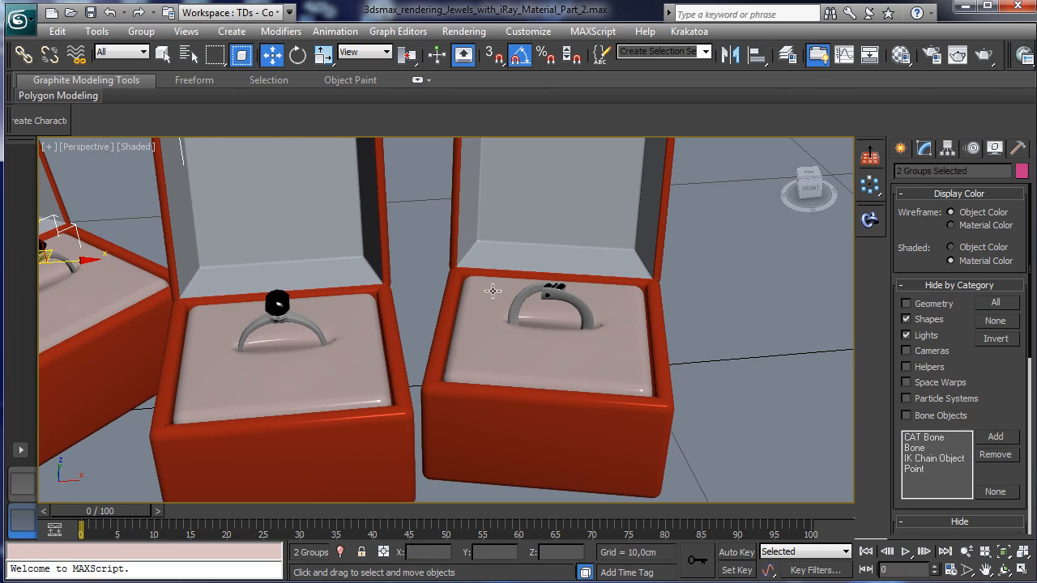
Copy Ring 2 with its box to a spot behind the gap between the two front boxes and rotate the copy about its vertical axis
left_click(524, 296)
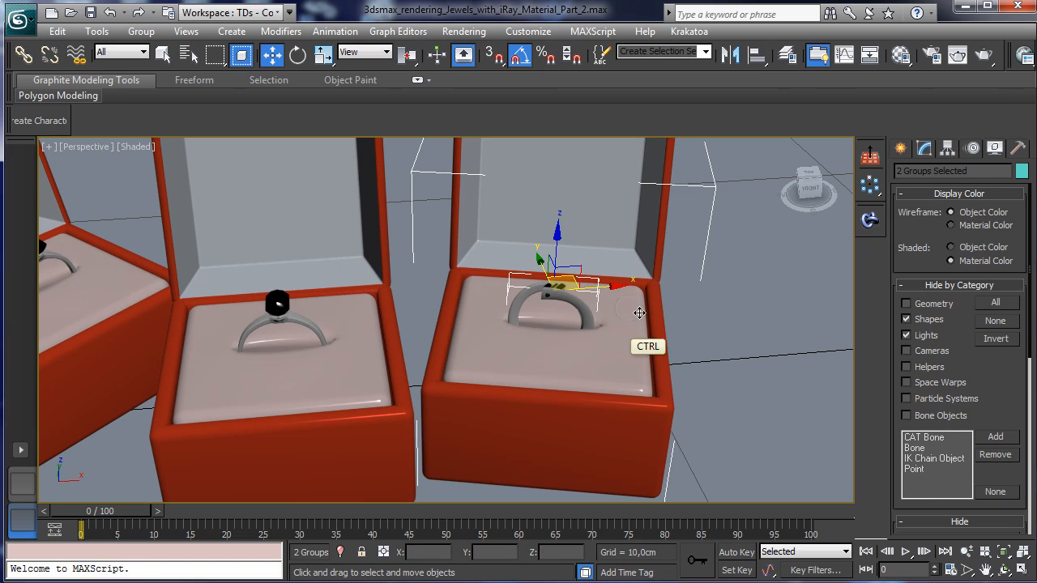
mouse_move(572, 281)
left_mouse_down("shift")
mouse_move(421, 163)
mouse_move(431, 154)
left_mouse_up("shift")
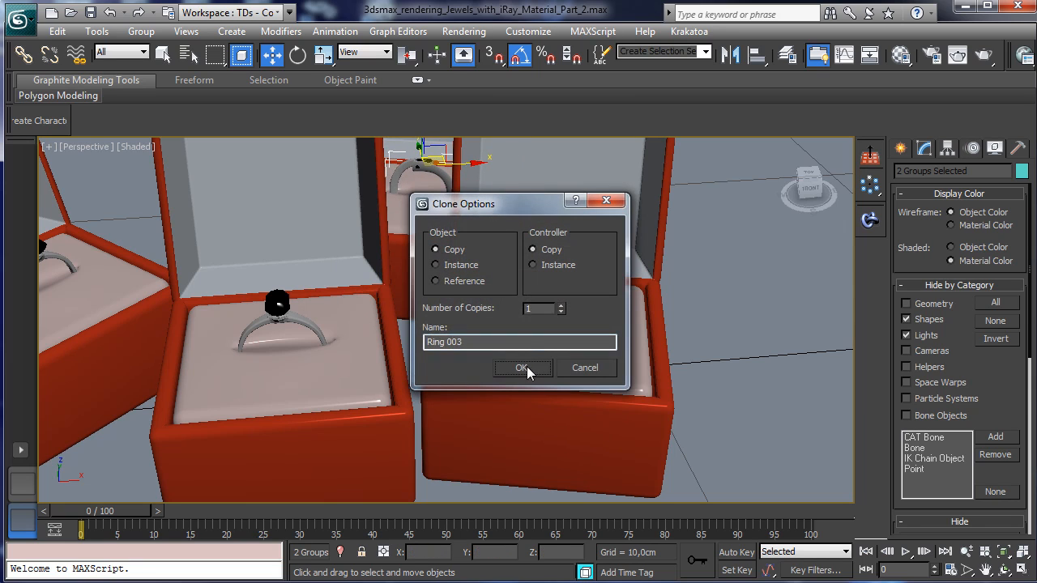
left_click(523, 362)
left_click(299, 54)
left_click_drag(413, 192, 382, 187)
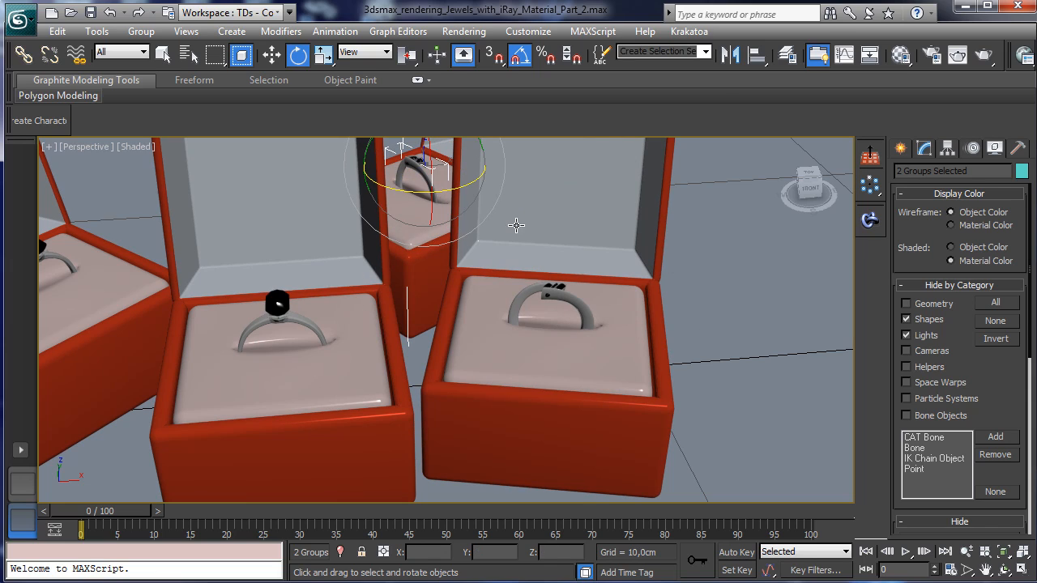
Frame the perspective view low and close in front of the ring boxes, with the solitaire's box in the middle
left_click(78, 147)
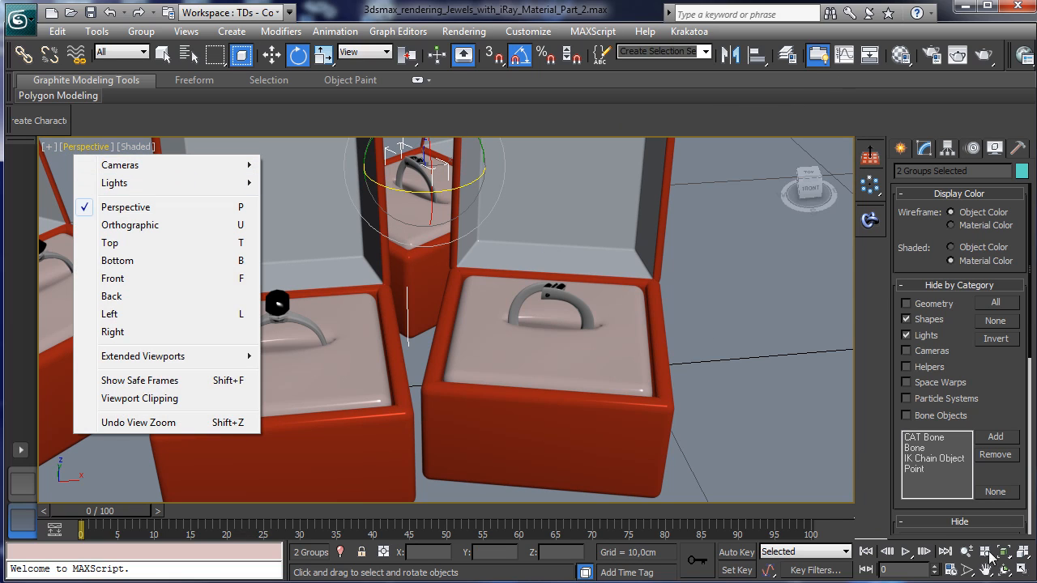
left_click(986, 569)
left_click_drag(374, 405, 509, 365)
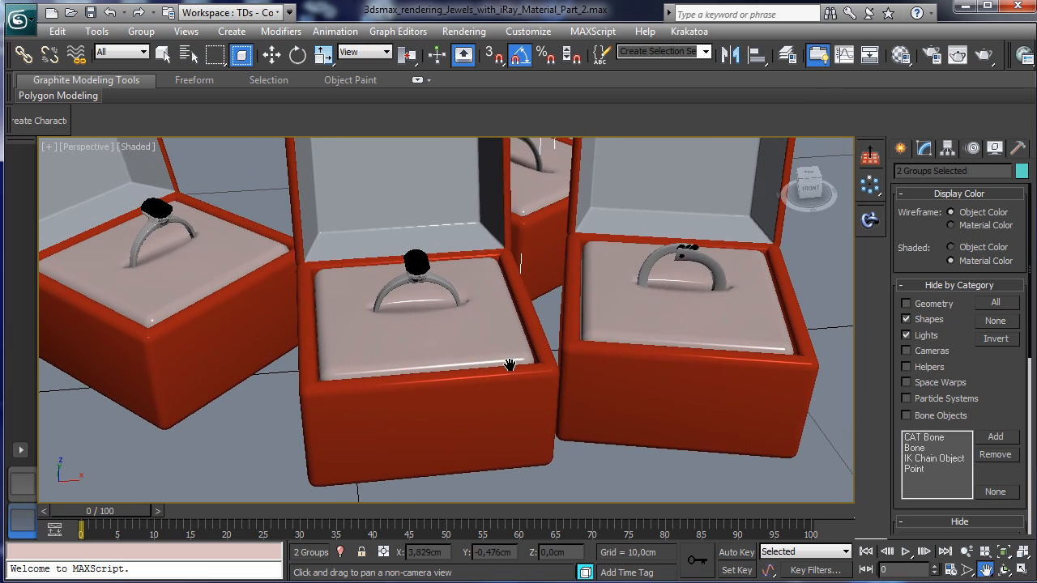
left_click(1004, 570)
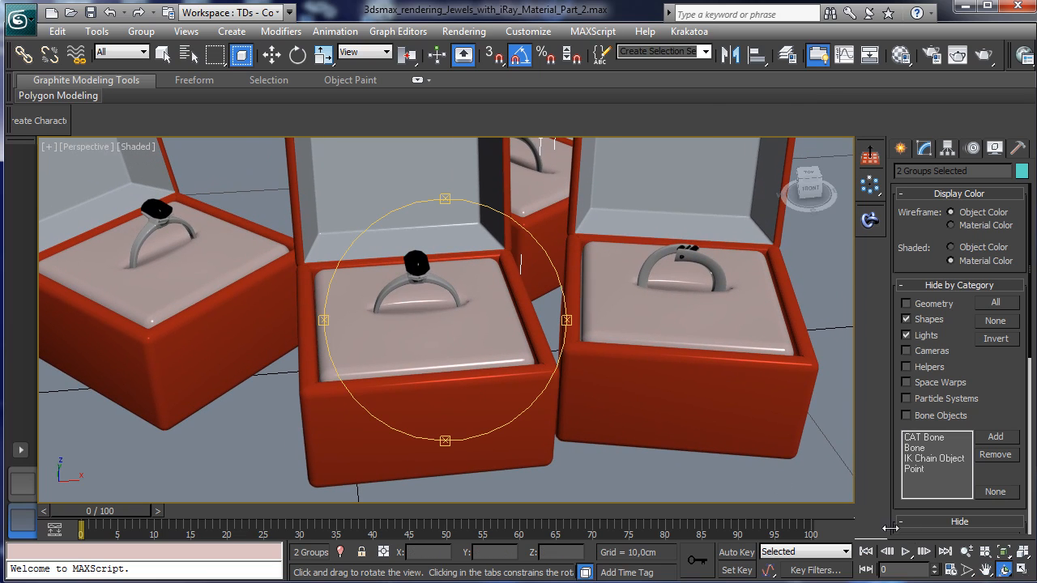
left_click(966, 551)
left_click_drag(450, 320, 467, 339)
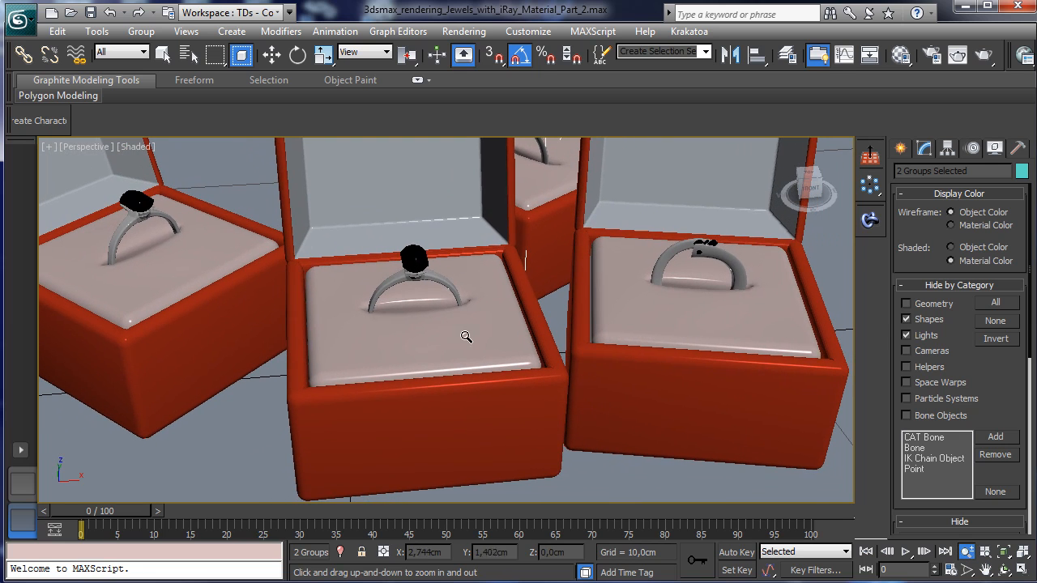
left_click(1004, 570)
left_click_drag(397, 284, 551, 269)
left_click(987, 569)
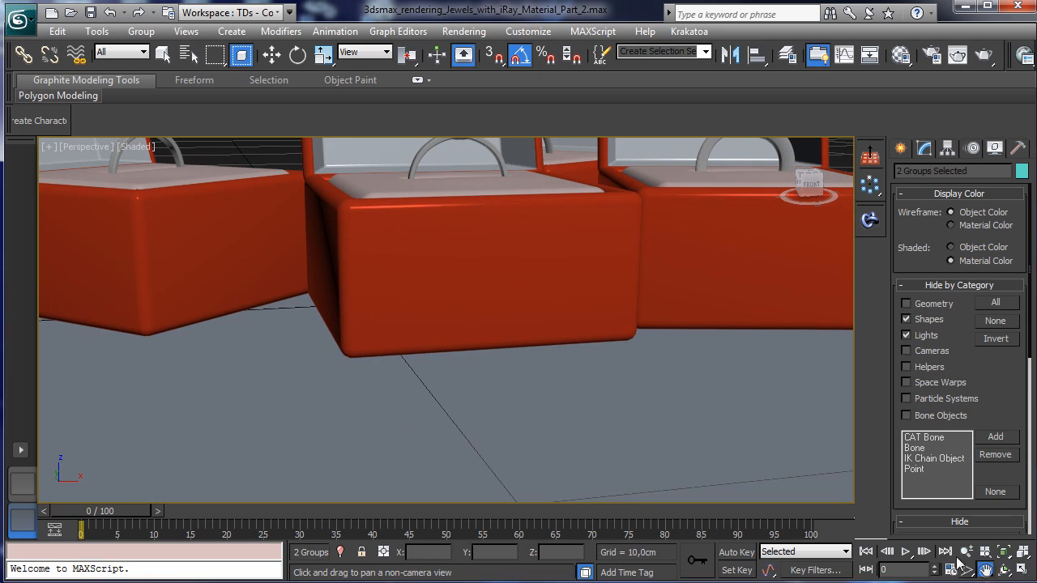
left_click_drag(453, 298, 422, 464)
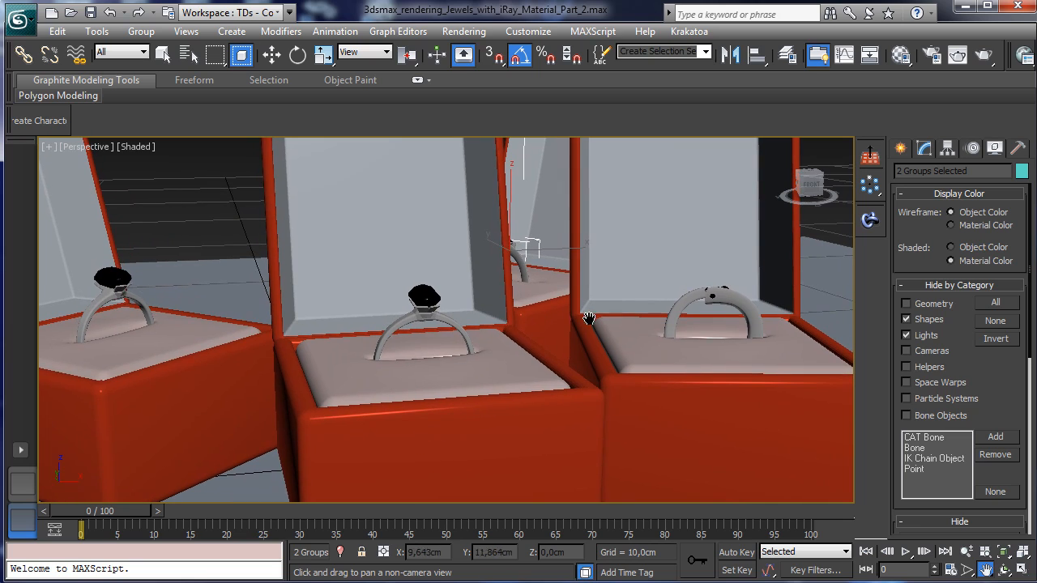
left_click(966, 552)
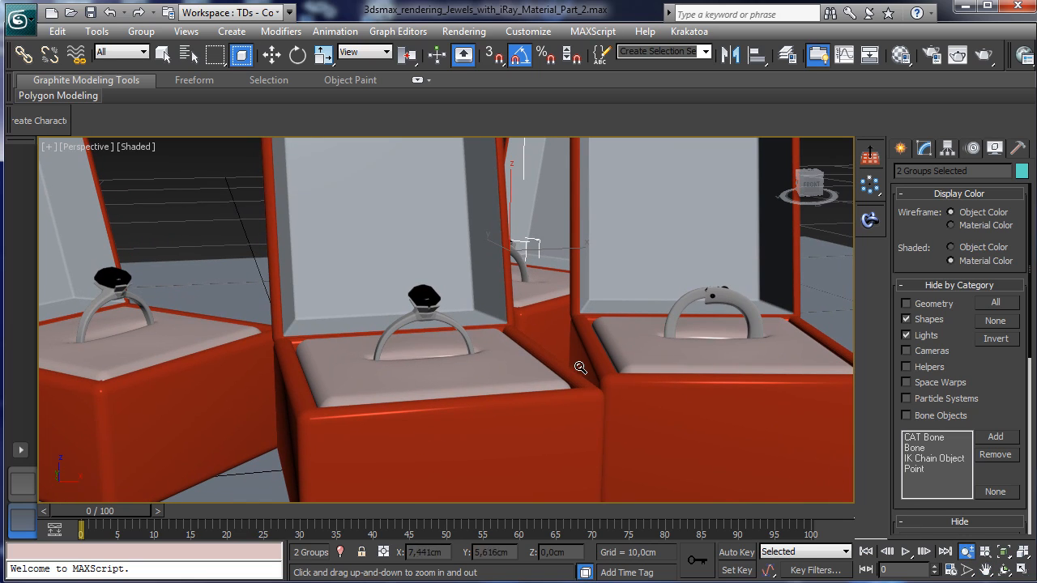
left_click_drag(579, 363, 579, 356)
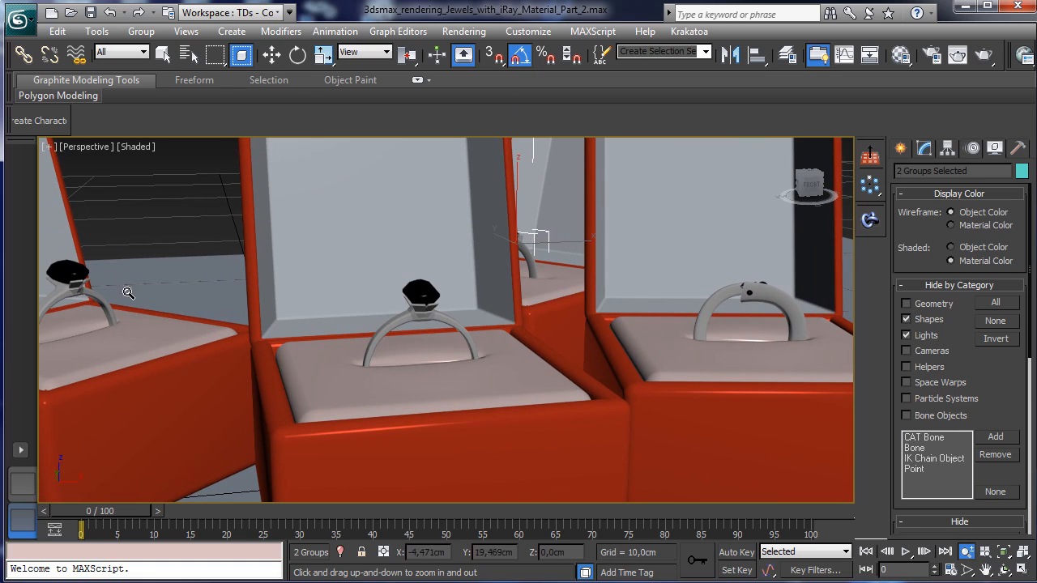
Copy the angled solitaire ring and its box with a -65-degree turn about Z, and place the copy behind the gap between the two solitaire boxes
left_click(163, 53)
left_click(73, 271)
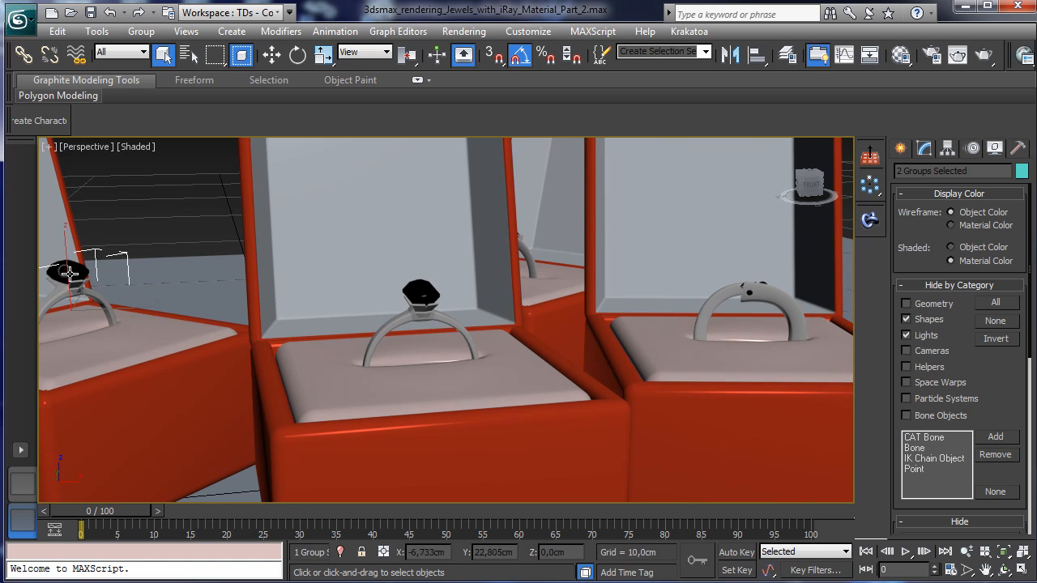
left_click(180, 327, "ctrl")
left_click(299, 60)
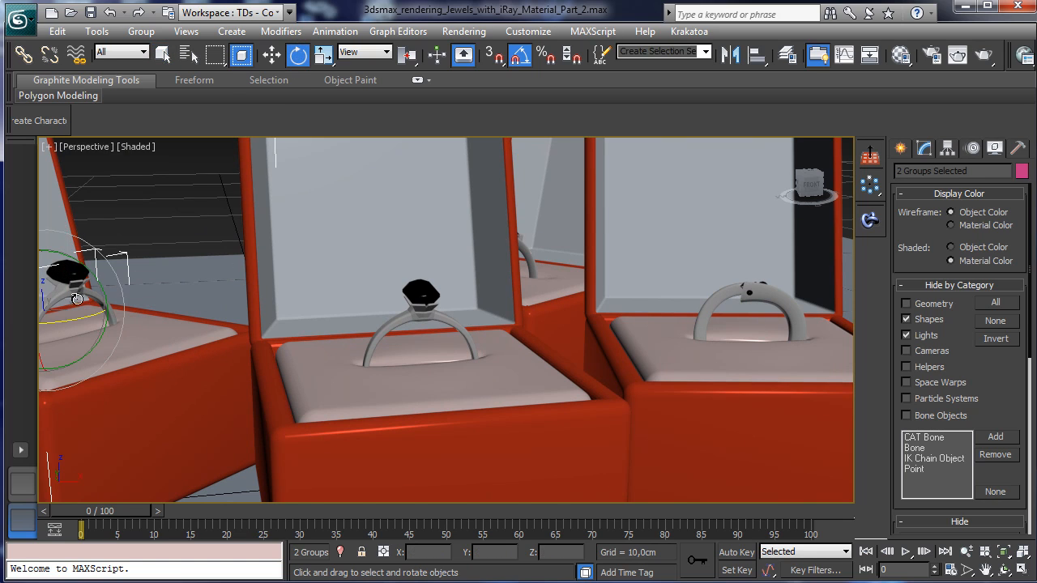
mouse_move(76, 314)
left_mouse_down("shift")
mouse_move(22, 318)
mouse_move(33, 324)
left_mouse_up("shift")
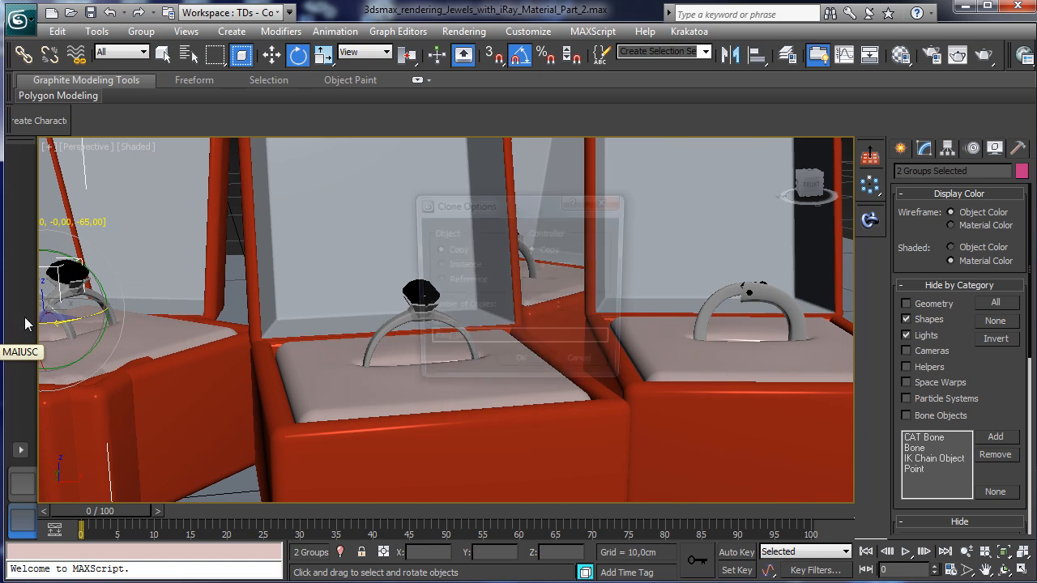
left_click(540, 366)
left_click(271, 55)
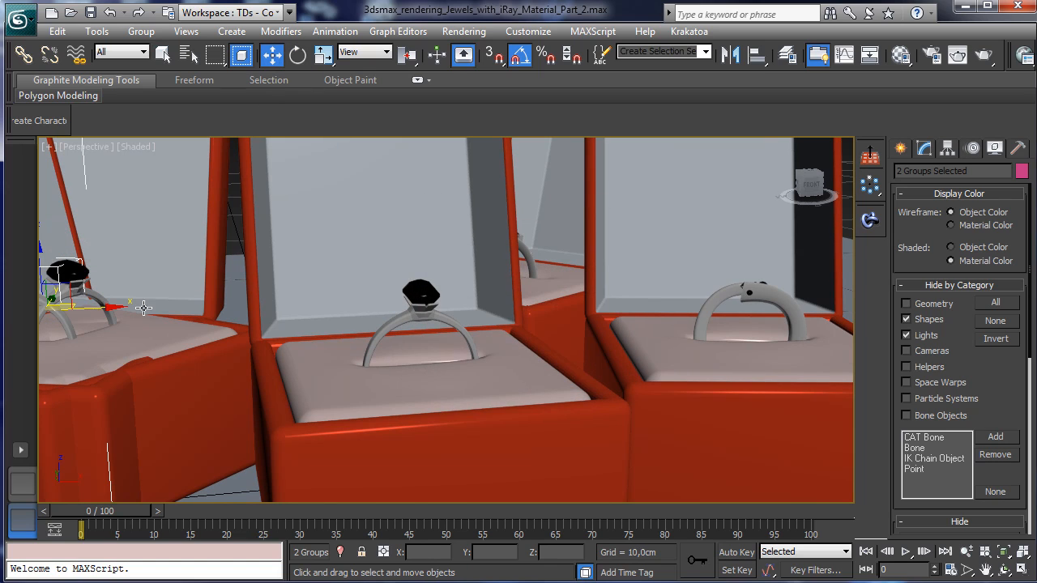
mouse_move(57, 306)
left_mouse_down()
mouse_move(193, 241)
mouse_move(155, 237)
mouse_move(176, 239)
left_mouse_up()
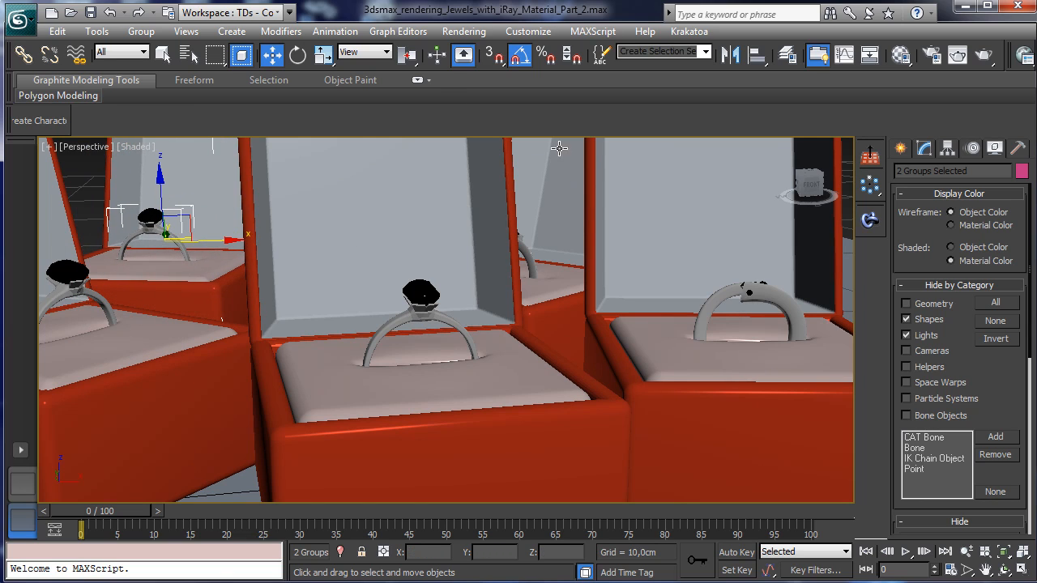
Create a camera from the current perspective view
key("q")
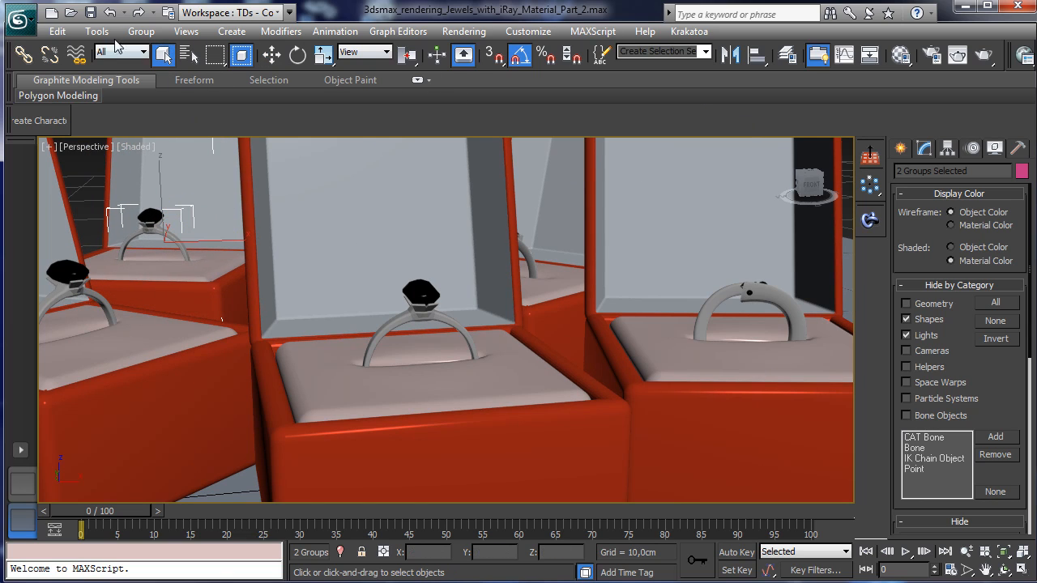
left_click(151, 32)
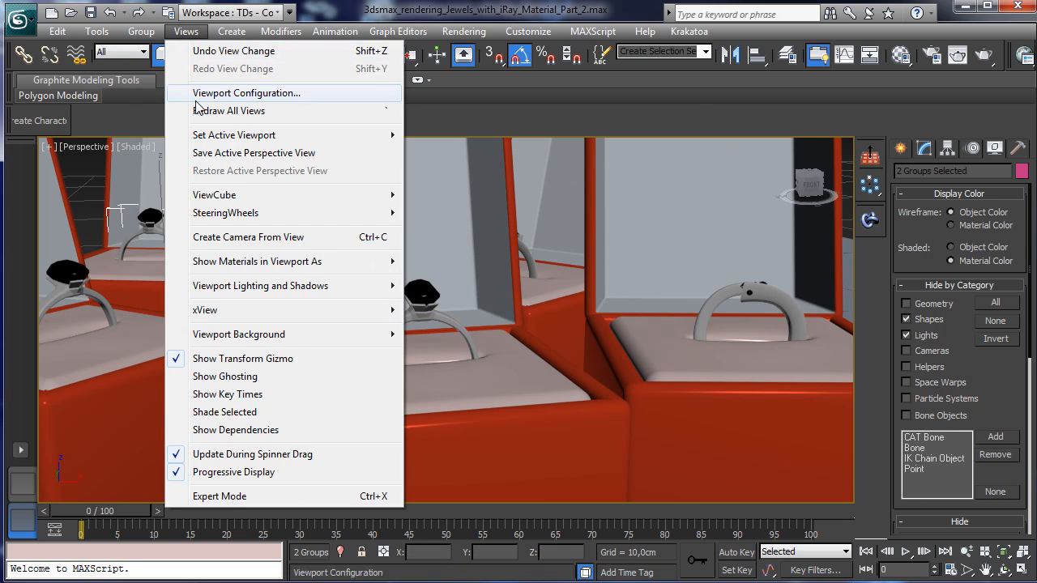
left_click(289, 240)
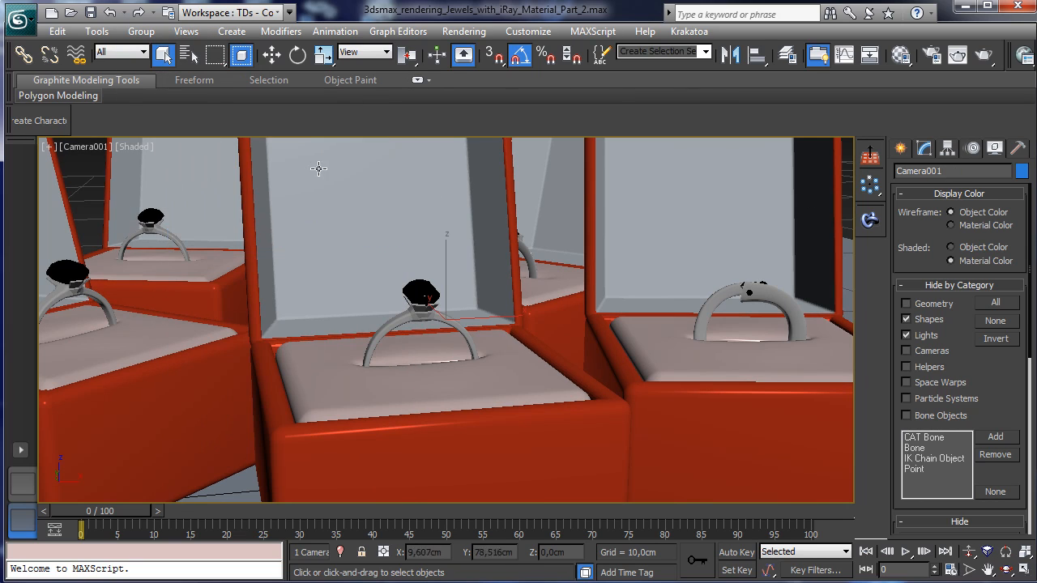
Open the Box Interior material for editing
left_click(901, 54)
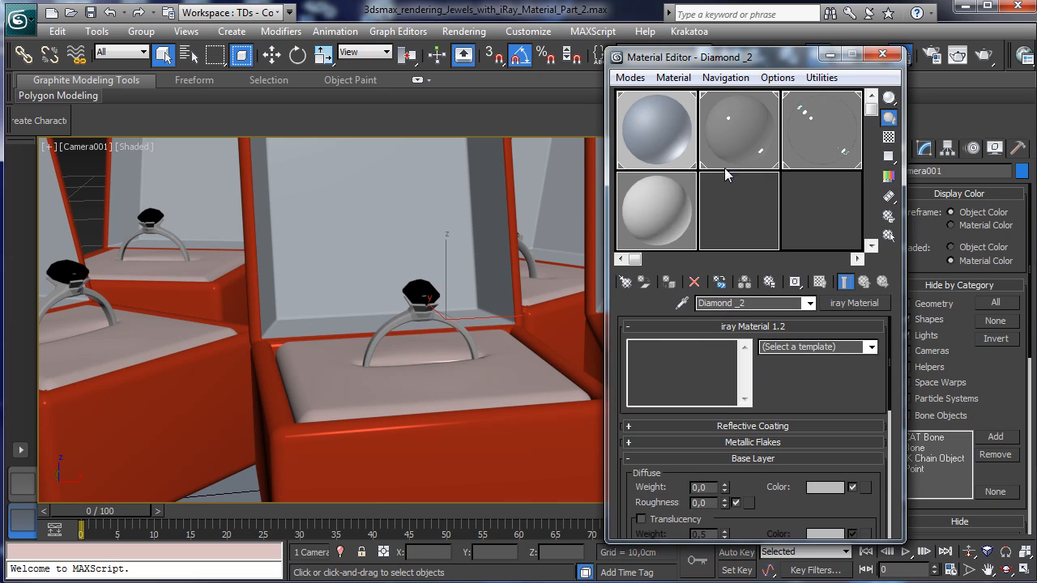
left_click(804, 230)
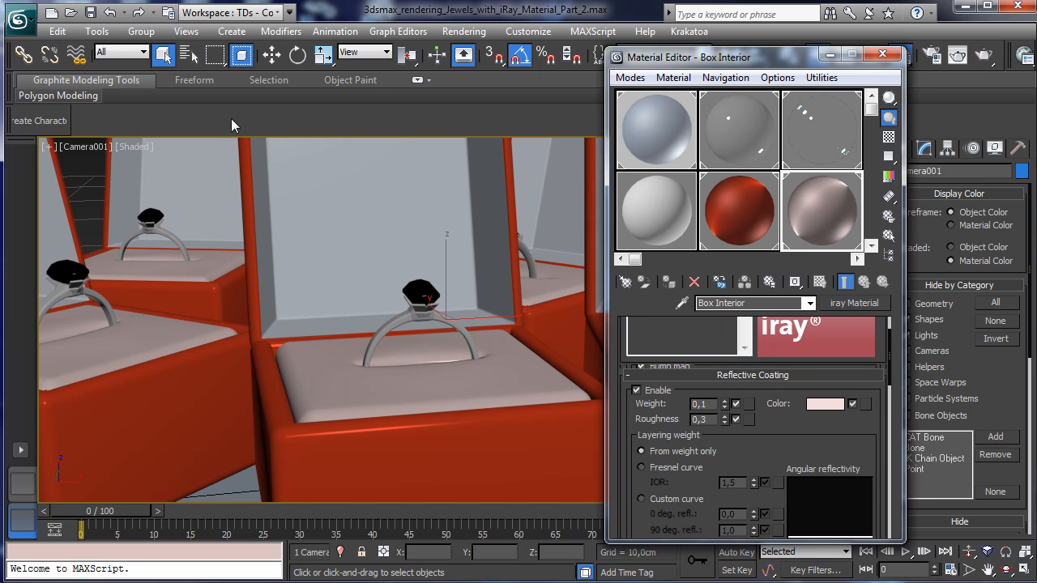
Display edged faces in the camera view to examine the cushion meshes, and return to plain shading
left_click(134, 147)
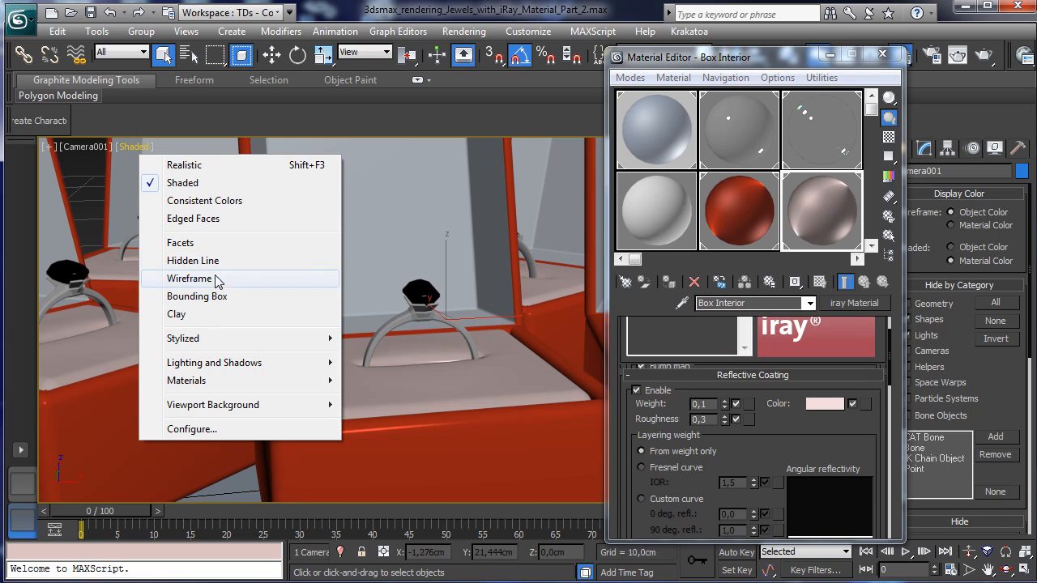
left_click(209, 218)
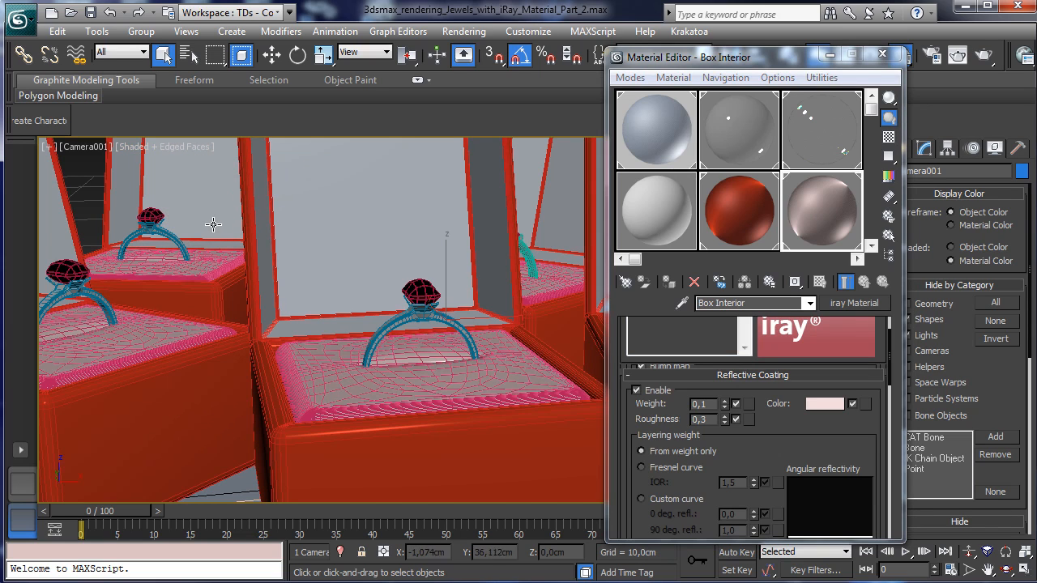
left_click(180, 148)
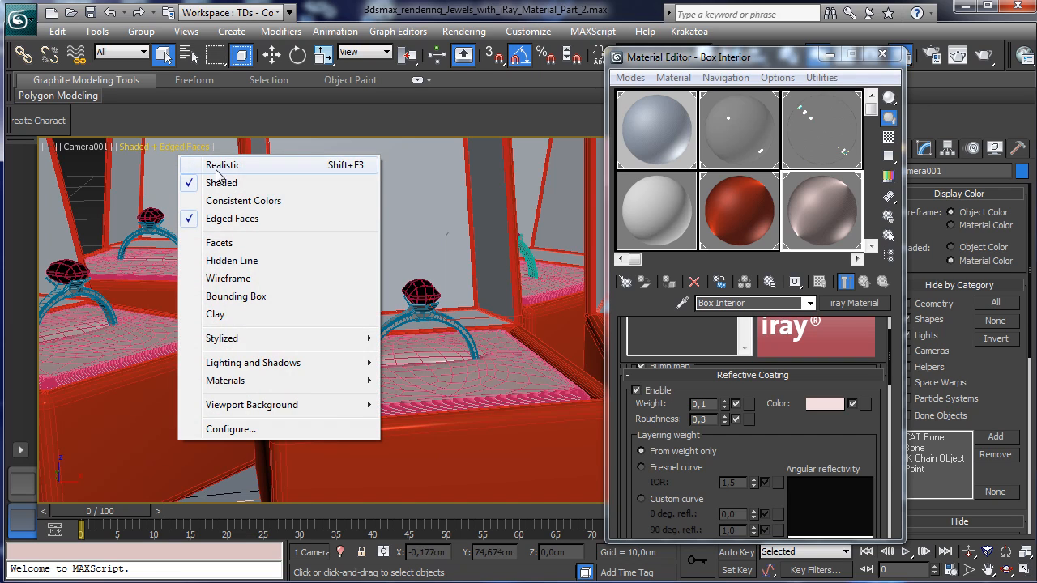
left_click(231, 219)
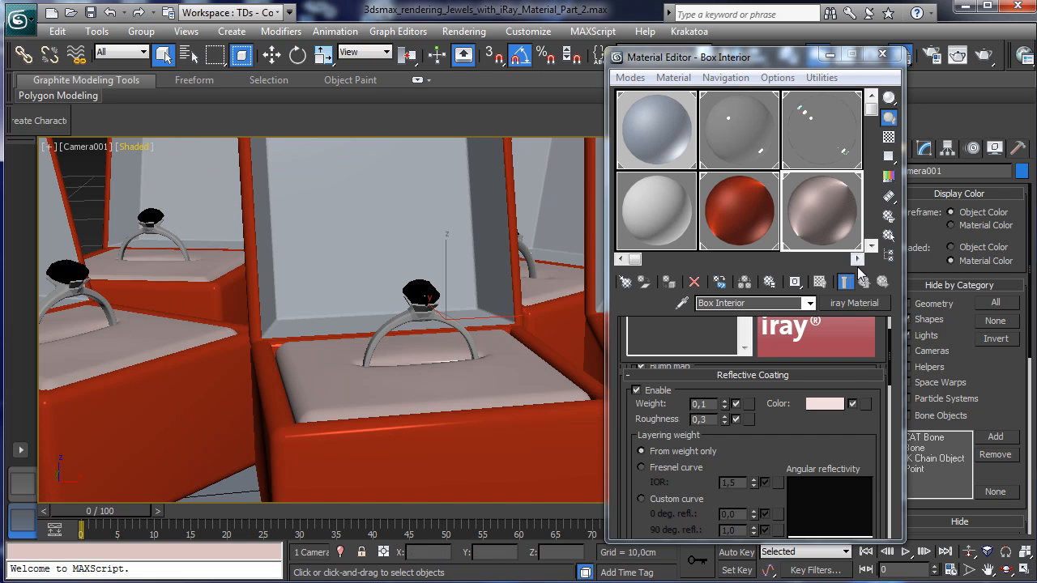
Review the Box Interior material's layers and assign a Noise map to the bump of its Reflective Coating
left_click_drag(758, 447, 700, 221)
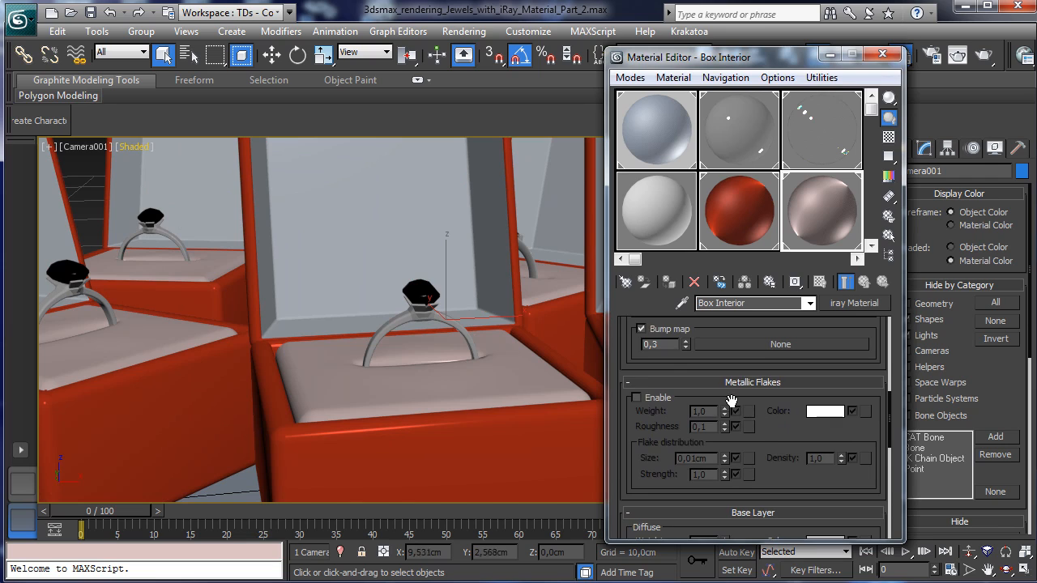
scroll(731, 401, "down", 5)
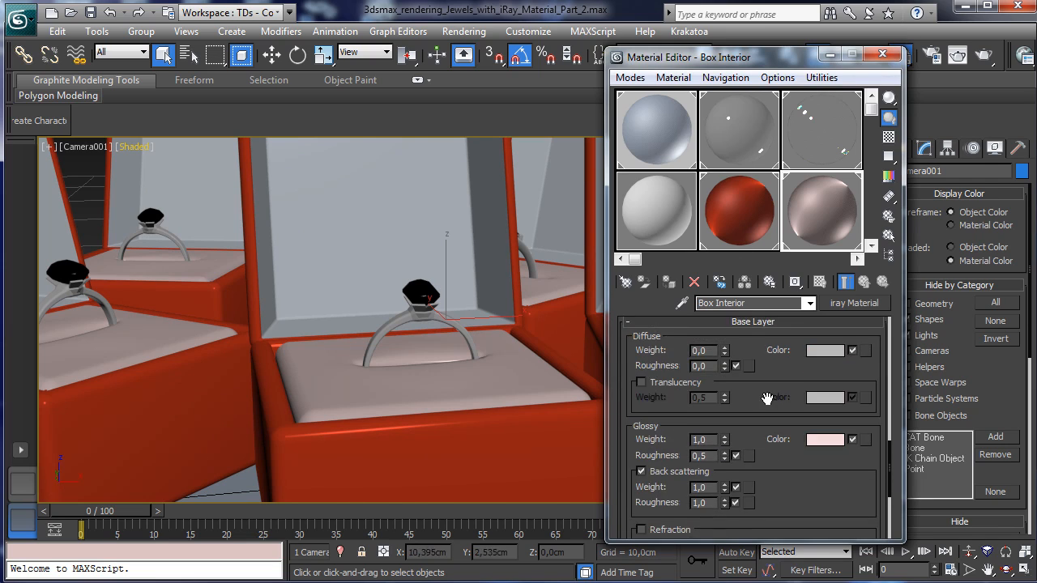
scroll(767, 399, "down", 5)
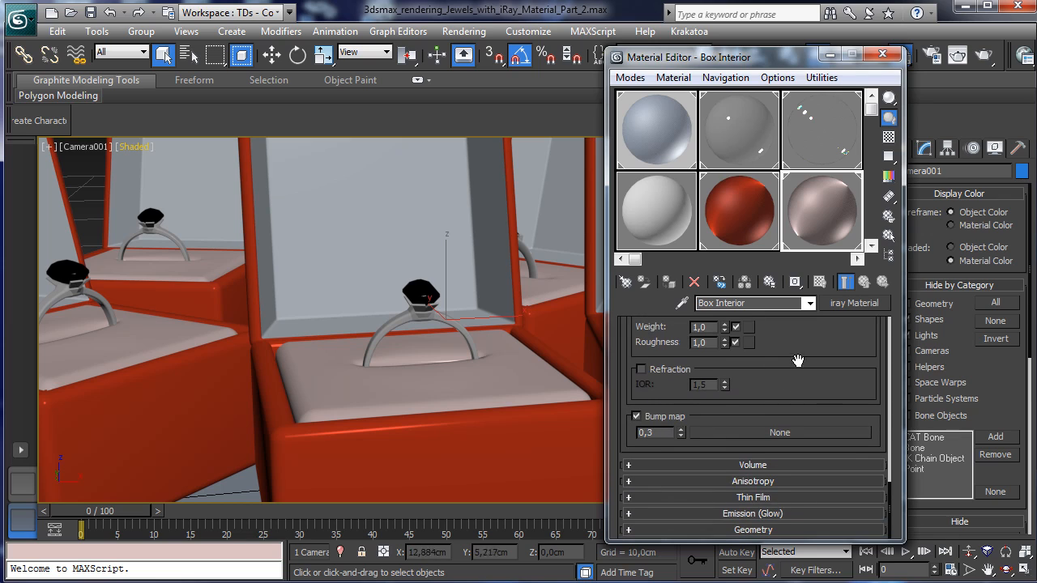
left_click_drag(827, 347, 780, 513)
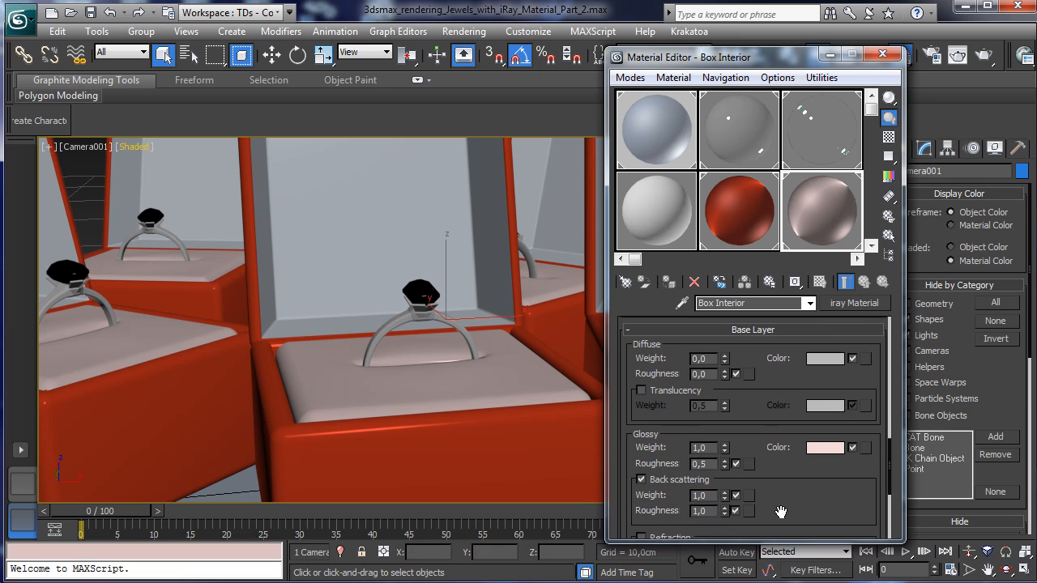
right_click(784, 381)
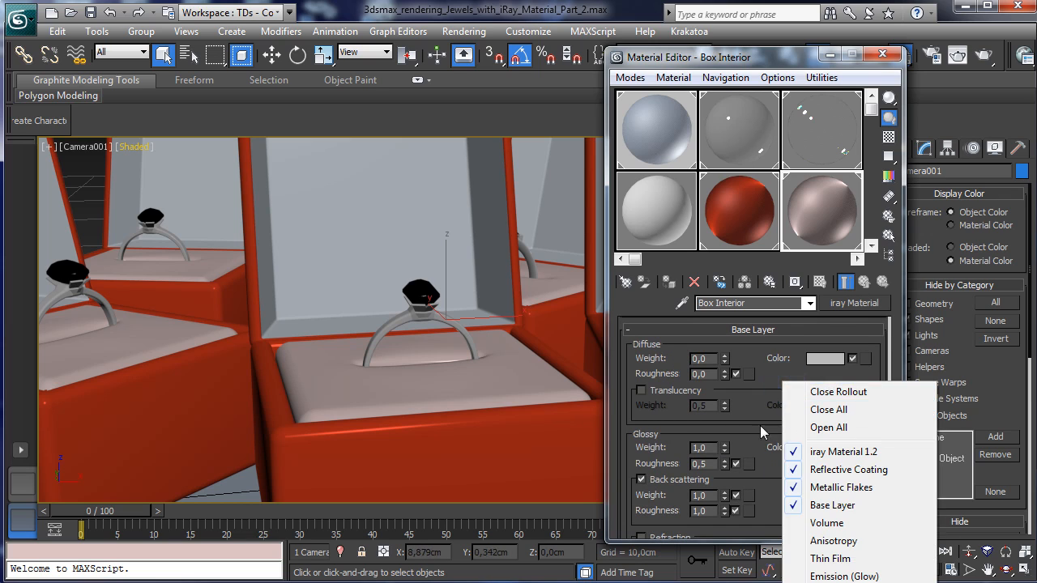
left_click(770, 429)
scroll(754, 381, "up", 2)
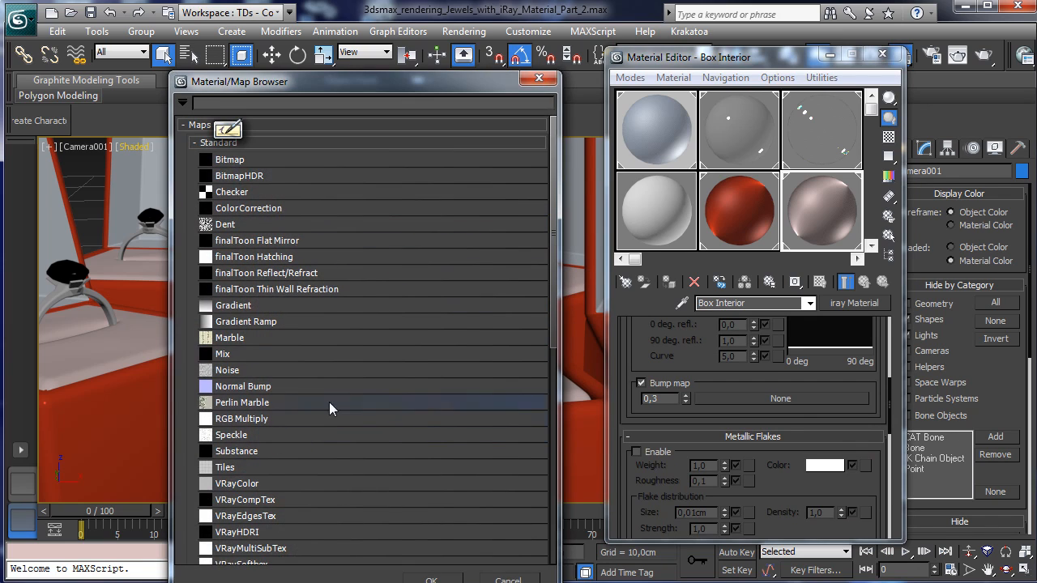
left_click_drag(553, 298, 553, 349)
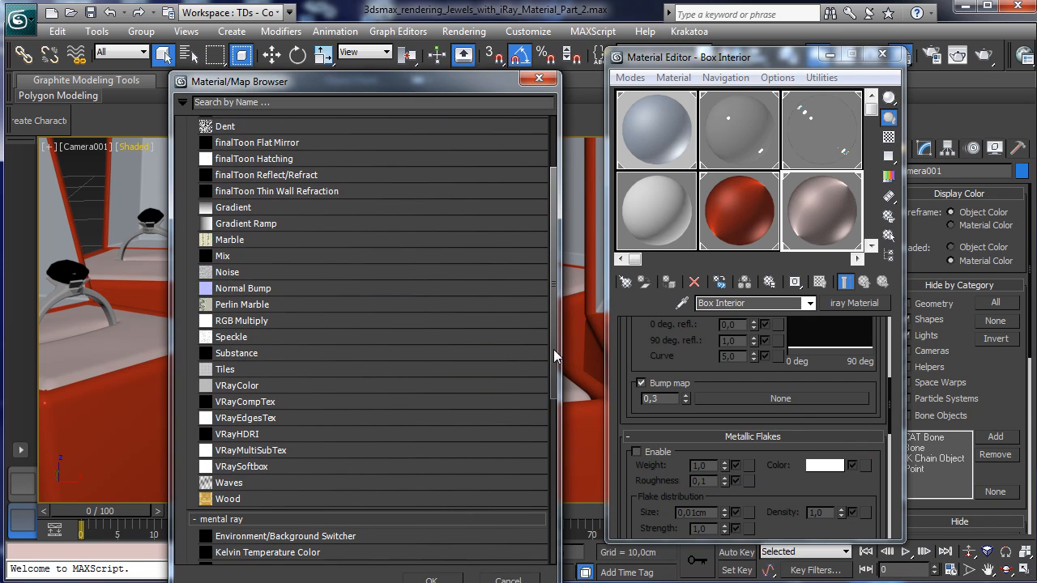
double_click(233, 273)
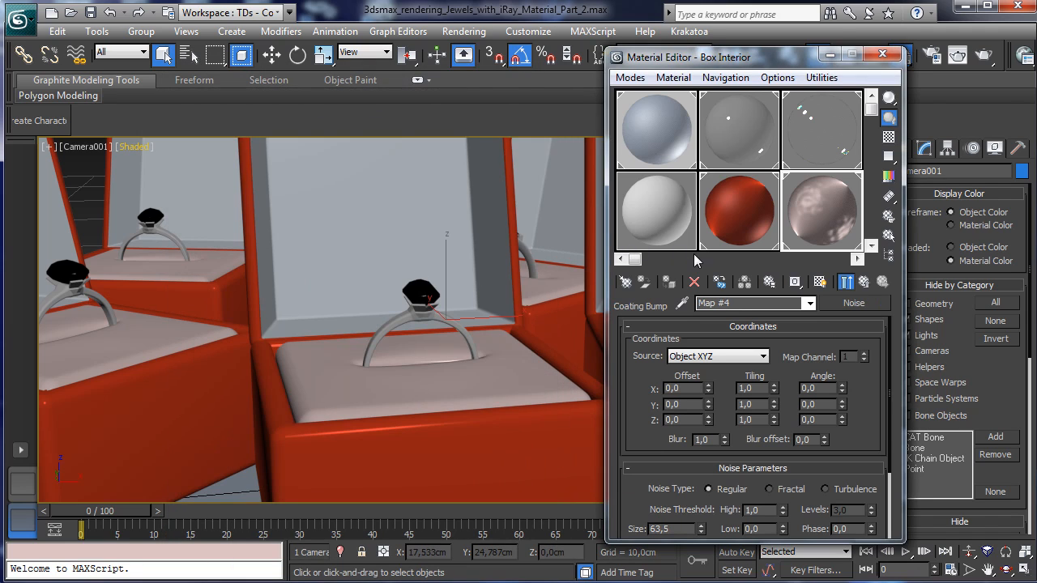
Set the coating bump noise to Turbulence, swap its two colours and set Levels to 1
scroll(870, 417, "down", 3)
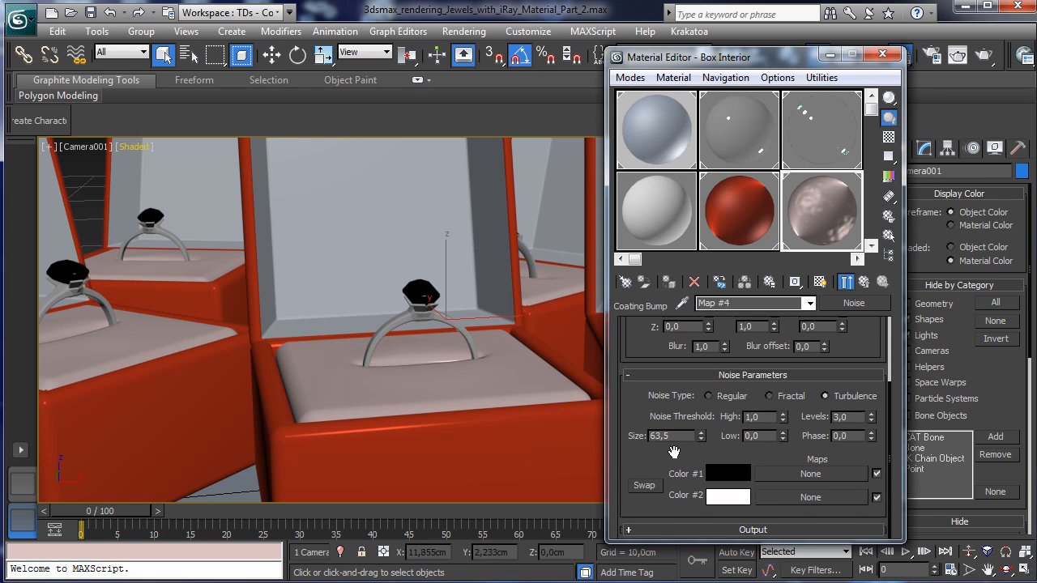
left_click(646, 486)
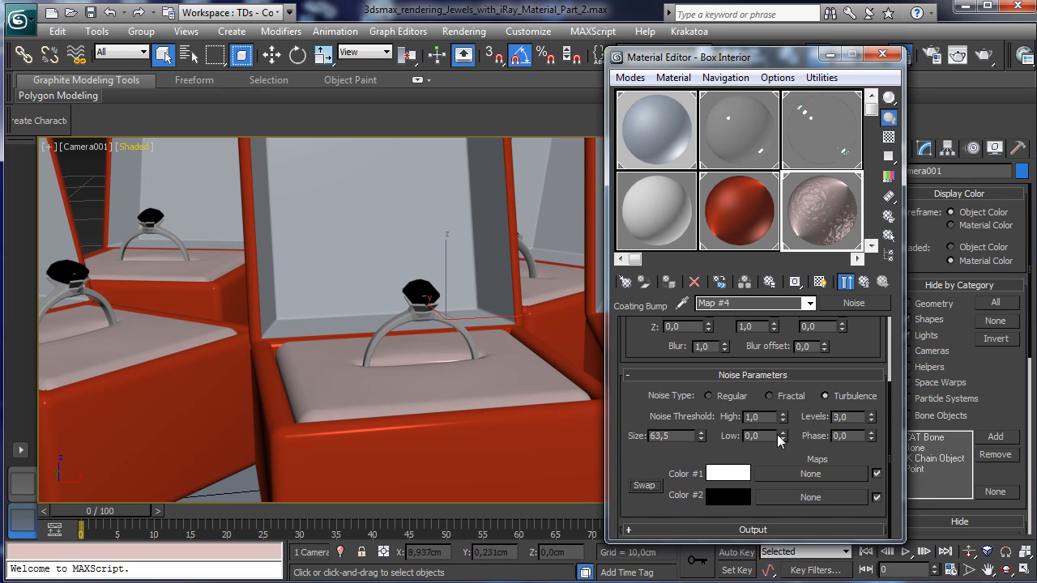
double_click(840, 417)
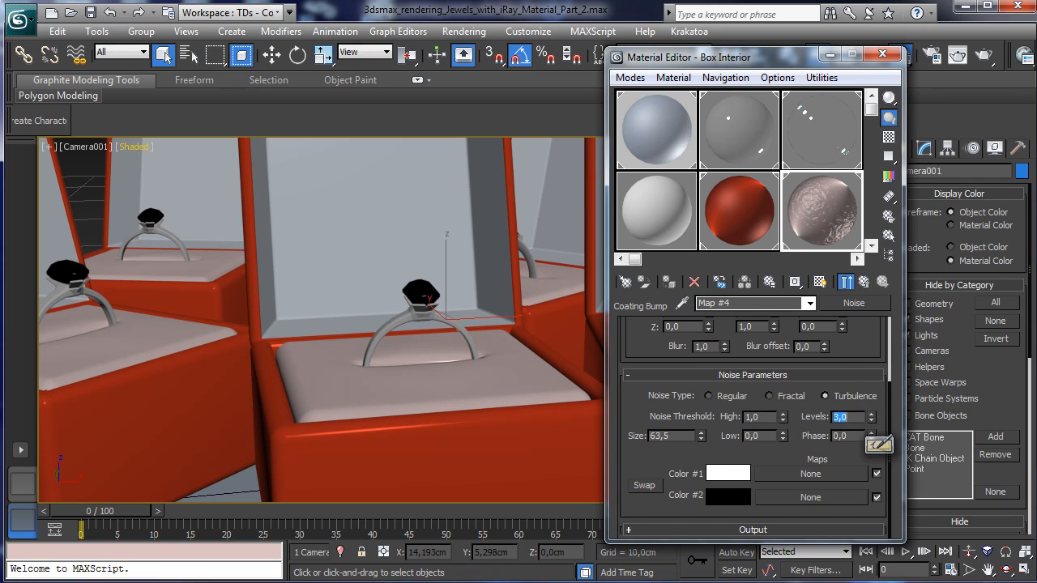
type("1")
key("Return")
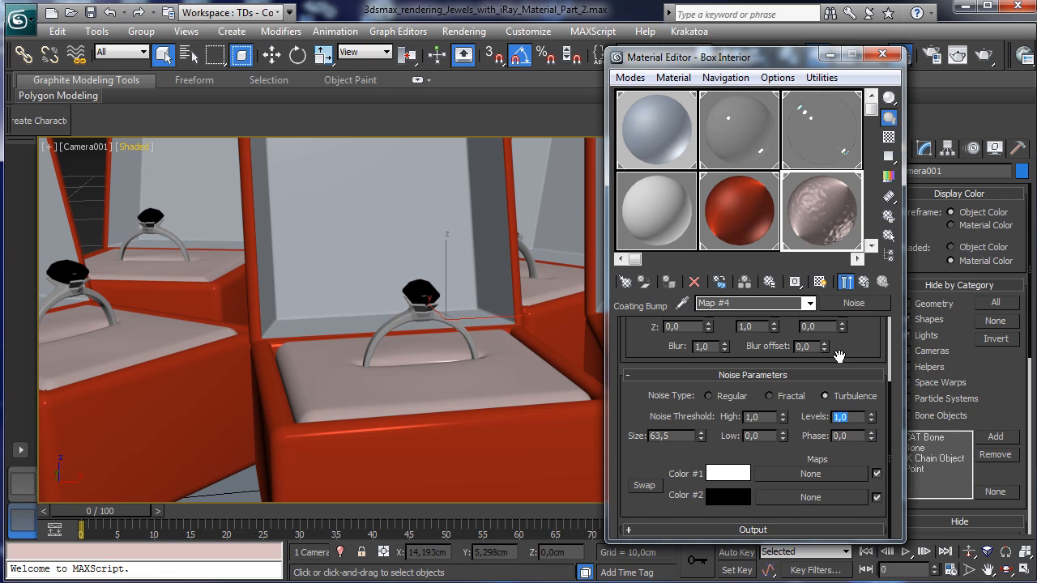
Render the Camera001 view to test the noise bump on the box interior
left_click(972, 62)
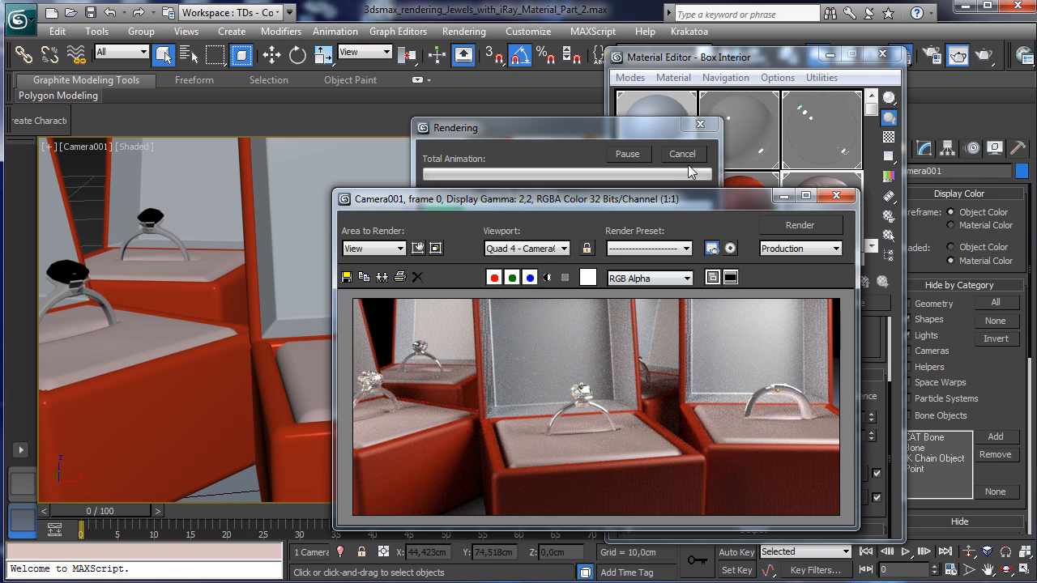
Stop the test render, return to the top level of the Box Interior material and close the material editor
left_click(685, 156)
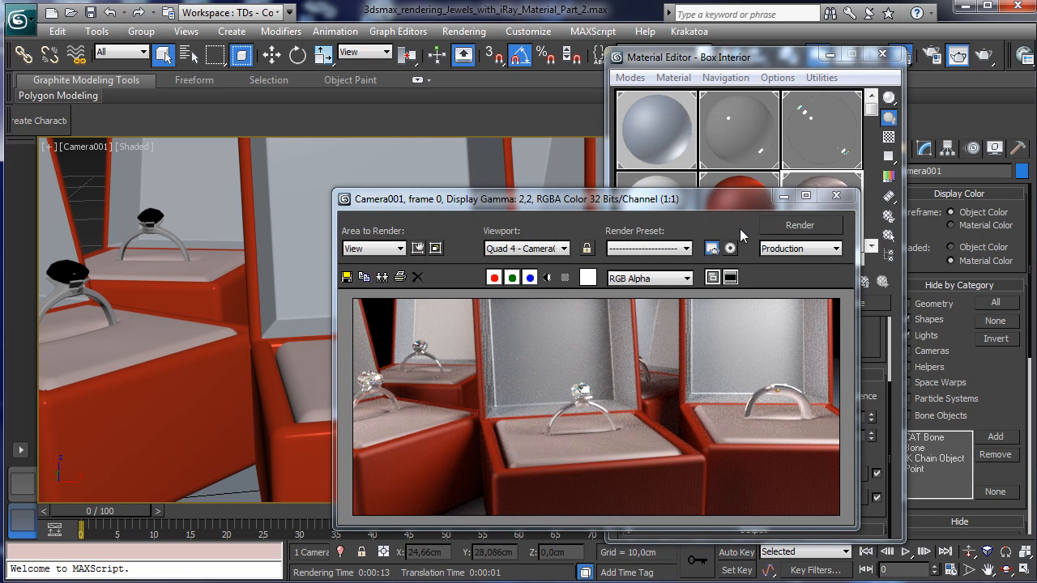
left_click(783, 196)
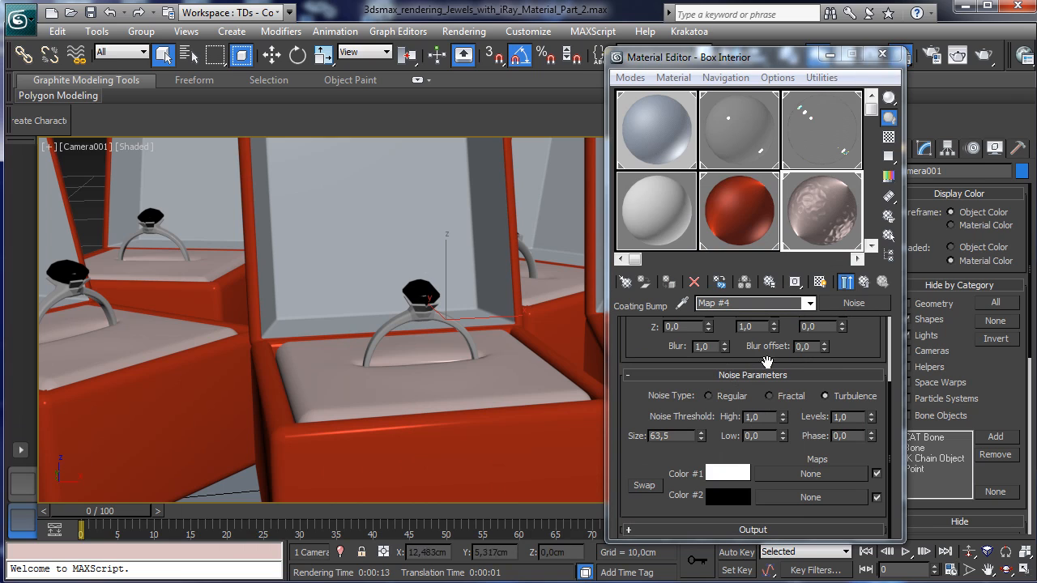
left_click(865, 281)
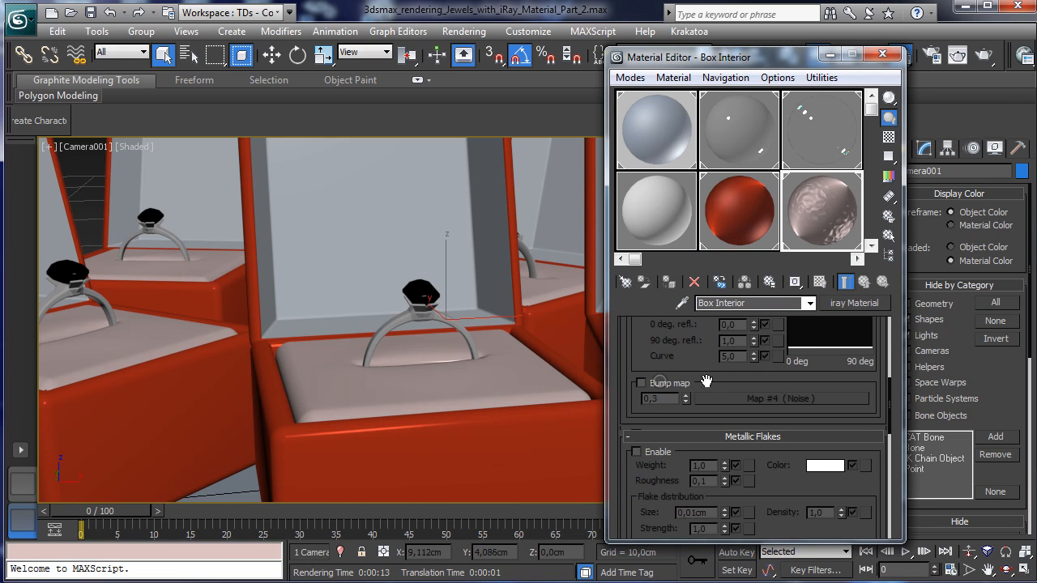
scroll(742, 376, "down", 3)
left_click(882, 54)
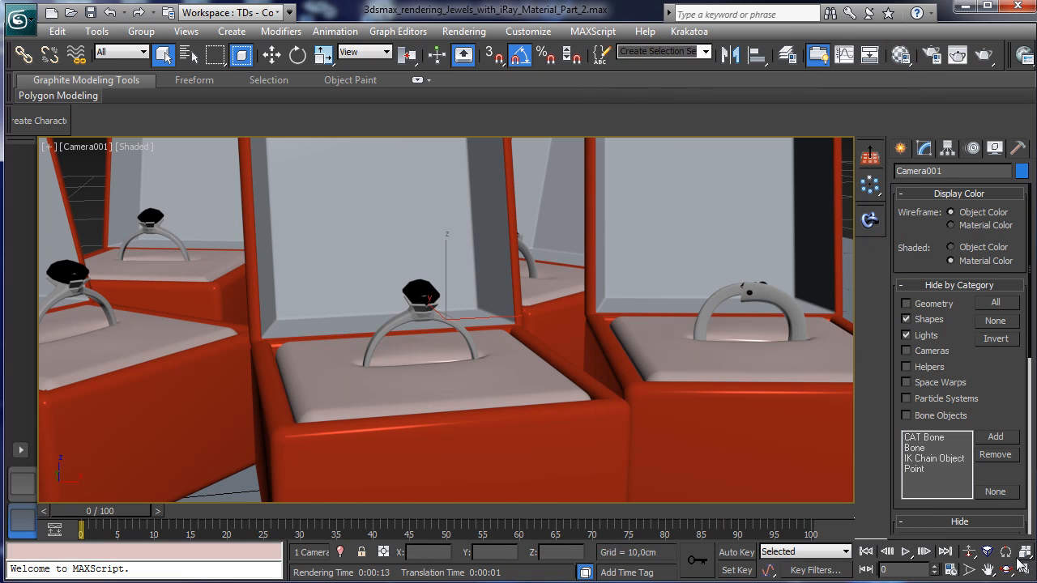
Dolly Camera001 back and shift its framing to include the floor in front of the jewellery boxes
left_click(968, 552)
left_click_drag(405, 326, 404, 348)
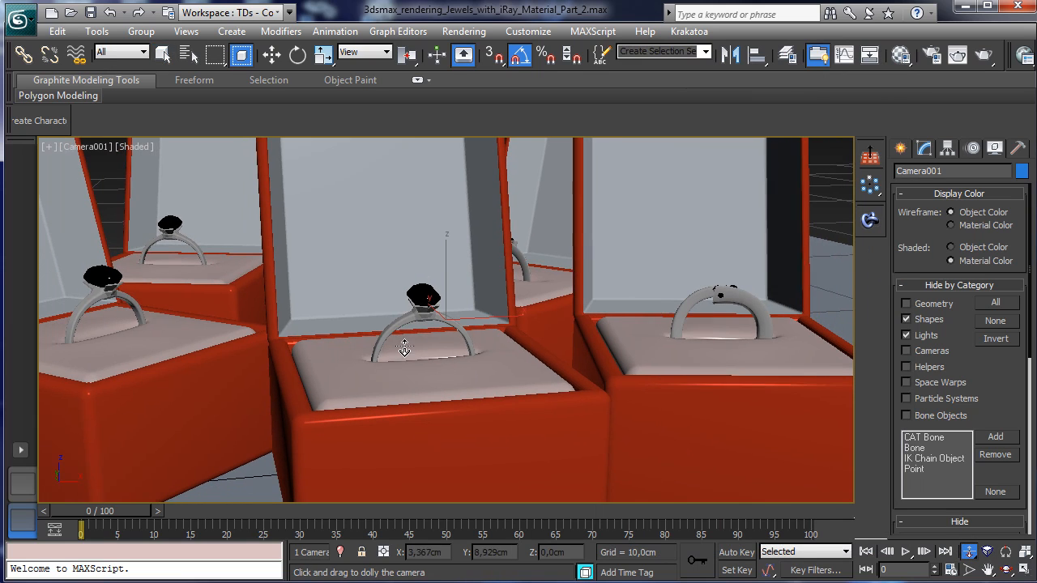
left_click(989, 570)
left_click_drag(517, 395, 521, 283)
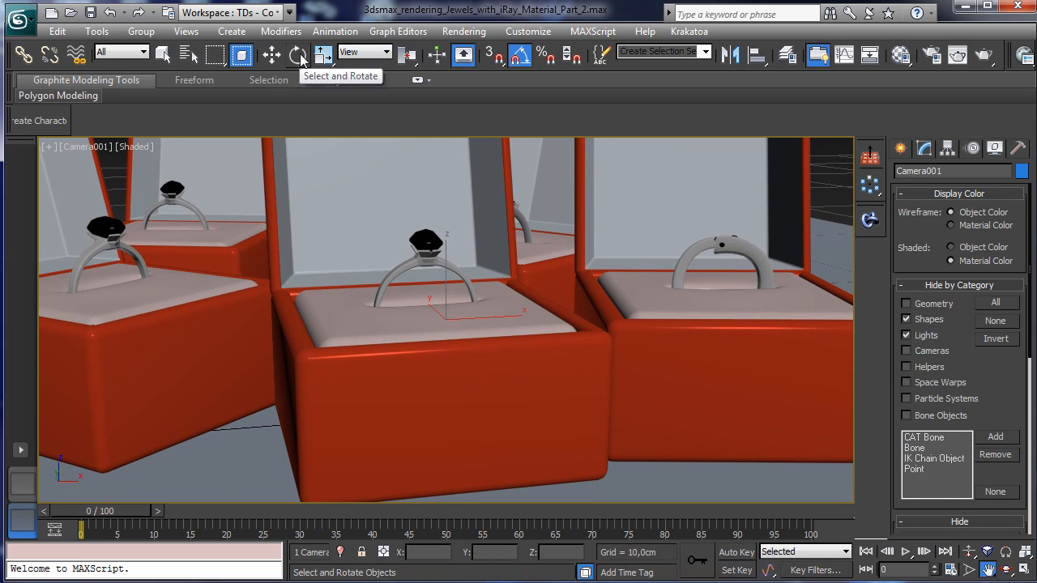
Clone Ring 2 as an independent copy and tilt the copy to about 74° on X
left_click(297, 54)
left_click(730, 242)
left_click(57, 31)
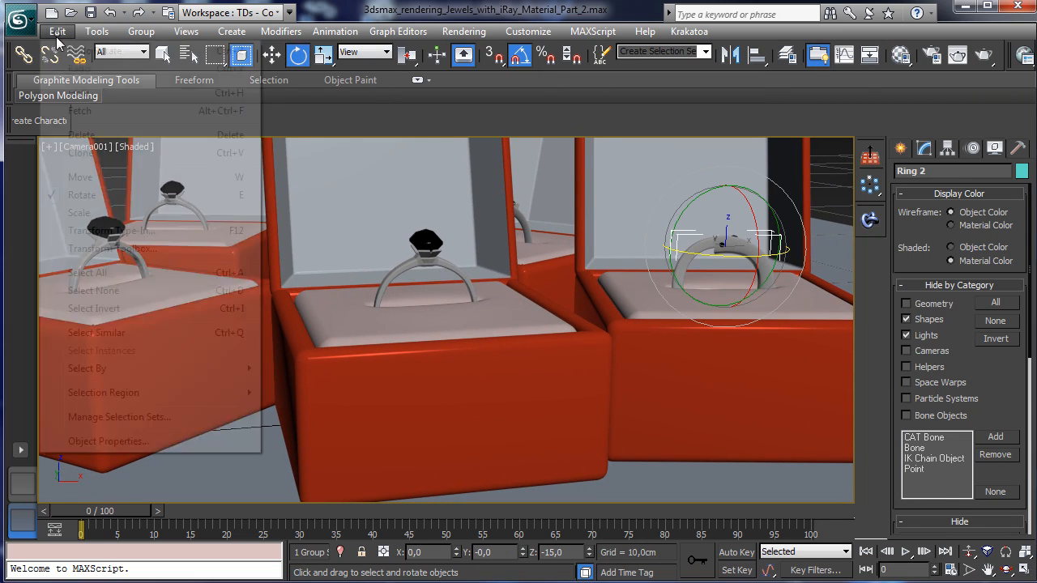
left_click(113, 153)
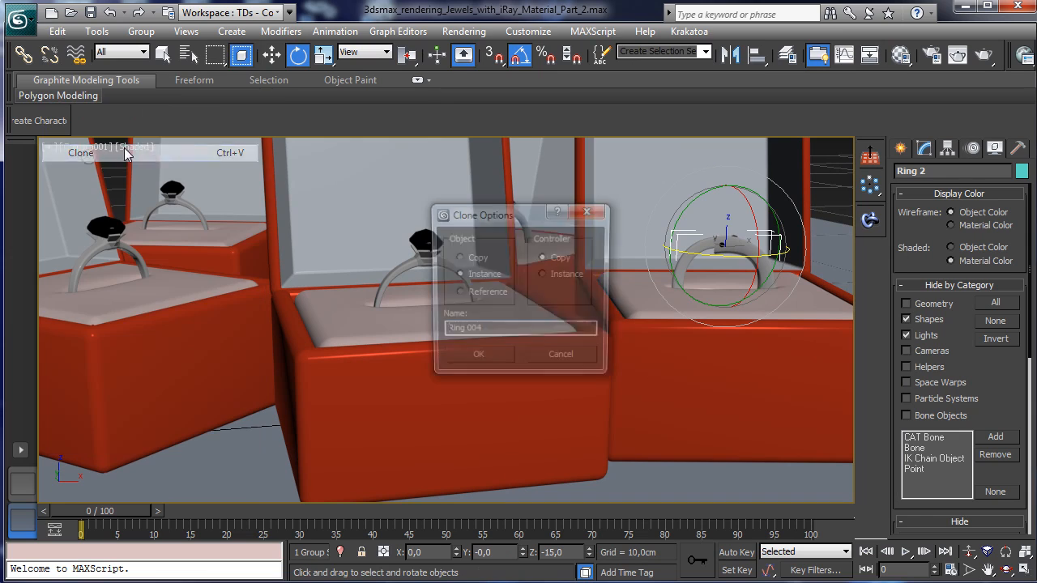
left_click(480, 257)
left_click(504, 363)
left_click_drag(753, 212, 764, 296)
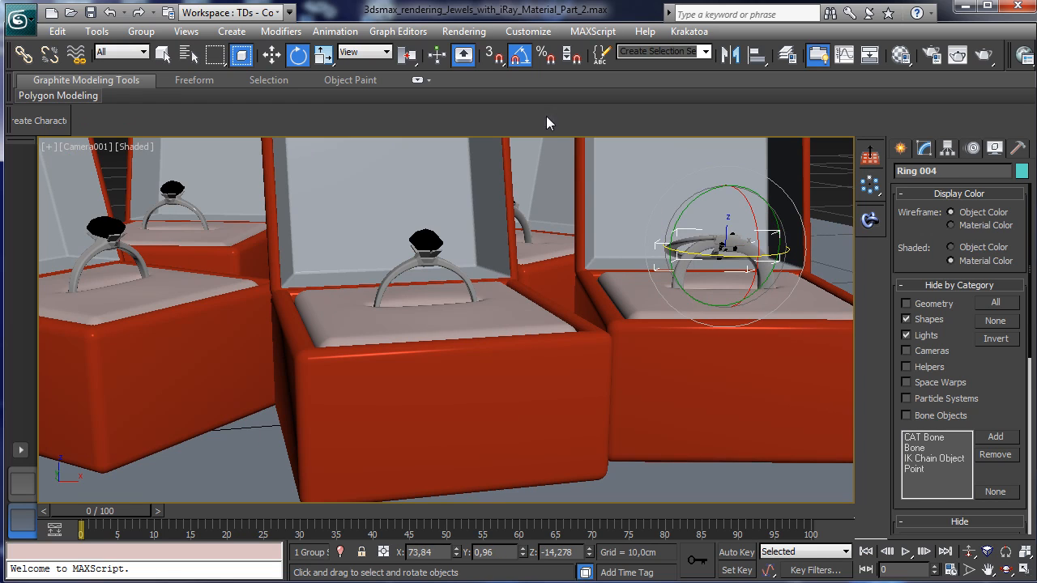
Move the Ring 2 copy out of its box to the floor in the gap between the two front boxes, at about Z 0.28 cm
left_click(270, 55)
left_click_drag(738, 243, 256, 460)
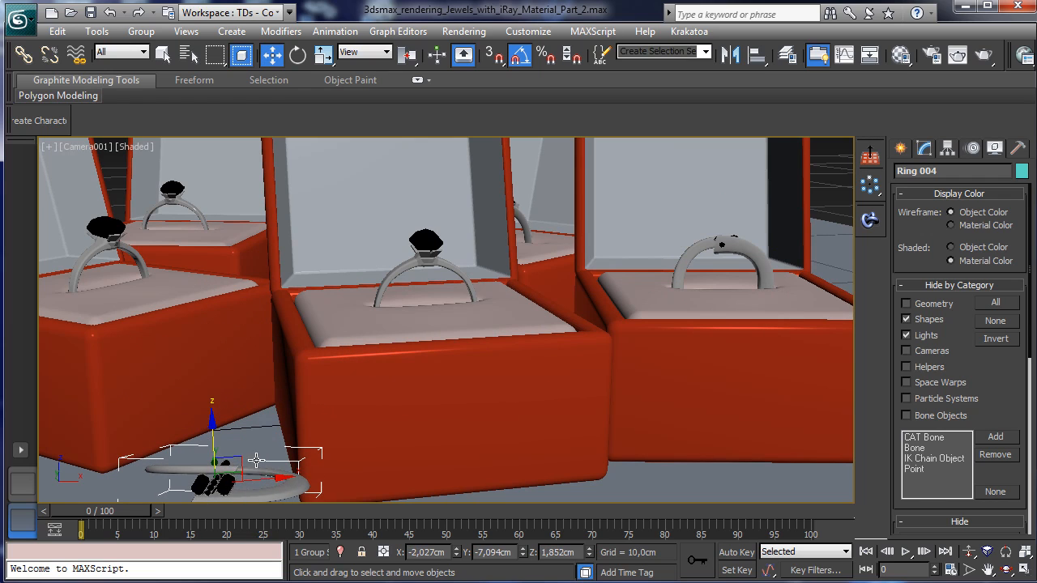
left_click(1025, 569)
right_click(295, 248)
left_click(970, 553)
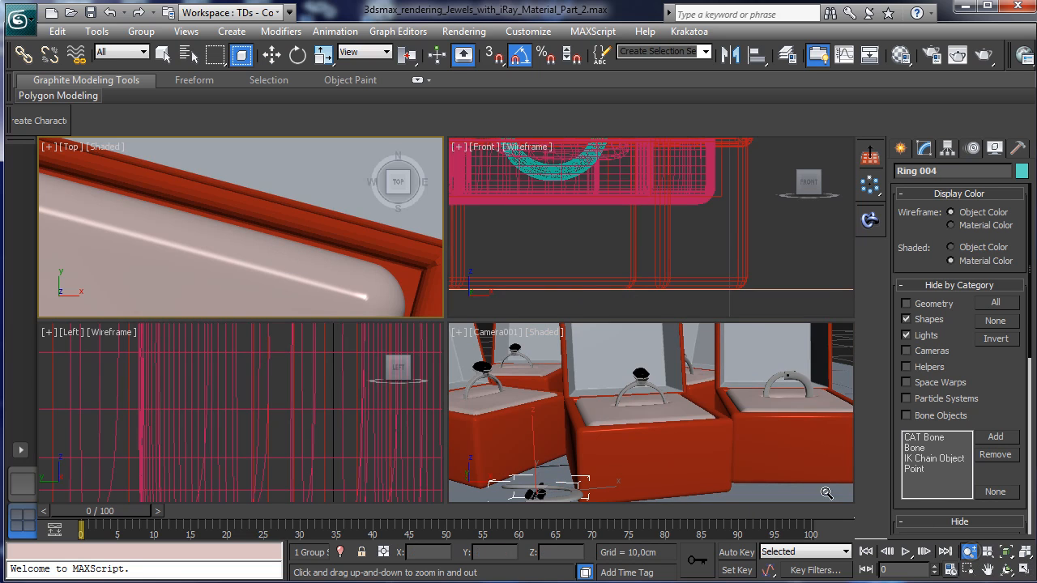
left_click_drag(278, 196, 292, 383)
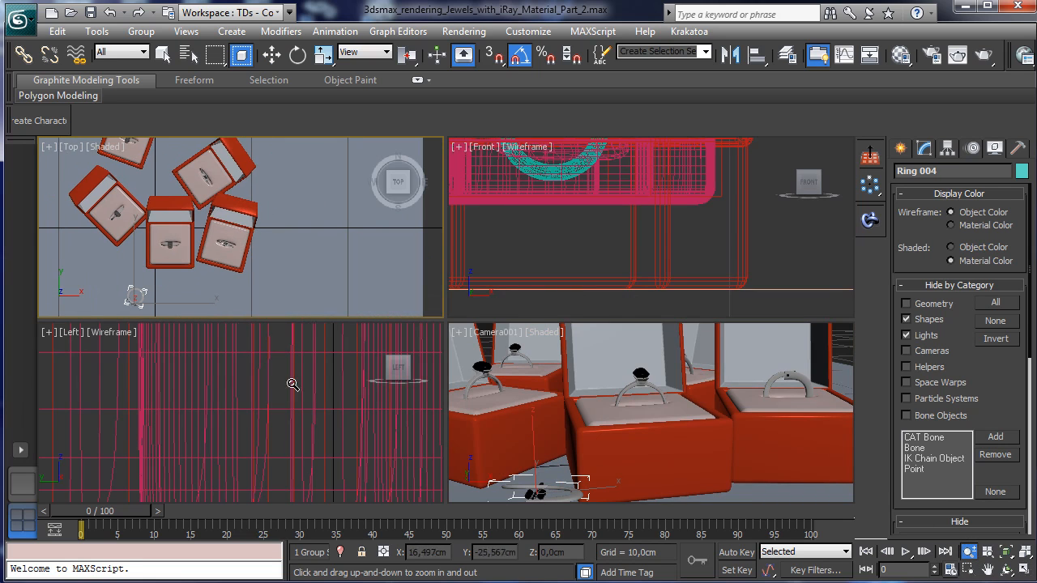
left_click(271, 55)
left_click_drag(158, 279, 153, 236)
right_click(575, 389)
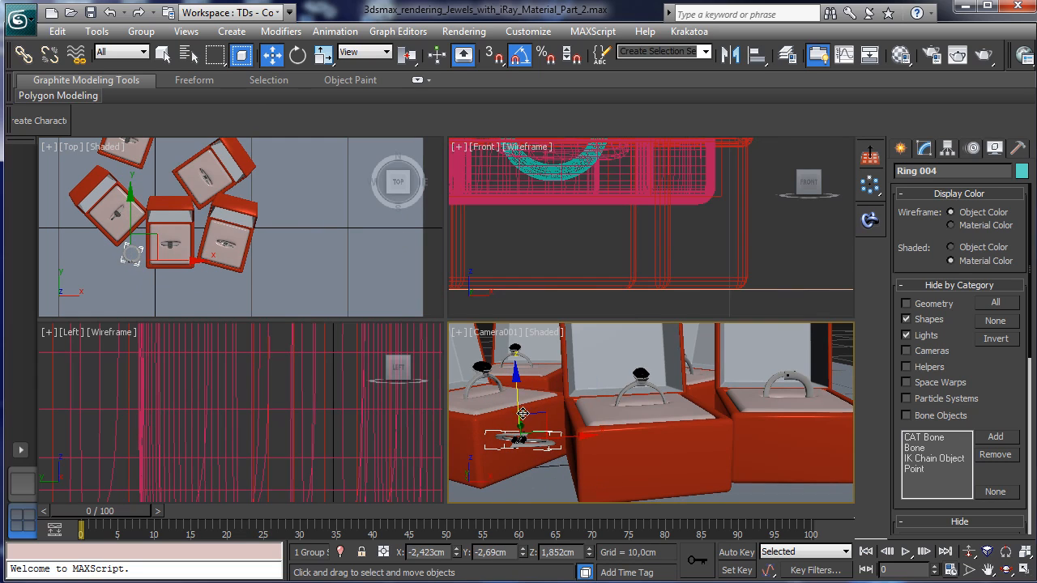
left_click_drag(518, 411, 529, 431)
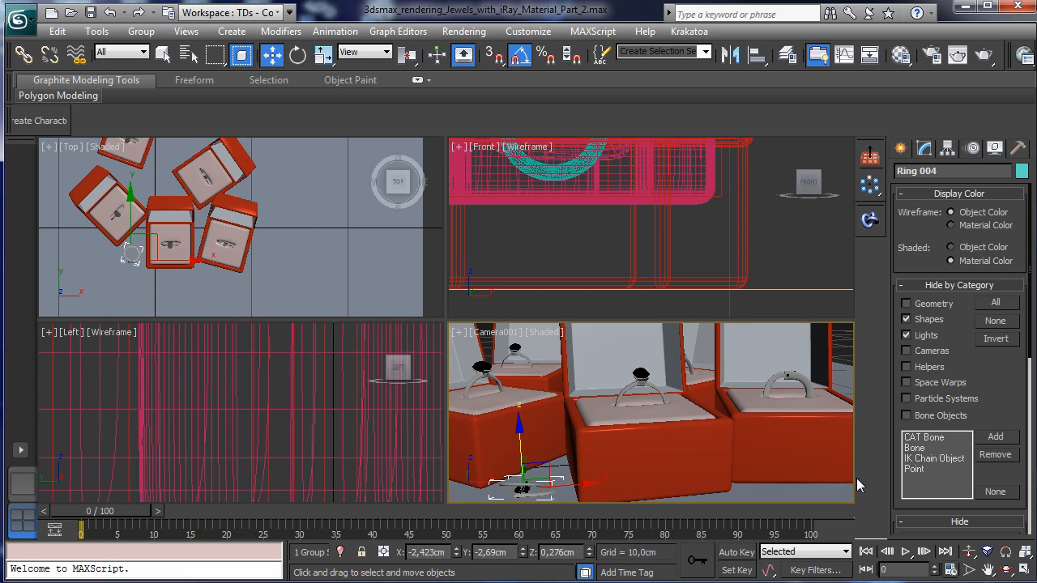
Switch the camera view to Perspective, view the ring copy from the side and tilt it to about 83.5° on X
left_click(508, 334)
left_click(543, 393)
left_click(1025, 570)
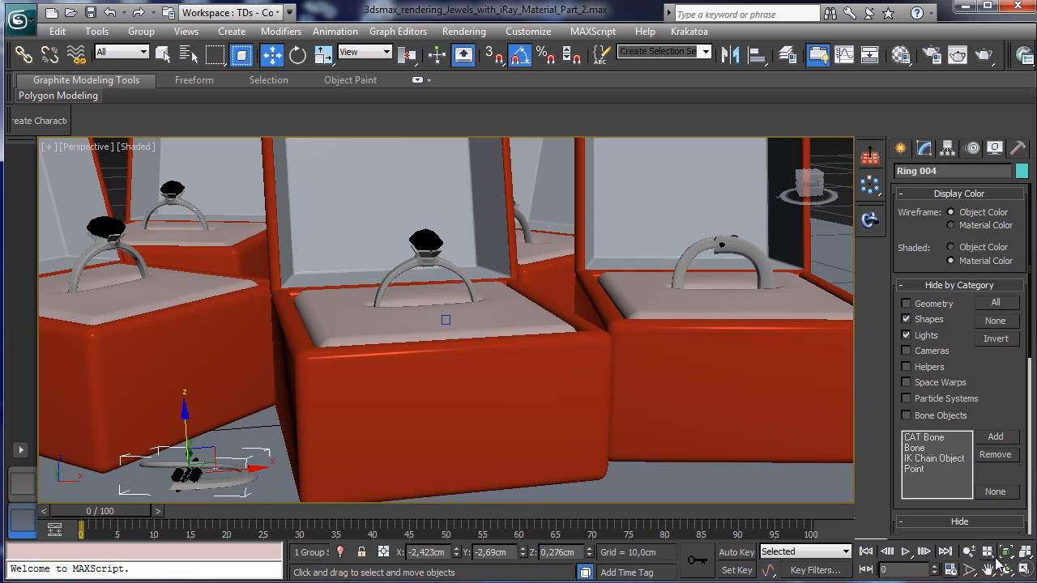
left_click(1008, 569)
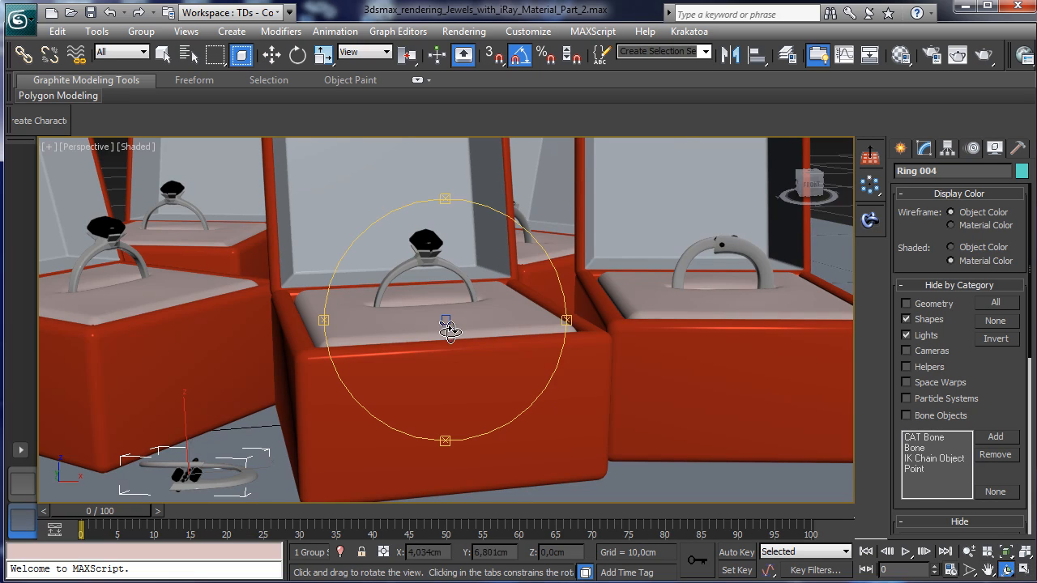
left_click_drag(446, 328, 704, 268)
left_click(989, 571)
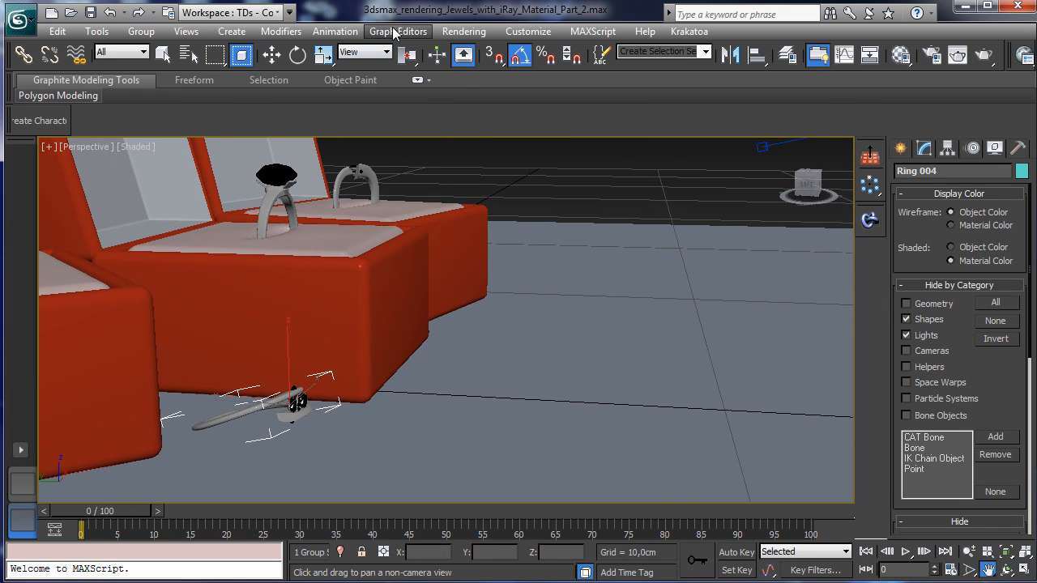
left_click(297, 56)
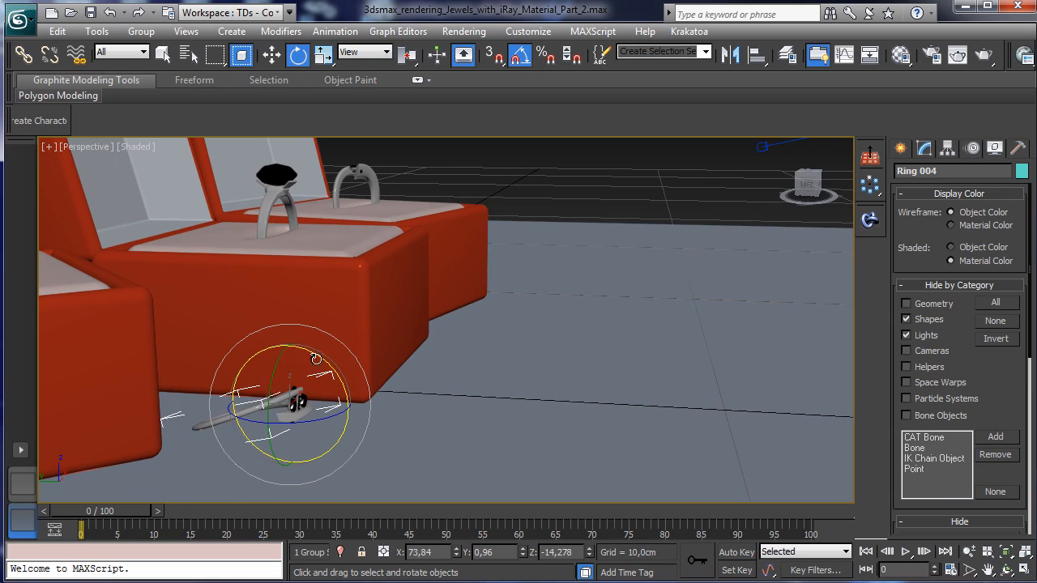
left_click_drag(316, 359, 323, 357)
Undo the accidental Box_1 move and lower the Ring 2 copy towards the floor, to about Z 0.13 cm
left_click(272, 55)
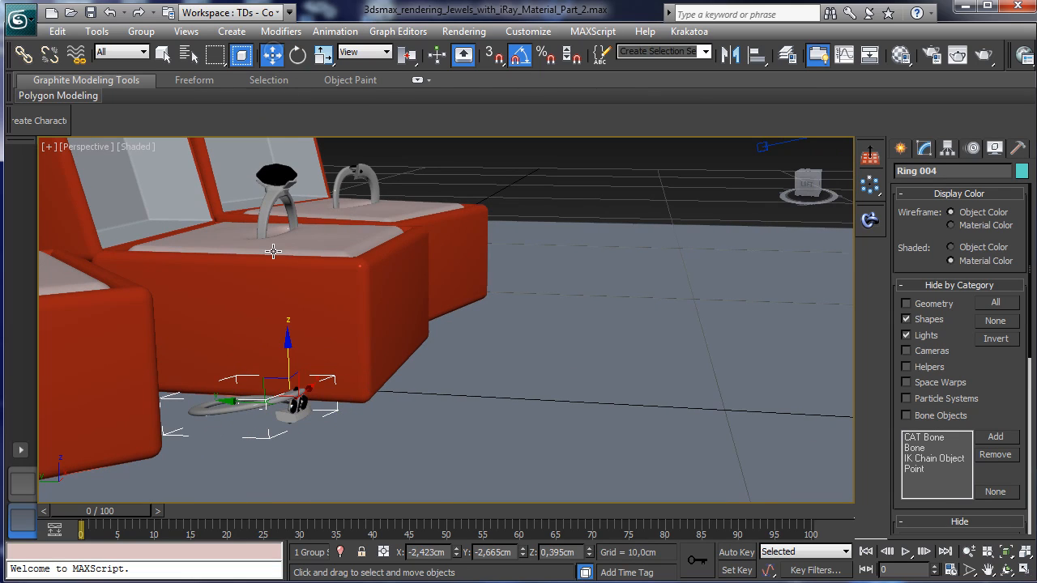
left_click(287, 357)
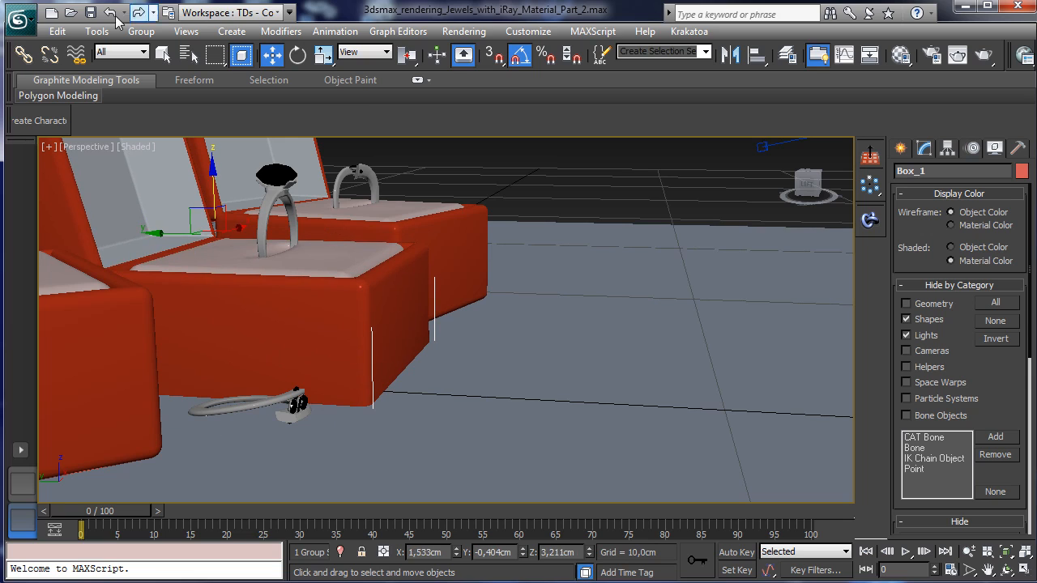
left_click(261, 405)
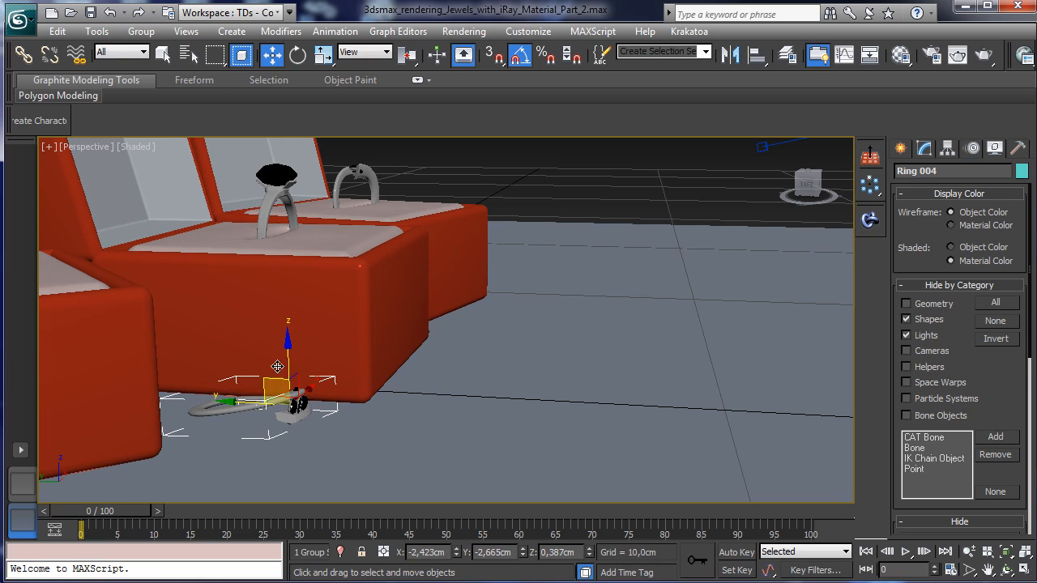
left_click_drag(291, 360, 199, 309)
left_click(1007, 570)
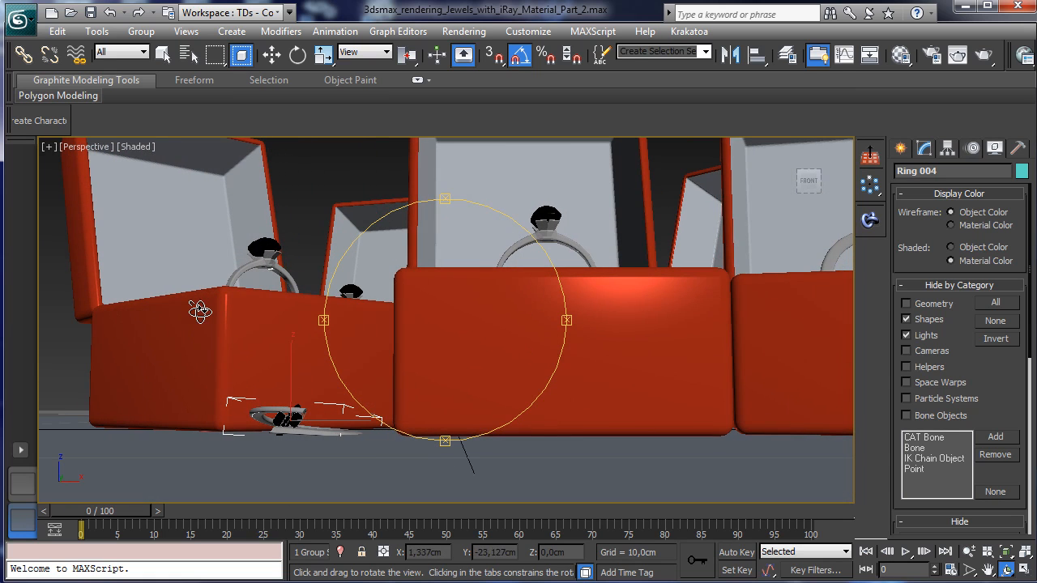
left_click(273, 55)
right_click(292, 371)
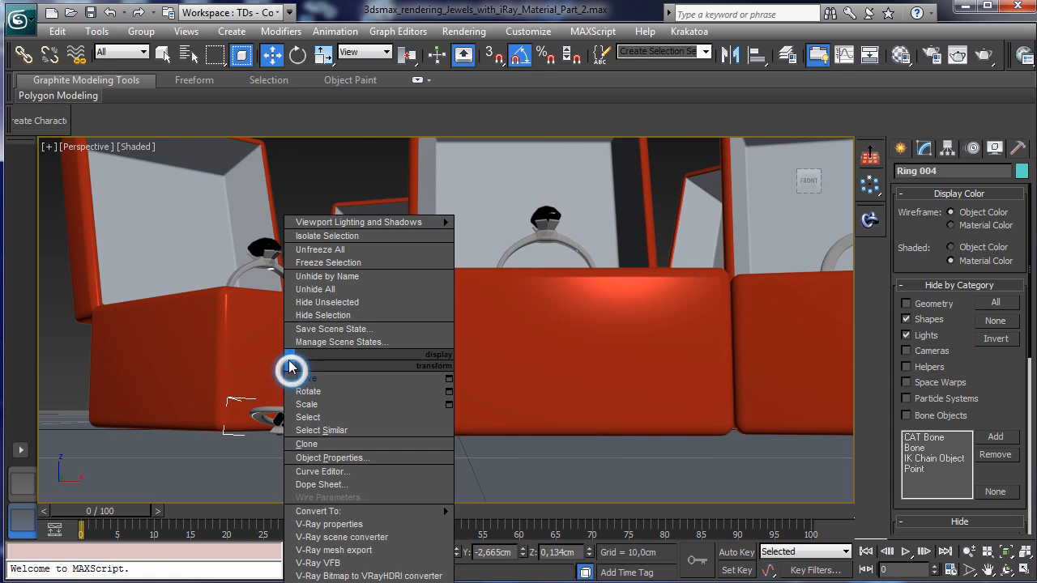
Fine-tune the tilt of the Ring 2 copy and lower it onto the floor at about Z 0.11 cm
left_click(298, 55)
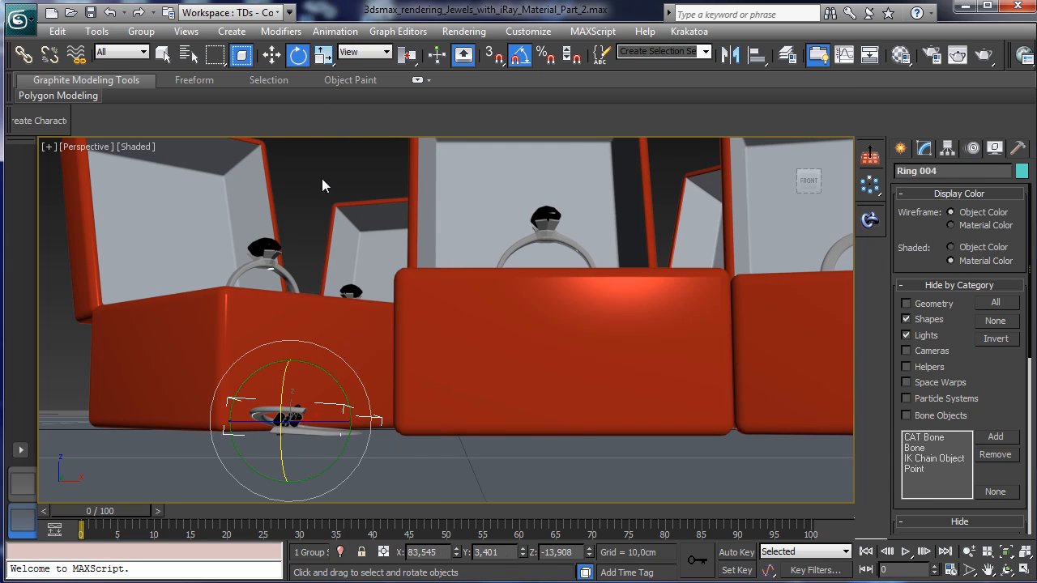
left_click_drag(332, 377, 331, 372)
left_click(272, 55)
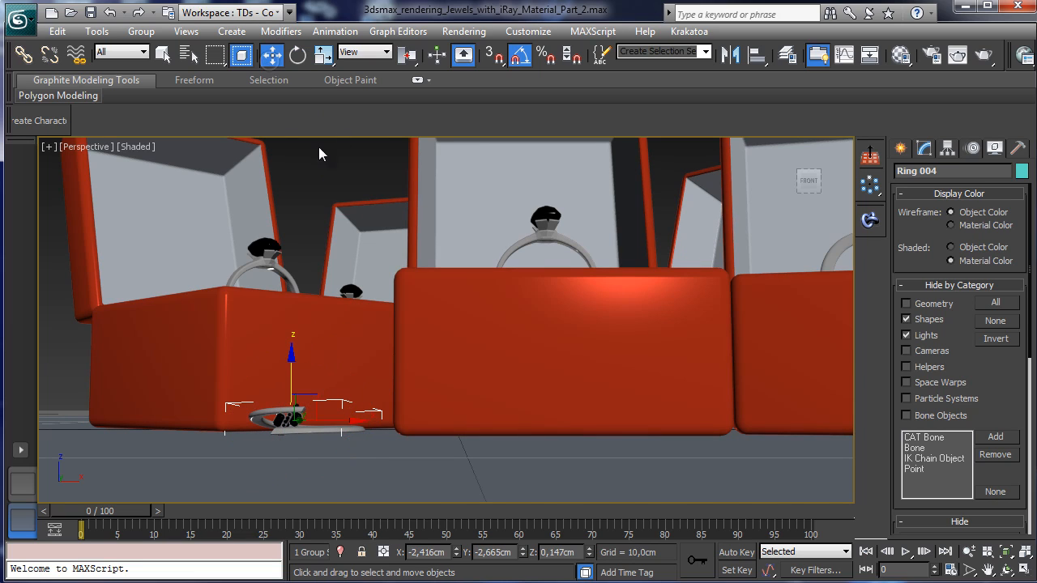
left_click_drag(293, 369, 293, 369)
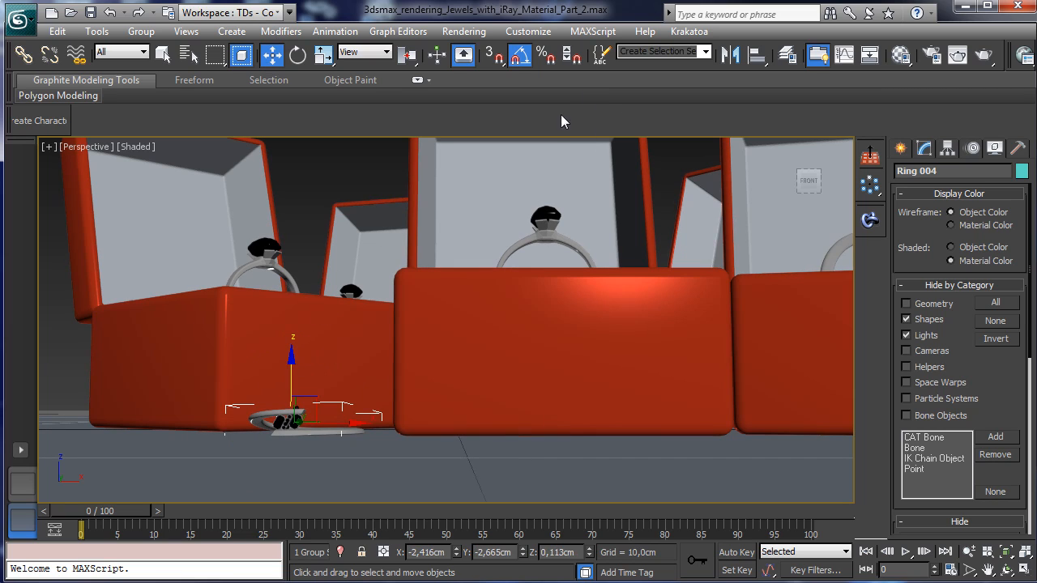
Restore the Camera001 view and shift the floor ring about 0.18 cm on X and 0.6 cm on Y towards the boxes
left_click(1025, 569)
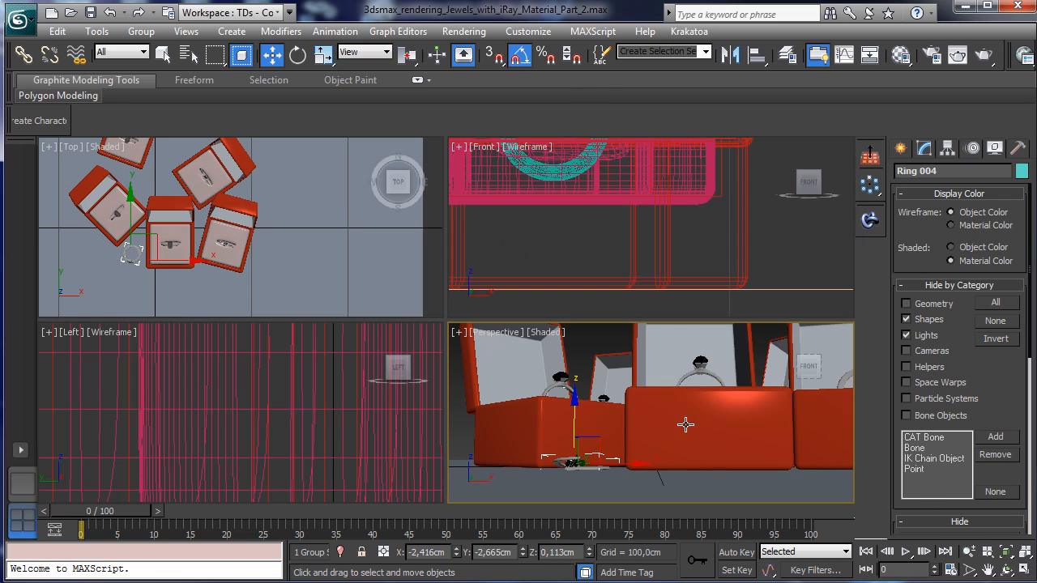
left_click(497, 341)
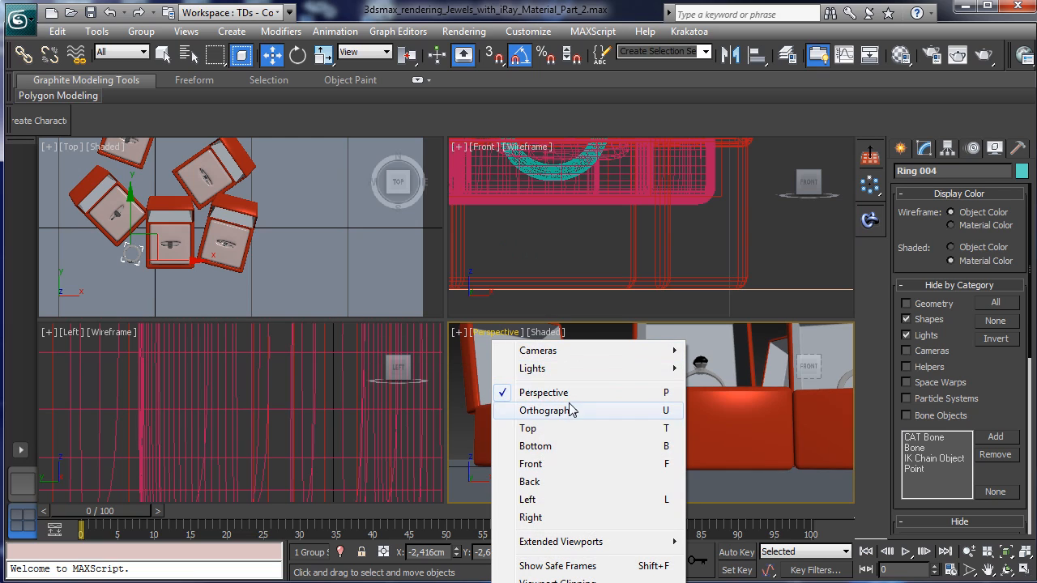
mouse_move(562, 351)
left_click(474, 350)
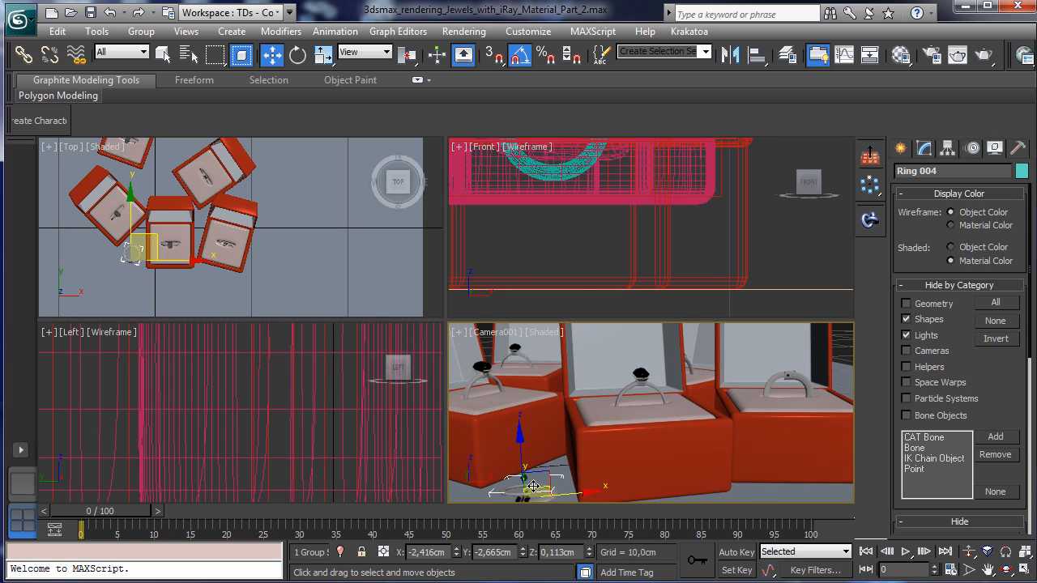
left_click_drag(535, 487, 638, 420)
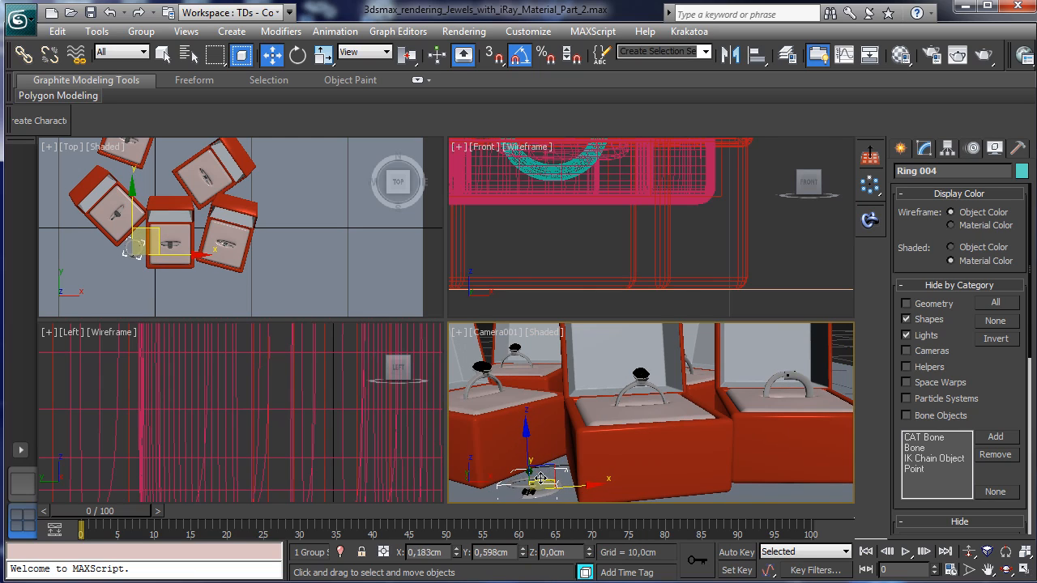
Clone Ring_1 as an independent copy, place it in front of the box holding Ring 2 and lower it towards the floor
left_click(641, 379)
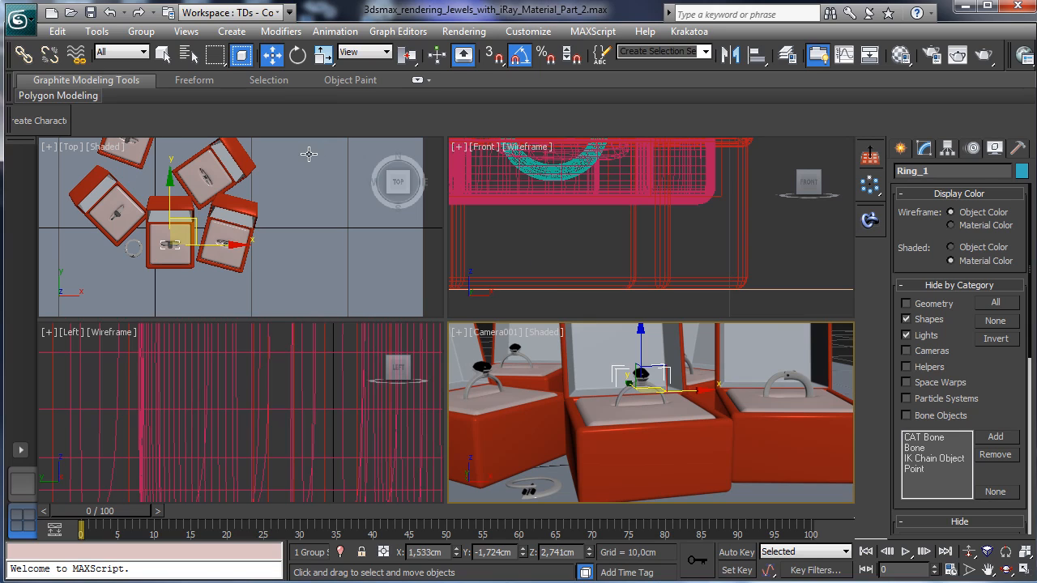
left_click(57, 30)
left_click(105, 157)
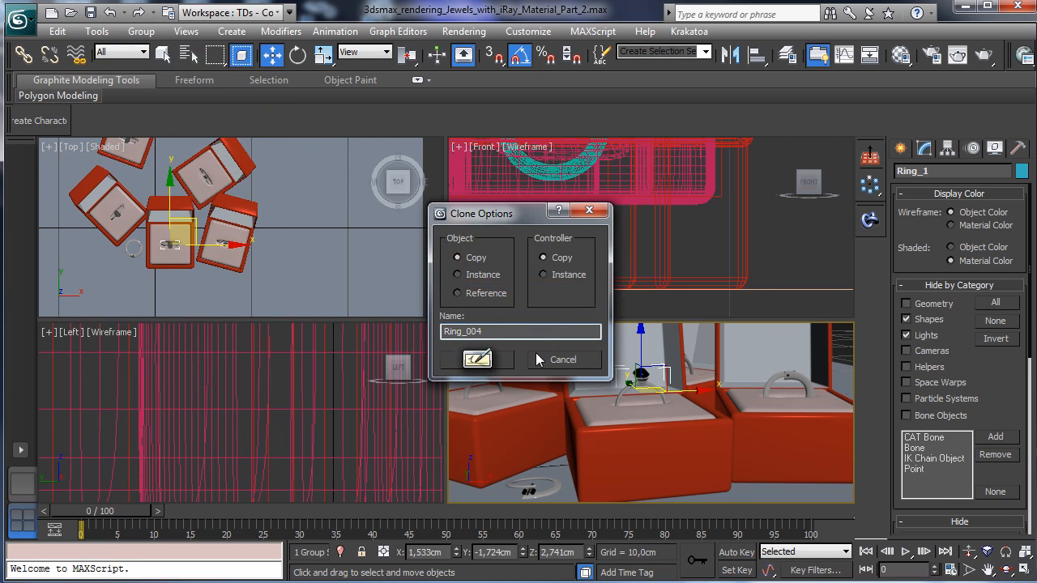
left_click(499, 362)
left_click_drag(179, 218, 214, 247)
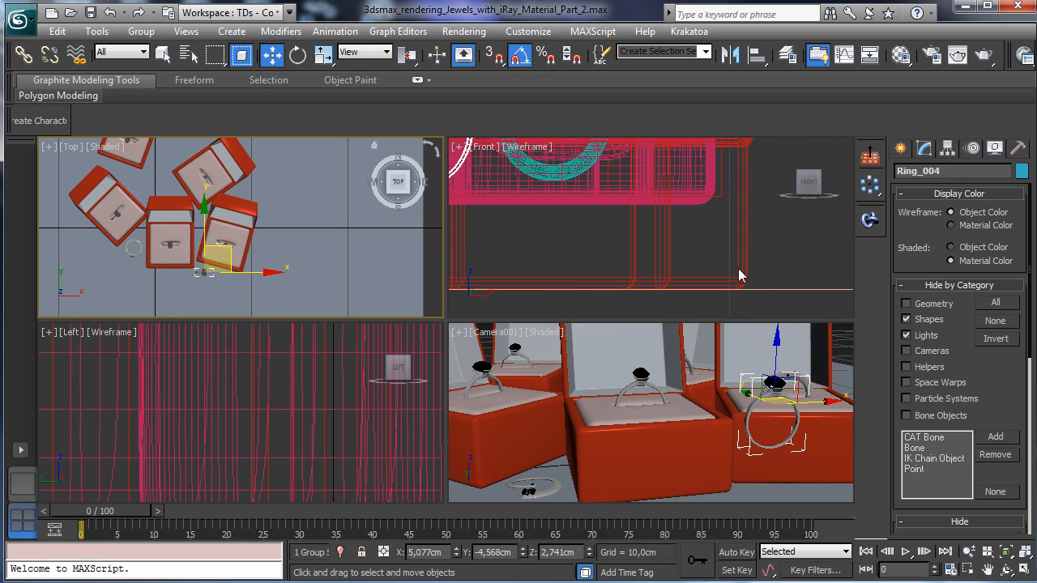
left_click_drag(773, 352, 773, 399)
Rotate the Ring_1 copy 85° about X and -70° about Z so it lies nearly flat
left_click(299, 60)
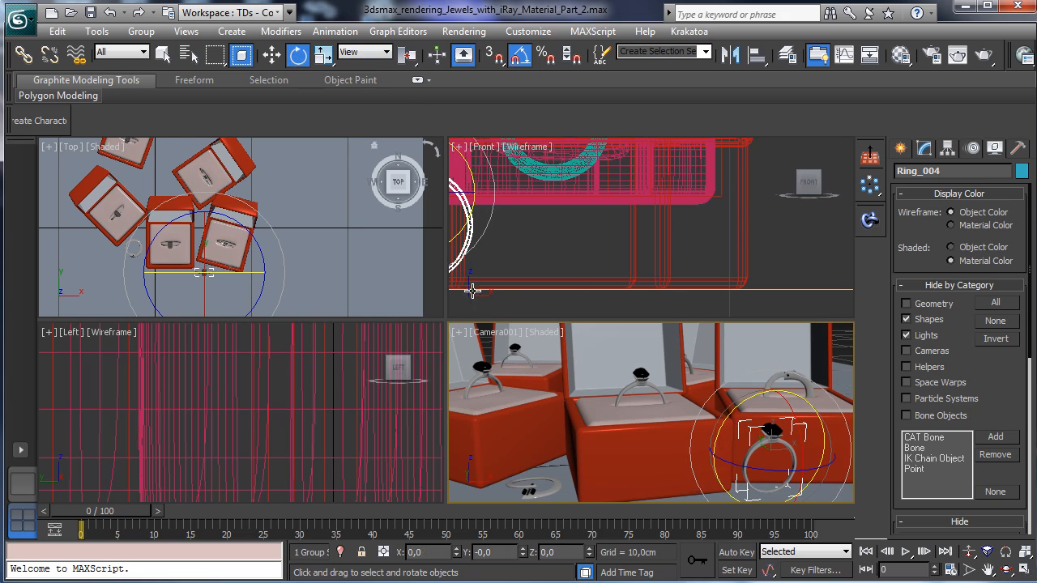
left_click_drag(793, 409, 728, 466)
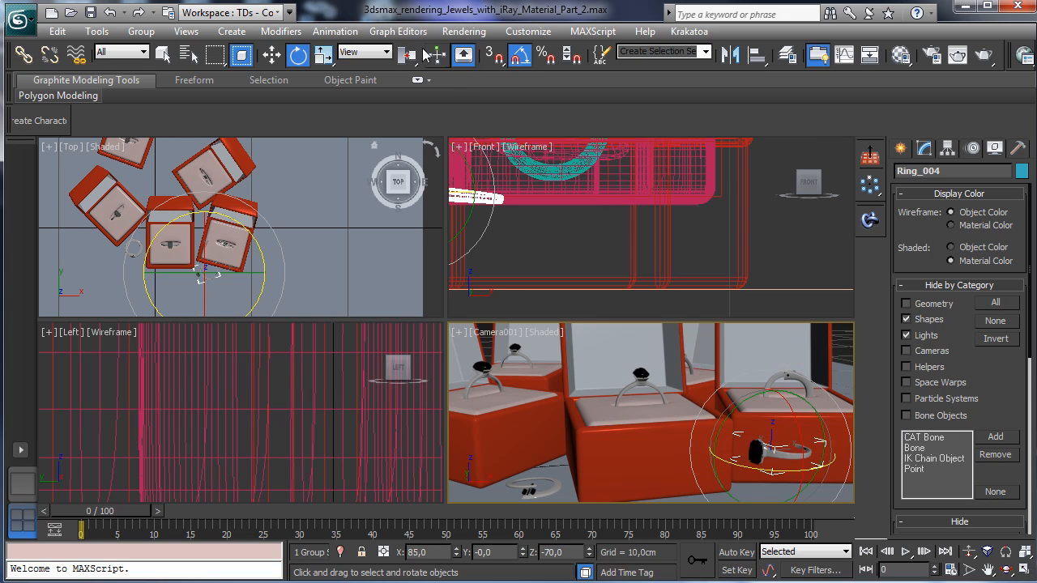
Lower the tilted Ring_1 copy towards the floor and adjust its height in the Front view to about Z 0.33 cm
key("w")
left_click_drag(770, 397, 774, 438)
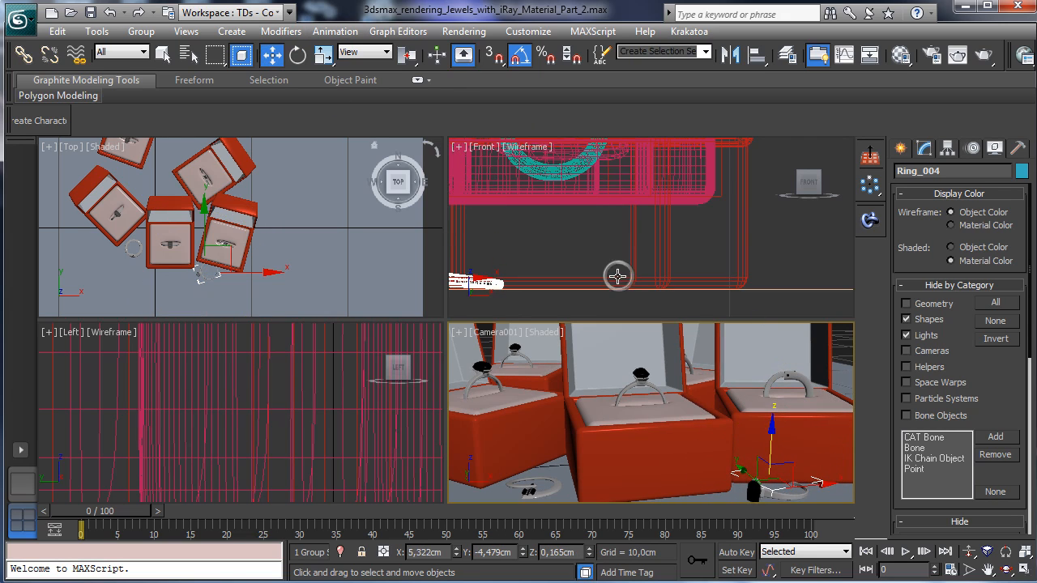
right_click(618, 274)
left_click(989, 572)
left_click_drag(590, 257, 719, 233)
key("w")
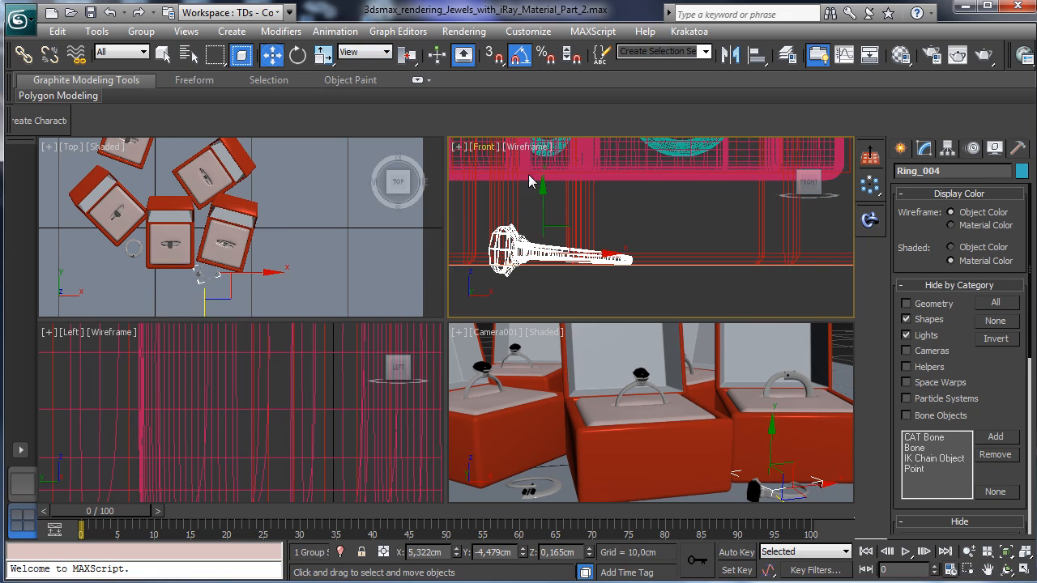
left_click_drag(544, 200, 542, 190)
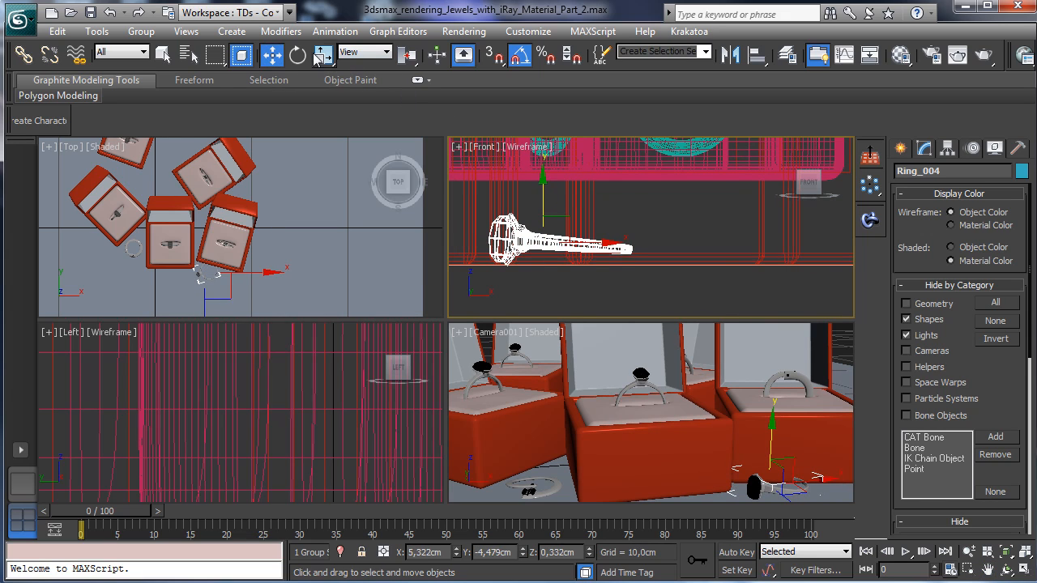
Rotate the Ring_1 copy -5° in the Front view and lower it onto the floor at about Z 0.25 cm
left_click(299, 56)
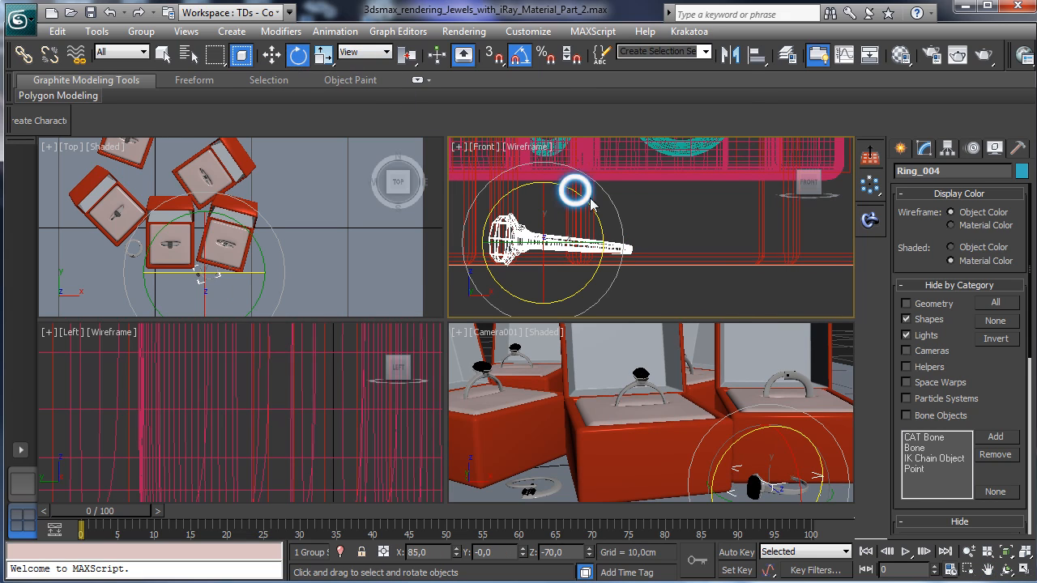
key("w")
left_click(299, 55)
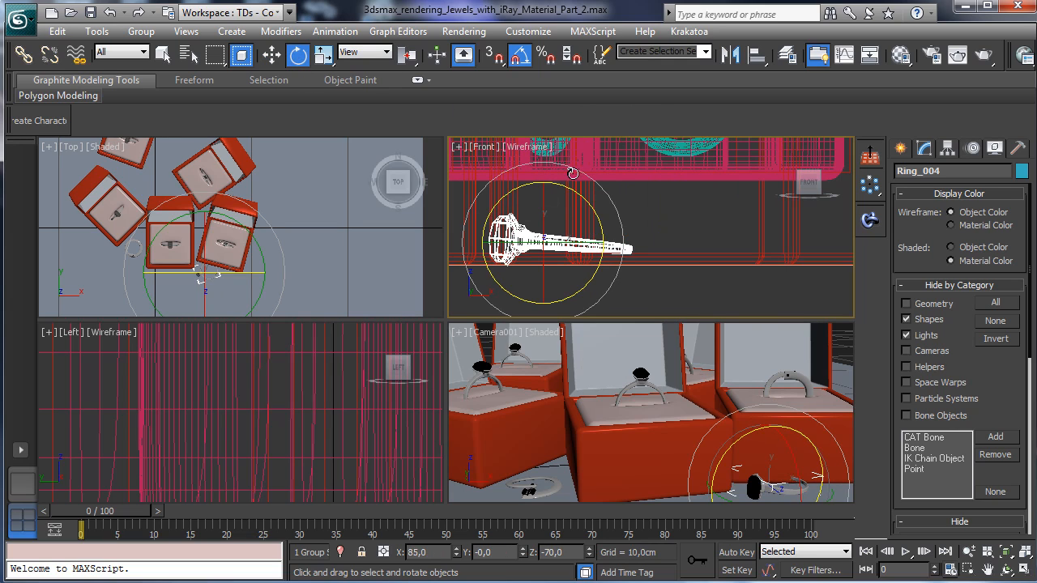
left_click_drag(581, 193, 588, 185)
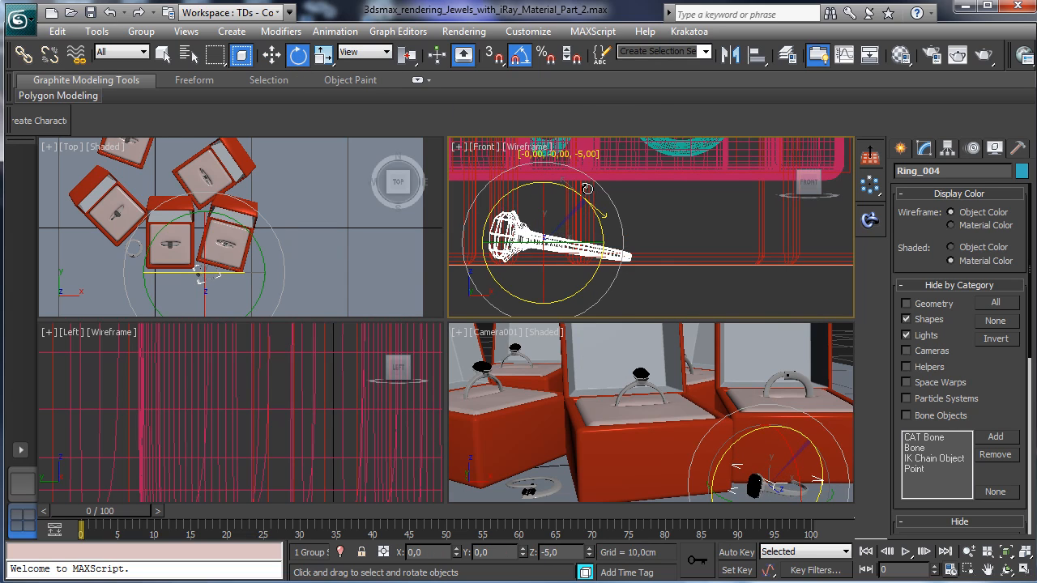
left_click(272, 54)
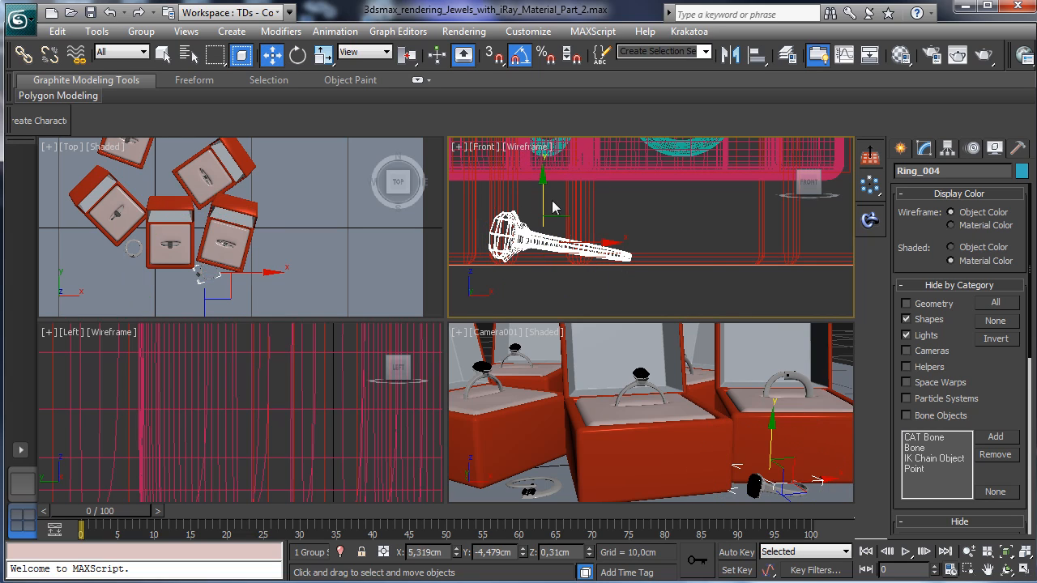
left_click_drag(540, 194, 563, 191)
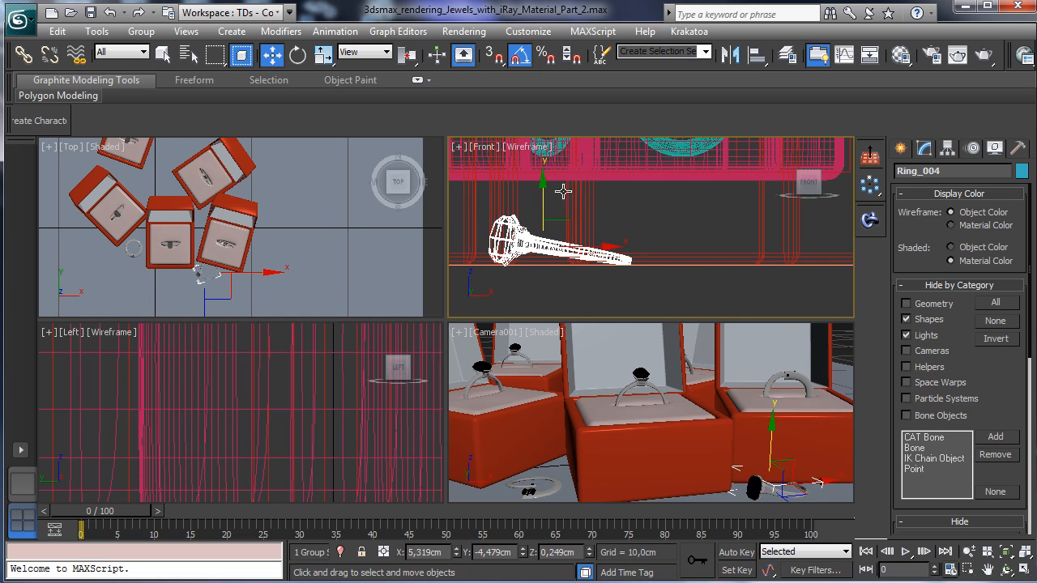
Move the Ring_1 copy to about X 4.49 cm, Y -4.88 cm and truck the camera slightly to frame both floor rings
right_click(238, 255)
left_click_drag(226, 246, 214, 251)
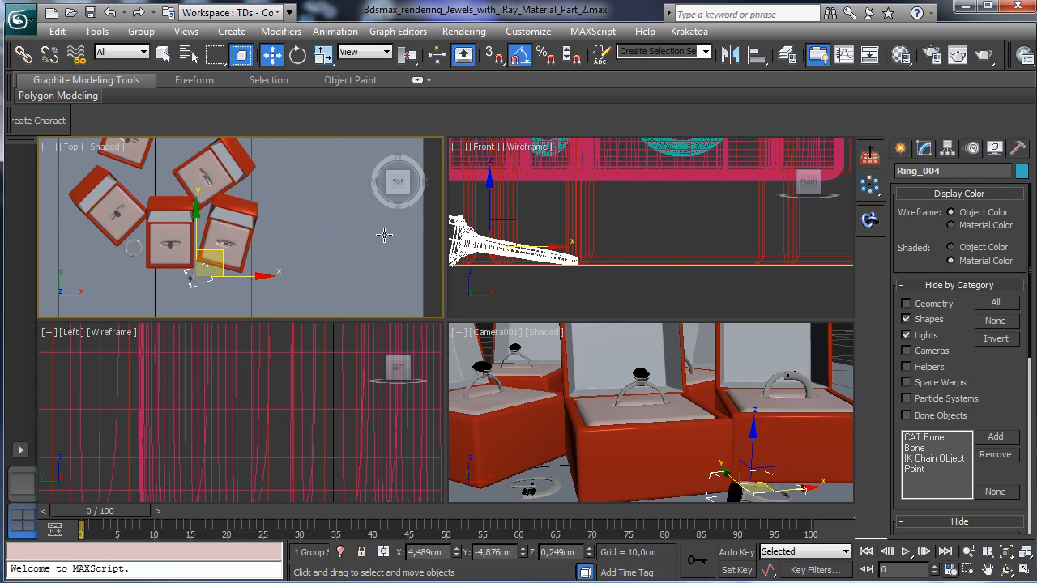
left_click(527, 487)
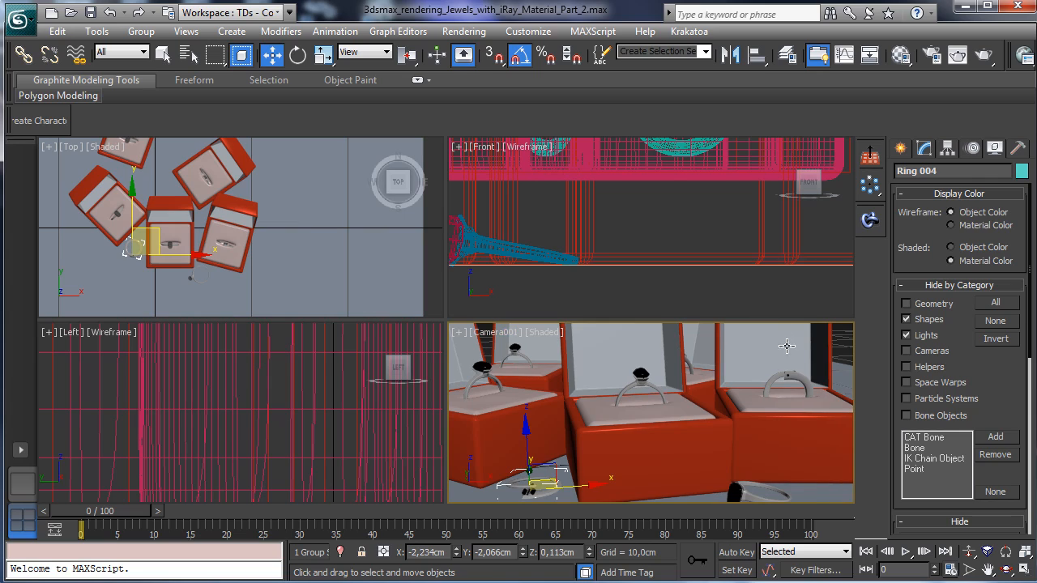
left_click(988, 570)
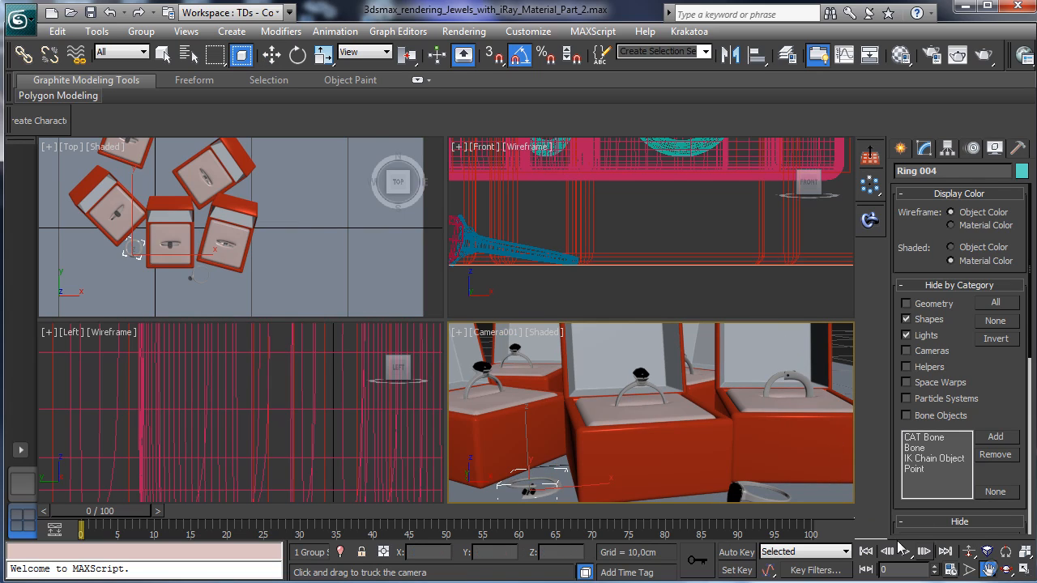
mouse_move(655, 442)
left_mouse_down()
mouse_move(664, 430)
mouse_move(661, 440)
left_mouse_up()
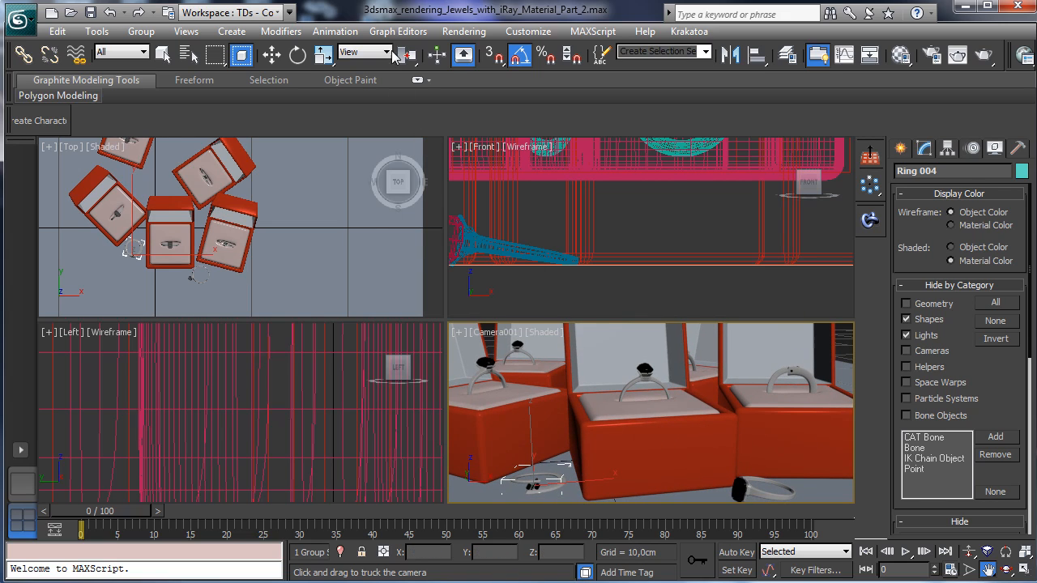
Clone the floor Ring_1 copy with an 80° rotation about Z and place the new ring beside it at about X 6.6 cm, Y -5.4 cm
left_click(298, 54)
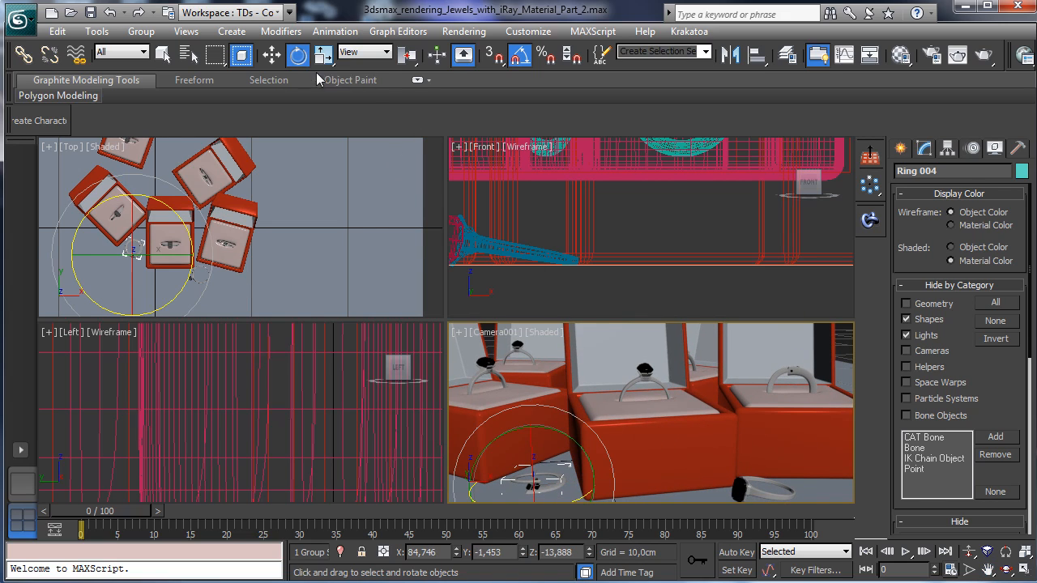
left_click(743, 486)
left_click(1022, 570)
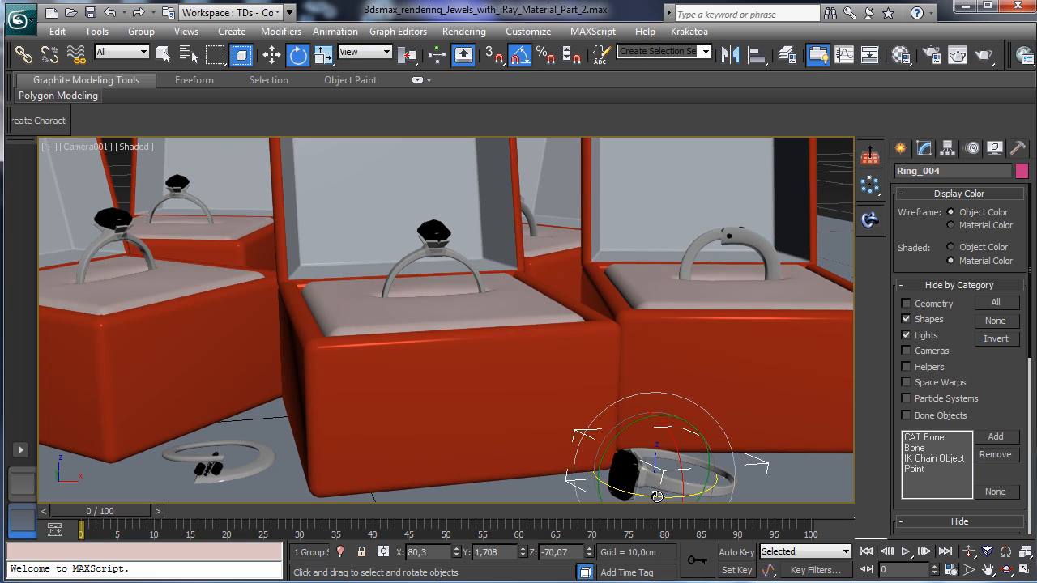
mouse_move(659, 493)
left_mouse_down("shift")
mouse_move(735, 501)
mouse_move(712, 505)
left_mouse_up("shift")
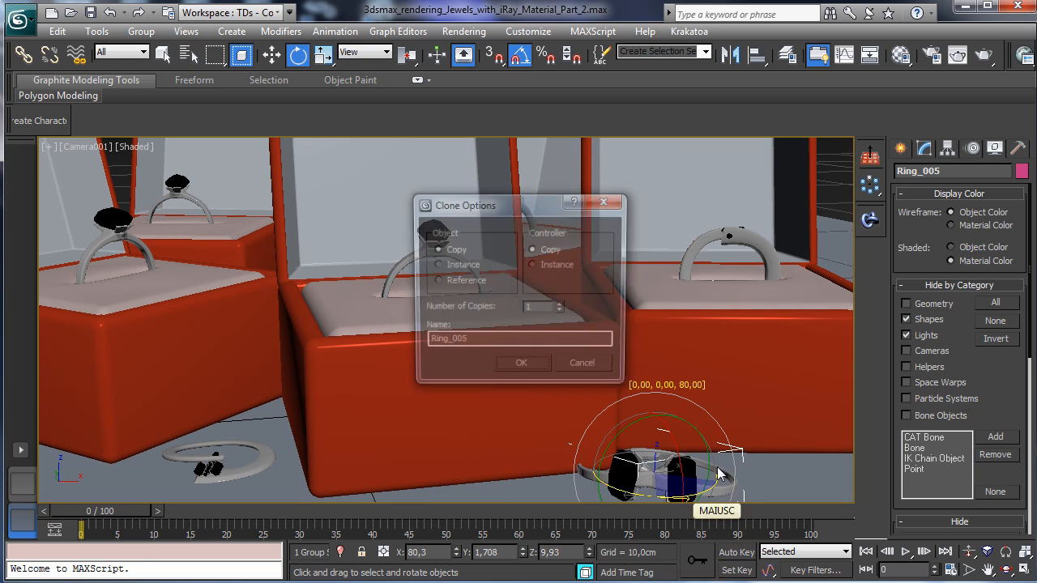
left_click(535, 365)
key("w")
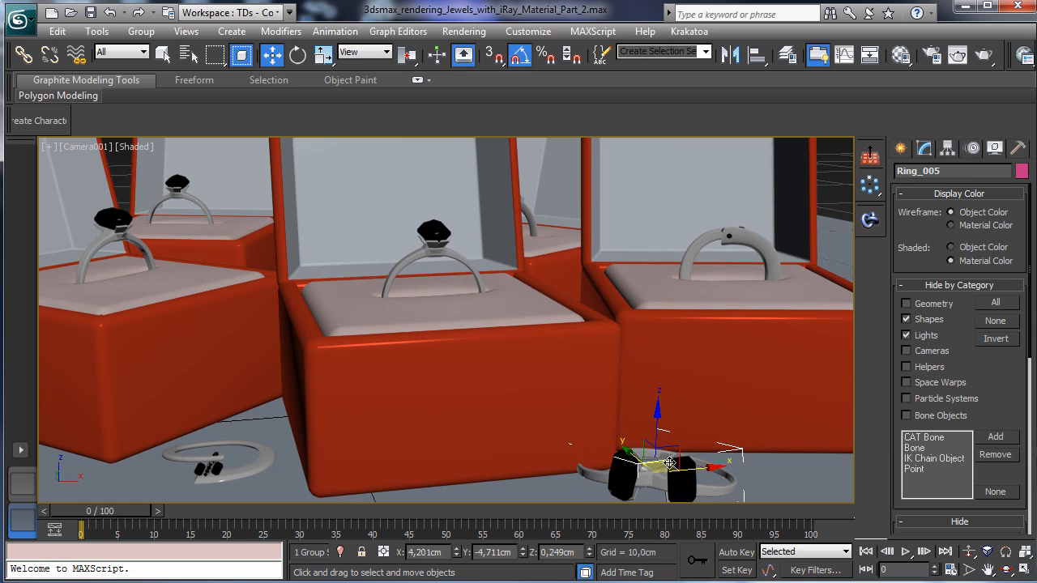
left_click_drag(640, 464, 833, 468)
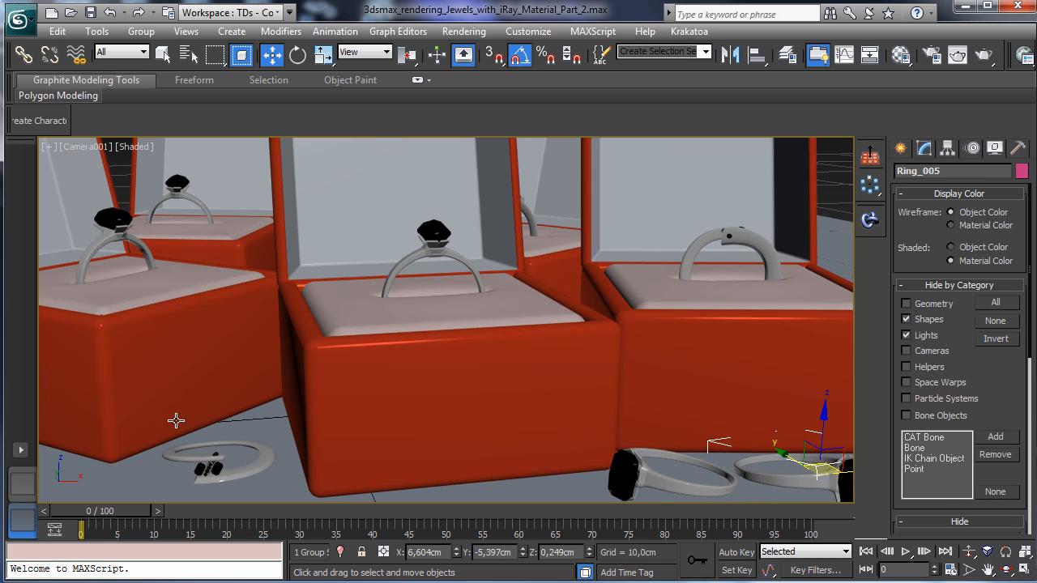
Clone the floor copy of Ring 2 by rotating it about Z and move the new ring beside it, farther from the central box
left_click(203, 460)
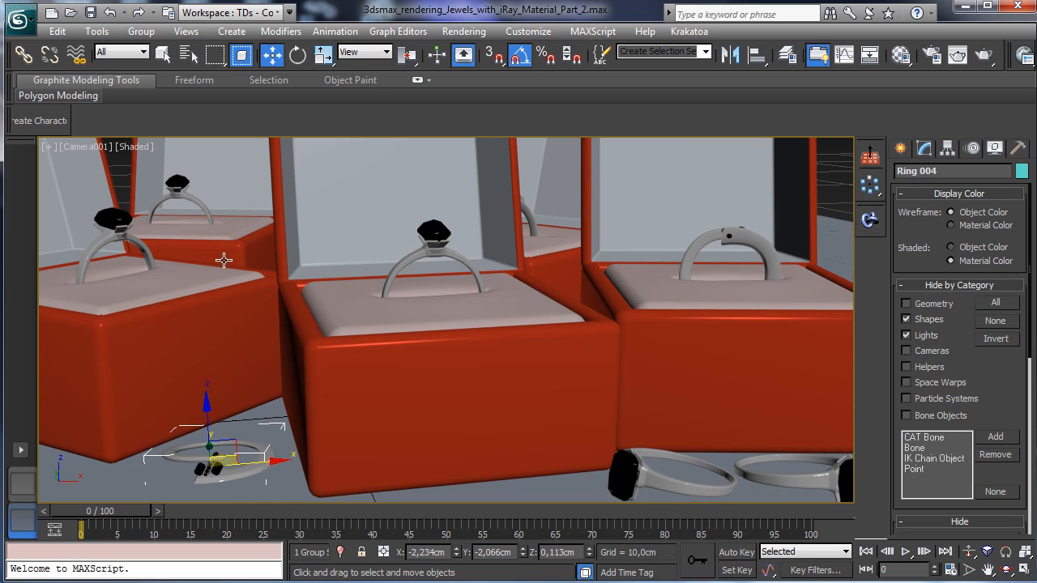
left_click(297, 54)
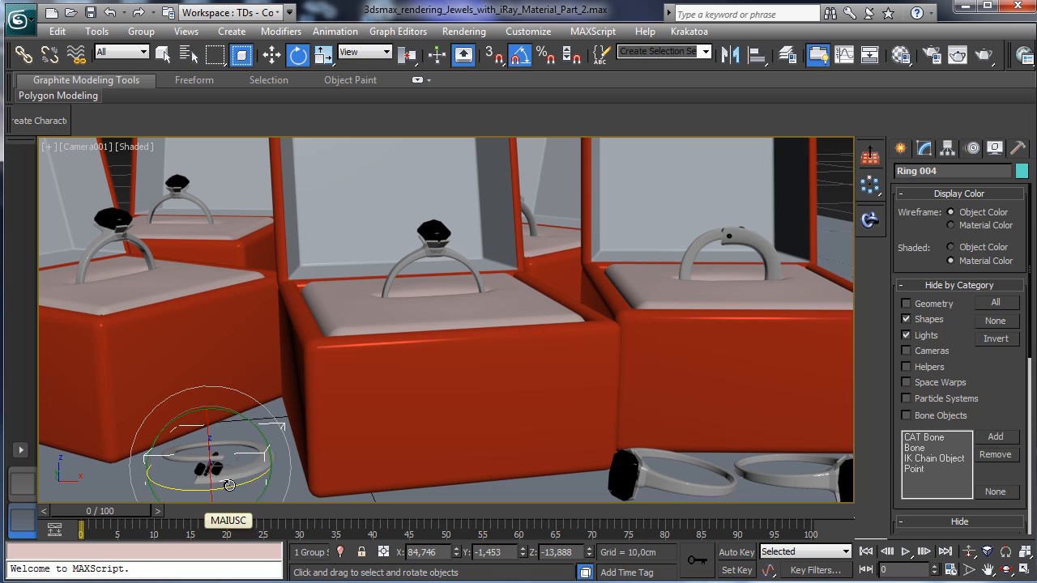
mouse_move(267, 480)
left_mouse_down("shift")
mouse_move(307, 469)
mouse_move(292, 470)
left_mouse_up("shift")
left_click(521, 367)
left_click(271, 54)
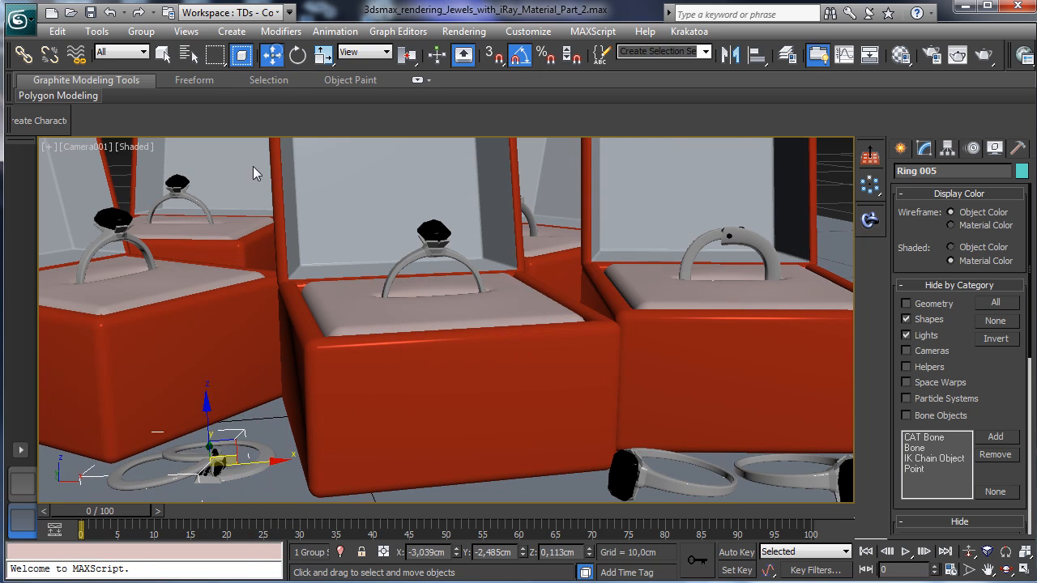
left_click_drag(230, 456, 148, 465)
left_click(163, 54)
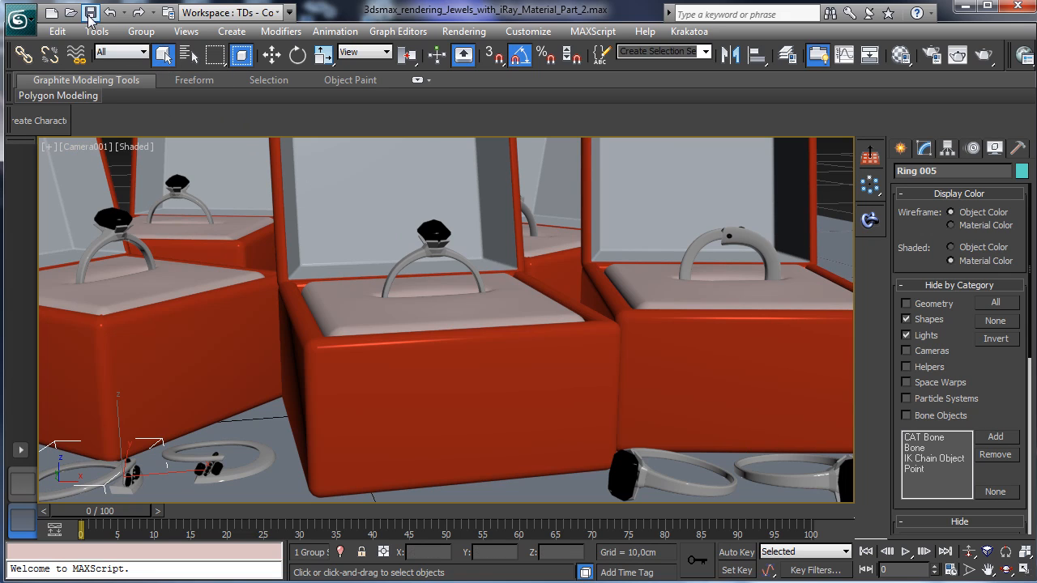
Select Camera001 and show its modify parameters down to the multi-pass effect and target distance settings
left_click(80, 148)
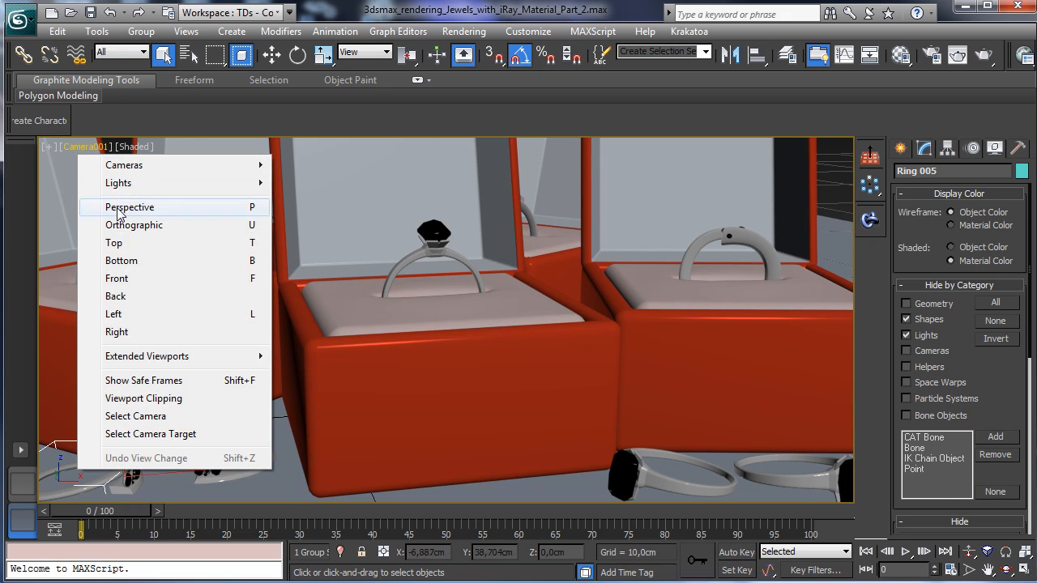
left_click(194, 418)
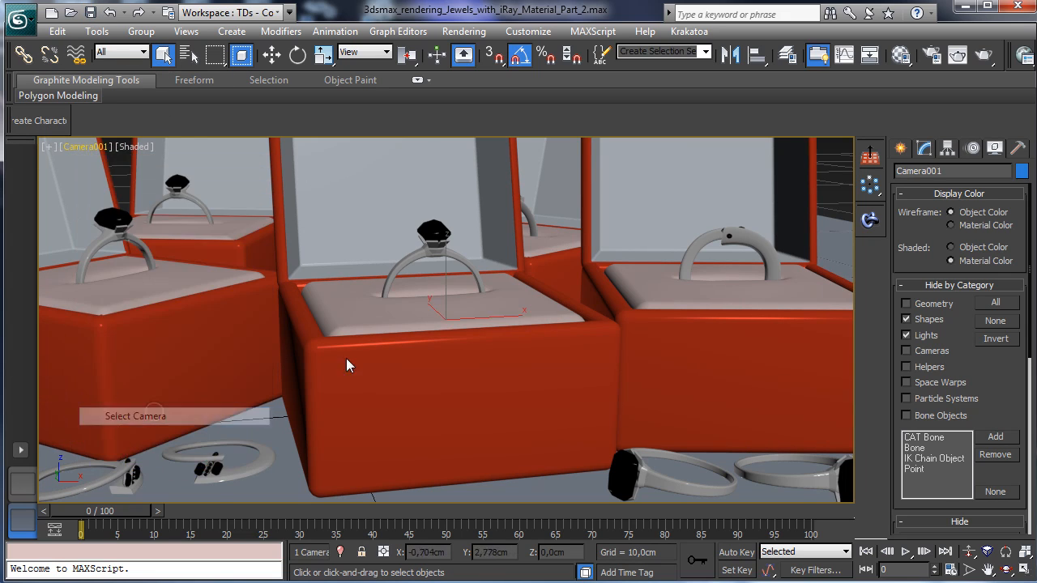
left_click(927, 149)
scroll(908, 375, "down", 5)
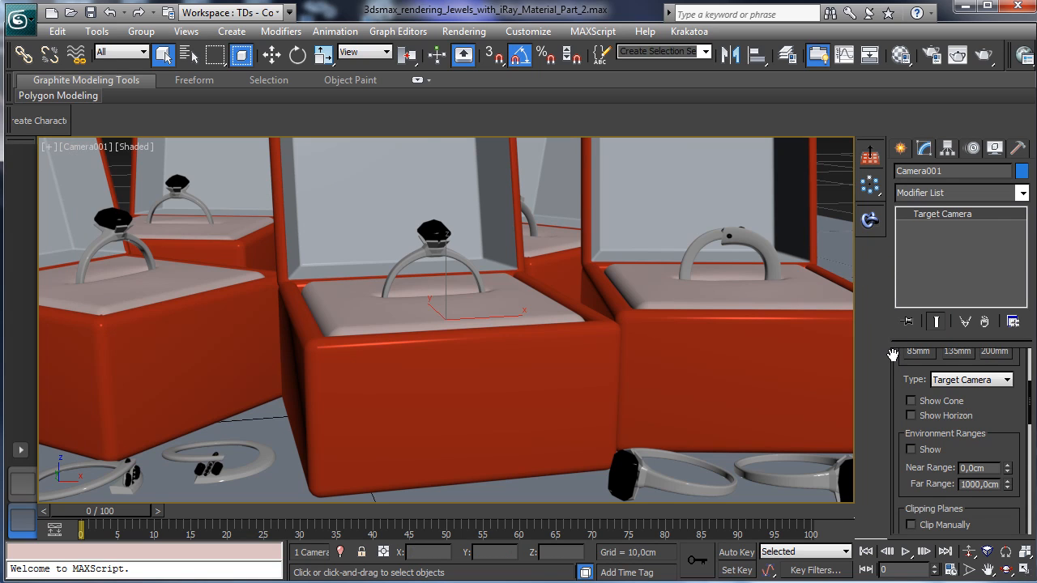
left_click_drag(893, 355, 742, 362)
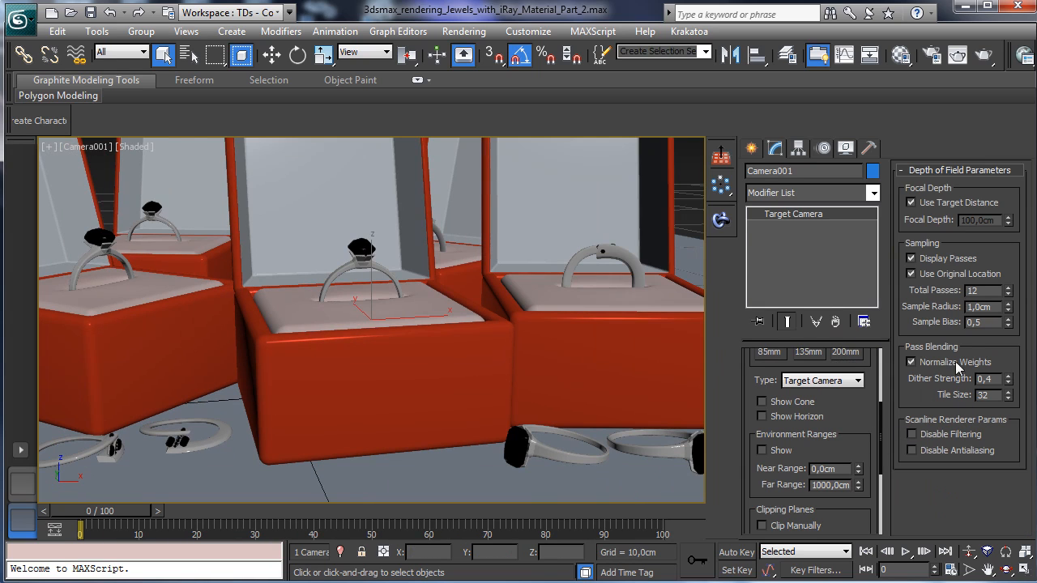
scroll(863, 439, "down", 4)
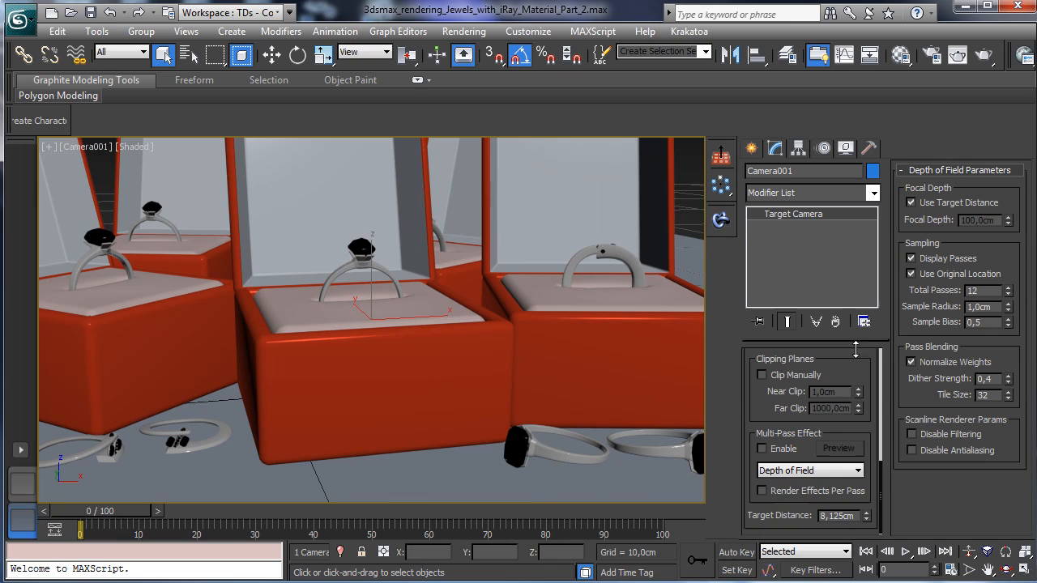
Enable the mental ray Depth of Field multi-pass effect on Camera001 and set the target distance to about 12.6 cm
left_click(811, 470)
left_click(818, 490)
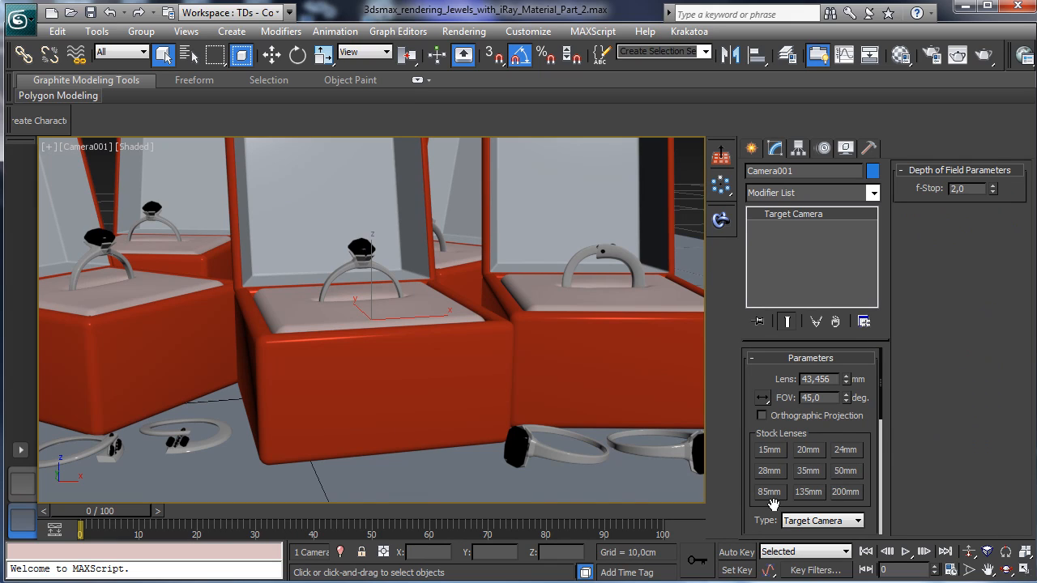
scroll(774, 504, "down", 8)
left_click(776, 449)
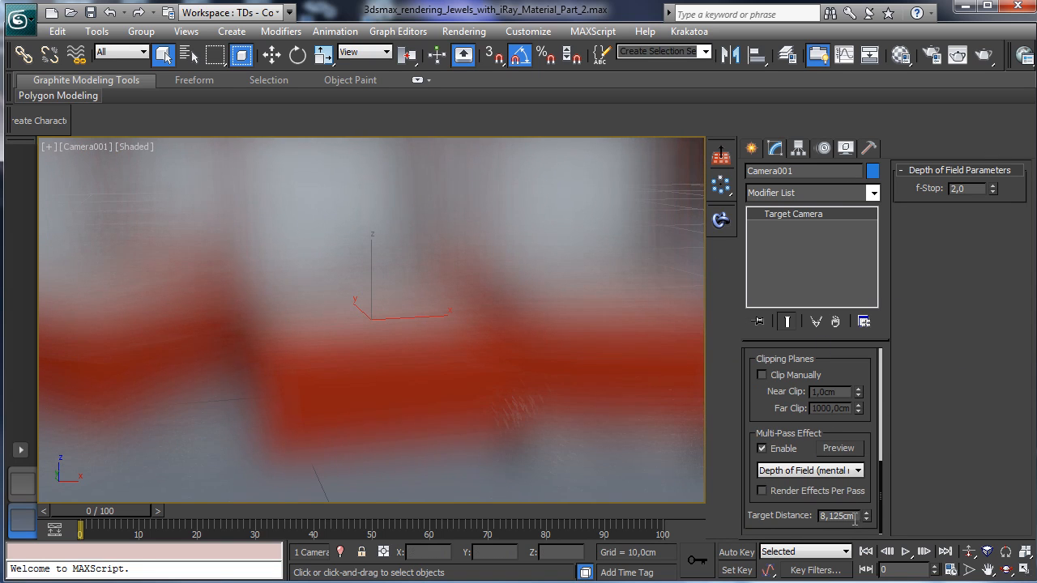
left_click_drag(867, 518, 875, 353)
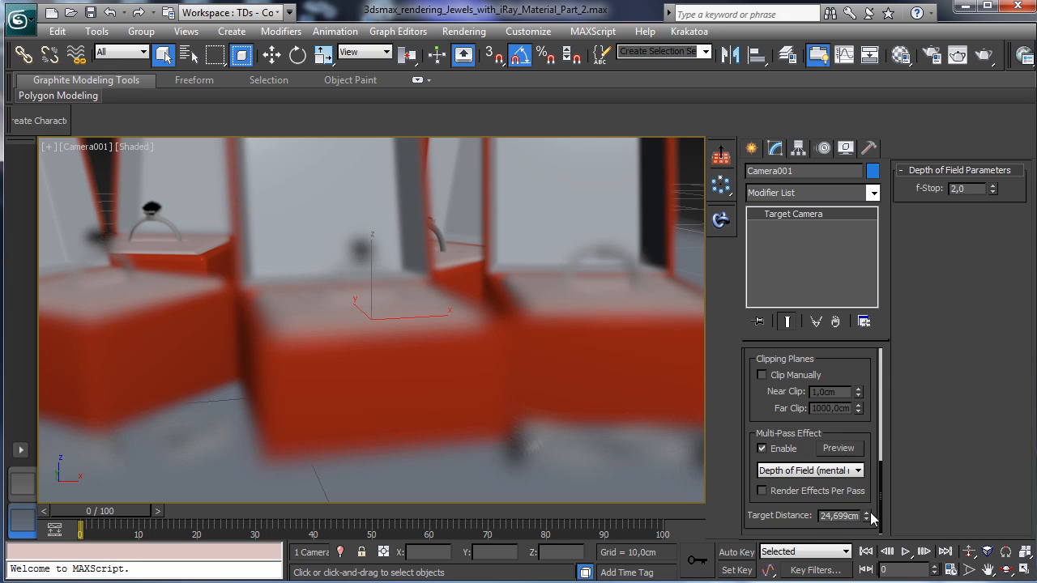
left_click_drag(872, 521, 871, 541)
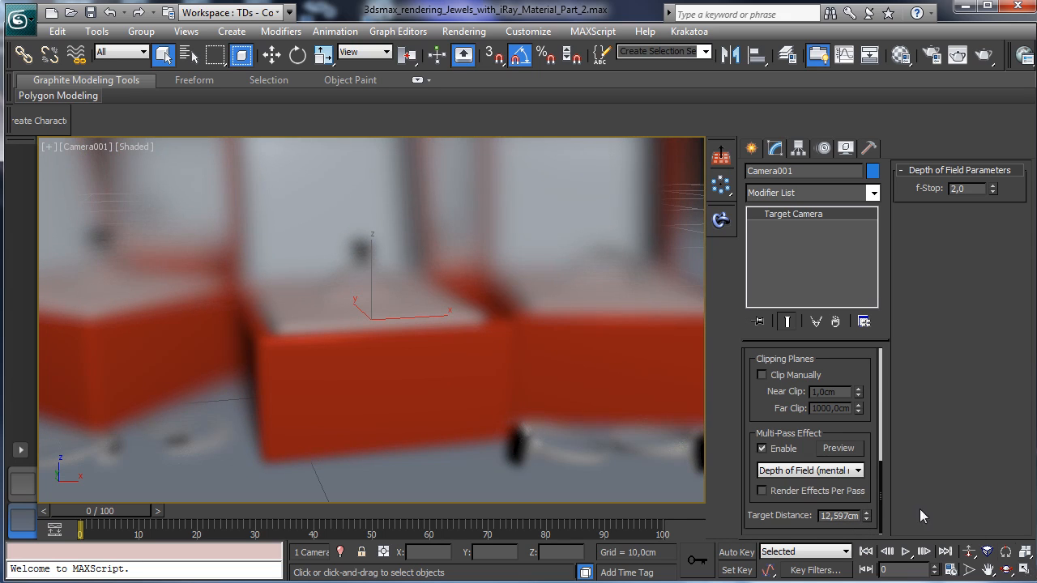
Try manual clipping on Camera001 with the near clip at about 17.37 cm, and turn manual clipping off again
left_click(1025, 571)
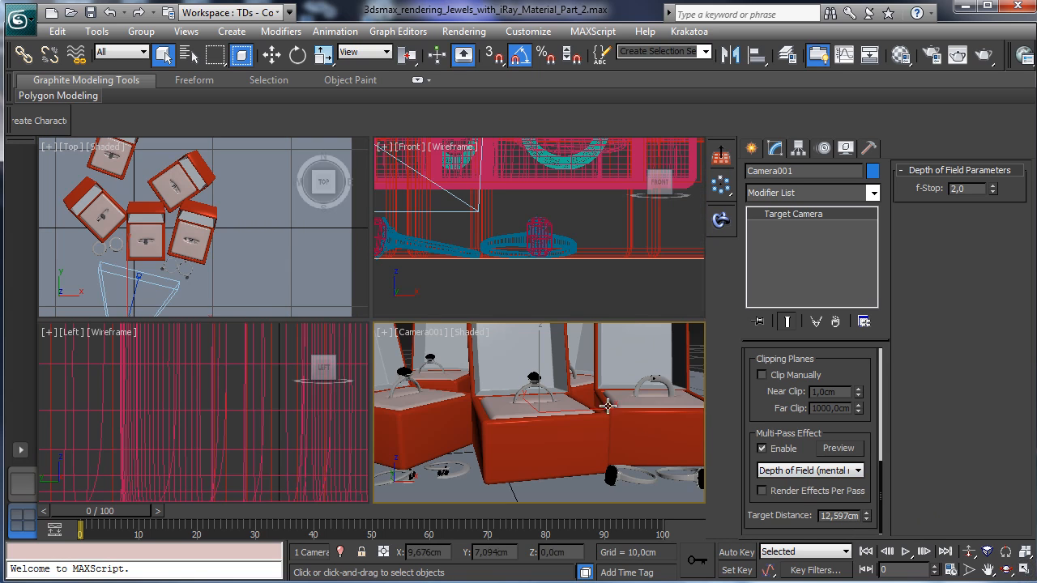
left_click(250, 285)
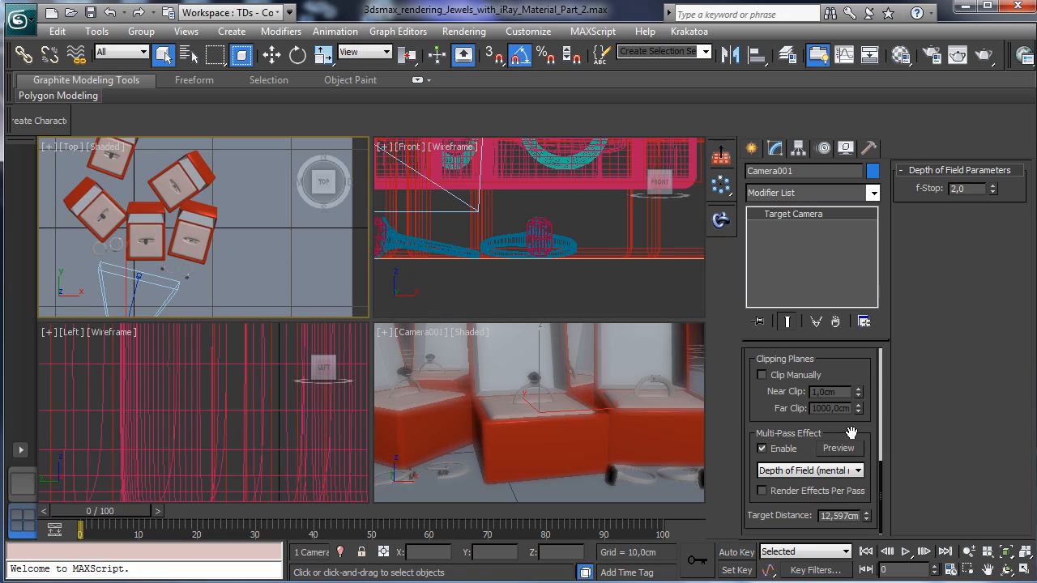
mouse_move(851, 366)
left_mouse_down()
mouse_move(836, 372)
mouse_move(862, 387)
mouse_move(865, 356)
left_mouse_up()
left_click(804, 379)
left_click_drag(893, 257, 867, 340)
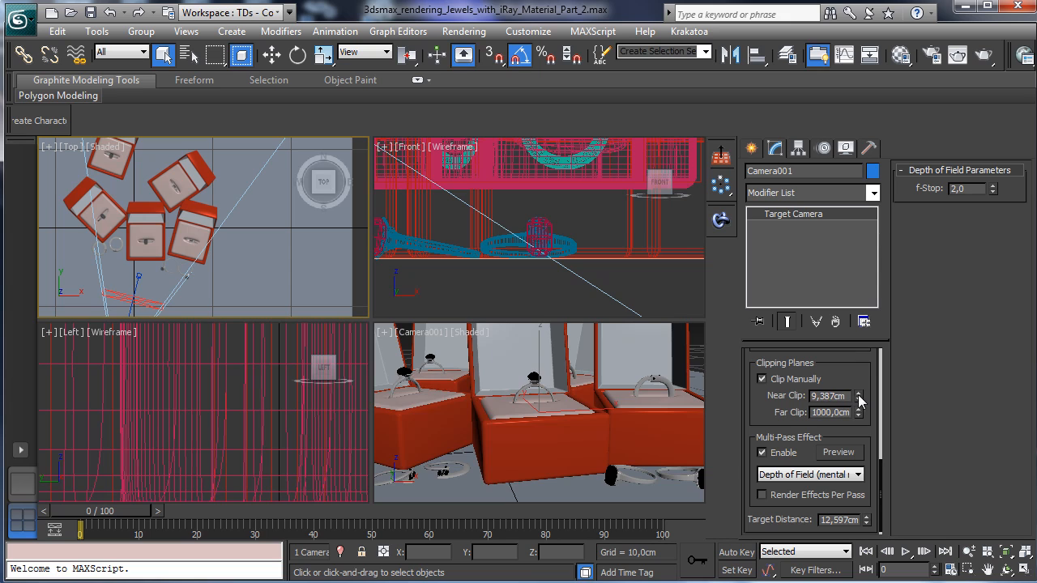
left_click_drag(860, 402, 863, 322)
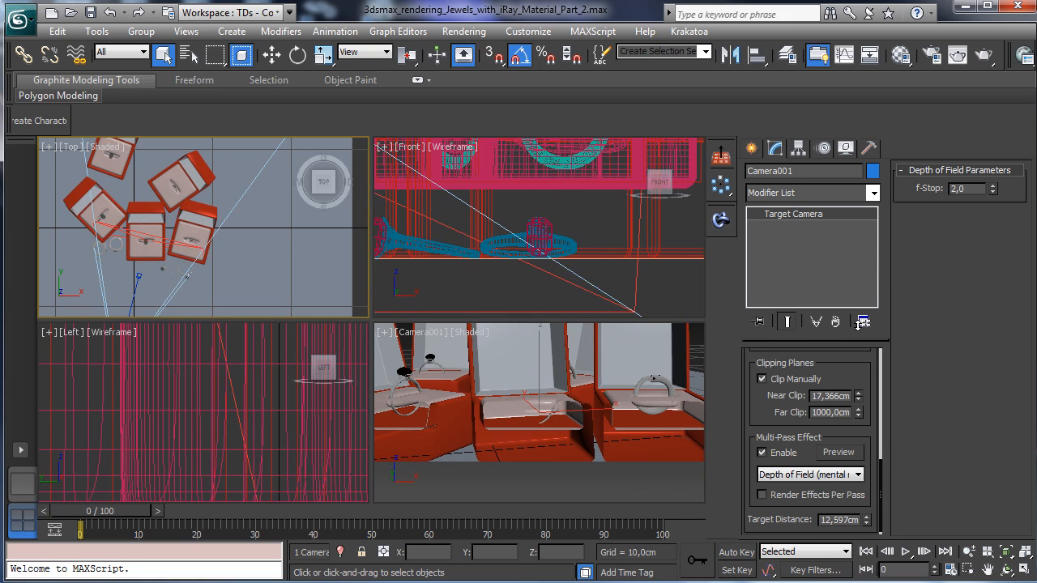
left_click(783, 382)
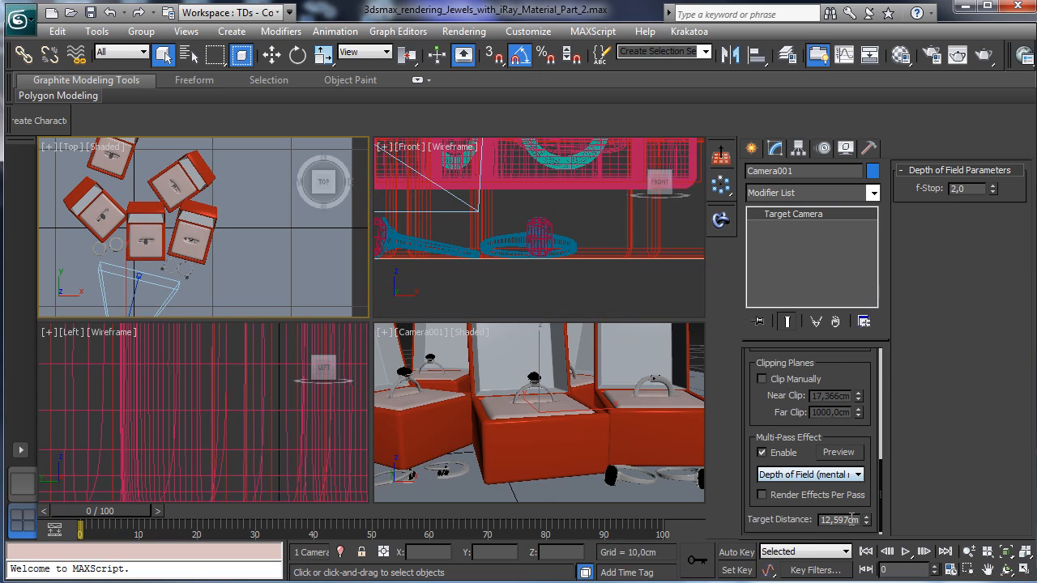
Set Camera001's multi-pass target distance to 17.5 cm and maximize the camera view
double_click(842, 519)
type("17,5")
key("Return")
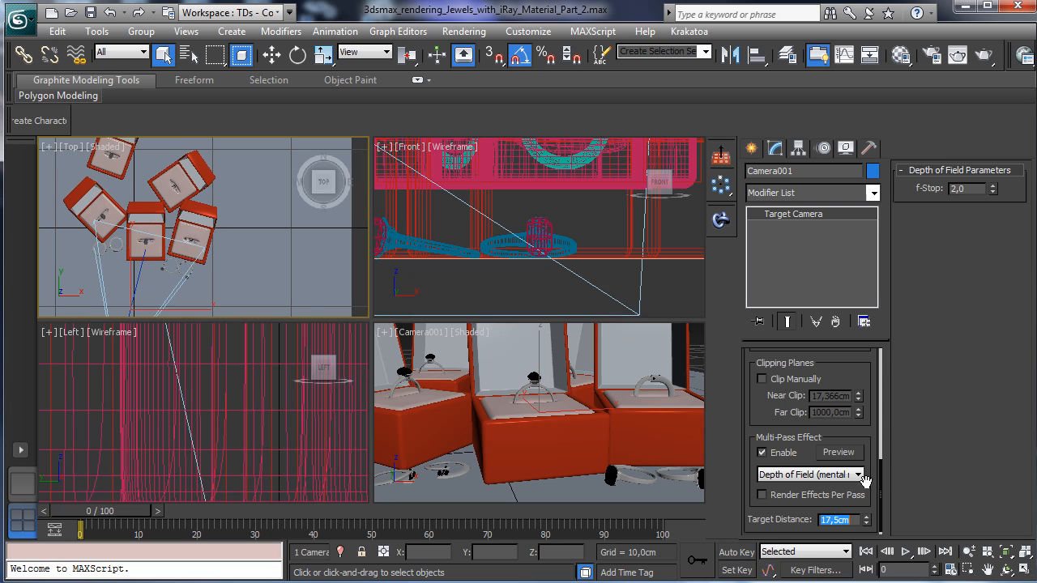
right_click(442, 403)
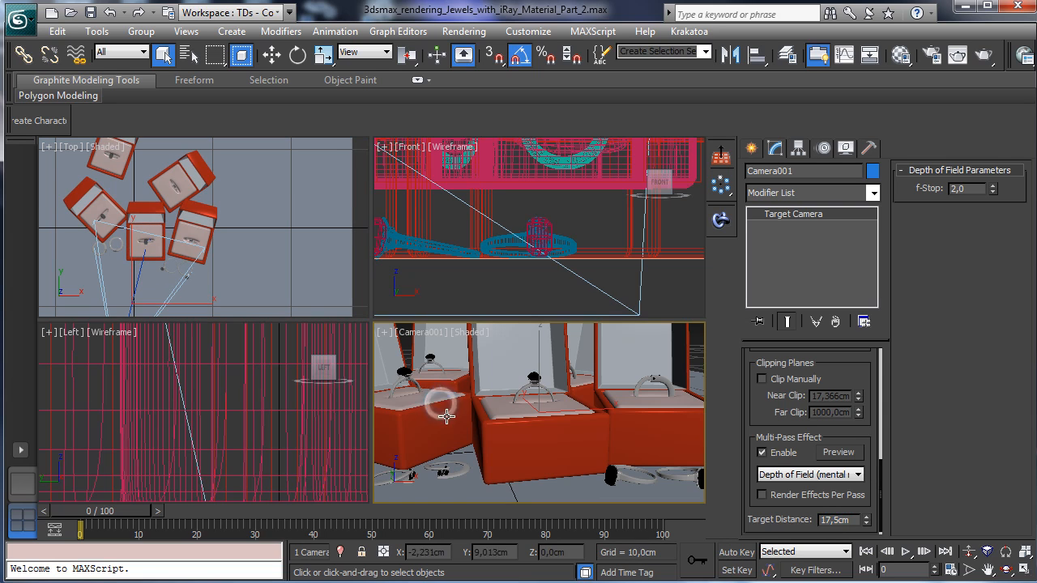
left_click(1026, 569)
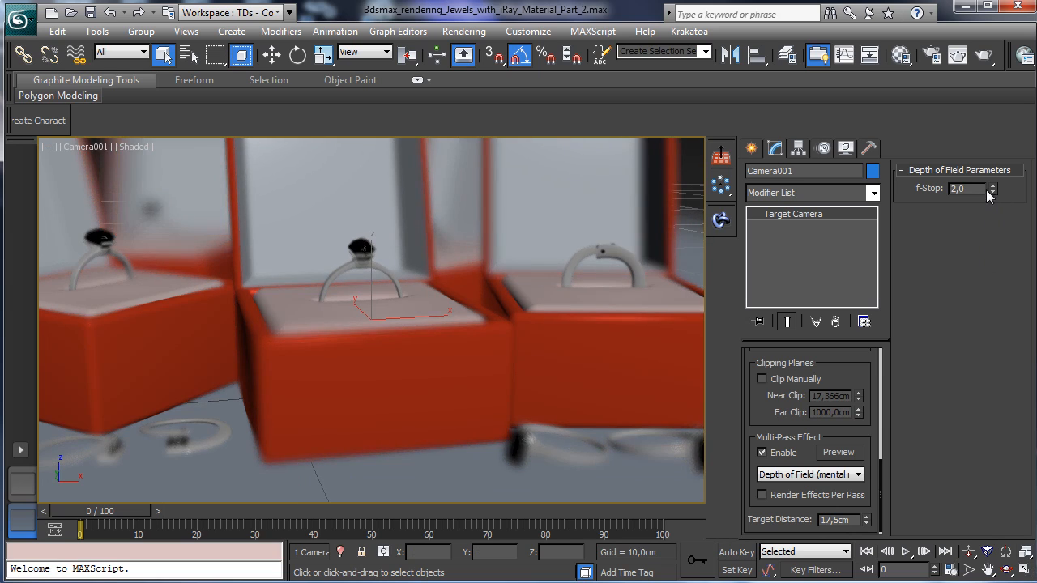
Set the camera's depth of field f-stop to 5.0 and save the scene
double_click(971, 188)
type("6")
key("Return")
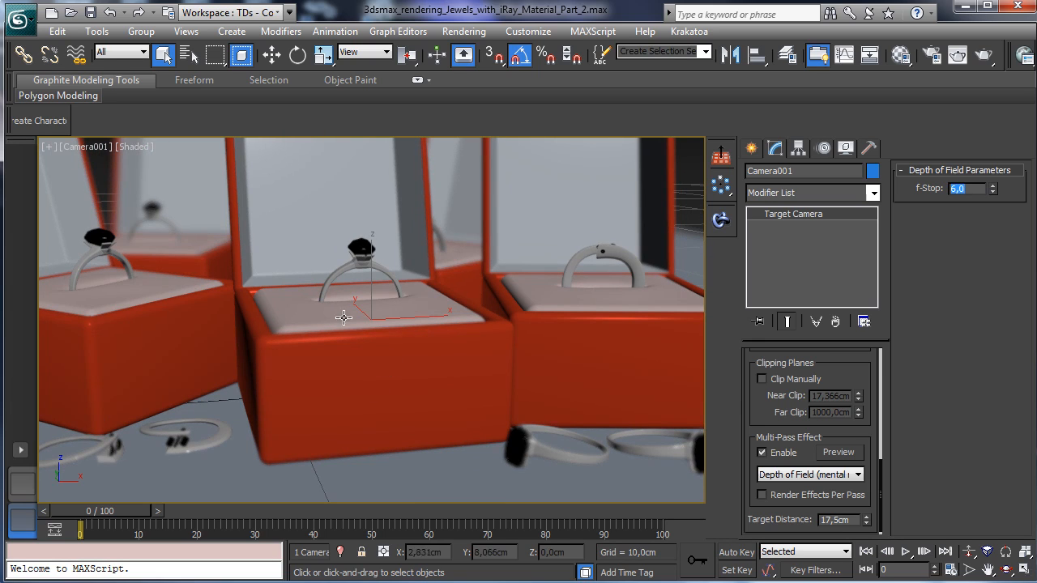
left_click(89, 13)
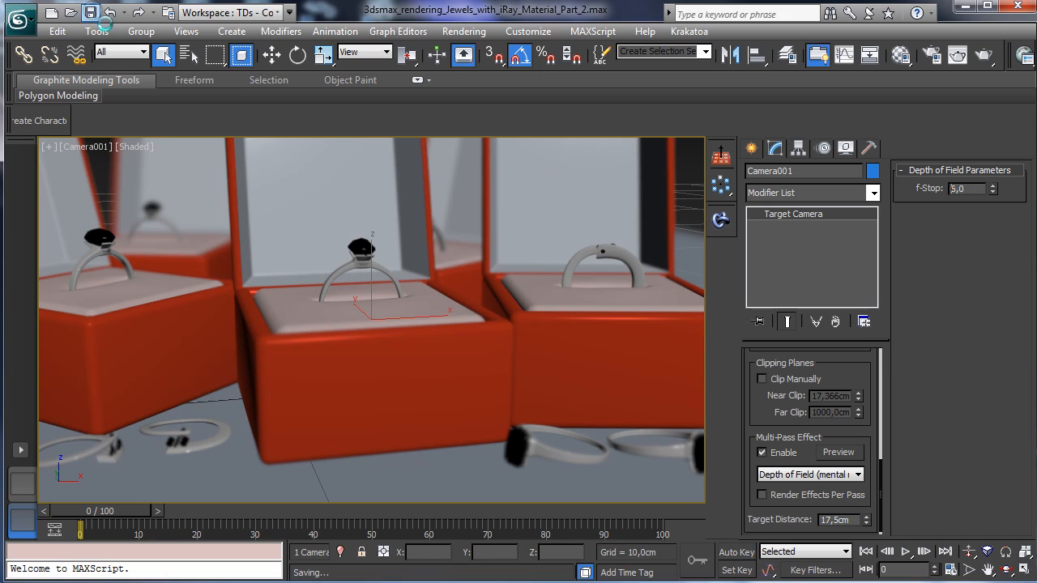
Select Ring 2 together with its open box beside the central one and rotate both slightly about the vertical axis
left_click(591, 254)
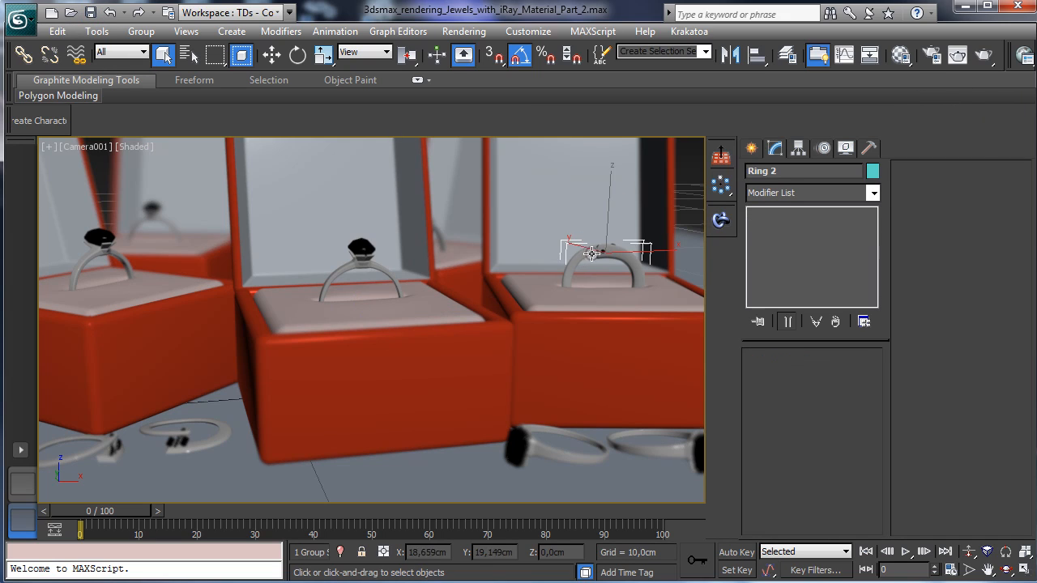
left_click(621, 312, "ctrl")
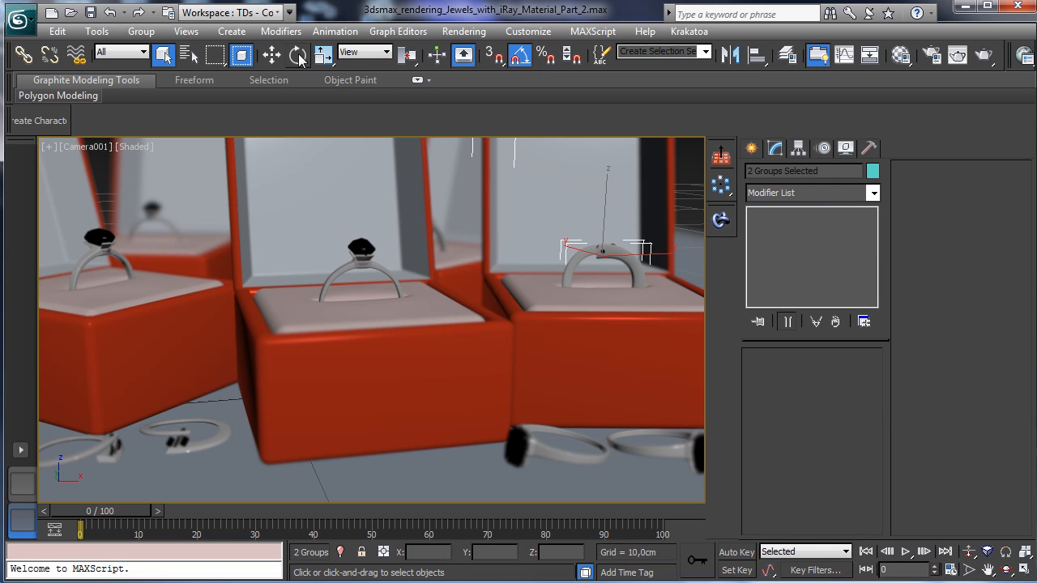
left_click(299, 55)
right_click(605, 265)
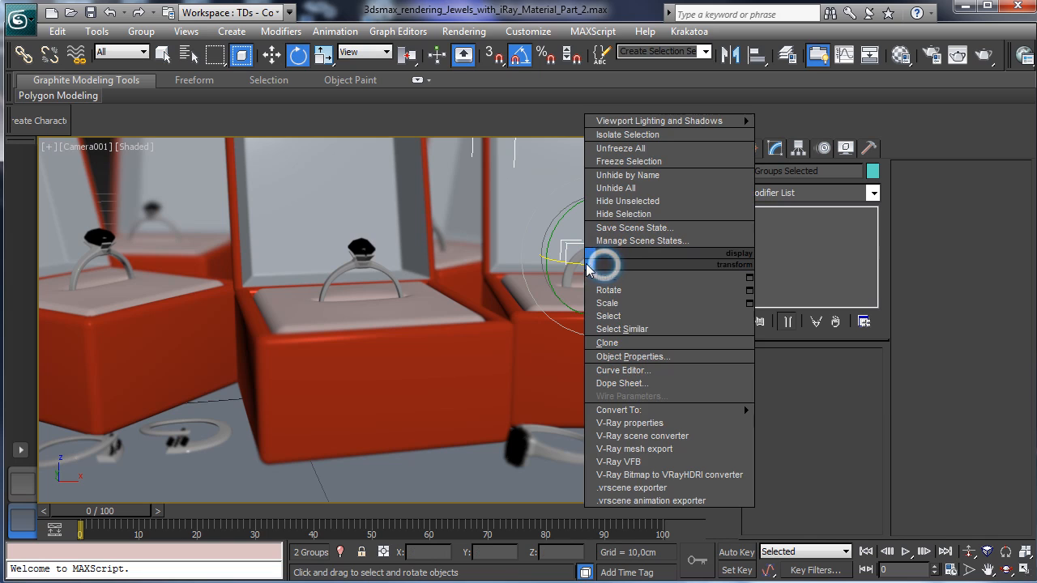
left_click(614, 291)
left_click_drag(580, 263, 567, 261)
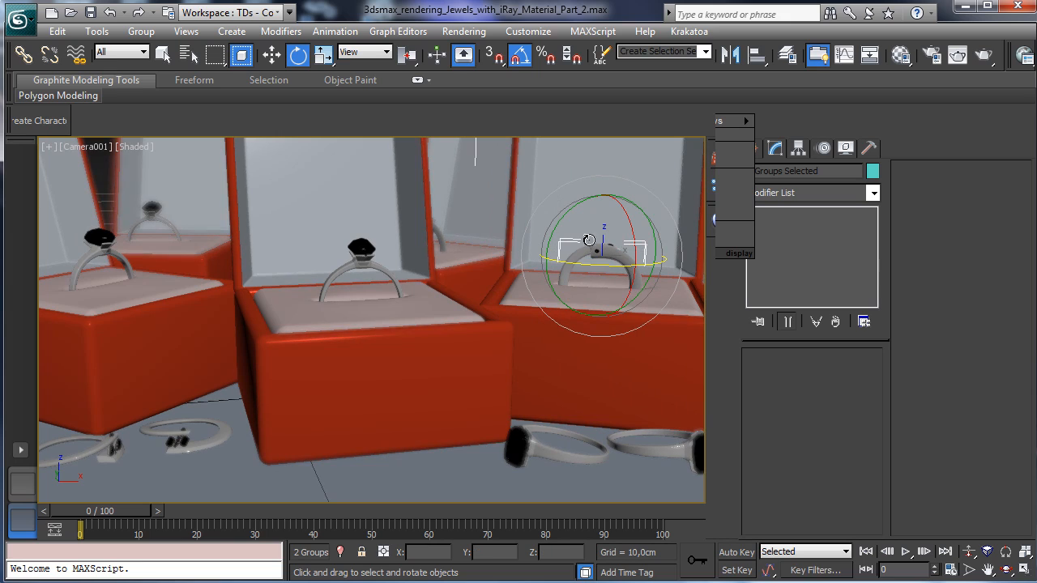
left_click(163, 54)
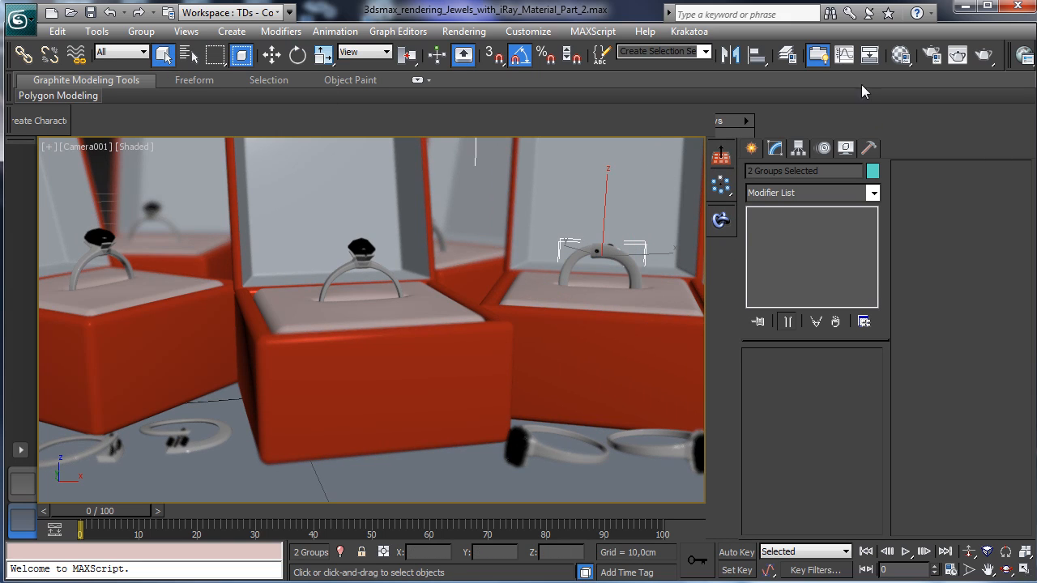
Test-render the Camera001 view, stop the render and close the rendered frame
left_click(957, 54)
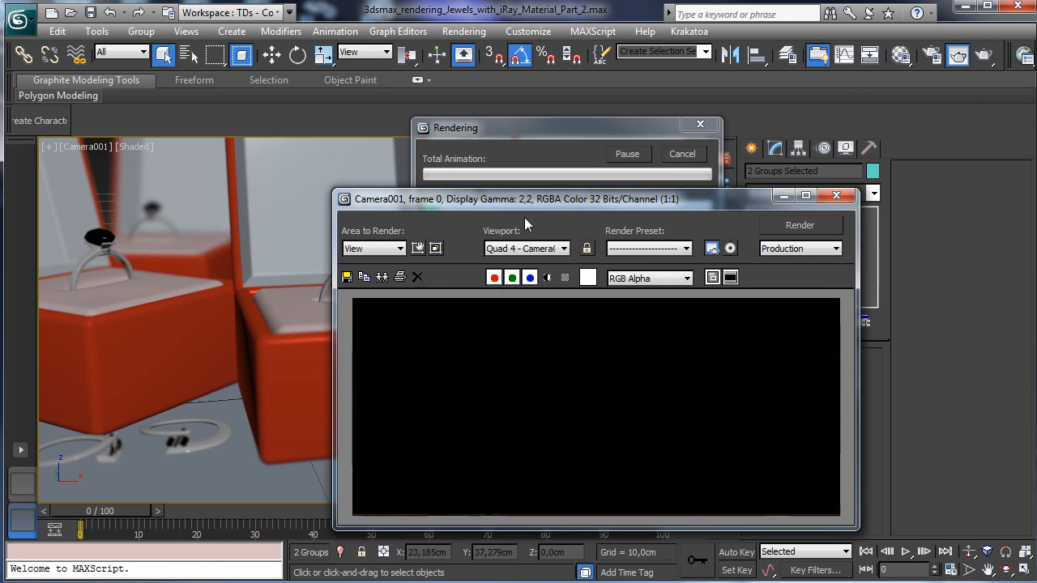
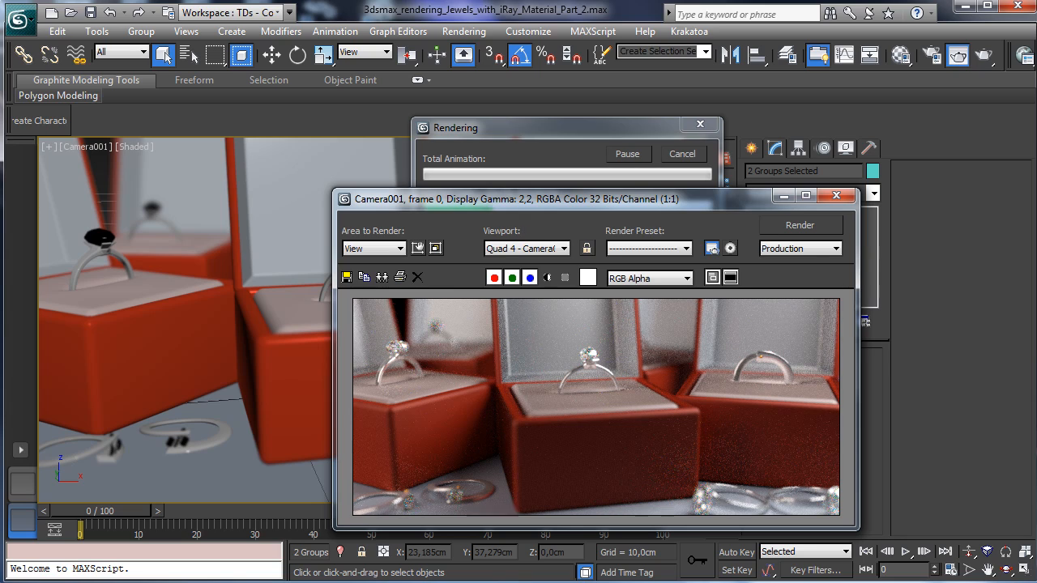
left_click(694, 160)
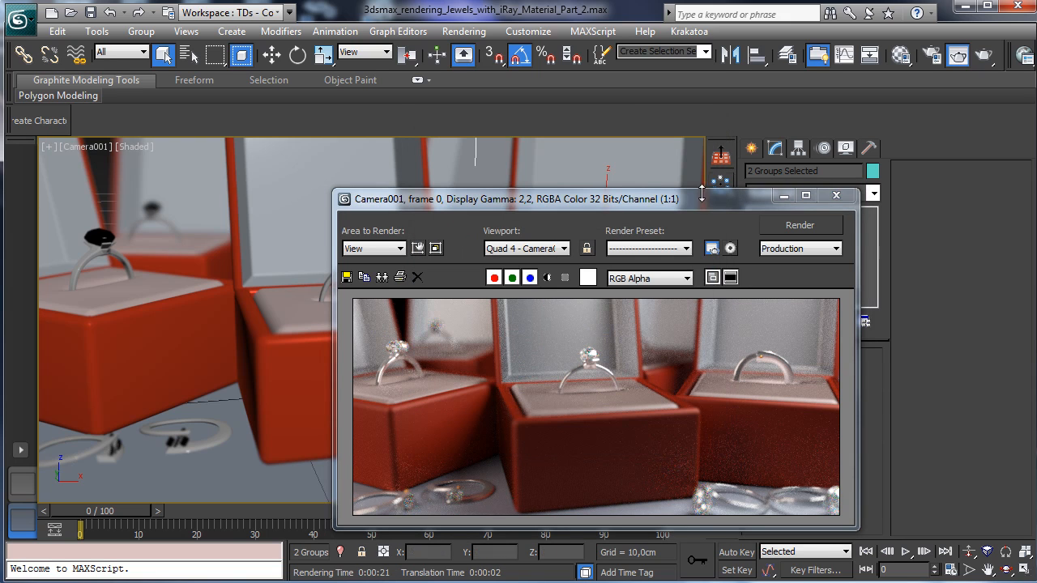
left_click(836, 195)
Assign a Noise map of the Fractal type to the reflective coating bump of the Bock_bottom material
left_click(901, 55)
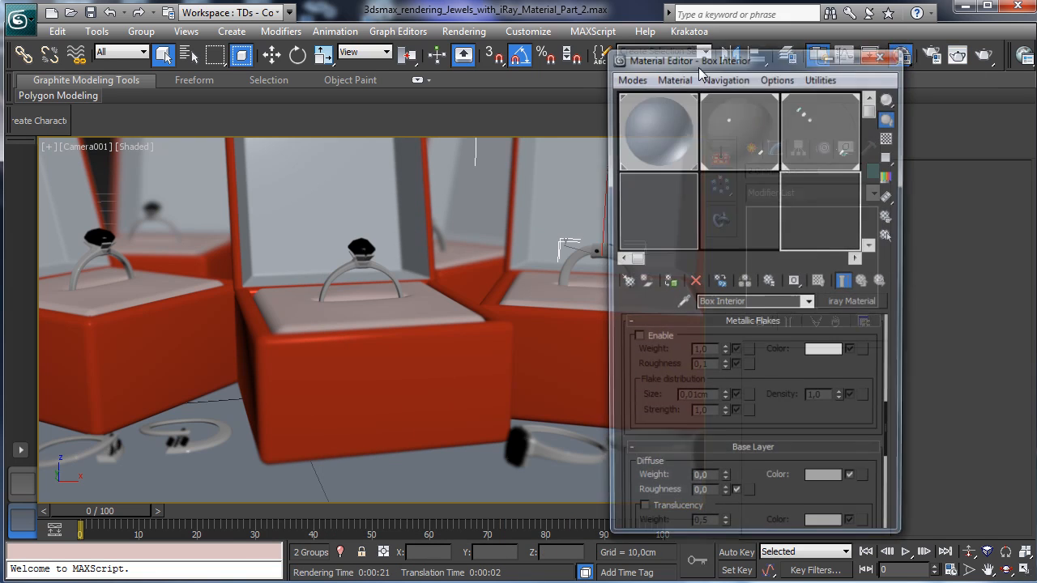
left_click(752, 198)
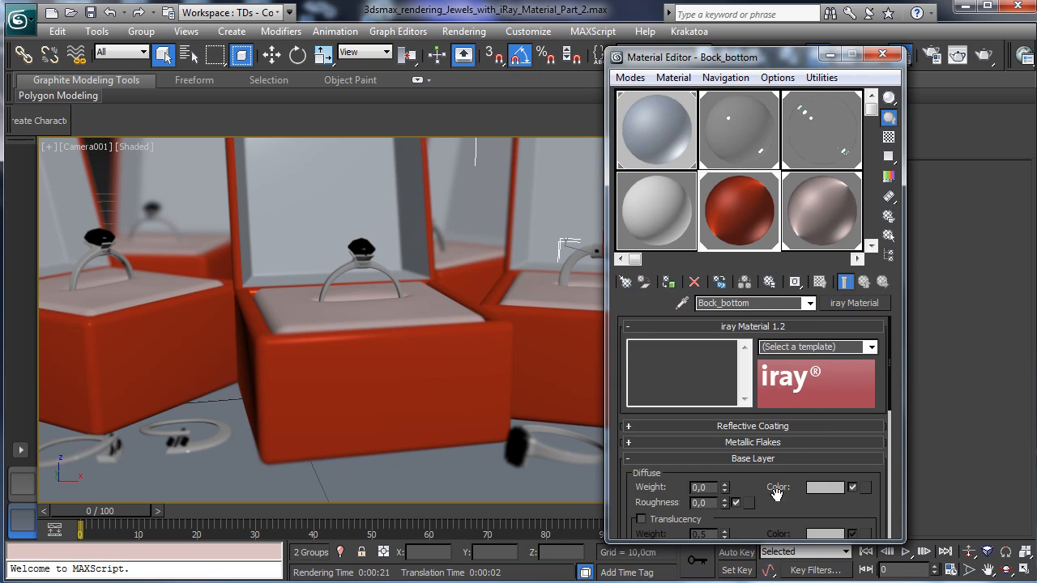
scroll(777, 495, "down", 5)
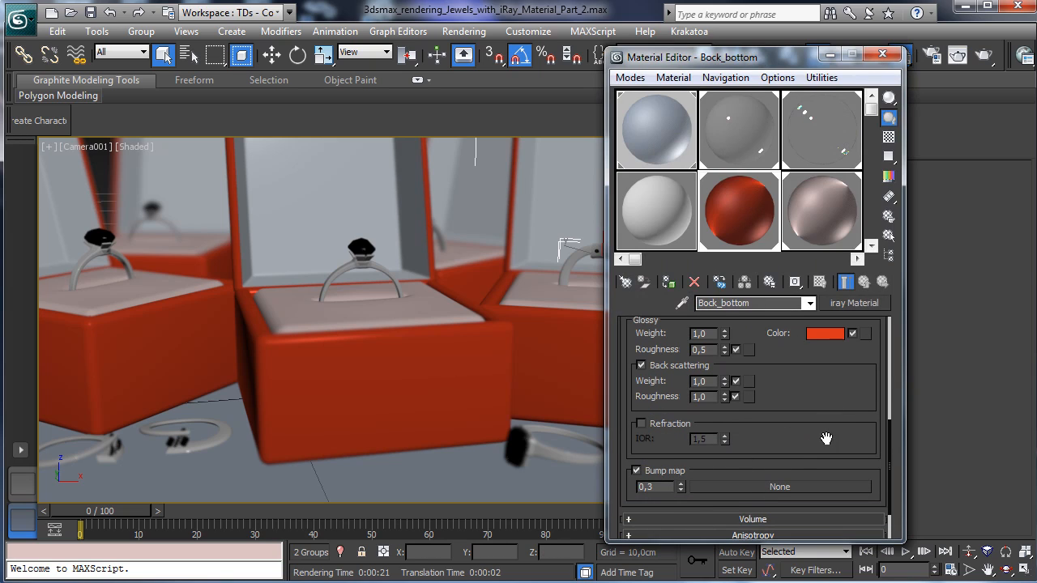
scroll(822, 486, "up", 6)
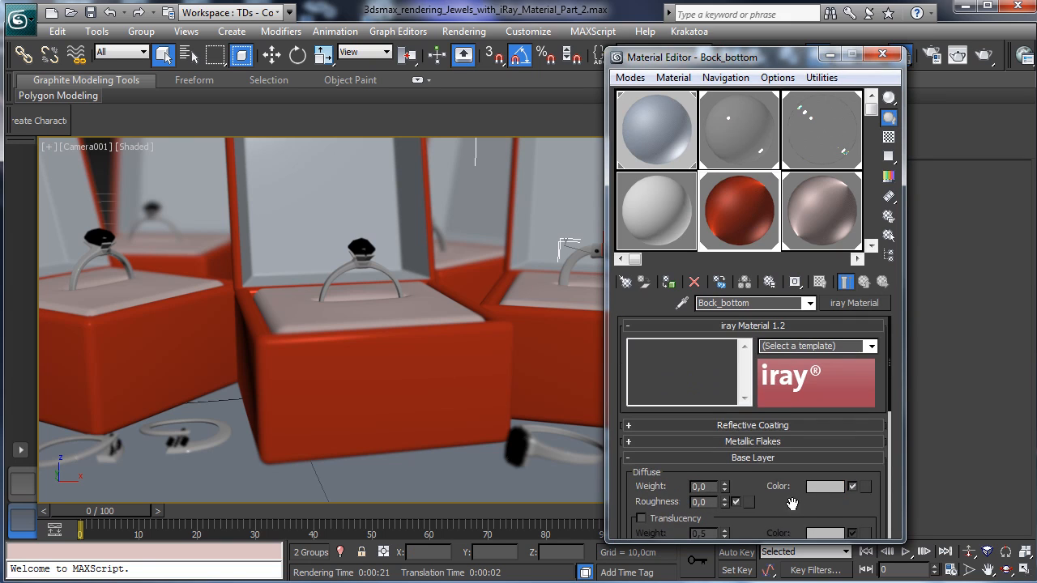
left_click(753, 426)
scroll(760, 403, "down", 5)
left_click(757, 350)
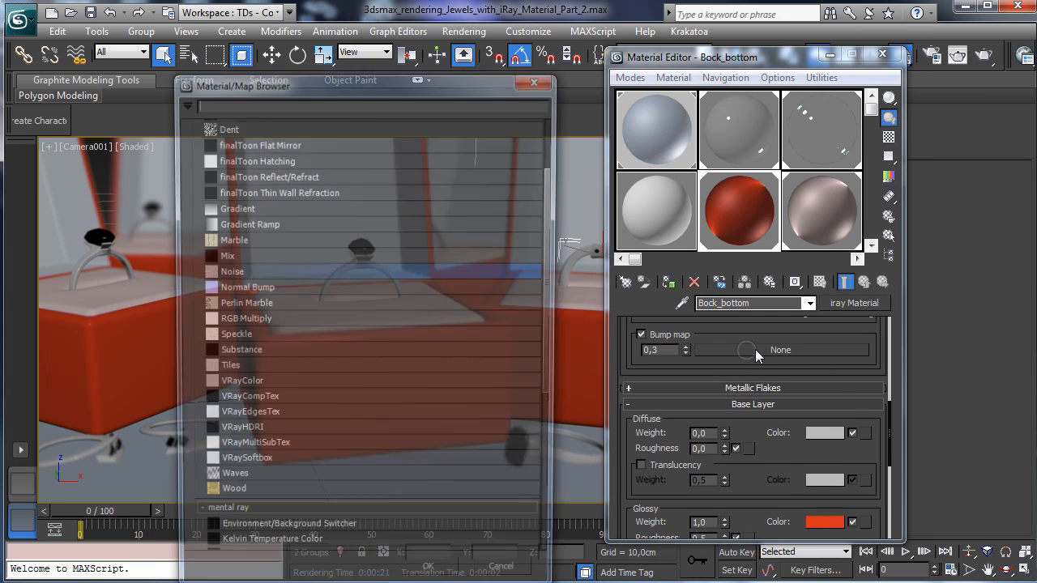
double_click(232, 274)
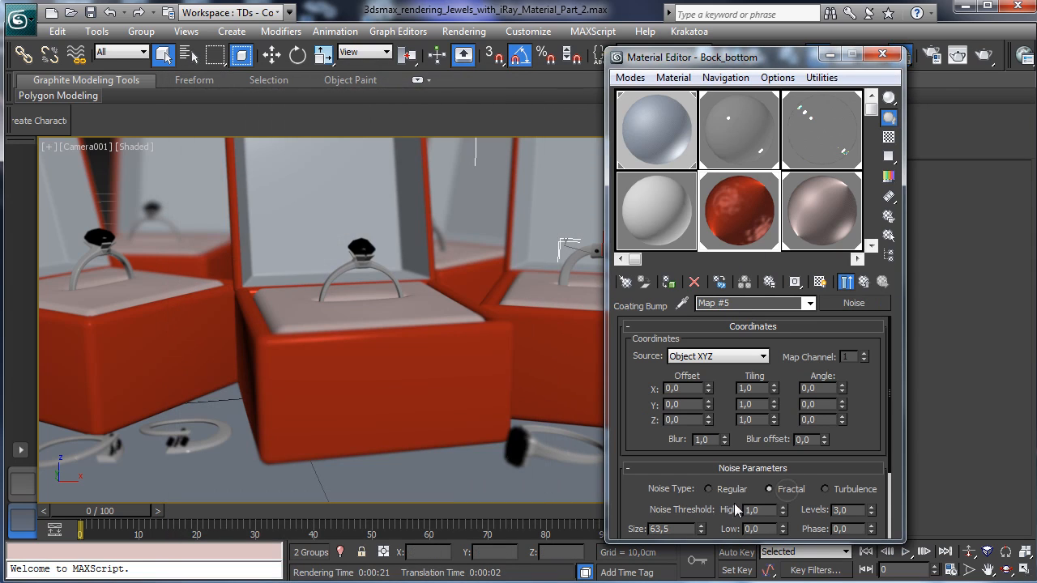
Try a size of 2 and then 4 for the coating bump's noise map
left_click(661, 528)
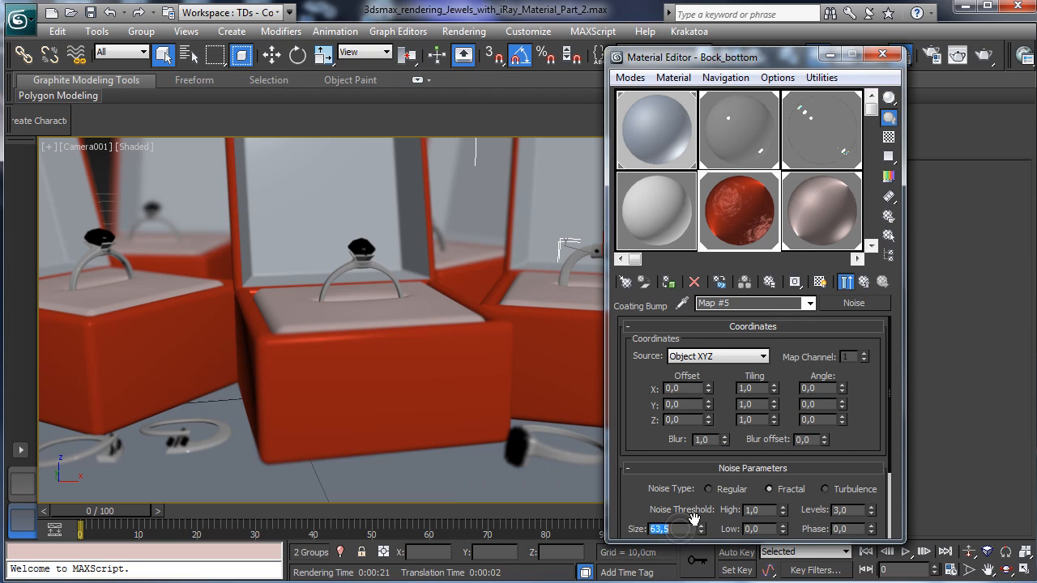
type("2")
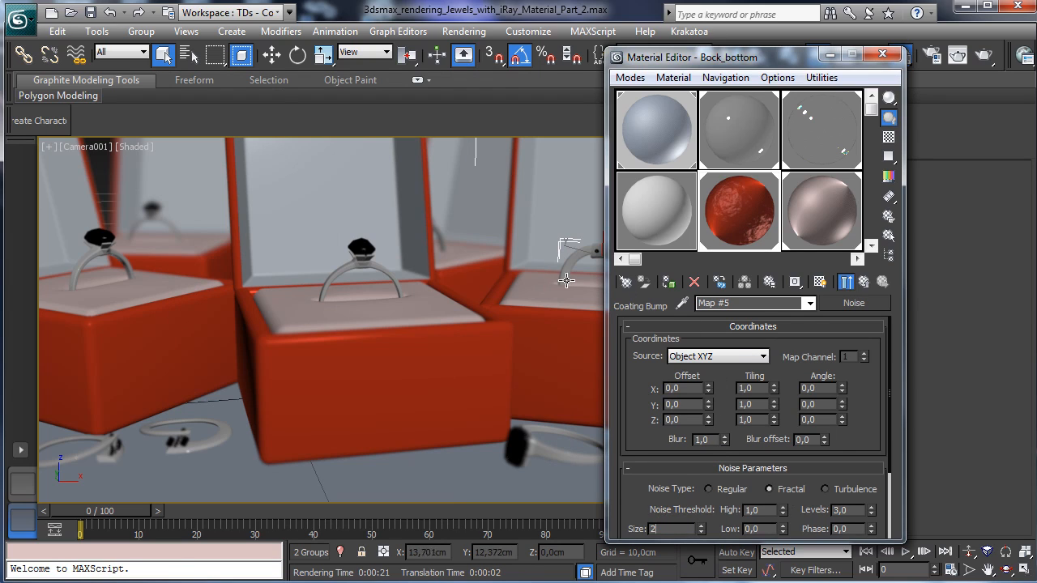
key("Return")
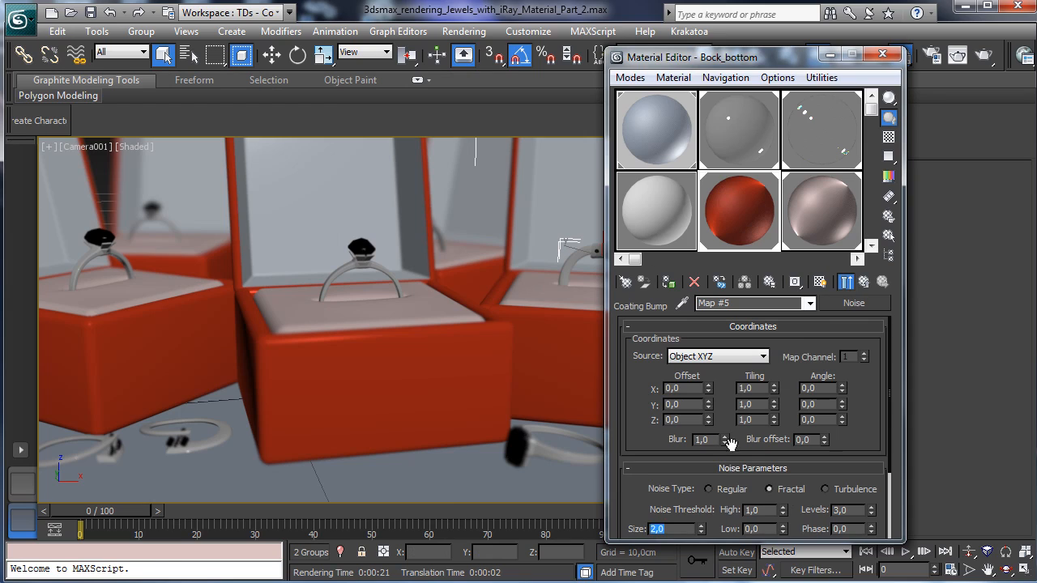
type("4")
key("Return")
left_click(853, 303)
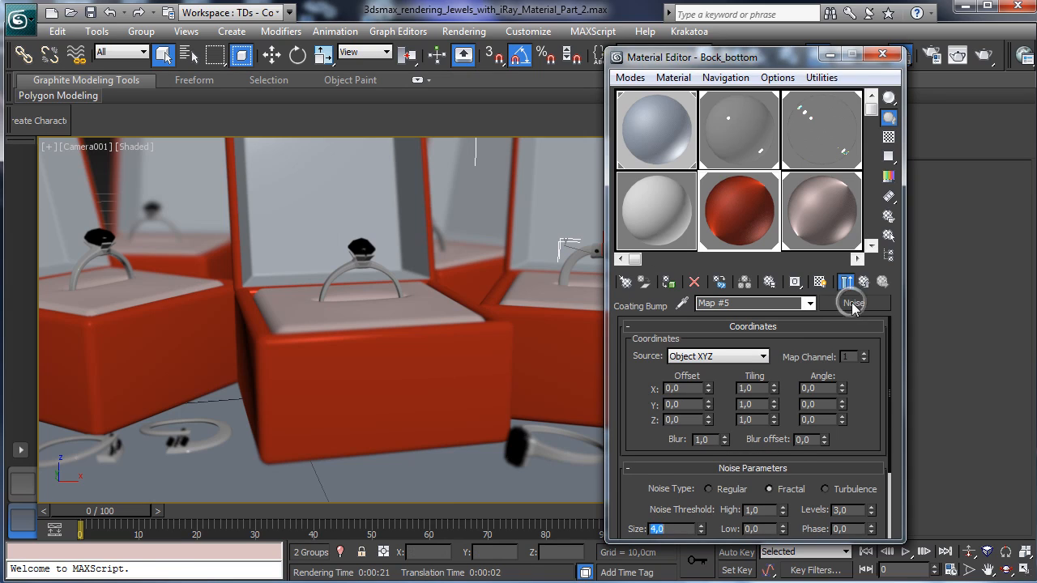
right_click(853, 305)
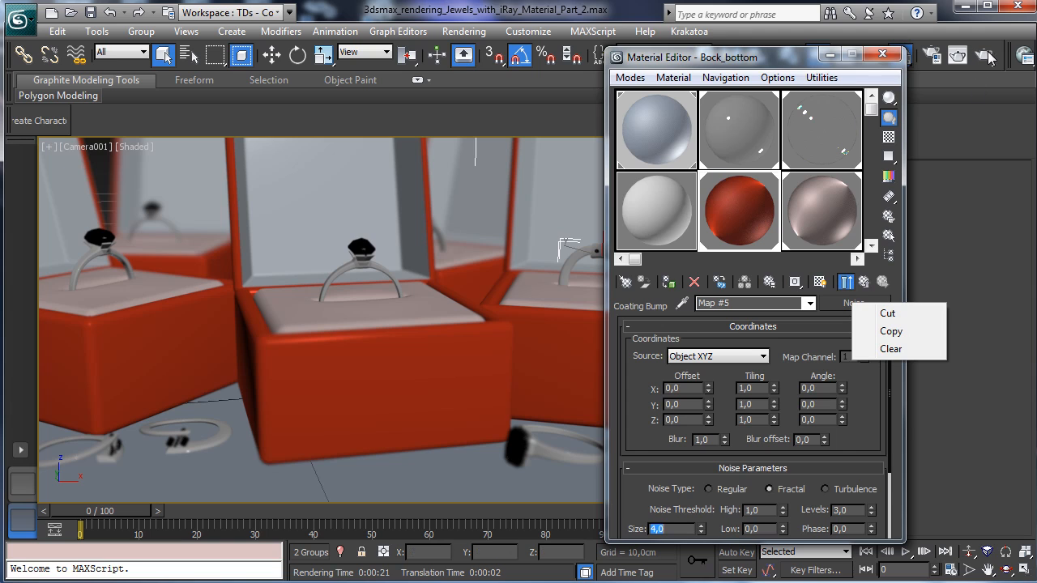
Limit rendering to a region covering the lower front of the first box and part of the central one, test-render it and minimize the frame
left_click(959, 55)
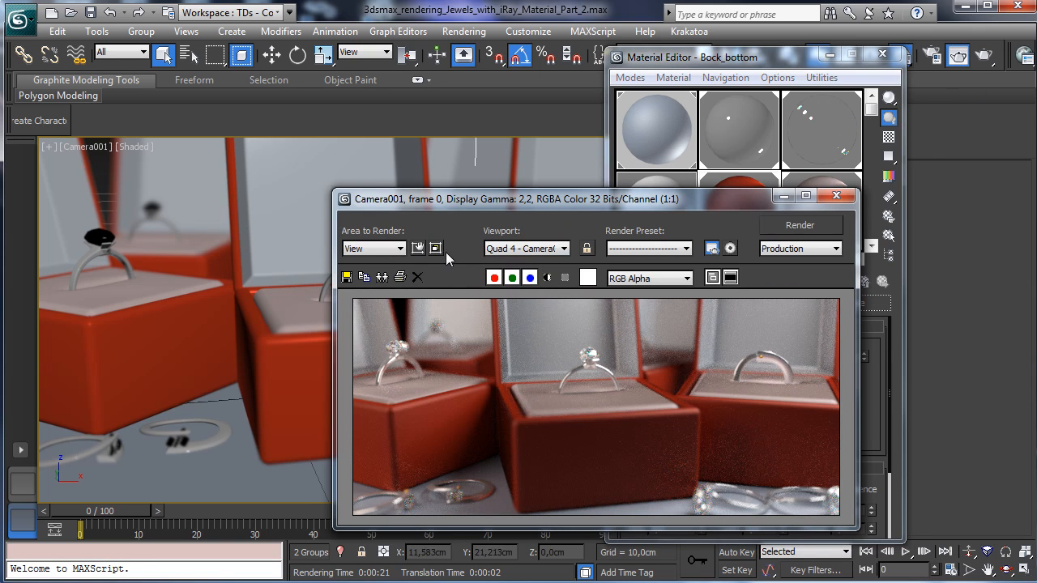
left_click(416, 252)
left_click_drag(611, 379, 543, 402)
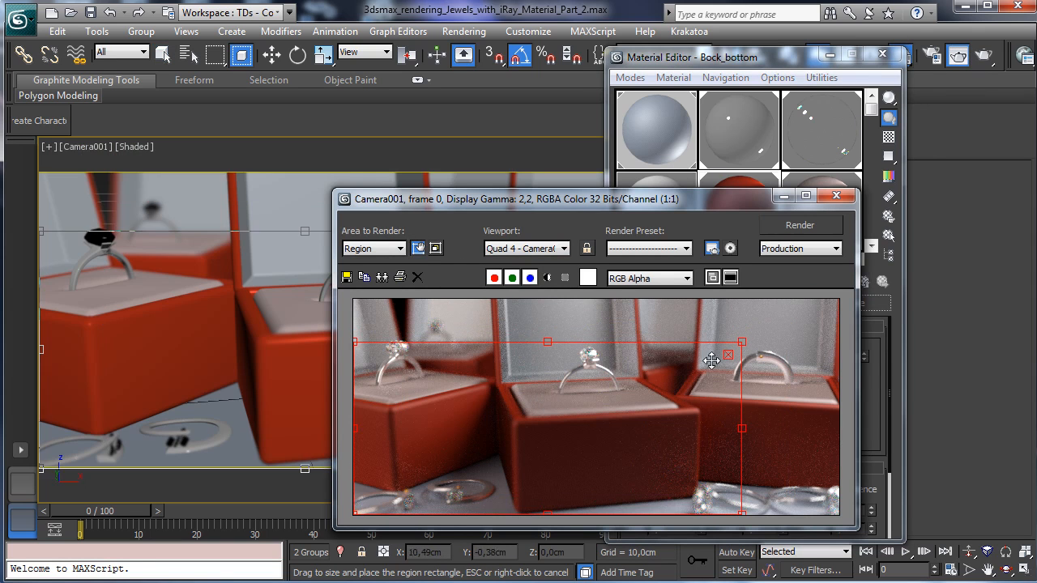
left_click_drag(743, 342, 536, 357)
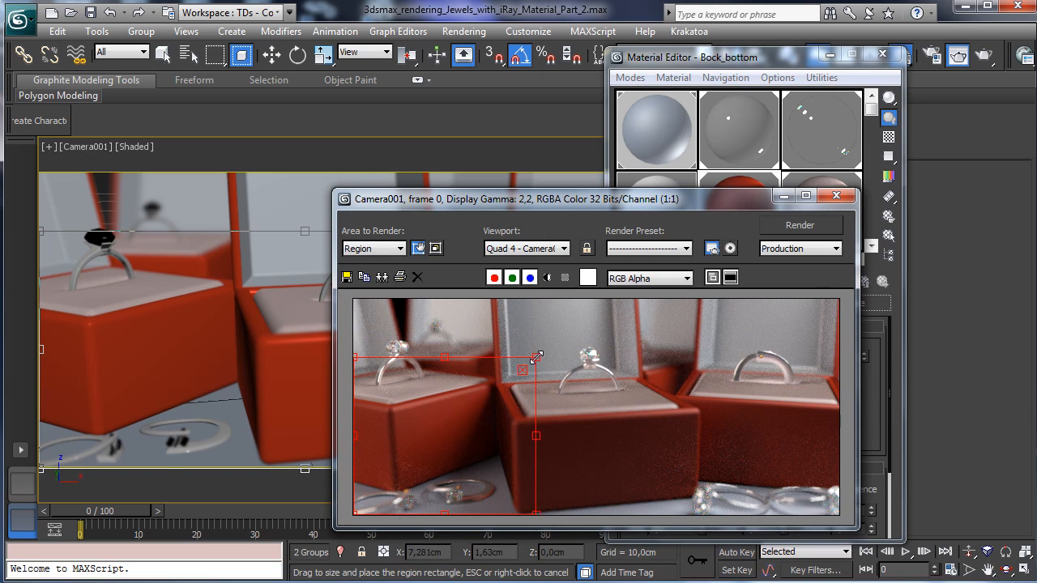
left_click(810, 228)
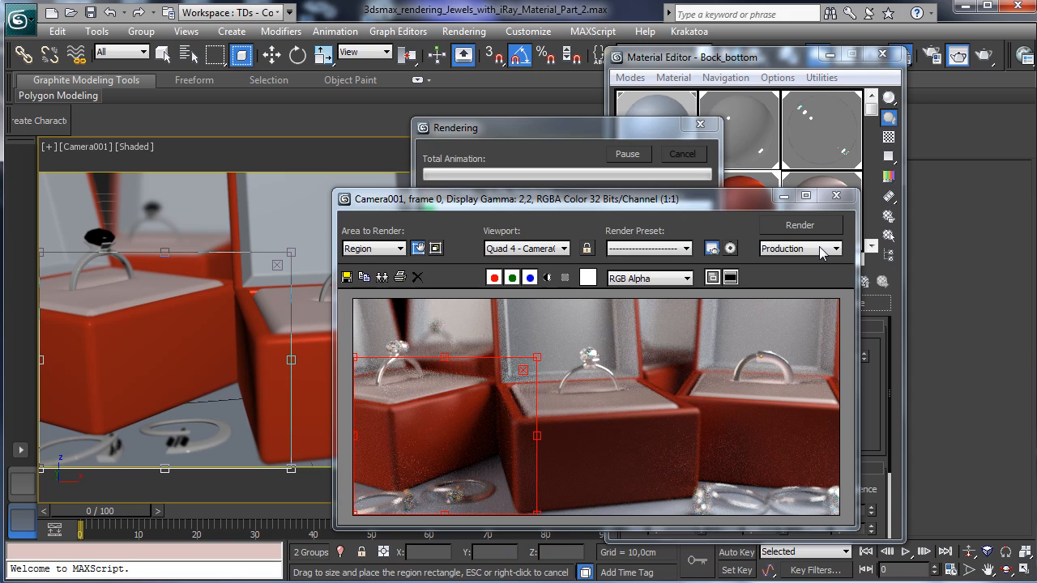
left_click(702, 137)
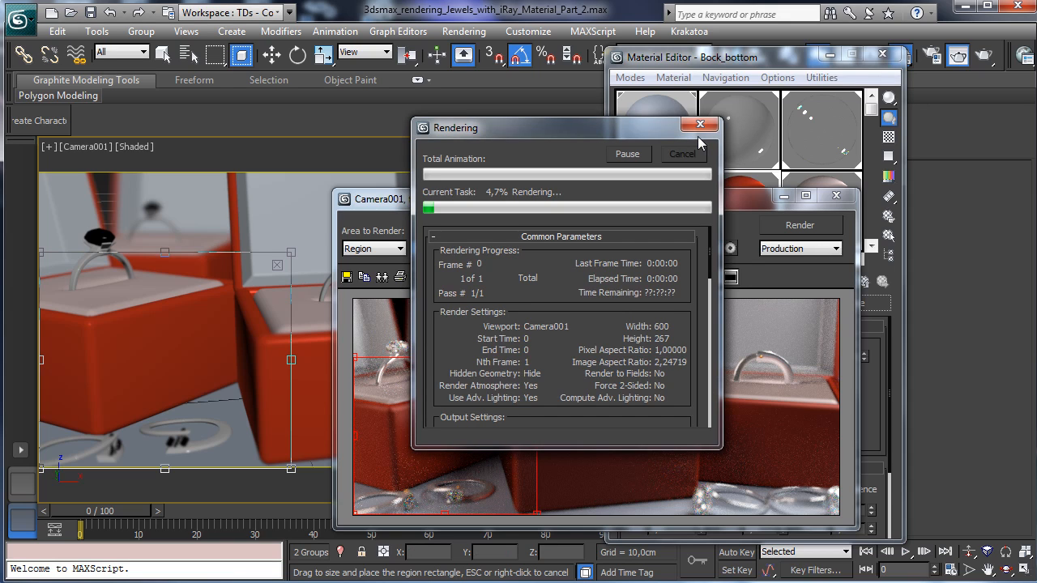
left_click(783, 197)
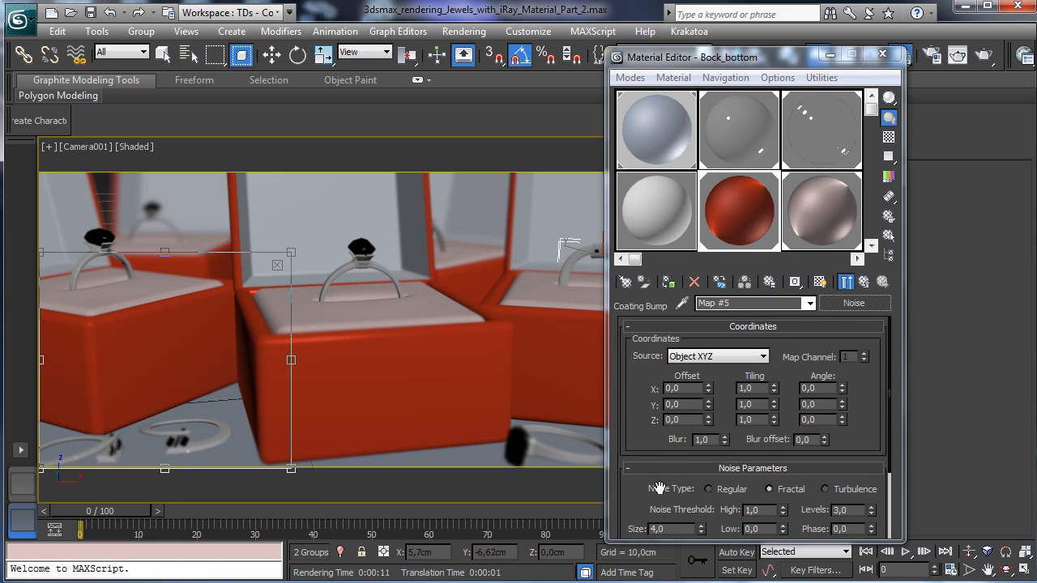
Set the coating bump's noise size to 0.2 and test-render the region again
scroll(665, 381, "down", 3)
double_click(670, 435)
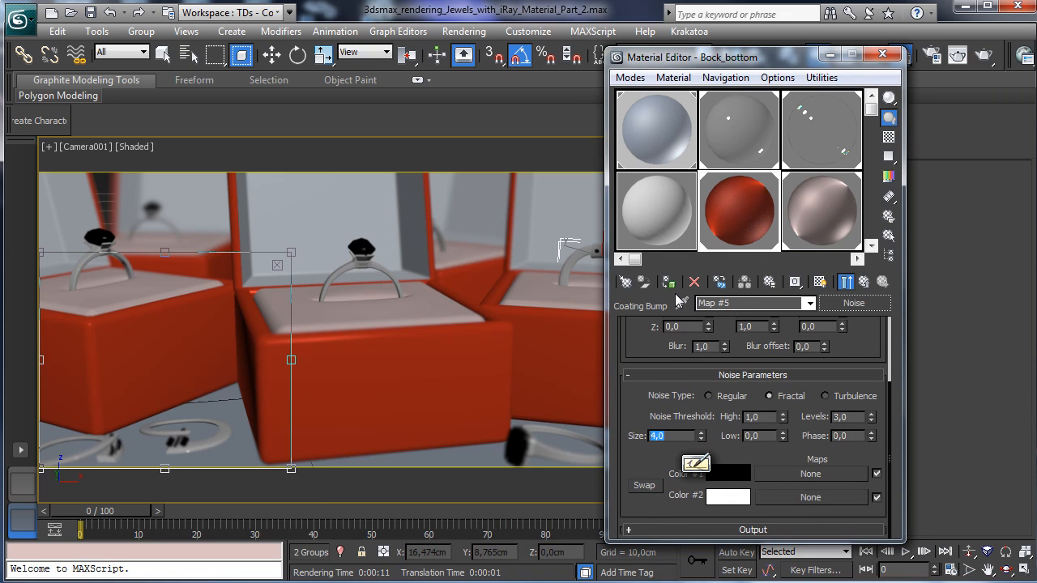
type("0,2")
key("Return")
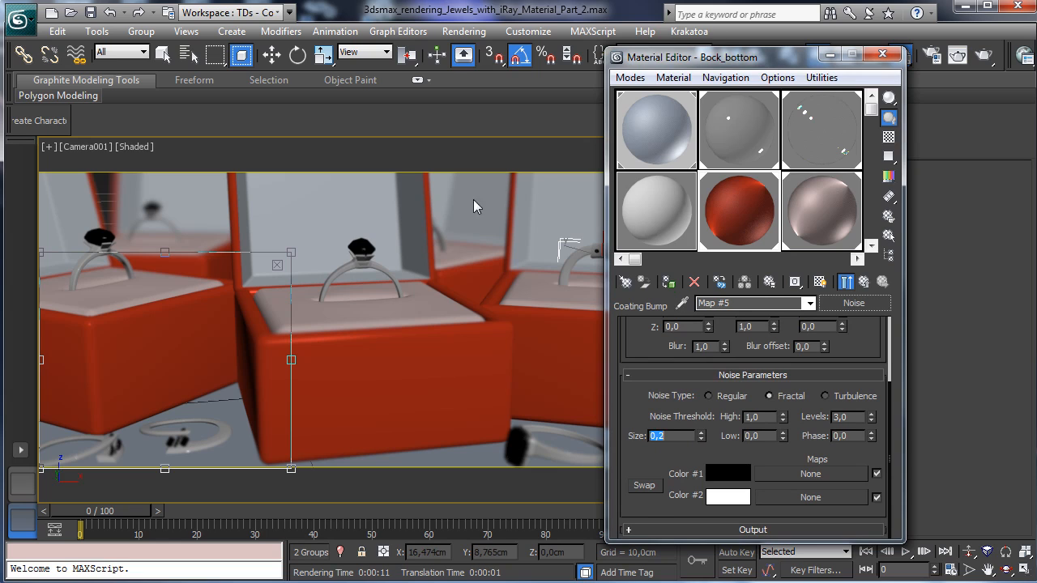
left_click(985, 54)
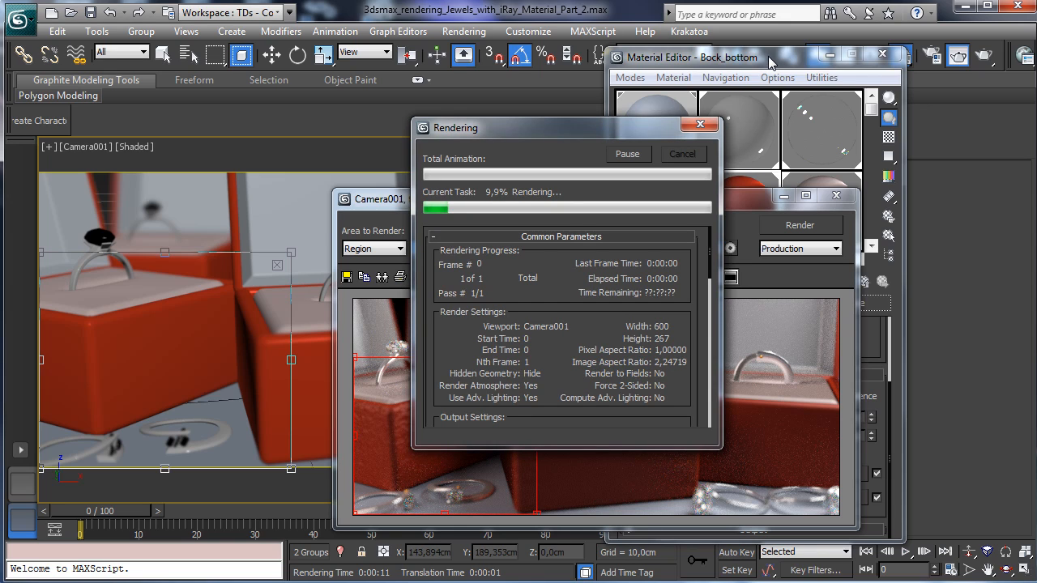
Set the coating bump's noise size to 0.025 and return to the Bock_bottom material's parameters
left_click(770, 57)
left_click(682, 439)
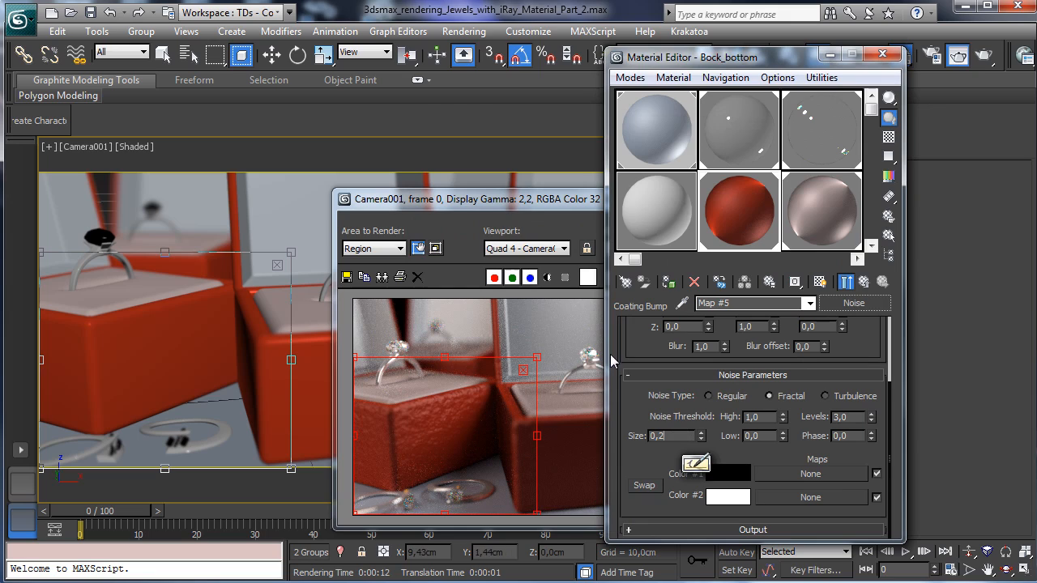
key("BackSpace")
type("025")
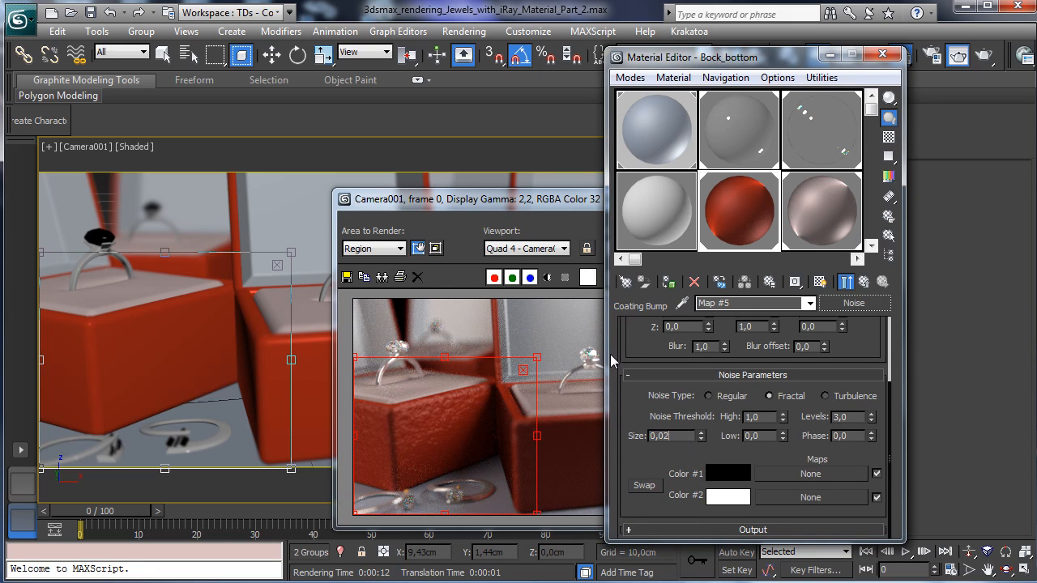
left_click(864, 281)
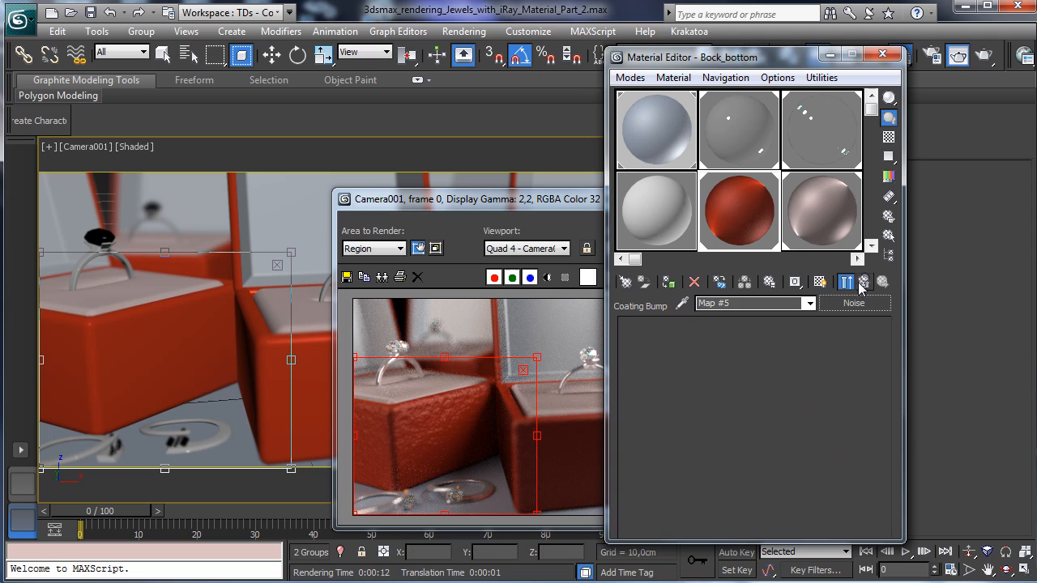
Try a coating bump amount of 0.2 on Bock_bottom and test-render the region
left_click_drag(747, 483, 745, 475)
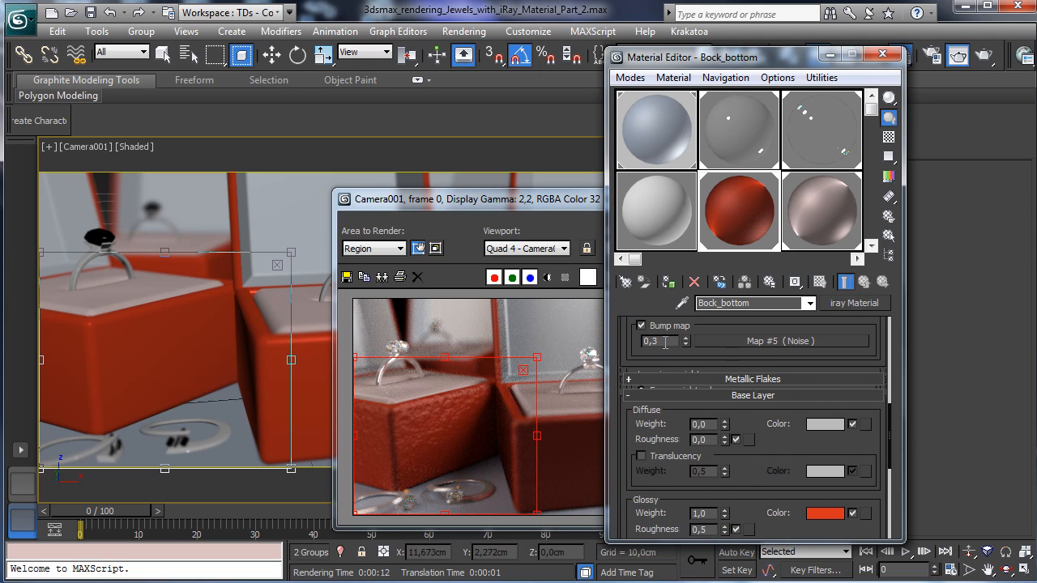
type("2")
key("Return")
left_click(984, 54)
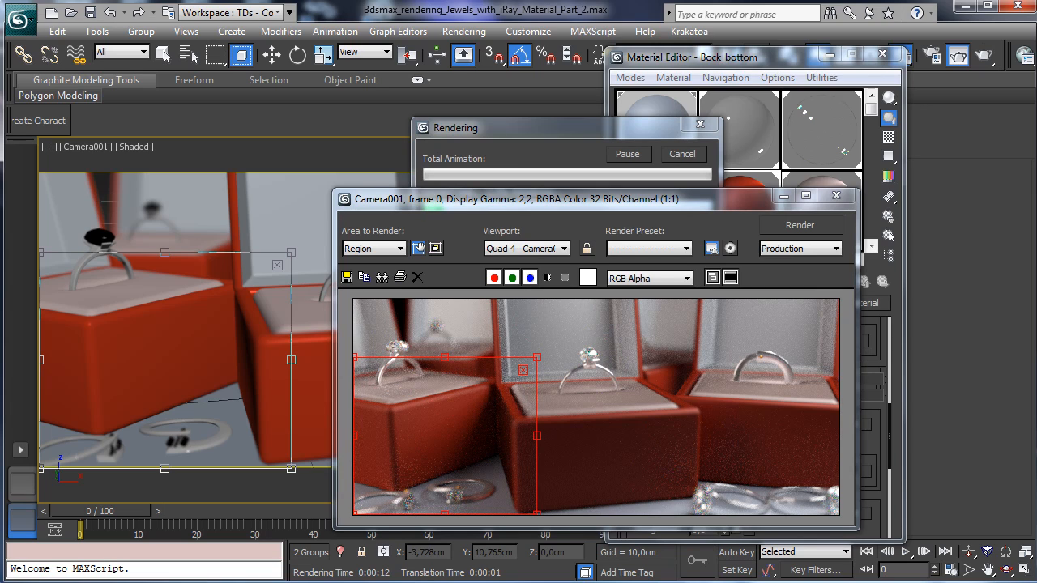
left_click(687, 159)
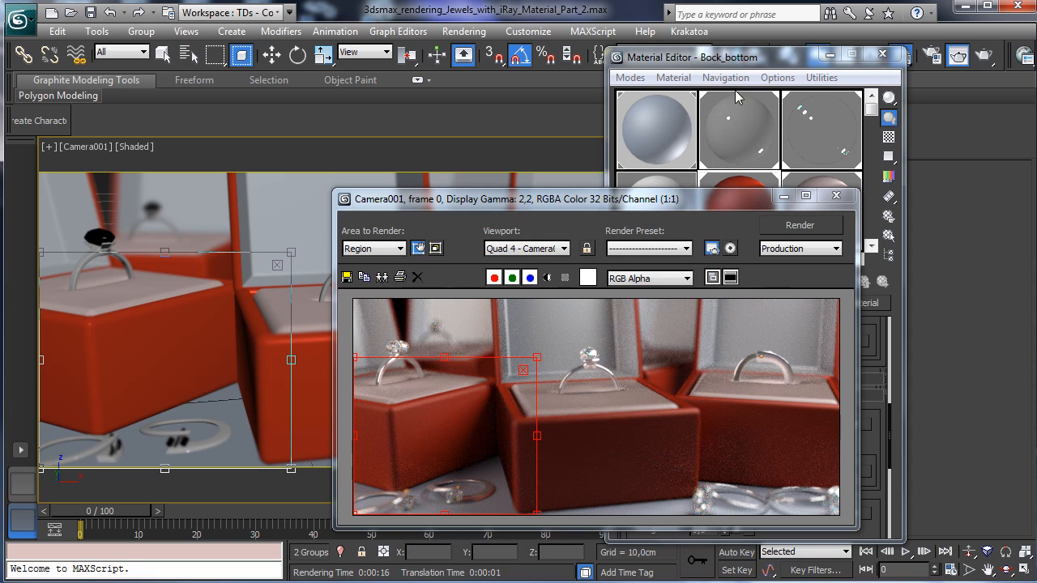
Set Bock_bottom's coating bump amount to 0.35, test-render the region and minimize the rendered frame
left_click(751, 64)
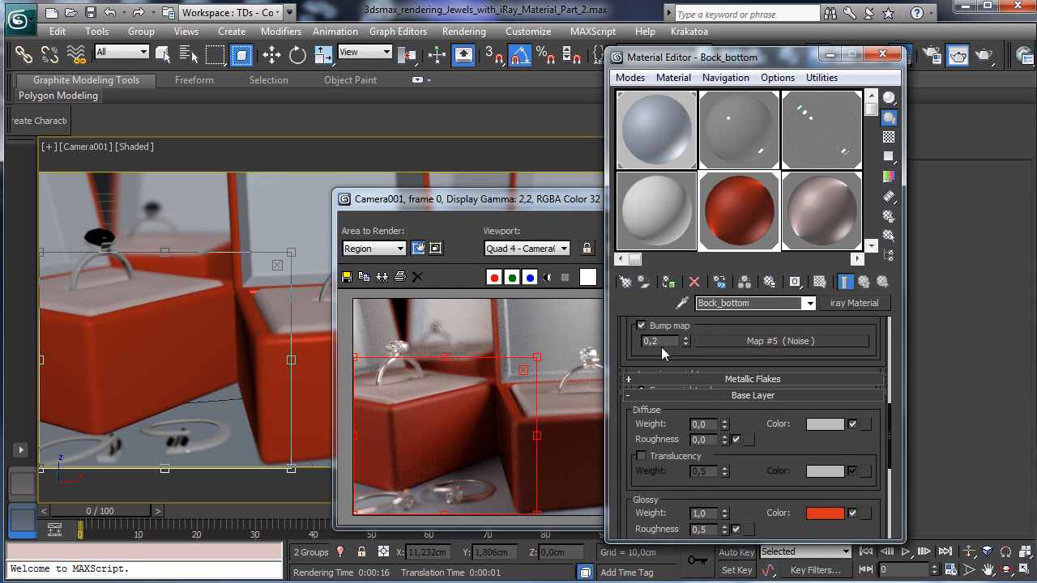
key("BackSpace")
left_click(987, 55)
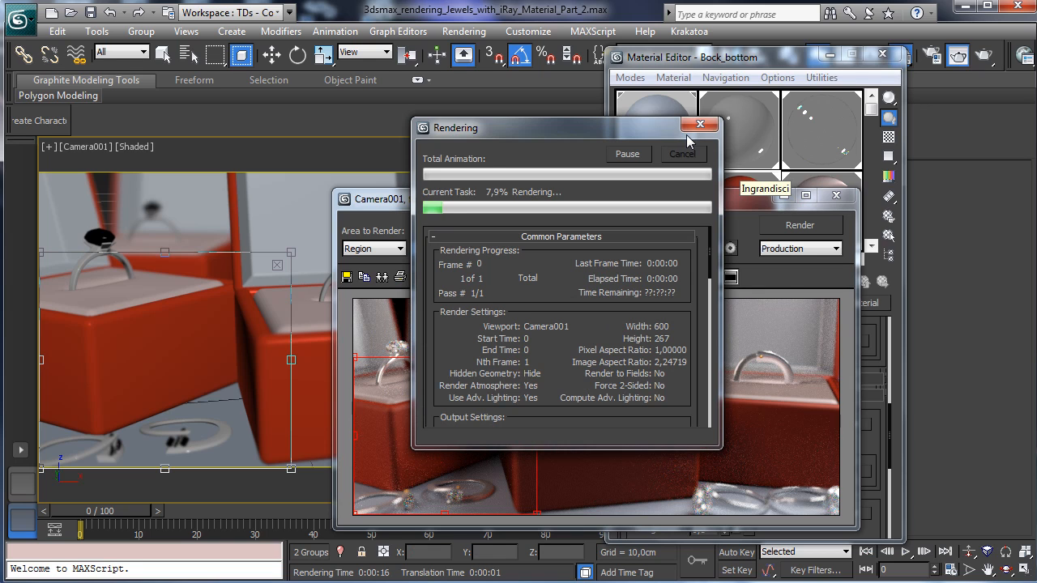
left_click(783, 199)
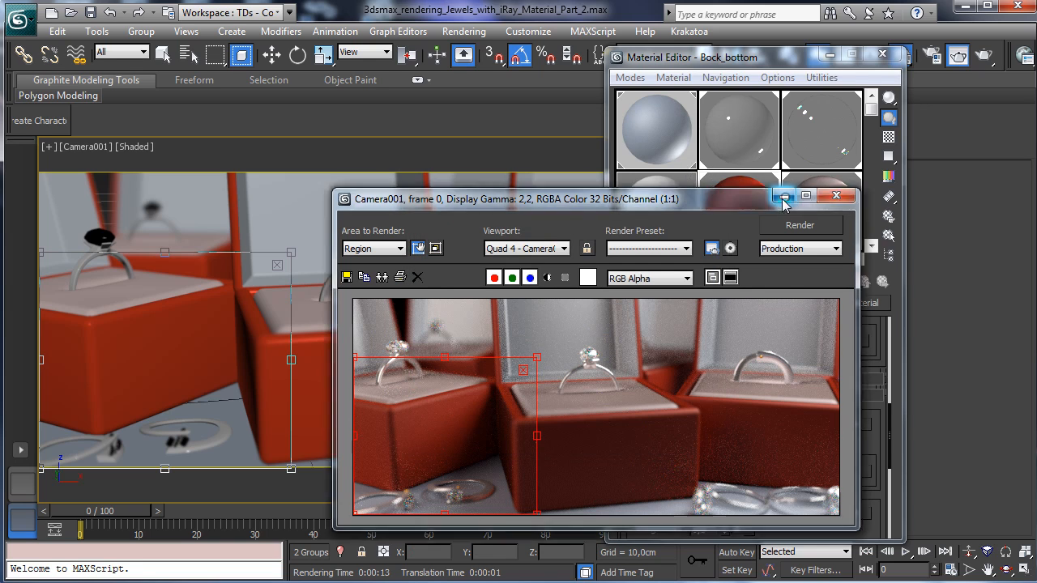
left_click(784, 197)
Copy the Bock_bottom material to the neighbouring sample slot and rename the copy Bock_bottom_Blue
left_click_drag(784, 64, 840, 64)
left_click(726, 235)
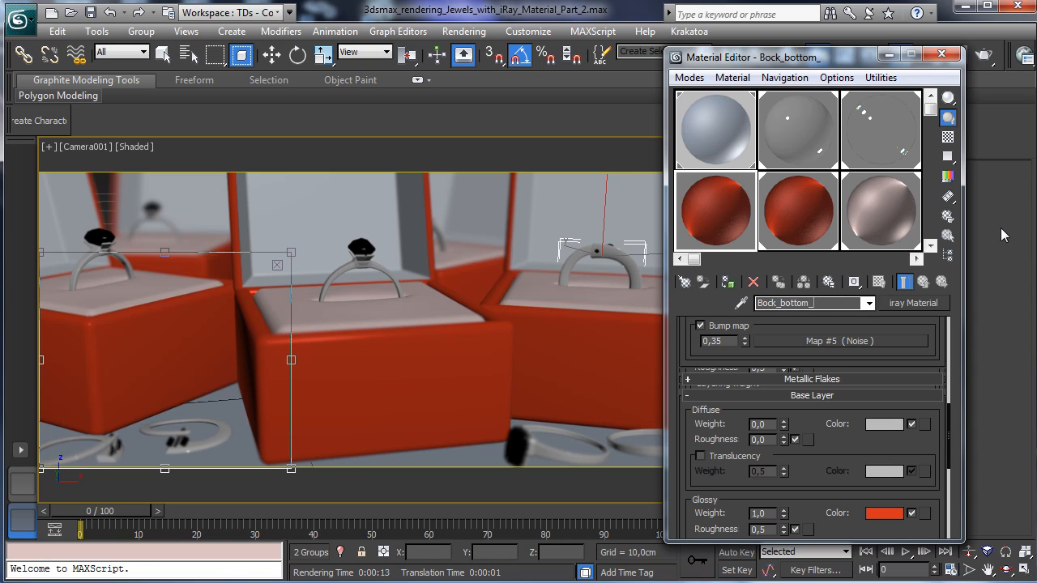
type("Blue")
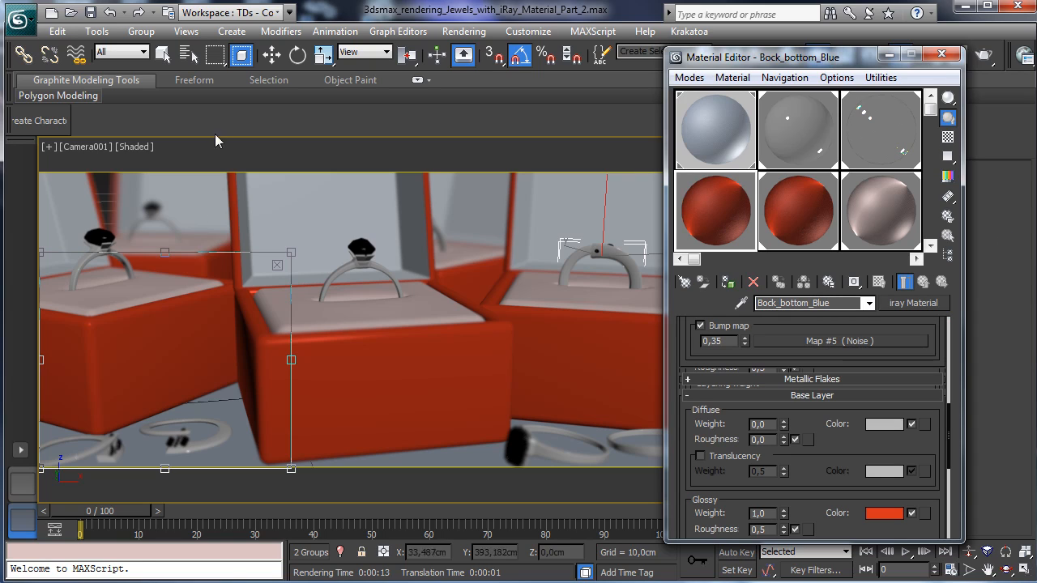
left_click_drag(852, 63, 788, 109)
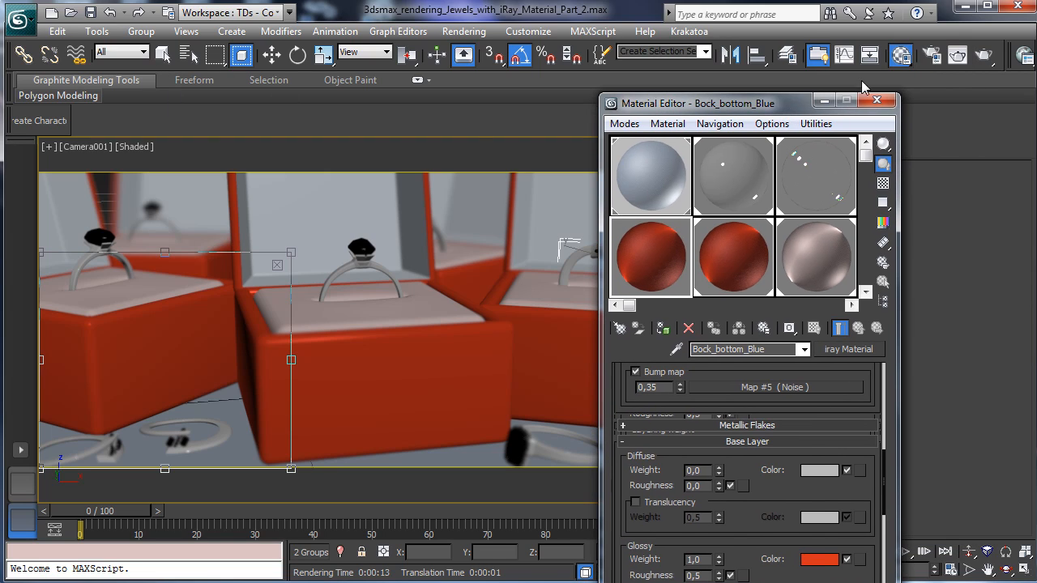
Switch the area to render from Region to View, close the rendered frame and minimize the material editor
left_click(931, 54)
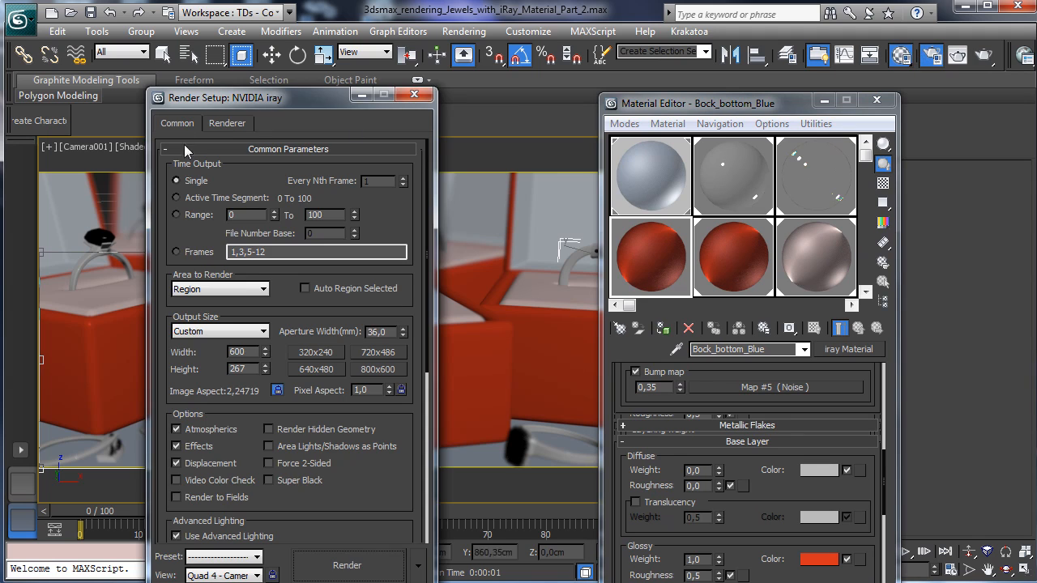
left_click(414, 94)
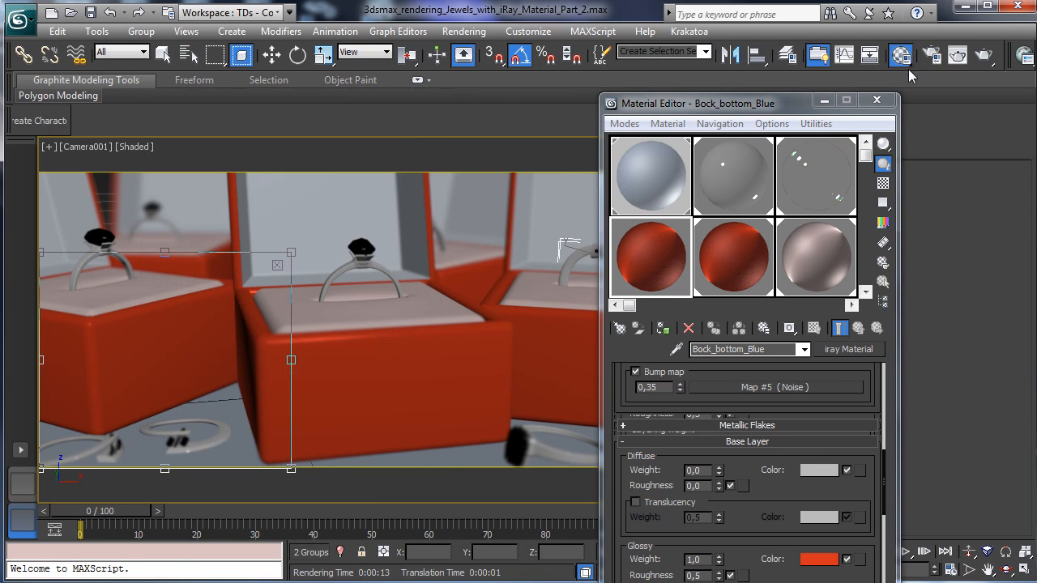
left_click(957, 55)
left_click(374, 248)
left_click(370, 261)
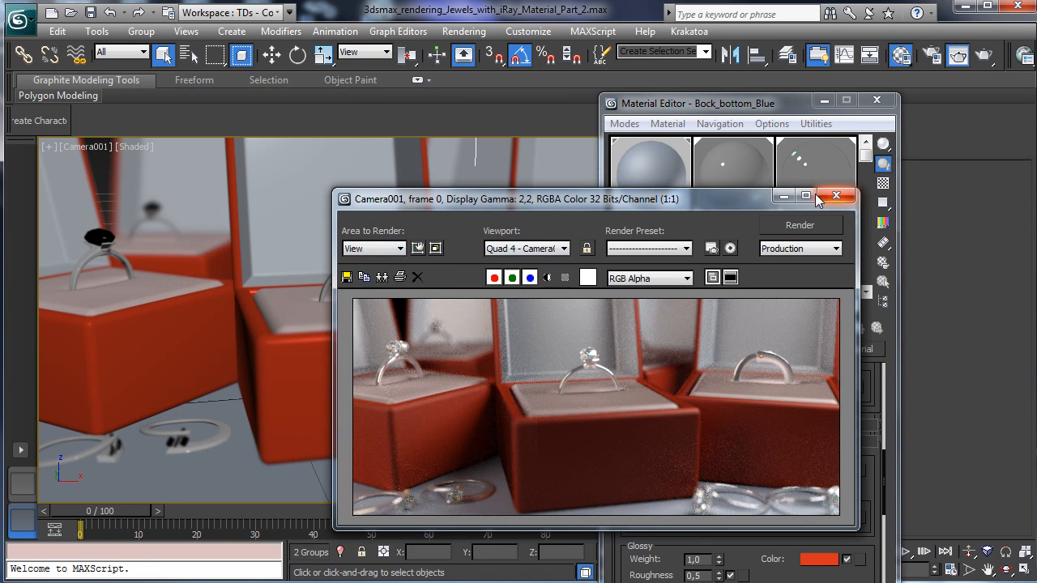
left_click(836, 195)
left_click(824, 100)
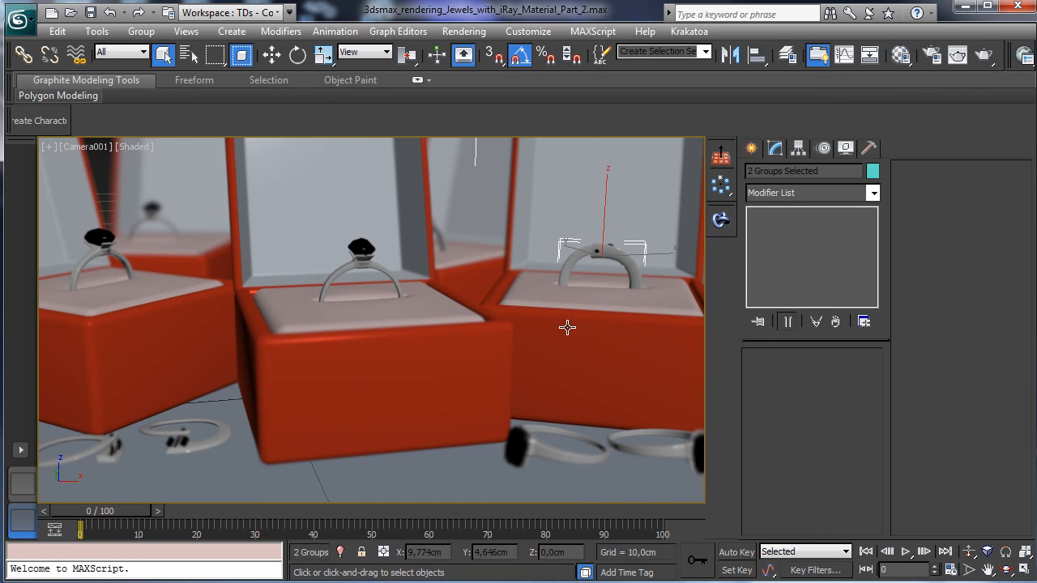
Open the group of the ring box beside the central one and select its base and lid
left_click(528, 197)
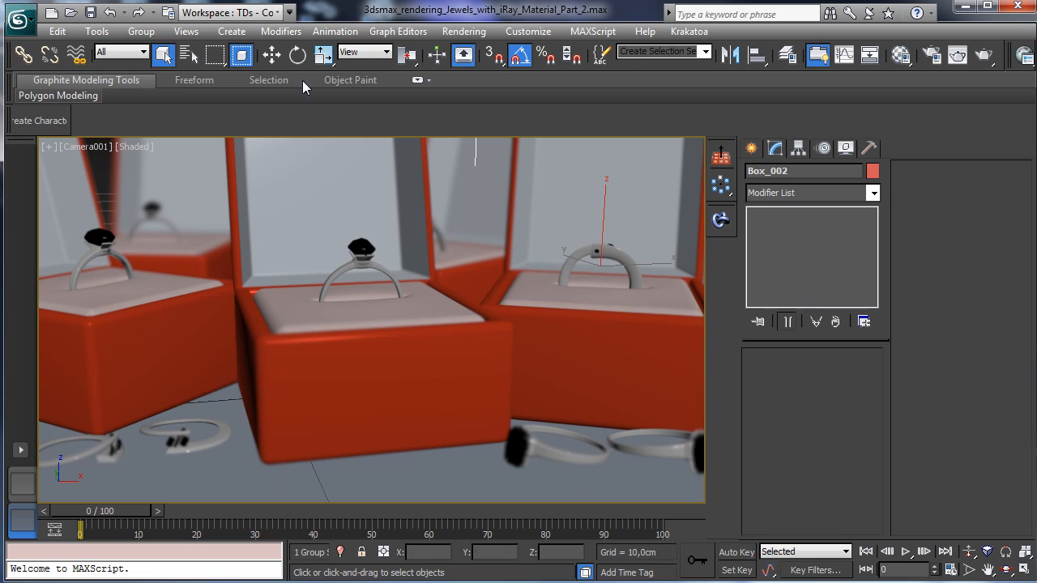
left_click(142, 32)
left_click(144, 95)
left_click(584, 341)
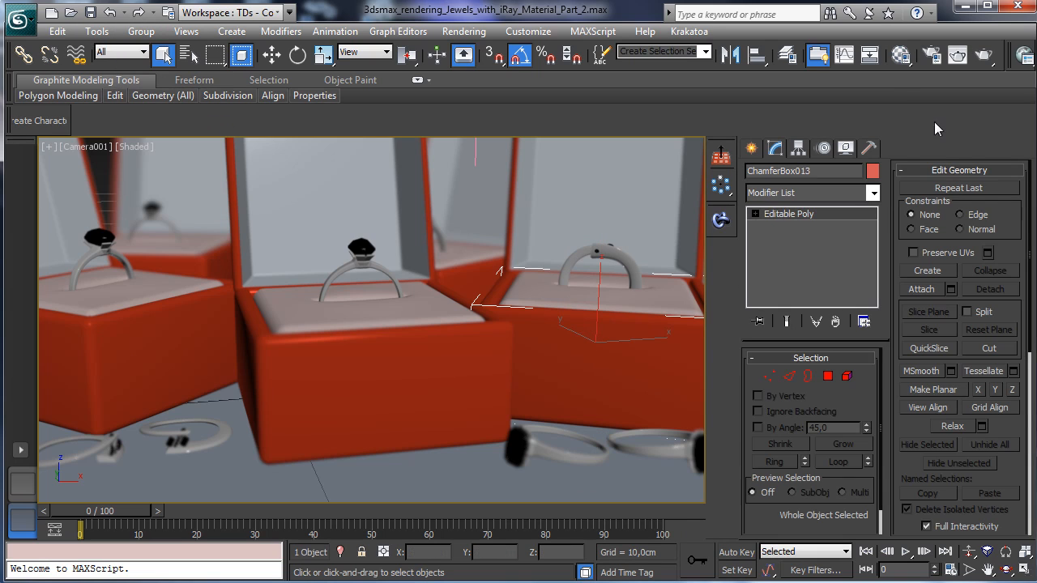
left_click(512, 215, "ctrl")
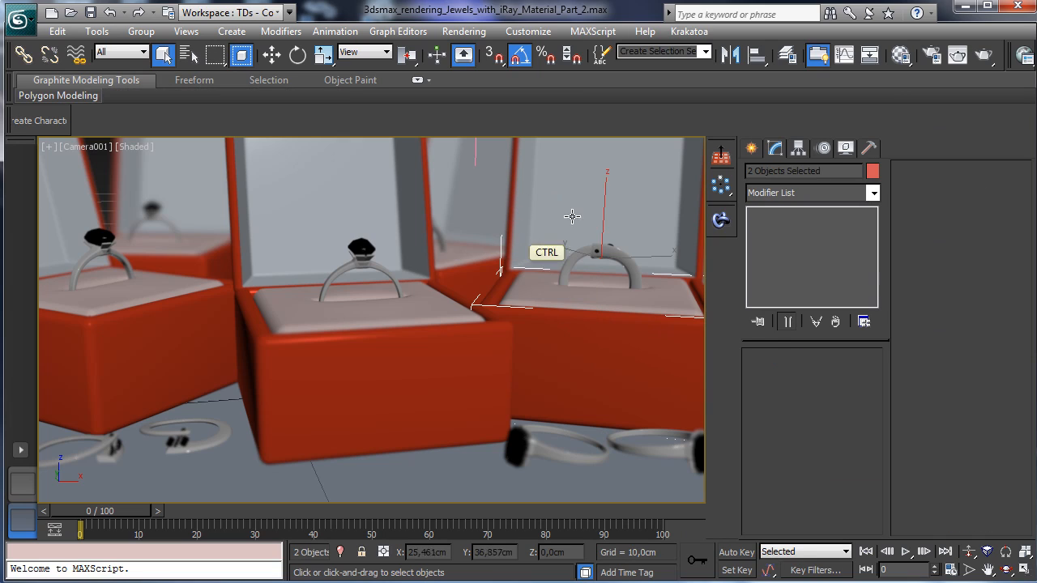
Try assigning Bock_bottom_Blue to the selected base and lid, and Bock_bottom to the lid alone
left_click(901, 54)
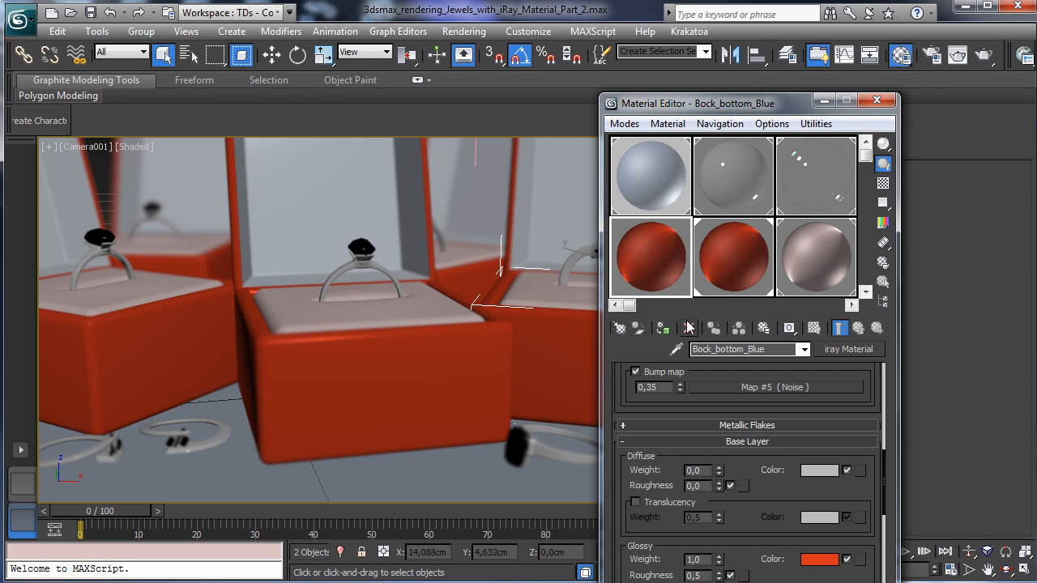
left_click(713, 328)
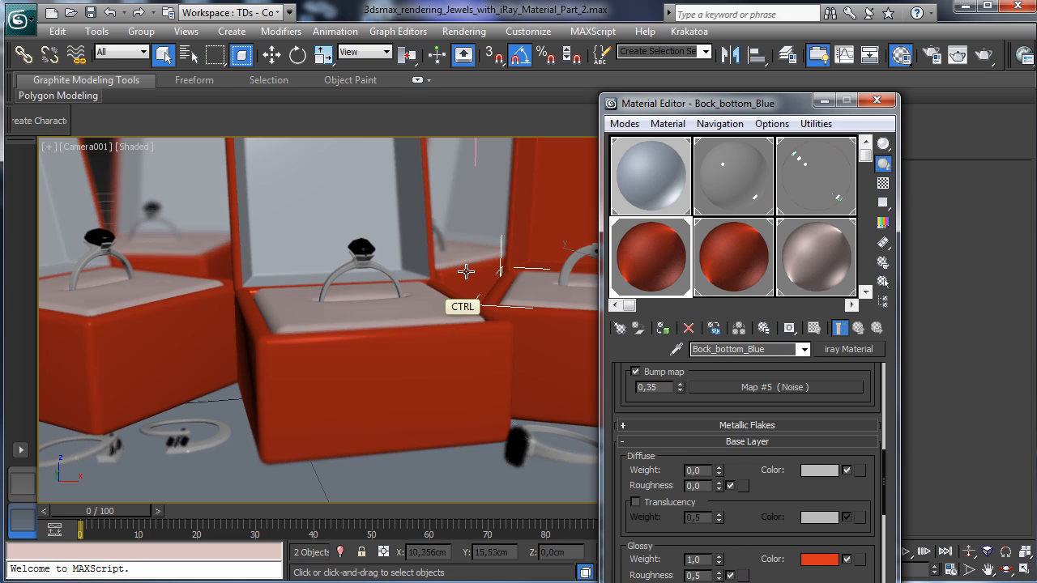
left_click(745, 270)
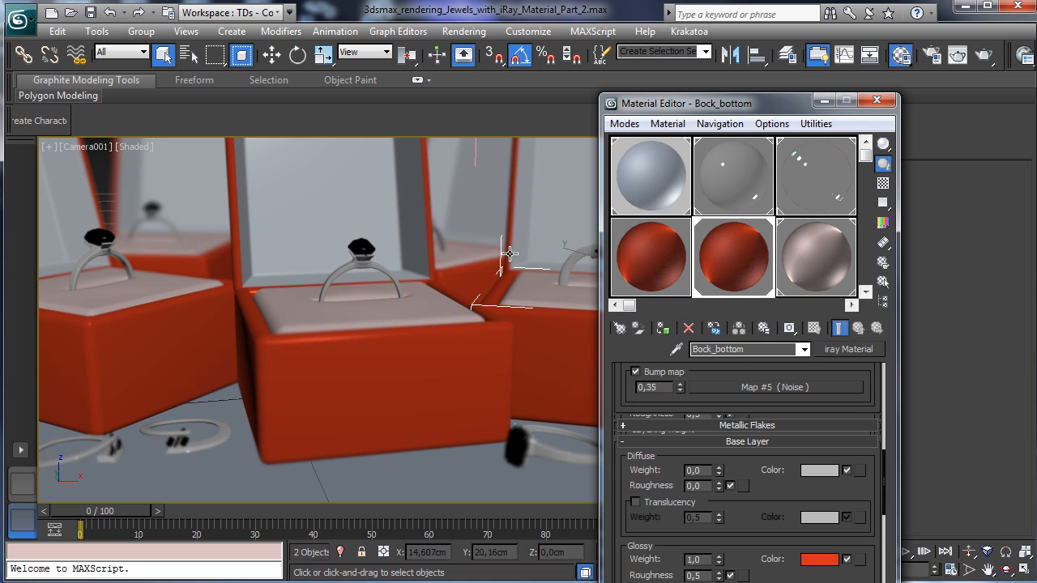
left_click(459, 194)
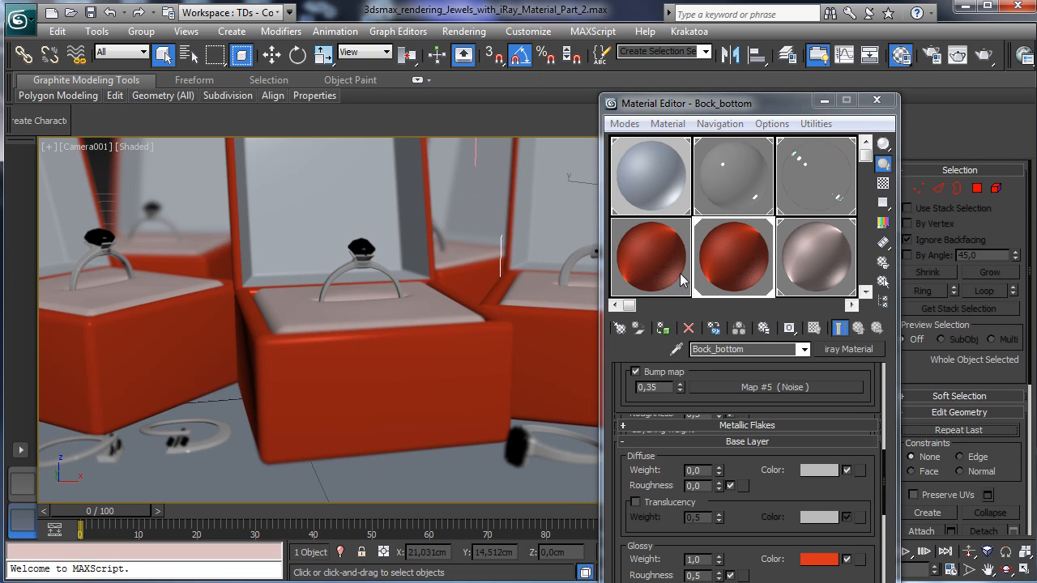
left_click(664, 327)
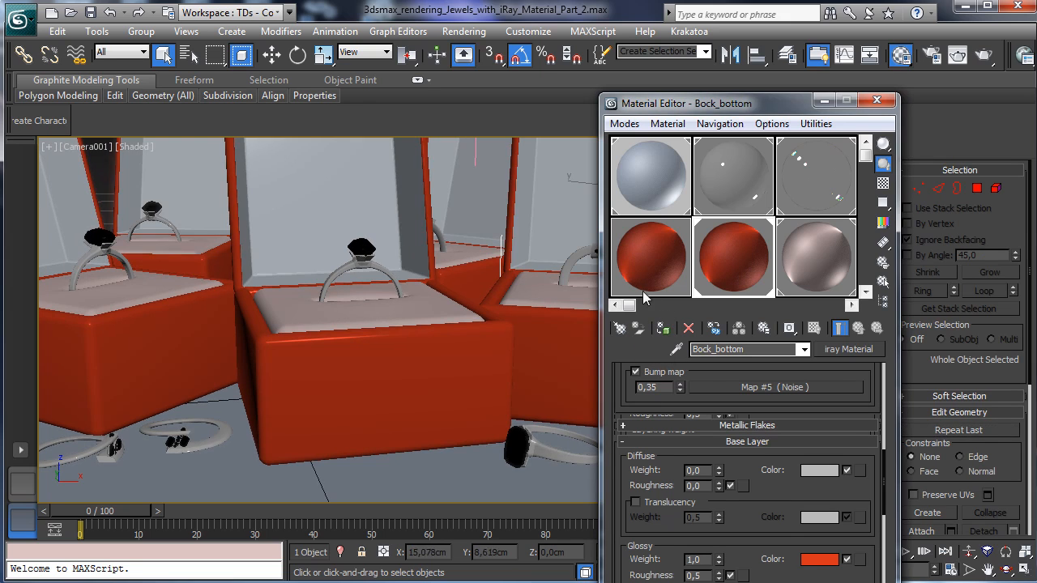
Select only the base of the opened ring box and assign the Bock_bottom_Blue material to it
left_click(478, 283)
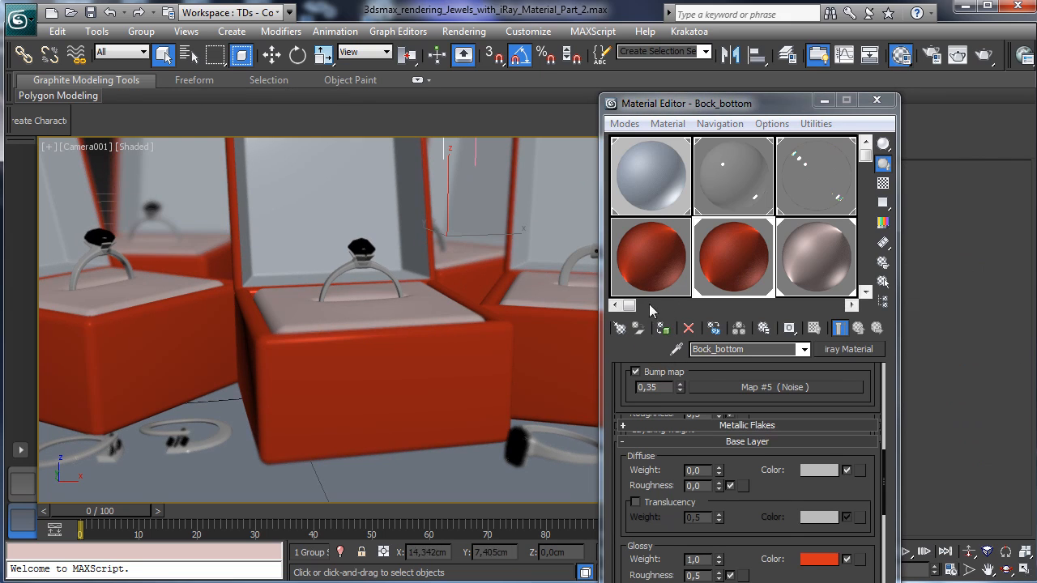
left_click(532, 332)
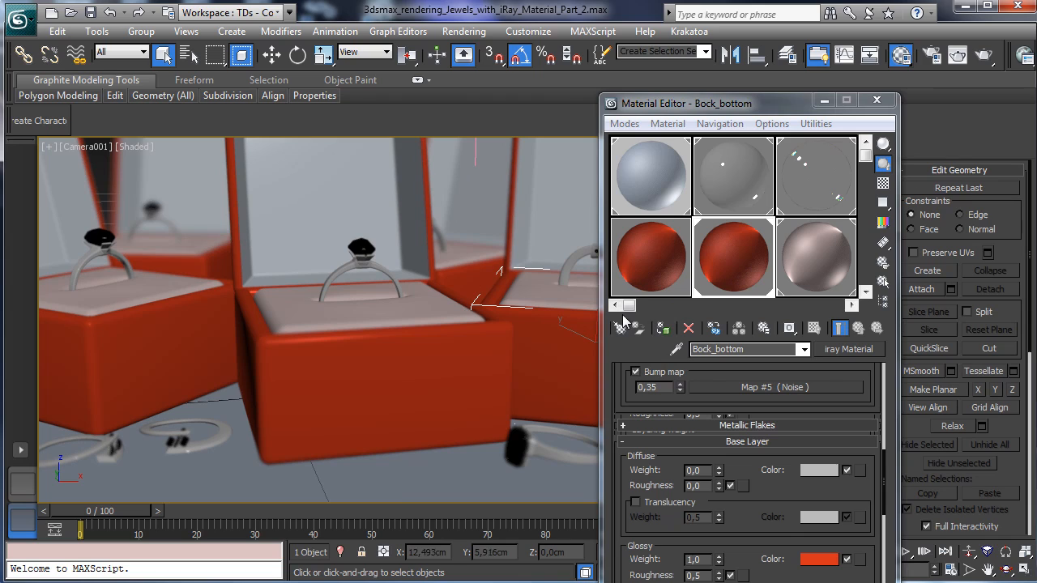
left_click(663, 328)
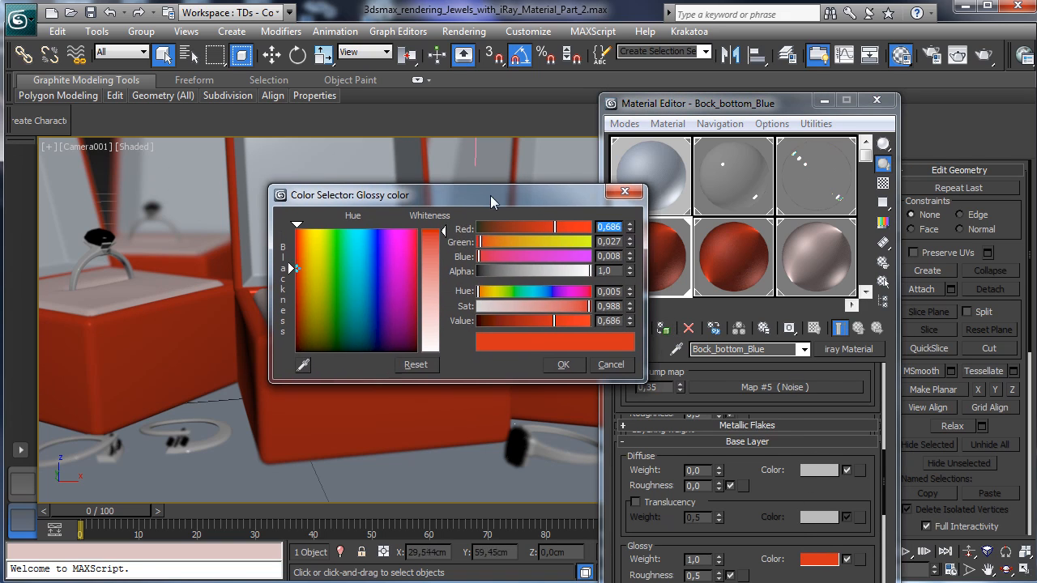
Set Bock_bottom_Blue's glossy color to a dark blue with hue 0.633, saturation 0.991 and value 0.094
left_click(373, 245)
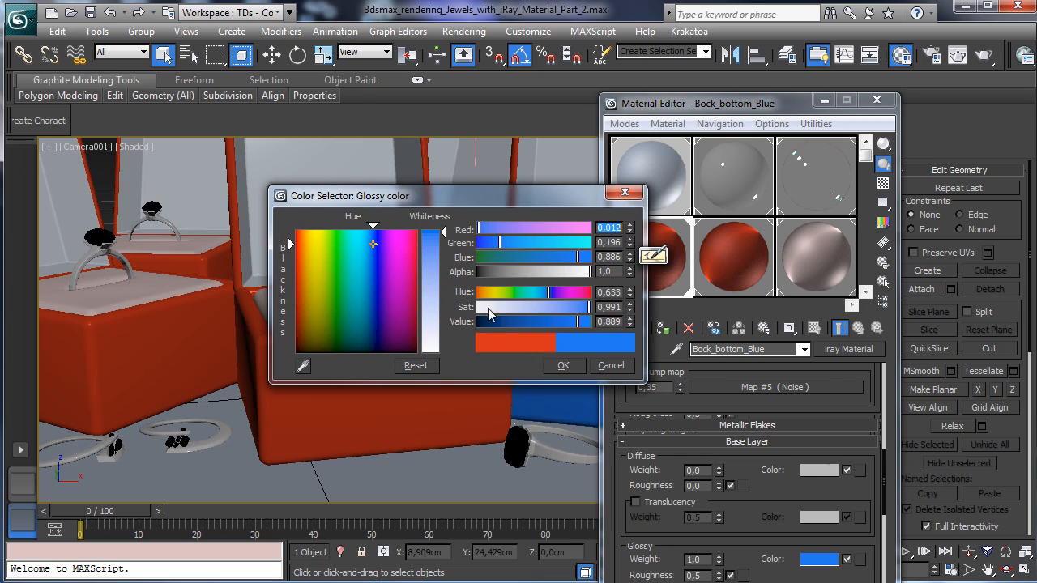
left_click(517, 322)
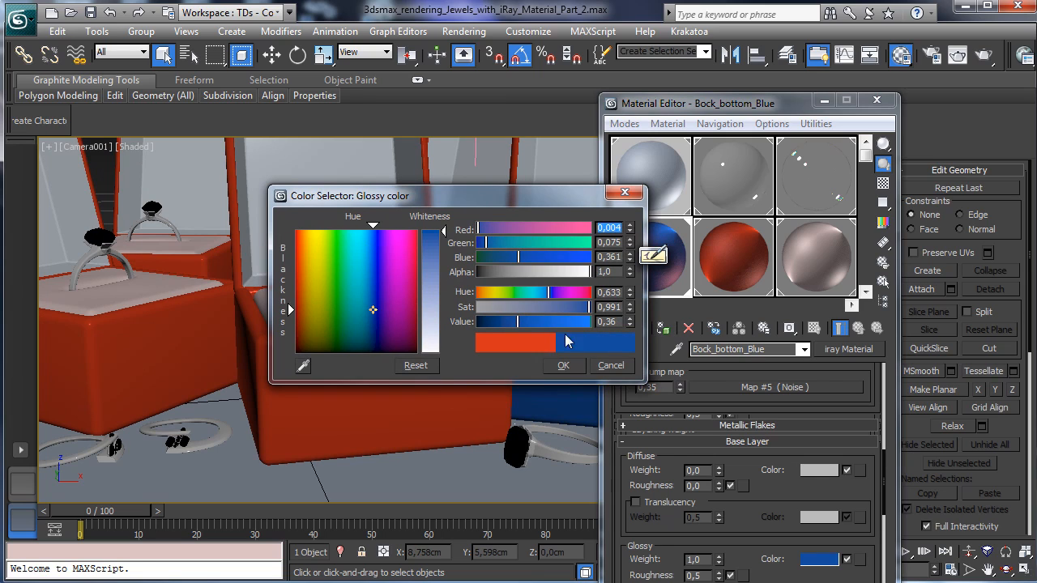
left_click(504, 322)
left_click(494, 323)
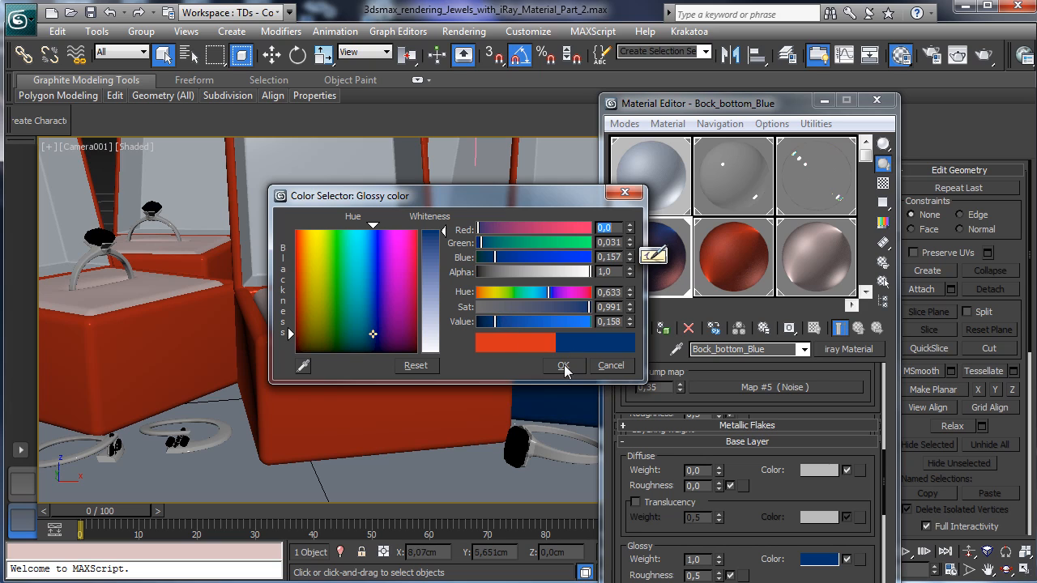
left_click(487, 322)
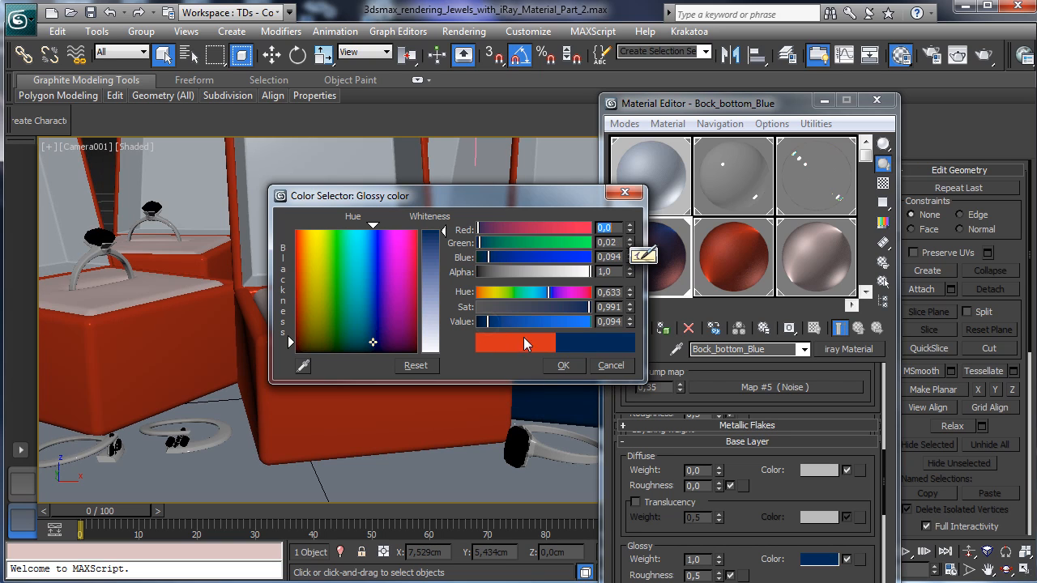
left_click(565, 369)
Copy Bock_bottom_Blue's dark blue glossy color onto its reflective coating color
right_click(812, 563)
left_click(835, 575)
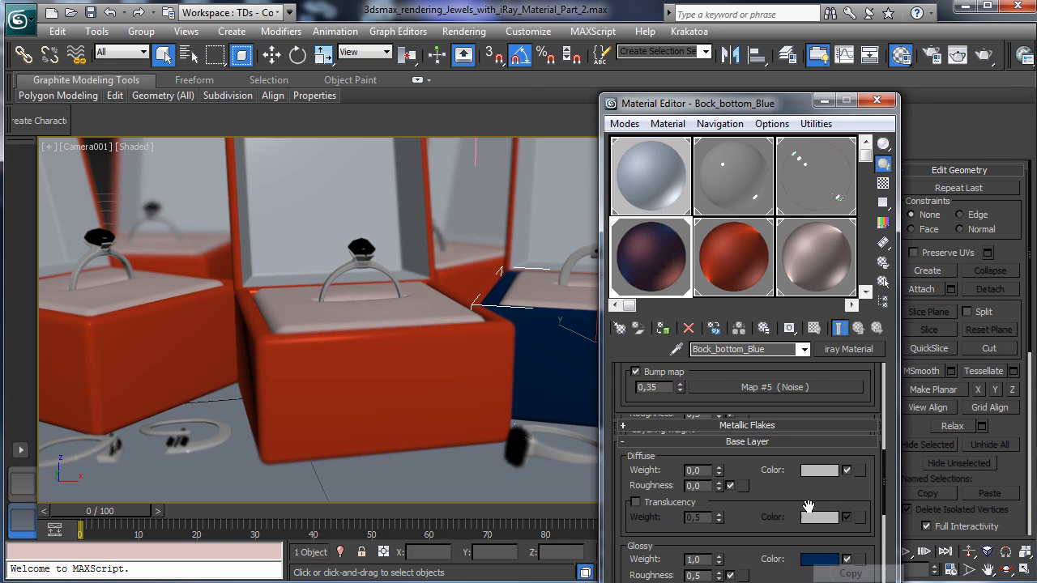
scroll(802, 527, "up", 5)
scroll(779, 387, "up", 8)
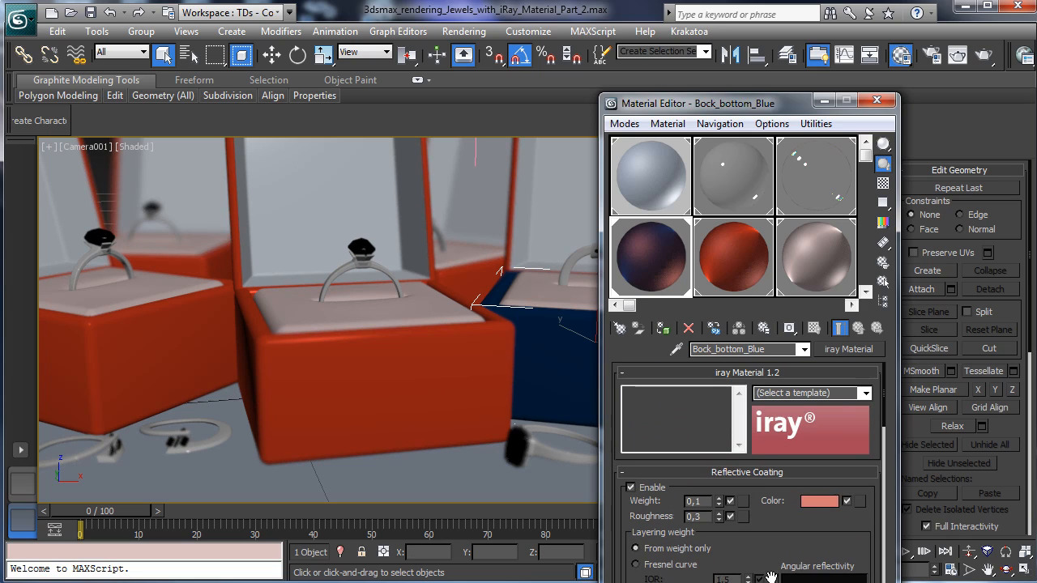
right_click(820, 501)
left_click(850, 534)
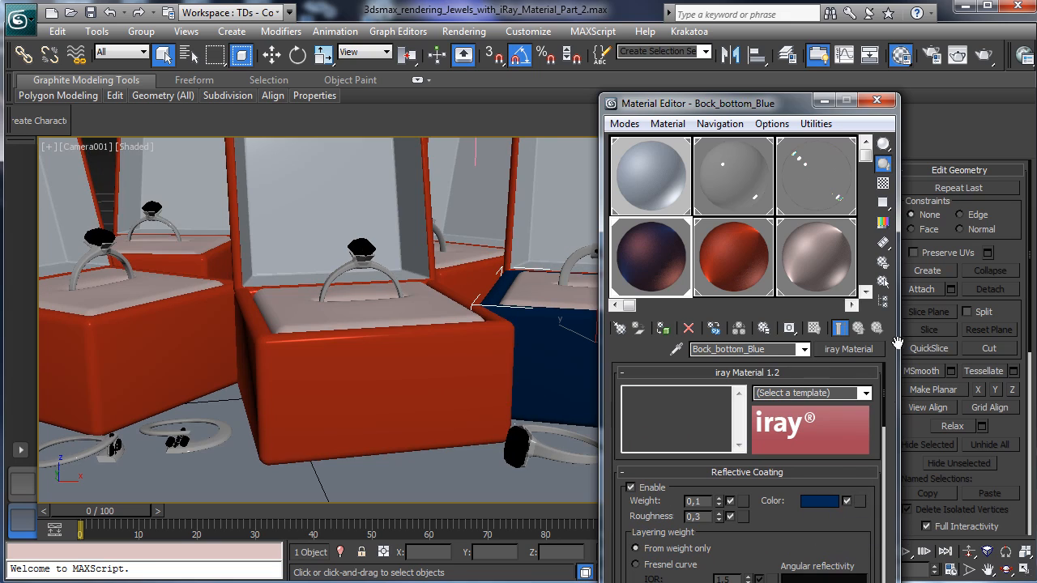
scroll(832, 458, "down", 4)
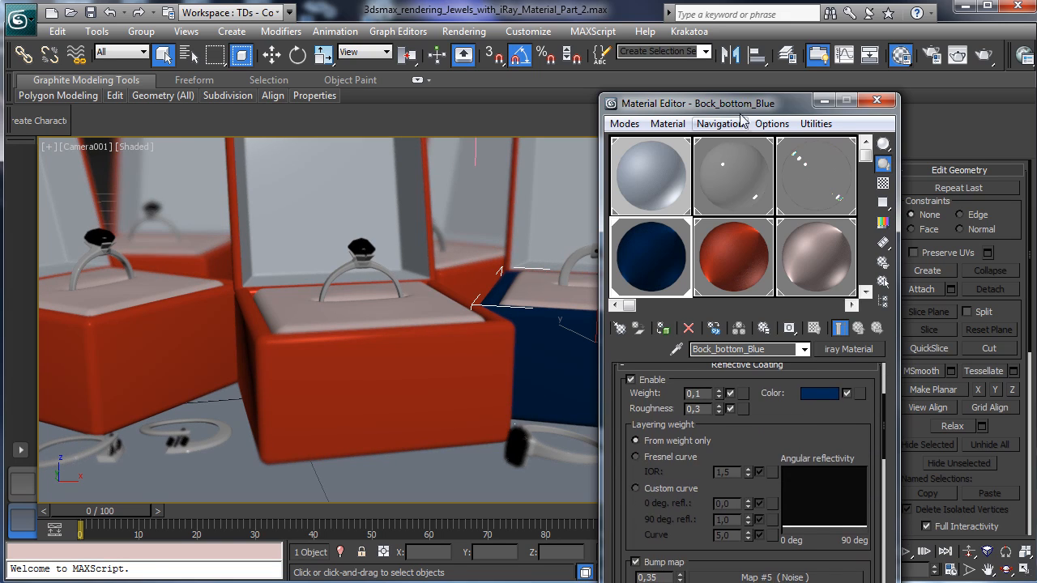
Open the group of the ring box behind the blue one and assign Bock_bottom_Blue to its base
left_click_drag(753, 108, 851, 114)
left_click(475, 272)
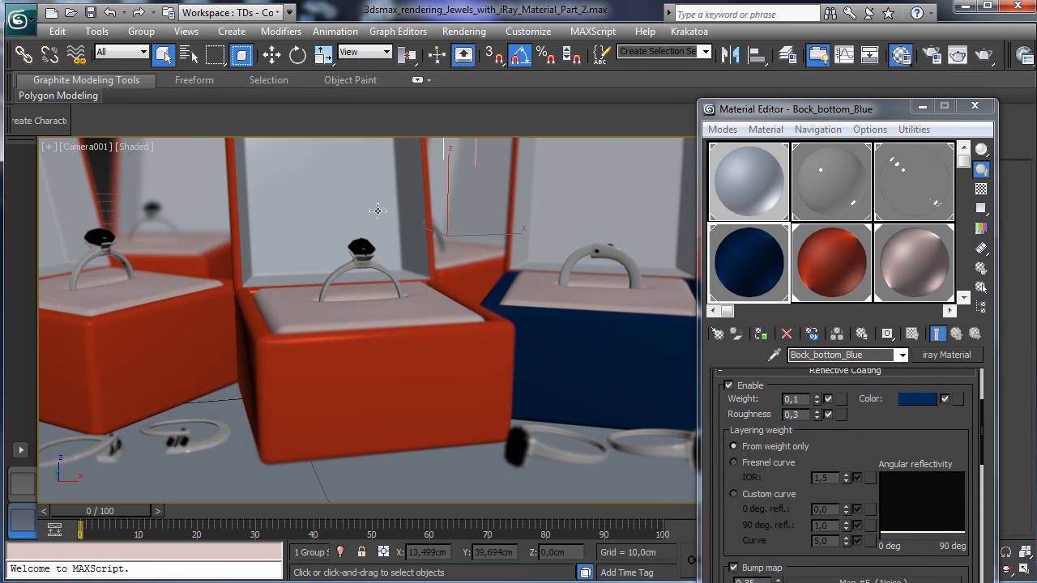
left_click(141, 31)
left_click(150, 69)
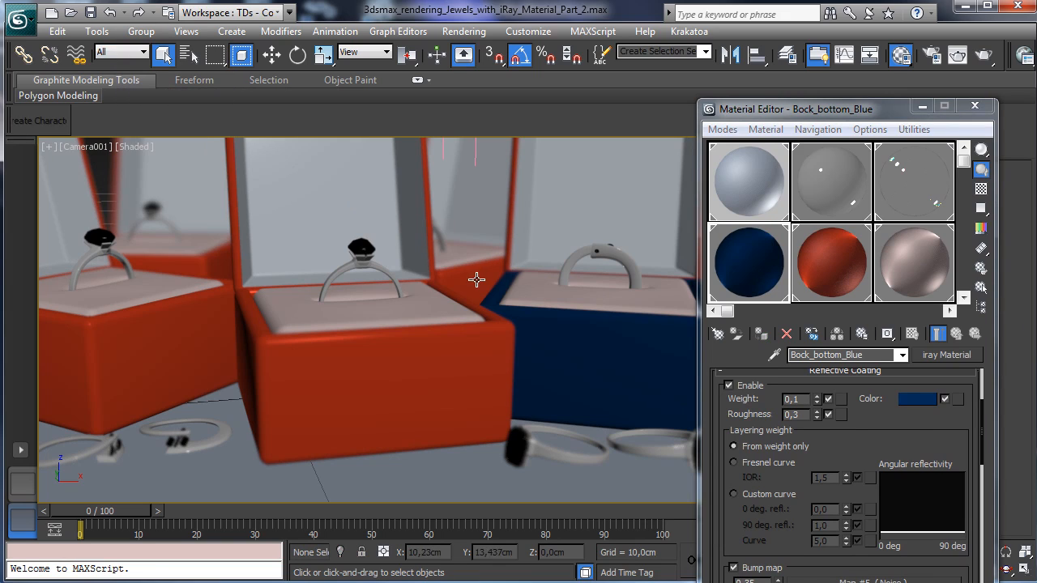
left_click(764, 334)
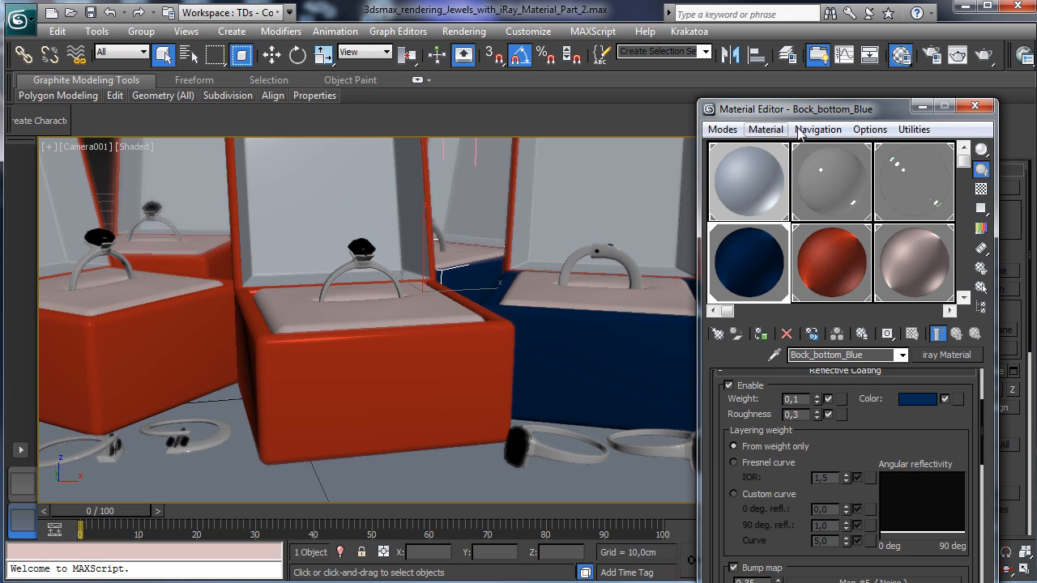
Select only the lid of the front ring box with the blue base in an enlarged Top view
left_click_drag(834, 116, 252, 125)
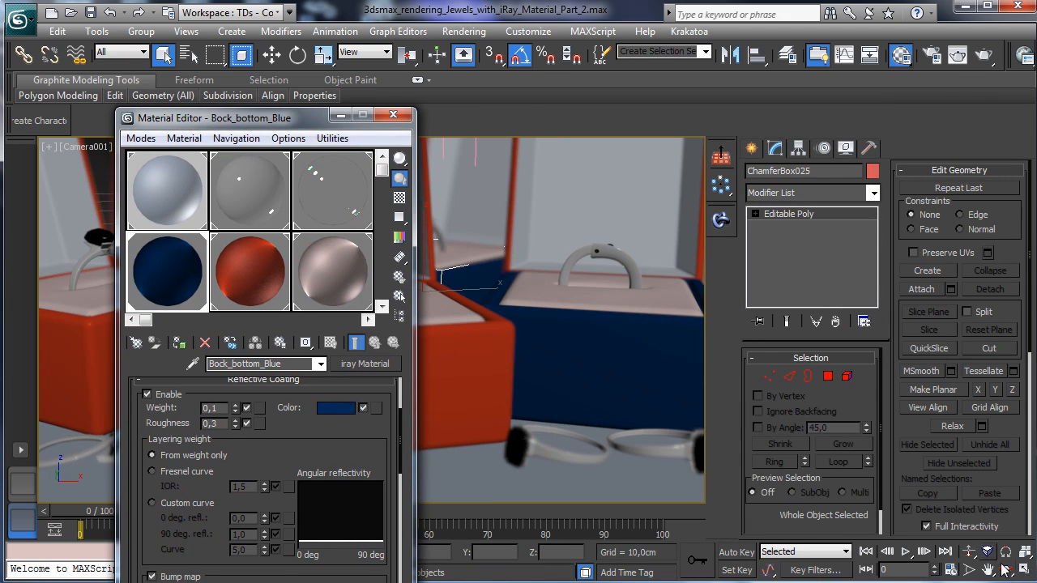
left_click(1023, 570)
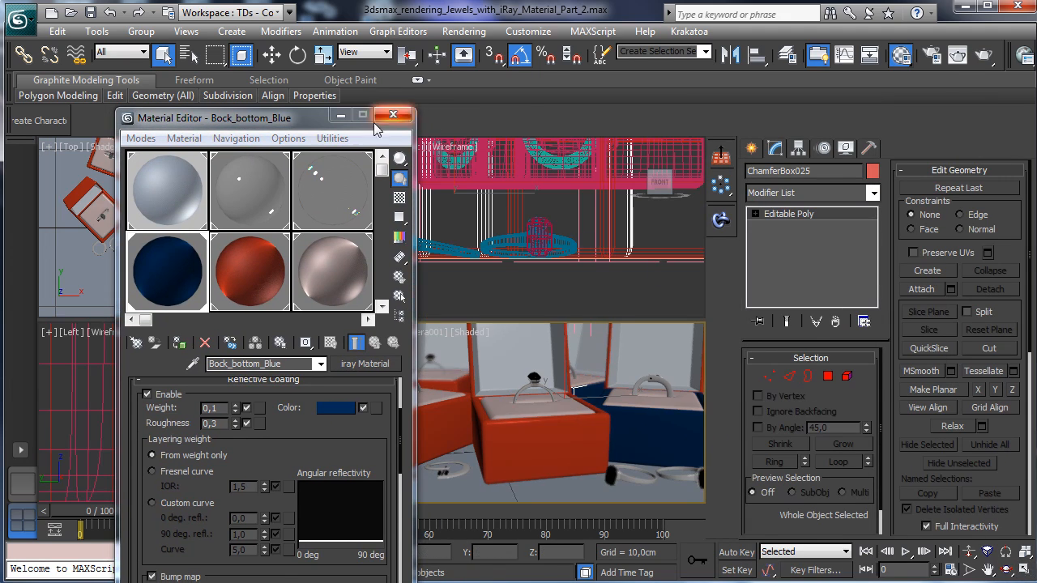
left_click(393, 114)
left_click(213, 209)
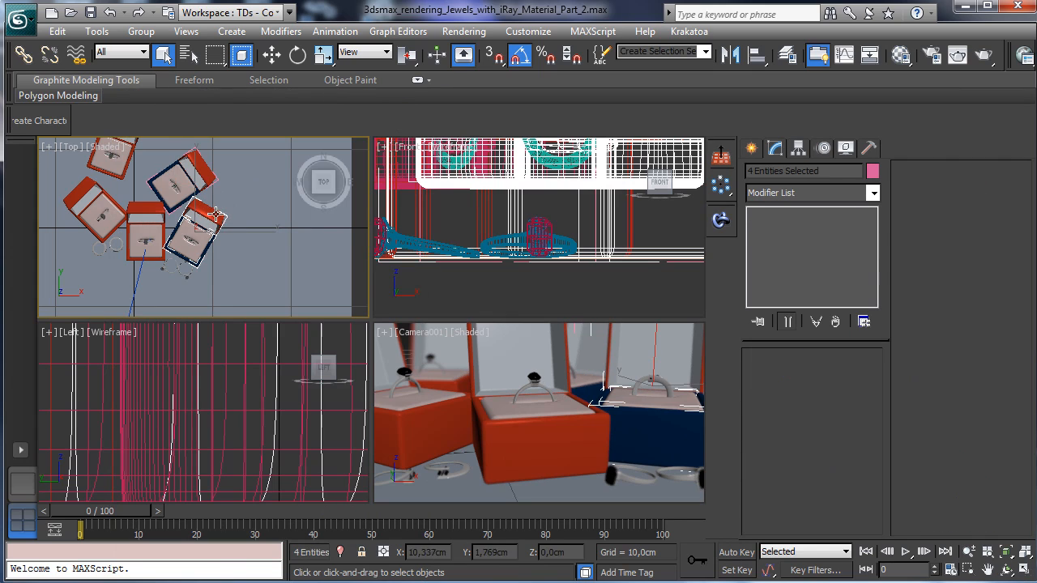
left_click(1024, 570)
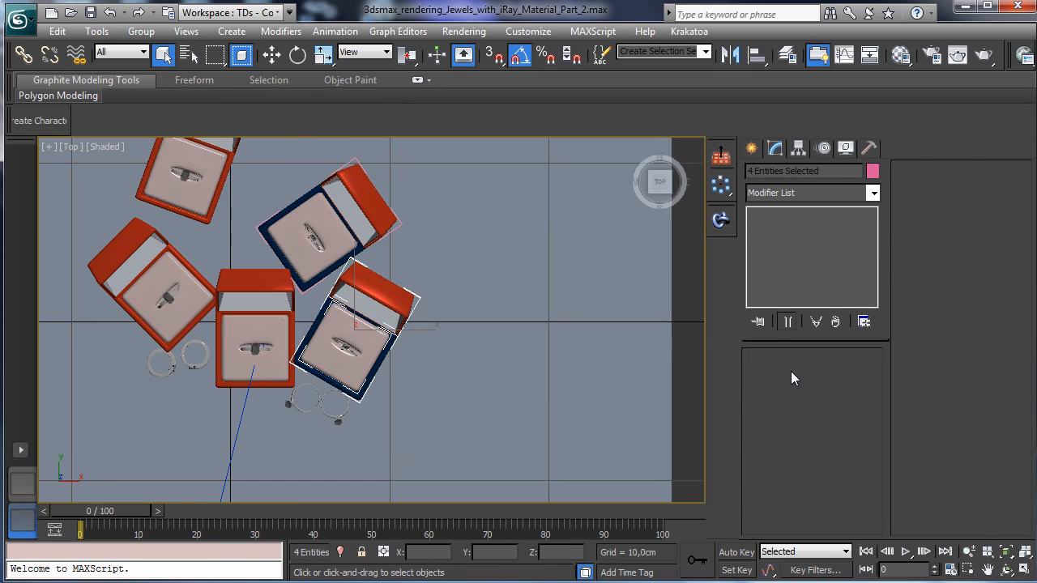
left_click(375, 286)
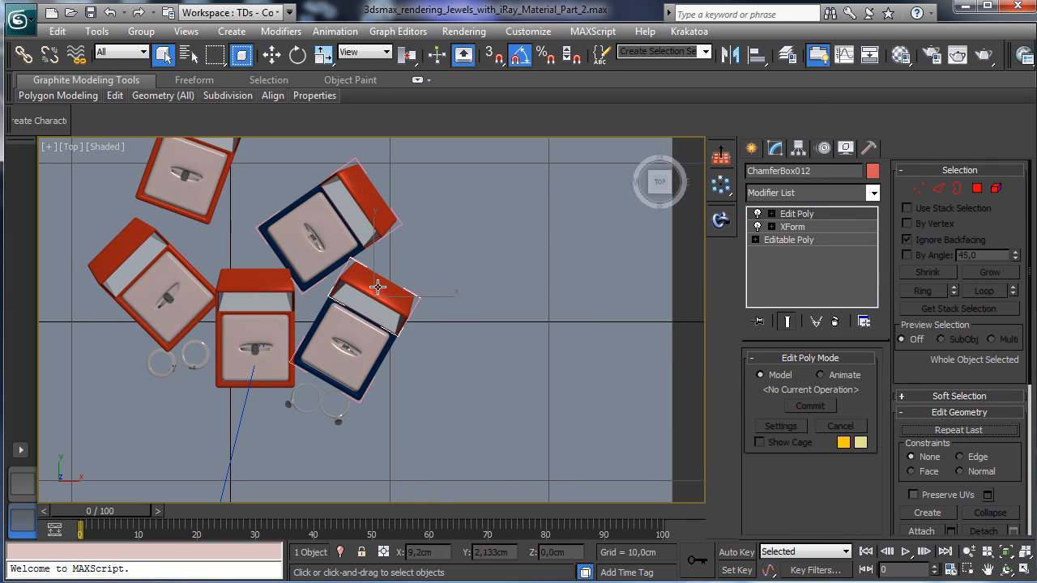
Copy the Box Up multi/sub-object material into an empty sample slot and name the copy Box Up_Blue
left_click(901, 54)
left_click(238, 264)
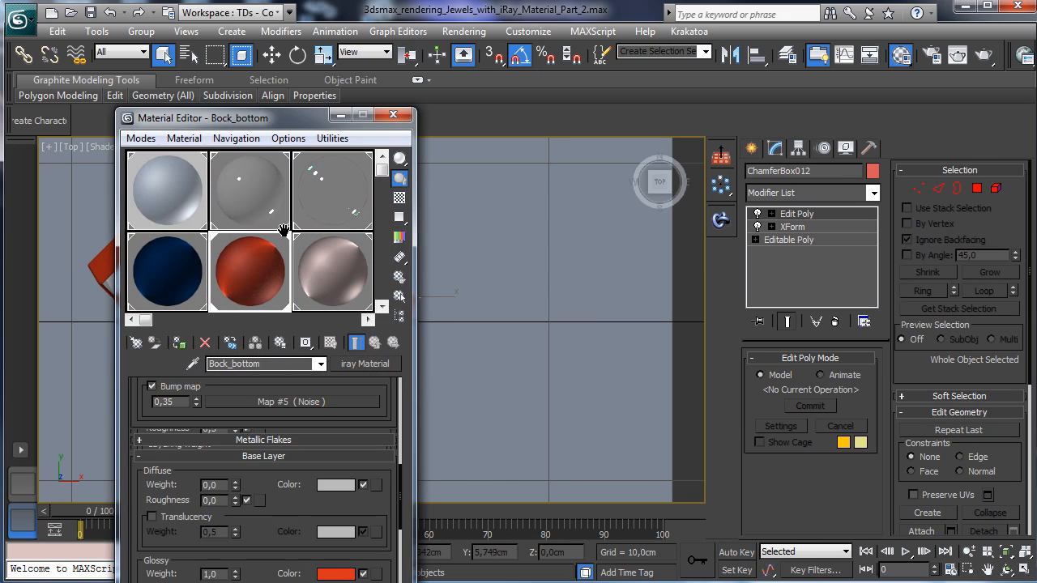
left_click_drag(293, 119, 818, 118)
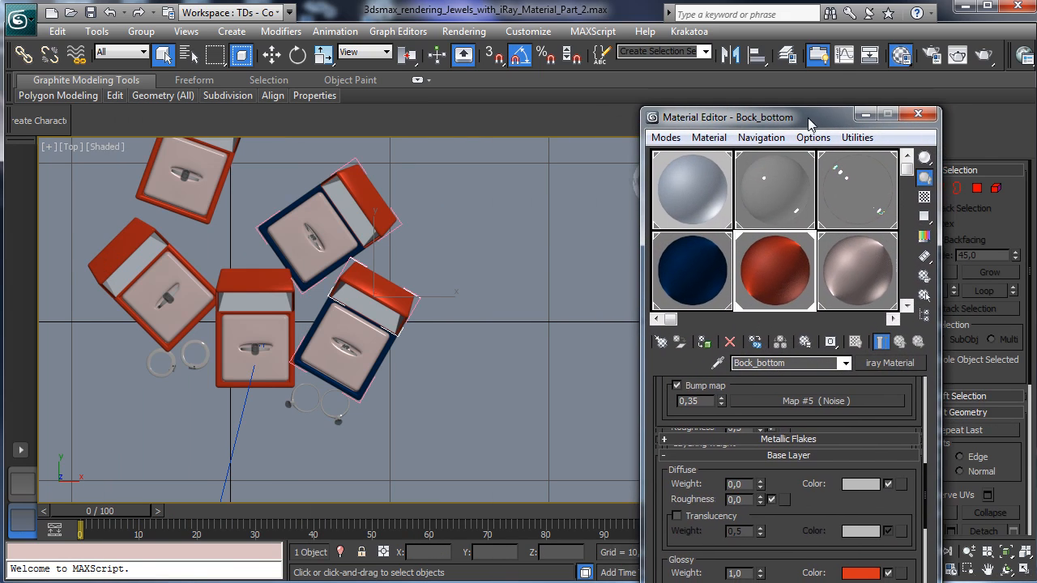
left_click_drag(732, 232, 727, 135)
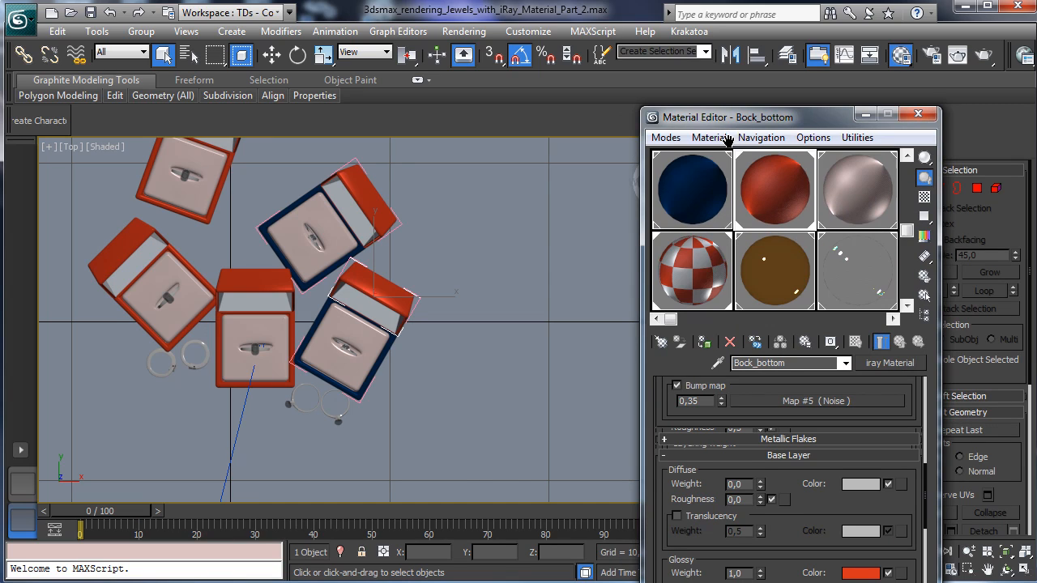
left_click(705, 271)
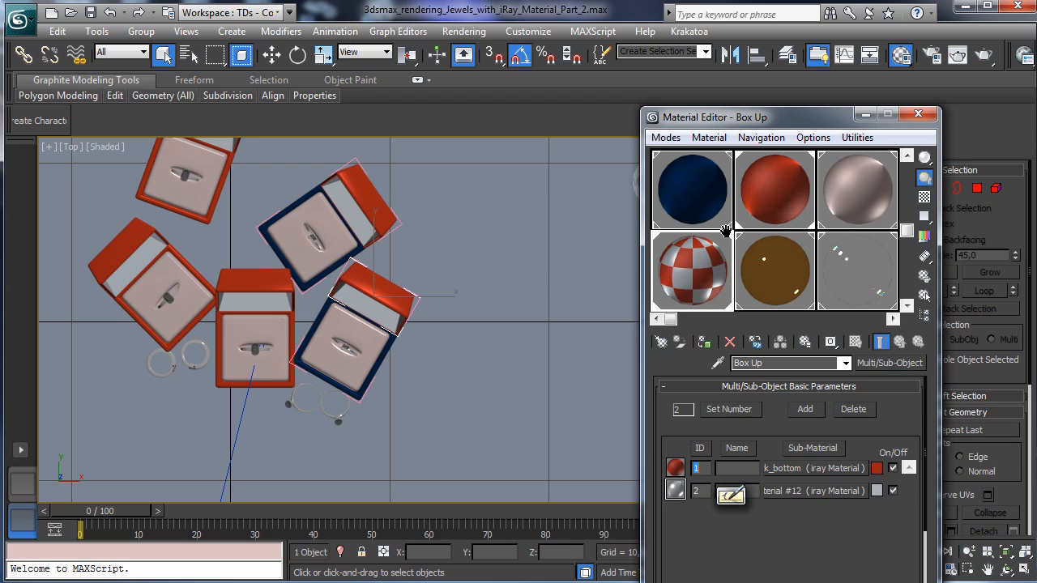
left_click_drag(731, 229, 736, 176)
left_click_drag(712, 247, 712, 286)
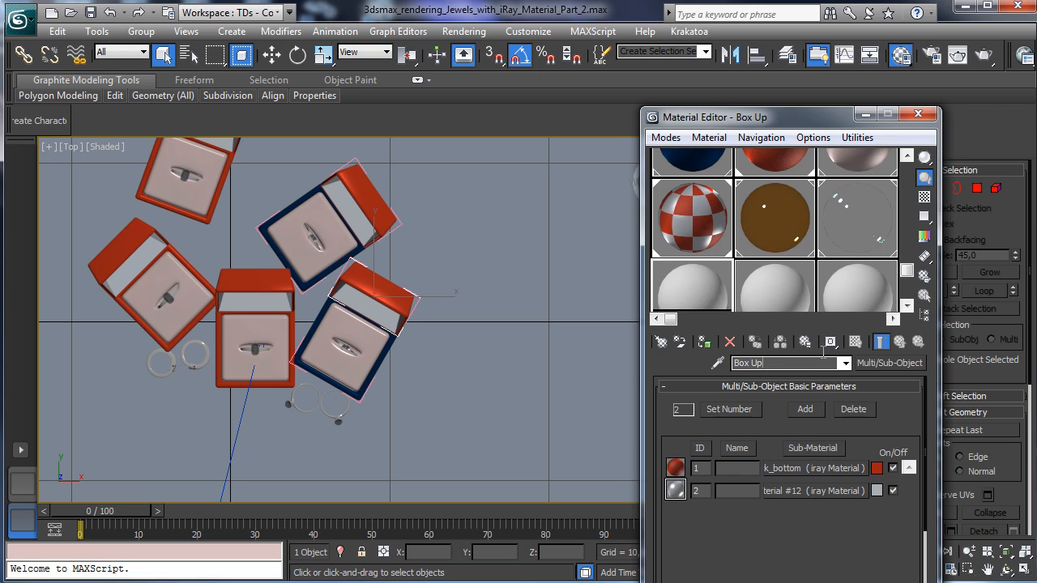
type("_Bluee")
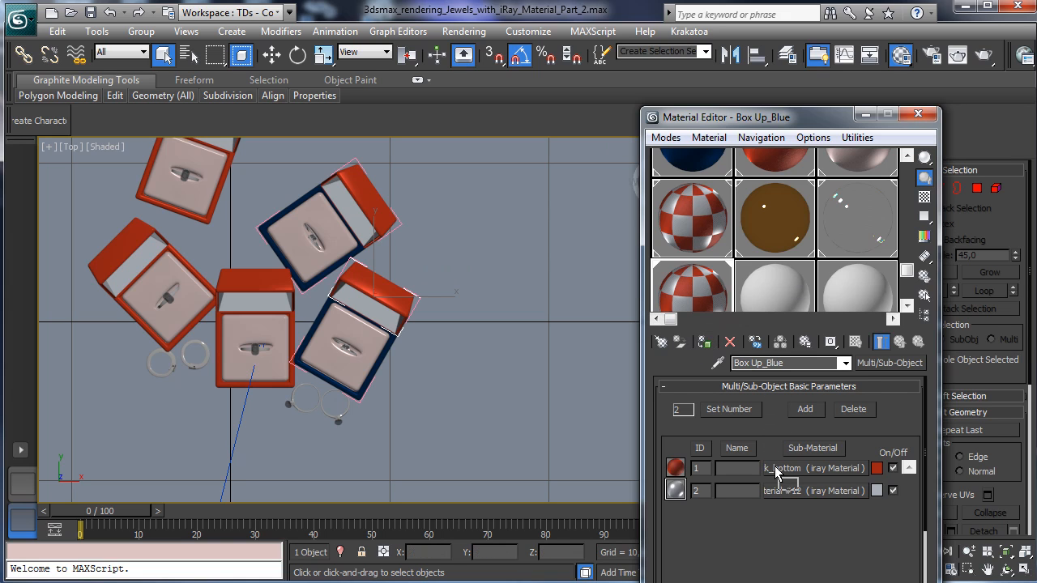
Use Bock_bottom_Blue as sub-material 1 of Box Up_Blue and assign that material to the lids of both blue-based boxes
left_click_drag(777, 472, 776, 472)
left_click(757, 407)
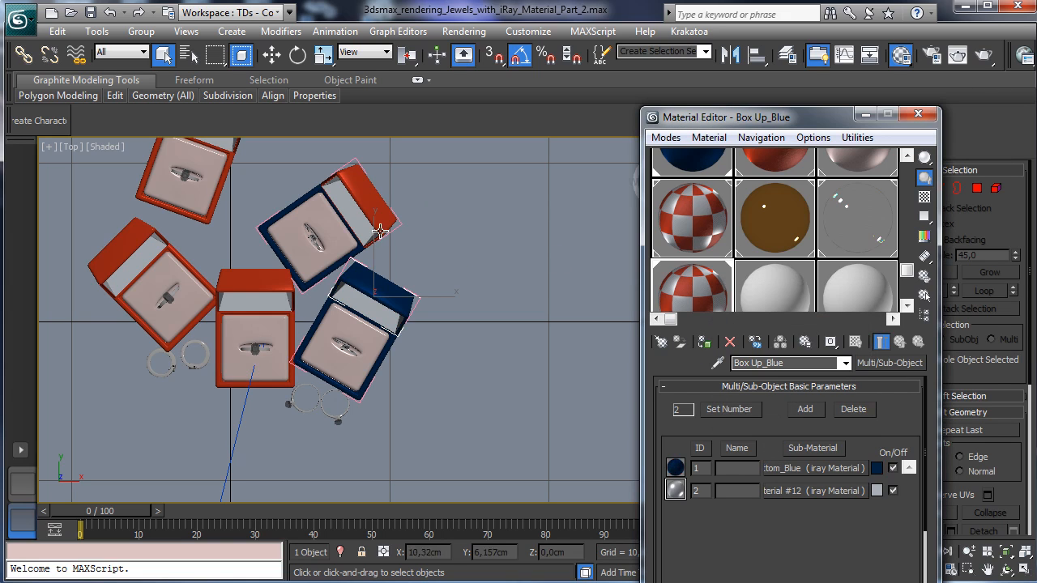
left_click(375, 200)
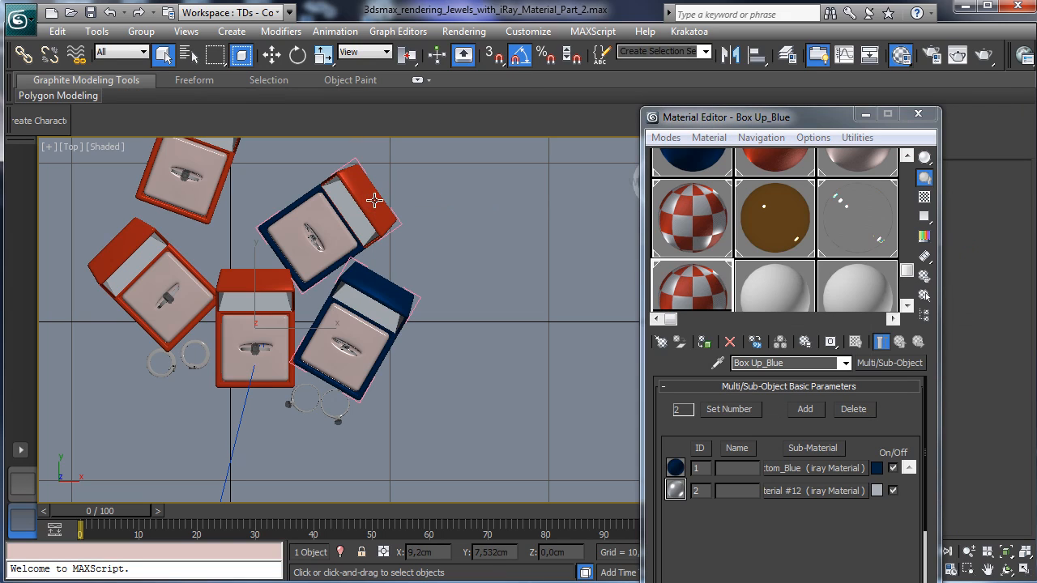
left_click(716, 340)
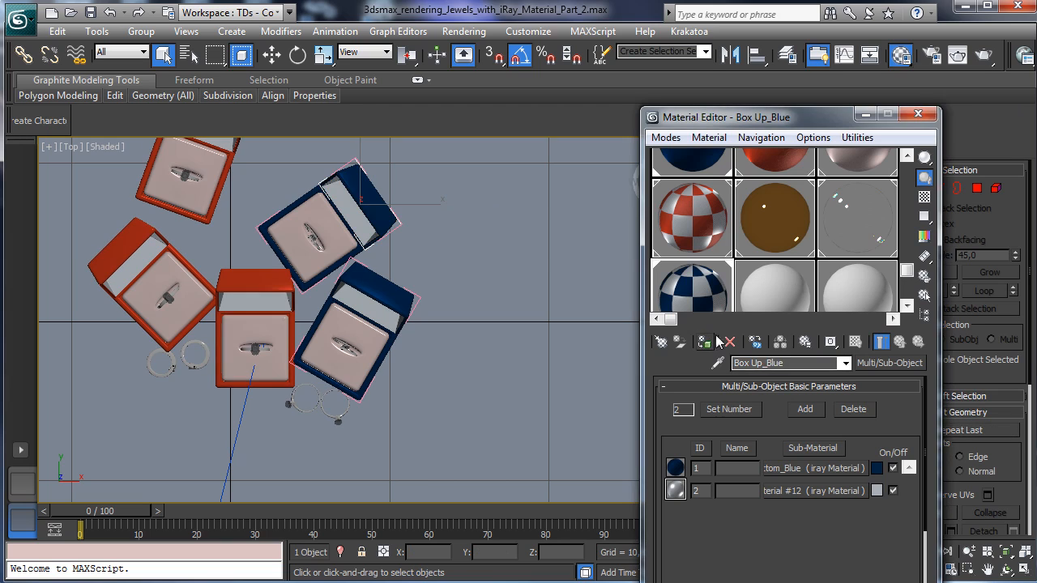
Render a region of the Camera001 view covering the right half of the frame, including the blue ring boxes
left_click(918, 114)
left_click(1023, 551)
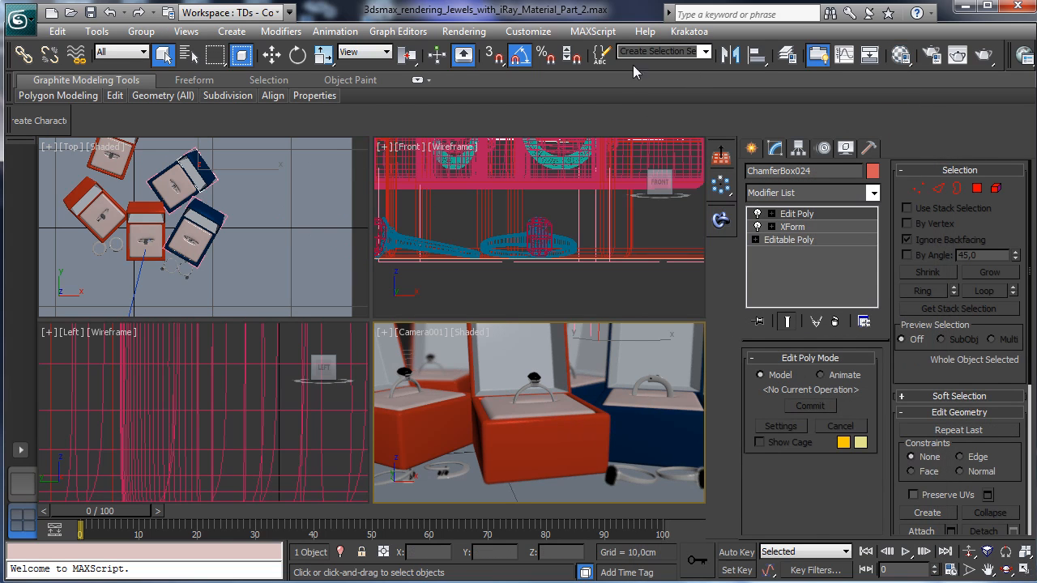
left_click(959, 55)
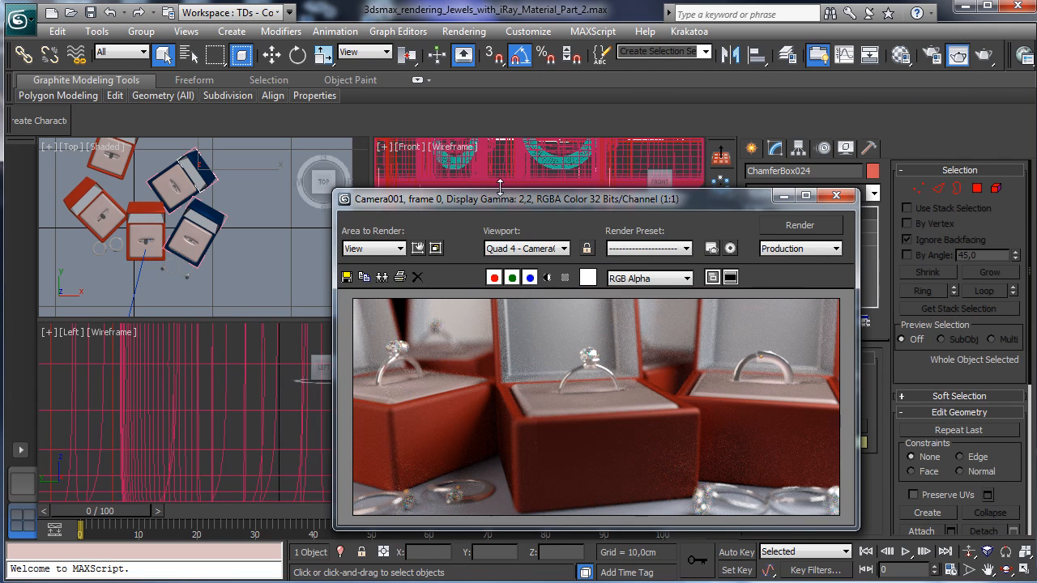
left_click(420, 249)
left_click_drag(435, 428, 663, 284)
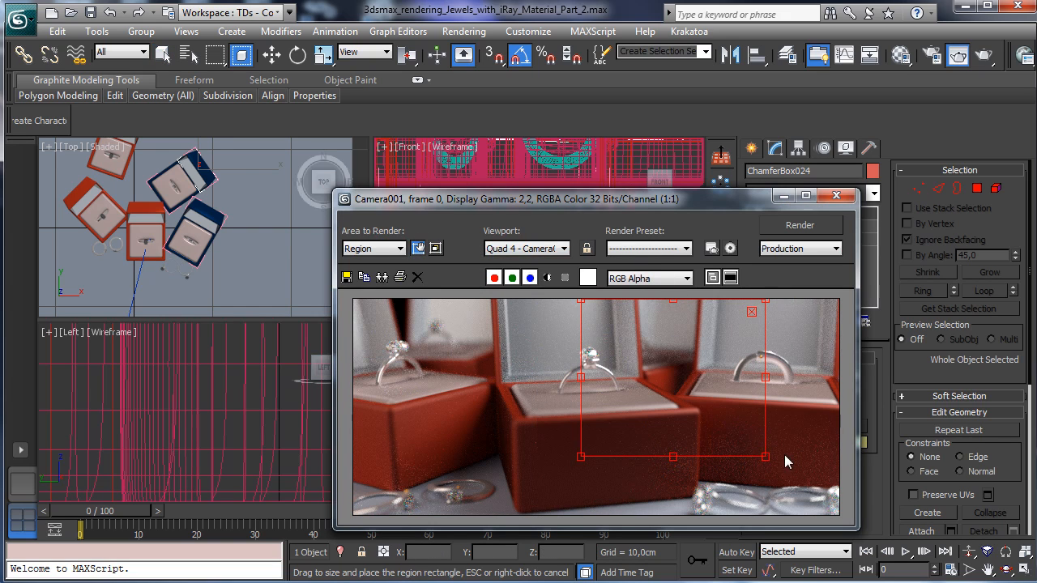
left_click_drag(764, 458, 914, 536)
left_click(800, 226)
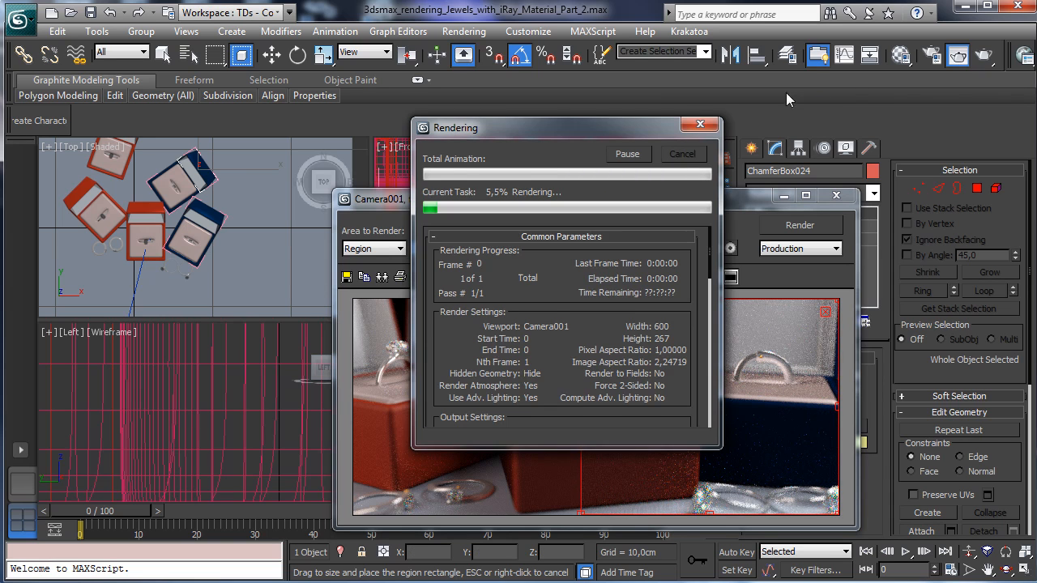
Brighten Bock_bottom_Blue's reflective coating color to hue 0.632, saturation 1.0 and value 0.173
left_click(903, 57)
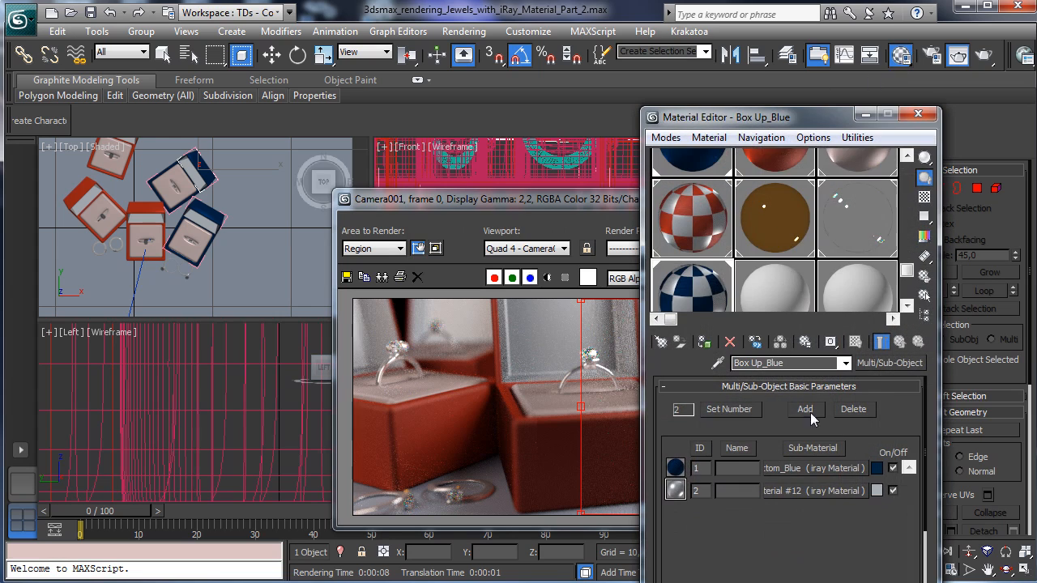
left_click(861, 470)
left_click(868, 417)
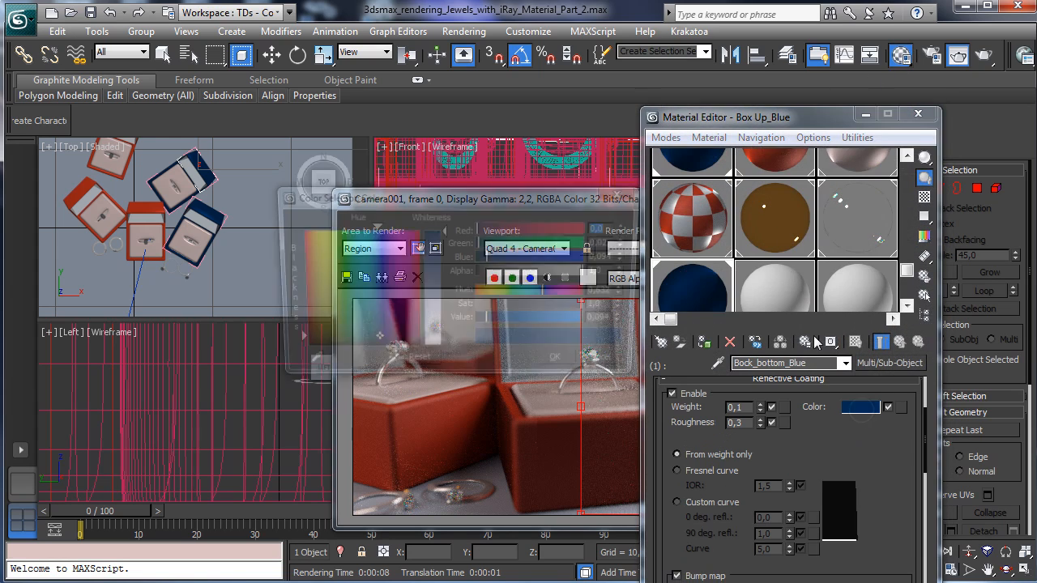
left_click(496, 322)
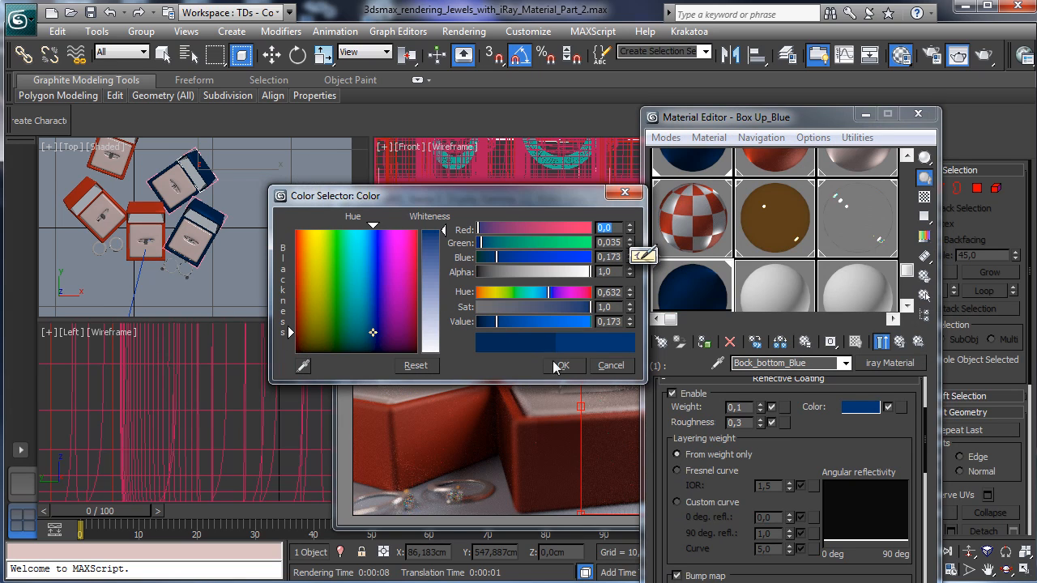
left_click(563, 366)
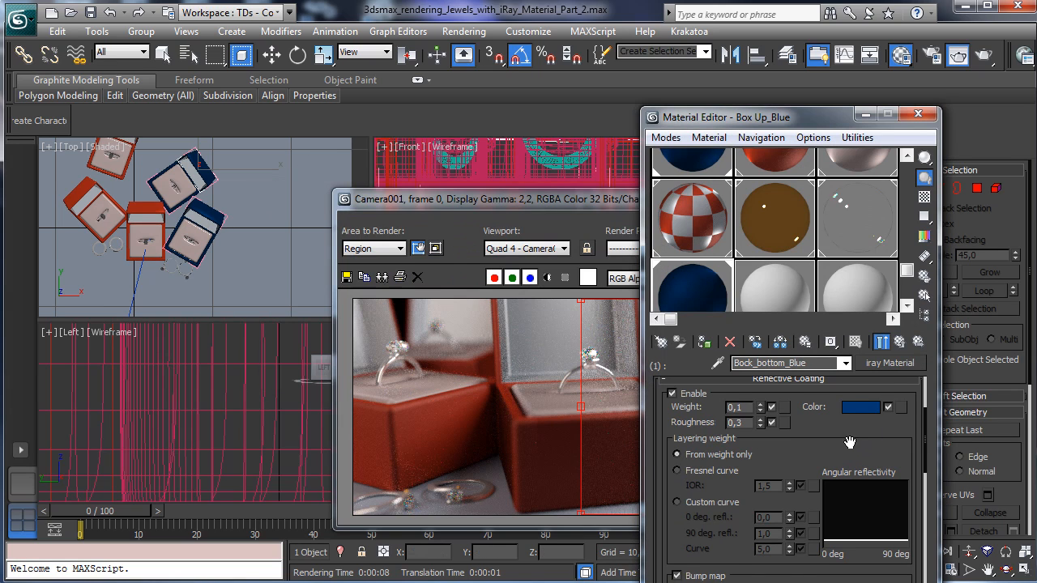
scroll(785, 553, "up", 3)
left_click_drag(784, 553, 813, 264)
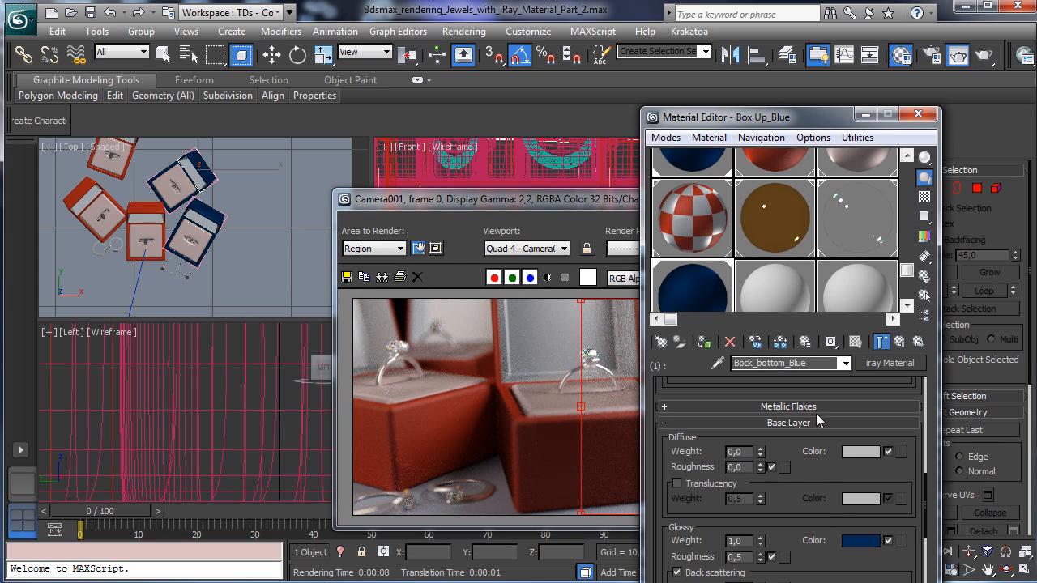
left_click(918, 115)
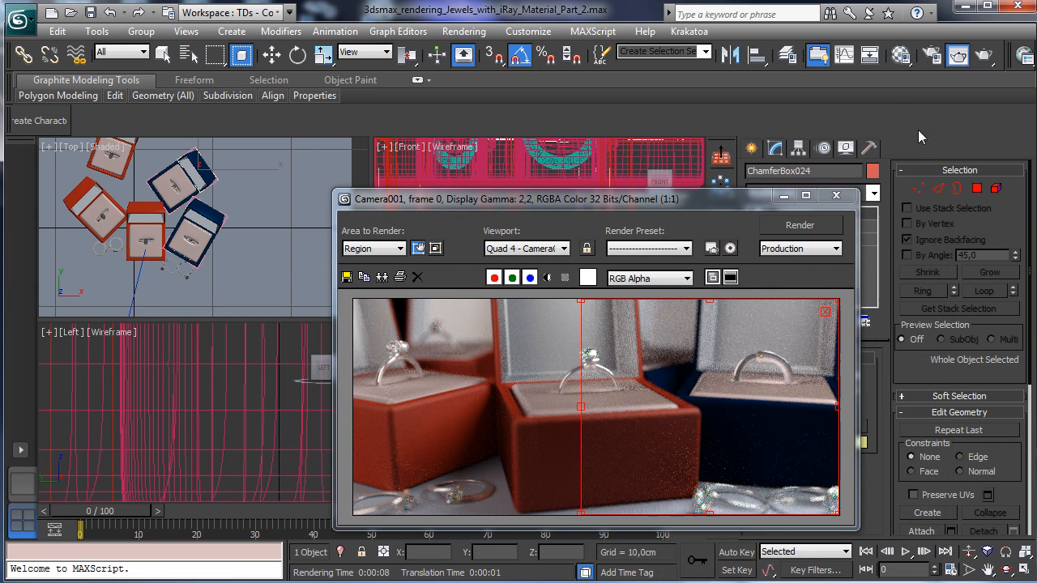
Set the area to render back to View and close the rendered frame window
left_click(397, 248)
left_click(377, 260)
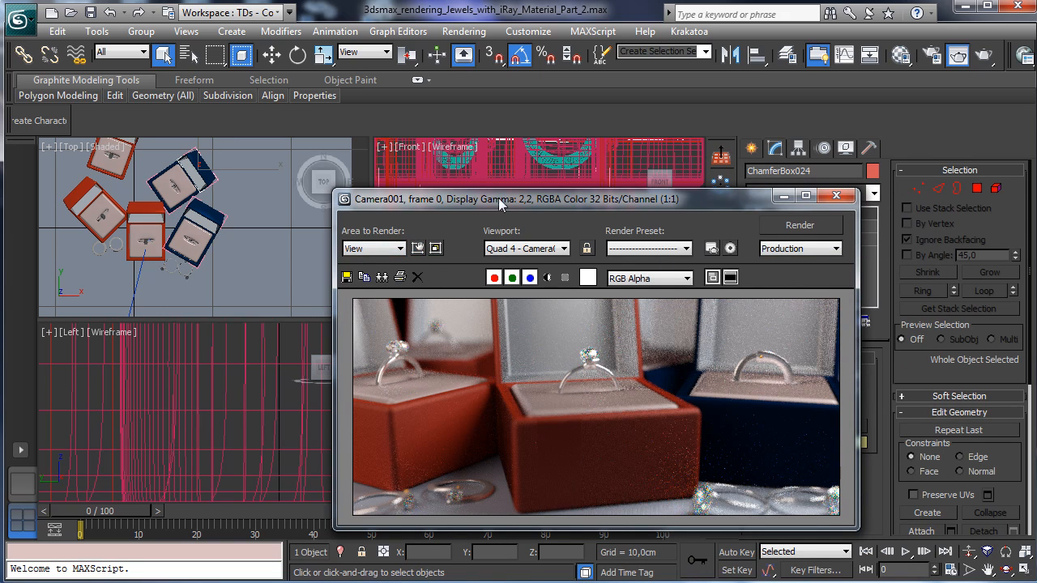
left_click_drag(592, 200, 284, 132)
left_click(453, 124)
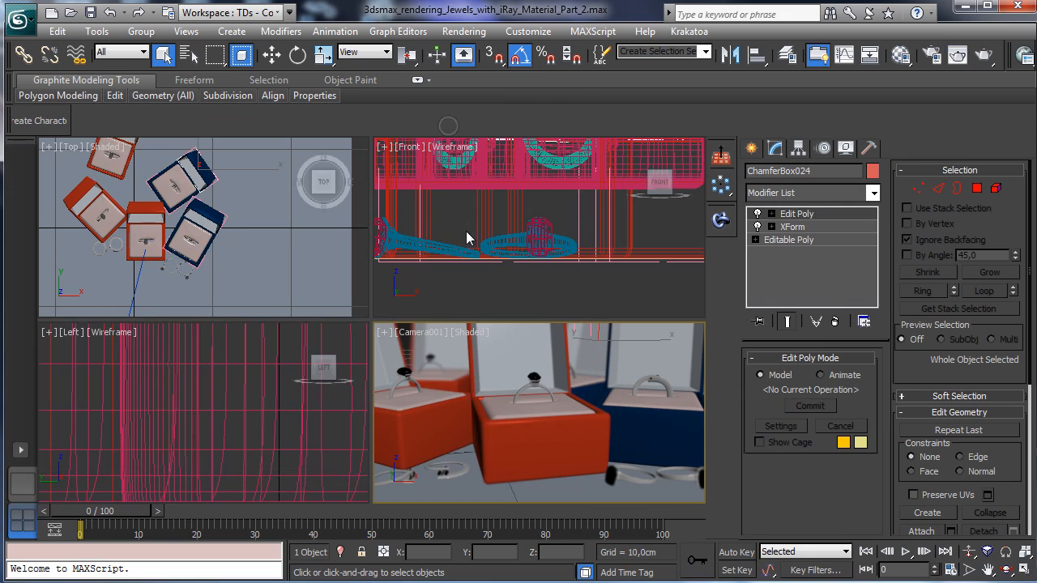
Select Camera001, set its depth of field f-stop to 9, and render the full camera view
left_click(415, 334)
left_click(478, 582)
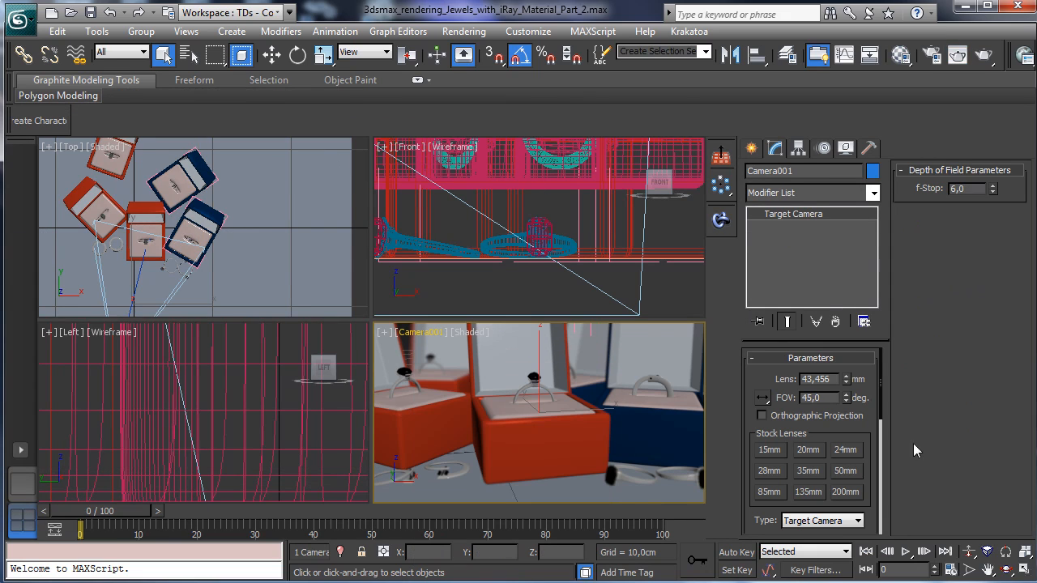
double_click(964, 188)
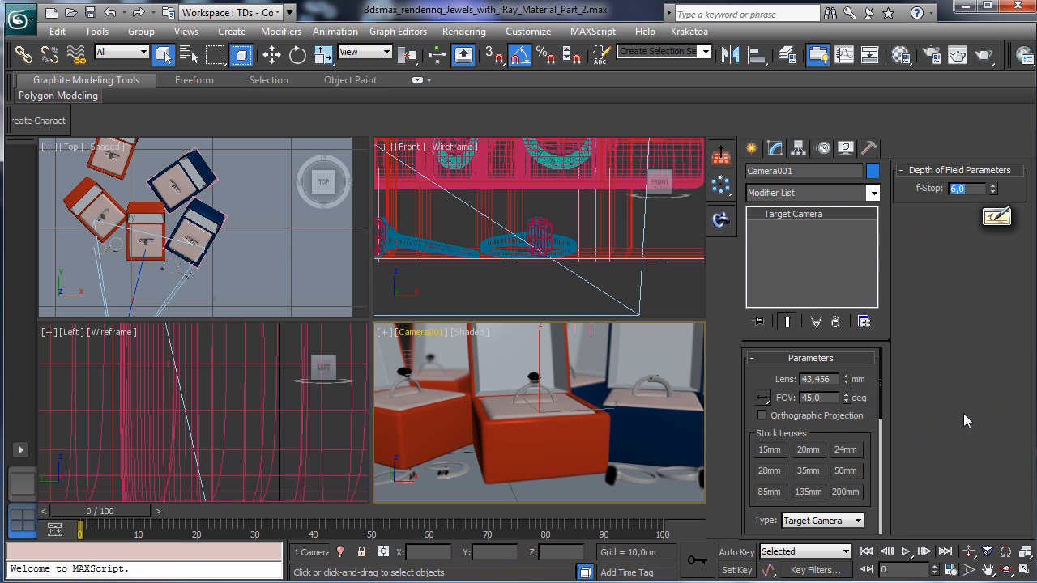
left_click(1024, 569)
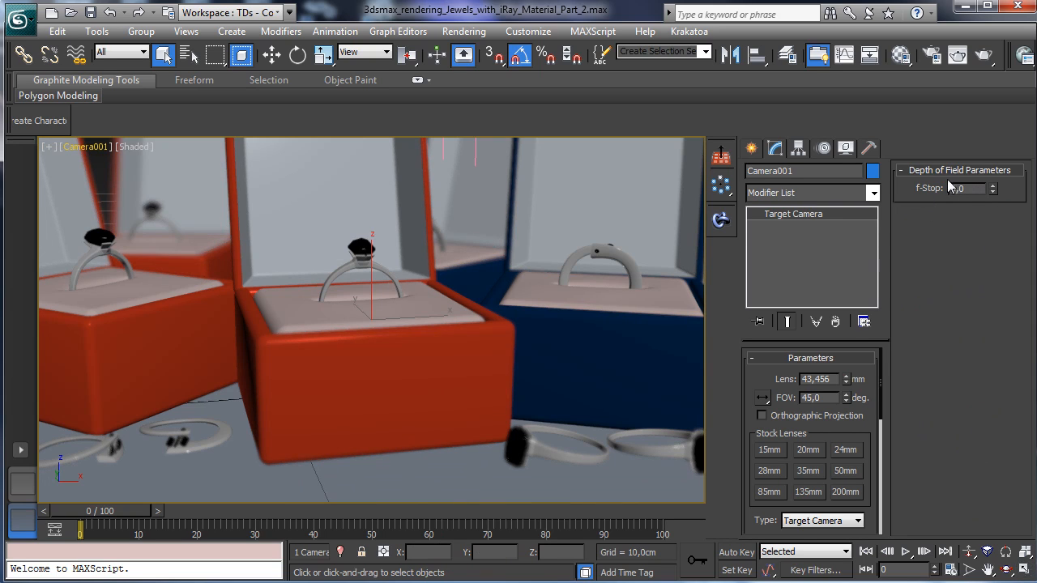
left_click(971, 190)
left_click_drag(974, 192, 923, 186)
type("7")
key("Return")
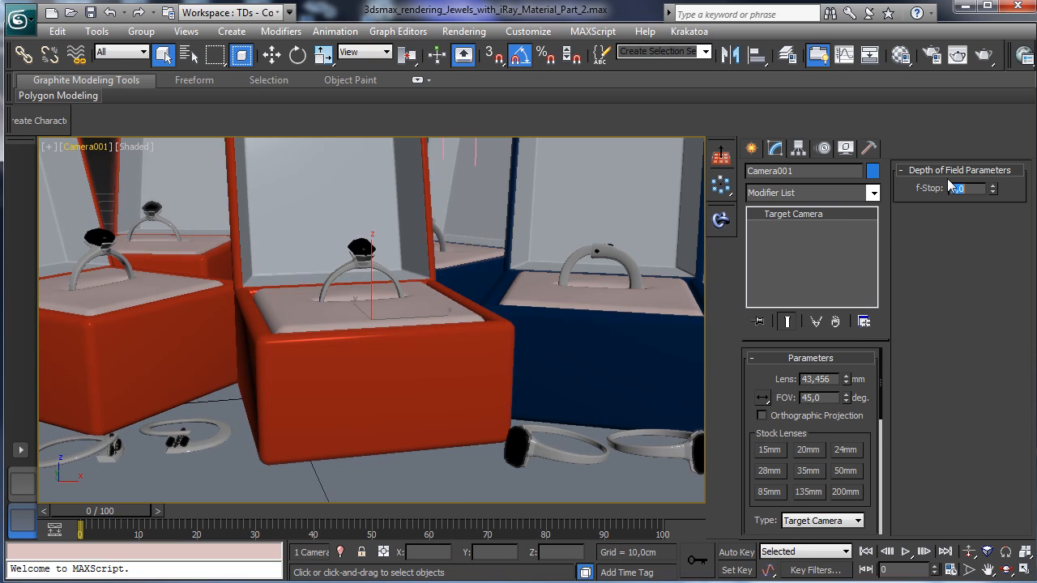
type("9")
key("Return")
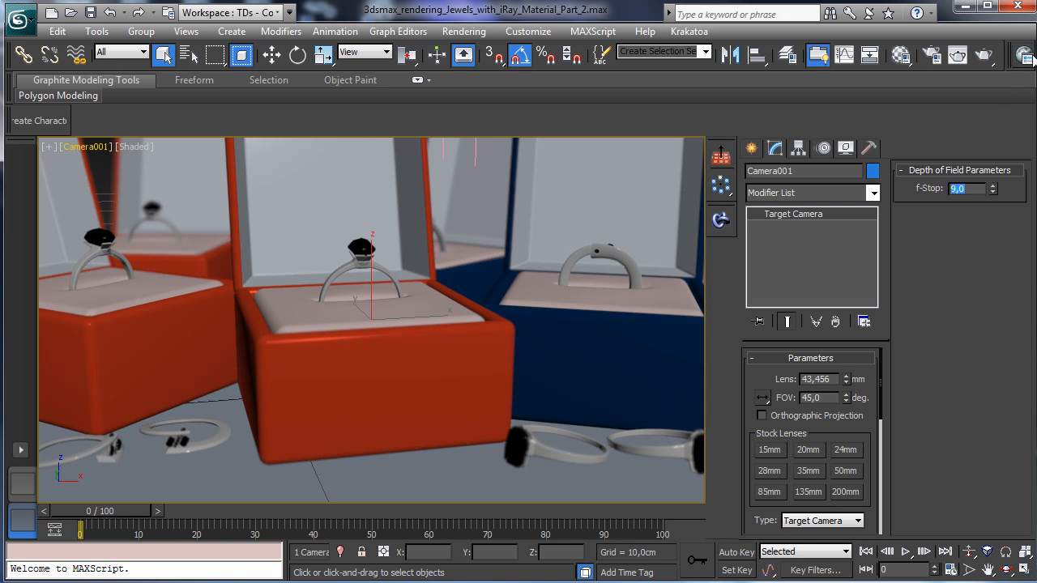
left_click(984, 57)
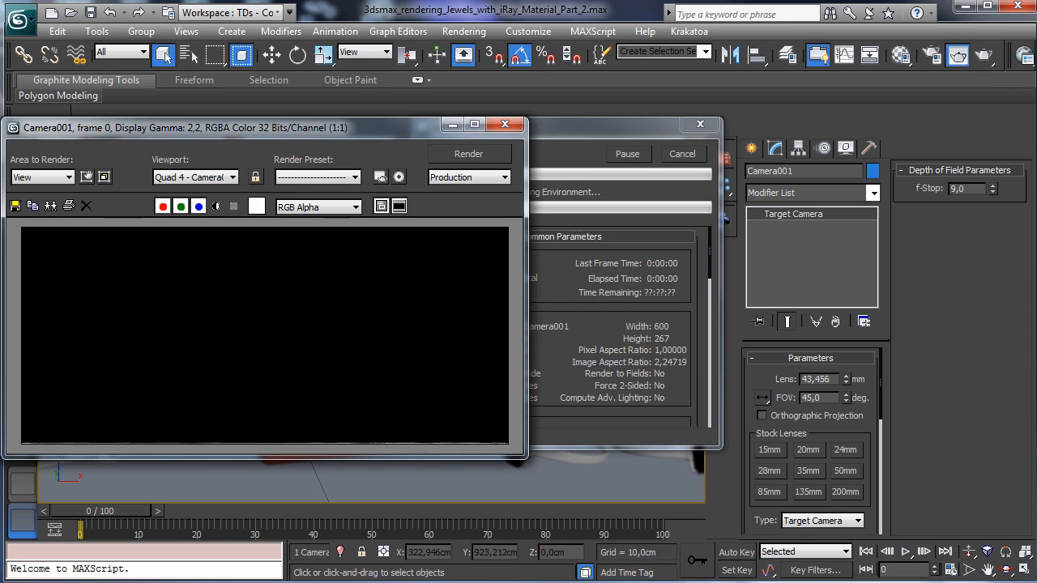